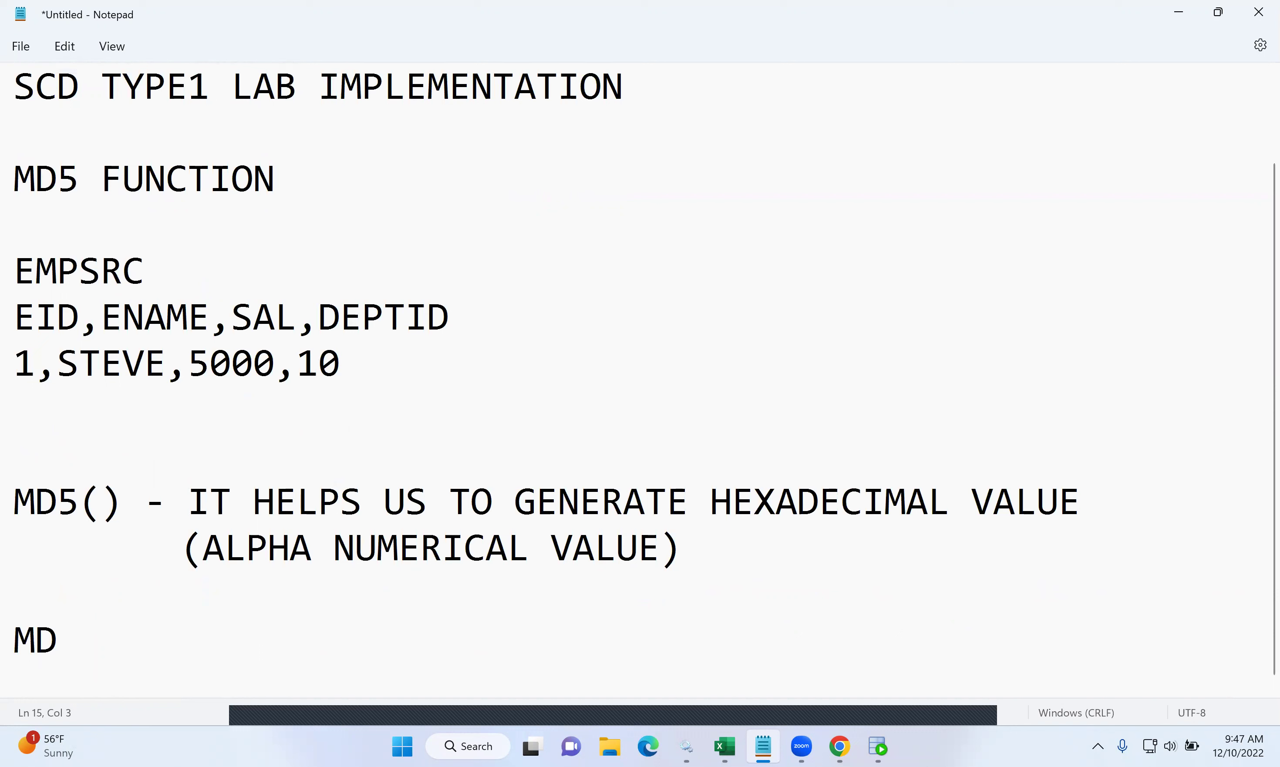
- Complete the note line as MD5(ENAME||SAL||DEPTID) and add blank lines below it
{"action": "type", "text": "5()"}
{"action": "key", "text": "Left"}
{"action": "type", "text": "ENAME||SAL||DE"}
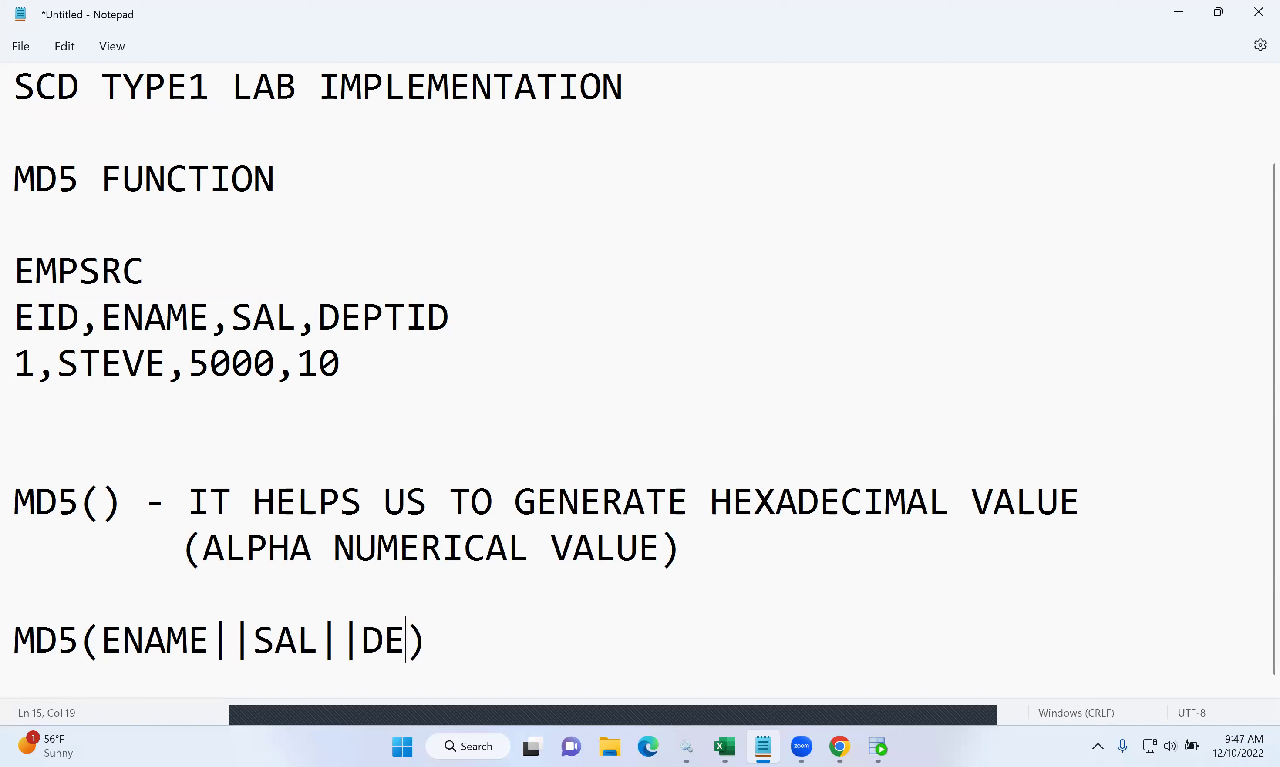
{"action": "type", "text": "PTID"}
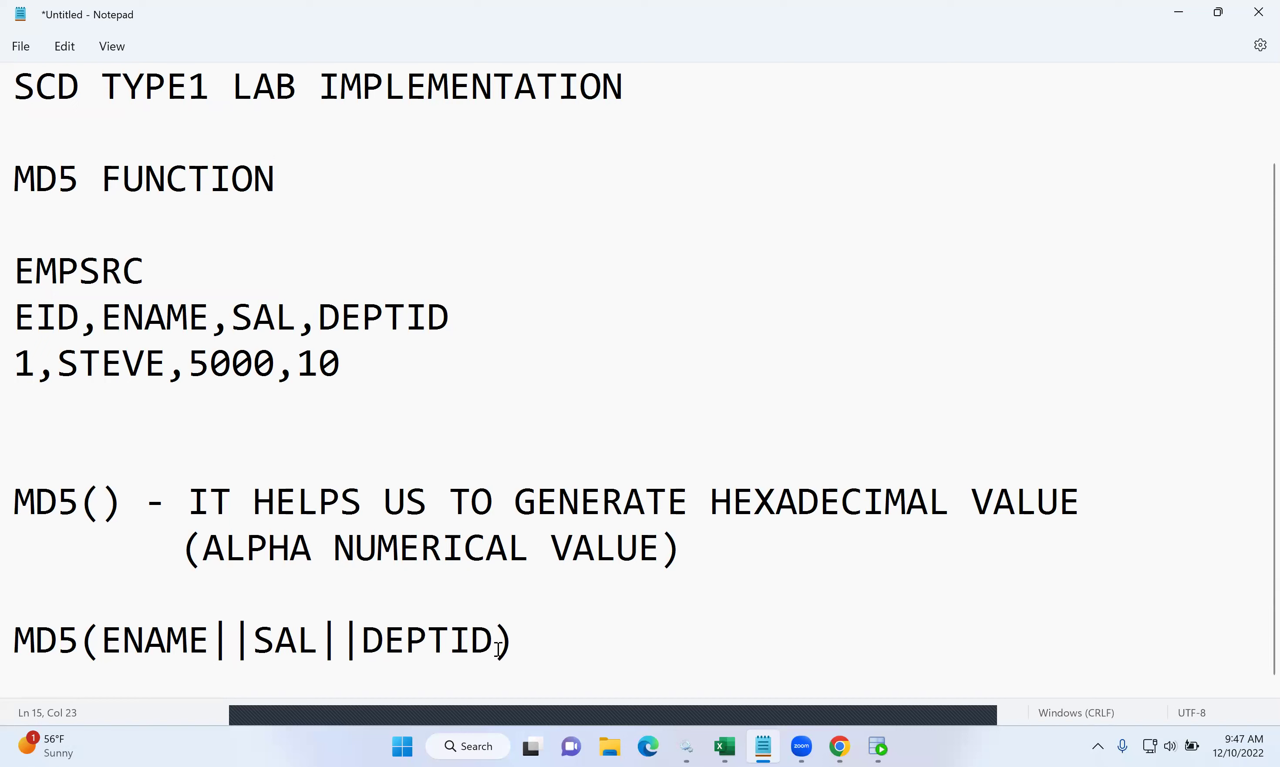
{"action": "left_click", "coordinate": [500, 647]}
{"action": "key", "text": "Return"}
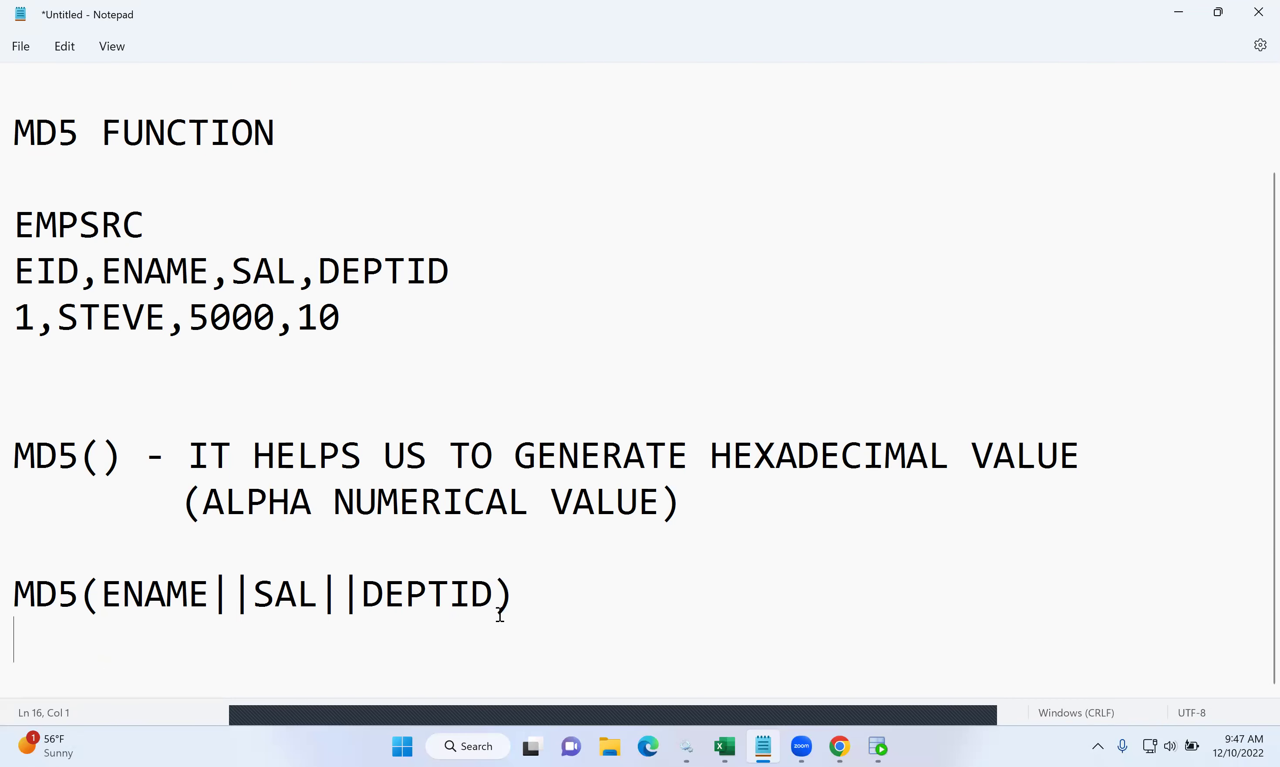
{"action": "left_click_drag", "start_coordinate": [494, 601], "coordinate": [144, 598]}
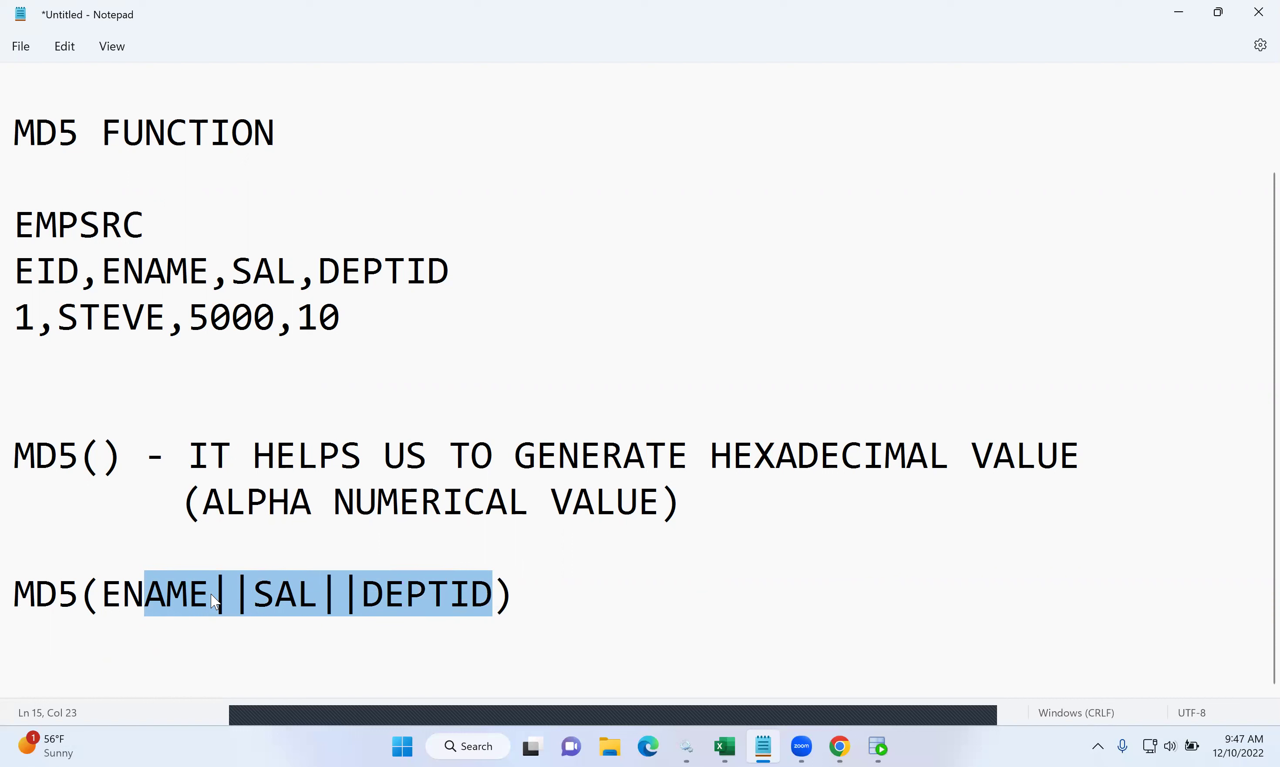
{"action": "left_click", "coordinate": [574, 598]}
{"action": "key", "text": "Return"}
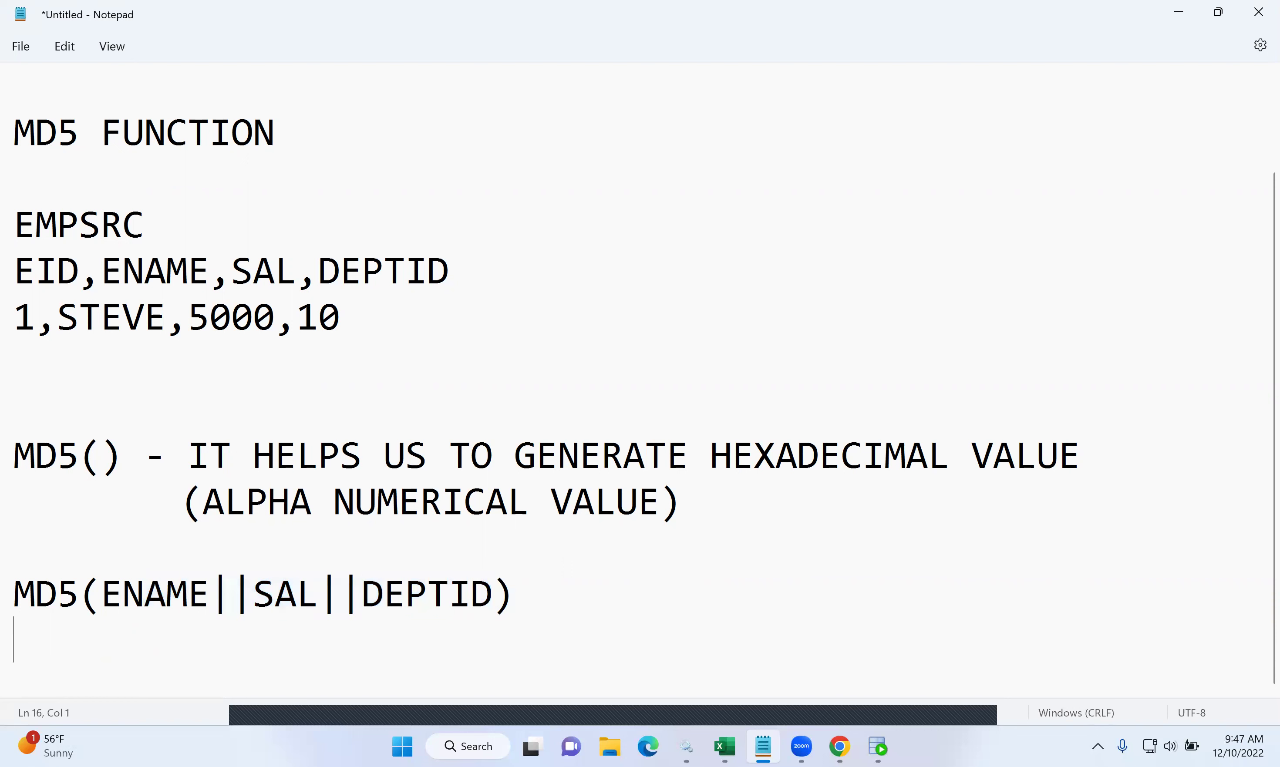
{"action": "key", "text": "Return"}
{"action": "type", "text": "5"}
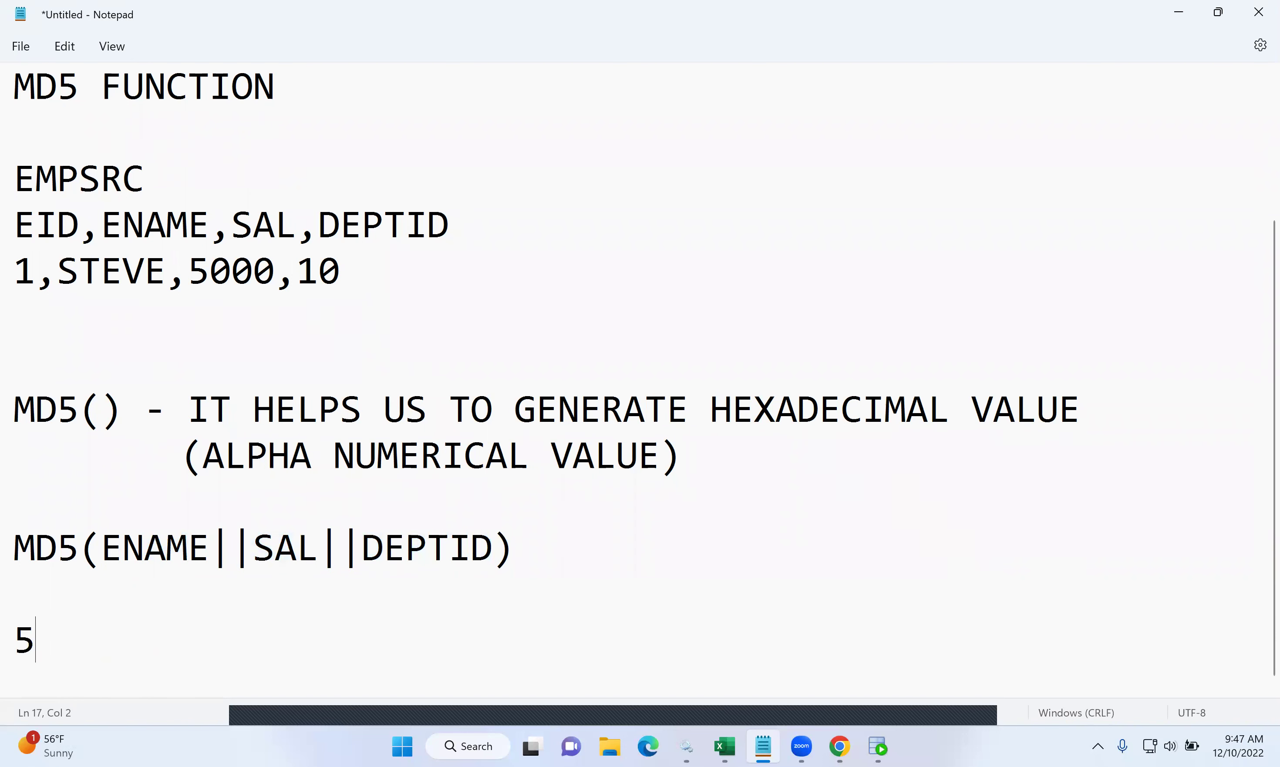
{"action": "type", "text": "TH6YYU6544"}
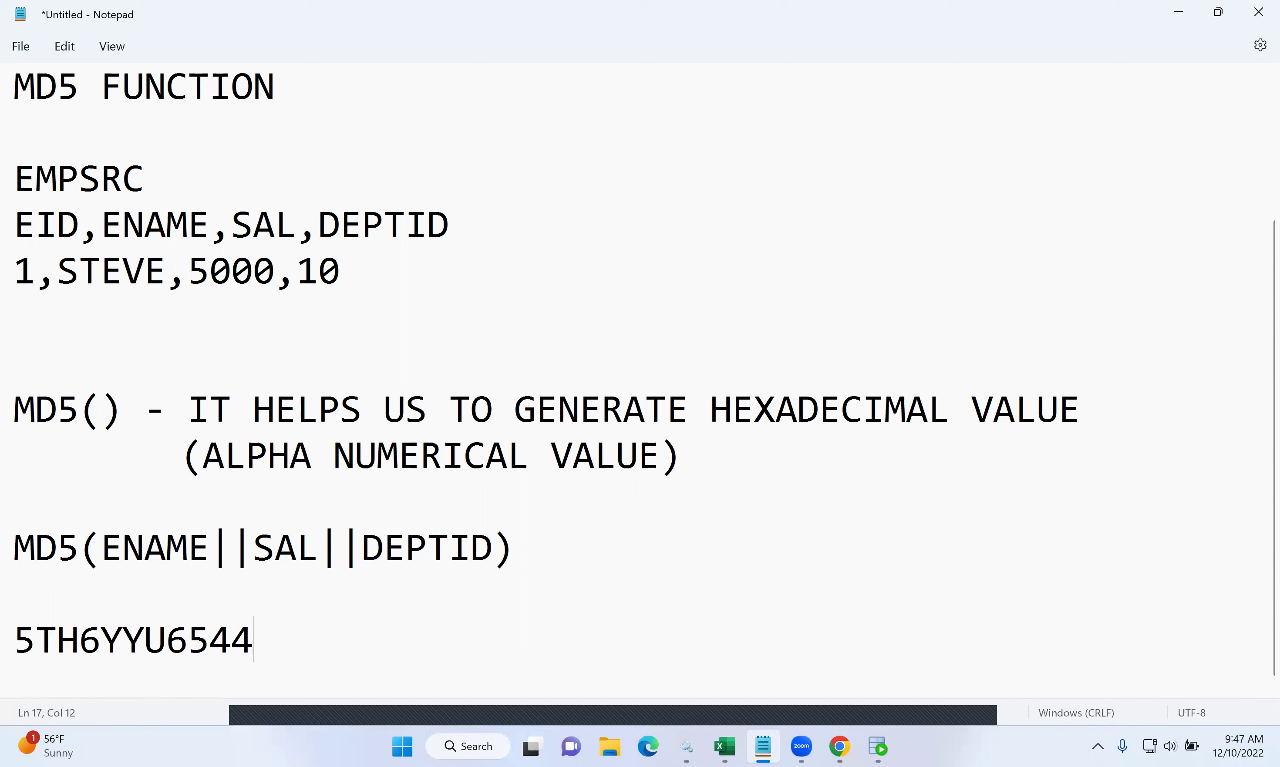
{"action": "key", "text": "BackSpace"}
{"action": "key", "text": "BackSpace"}
{"action": "type", "text": "343ERTRT"}
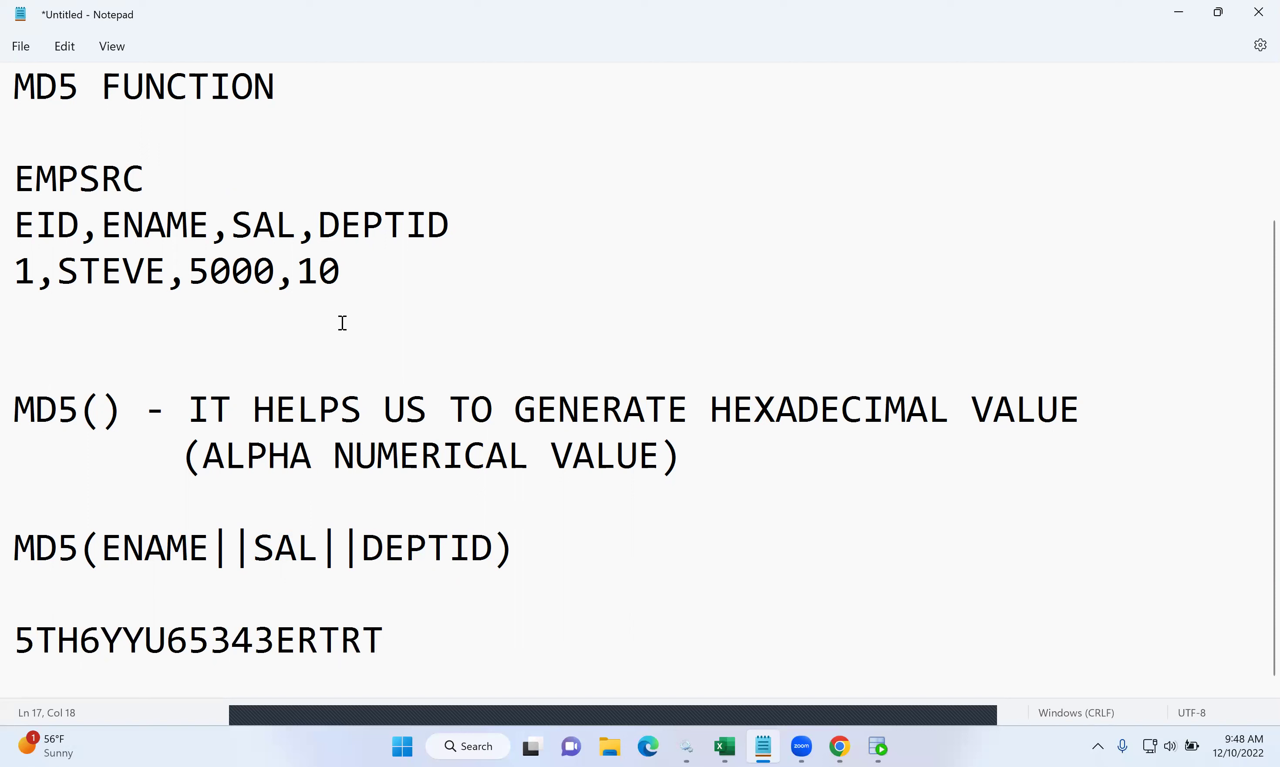
- Highlight the sample employee row, the MD5 input columns, the hash result and the lab title
{"action": "left_click_drag", "start_coordinate": [364, 274], "coordinate": [11, 281]}
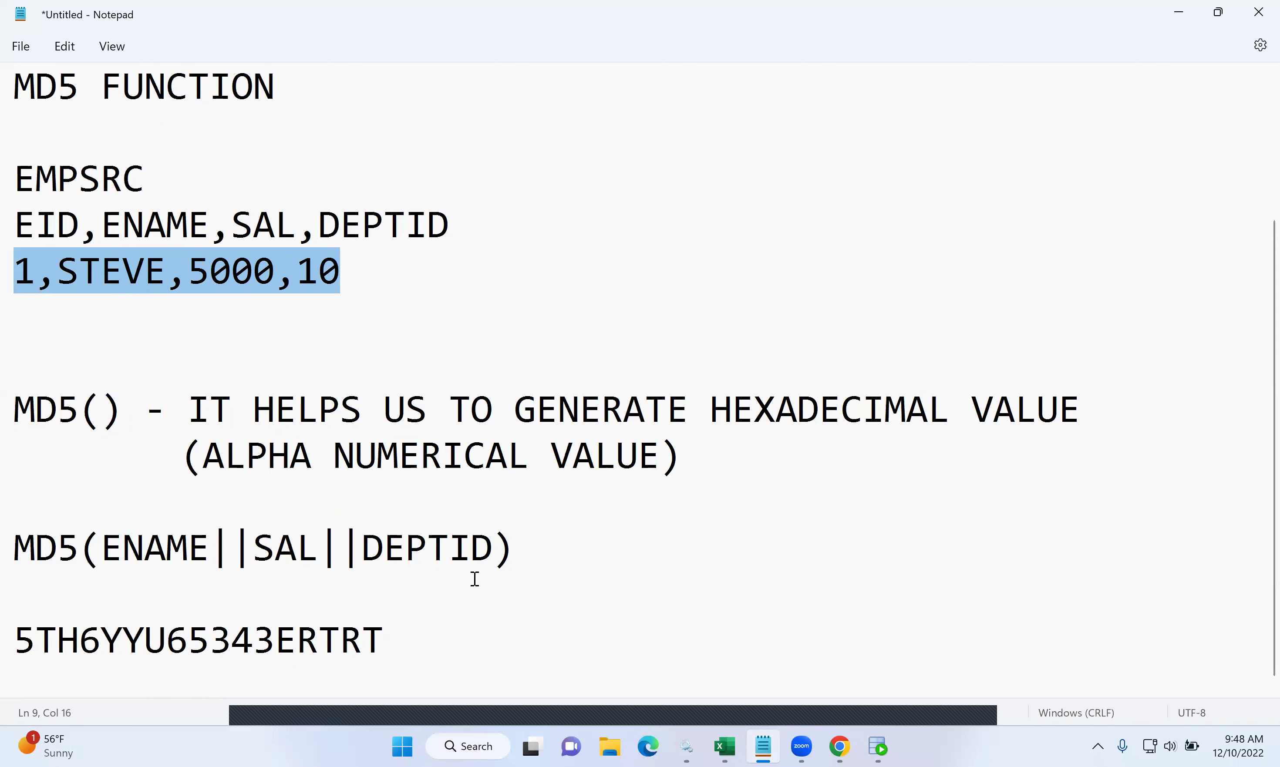
{"action": "scroll", "coordinate": [455, 517], "scroll_direction": "down", "scroll_amount": 1}
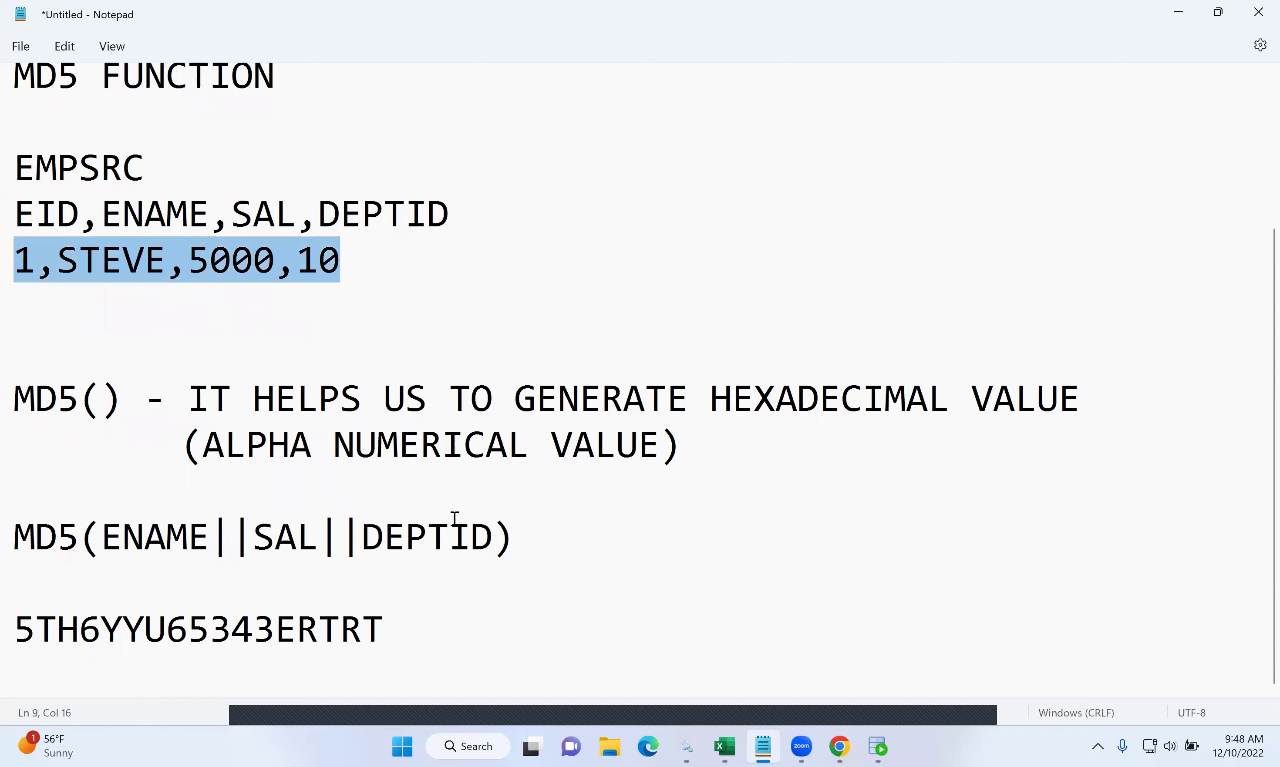
{"action": "left_click_drag", "start_coordinate": [493, 541], "coordinate": [107, 543]}
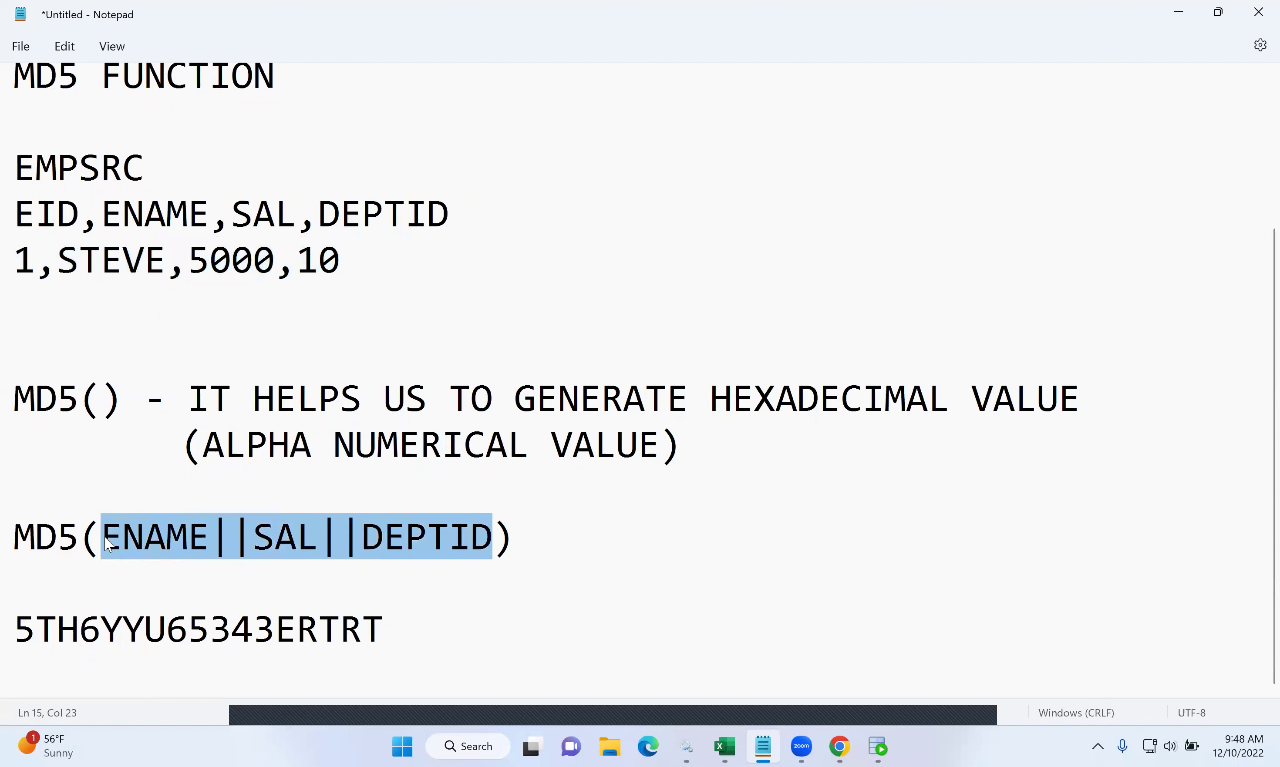
{"action": "left_click_drag", "start_coordinate": [392, 626], "coordinate": [9, 627]}
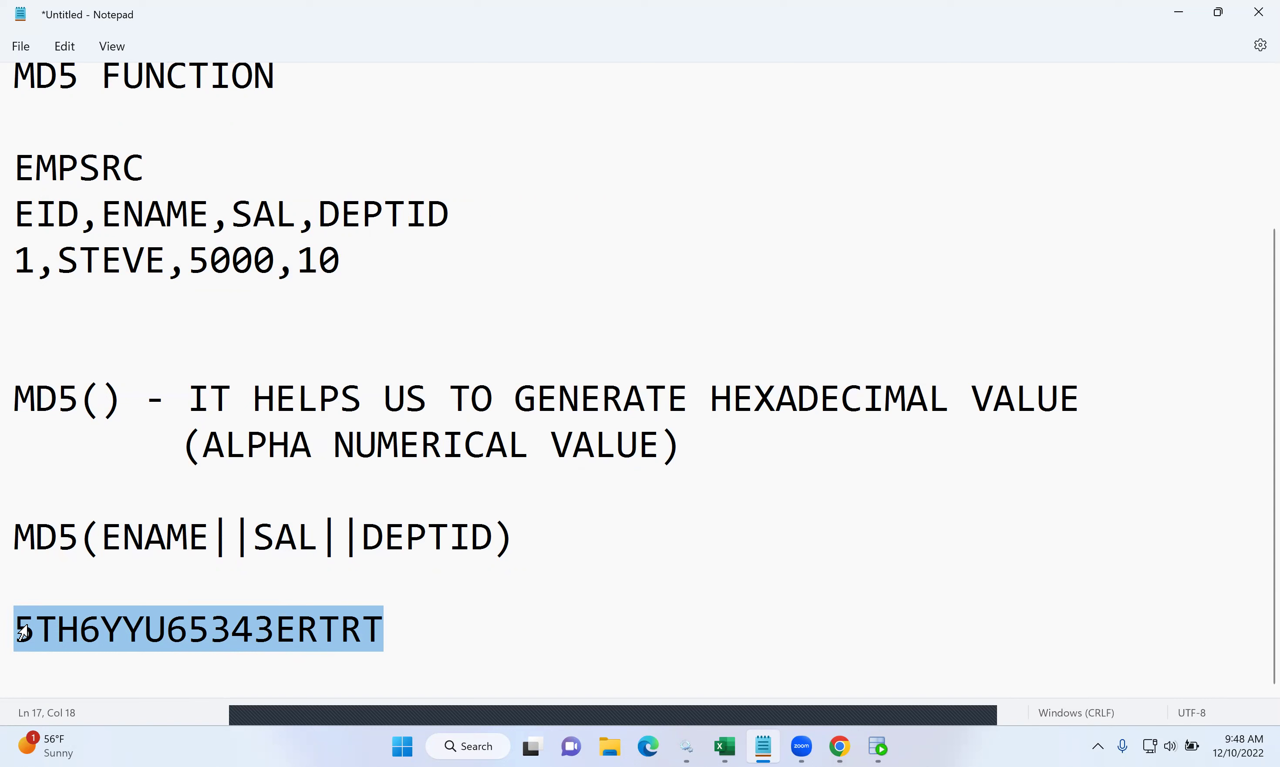
{"action": "scroll", "coordinate": [478, 551], "scroll_direction": "up", "scroll_amount": 2}
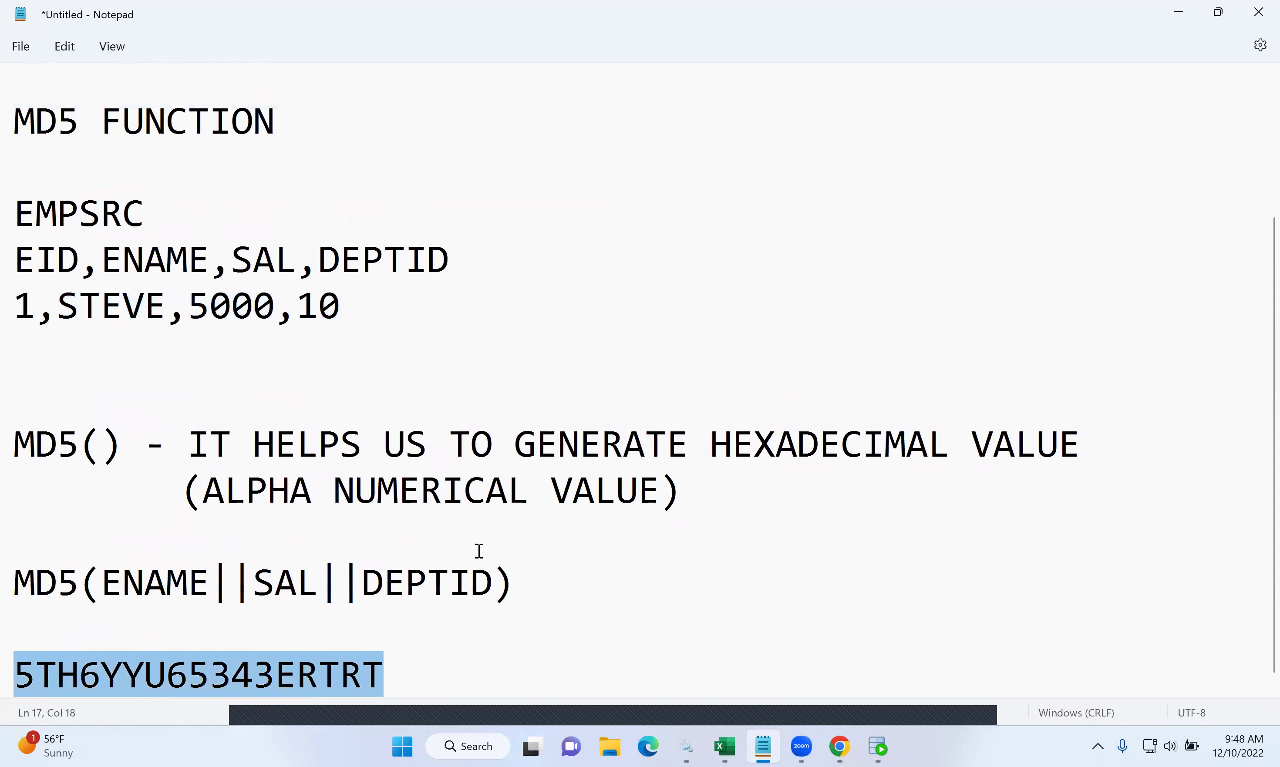
{"action": "left_click_drag", "start_coordinate": [637, 196], "coordinate": [15, 206]}
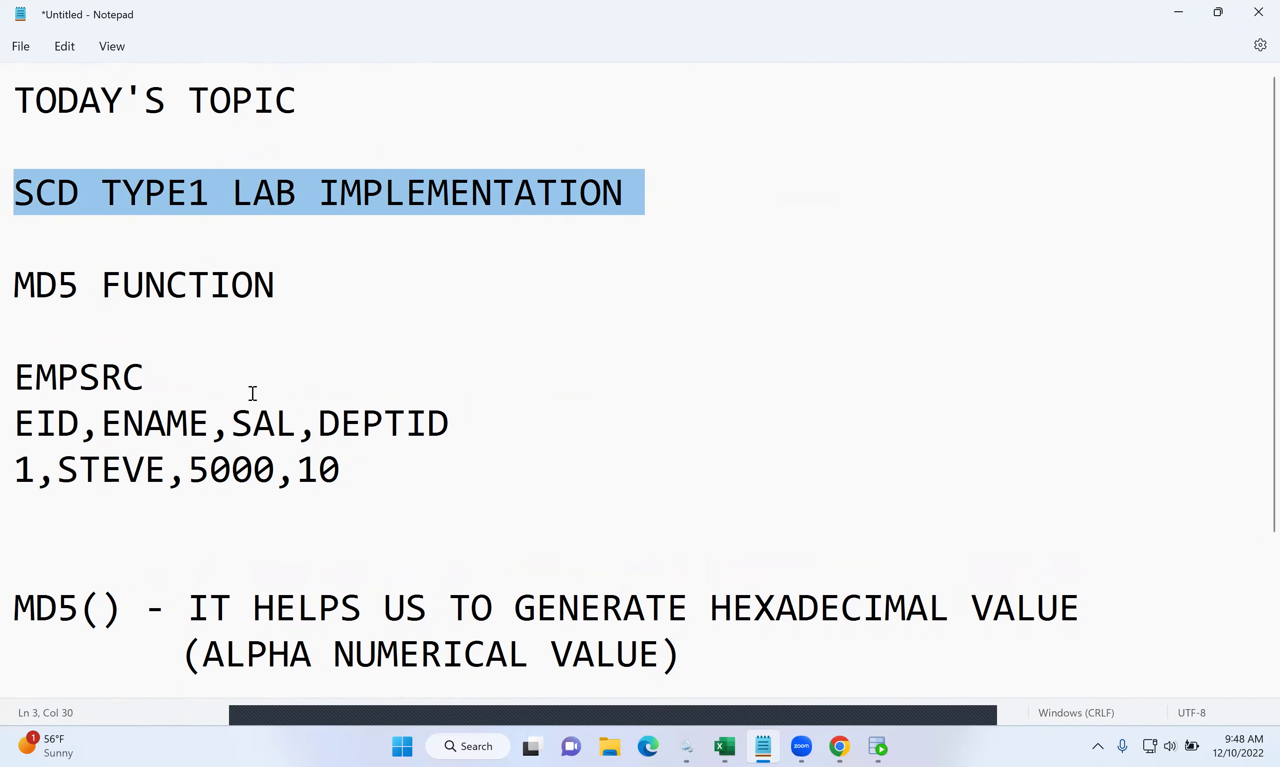
- Highlight MD5() in the description, then the hash, MD5 arguments and title again
{"action": "scroll", "coordinate": [253, 393], "scroll_direction": "down", "scroll_amount": 3}
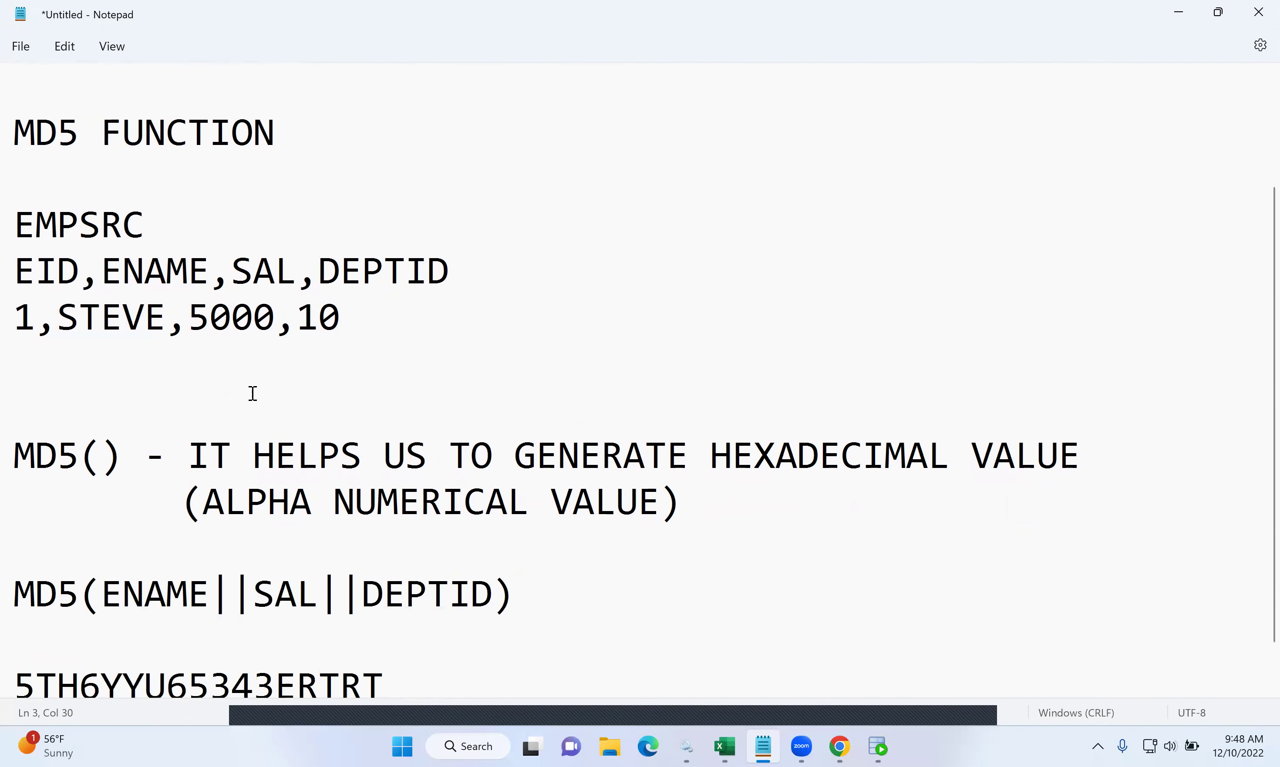
{"action": "scroll", "coordinate": [253, 394], "scroll_direction": "down", "scroll_amount": 1}
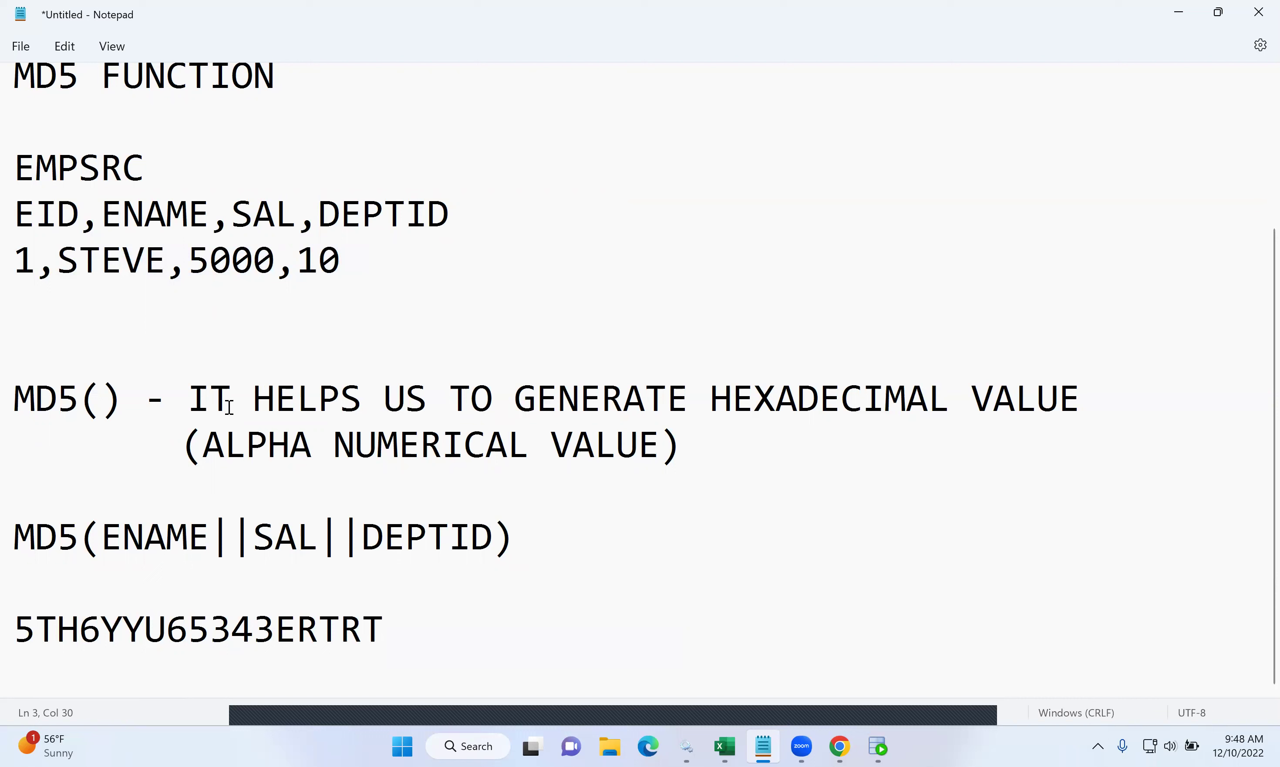
{"action": "left_click_drag", "start_coordinate": [125, 386], "coordinate": [9, 395]}
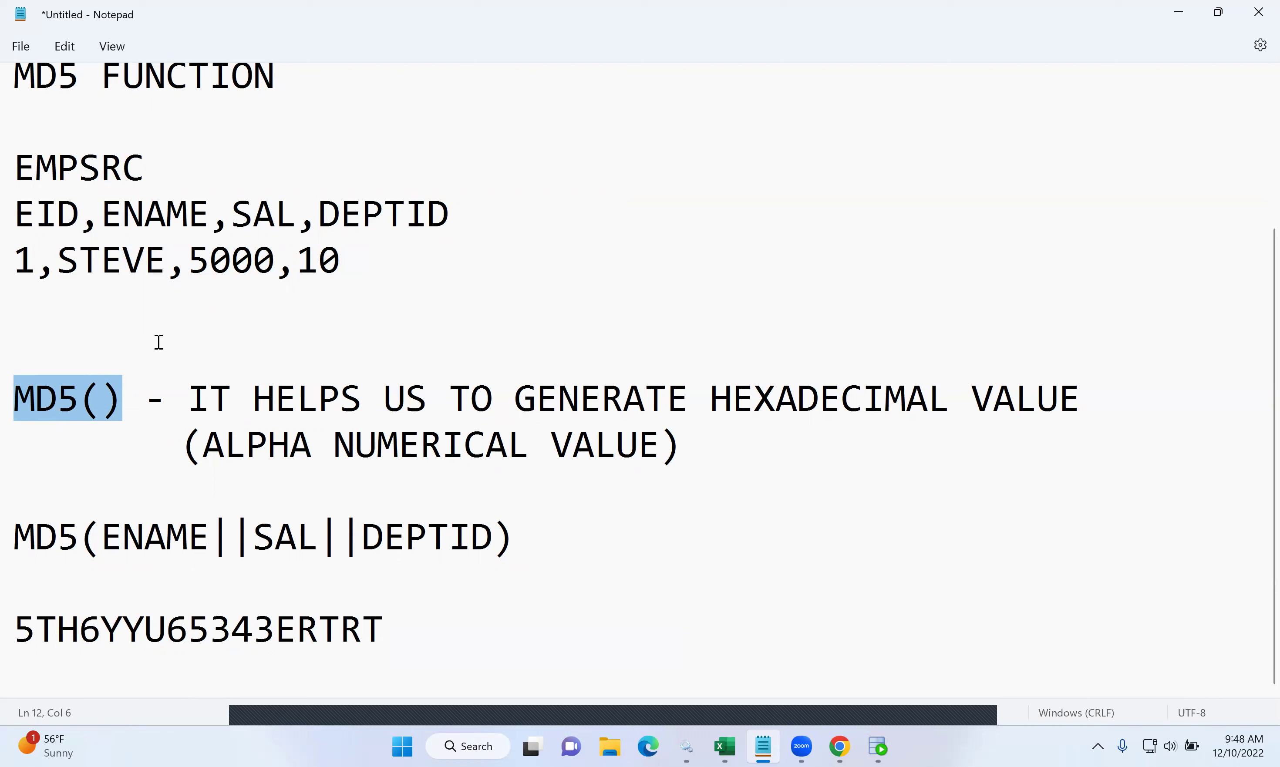
{"action": "left_click_drag", "start_coordinate": [405, 623], "coordinate": [9, 648]}
{"action": "left_click_drag", "start_coordinate": [494, 540], "coordinate": [103, 538]}
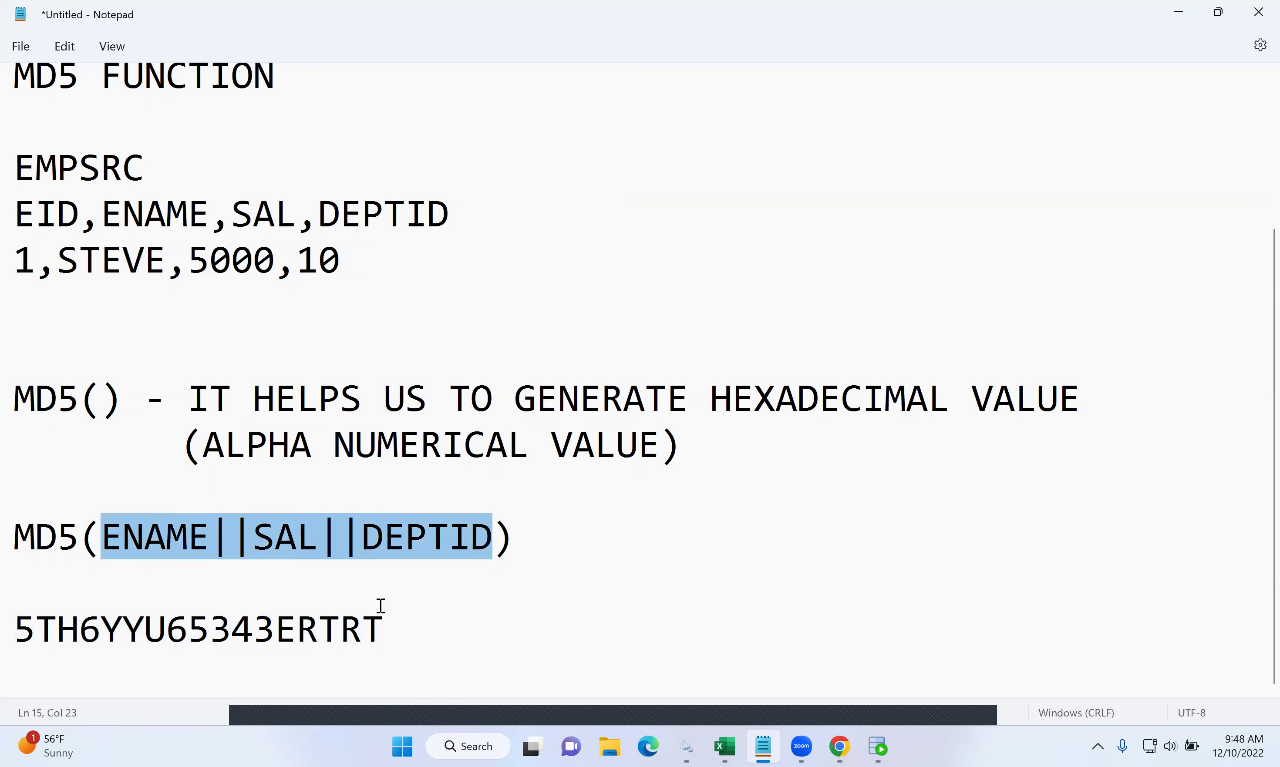
{"action": "scroll", "coordinate": [567, 483], "scroll_direction": "up", "scroll_amount": 2}
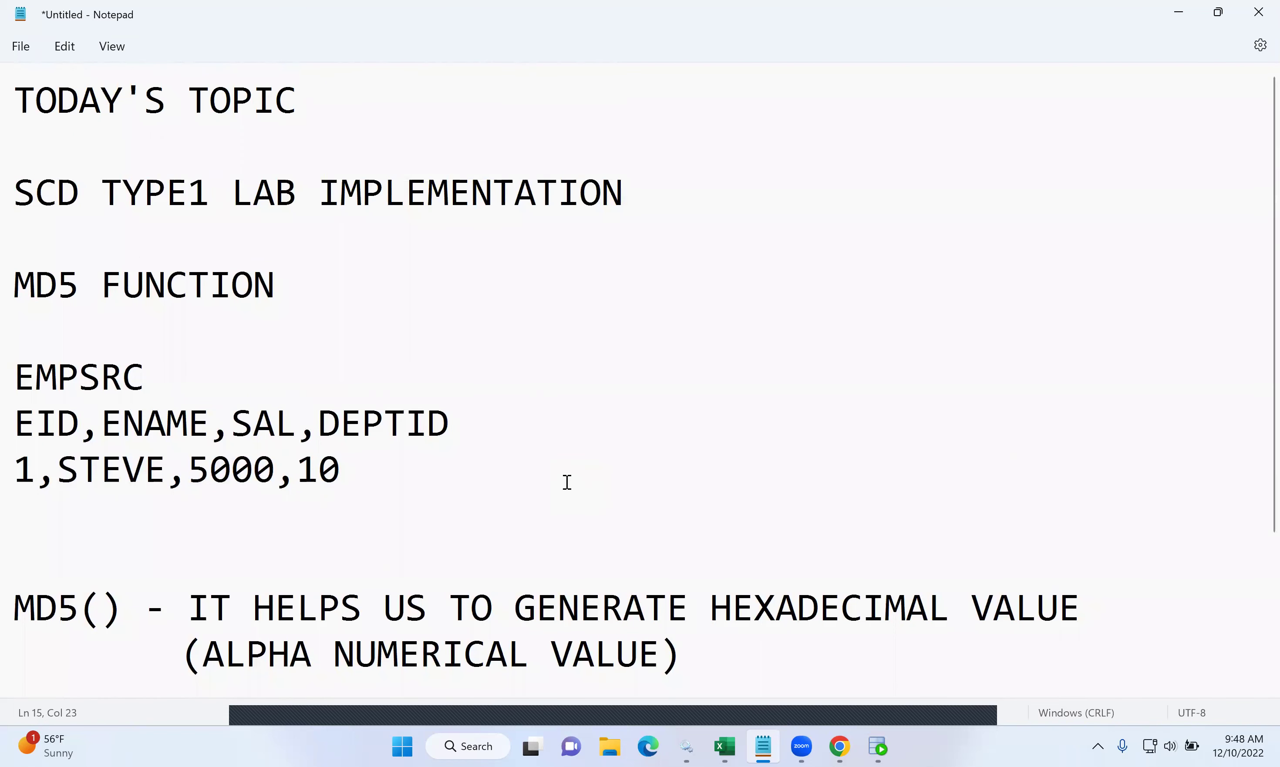
{"action": "left_click_drag", "start_coordinate": [626, 191], "coordinate": [16, 203]}
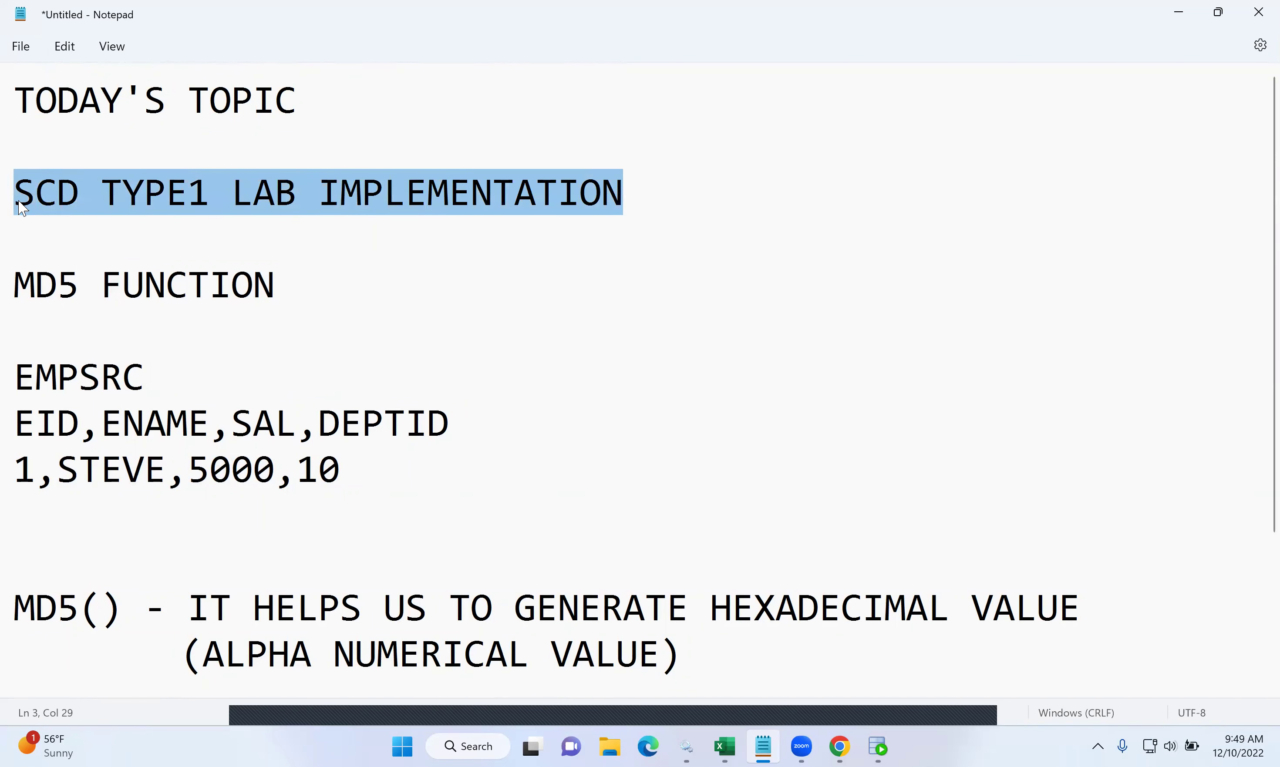
{"action": "scroll", "coordinate": [484, 371], "scroll_direction": "down", "scroll_amount": 2}
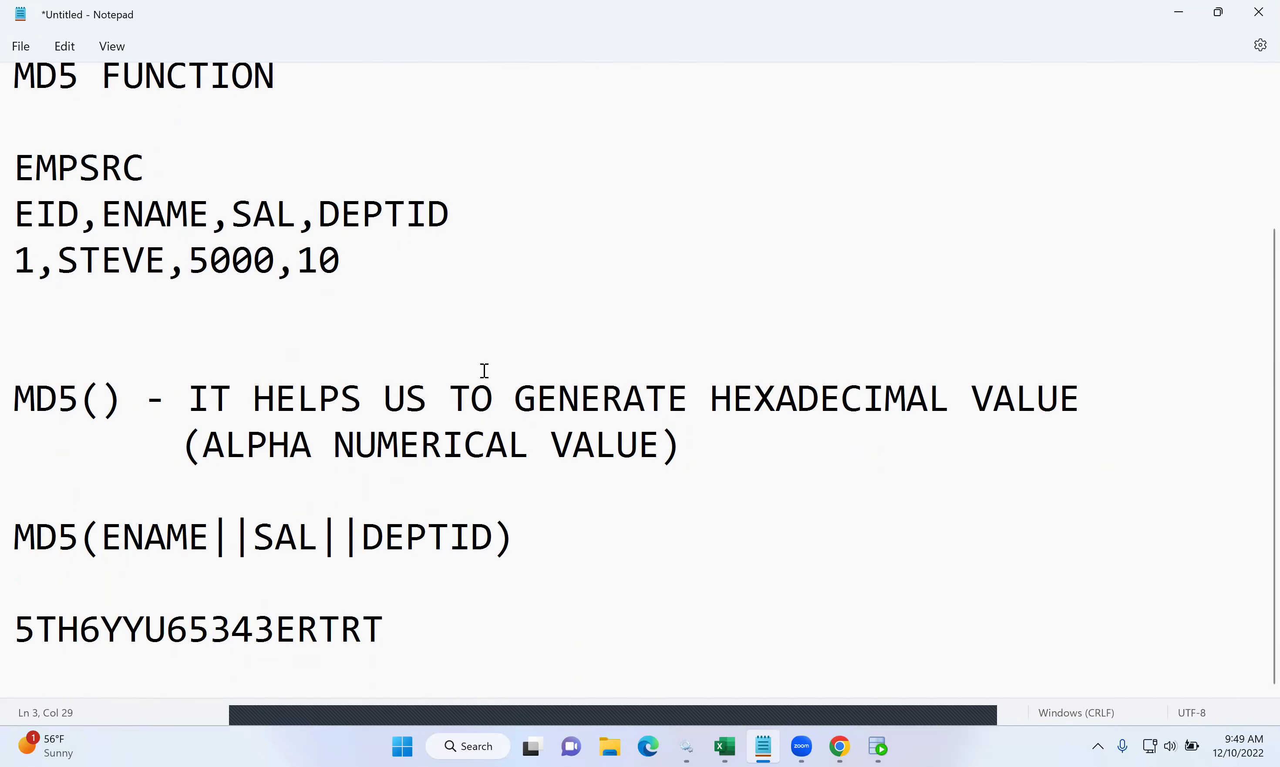
- Add an SCD TYPE 1 heading below the sample hash line
{"action": "left_click", "coordinate": [497, 628]}
{"action": "key", "text": "Return"}
{"action": "key", "text": "Return"}
{"action": "key", "text": "Return"}
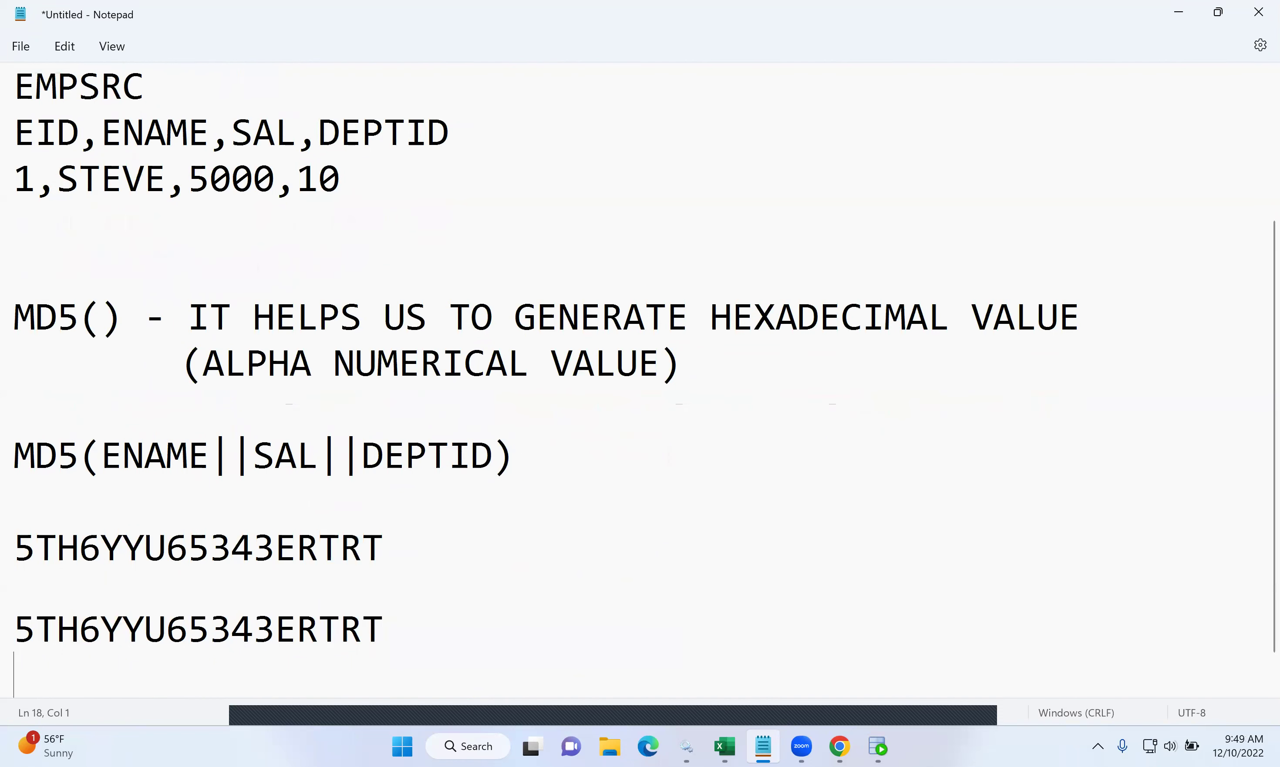
{"action": "type", "text": "SCD TYPE 1"}
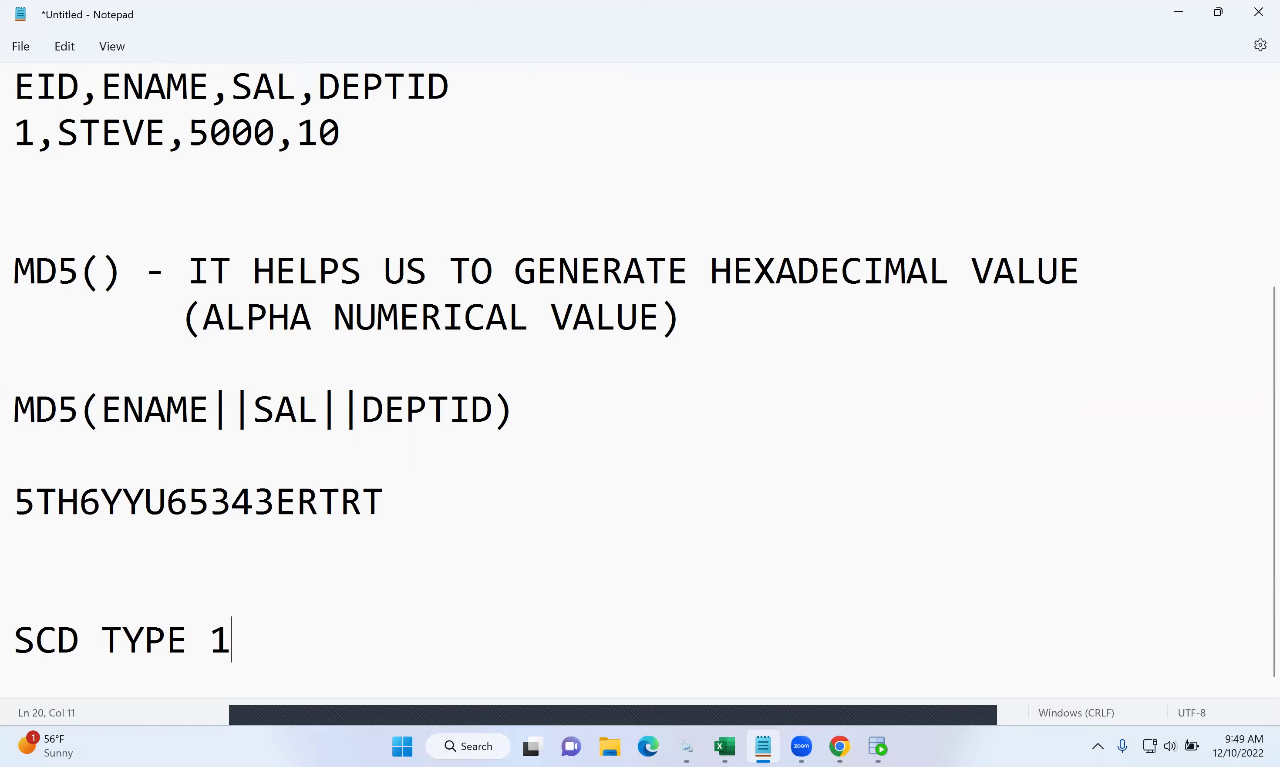
{"action": "key", "text": "Return"}
{"action": "key", "text": "Return"}
- Write 'CASE 1: INSERT - WHEN THE RECORD ID NEW WE GO FOR INSERT' and begin CASE 2: UPDATE
{"action": "type", "text": "CASE"}
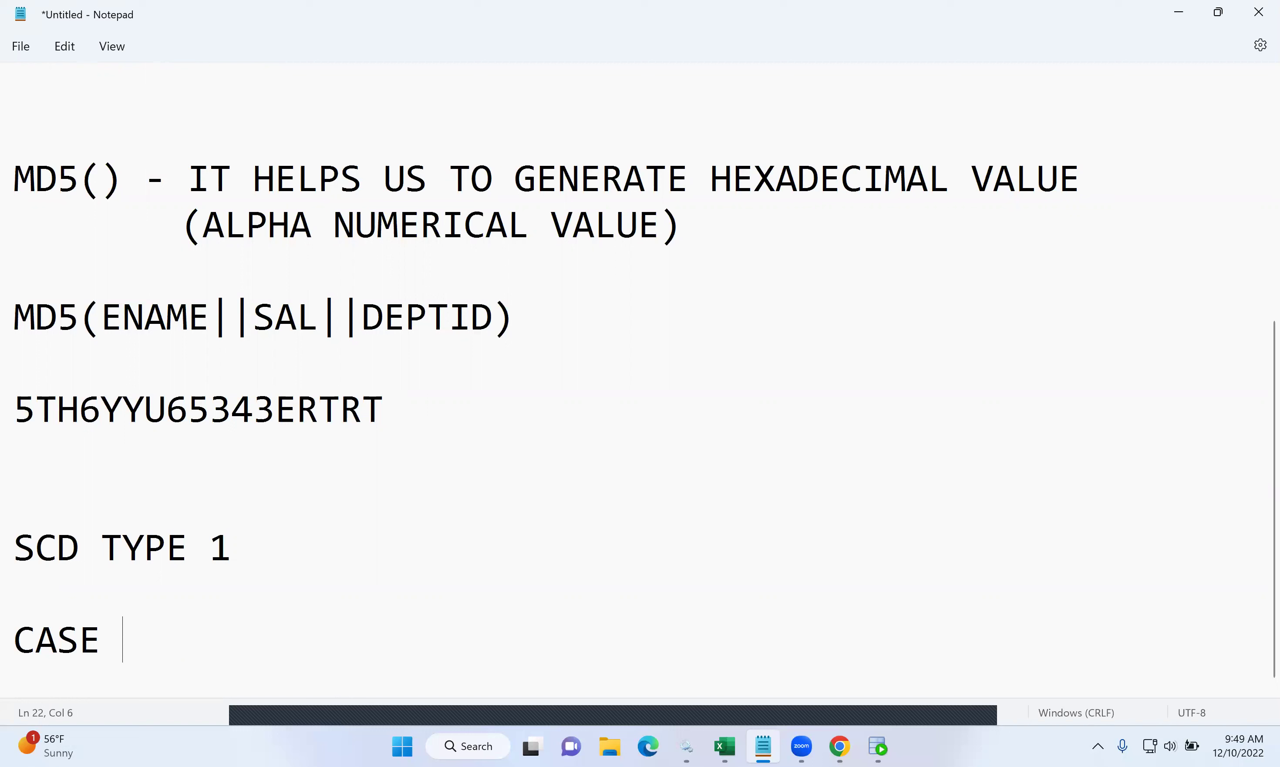
{"action": "type", "text": " 1"}
{"action": "key", "text": "BackSpace"}
{"action": "type", "text": ": INSERT "}
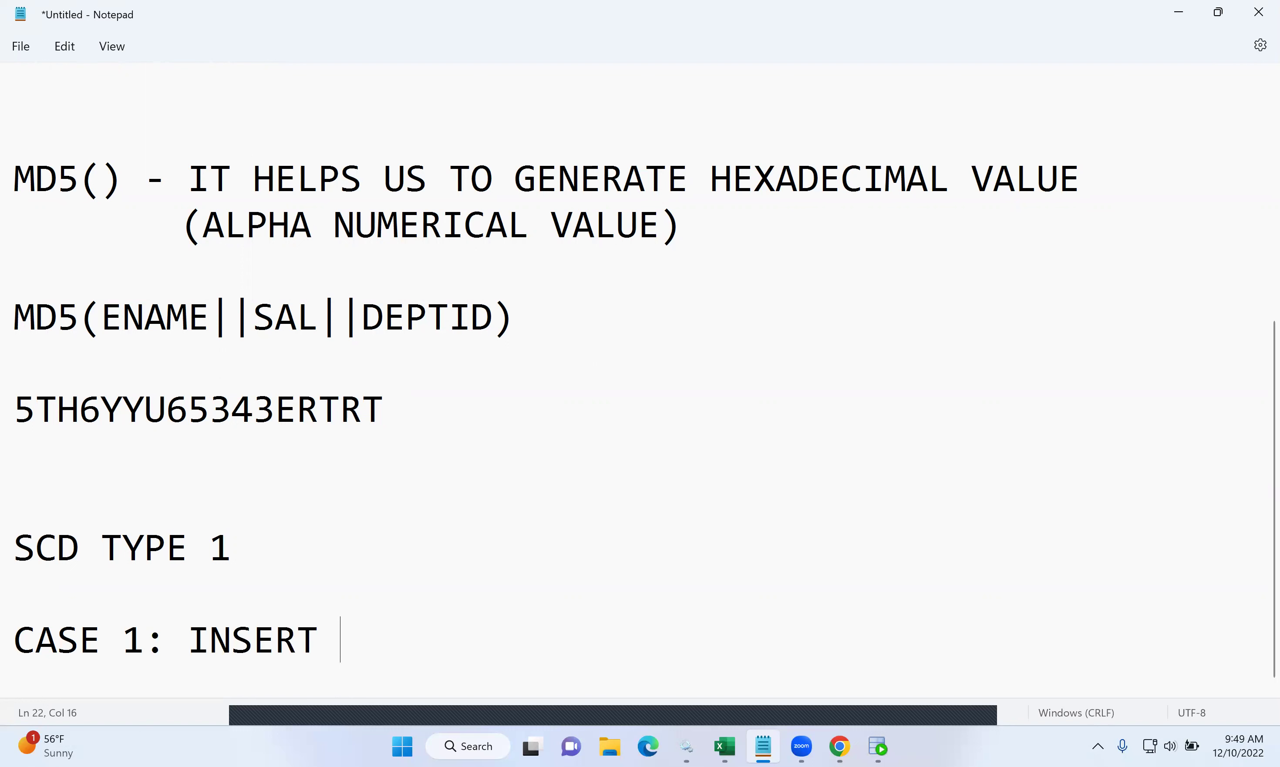
{"action": "type", "text": "- WHEN THE RECORD SI SNE"}
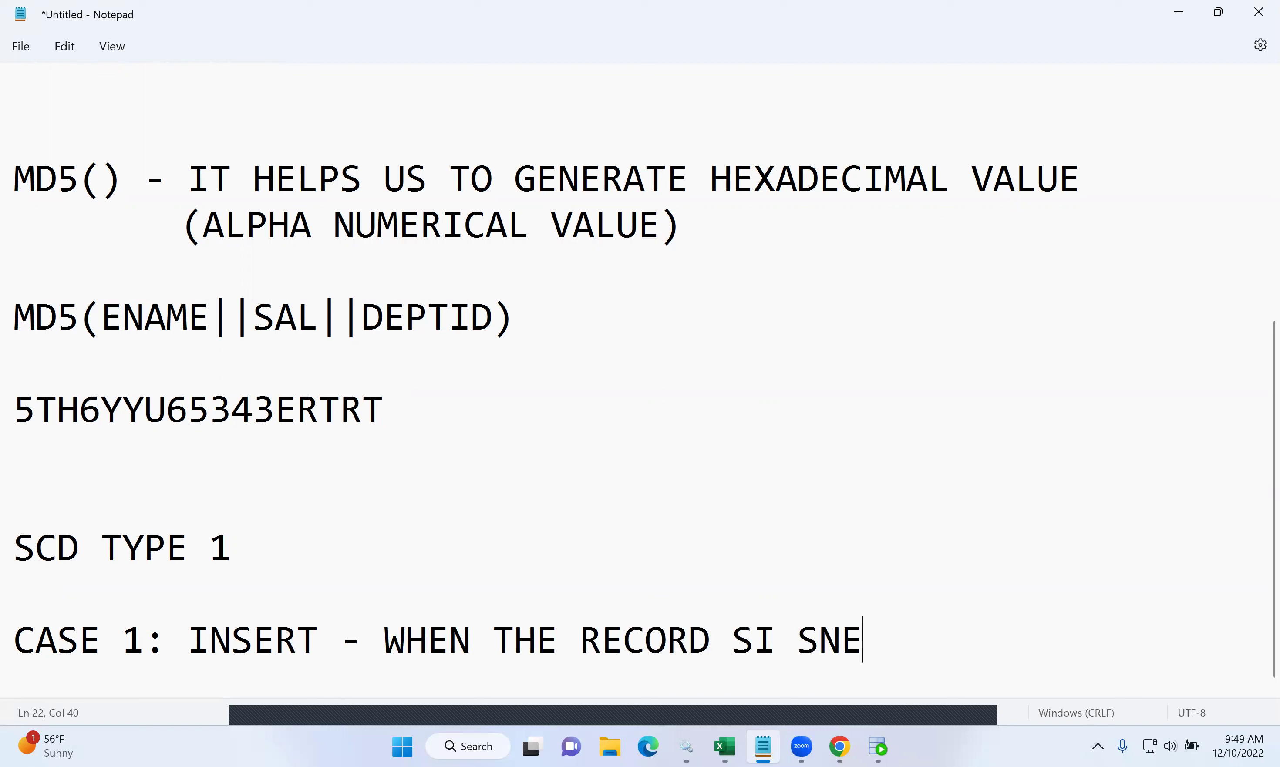
{"action": "key", "text": "BackSpace"}
{"action": "key", "text": "BackSpace"}
{"action": "key", "text": "BackSpace"}
{"action": "key", "text": "BackSpace"}
{"action": "key", "text": "BackSpace"}
{"action": "key", "text": "BackSpace"}
{"action": "type", "text": "I"}
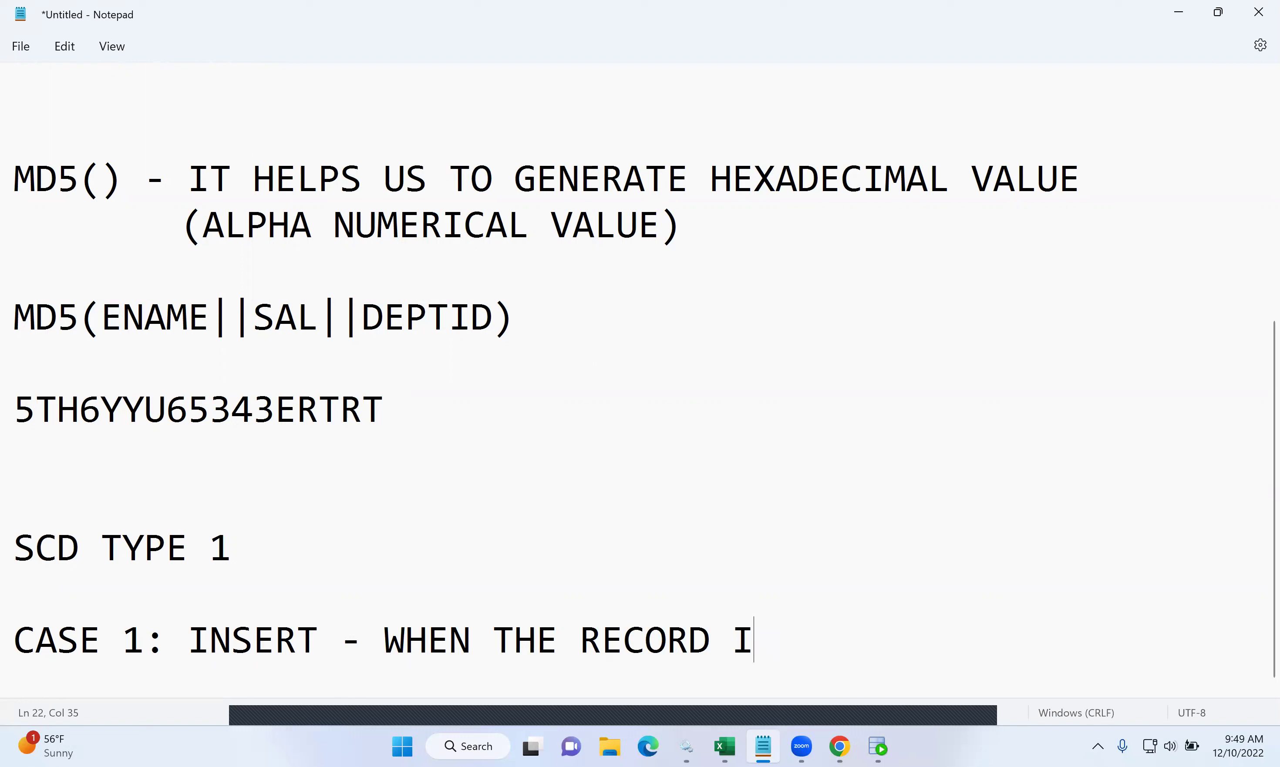
{"action": "type", "text": "D NEW WE GO FOR "}
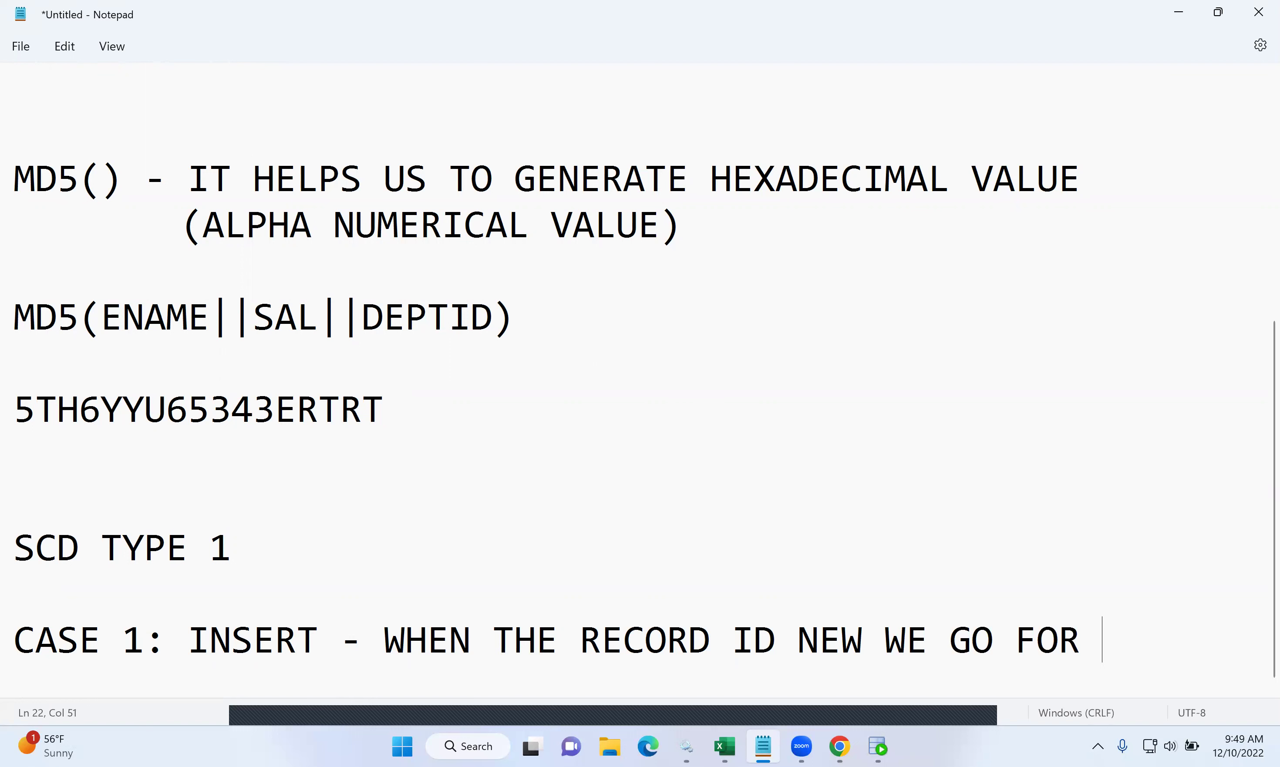
{"action": "type", "text": "INSERT"}
{"action": "key", "text": "Return"}
{"action": "key", "text": "Return"}
{"action": "type", "text": "CASE 2"}
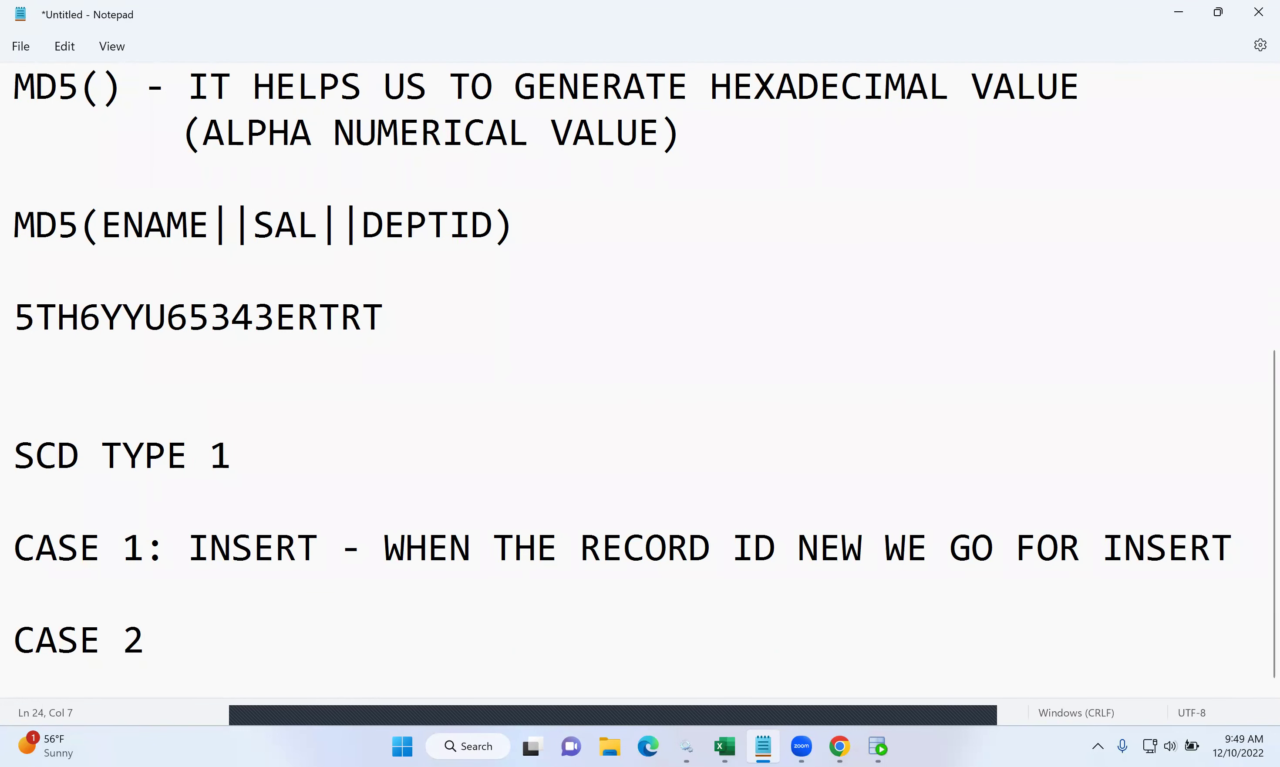
{"action": "type", "text": ": UPDATE - "}
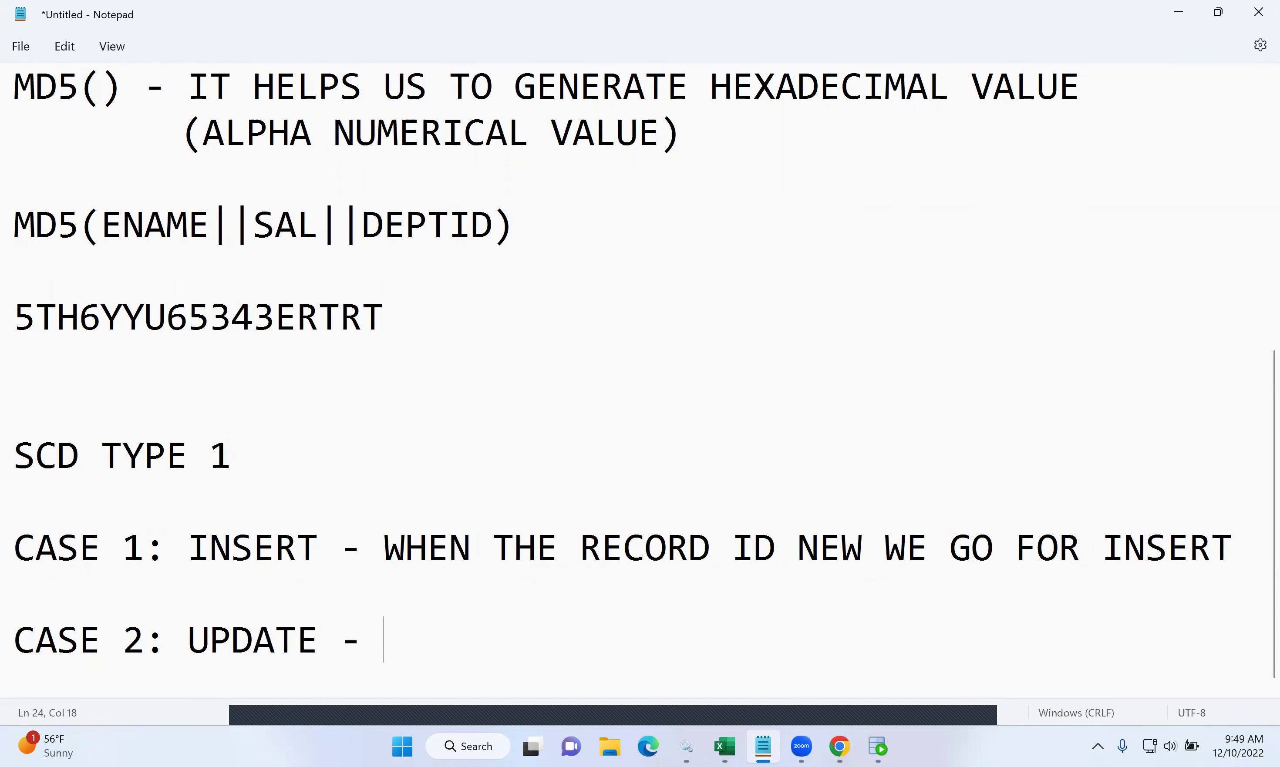
{"action": "type", "text": "WHEN THE "}
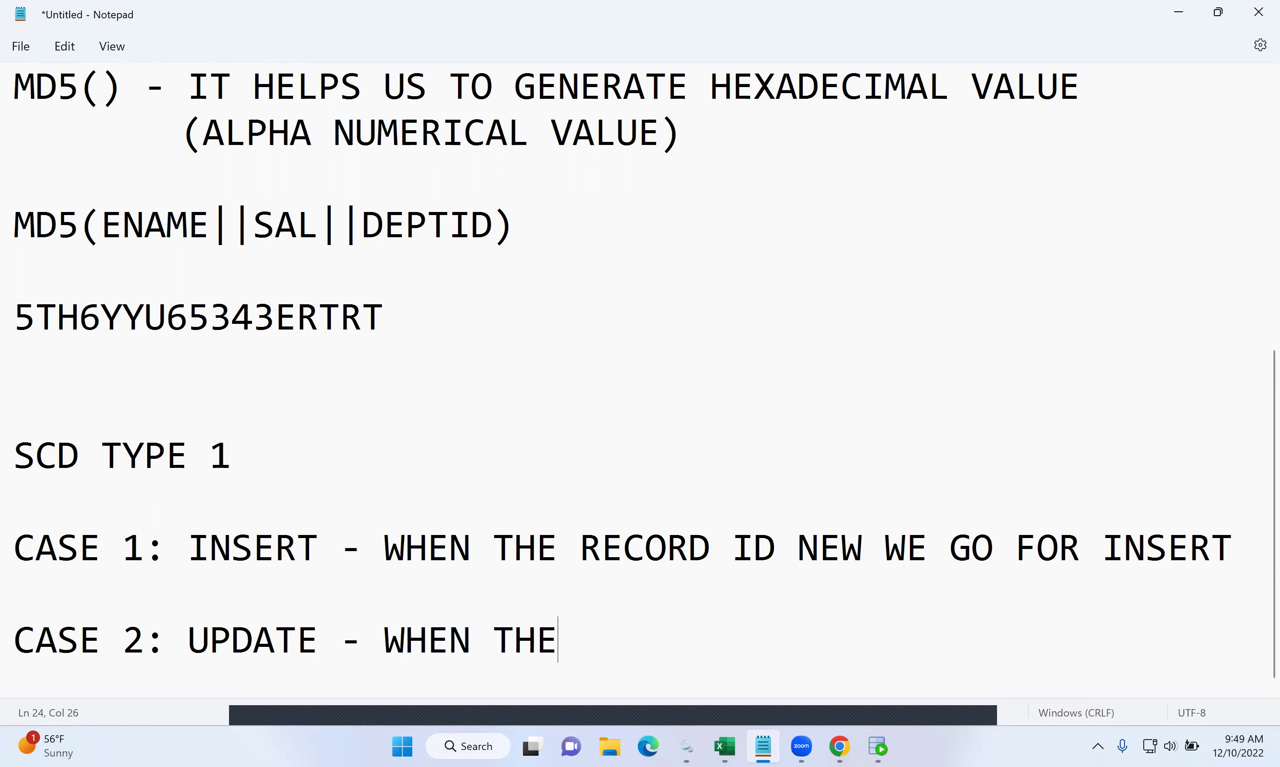
{"action": "type", "text": "RECORD SI OL"}
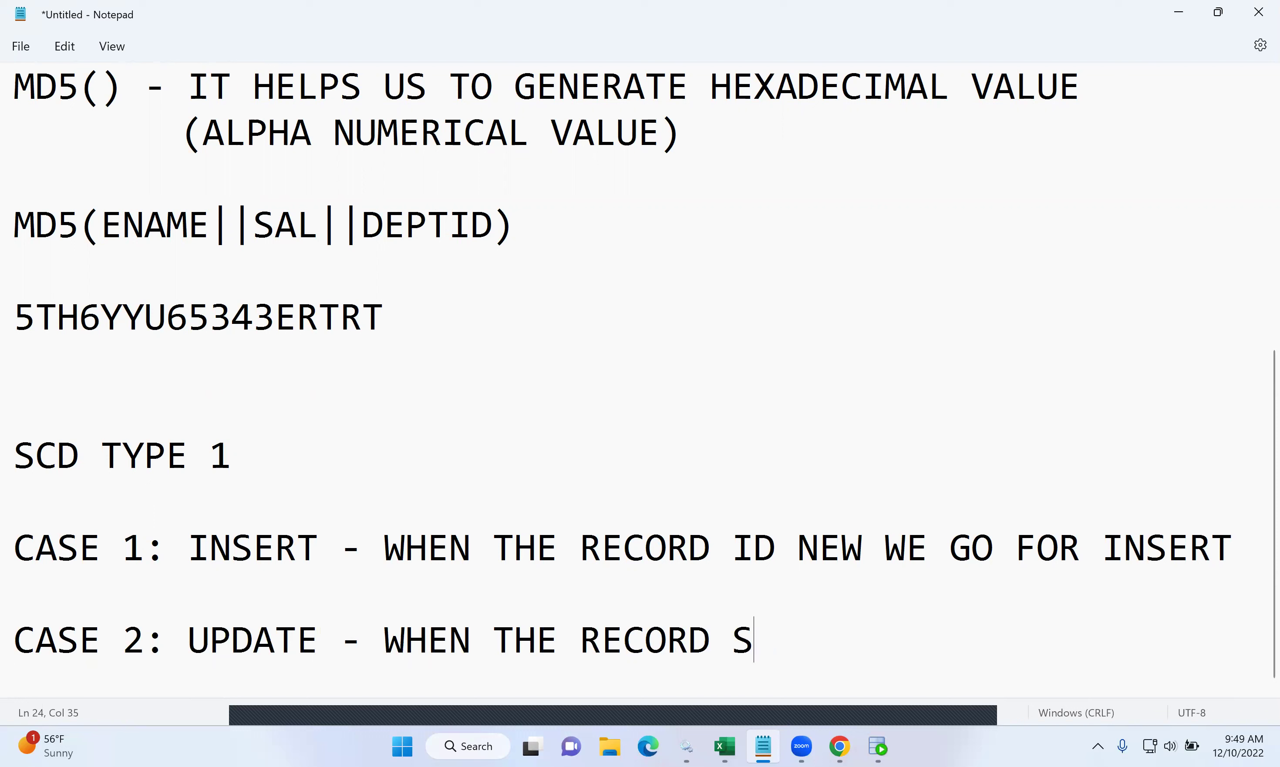
- Finish CASE 2 as 'WHEN THE RECORD IS OLD AND CONTAINS ANY UPDATES/CHANGES'
{"action": "key", "text": "BackSpace"}
{"action": "key", "text": "BackSpace"}
{"action": "key", "text": "BackSpace"}
{"action": "key", "text": "BackSpace"}
{"action": "key", "text": "BackSpace"}
{"action": "type", "text": "IS OLD "}
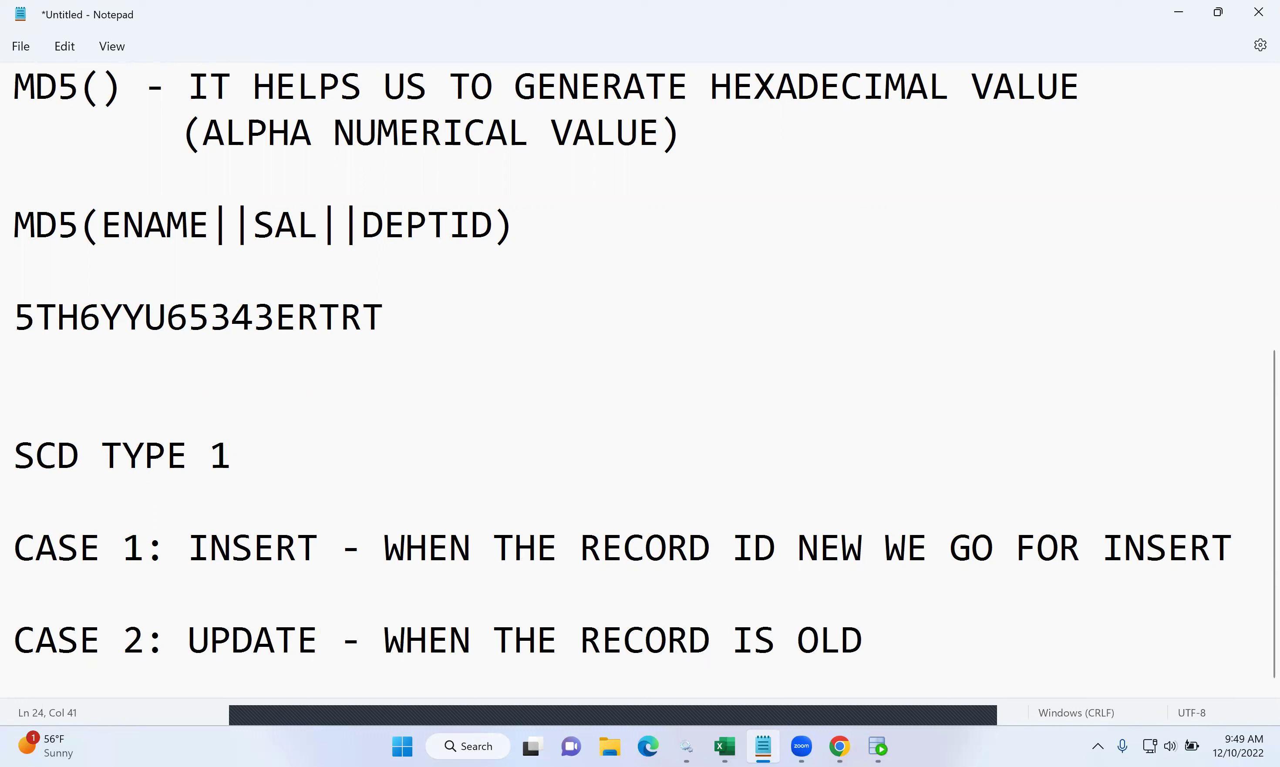
{"action": "type", "text": "AND "}
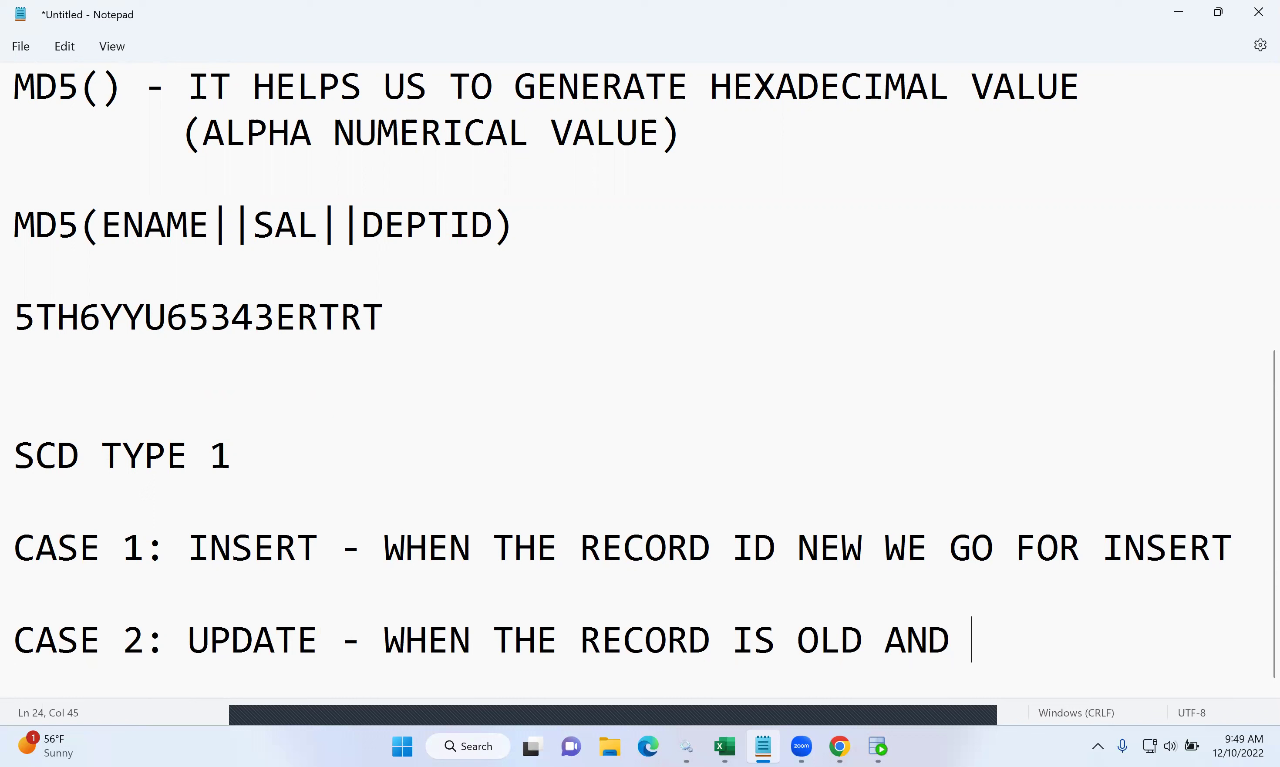
{"action": "type", "text": "CONTAINS "}
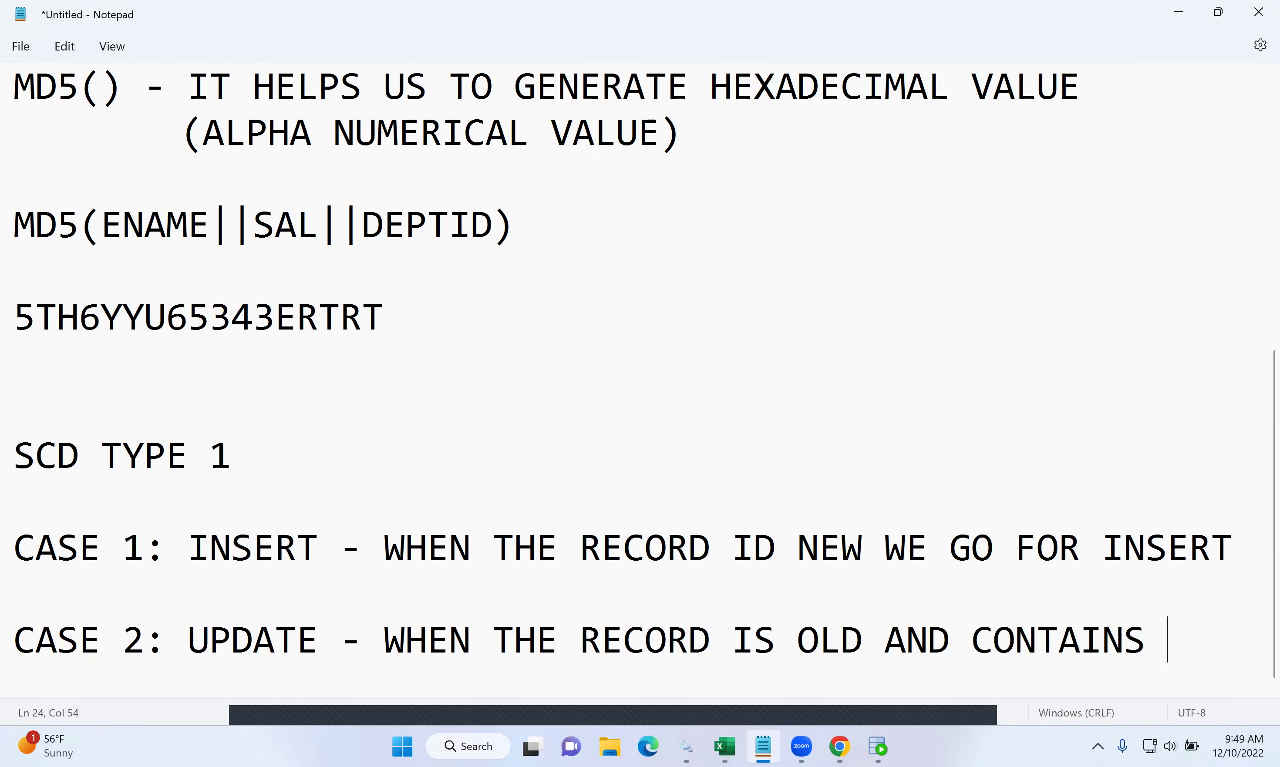
{"action": "type", "text": "ANY"}
{"action": "key", "text": "Return"}
{"action": "type", "text": "UPDAT"}
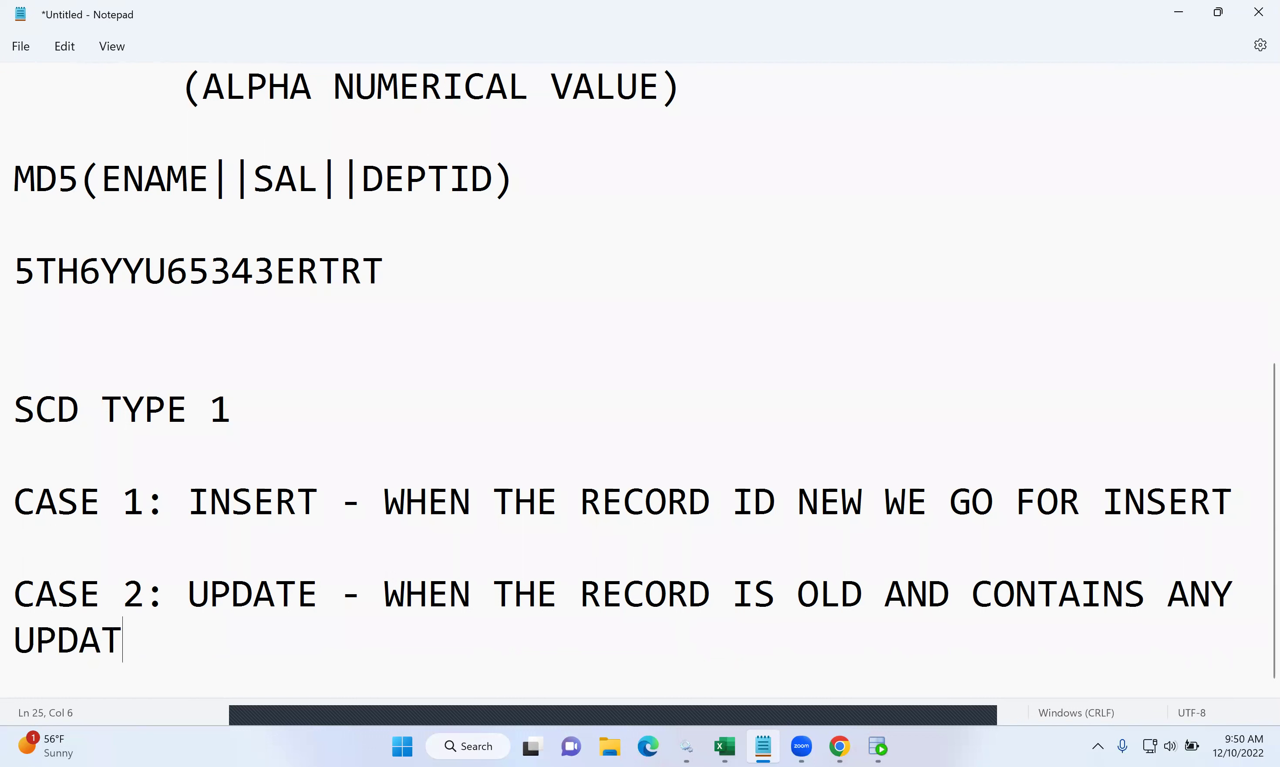
{"action": "type", "text": "ES/CHANGES"}
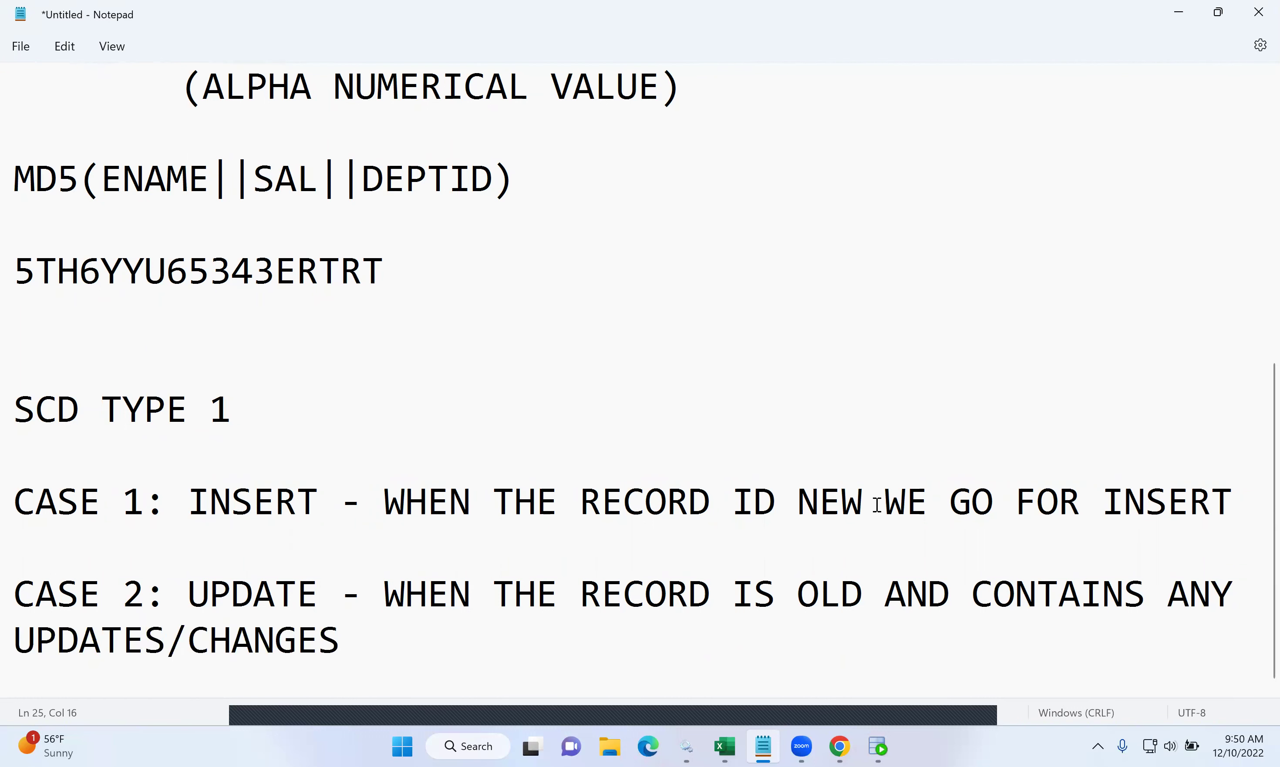
- Correct 'ID' to 'IS' in the CASE 1 line and highlight both case lines
{"action": "left_click", "coordinate": [775, 502]}
{"action": "key", "text": "BackSpace"}
{"action": "type", "text": "S"}
{"action": "scroll", "coordinate": [411, 552], "scroll_direction": "down", "scroll_amount": 1}
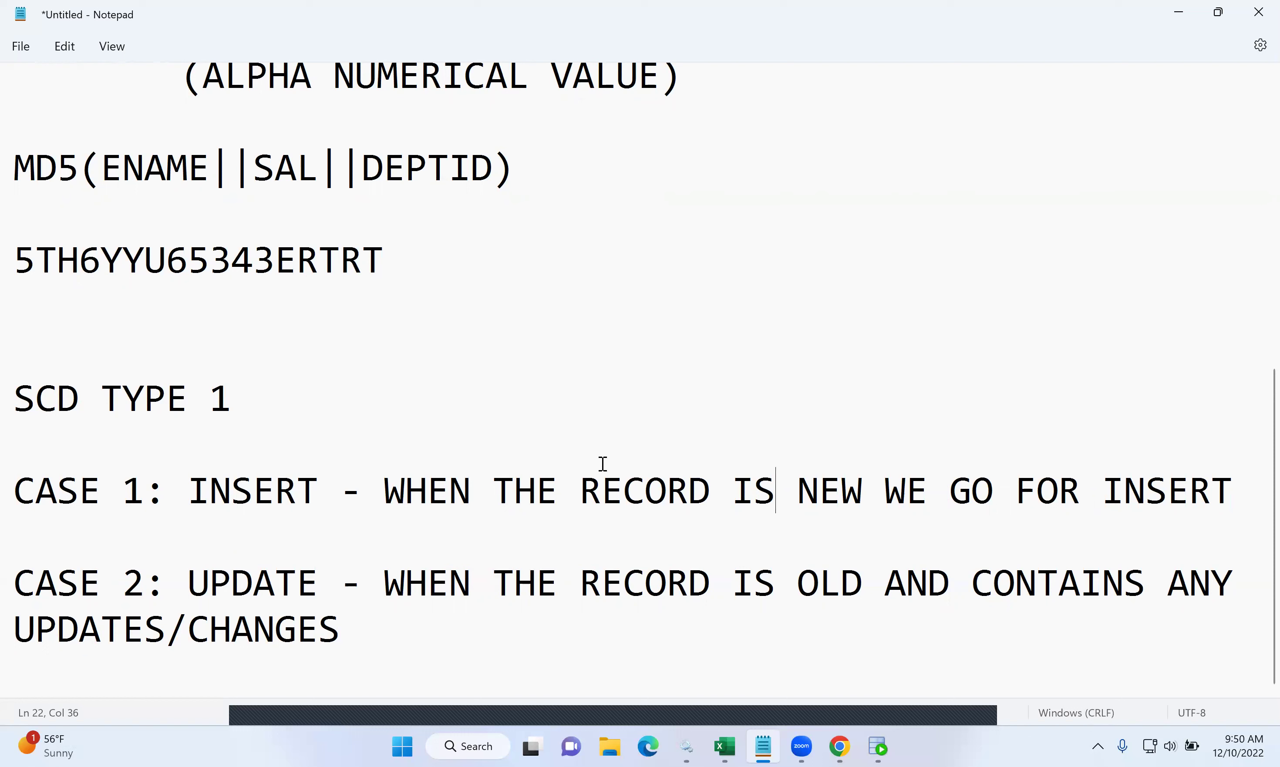
{"action": "left_click_drag", "start_coordinate": [372, 630], "coordinate": [8, 467]}
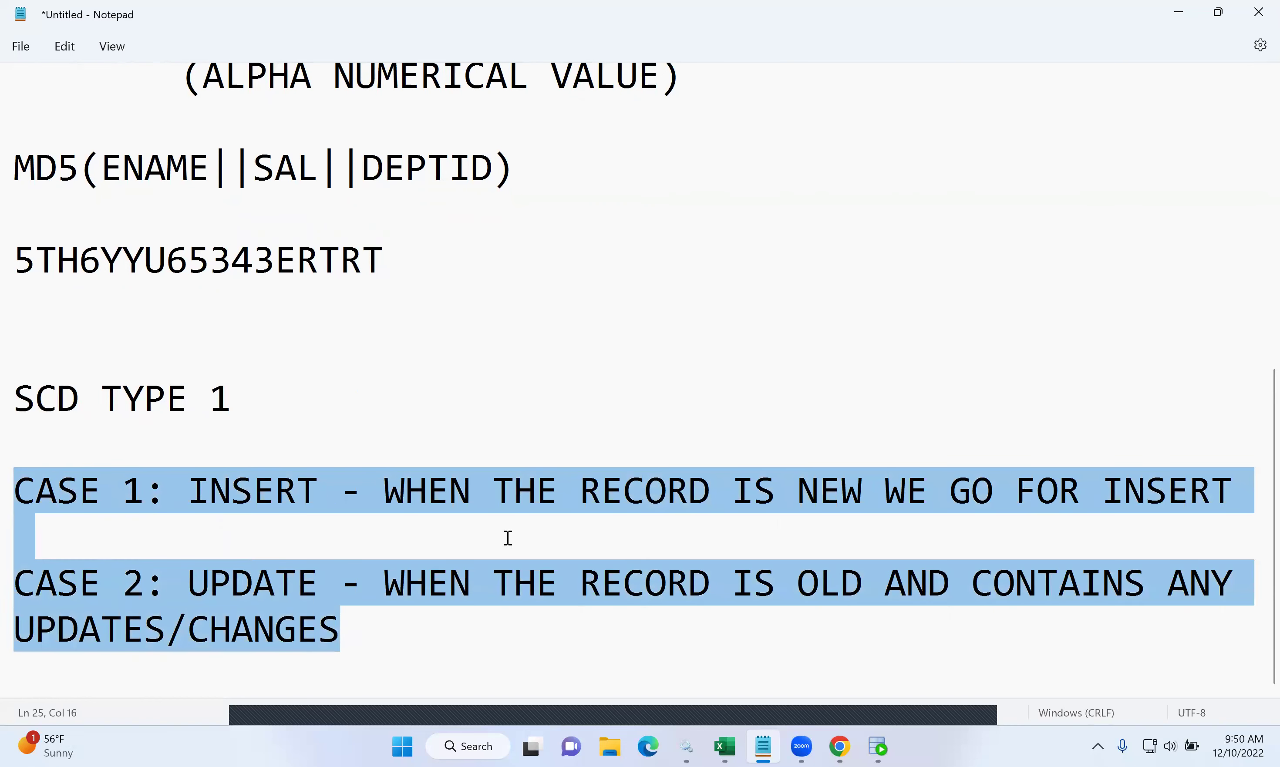
{"action": "mouse_move", "coordinate": [878, 747]}
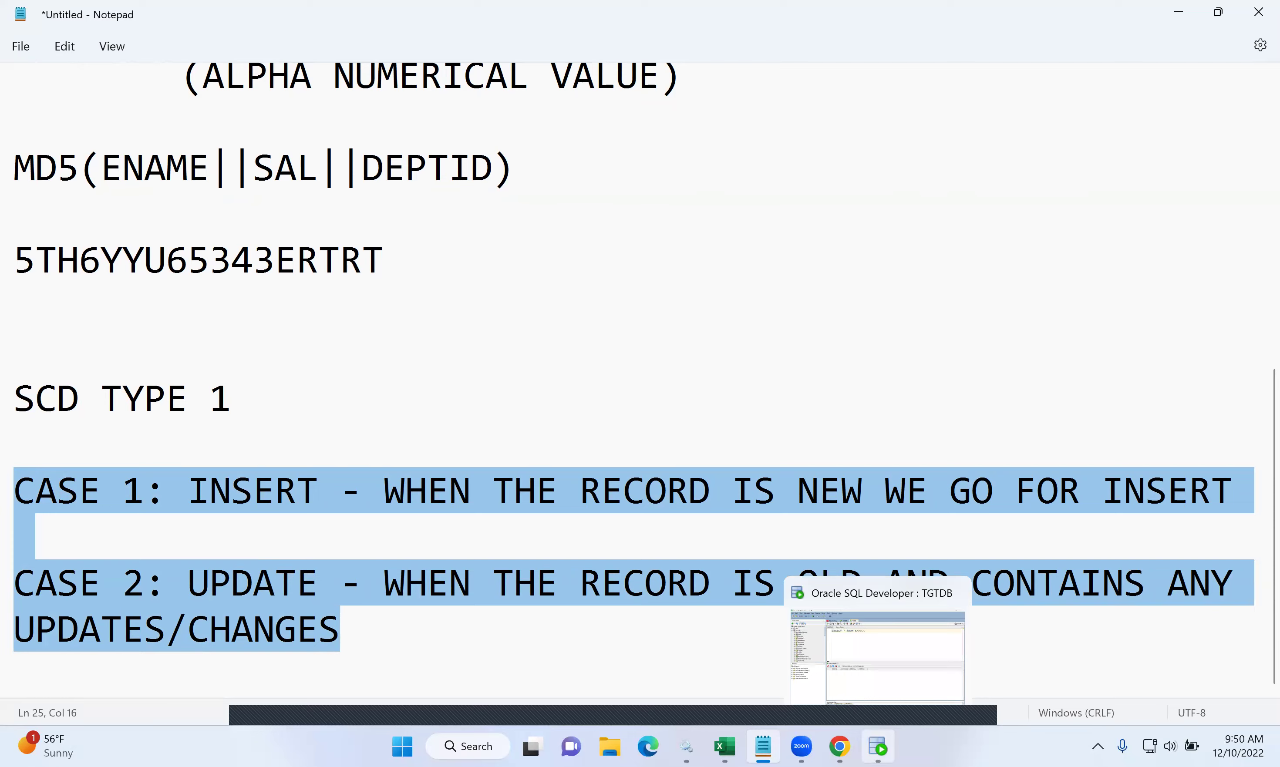
{"action": "left_click", "coordinate": [878, 658]}
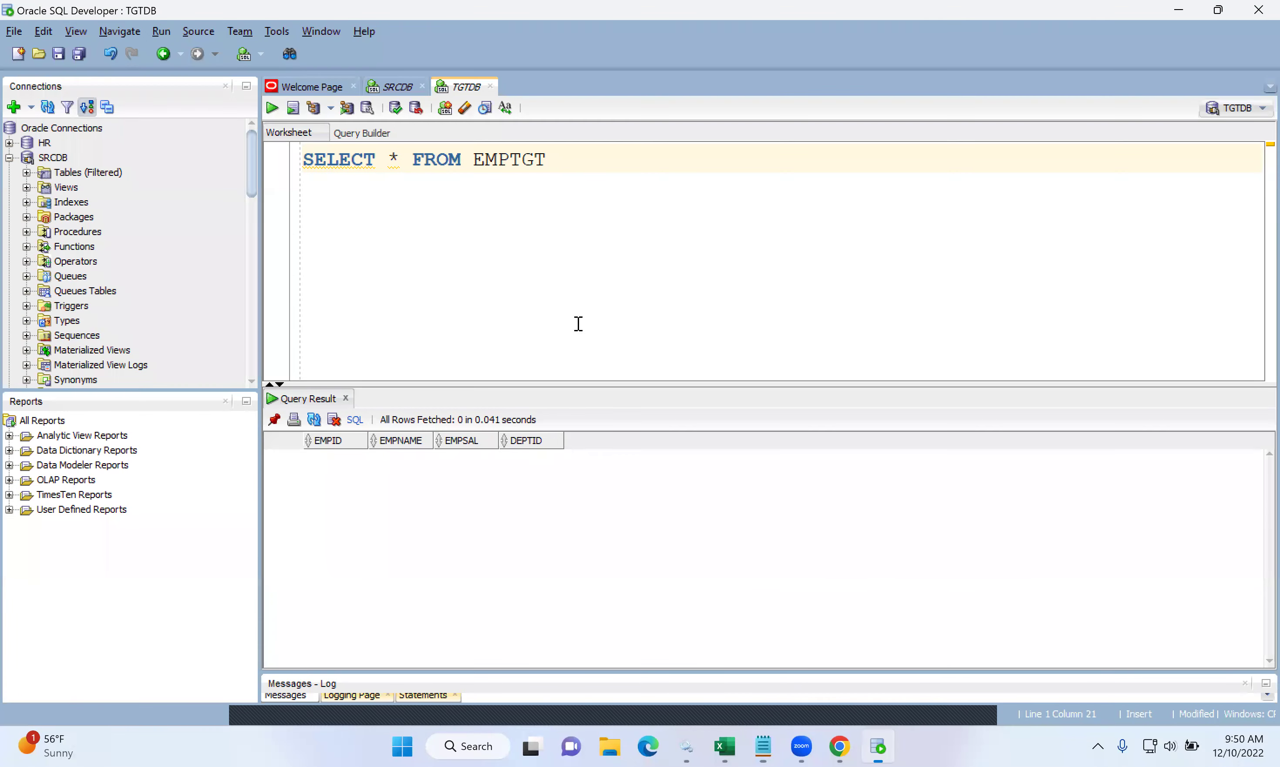
- Run SELECT * FROM EMPSRC on the SRCDB worksheet to list the six source rows
{"action": "left_click", "coordinate": [386, 91]}
{"action": "left_click_drag", "start_coordinate": [591, 169], "coordinate": [231, 155]}
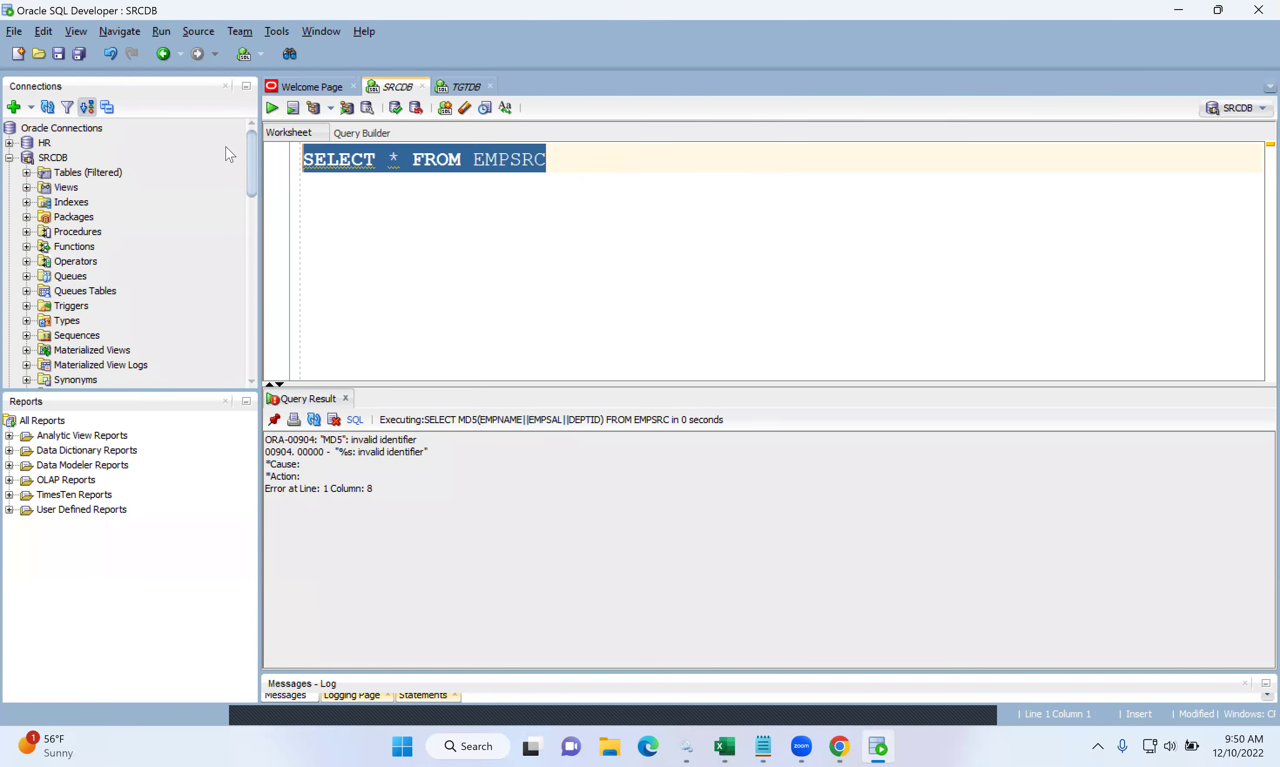
{"action": "left_click", "coordinate": [271, 108]}
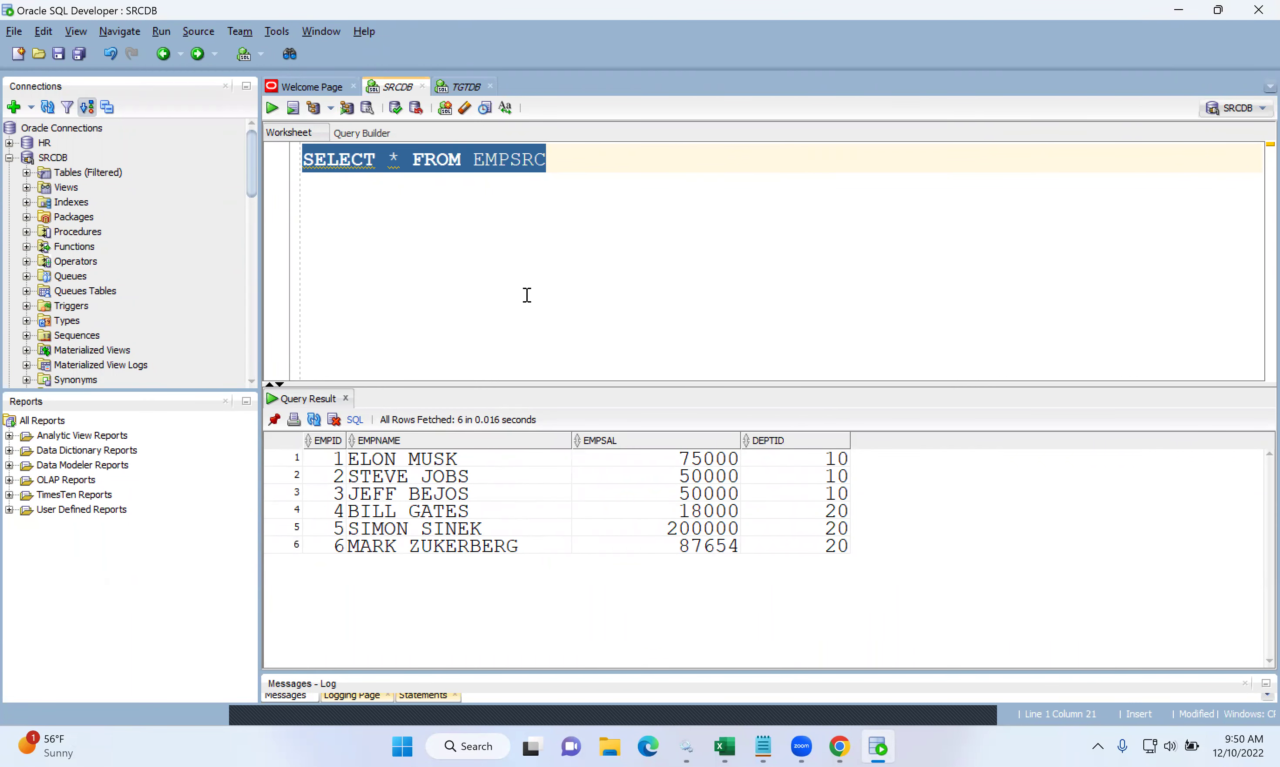
- Re-run SELECT * FROM EMPTGT on TGTDB to confirm it's empty, then launch PowerCenter Designer
{"action": "left_click", "coordinate": [467, 93]}
{"action": "left_click_drag", "start_coordinate": [561, 164], "coordinate": [271, 156]}
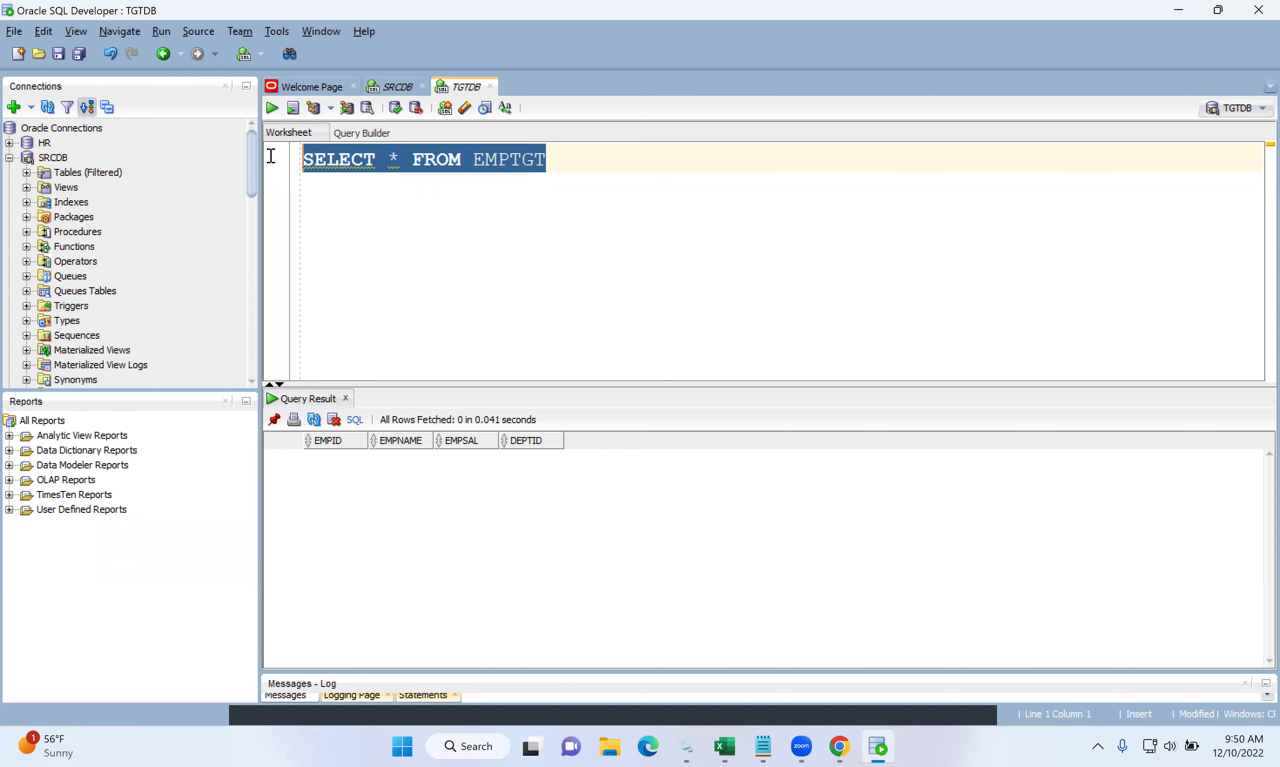
{"action": "left_click", "coordinate": [273, 109]}
{"action": "left_click", "coordinate": [515, 289]}
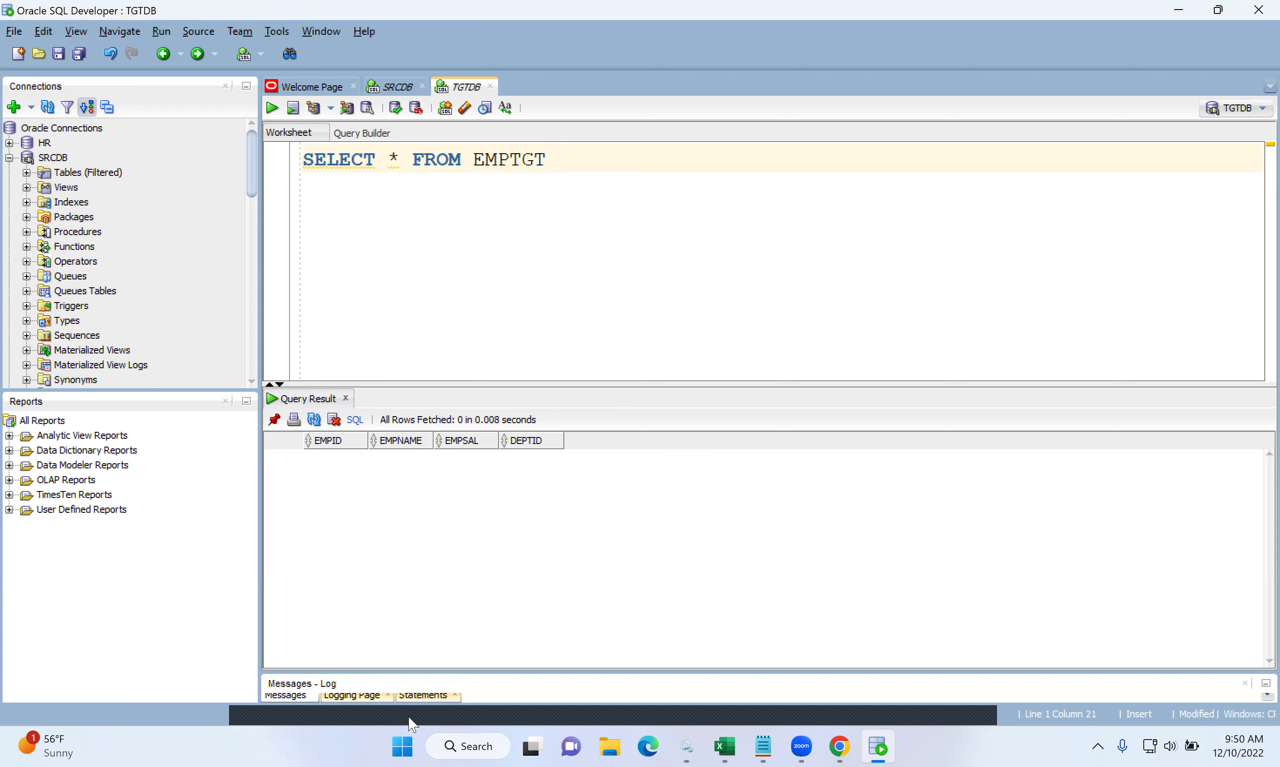
{"action": "left_click", "coordinate": [403, 746]}
{"action": "left_click", "coordinate": [442, 317]}
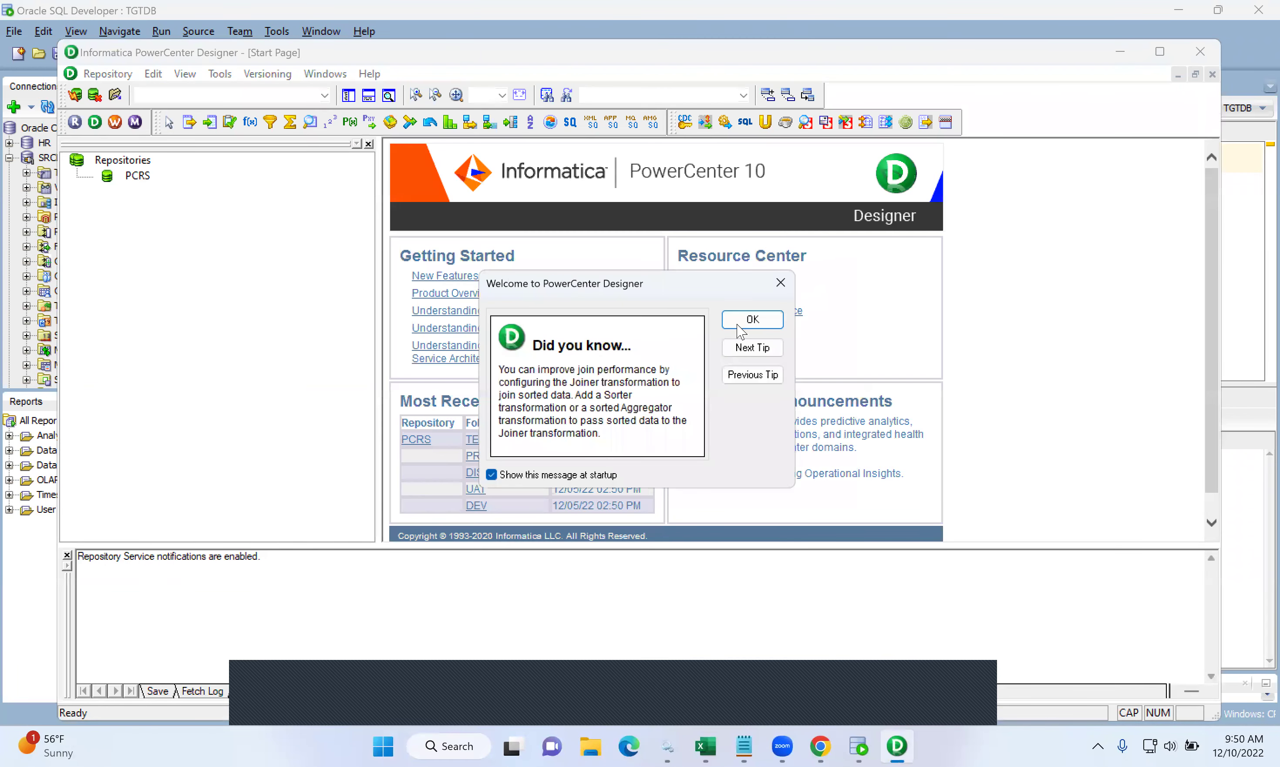
- Dismiss the tip and log in to the PCRS repository with the repository password
{"action": "left_click", "coordinate": [735, 324]}
{"action": "left_click", "coordinate": [142, 178]}
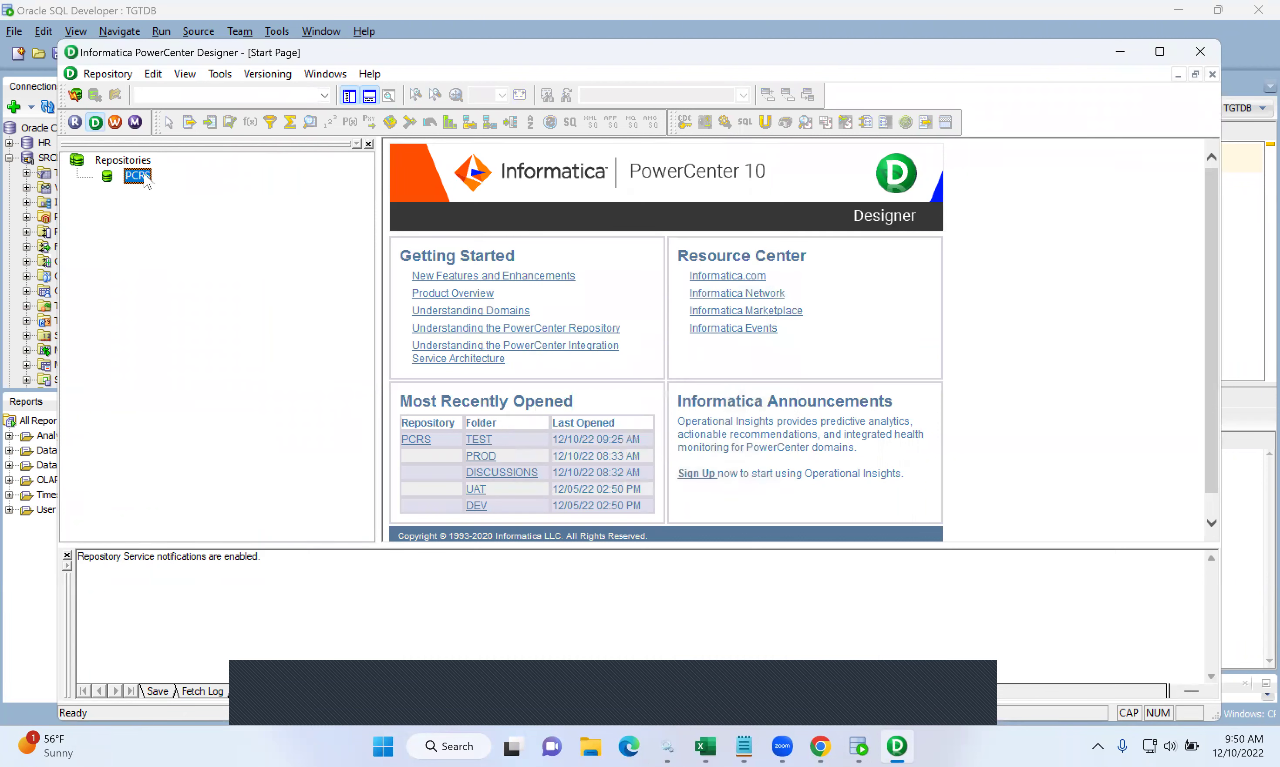
{"action": "double_click", "coordinate": [142, 178]}
{"action": "left_click", "coordinate": [558, 415]}
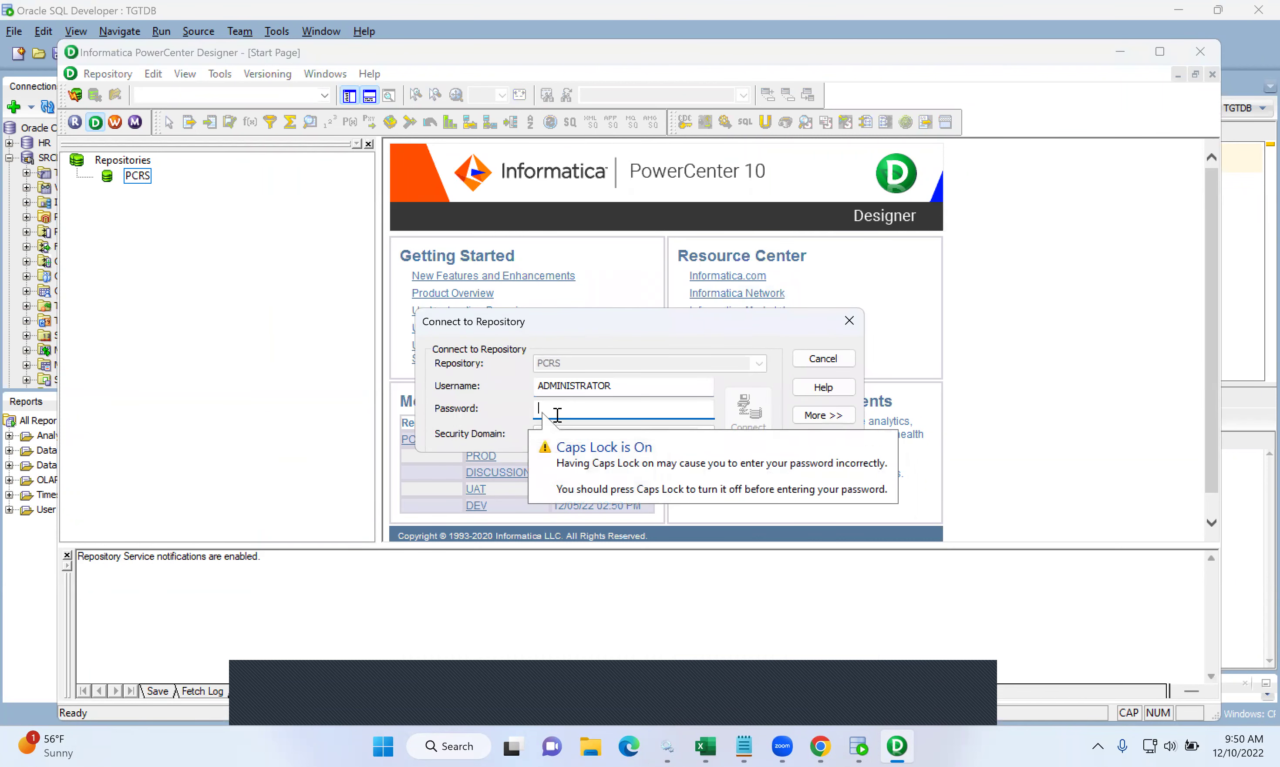
{"action": "type", "text": "ADMIN"}
{"action": "key", "text": "Return"}
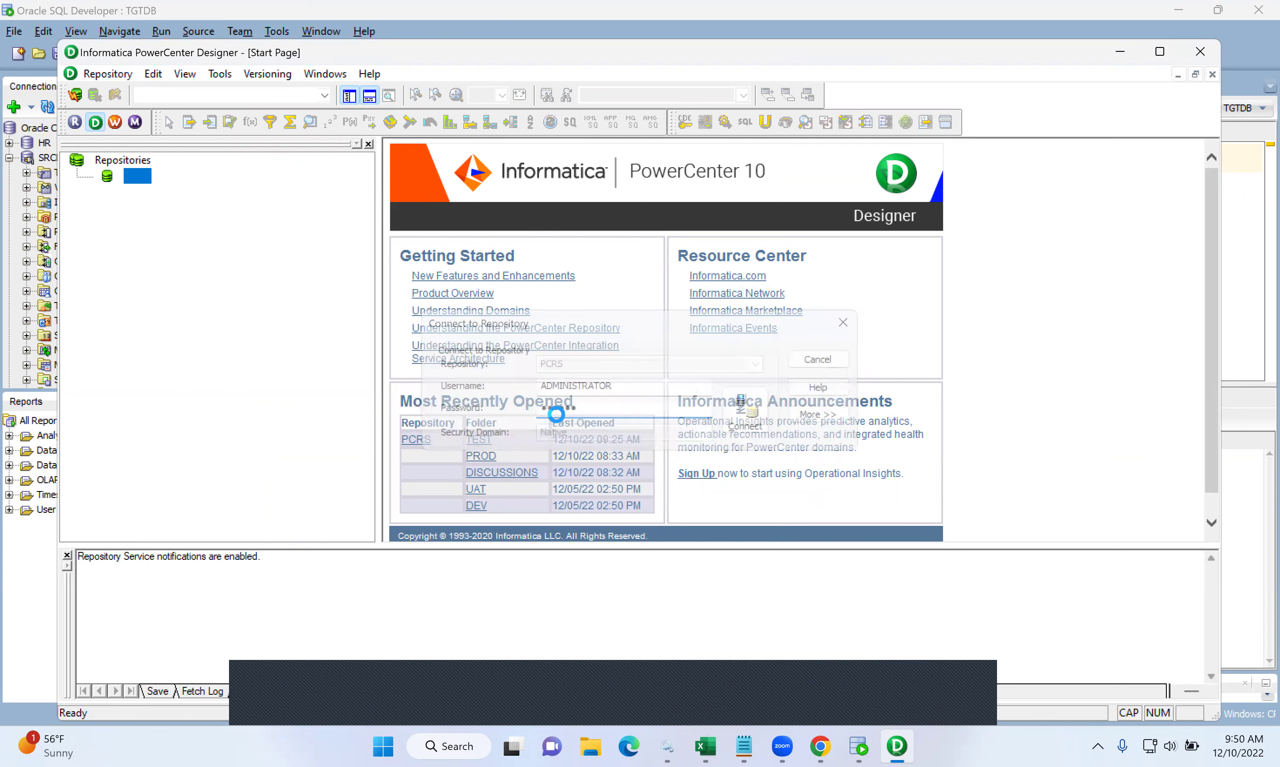
- Open the TEST folder, maximize Designer and switch to the Source Analyzer
{"action": "left_click", "coordinate": [166, 238]}
{"action": "double_click", "coordinate": [170, 240]}
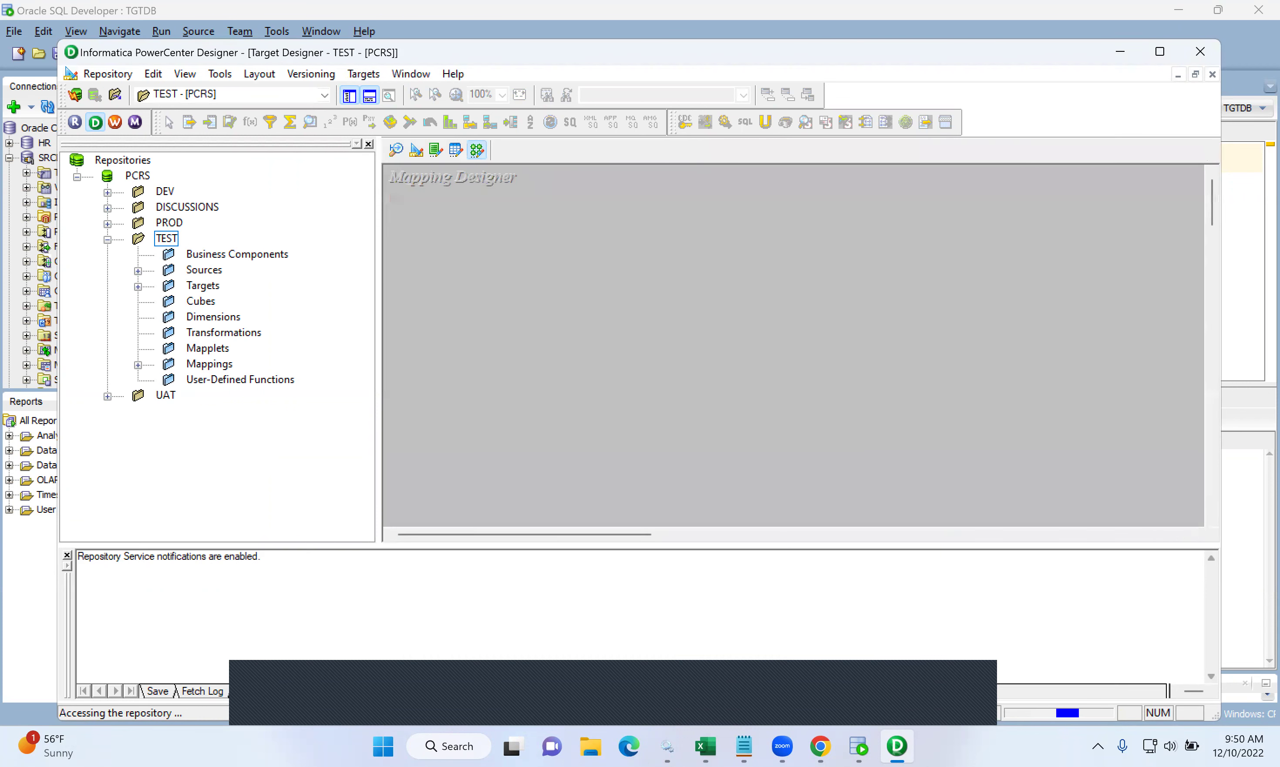
{"action": "left_click", "coordinate": [1160, 50]}
{"action": "left_click", "coordinate": [341, 105]}
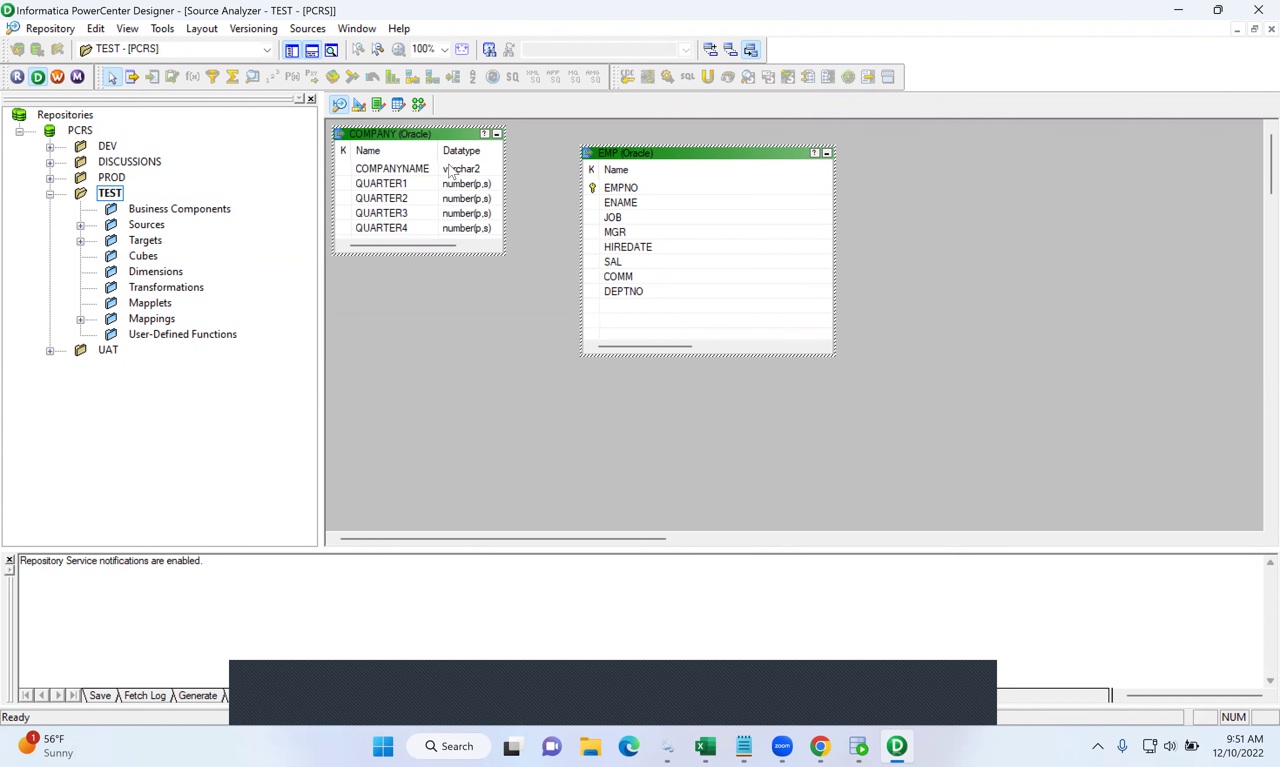
- Clear the Source Analyzer workspace and connect to SRCDB to import a source
{"action": "right_click", "coordinate": [487, 319]}
{"action": "left_click", "coordinate": [527, 346]}
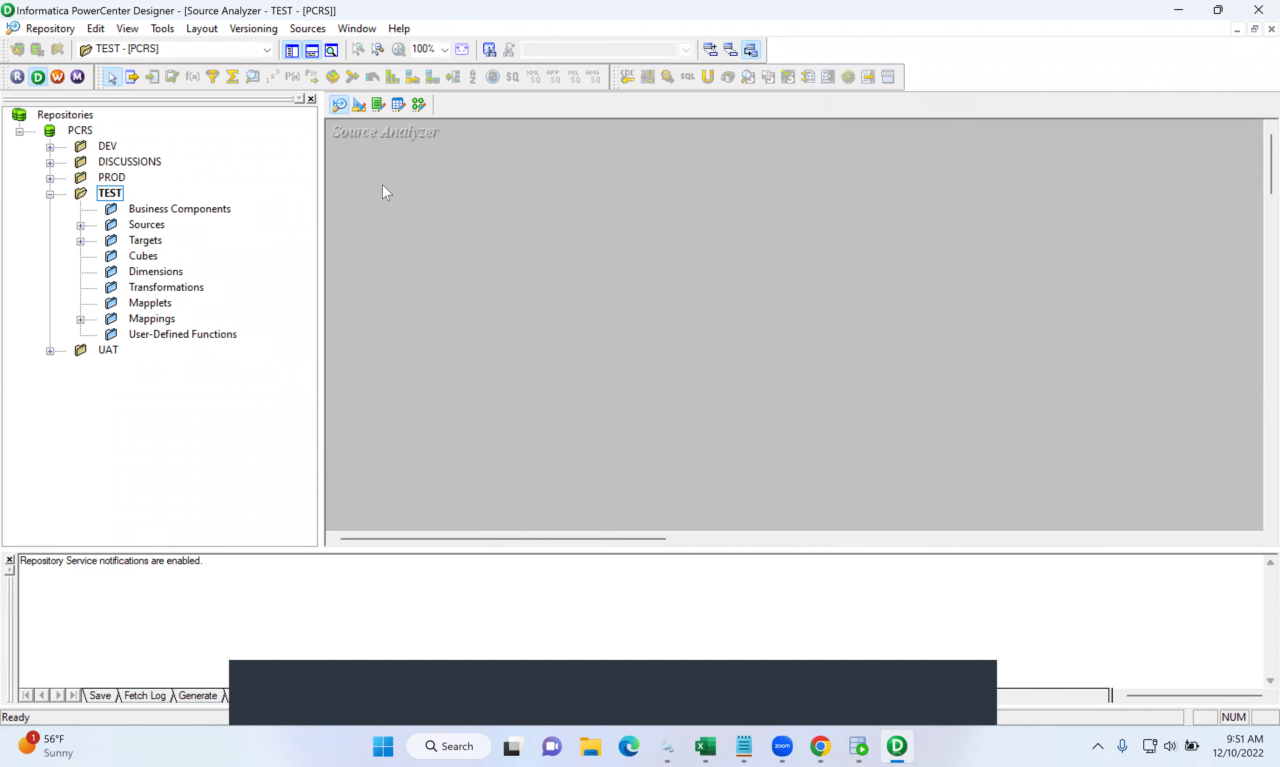
{"action": "left_click", "coordinate": [316, 29]}
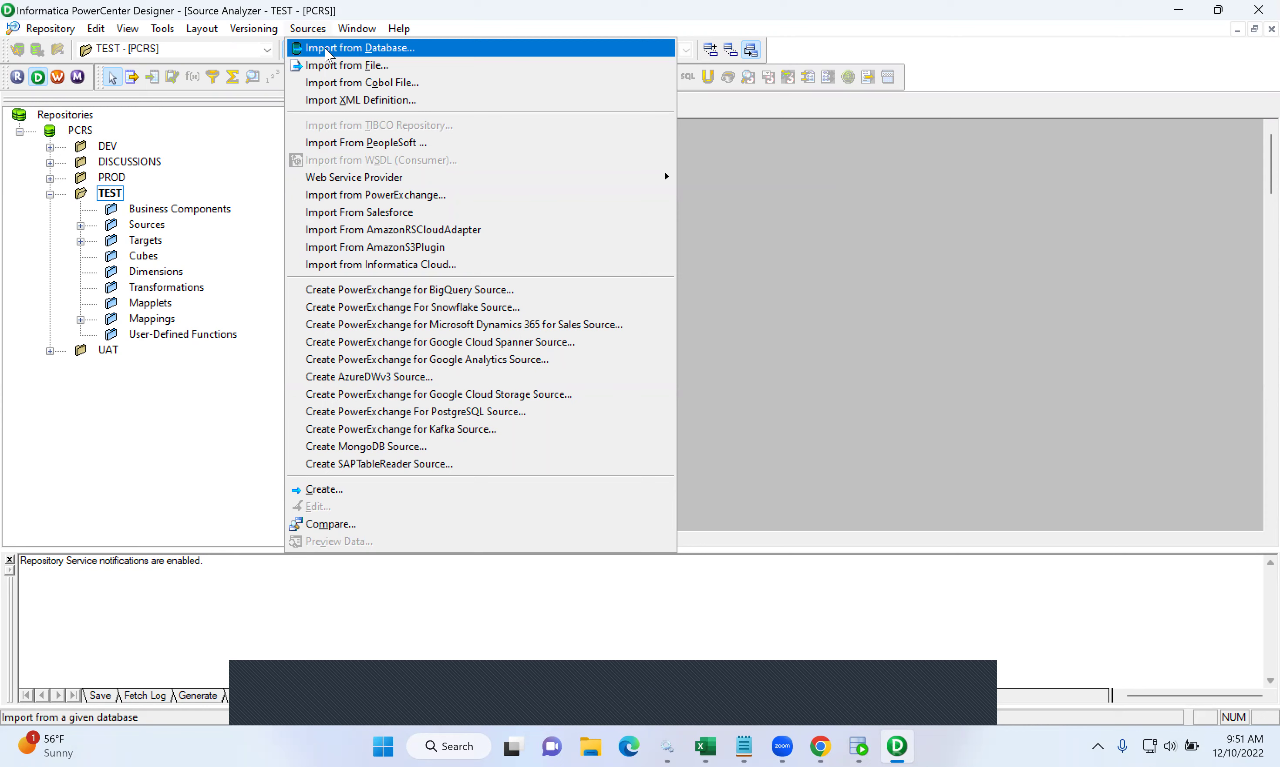
{"action": "left_click", "coordinate": [326, 51]}
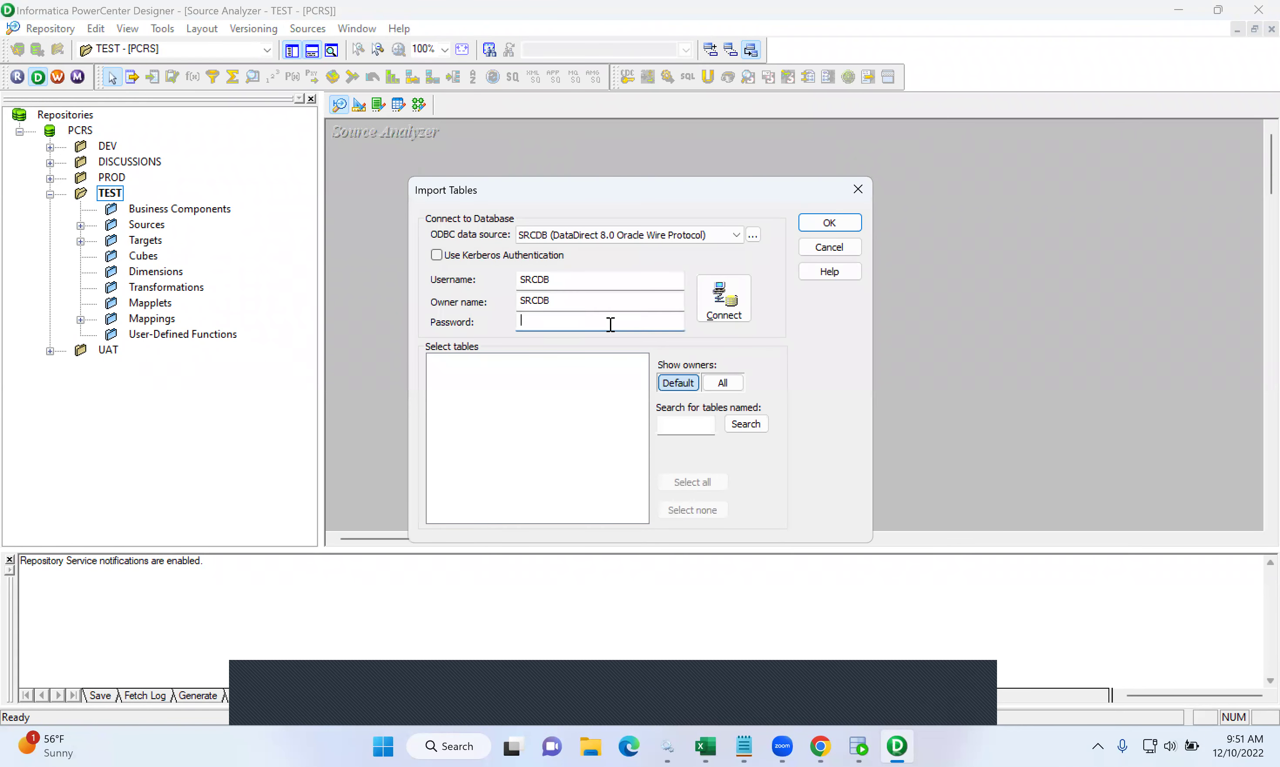
{"action": "type", "text": "******"}
{"action": "key", "text": "Return"}
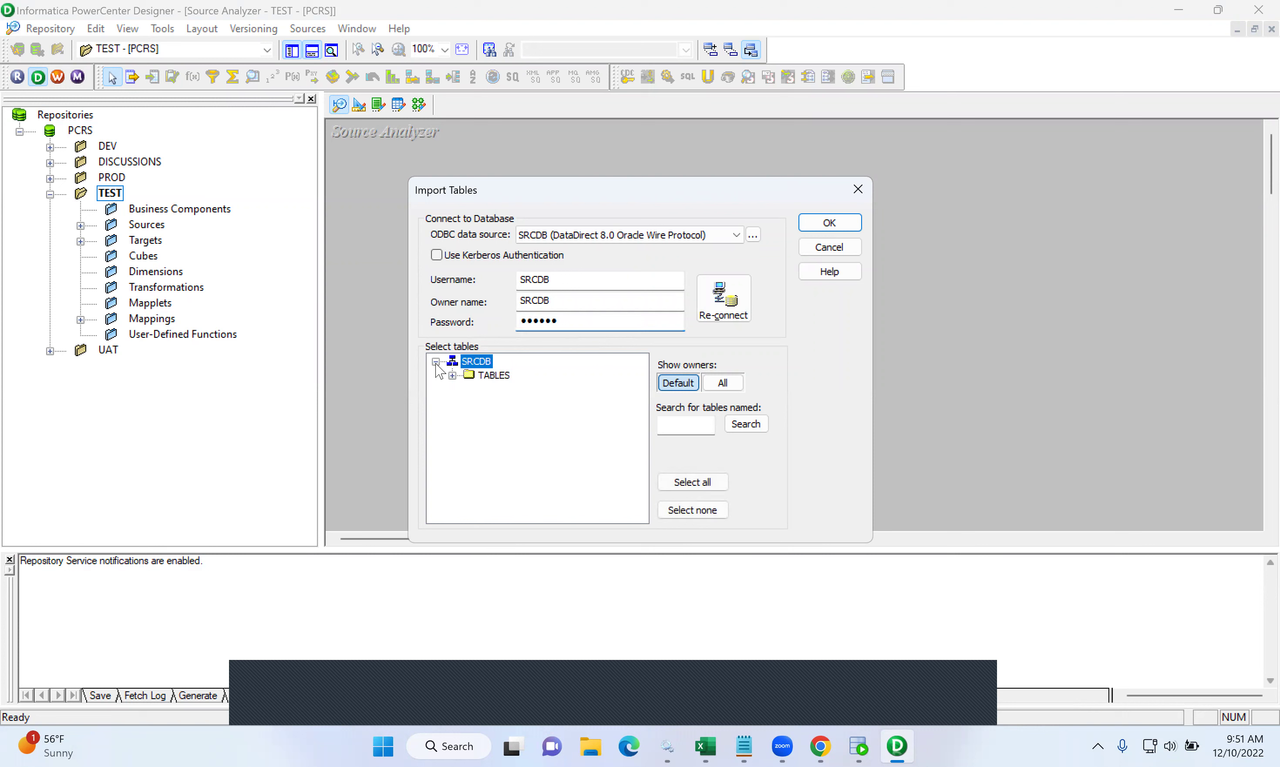
- Import the EMPSRC table, replacing the existing definition, and move to Target Designer
{"action": "double_click", "coordinate": [473, 377]}
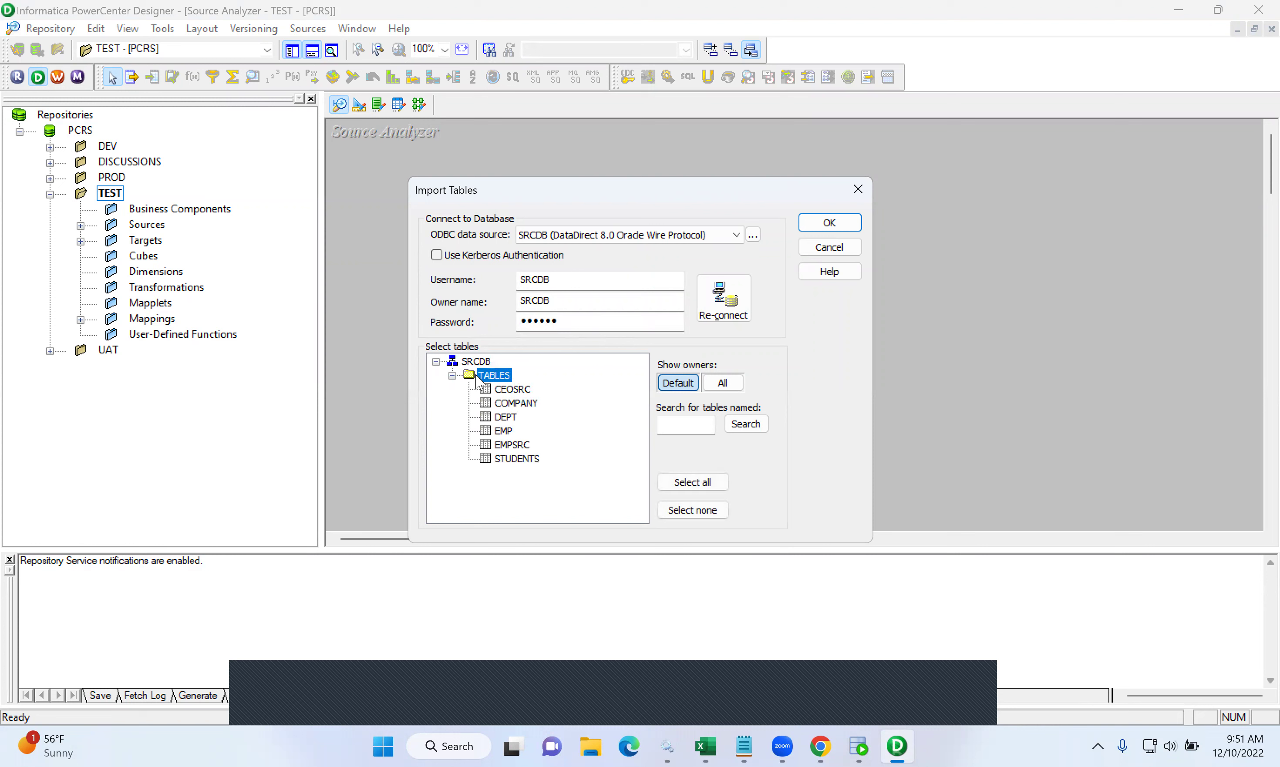
{"action": "left_click", "coordinate": [510, 446]}
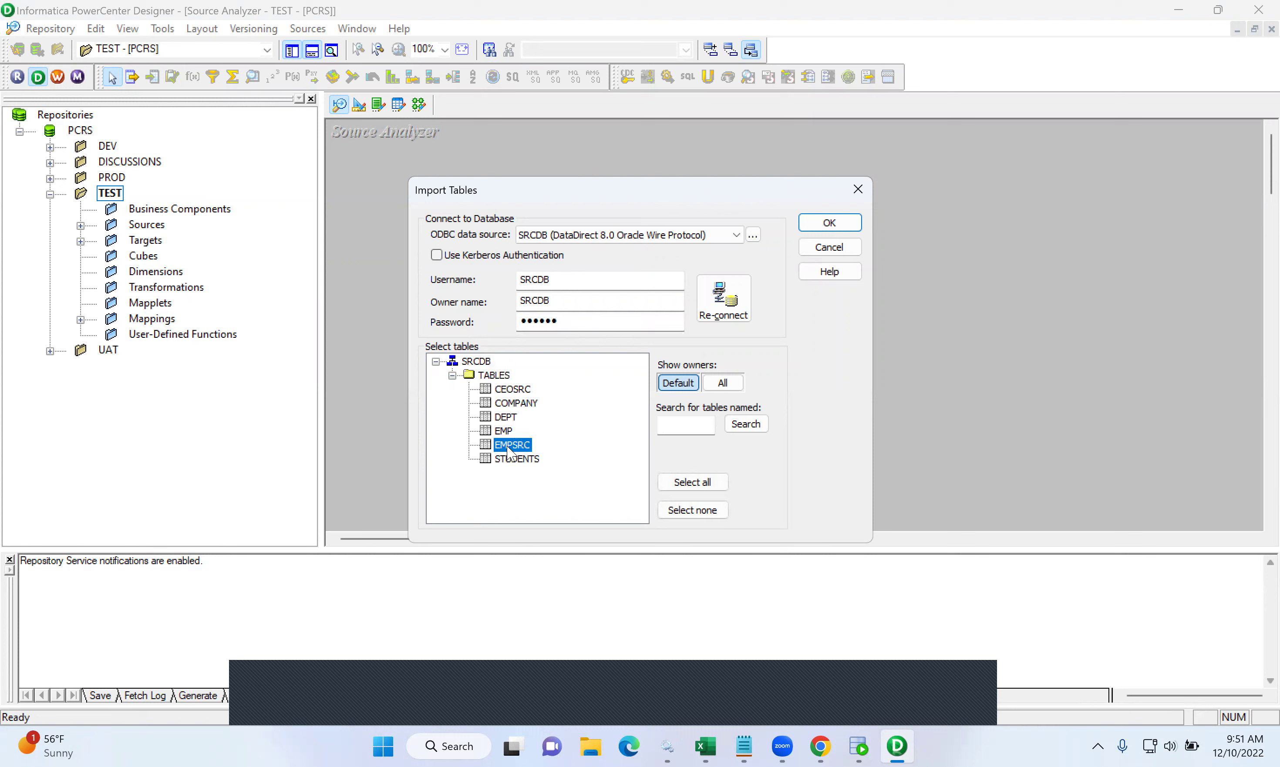
{"action": "left_click", "coordinate": [830, 223]}
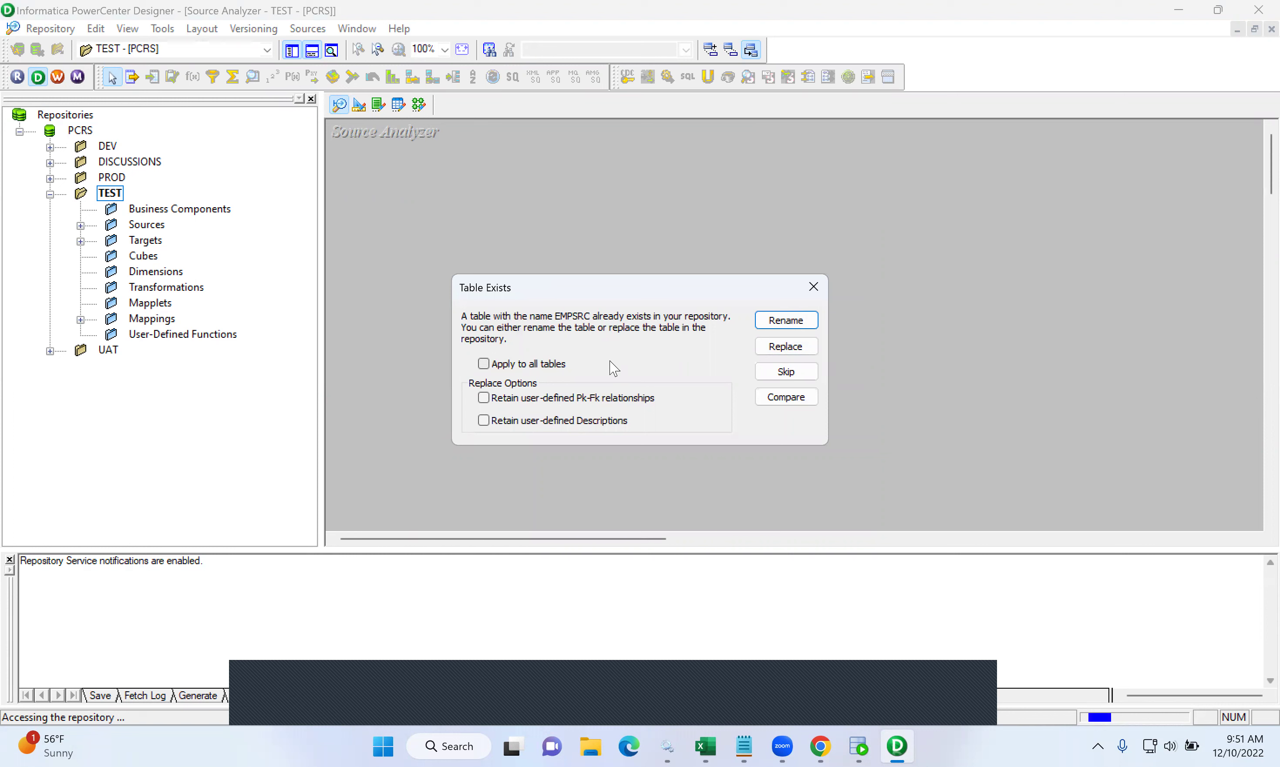
{"action": "left_click", "coordinate": [783, 347]}
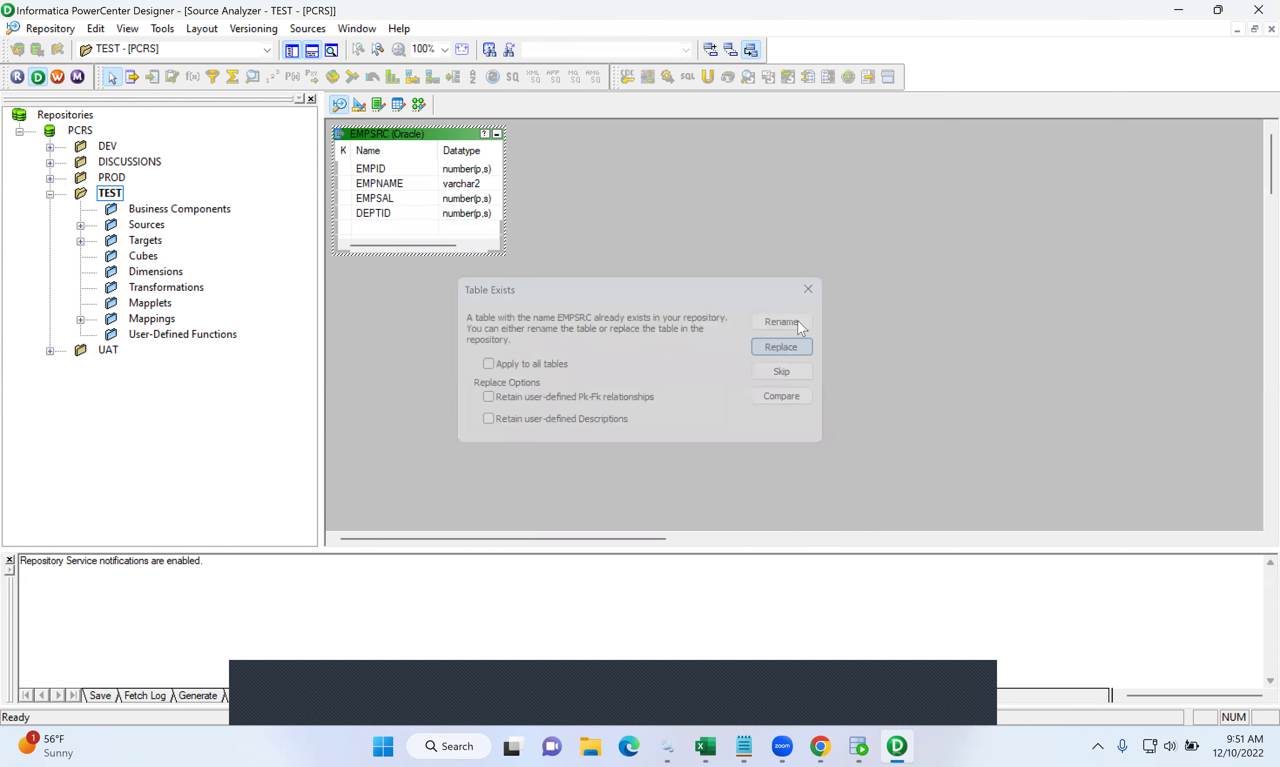
{"action": "left_click_drag", "start_coordinate": [437, 142], "coordinate": [586, 246]}
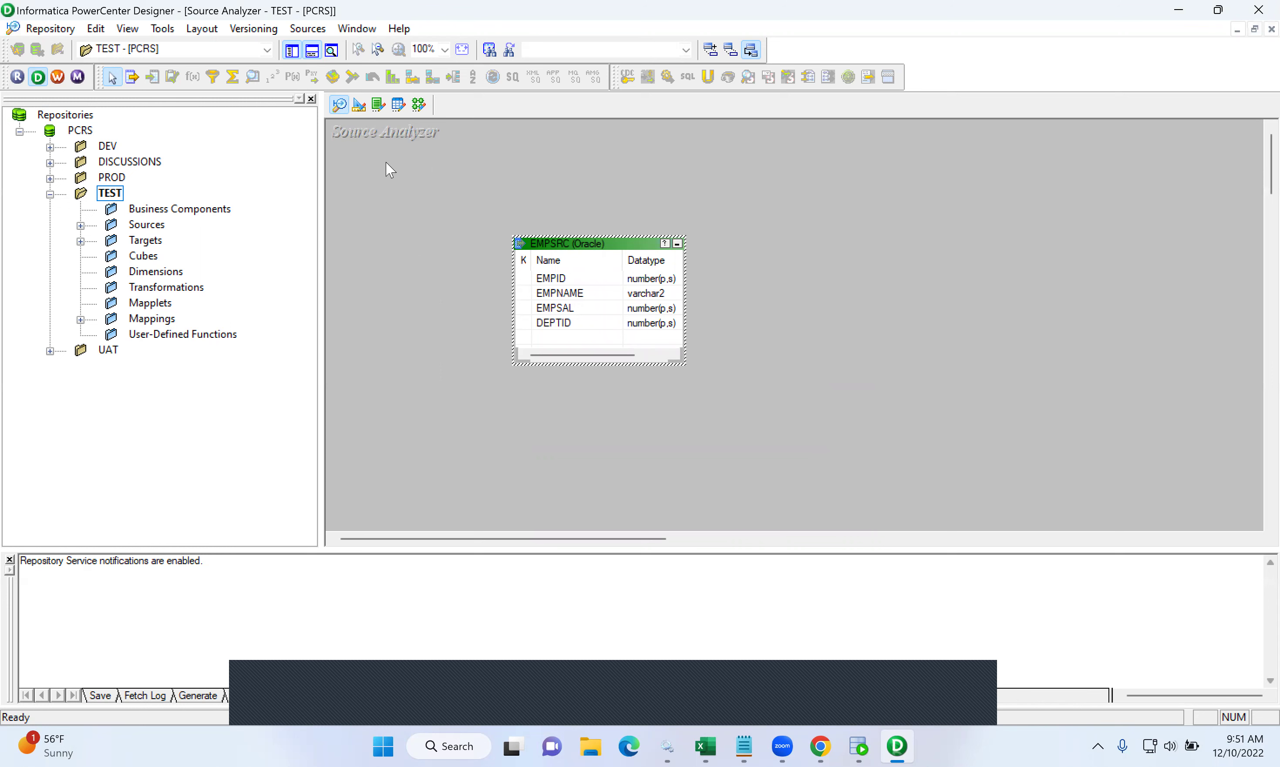
{"action": "left_click", "coordinate": [360, 105]}
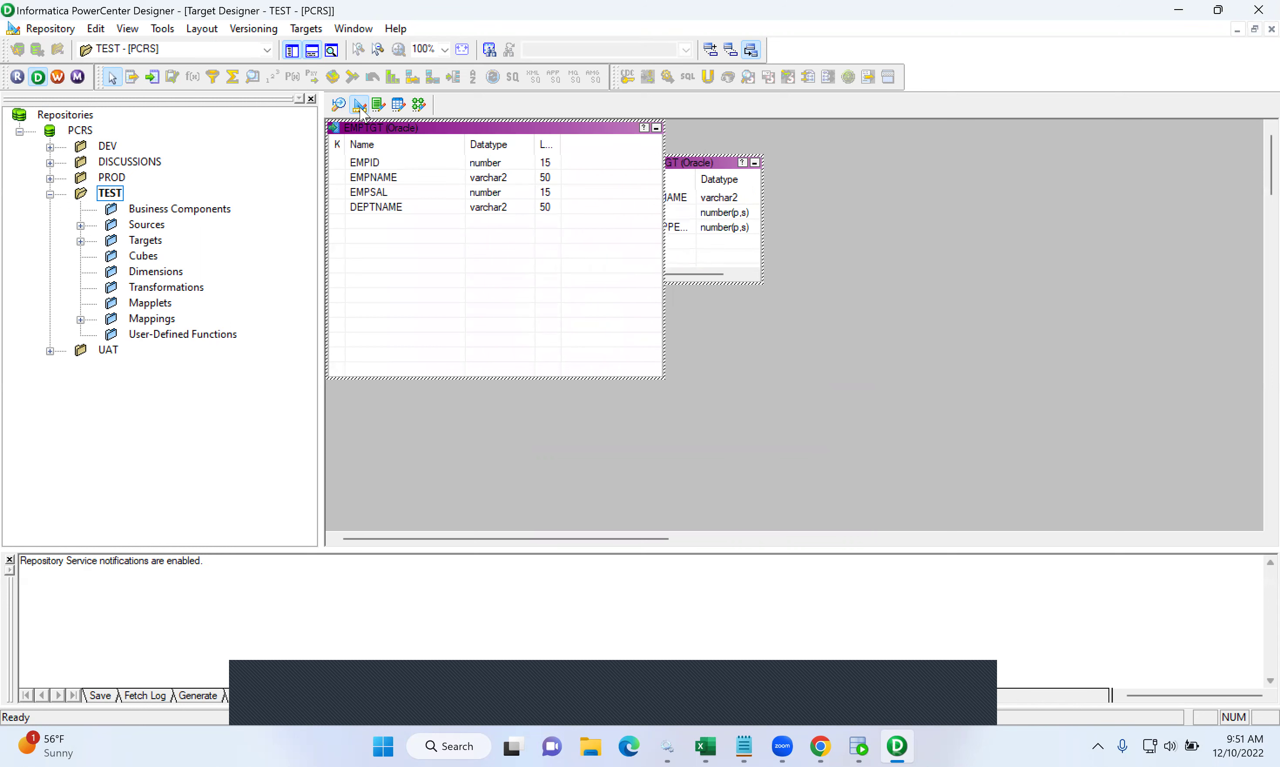
- Clear the target workspace and connect to the TGTDB database for a target import
{"action": "right_click", "coordinate": [877, 266]}
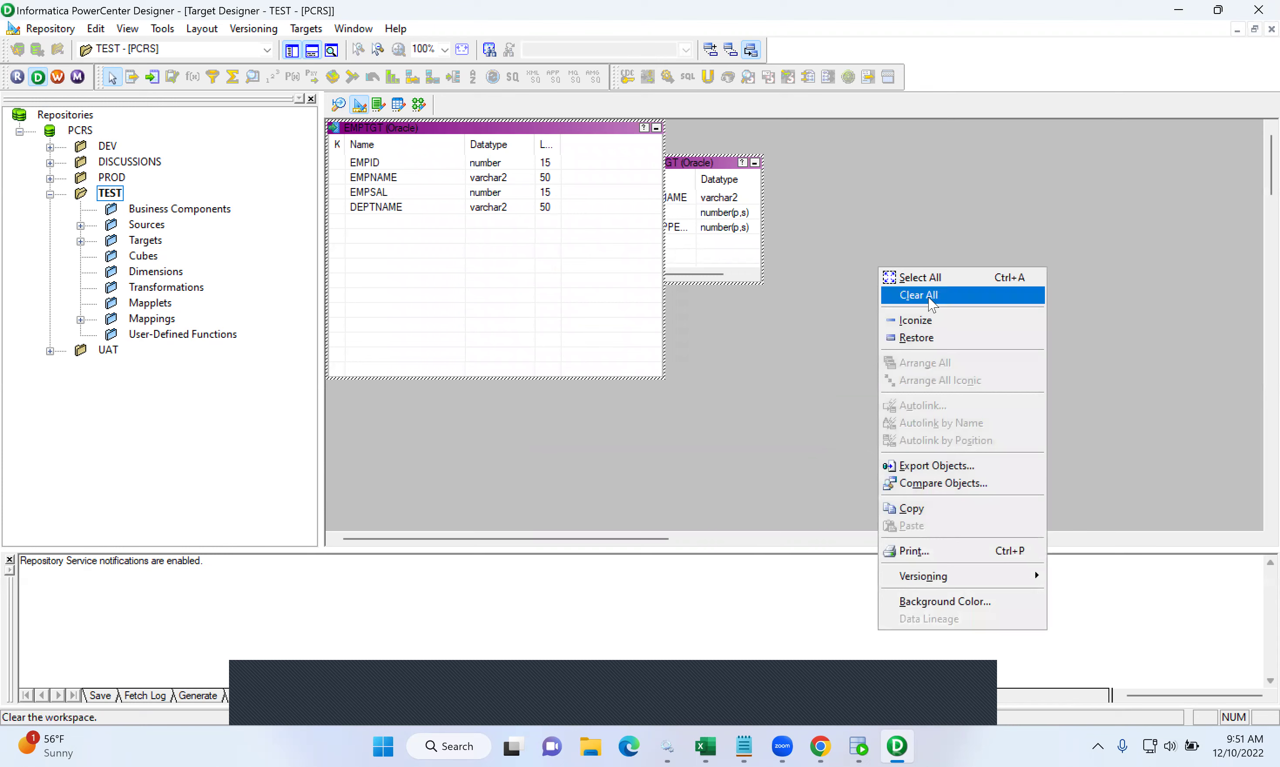
{"action": "left_click", "coordinate": [915, 295]}
{"action": "left_click", "coordinate": [314, 29]}
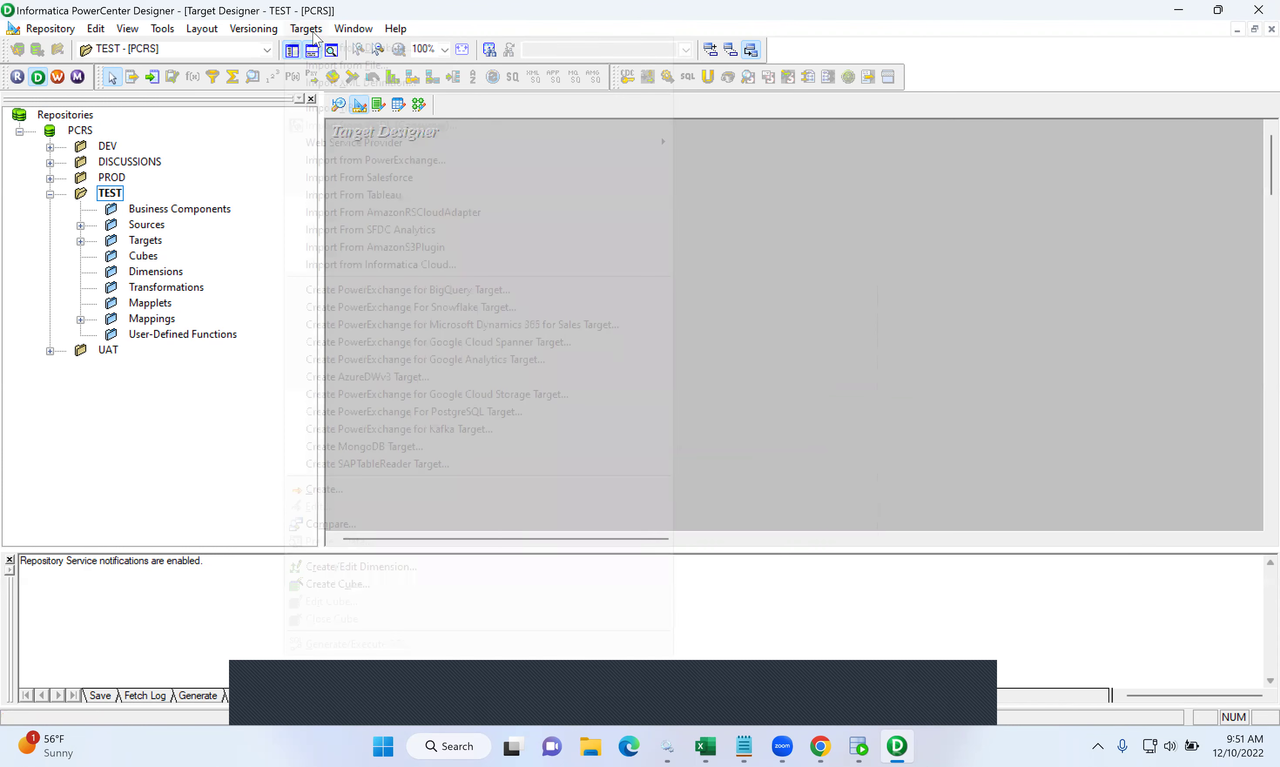
{"action": "left_click", "coordinate": [322, 50]}
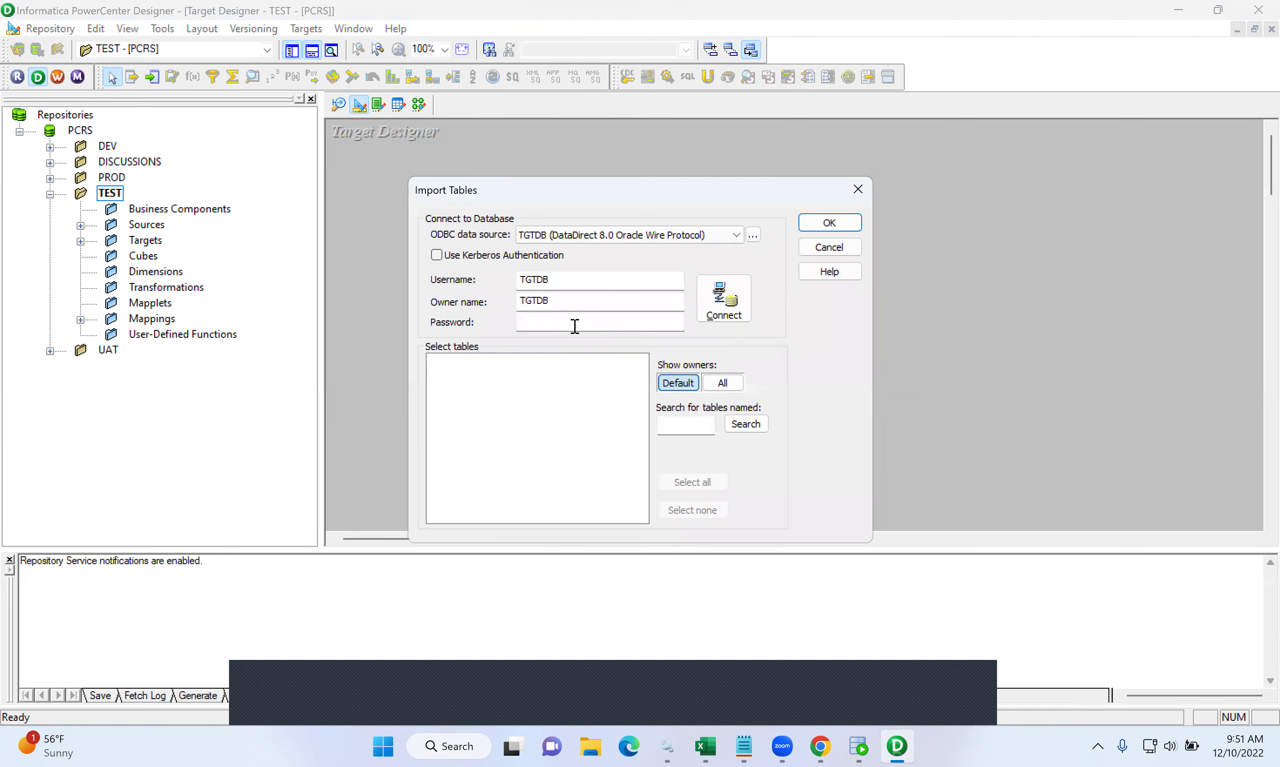
{"action": "type", "text": "tgtdb1"}
{"action": "key", "text": "Return"}
- Import the EMPTGT table, replace the existing definition and centre it on the canvas
{"action": "left_click", "coordinate": [439, 360]}
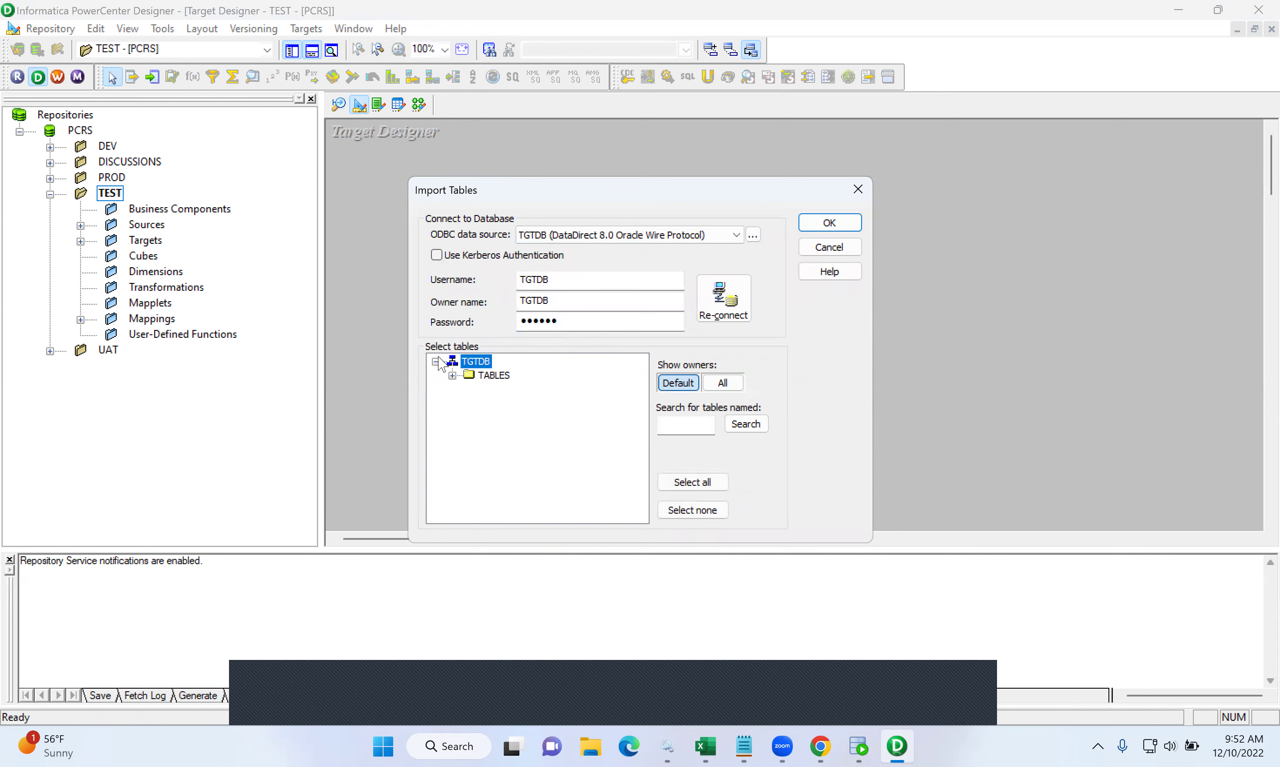
{"action": "left_click", "coordinate": [465, 376]}
{"action": "left_click", "coordinate": [452, 375]}
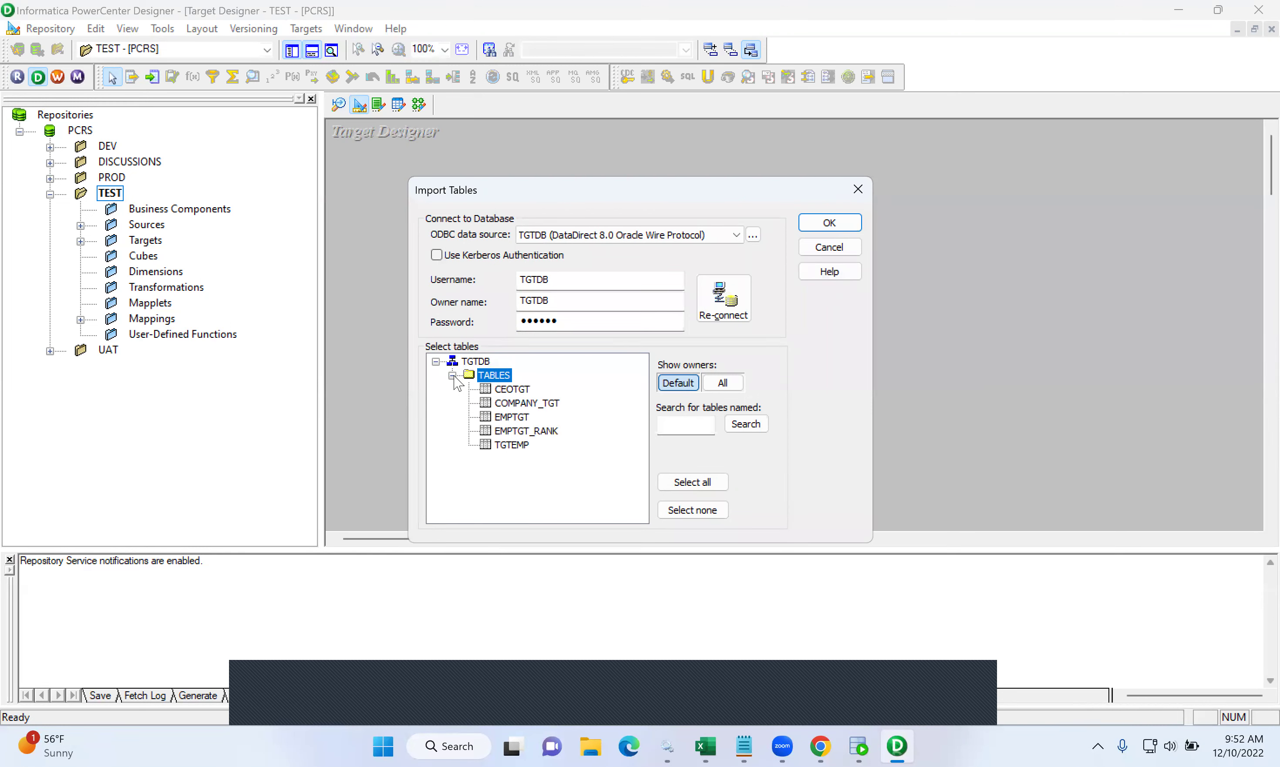
{"action": "left_click", "coordinate": [513, 417]}
{"action": "left_click", "coordinate": [839, 222]}
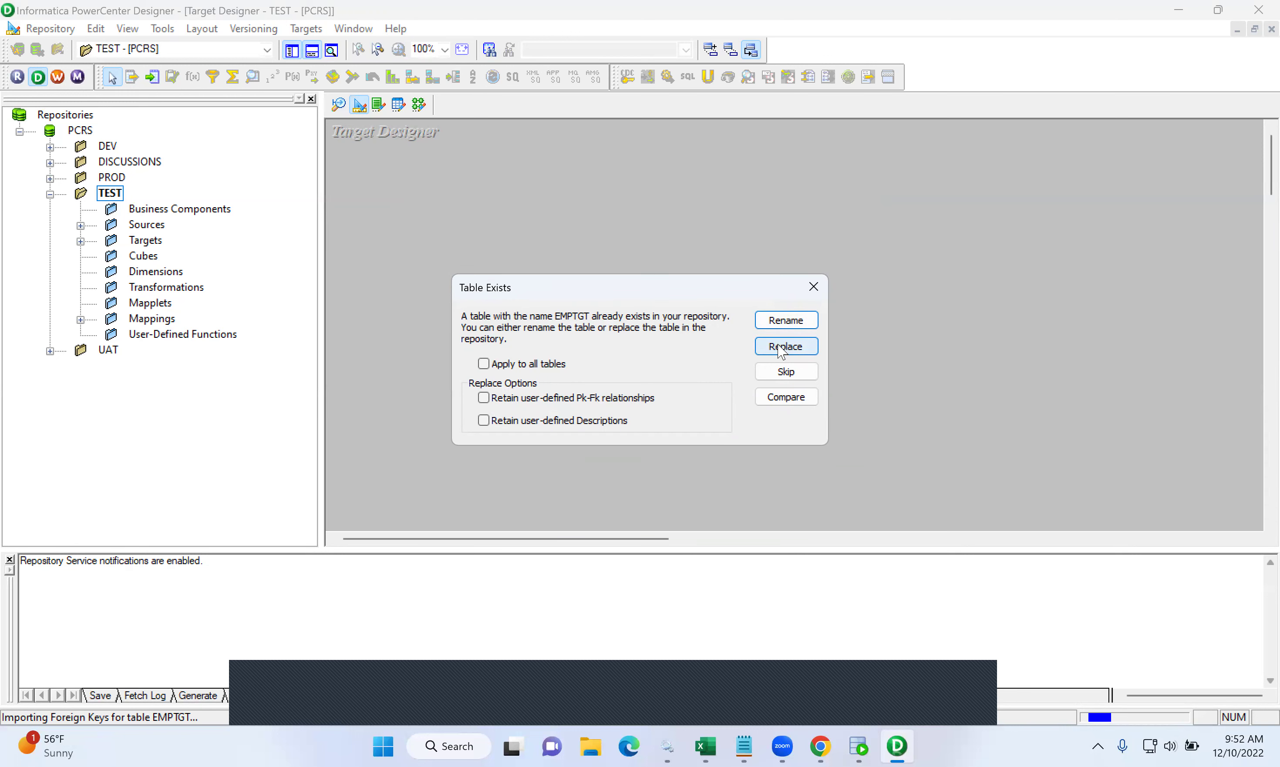
{"action": "left_click", "coordinate": [786, 347]}
{"action": "left_click_drag", "start_coordinate": [435, 151], "coordinate": [622, 254]}
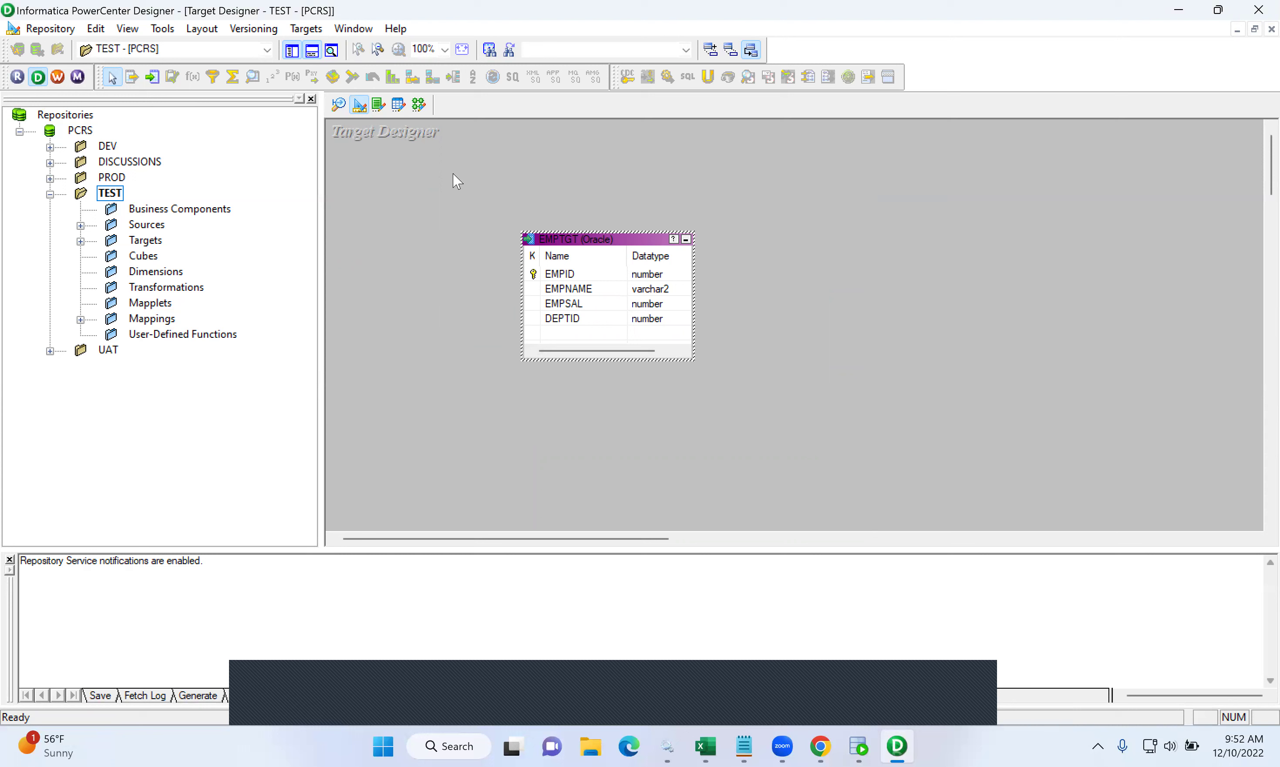
{"action": "left_click", "coordinate": [420, 106]}
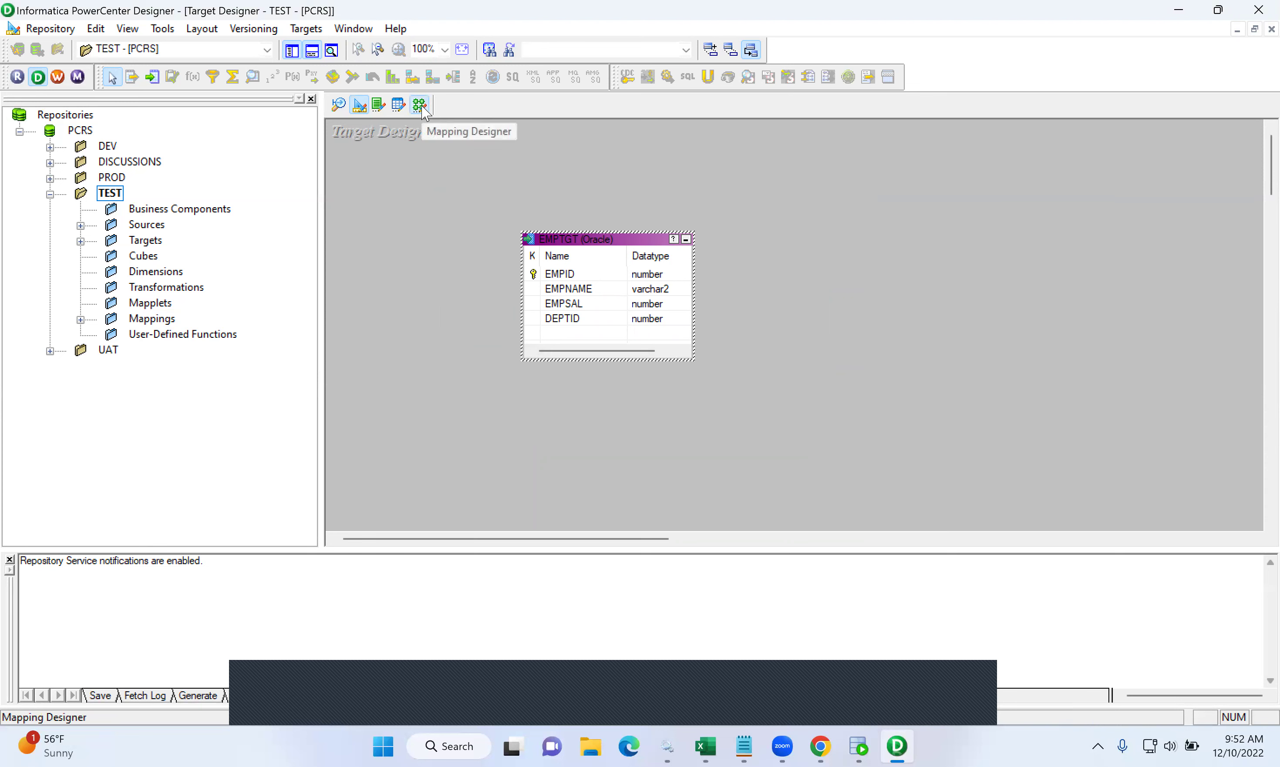
- Create a new mapping named m_TYPE1_SCD via Mappings > Create
{"action": "left_click", "coordinate": [313, 28]}
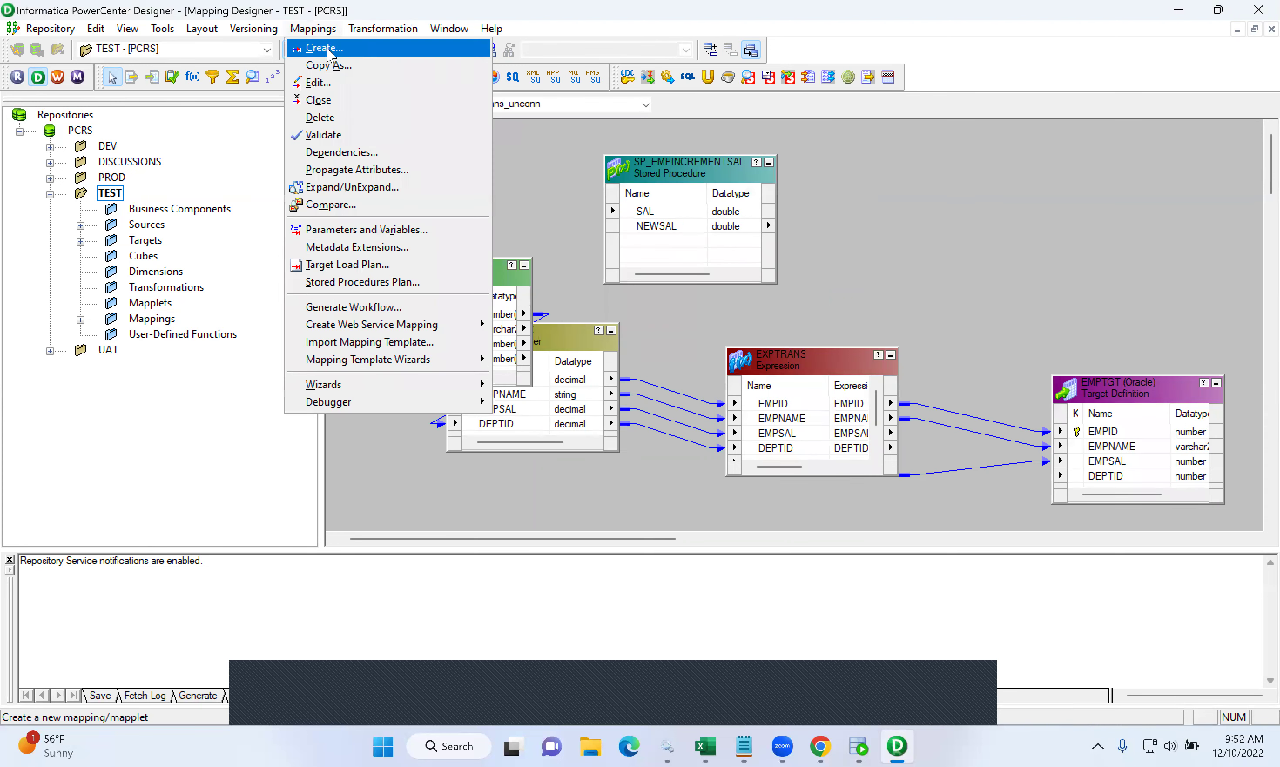
{"action": "left_click", "coordinate": [317, 46]}
{"action": "type", "text": "m"}
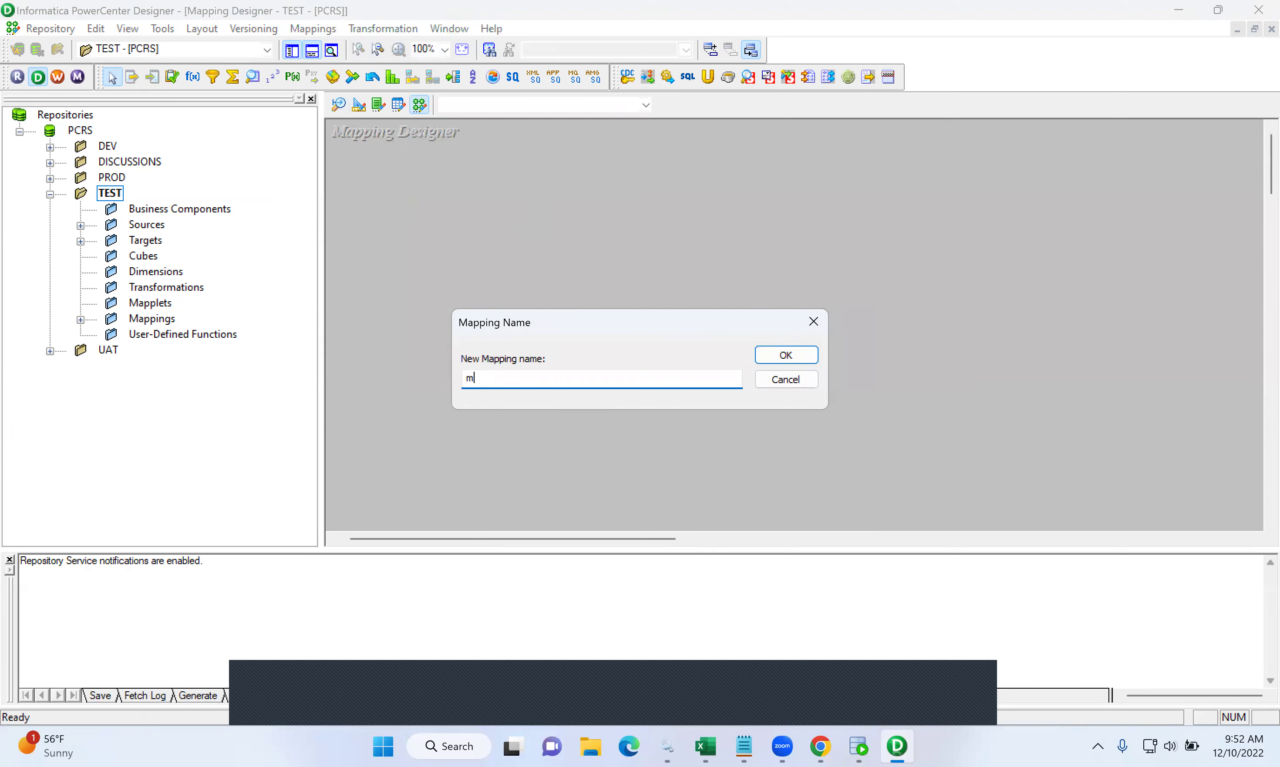
{"action": "type", "text": "_SCDTYEP1"}
{"action": "key", "text": "BackSpace"}
{"action": "key", "text": "BackSpace"}
{"action": "key", "text": "BackSpace"}
{"action": "key", "text": "BackSpace"}
{"action": "key", "text": "BackSpace"}
{"action": "key", "text": "BackSpace"}
{"action": "key", "text": "BackSpace"}
{"action": "type", "text": "TYPE1_SCD"}
{"action": "left_click", "coordinate": [787, 356]}
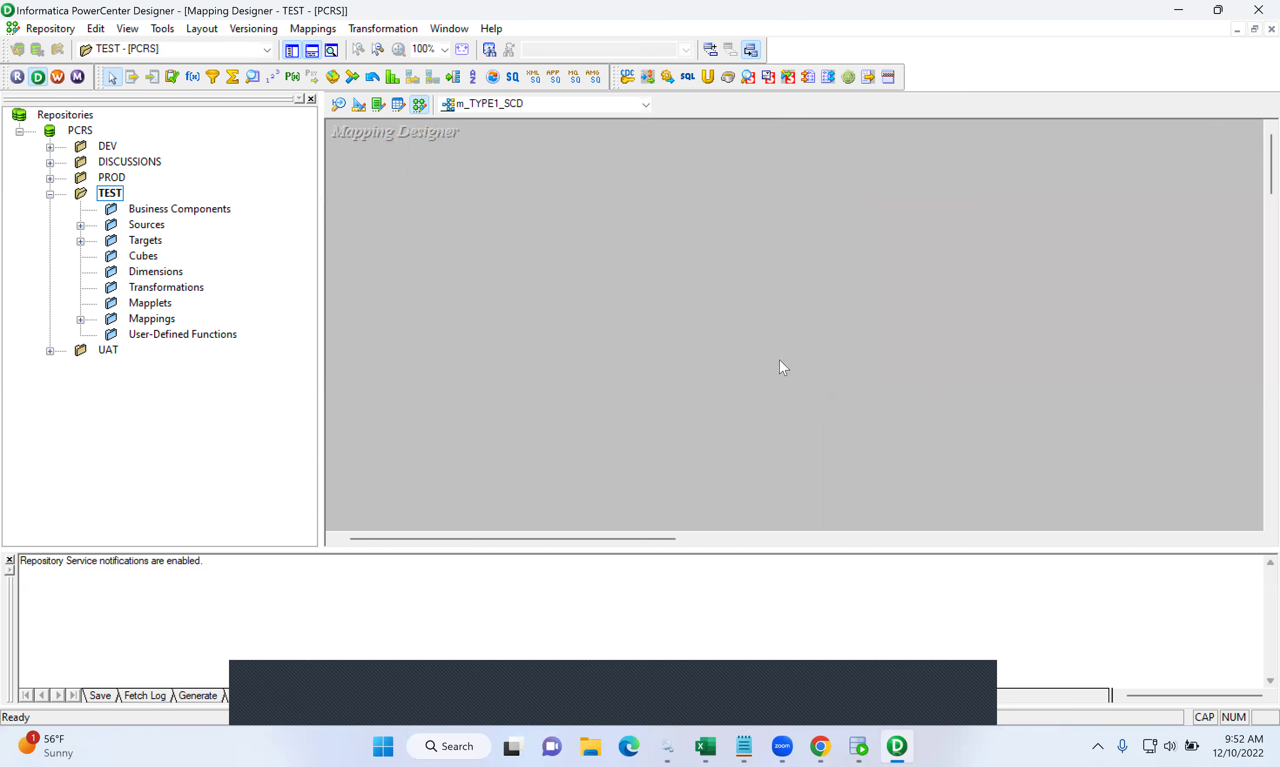
{"action": "left_click", "coordinate": [81, 226]}
- Drag EMPSRC and EMPTGT onto the mapping and place SQ_EMPSRC beside EMPSRC
{"action": "left_click", "coordinate": [110, 242]}
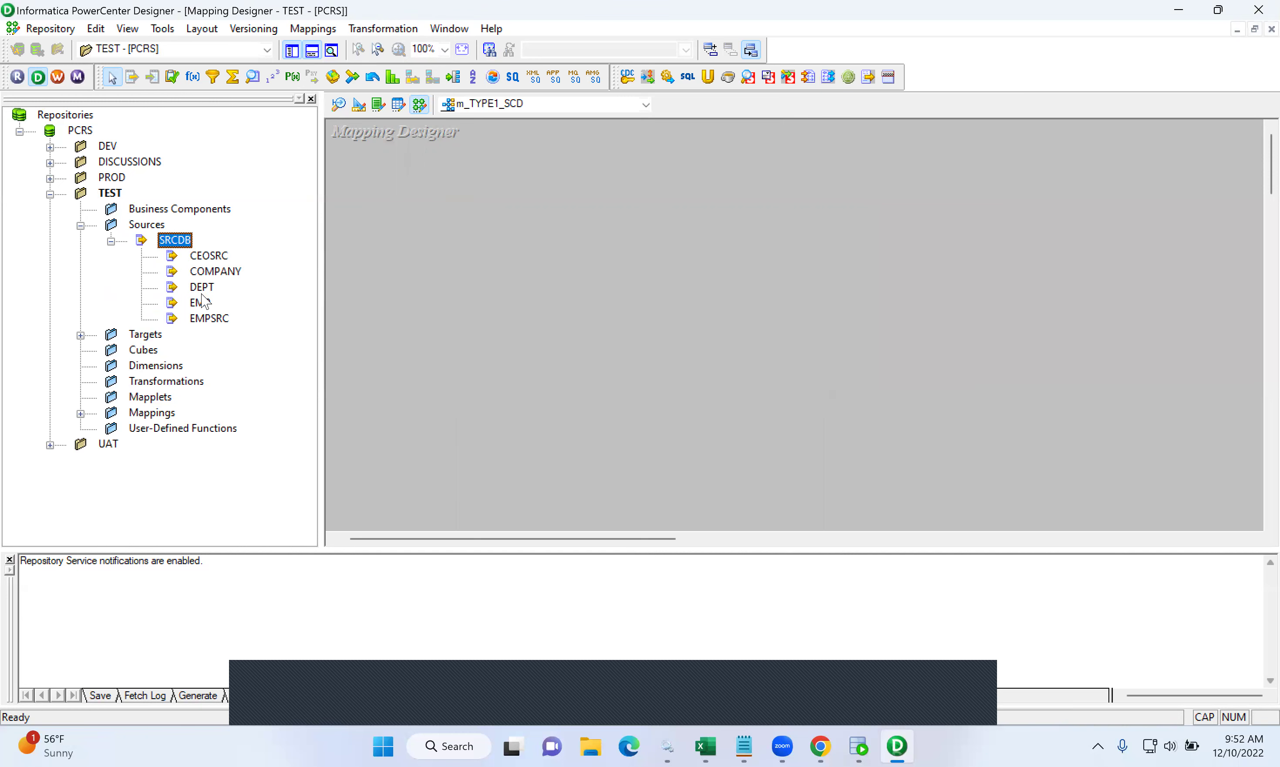
{"action": "left_click_drag", "start_coordinate": [207, 322], "coordinate": [482, 226]}
{"action": "left_click", "coordinate": [80, 336]}
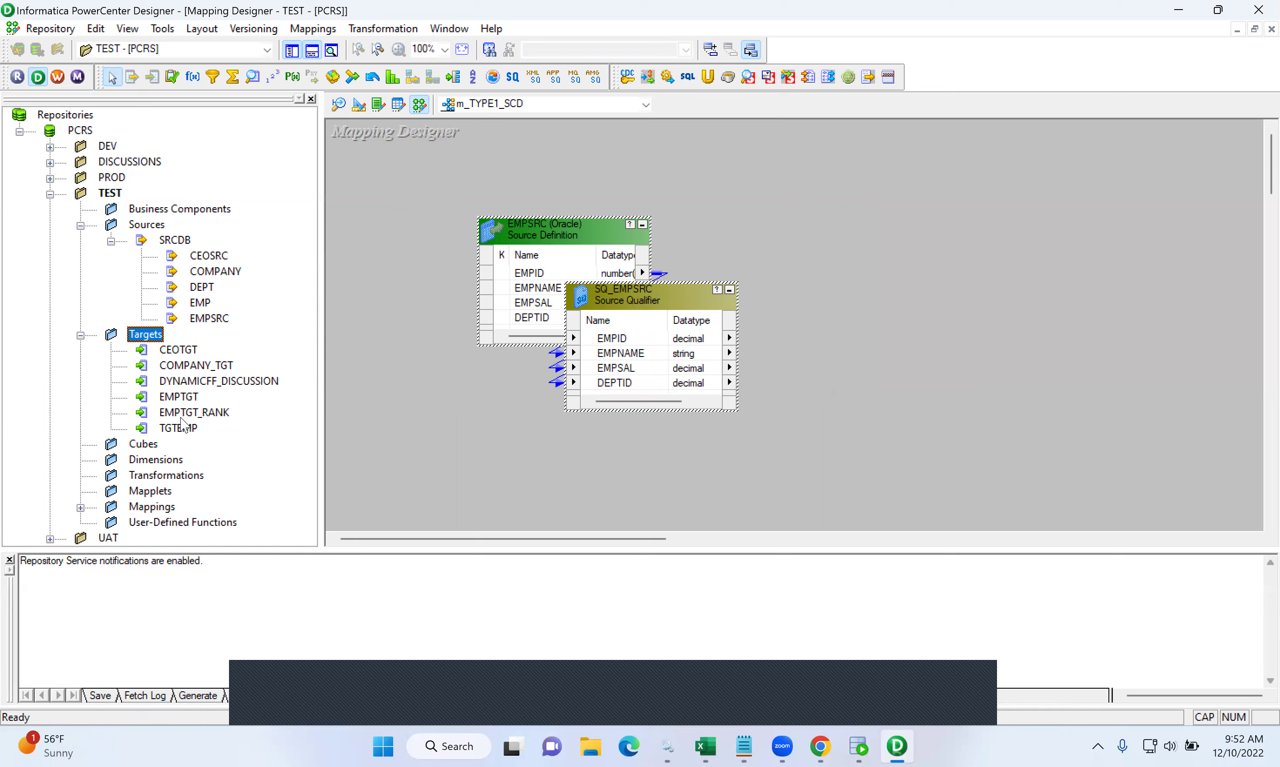
{"action": "left_click_drag", "start_coordinate": [180, 398], "coordinate": [1057, 192]}
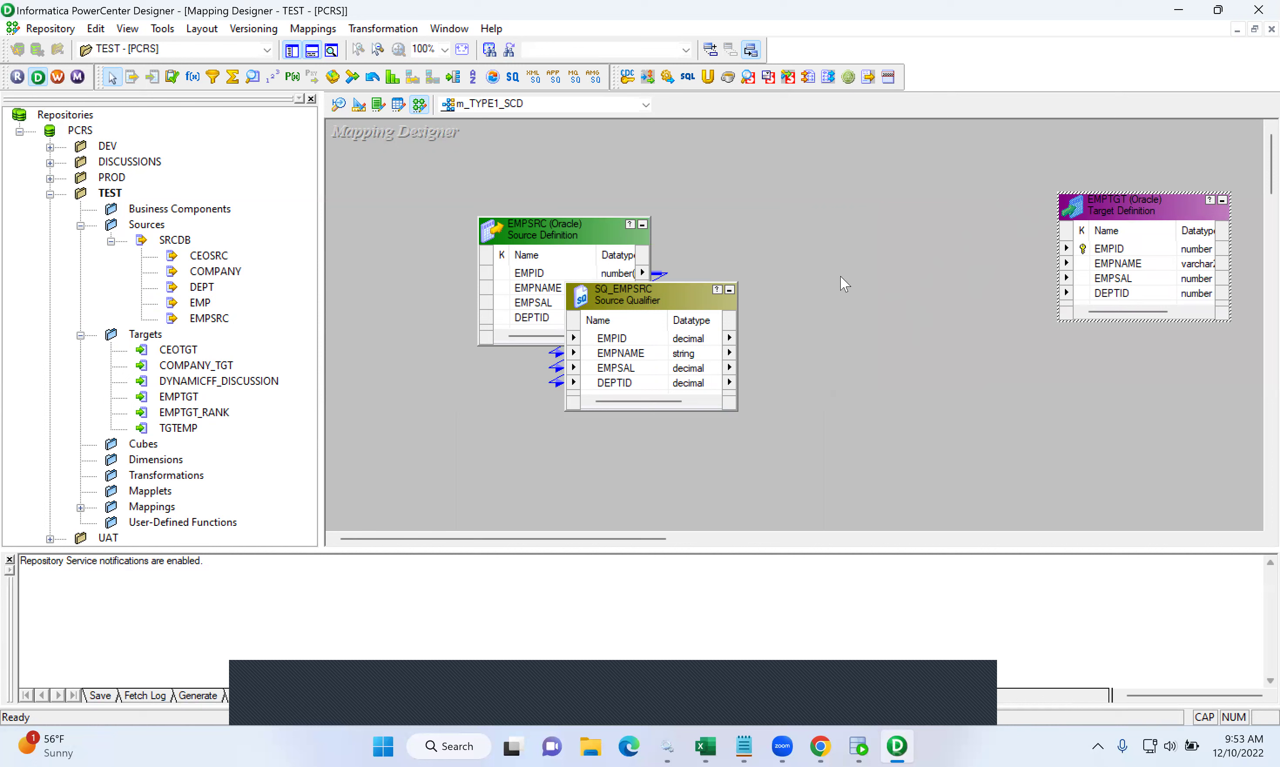
{"action": "left_click_drag", "start_coordinate": [511, 239], "coordinate": [407, 239]}
{"action": "left_click_drag", "start_coordinate": [583, 312], "coordinate": [582, 262]}
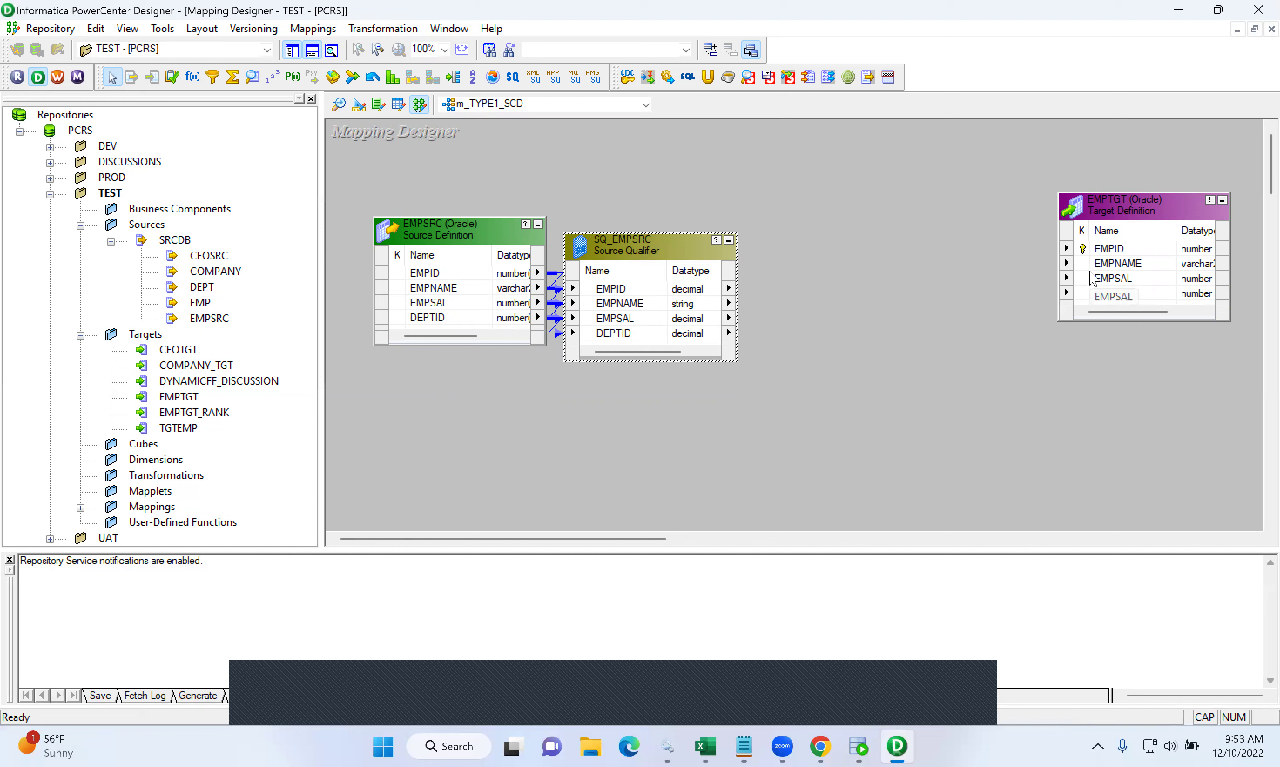
- Select the EMPTGT target definition on the mapping canvas
{"action": "left_click_drag", "start_coordinate": [1008, 157], "coordinate": [1252, 378]}
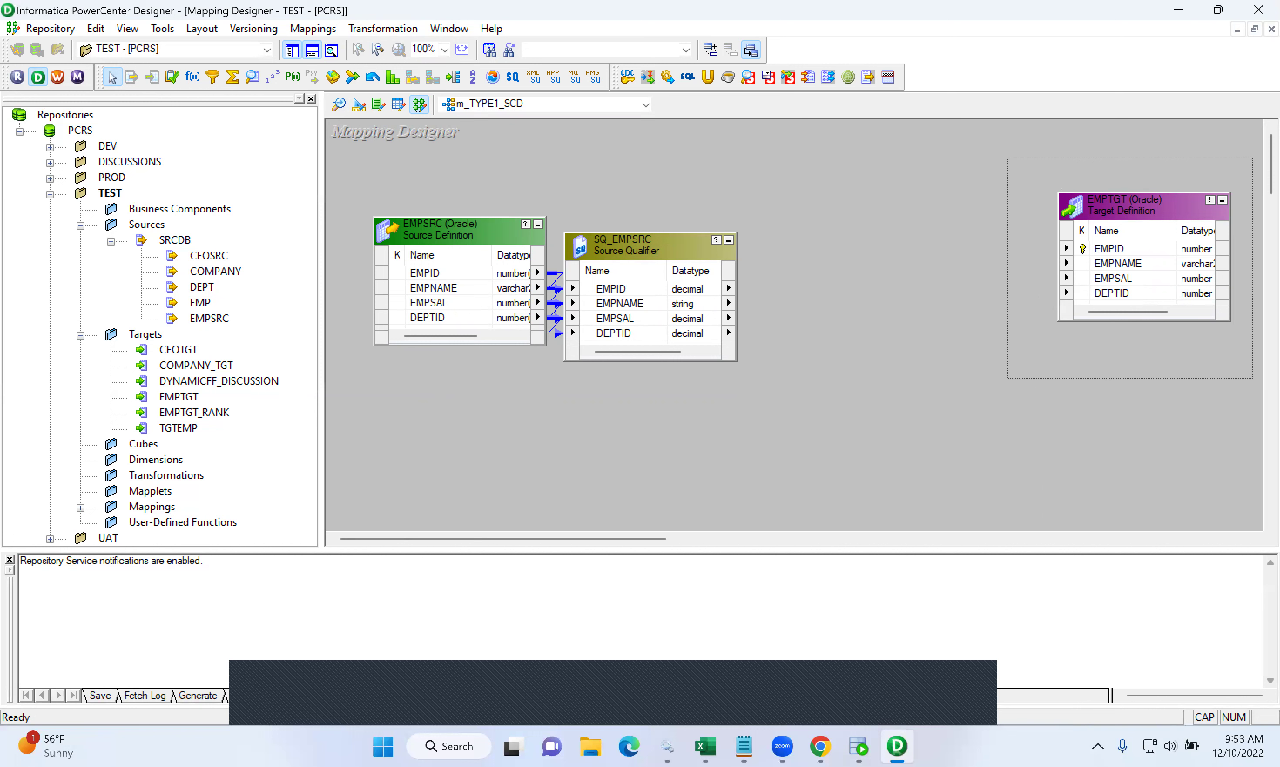
{"action": "left_click_drag", "start_coordinate": [1252, 378], "coordinate": [1252, 378]}
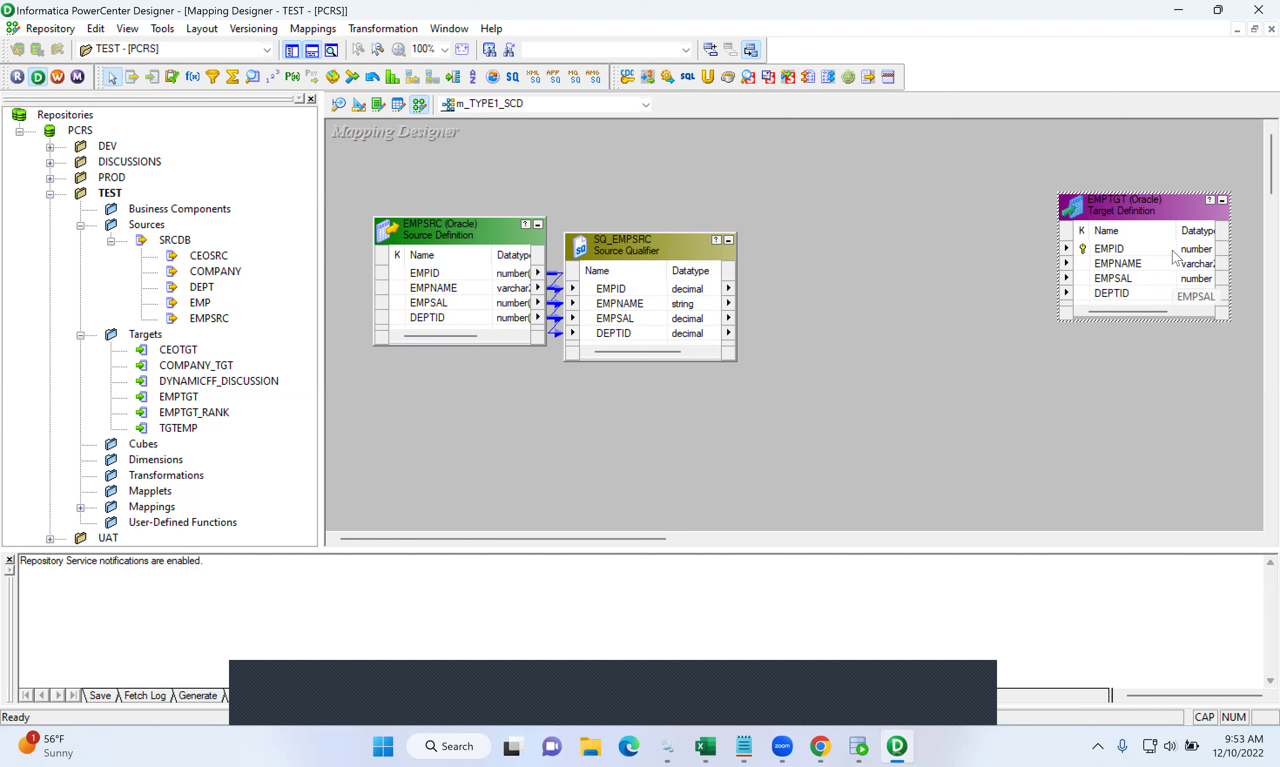
{"action": "left_click_drag", "start_coordinate": [1017, 167], "coordinate": [1247, 375]}
{"action": "left_click_drag", "start_coordinate": [1008, 162], "coordinate": [1253, 388]}
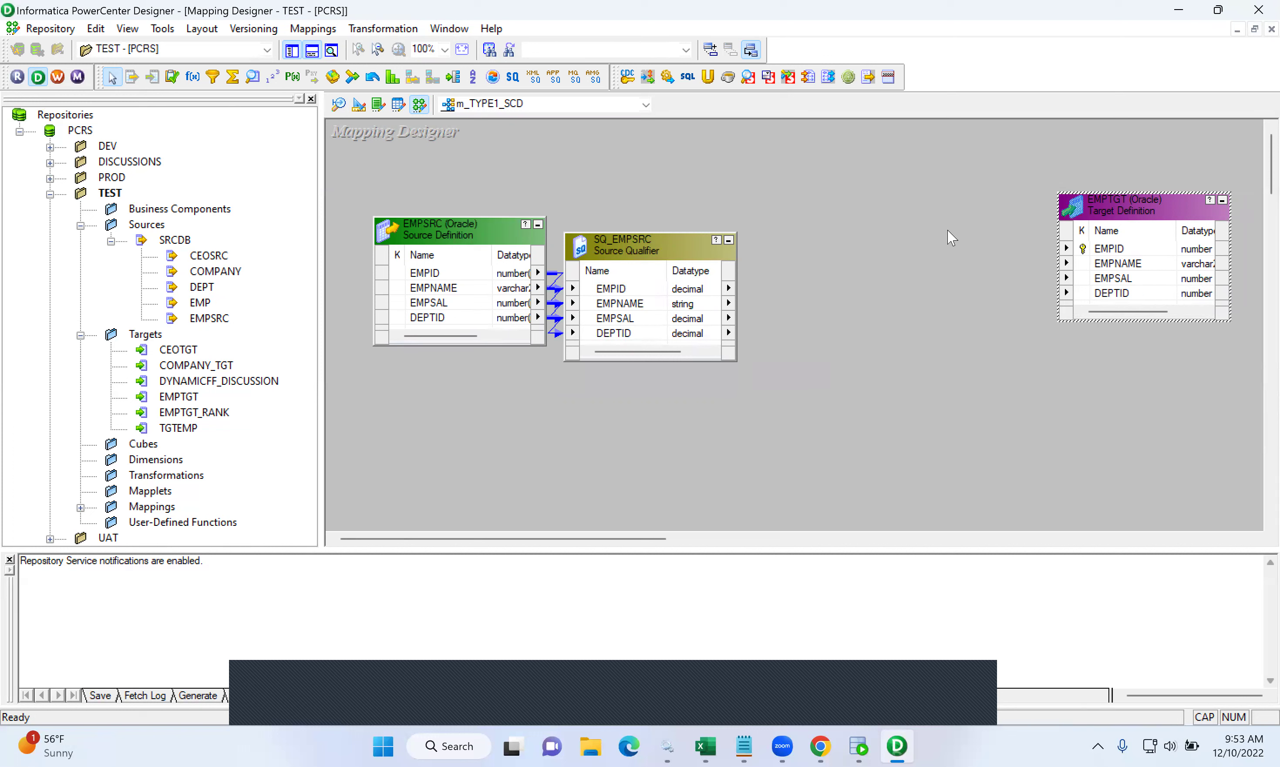
{"action": "left_click_drag", "start_coordinate": [998, 161], "coordinate": [1259, 405]}
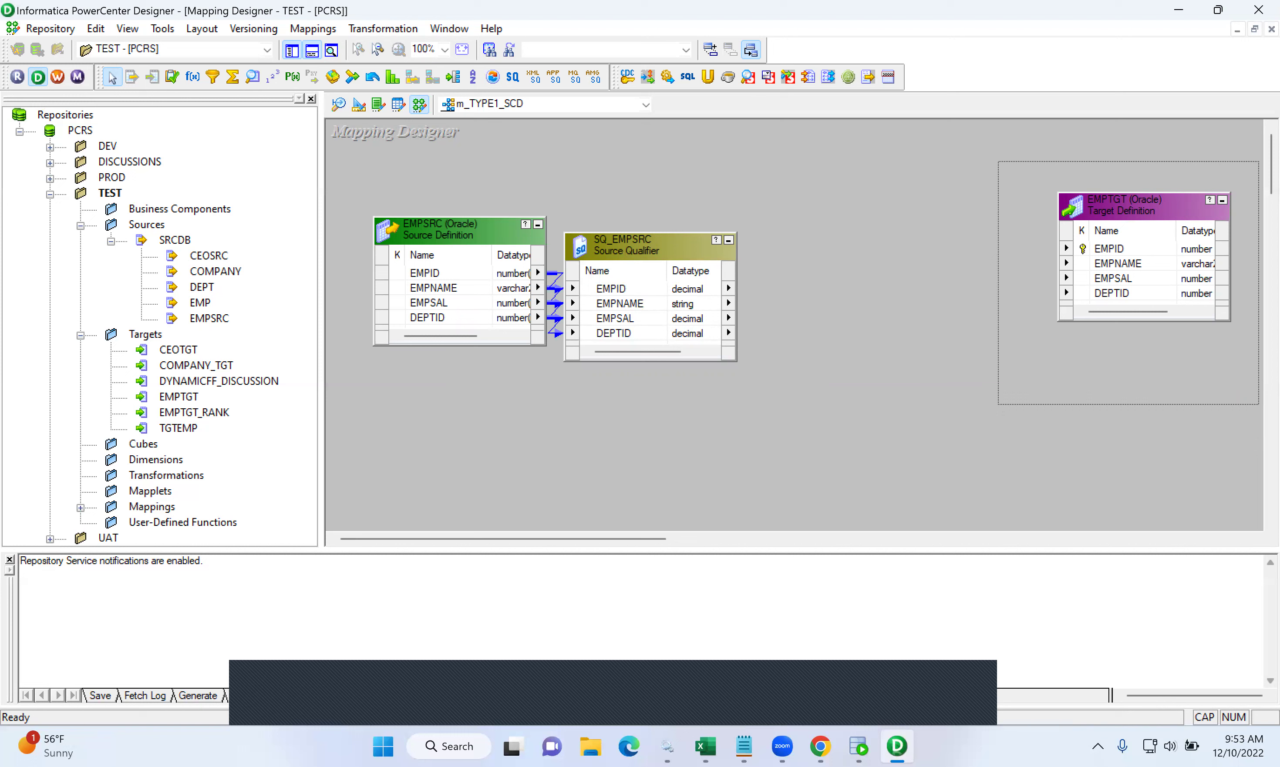
{"action": "left_click_drag", "start_coordinate": [1259, 405], "coordinate": [1257, 405]}
{"action": "left_click_drag", "start_coordinate": [1258, 404], "coordinate": [1257, 404]}
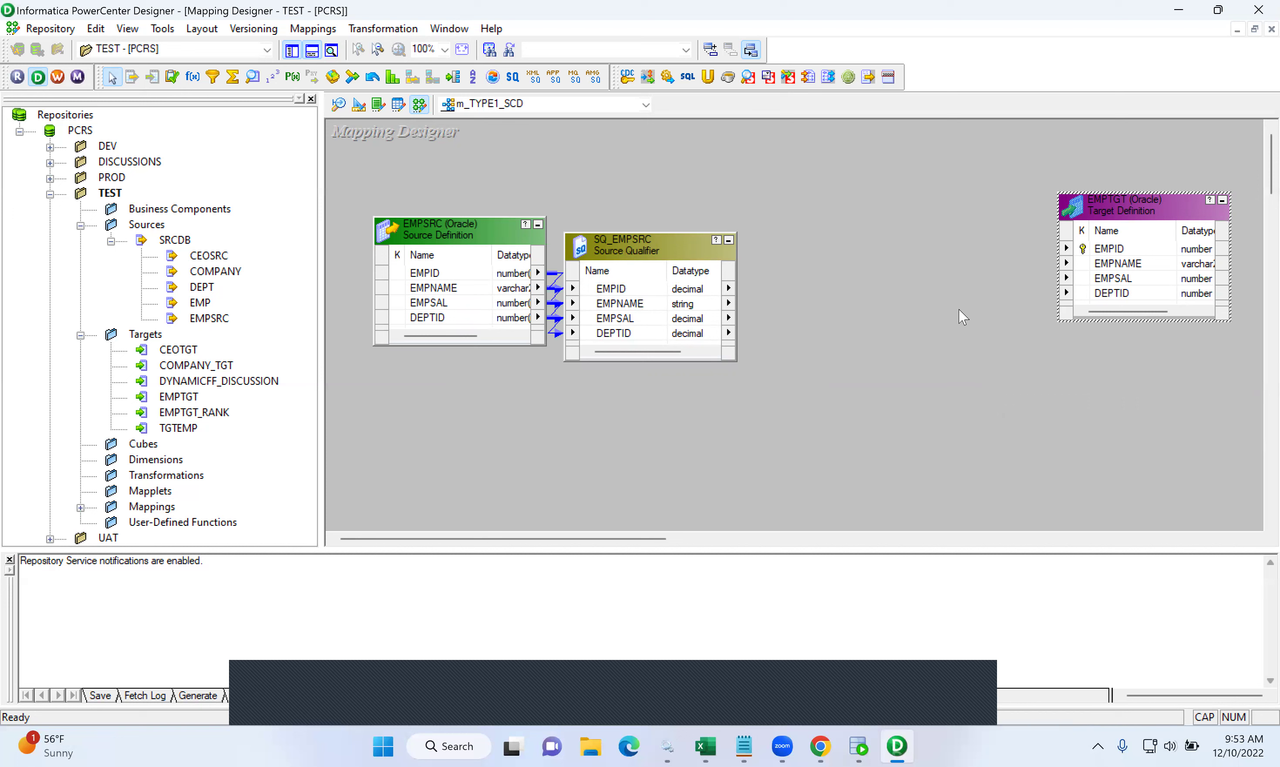
{"action": "left_click", "coordinate": [373, 29]}
- Create a Lookup transformation named LKP_EMPTGT that uses the EMPTGT target table as its lookup table
{"action": "left_click", "coordinate": [383, 73]}
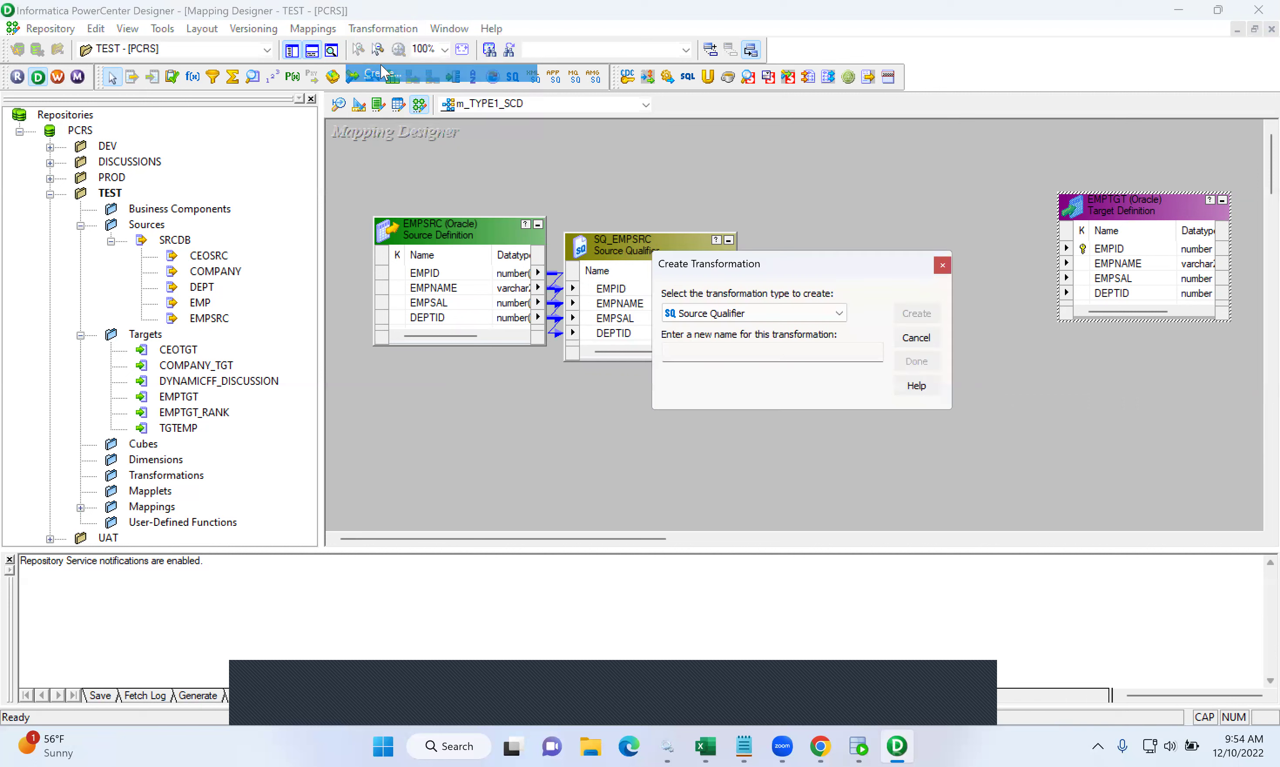
{"action": "left_click", "coordinate": [775, 314]}
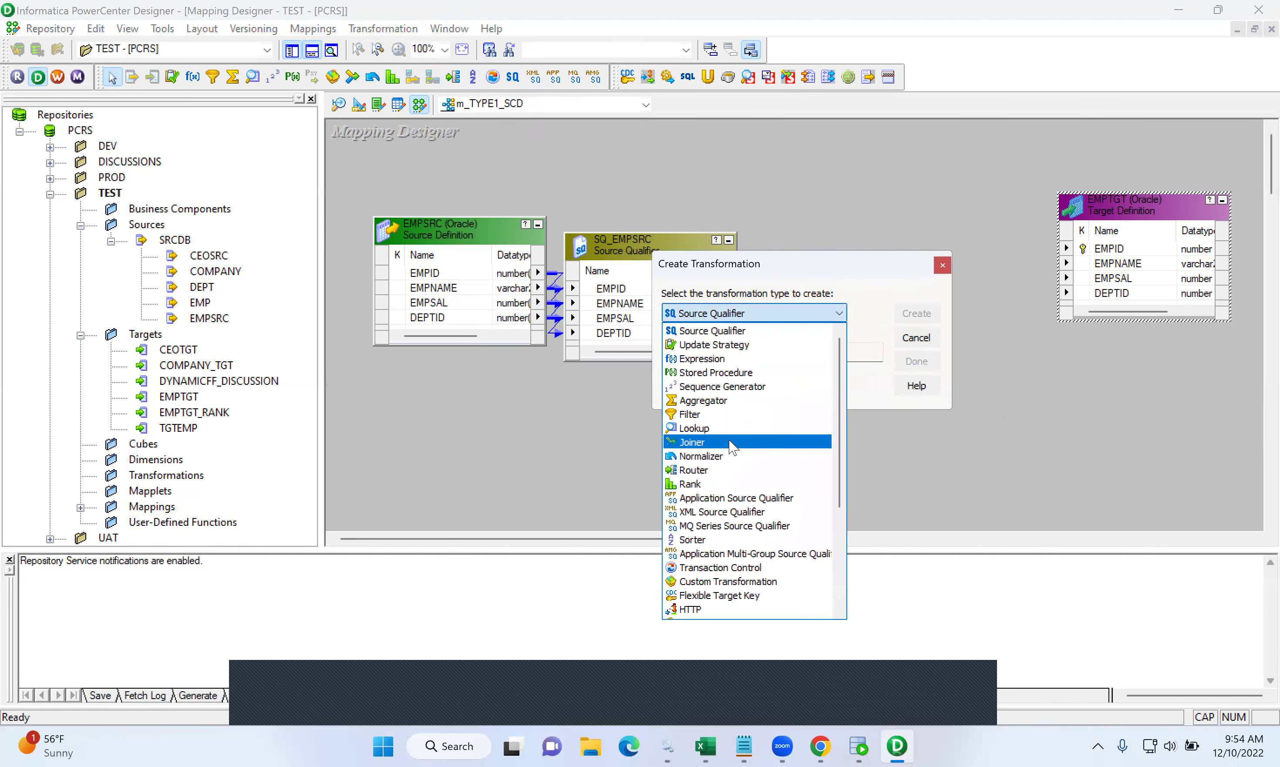
{"action": "left_click", "coordinate": [715, 431]}
{"action": "left_click", "coordinate": [732, 353]}
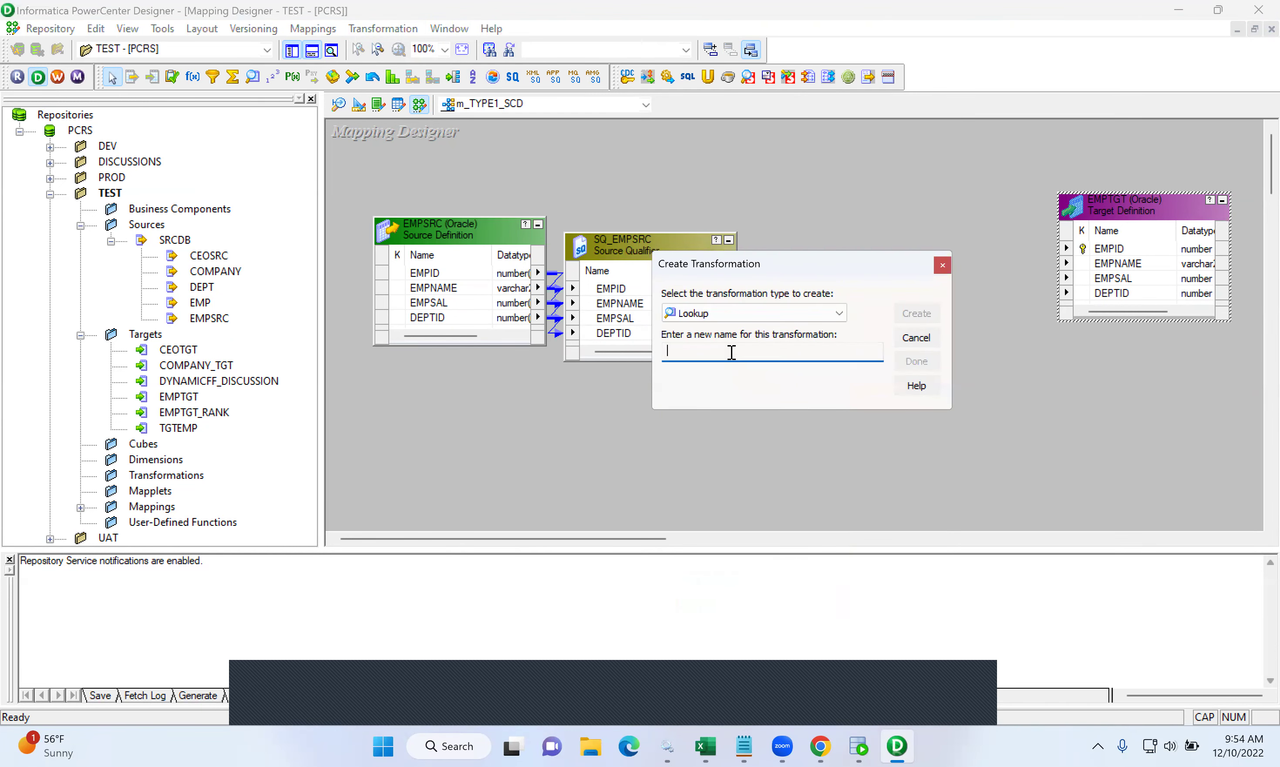
{"action": "type", "text": "LKP_EMPTGT"}
{"action": "left_click", "coordinate": [907, 314]}
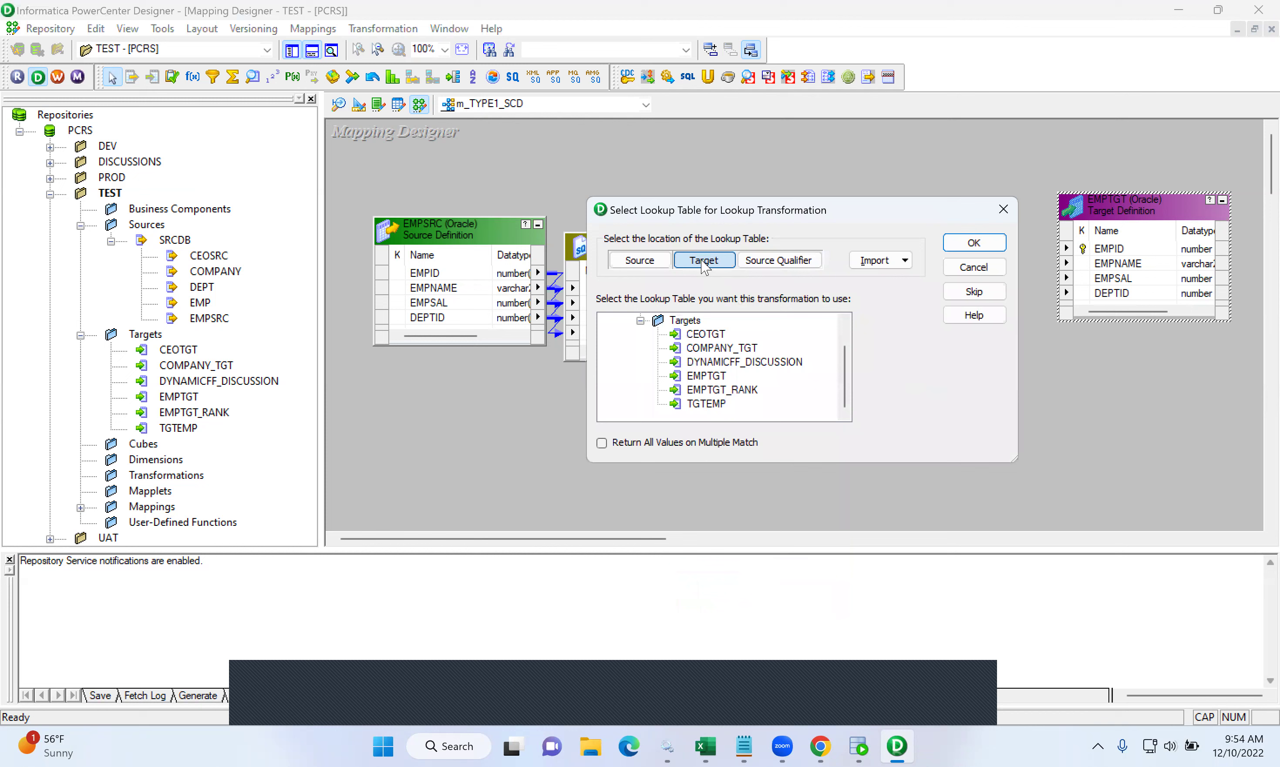
{"action": "left_click", "coordinate": [707, 378]}
{"action": "left_click", "coordinate": [974, 243]}
{"action": "left_click", "coordinate": [925, 362]}
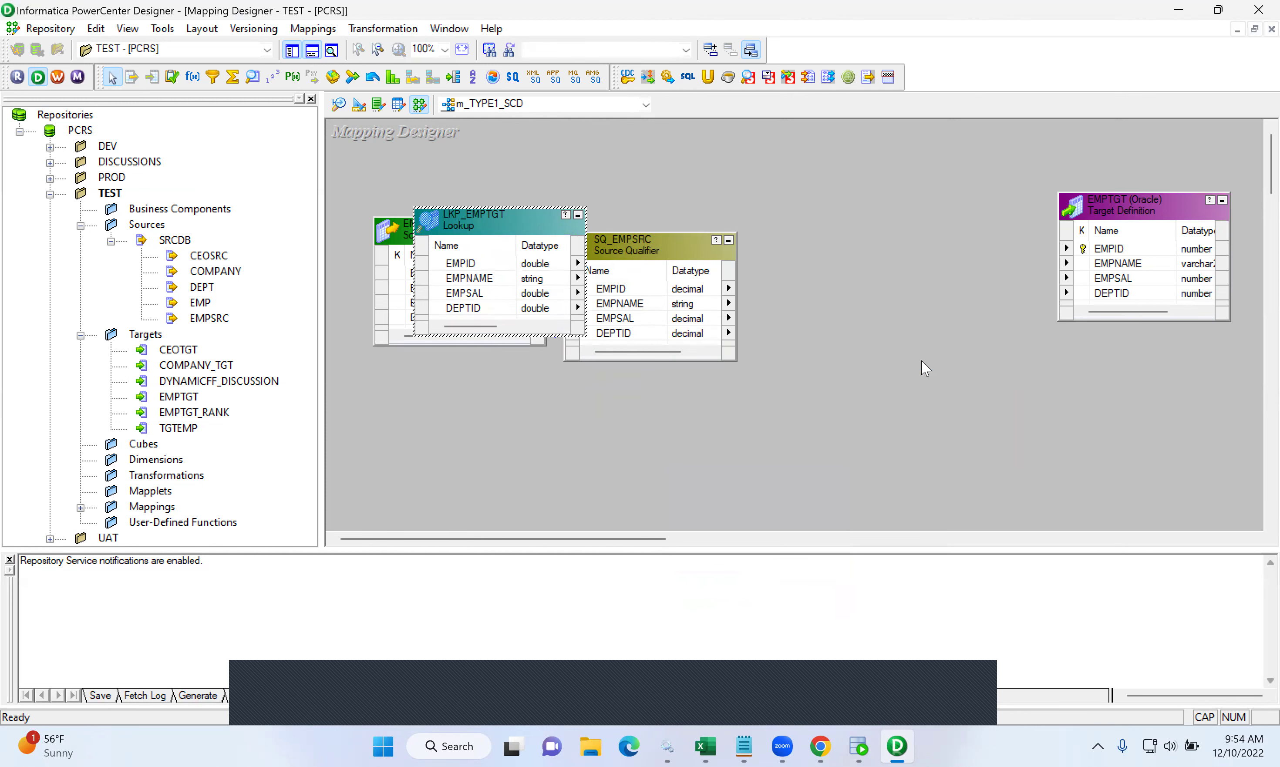
- Move LKP_EMPTGT to the upper right and SQ_EMPSRC below EMPSRC, and make the lookup taller
{"action": "left_click_drag", "start_coordinate": [494, 219], "coordinate": [842, 173]}
{"action": "left_click_drag", "start_coordinate": [638, 246], "coordinate": [609, 344]}
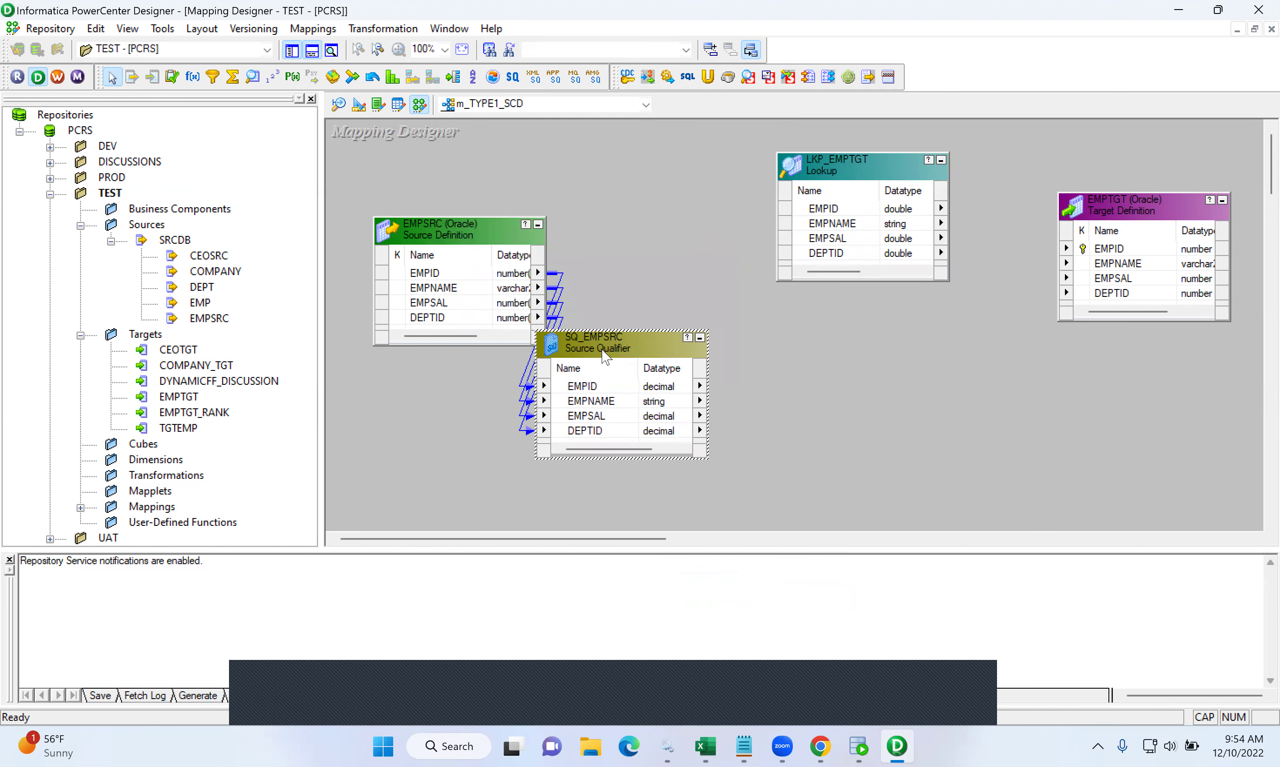
{"action": "left_click", "coordinate": [574, 387]}
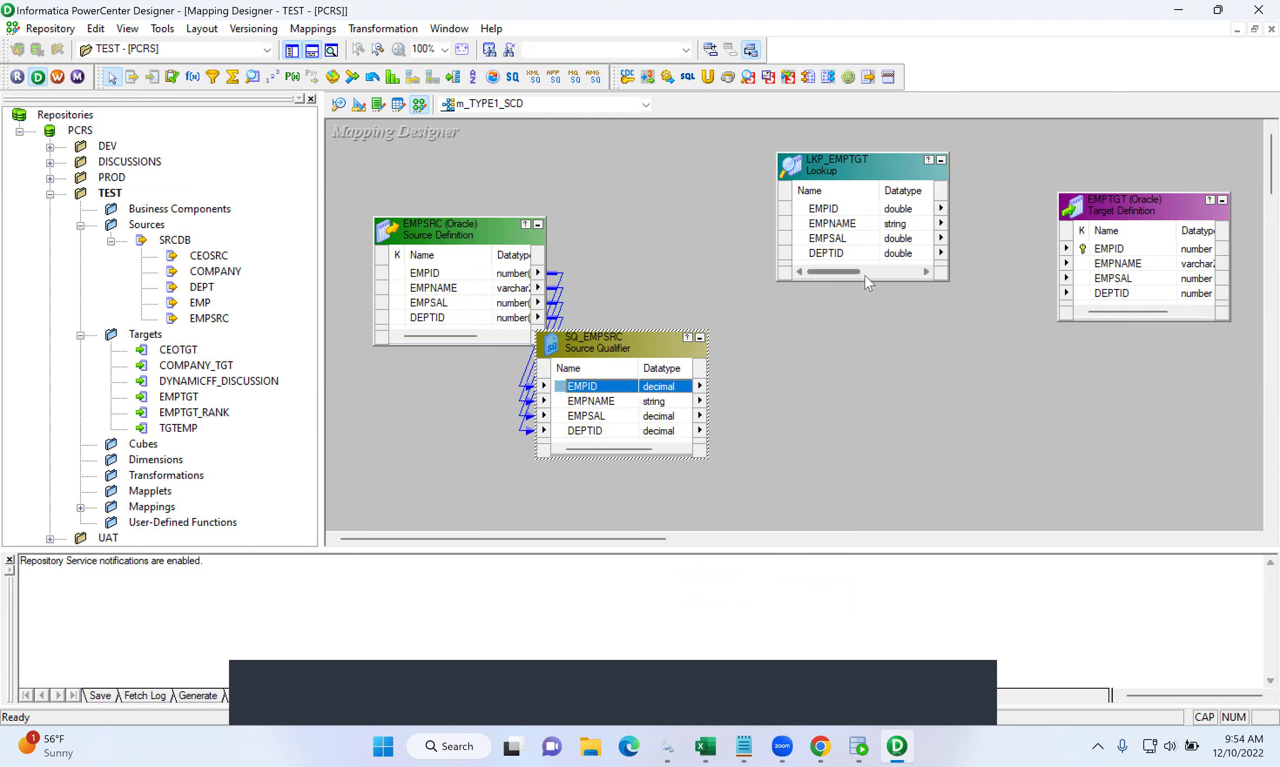
{"action": "left_click_drag", "start_coordinate": [864, 282], "coordinate": [874, 393]}
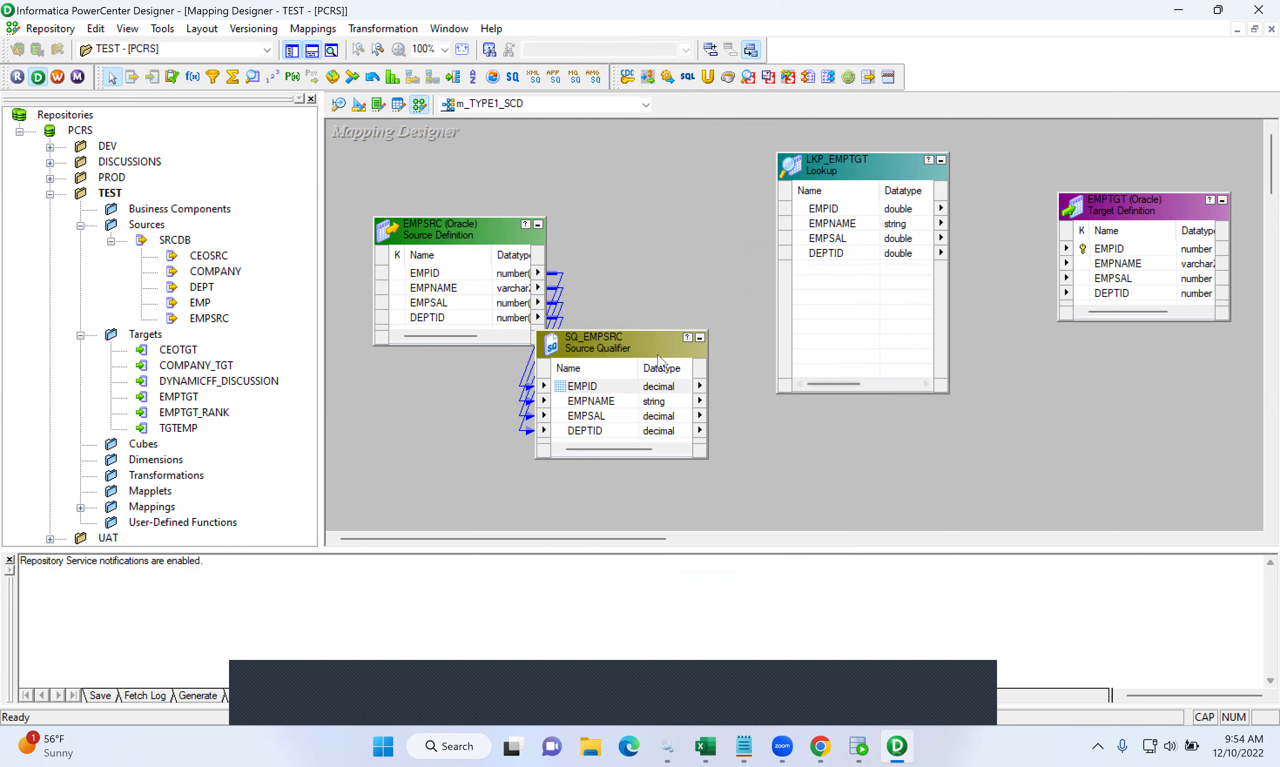
- Link SQ_EMPSRC's EMPID port into LKP_EMPTGT and open the lookup's settings
{"action": "left_click_drag", "start_coordinate": [572, 386], "coordinate": [853, 269]}
{"action": "left_click", "coordinate": [839, 164]}
{"action": "double_click", "coordinate": [840, 164]}
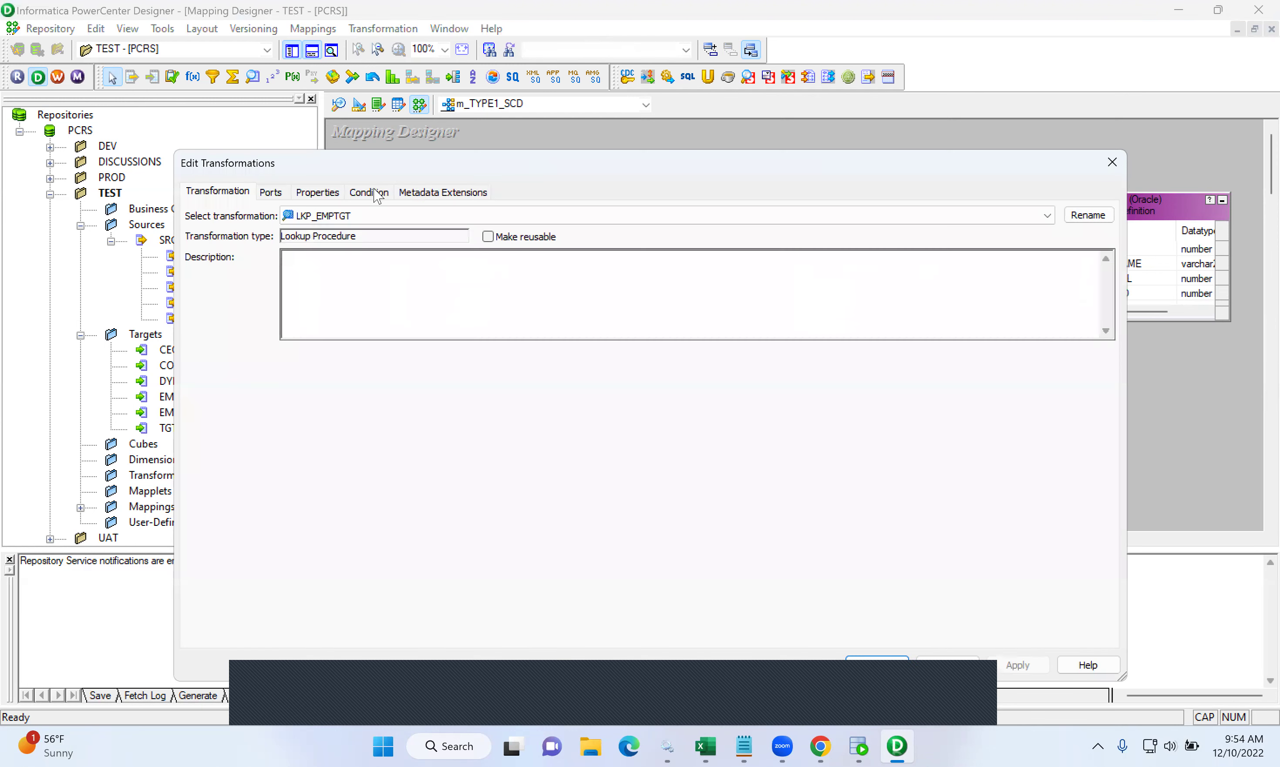
- Rename the lookup port EMPID1 to in_EMPID and add the condition EMPID = in_EMPID
{"action": "left_click", "coordinate": [274, 192]}
{"action": "left_click", "coordinate": [248, 333]}
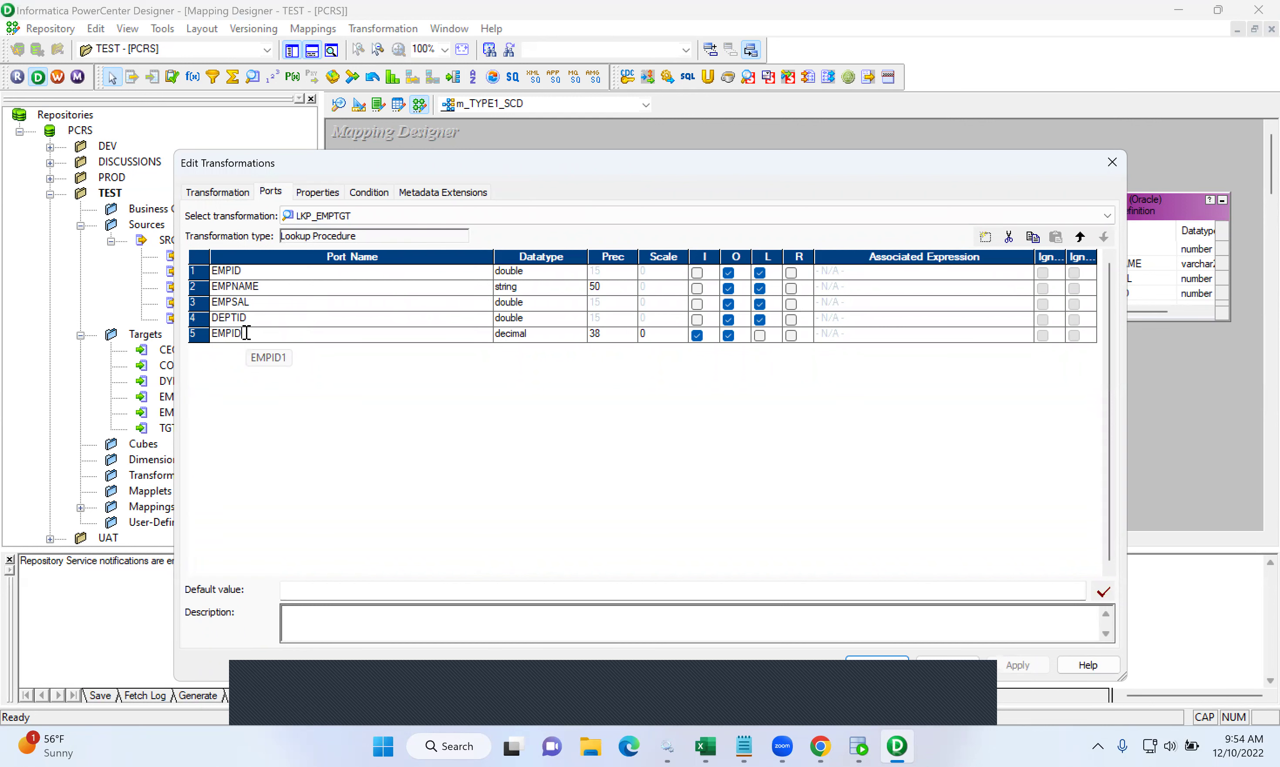
{"action": "key", "text": "Home"}
{"action": "type", "text": "in_"}
{"action": "left_click", "coordinate": [368, 192]}
{"action": "left_click", "coordinate": [984, 238]}
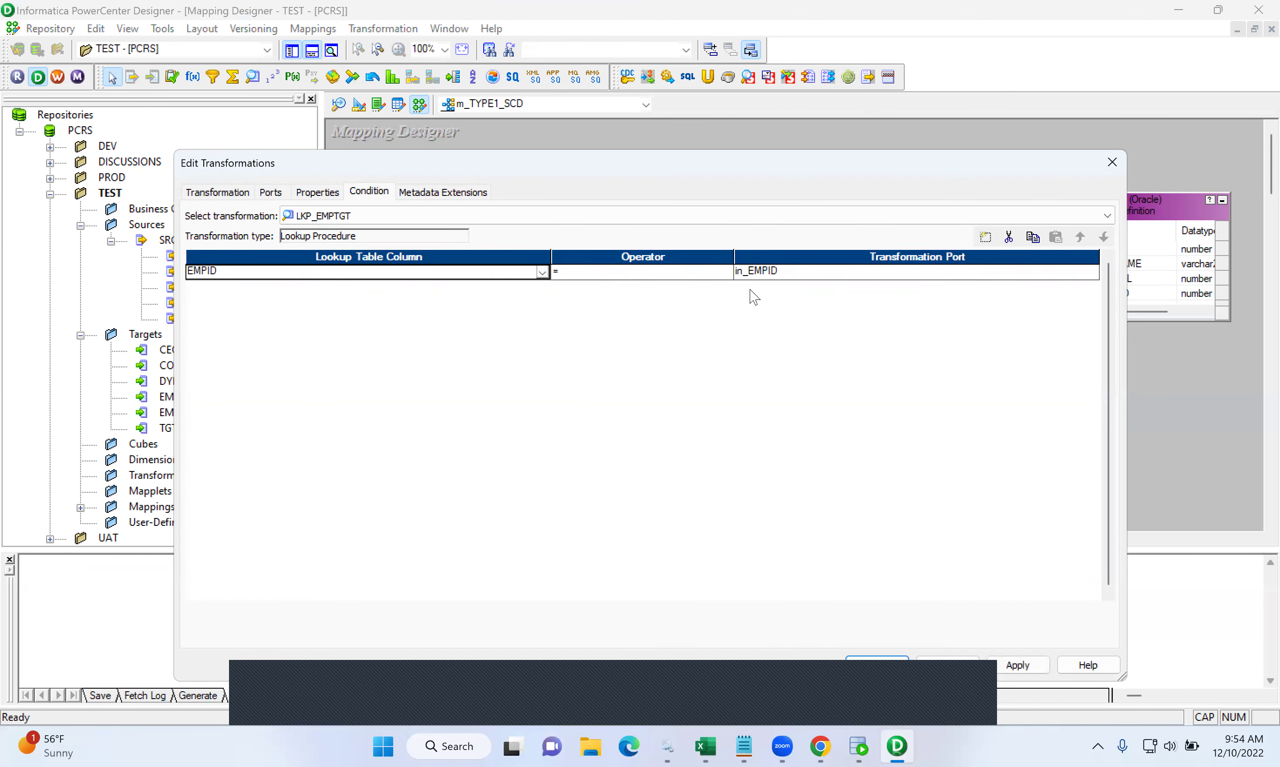
- Set the in_EMPID port's datatype to double and apply the lookup changes
{"action": "left_click", "coordinate": [273, 193]}
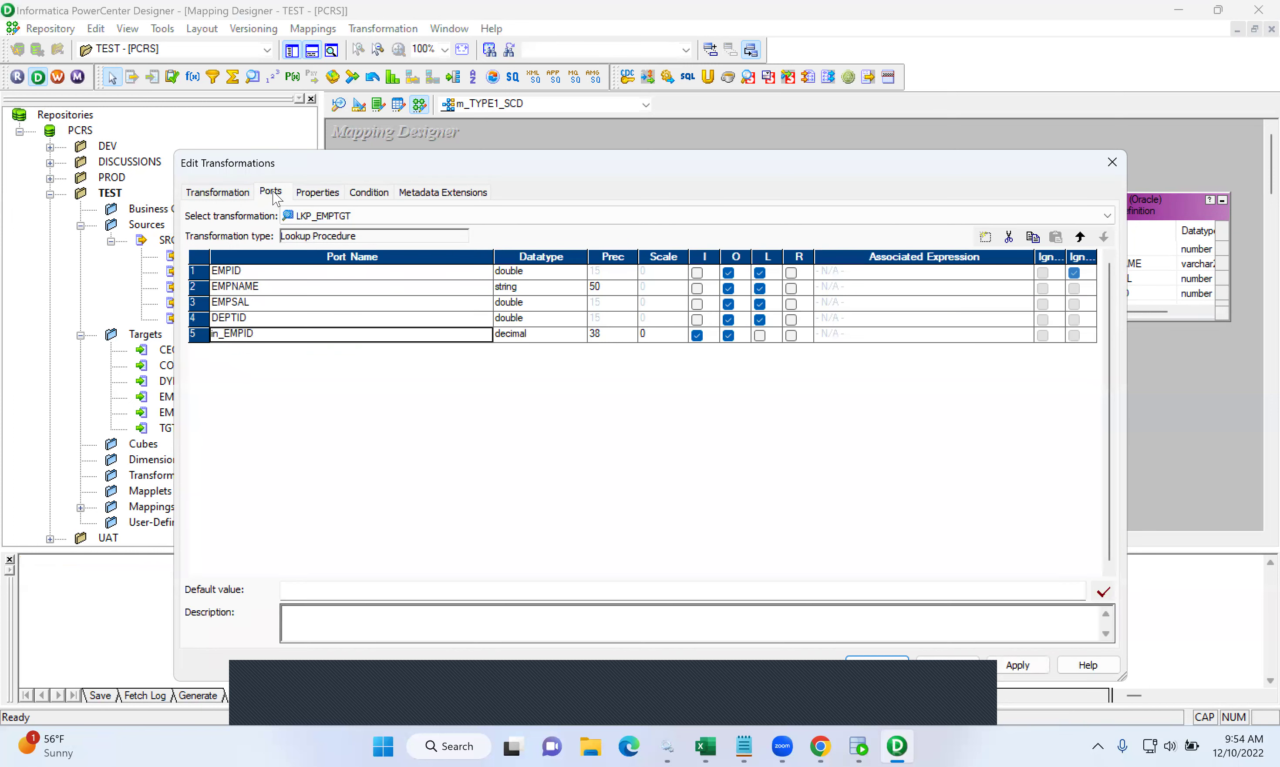
{"action": "left_click", "coordinate": [517, 335]}
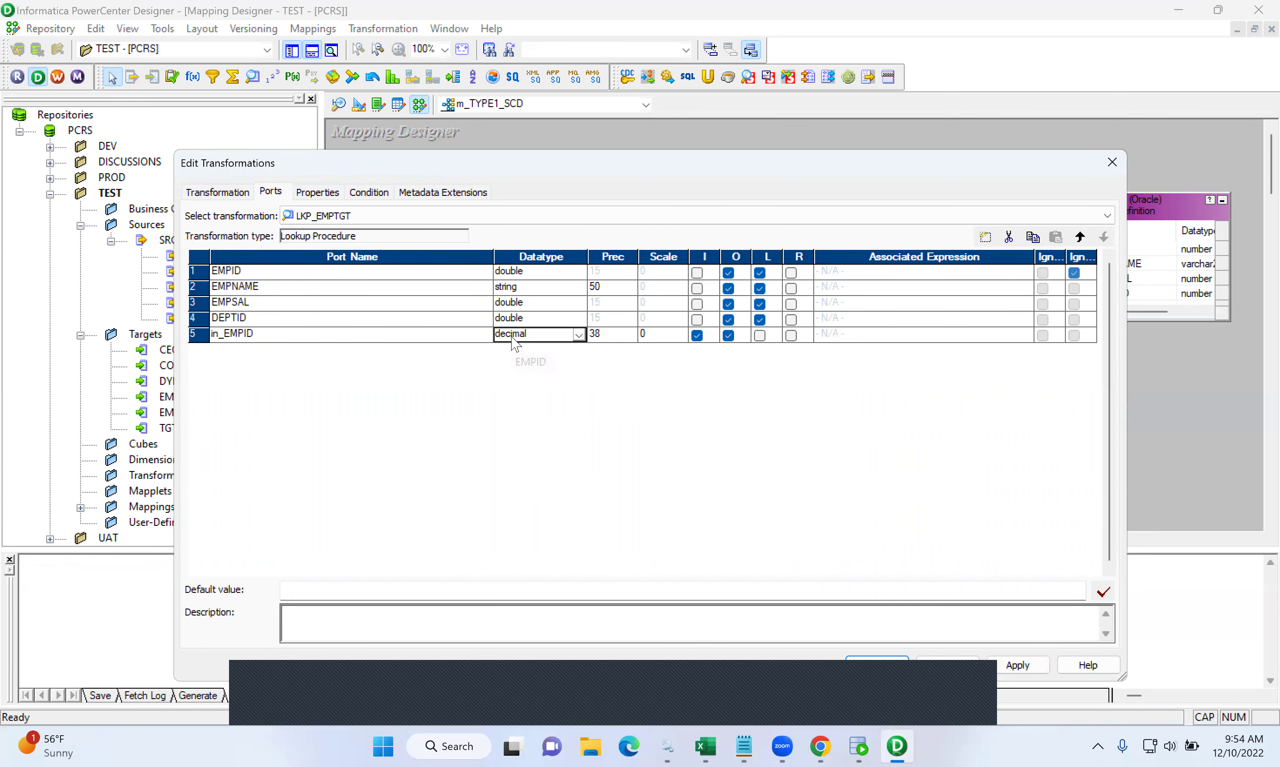
{"action": "left_click", "coordinate": [517, 337]}
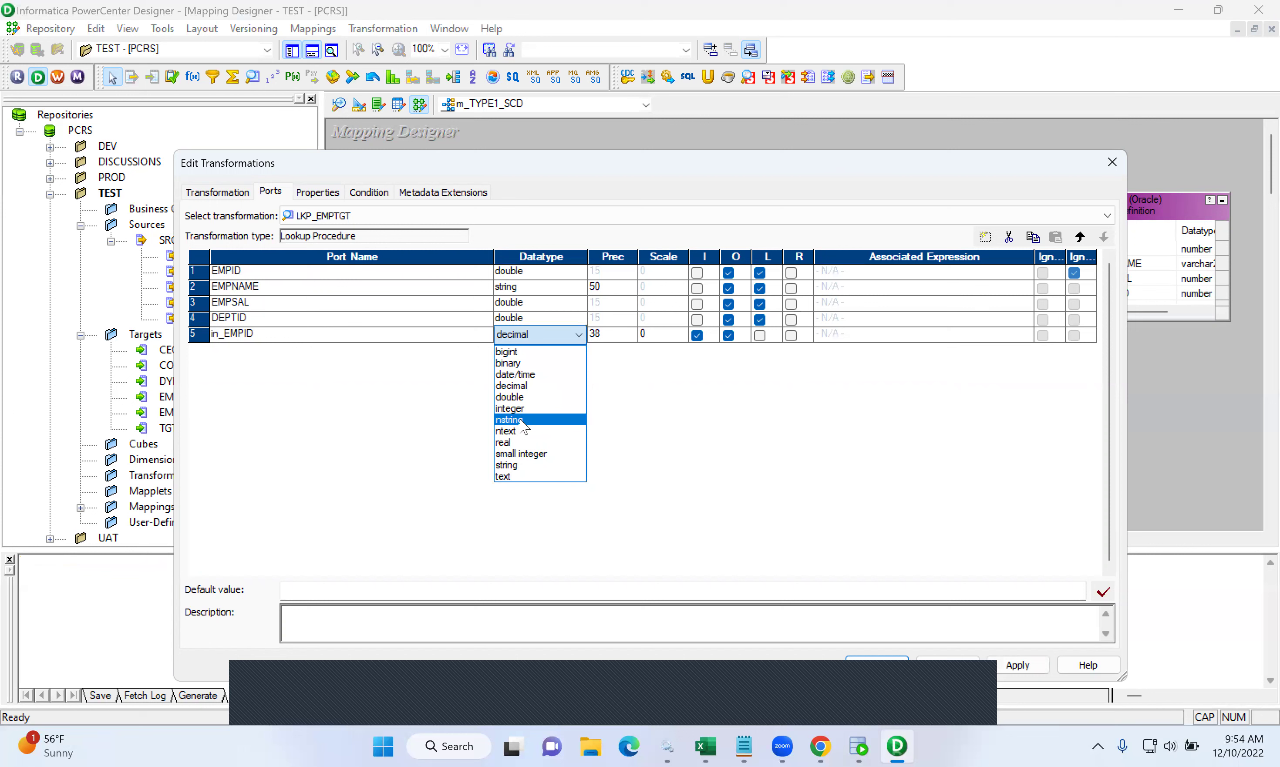
{"action": "left_click", "coordinate": [522, 398]}
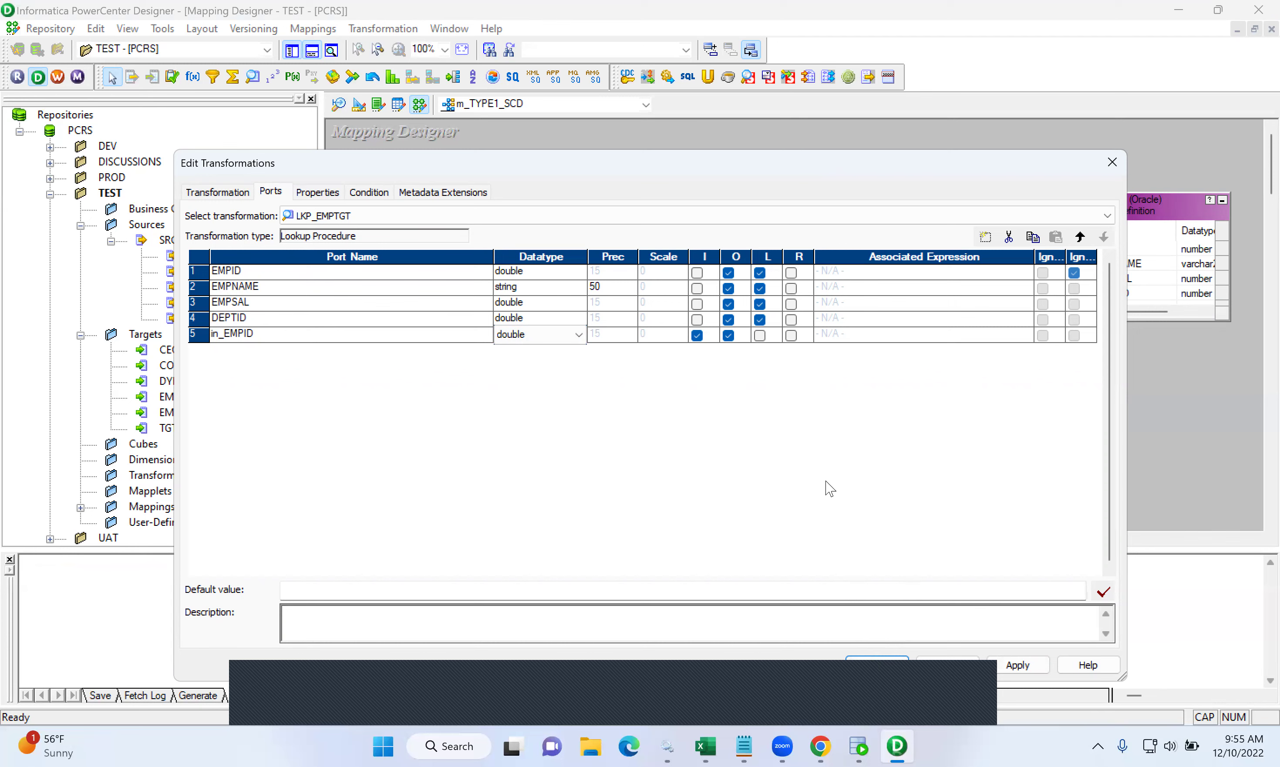
{"action": "left_click", "coordinate": [874, 660]}
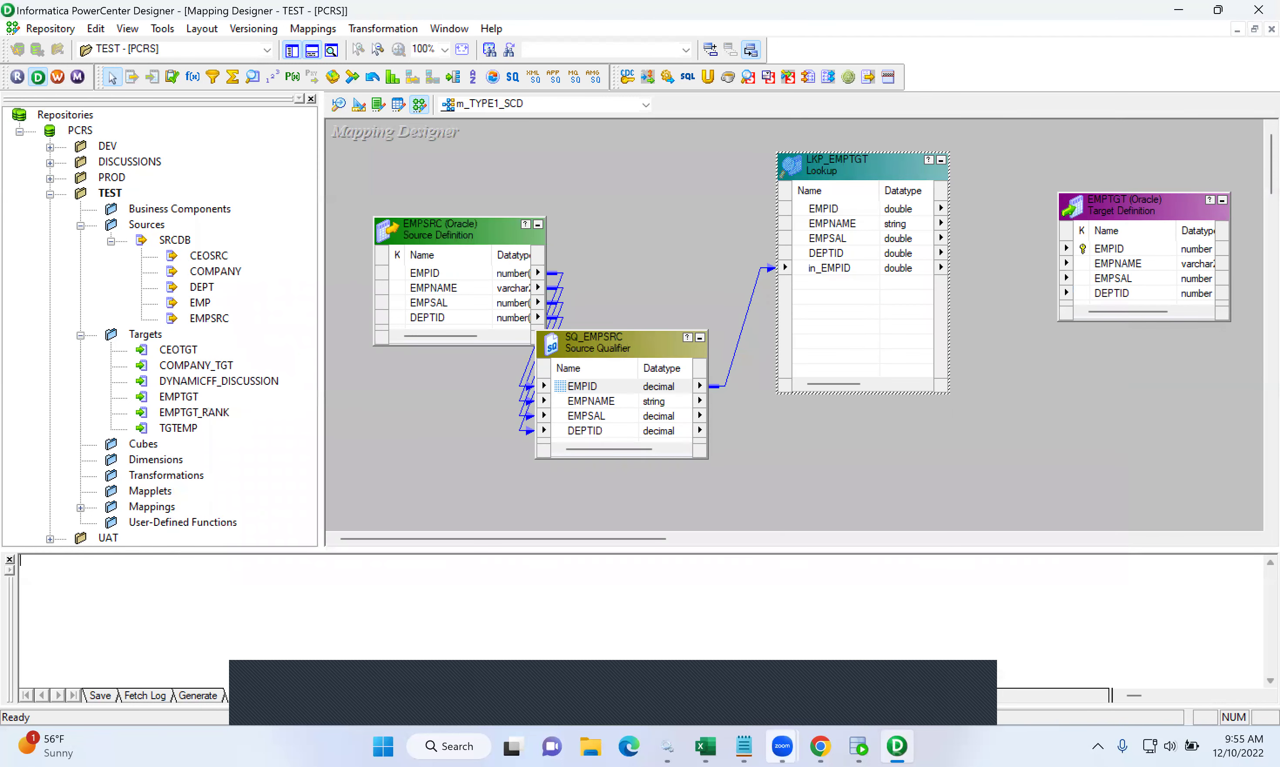
{"action": "key", "text": "alt+Tab"}
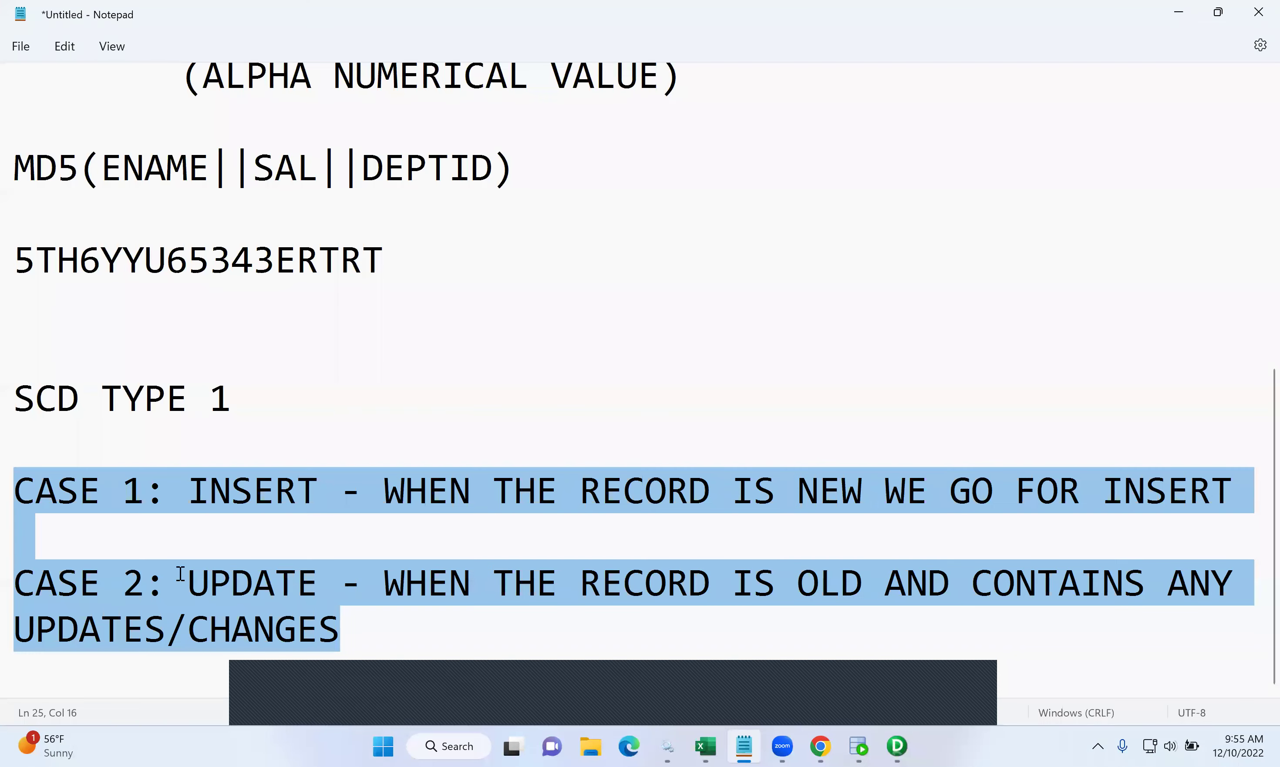
- Insert blank lines and start an IF line under CASE 1
{"action": "left_click", "coordinate": [181, 575]}
{"action": "left_click", "coordinate": [89, 529]}
{"action": "key", "text": "Return"}
{"action": "key", "text": "Return"}
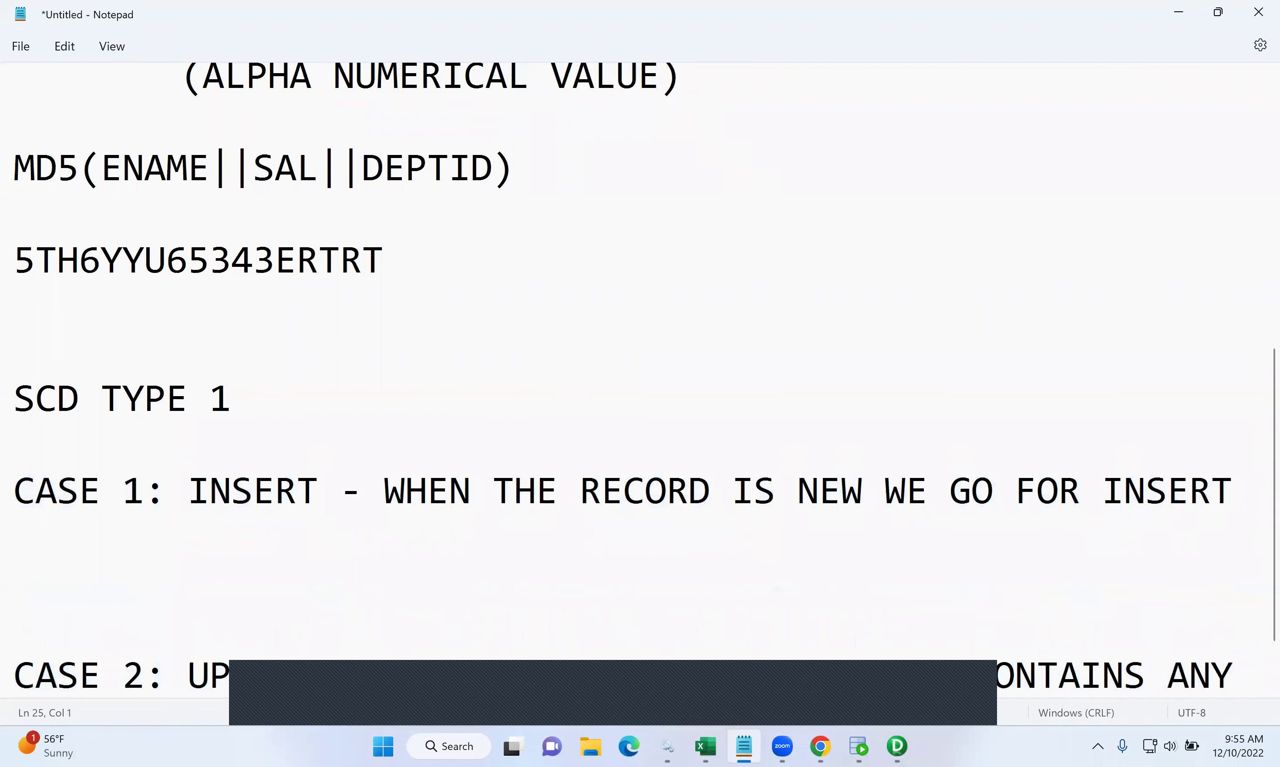
{"action": "type", "text": "re"}
{"action": "key", "text": "BackSpace"}
{"action": "key", "text": "BackSpace"}
{"action": "type", "text": "IF"}
- Add IF THE LOOKUP RETURNS ANY VALUE under CASE 2, then continue CASE 1's IF line
{"action": "scroll", "coordinate": [89, 533], "scroll_direction": "down", "scroll_amount": 1}
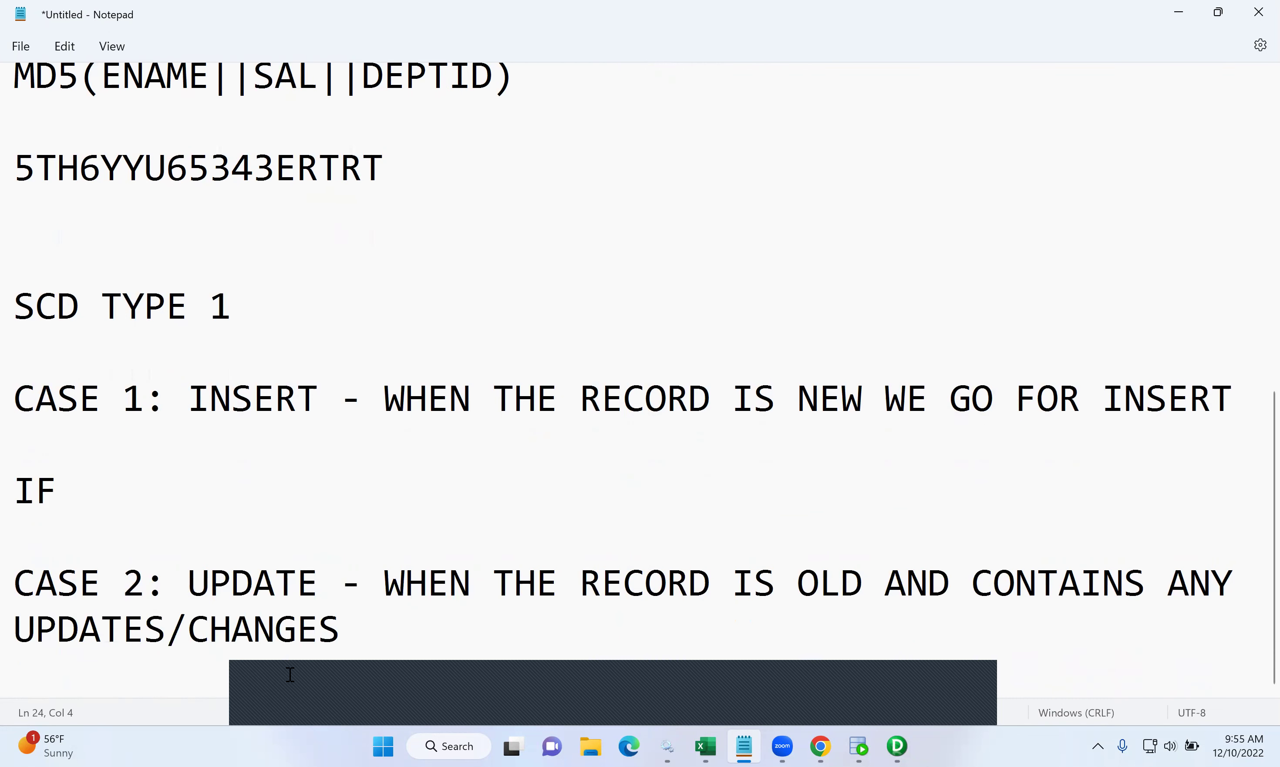
{"action": "left_click", "coordinate": [364, 639]}
{"action": "key", "text": "Return"}
{"action": "key", "text": "Return"}
{"action": "key", "text": "Return"}
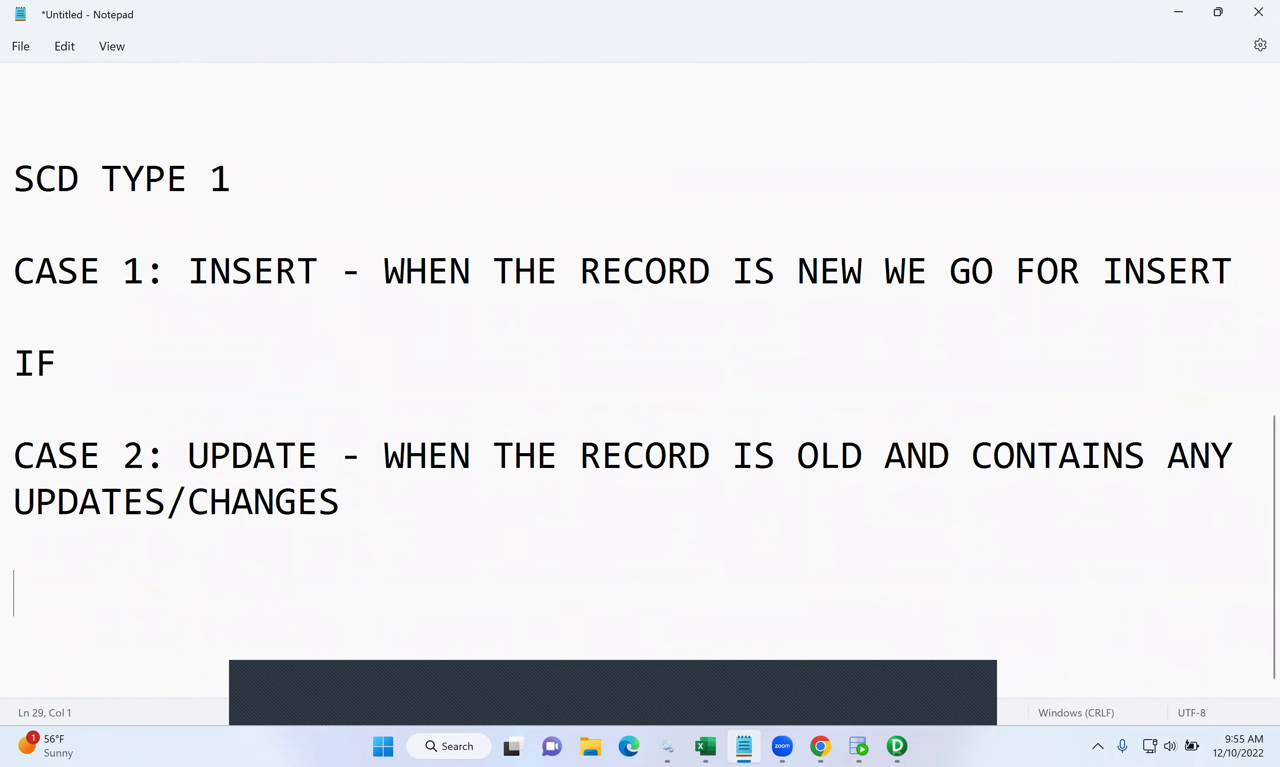
{"action": "type", "text": "IF THE LOK"}
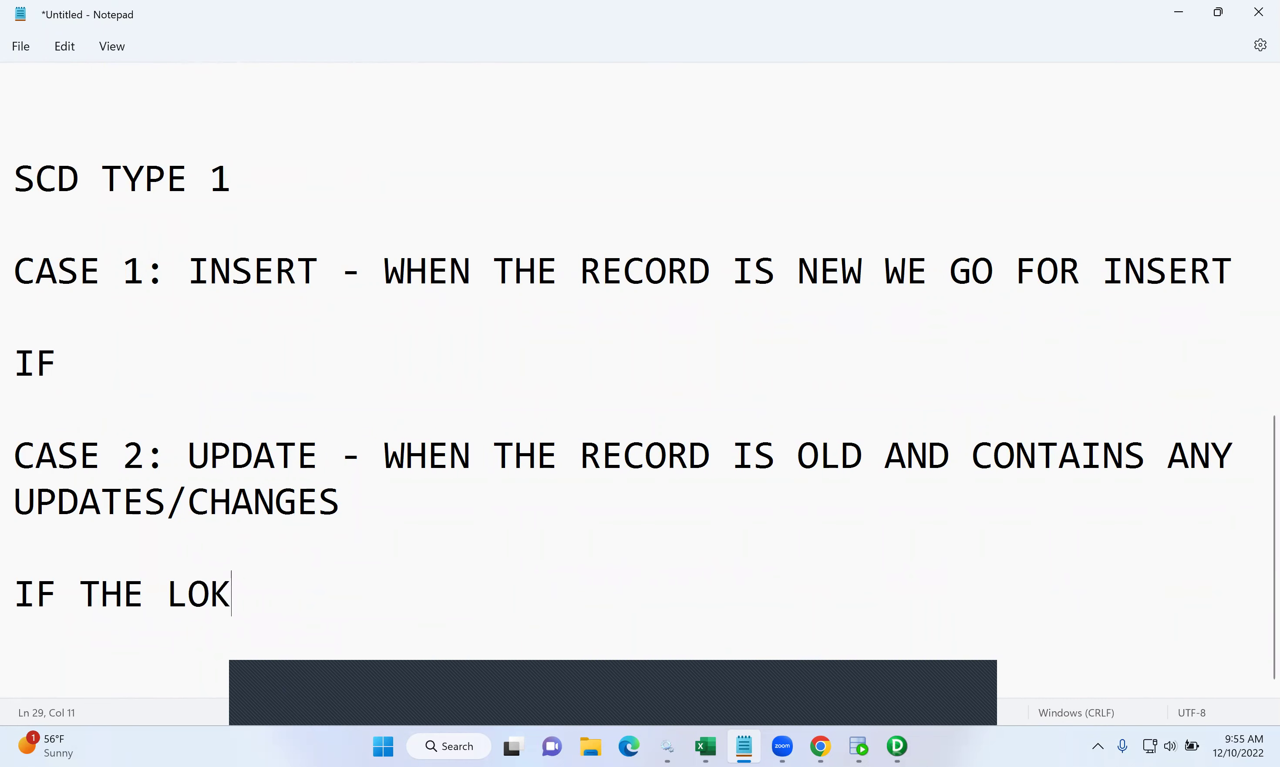
{"action": "key", "text": "BackSpace"}
{"action": "type", "text": "OKUP"}
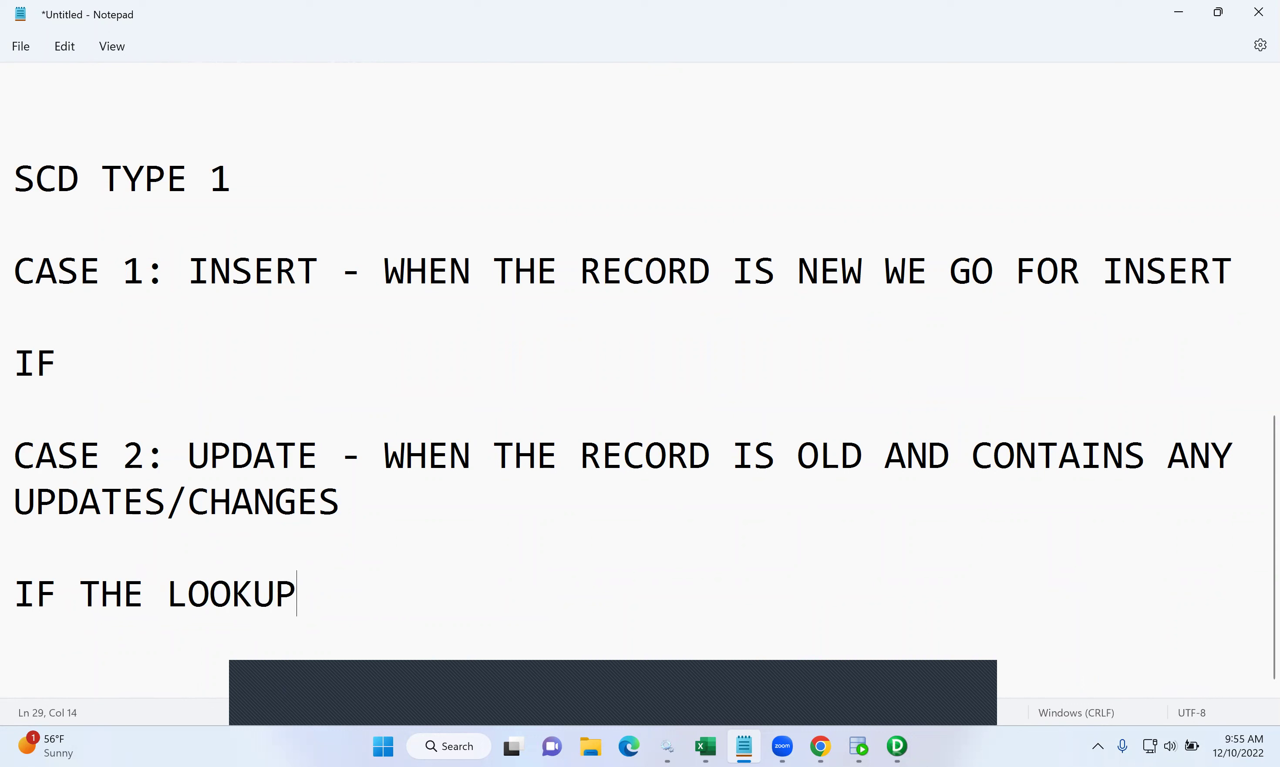
{"action": "type", "text": " RETURN"}
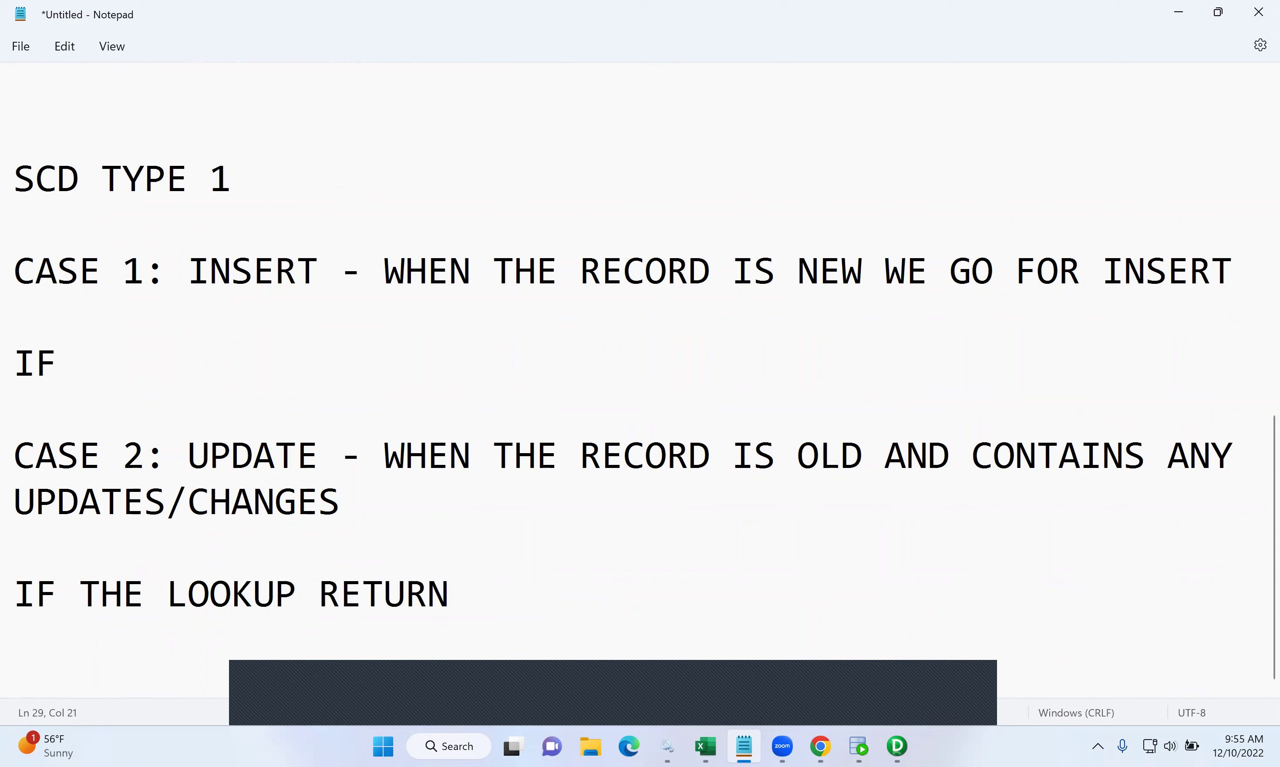
{"action": "type", "text": " ANY VALUES"}
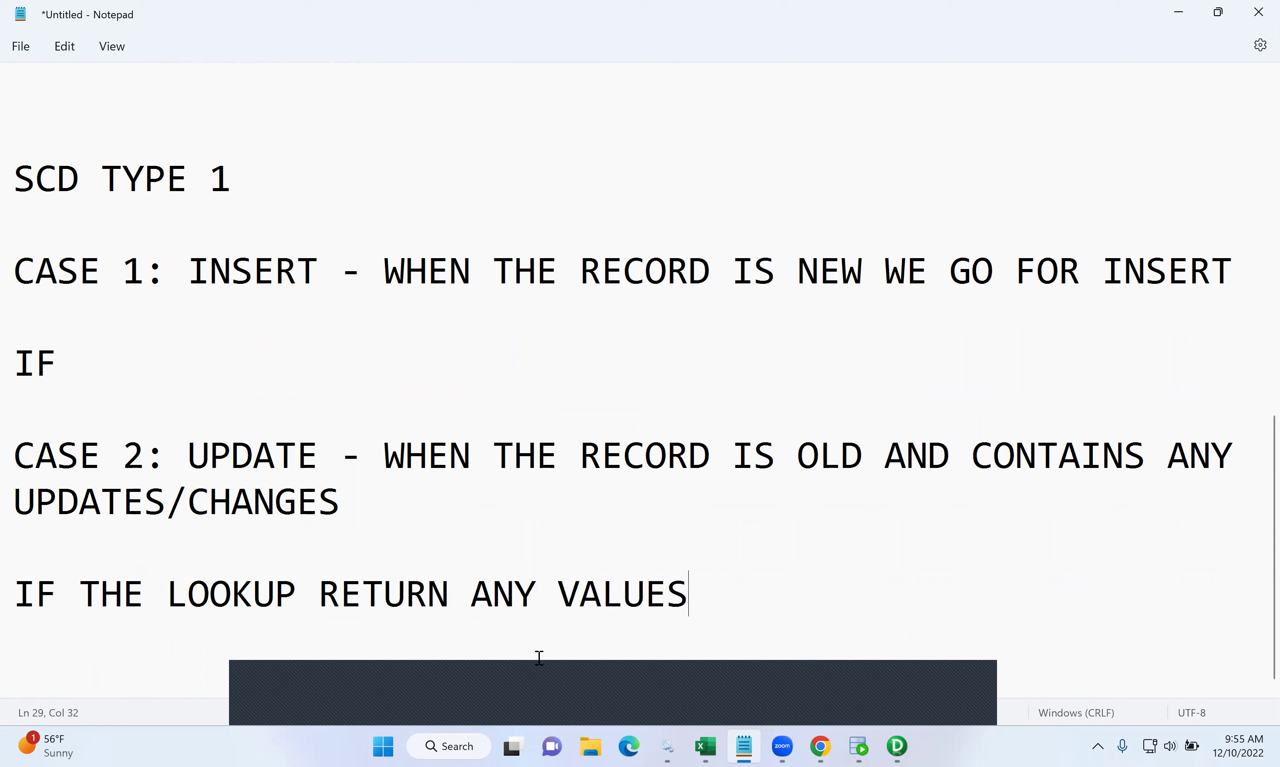
{"action": "key", "text": "BackSpace"}
{"action": "left_click_drag", "start_coordinate": [707, 596], "coordinate": [180, 566]}
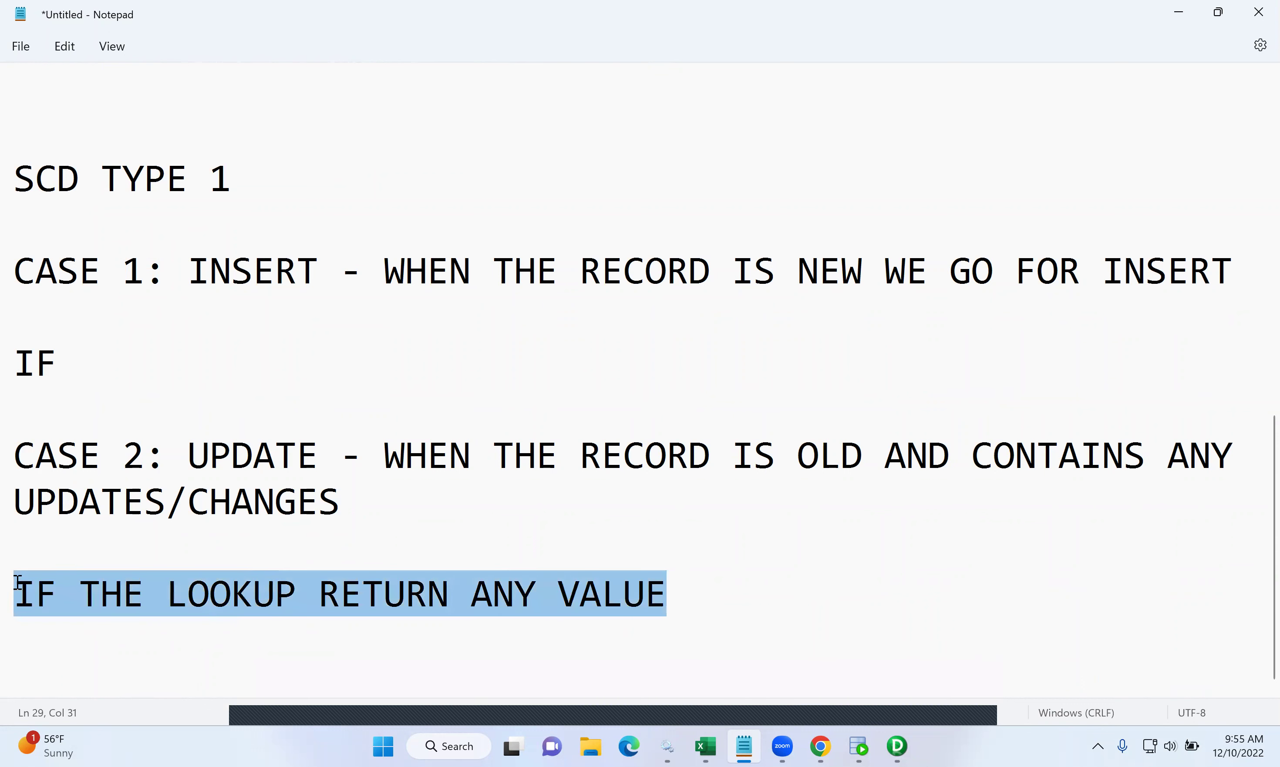
{"action": "left_click", "coordinate": [460, 595]}
{"action": "type", "text": "S"}
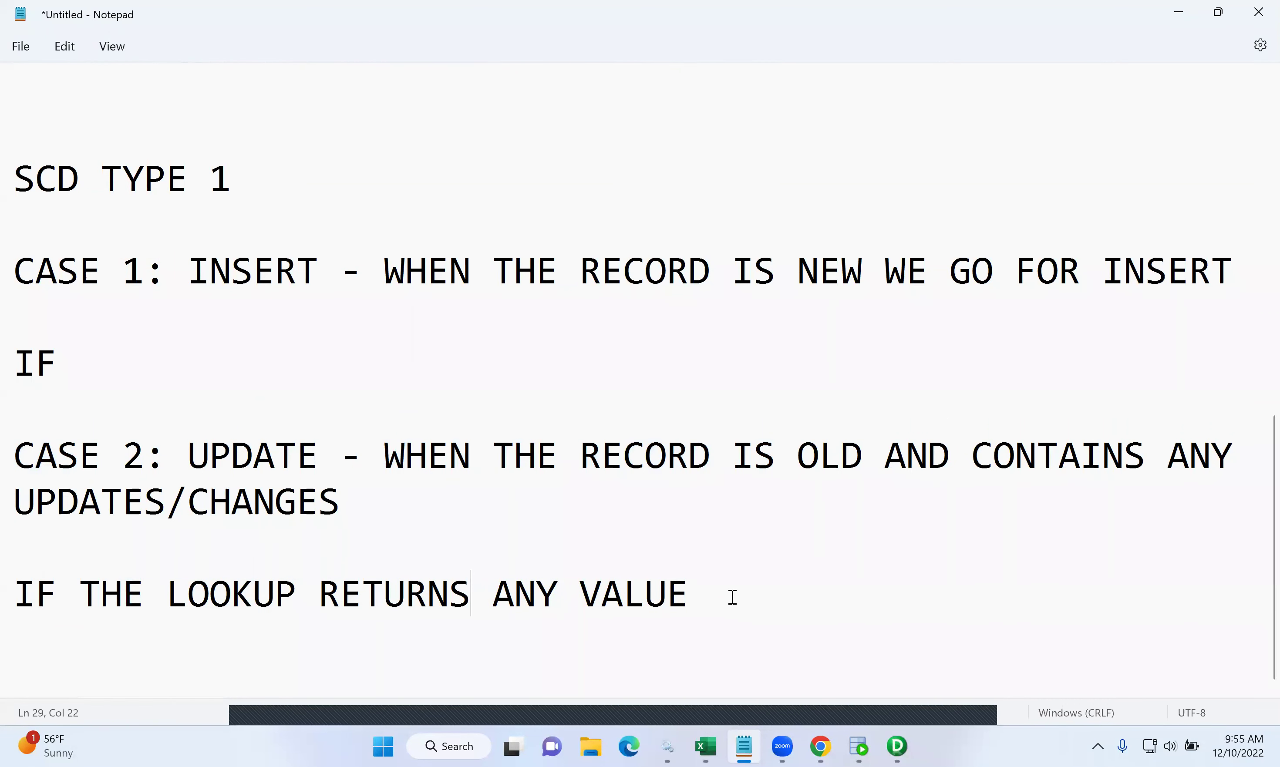
{"action": "left_click", "coordinate": [125, 349]}
{"action": "type", "text": "LOOKUP RETRUNC"}
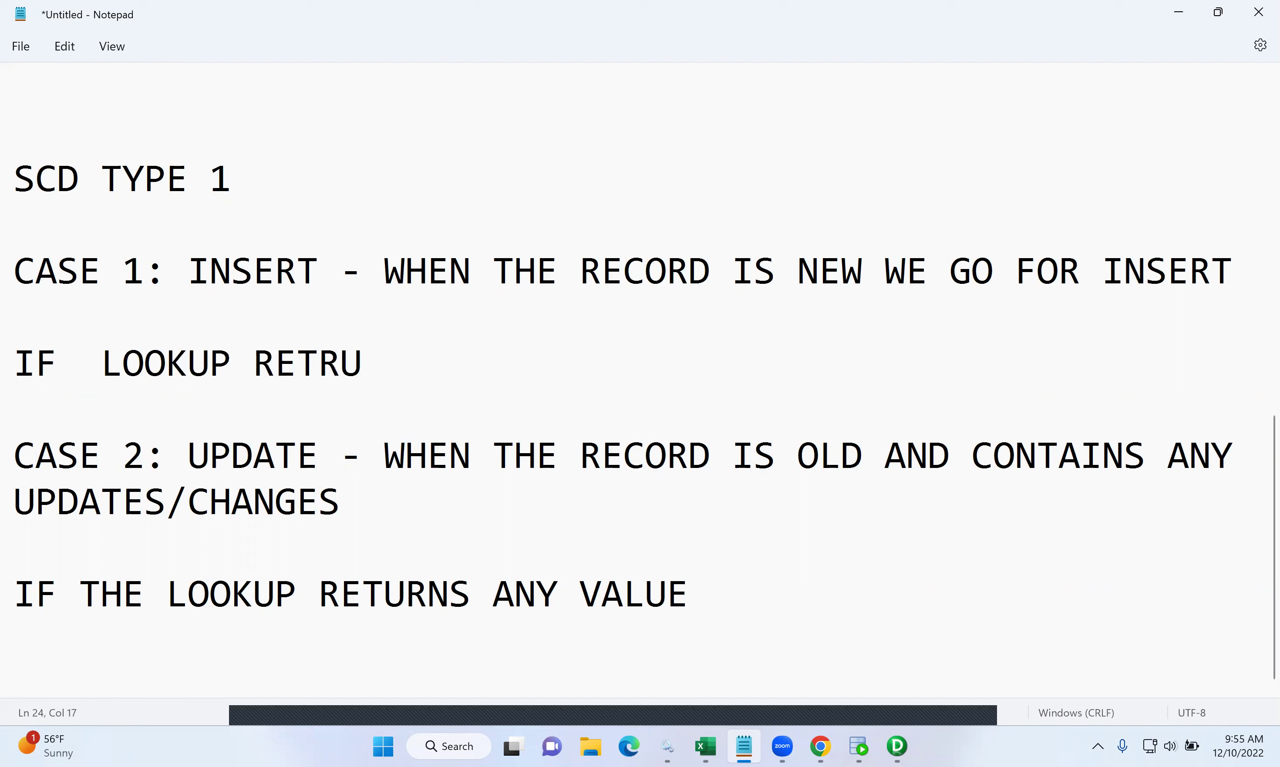
- Extend the CASE 1 line to read IF LOOKUP RETURNS THAT MEANS THE RECORD IS NOT PRESENT IN
{"action": "key", "text": "BackSpace"}
{"action": "type", "text": "S THAT"}
{"action": "key", "text": "BackSpace"}
{"action": "key", "text": "BackSpace"}
{"action": "key", "text": "BackSpace"}
{"action": "type", "text": "GA"}
{"action": "key", "text": "BackSpace"}
{"action": "key", "text": "BackSpace"}
{"action": "type", "text": "H"}
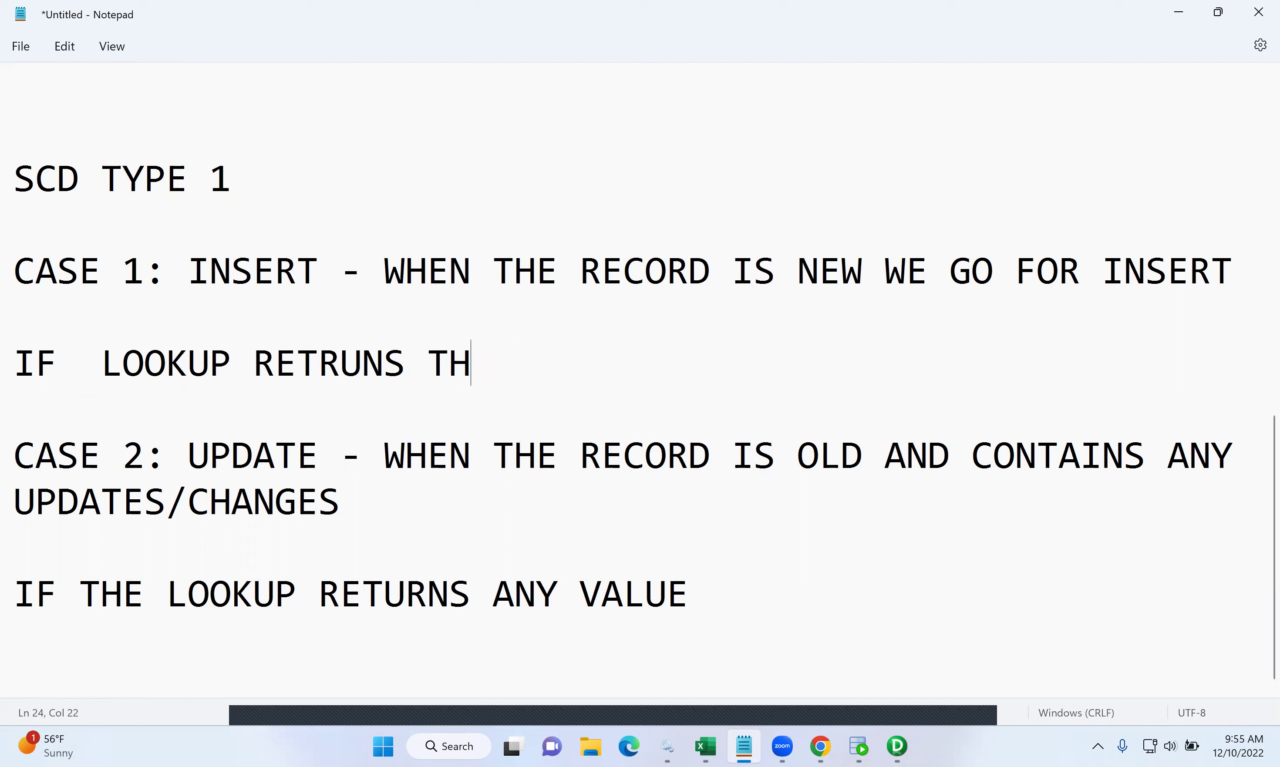
{"action": "type", "text": "AT MEAN"}
{"action": "key", "text": "BackSpace"}
{"action": "type", "text": "S THE R"}
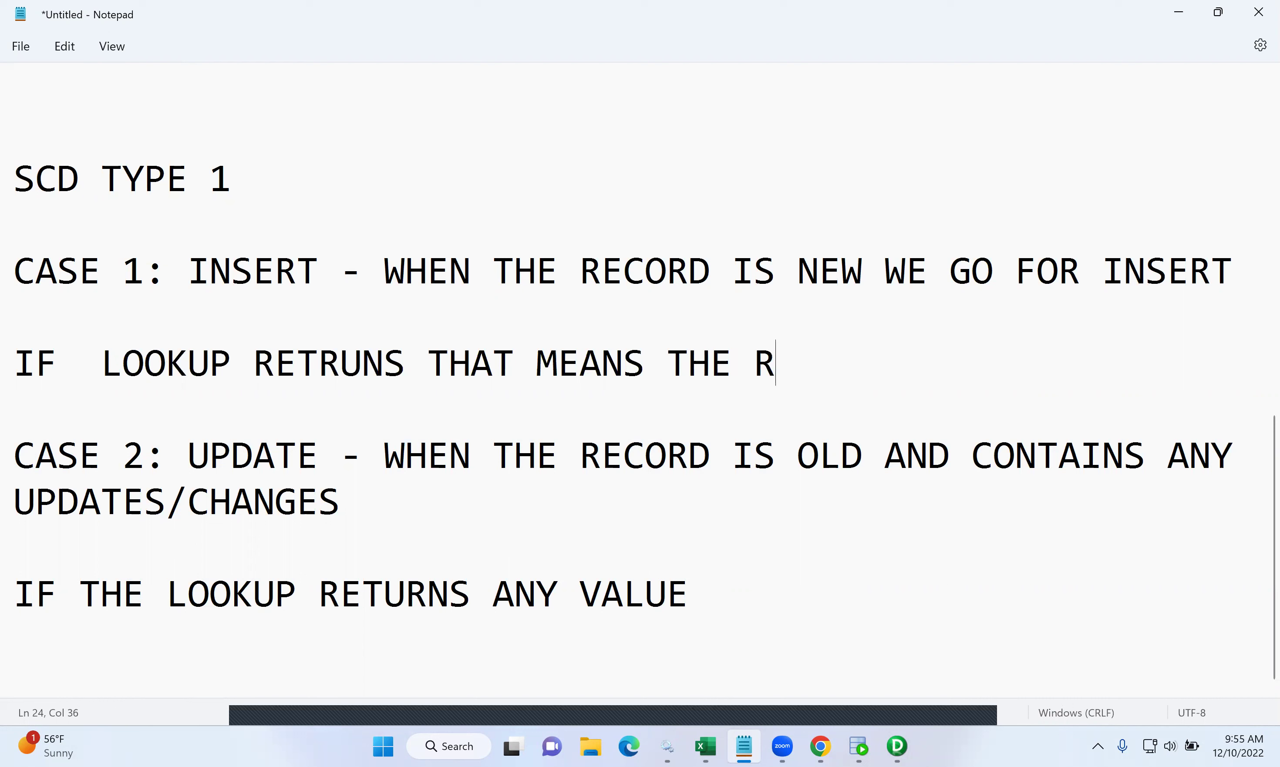
{"action": "type", "text": "ECORD SIS PR"}
{"action": "key", "text": "BackSpace"}
{"action": "key", "text": "BackSpace"}
{"action": "key", "text": "BackSpace"}
{"action": "key", "text": "BackSpace"}
{"action": "key", "text": "BackSpace"}
{"action": "key", "text": "BackSpace"}
{"action": "type", "text": "IS MNOT"}
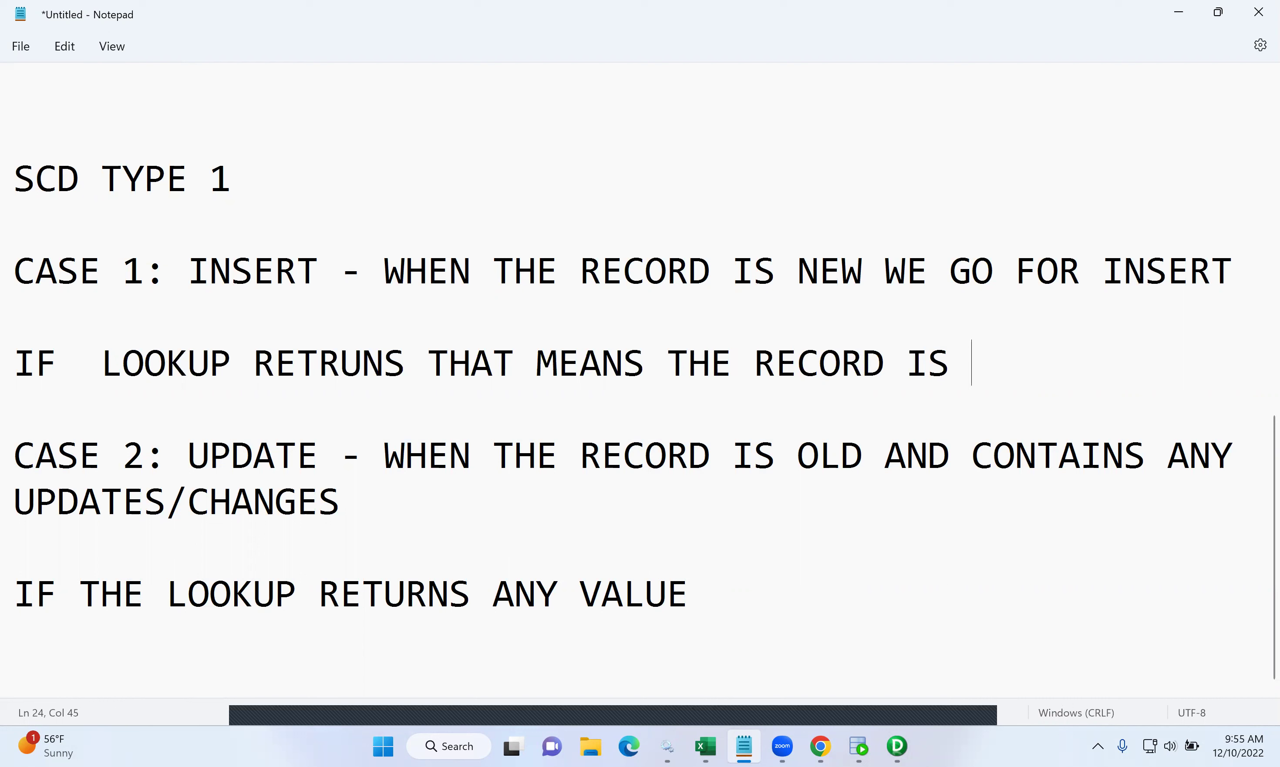
{"action": "key", "text": "BackSpace"}
{"action": "key", "text": "BackSpace"}
{"action": "key", "text": "BackSpace"}
{"action": "key", "text": "BackSpace"}
{"action": "type", "text": "NOT PRESENT IN"}
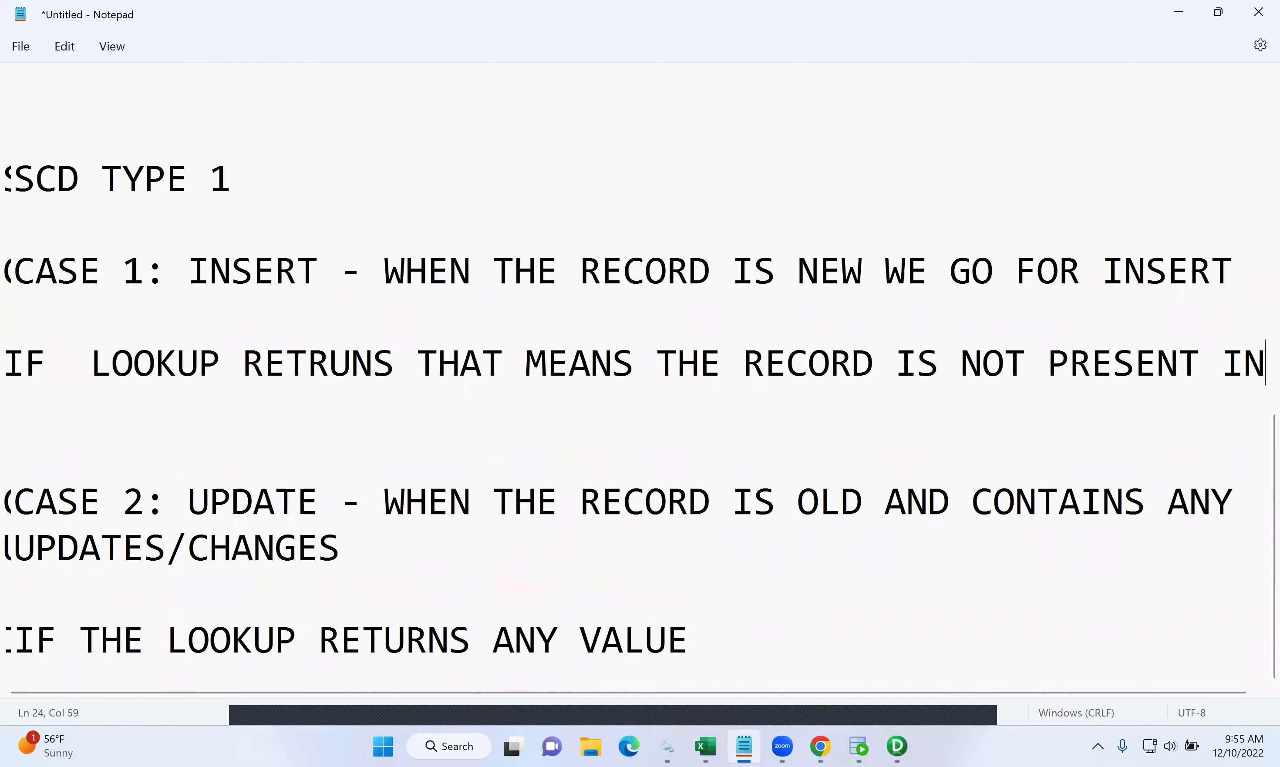
- Finish the CASE 1 line with THE TARGET TABLE and correct the spelling of RETURNS
{"action": "left_click", "coordinate": [16, 408]}
{"action": "type", "text": "THE"}
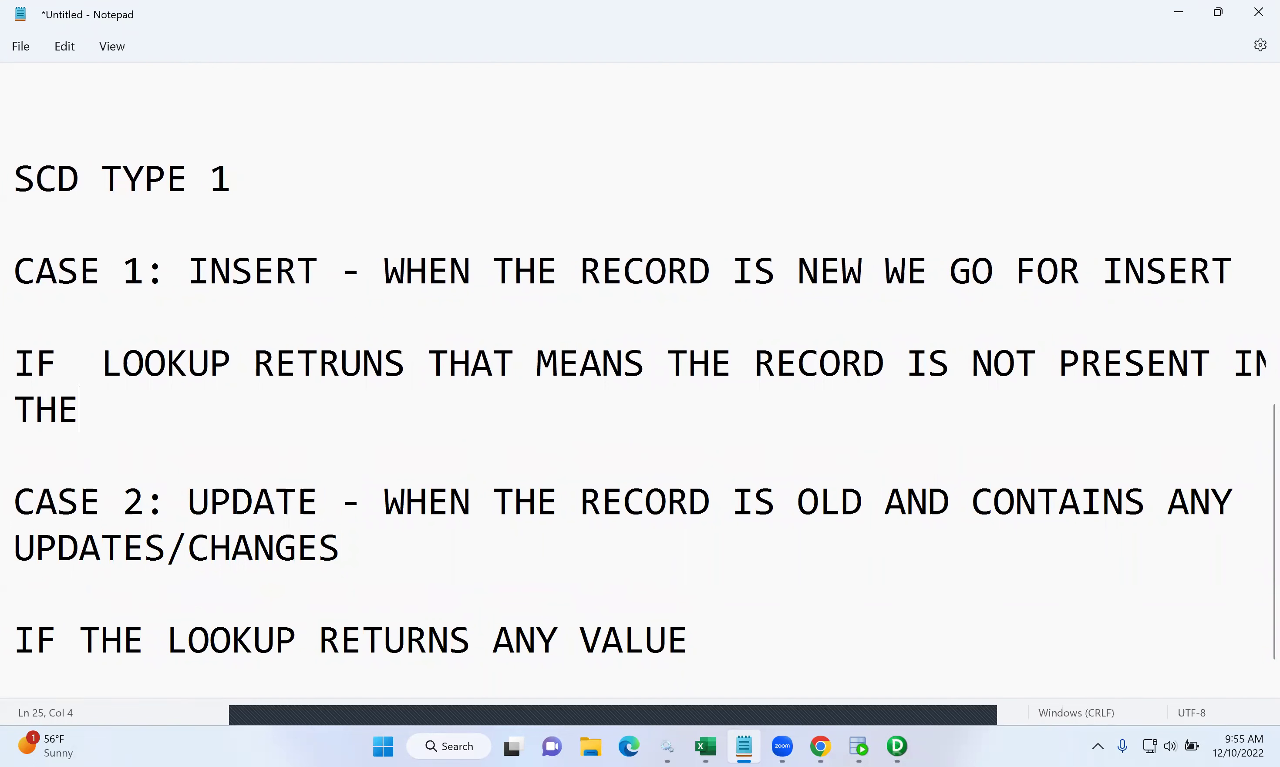
{"action": "type", "text": " TARGET TABLE"}
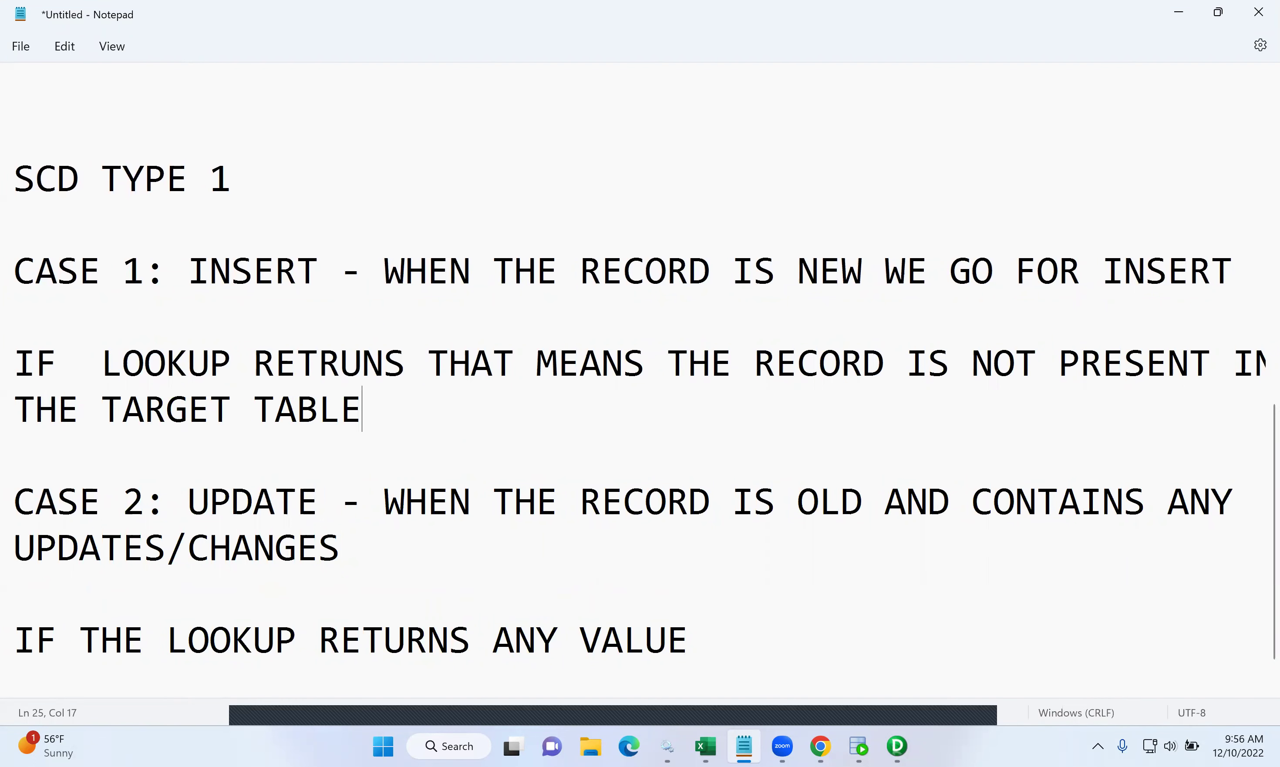
{"action": "left_click", "coordinate": [341, 364]}
{"action": "key", "text": "BackSpace"}
{"action": "type", "text": "Y"}
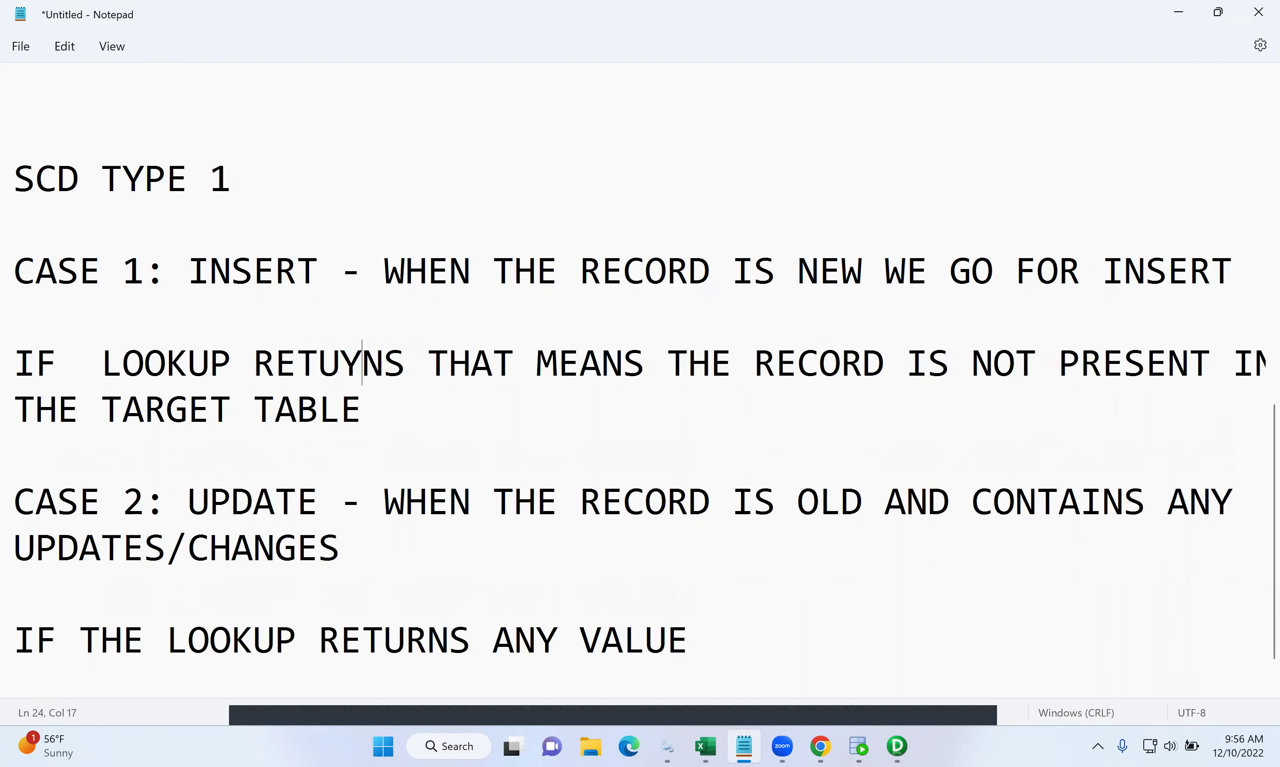
{"action": "key", "text": "BackSpace"}
{"action": "type", "text": "R"}
{"action": "scroll", "coordinate": [465, 422], "scroll_direction": "down", "scroll_amount": 1}
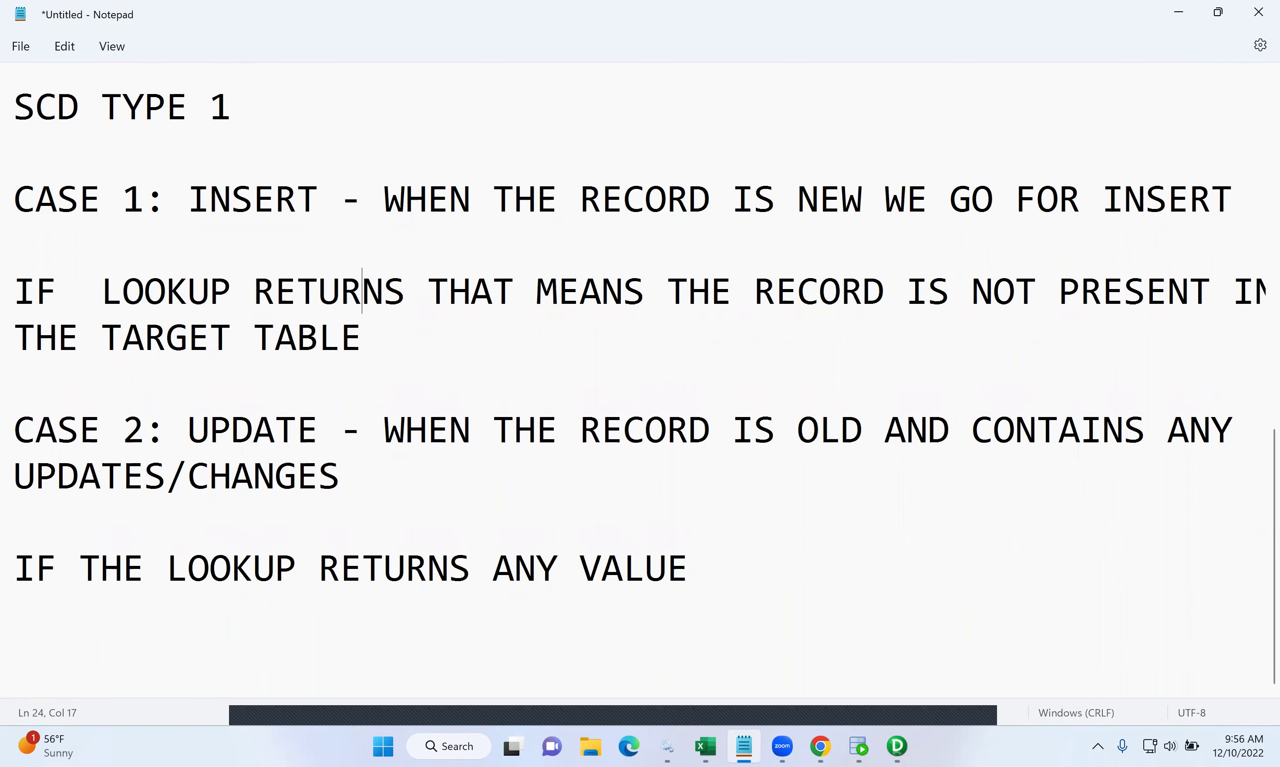
{"action": "key", "text": "alt+Tab"}
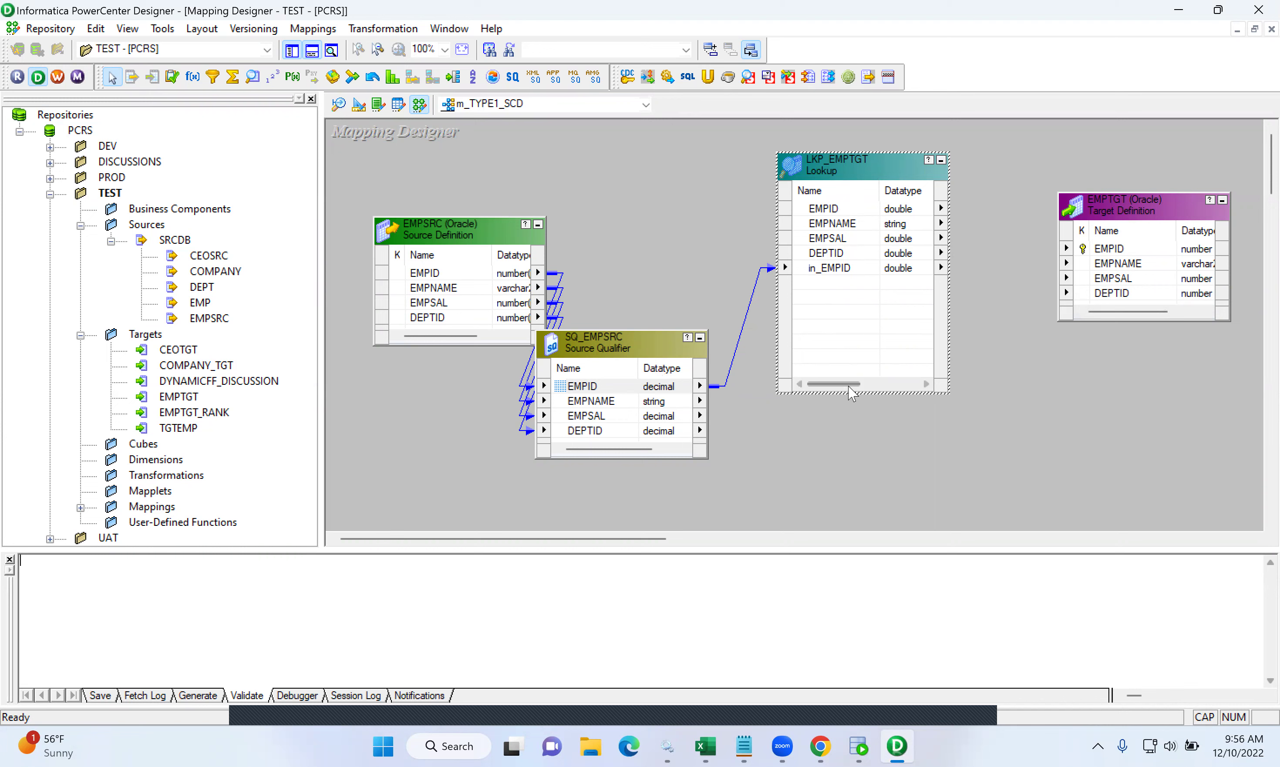
{"action": "left_click", "coordinate": [744, 747]}
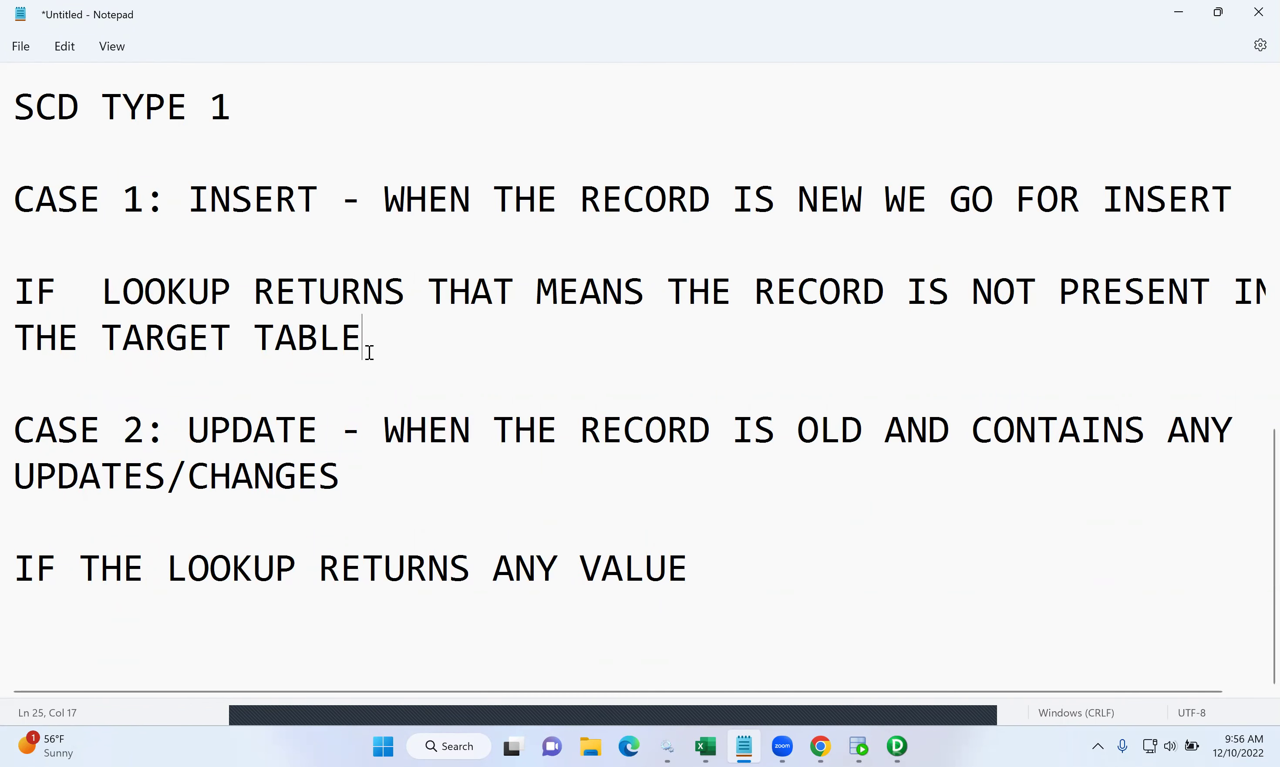
- Add the insert condition ISNULL(LKP_EMPID) on a new line under Case 1
{"action": "key", "text": "Return"}
{"action": "key", "text": "Return"}
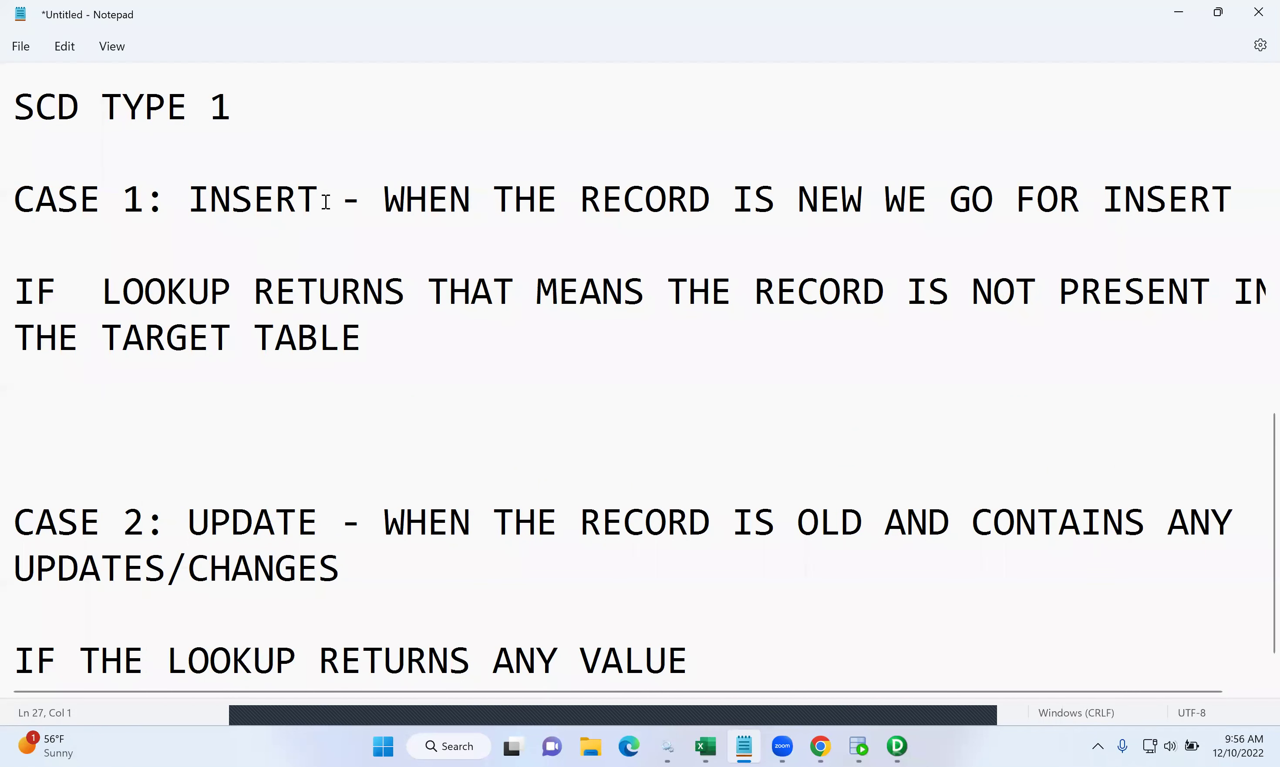
{"action": "left_click_drag", "start_coordinate": [320, 202], "coordinate": [186, 190]}
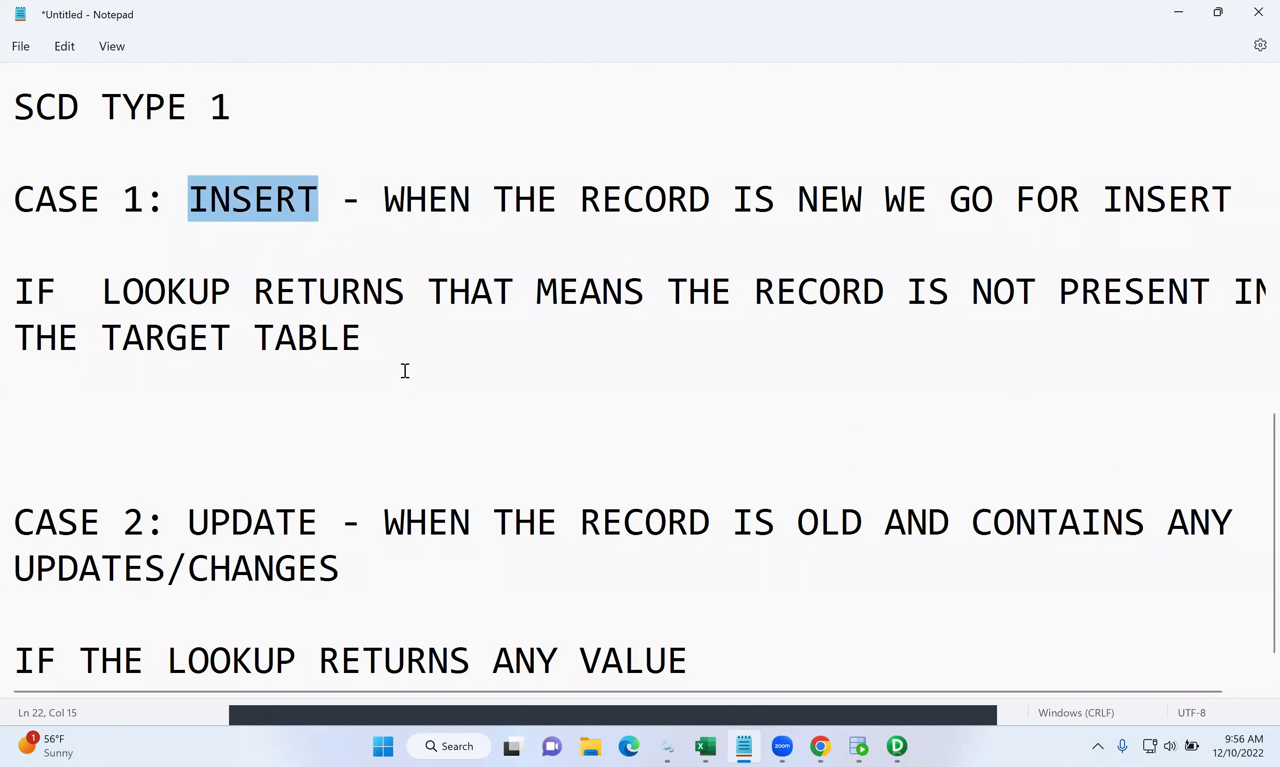
{"action": "left_click", "coordinate": [436, 385]}
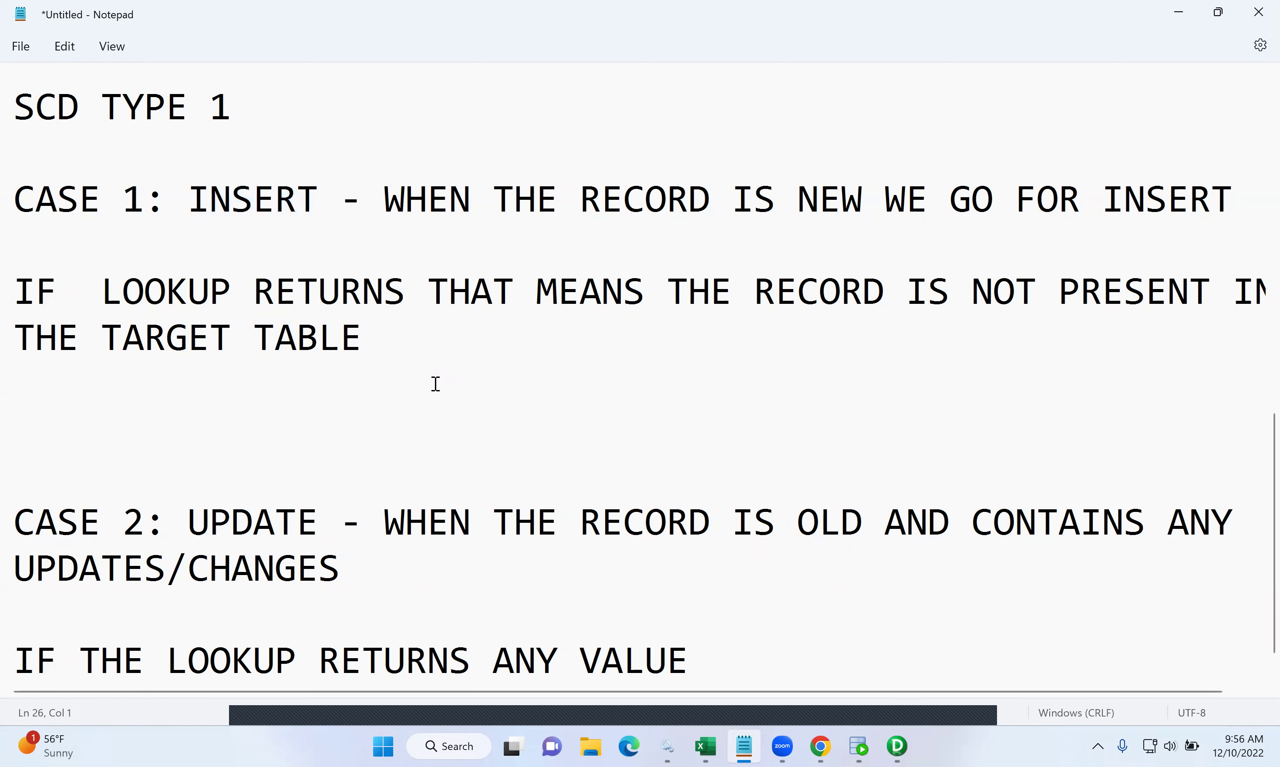
{"action": "key", "text": "Return"}
{"action": "type", "text": "ISNUL"}
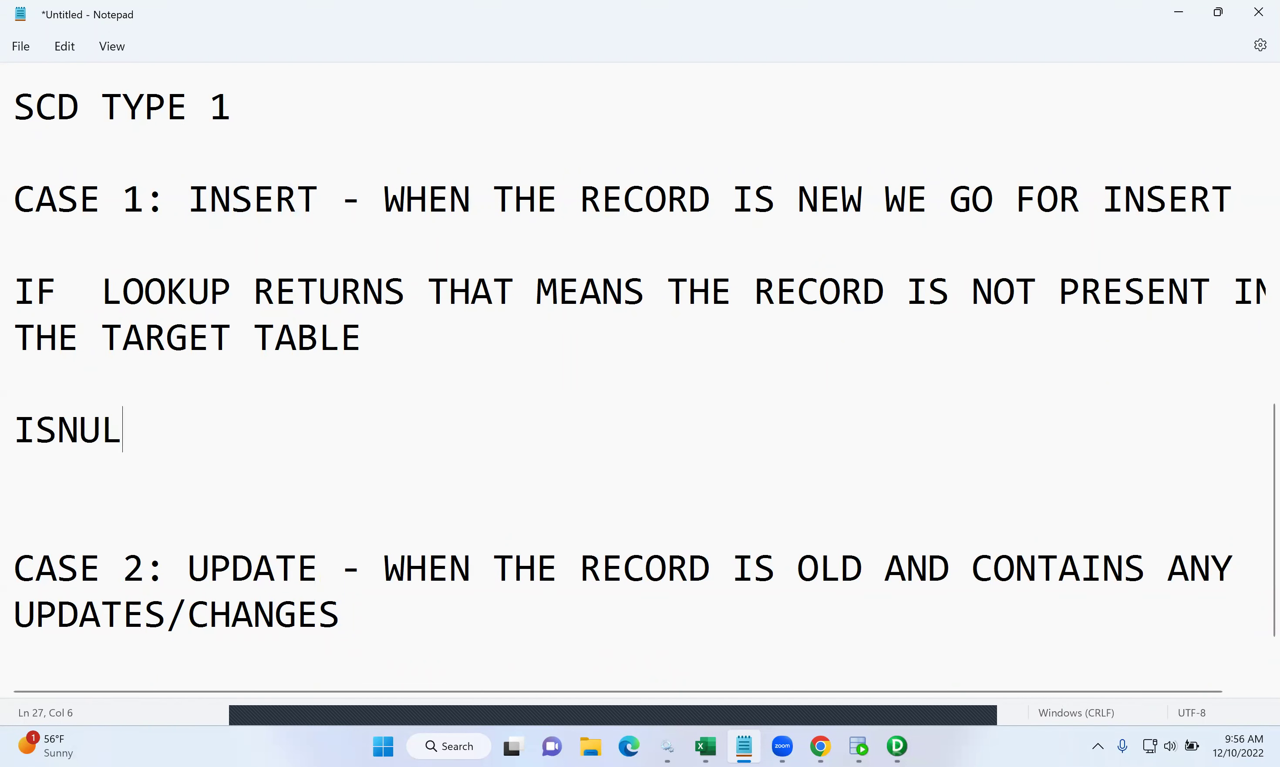
{"action": "type", "text": "L()"}
{"action": "key", "text": "Left"}
{"action": "type", "text": "LKP"}
{"action": "type", "text": "_EMPIF"}
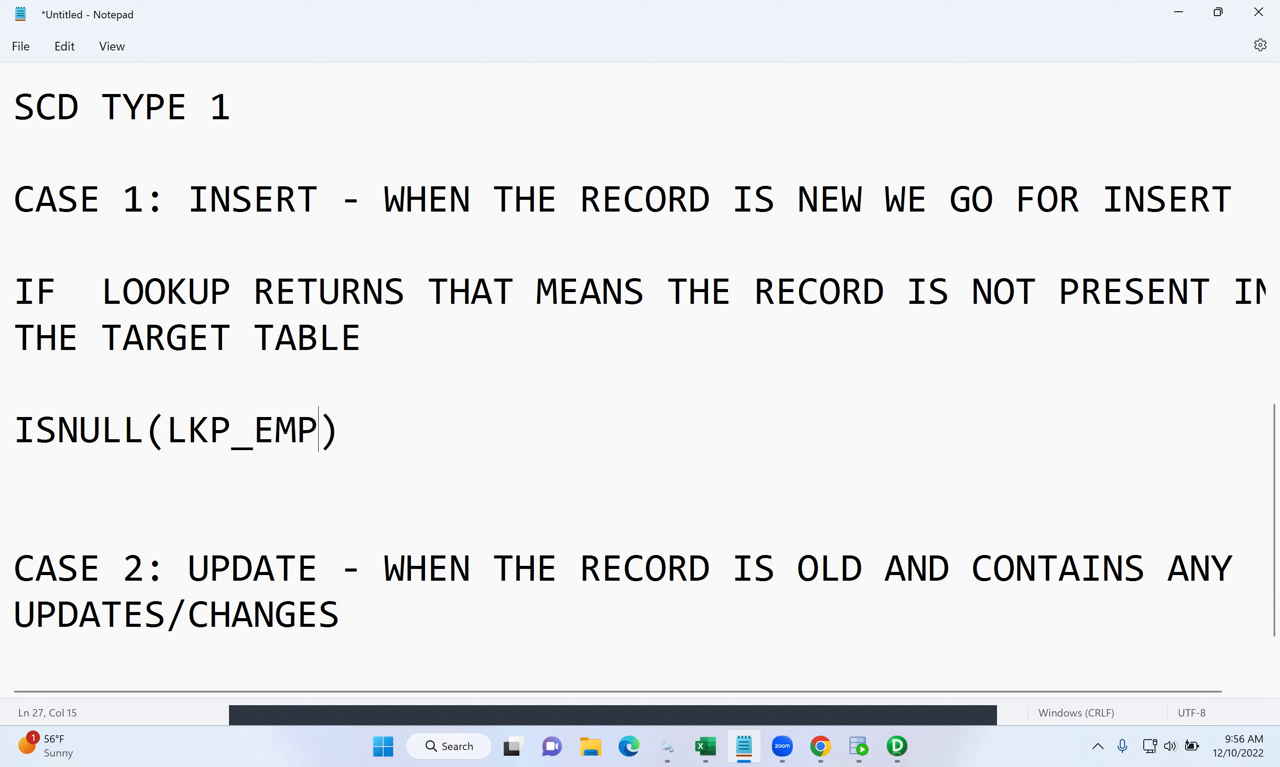
{"action": "key", "text": "BackSpace"}
{"action": "type", "text": "D"}
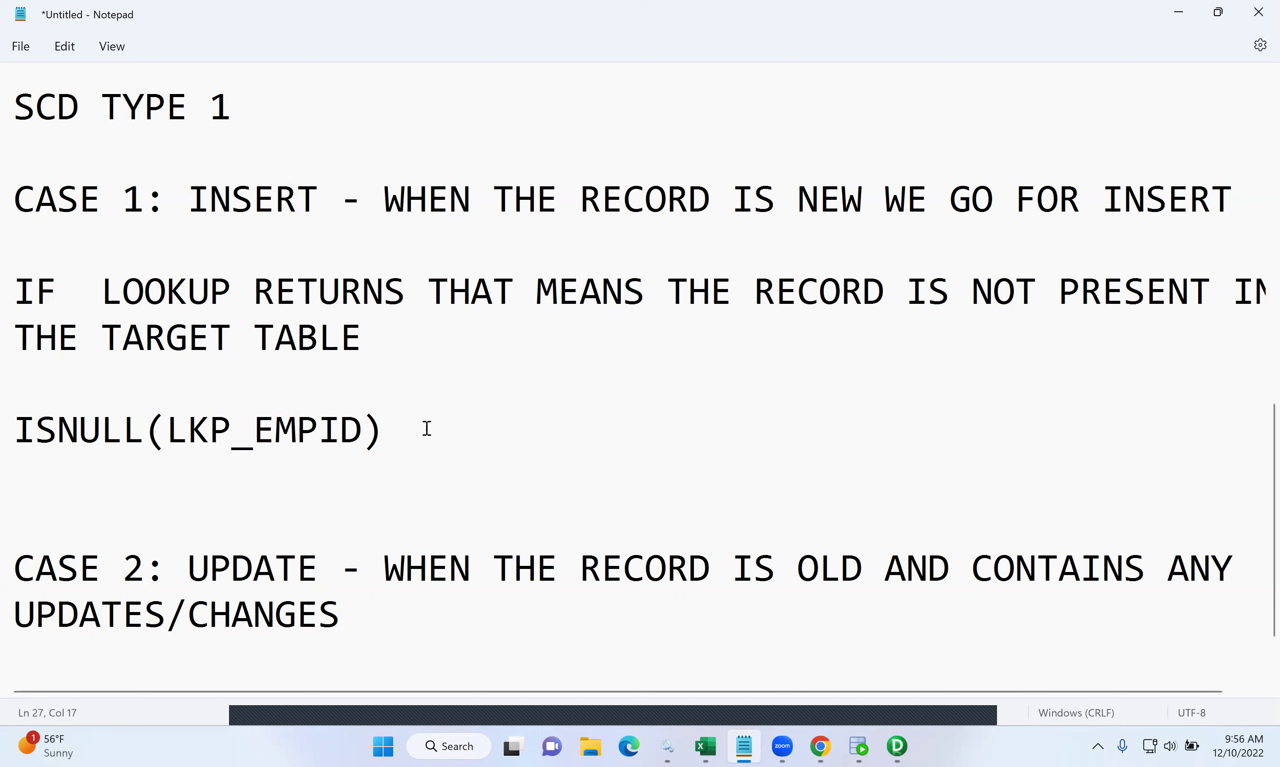
- Copy the condition below the Case 2 lookup line and prefix it with NOT
{"action": "left_click_drag", "start_coordinate": [320, 199], "coordinate": [189, 202]}
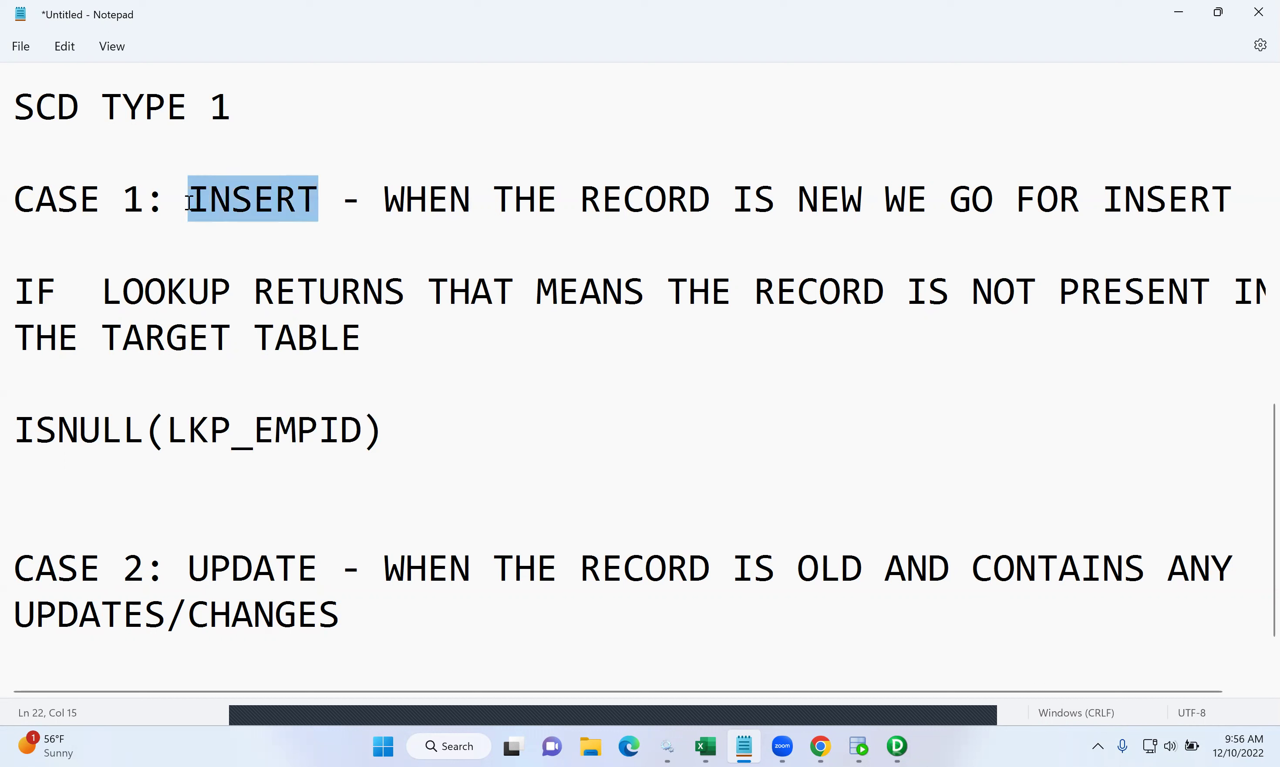
{"action": "left_click_drag", "start_coordinate": [401, 446], "coordinate": [10, 421]}
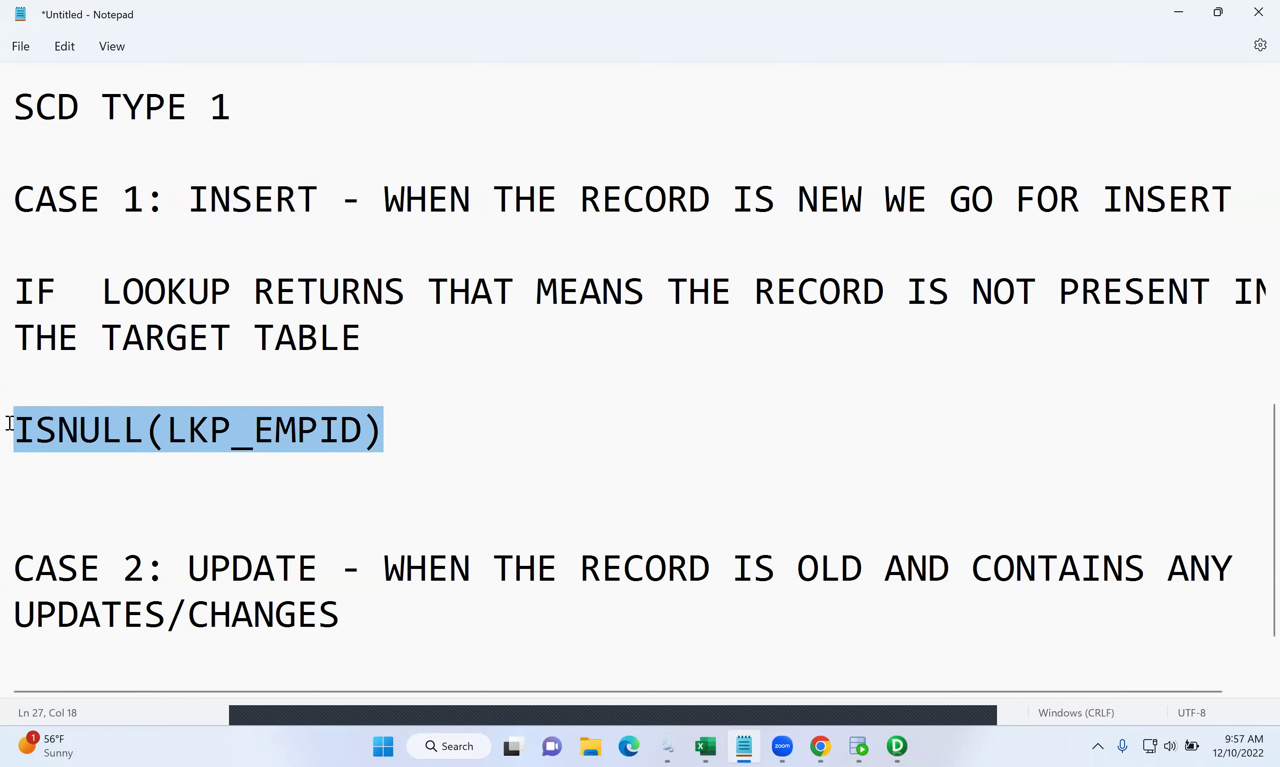
{"action": "left_click_drag", "start_coordinate": [320, 203], "coordinate": [182, 204]}
{"action": "scroll", "coordinate": [506, 373], "scroll_direction": "down", "scroll_amount": 3}
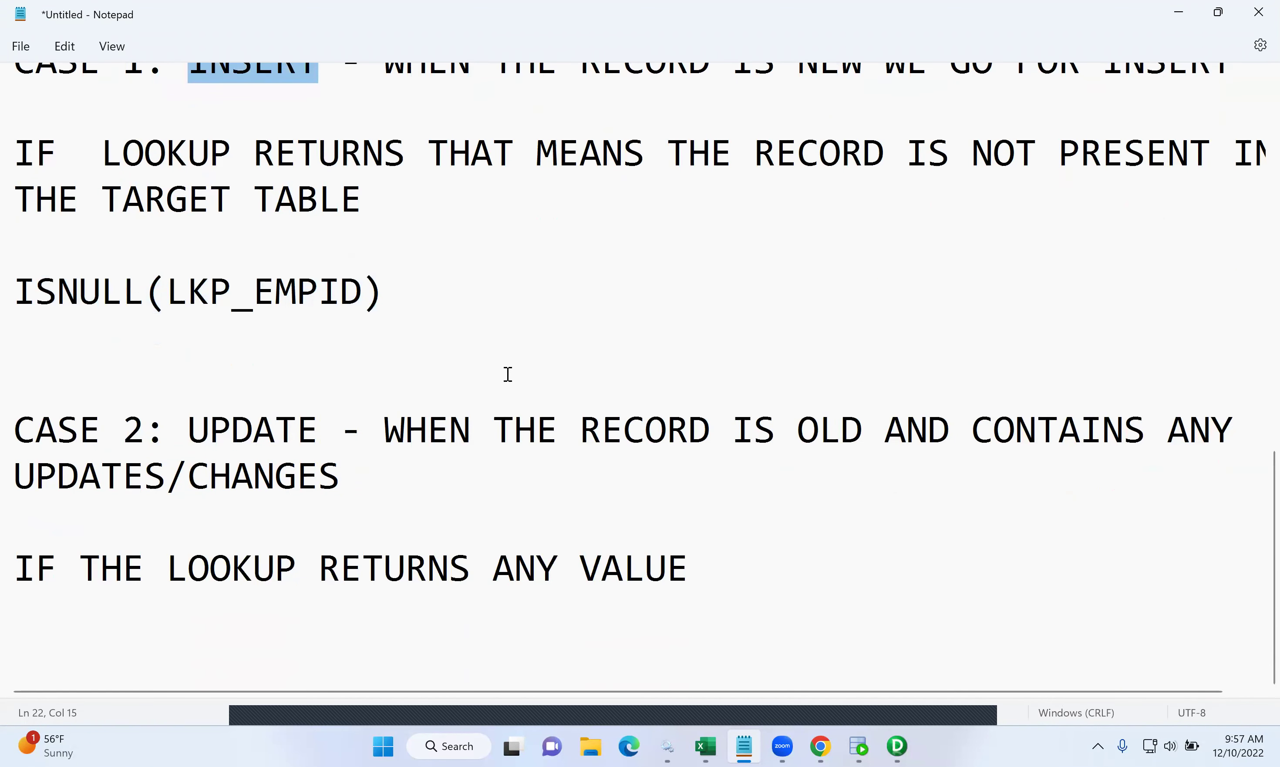
{"action": "scroll", "coordinate": [506, 373], "scroll_direction": "up", "scroll_amount": 1}
{"action": "left_click", "coordinate": [735, 592]}
{"action": "left_click_drag", "start_coordinate": [383, 316], "coordinate": [12, 303]}
{"action": "key", "text": "ctrl+c"}
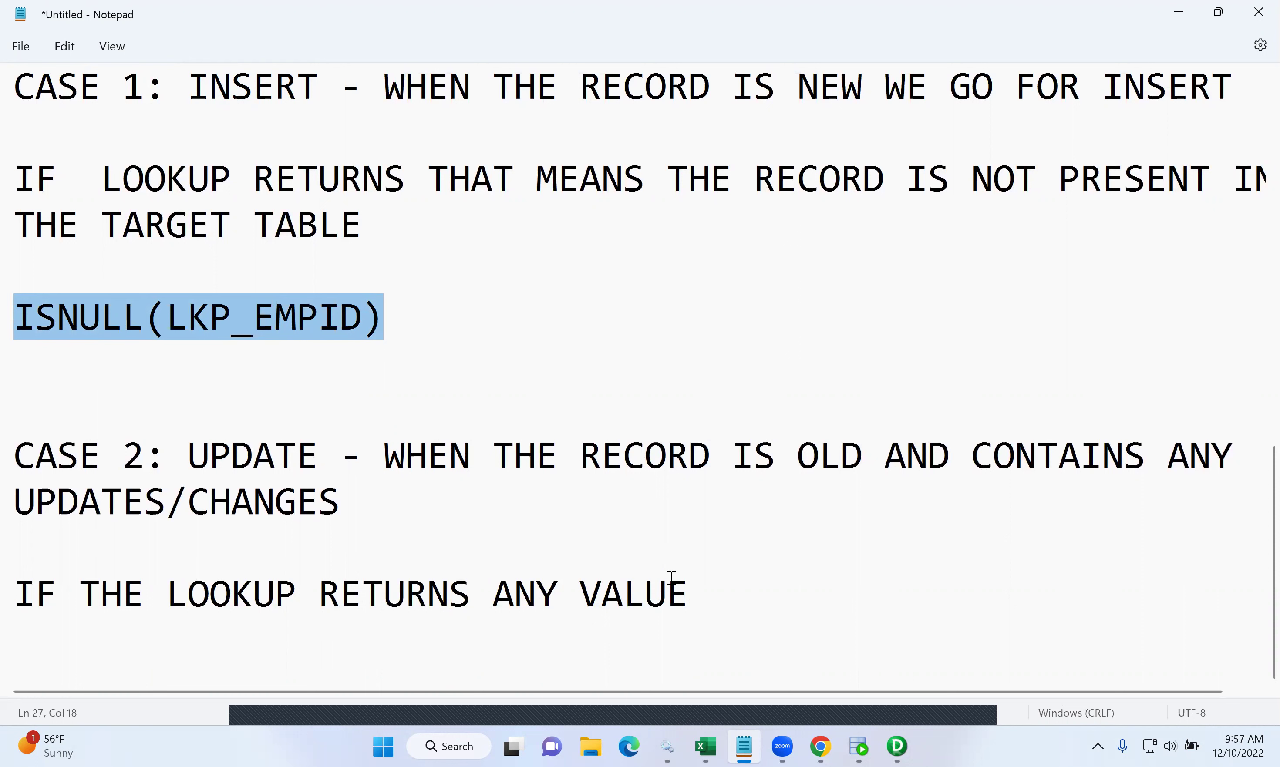
{"action": "left_click", "coordinate": [712, 602]}
{"action": "key", "text": "Return"}
{"action": "key", "text": "Return"}
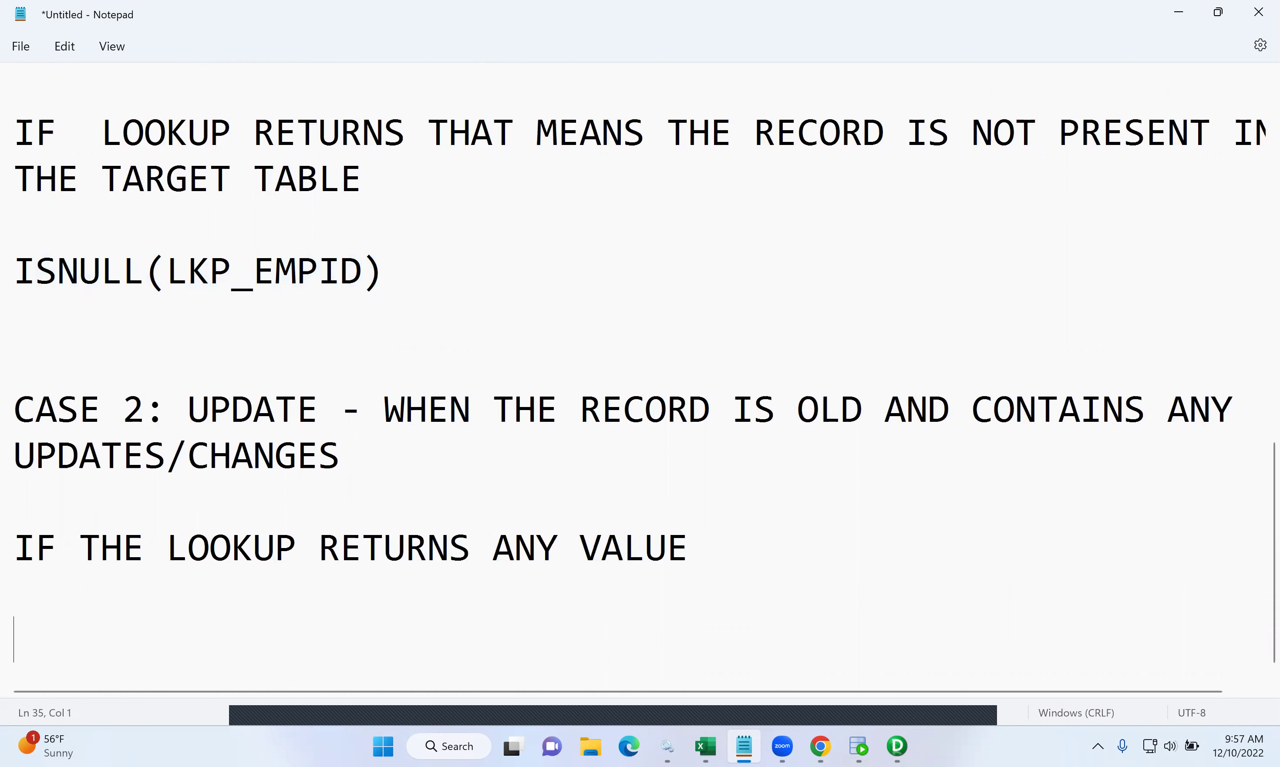
{"action": "key", "text": "ctrl+v"}
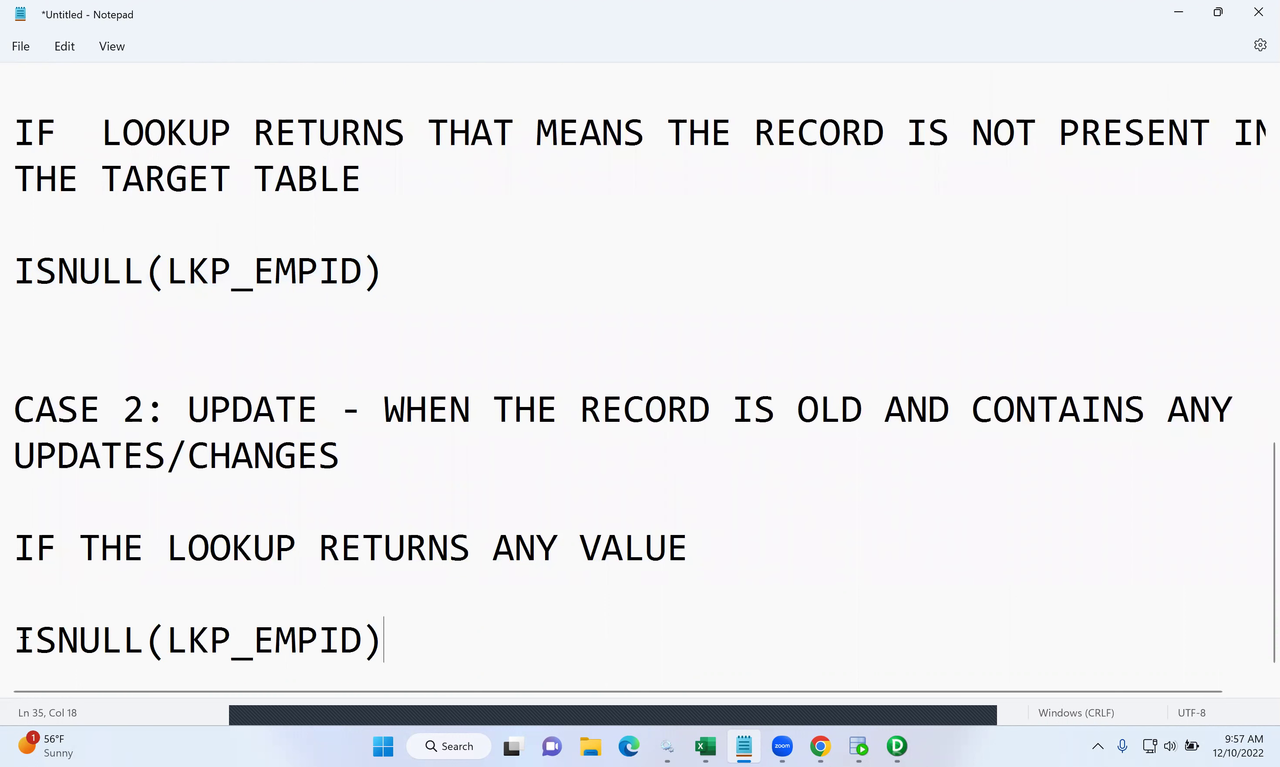
{"action": "type", "text": "NOT"}
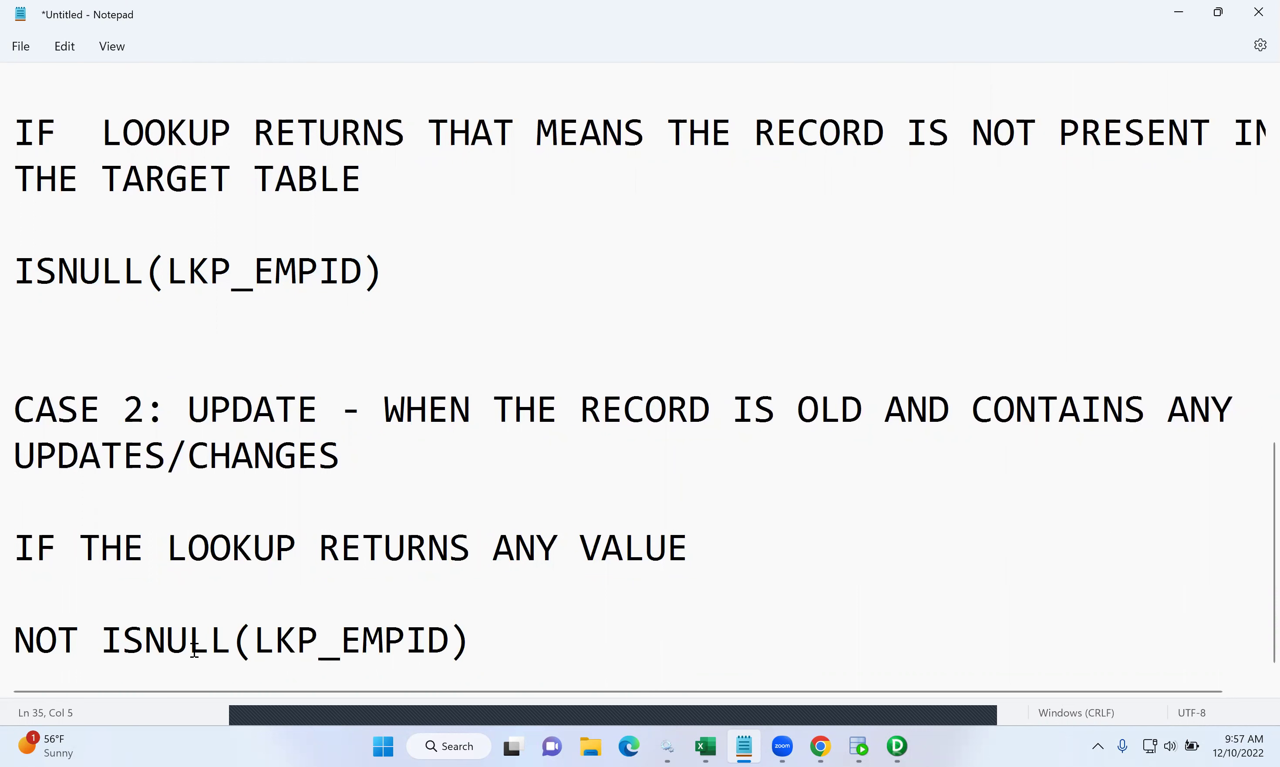
{"action": "left_click_drag", "start_coordinate": [471, 642], "coordinate": [260, 639]}
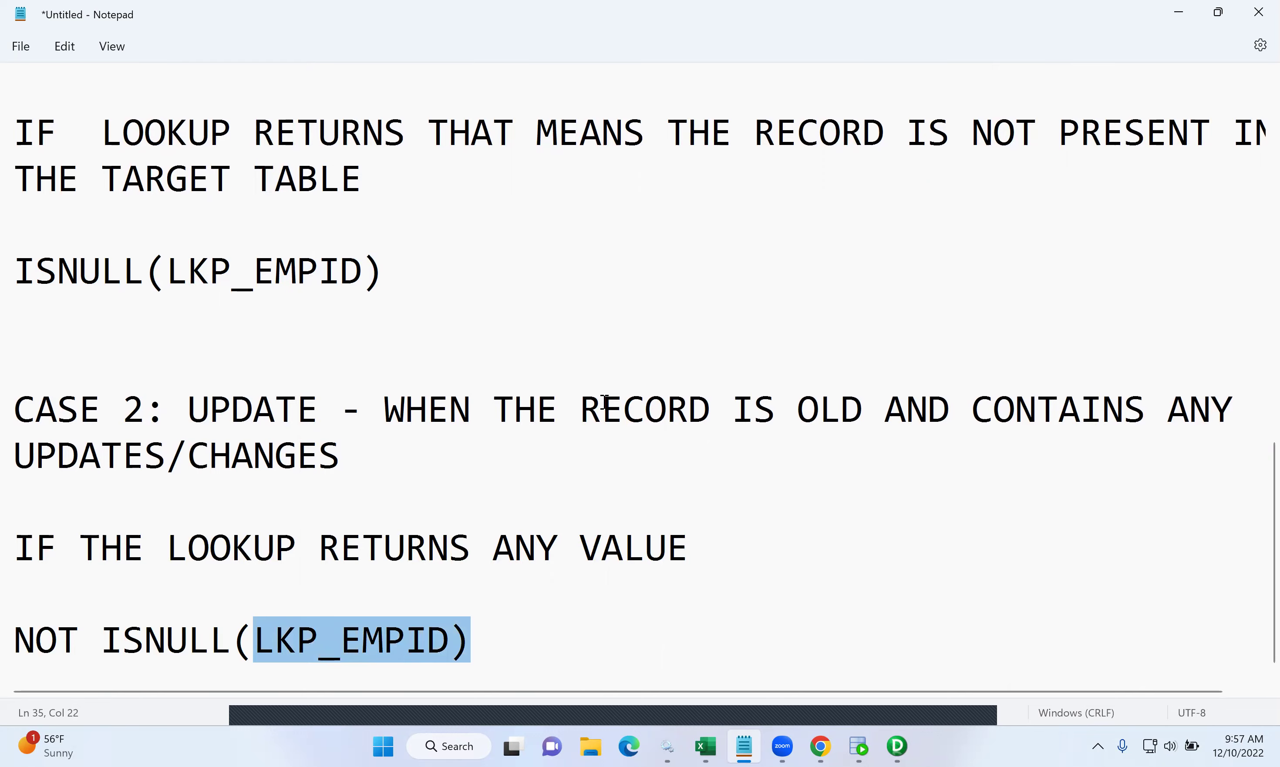
{"action": "scroll", "coordinate": [606, 403], "scroll_direction": "up", "scroll_amount": 3}
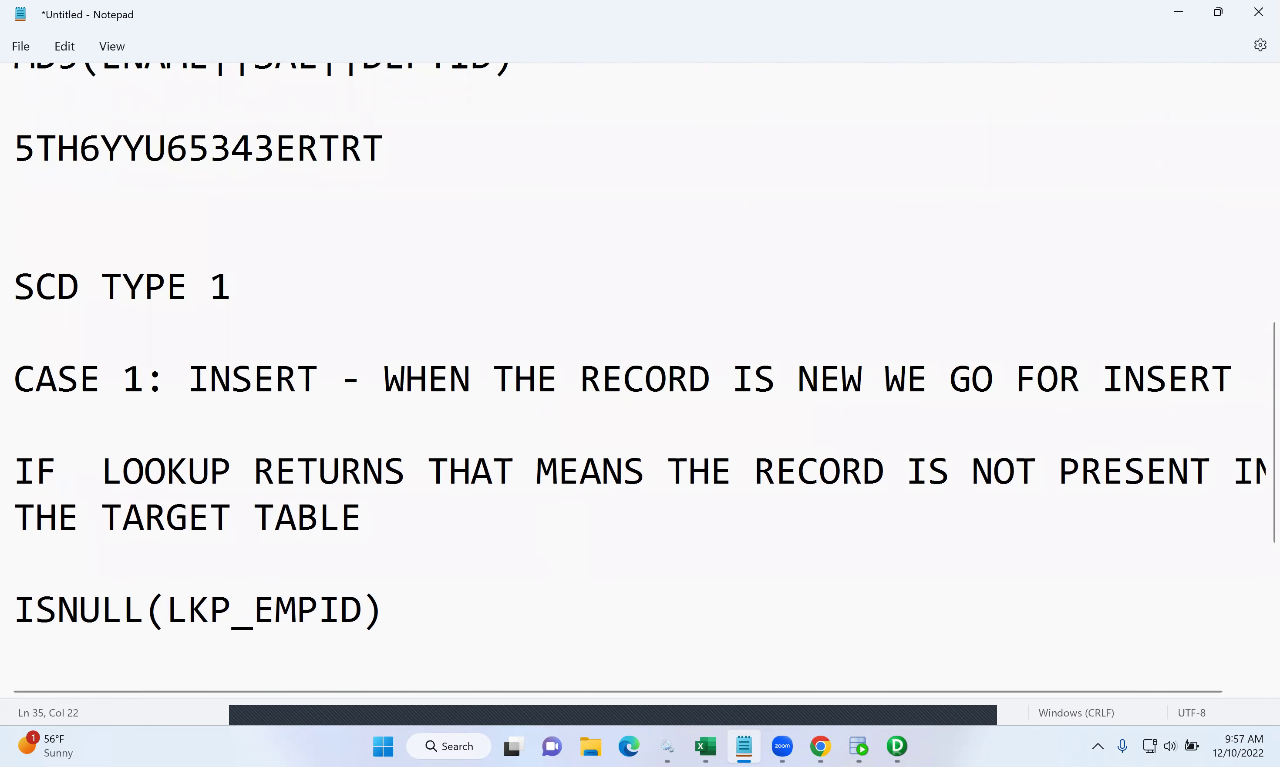
{"action": "left_click", "coordinate": [897, 746]}
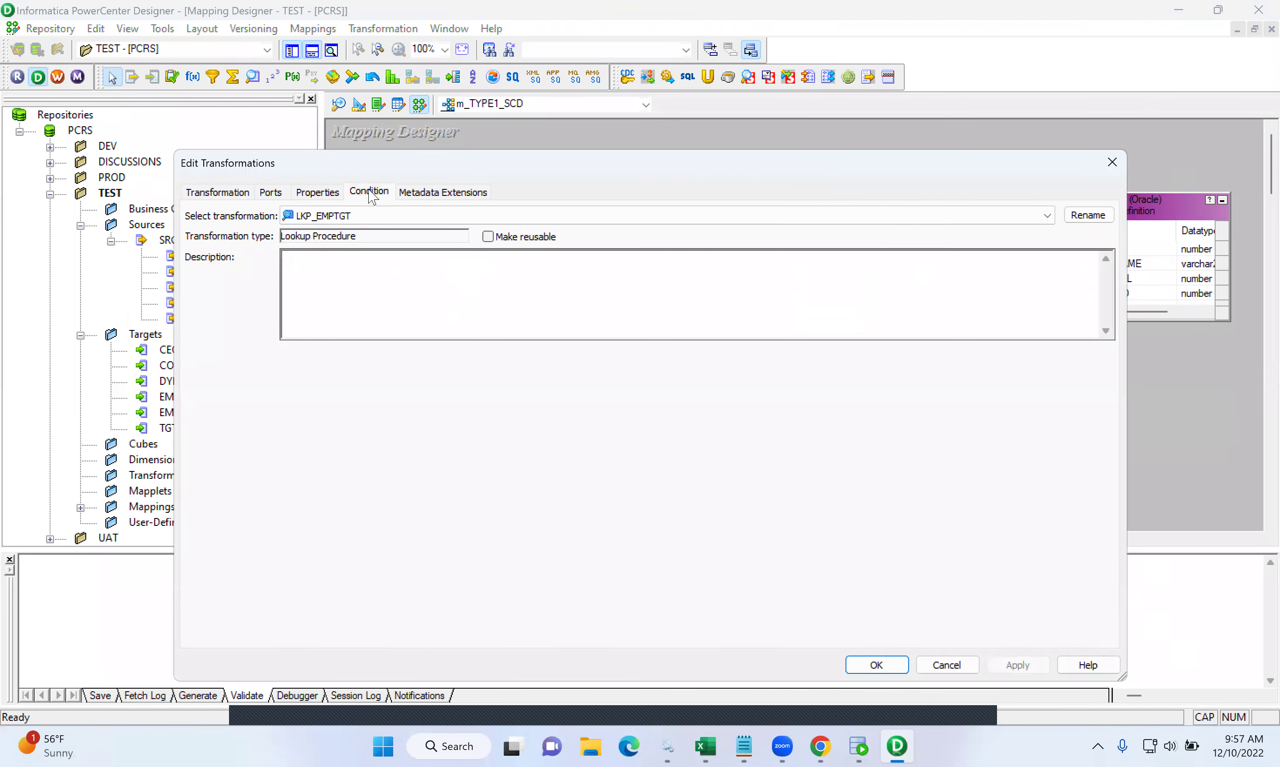
- Check LKP_EMPTGT's ports and its EMPID = in_EMPID condition, then close the lookup settings
{"action": "left_click", "coordinate": [368, 193]}
{"action": "left_click", "coordinate": [271, 191]}
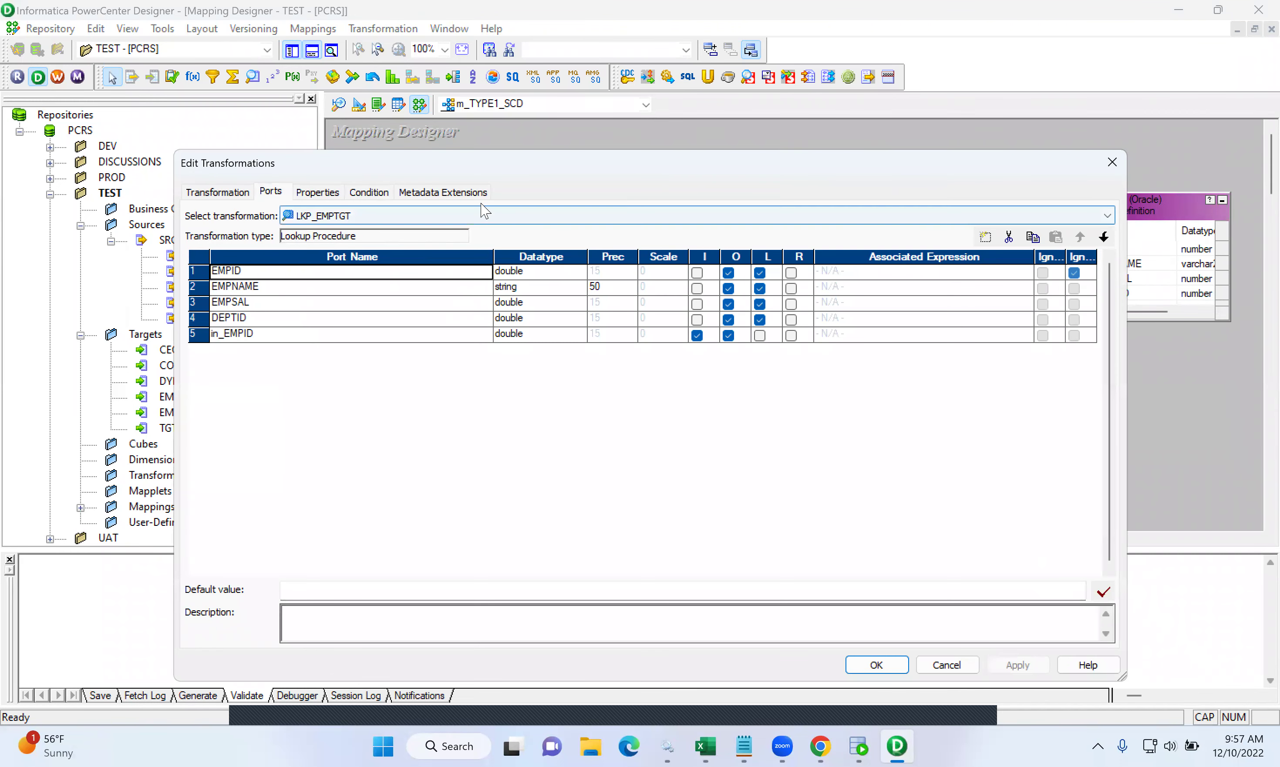
{"action": "left_click", "coordinate": [381, 193]}
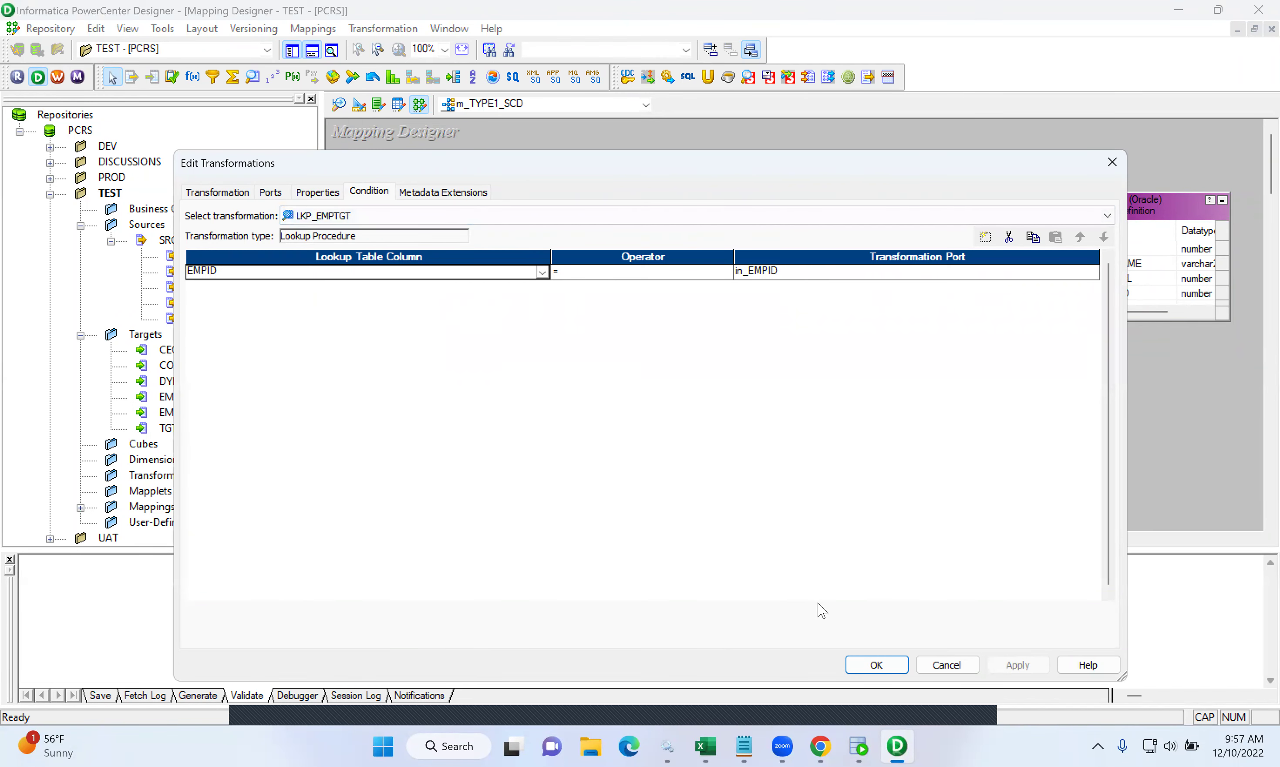
{"action": "left_click", "coordinate": [867, 665]}
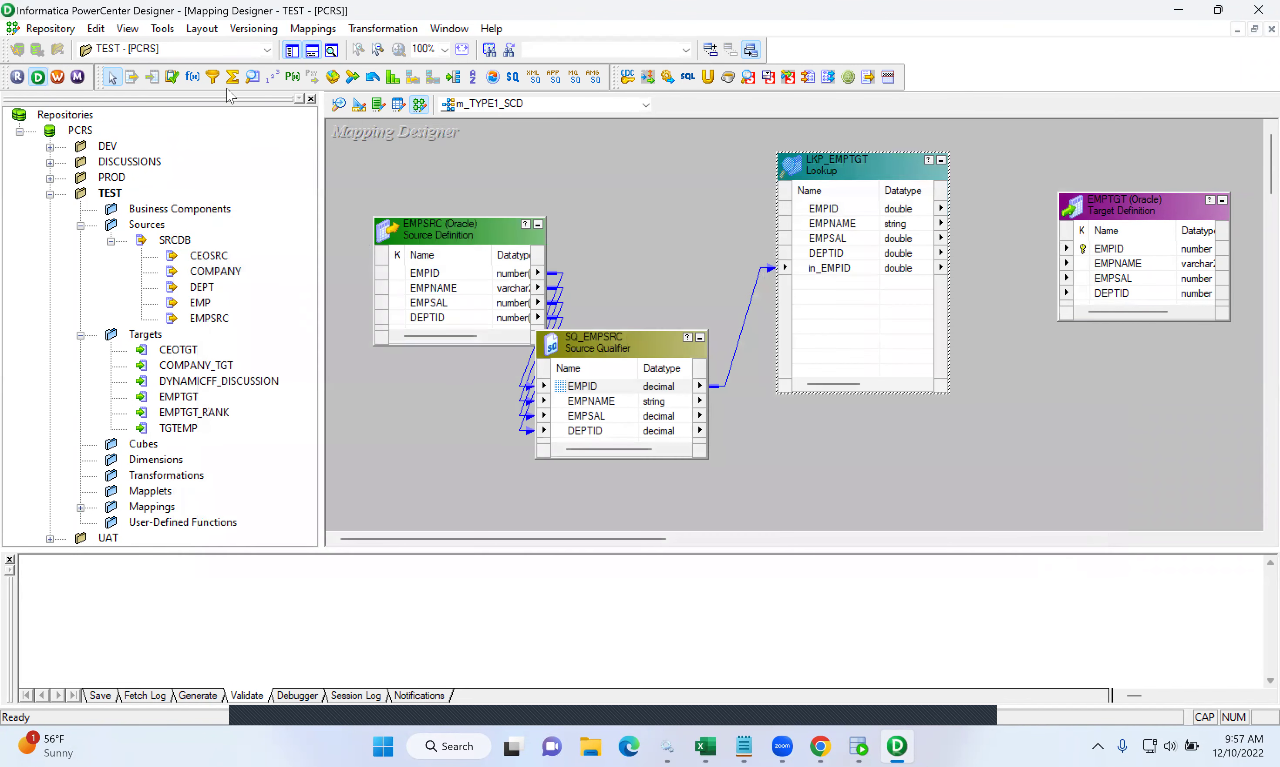
- Place two Expression transformations, one beside the lookup and one below it
{"action": "left_click", "coordinate": [193, 77]}
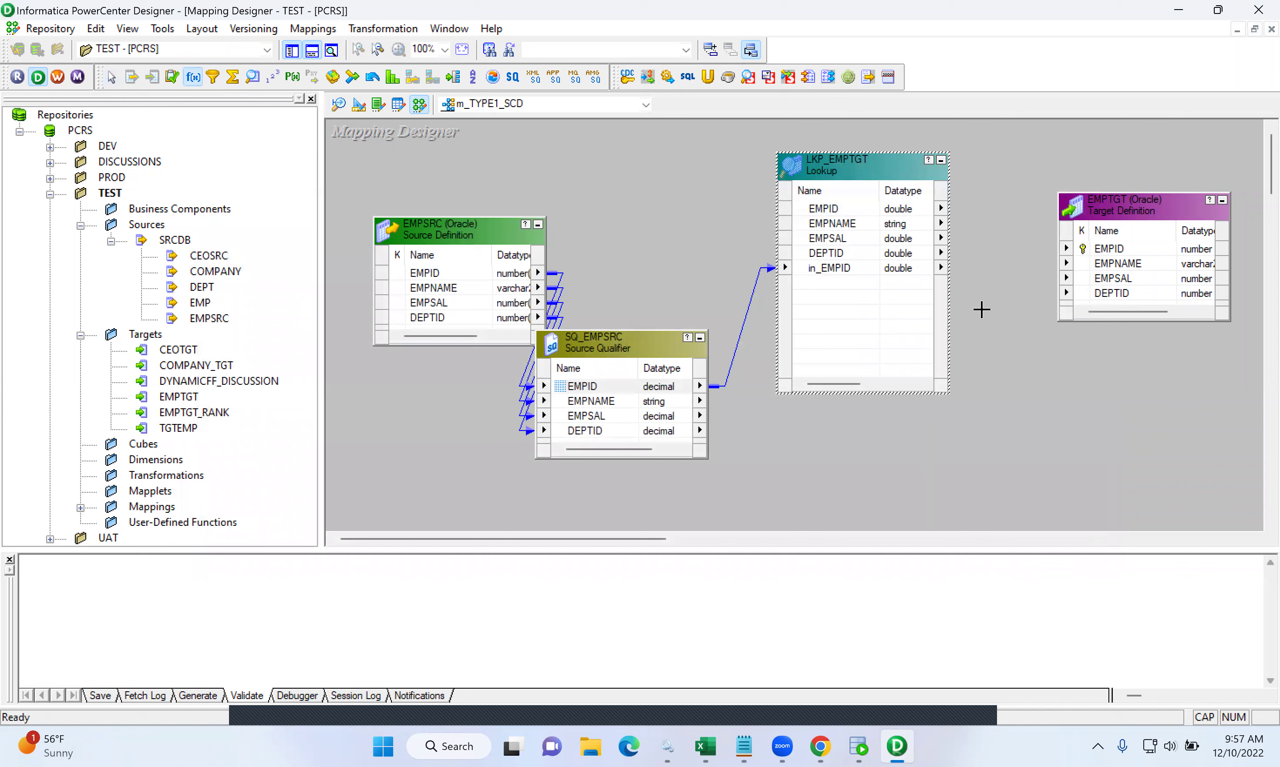
{"action": "left_click", "coordinate": [989, 246]}
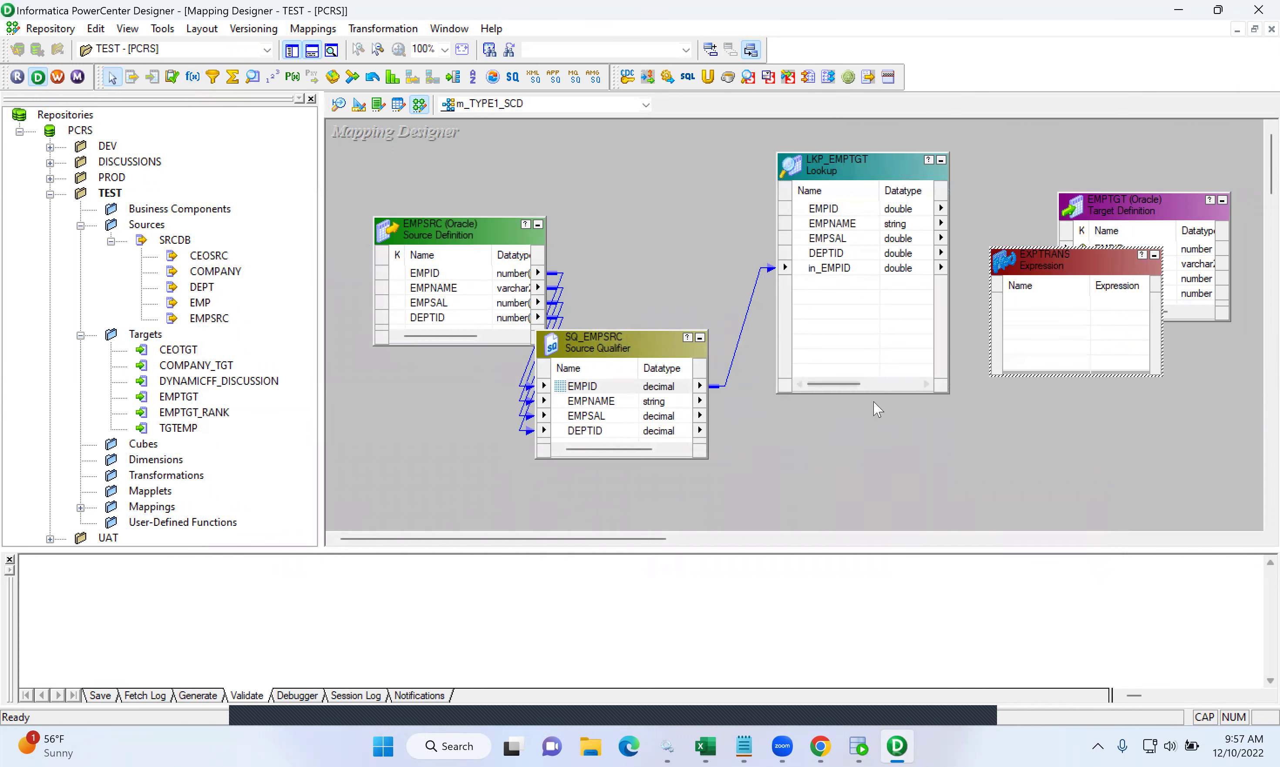
{"action": "left_click", "coordinate": [193, 77]}
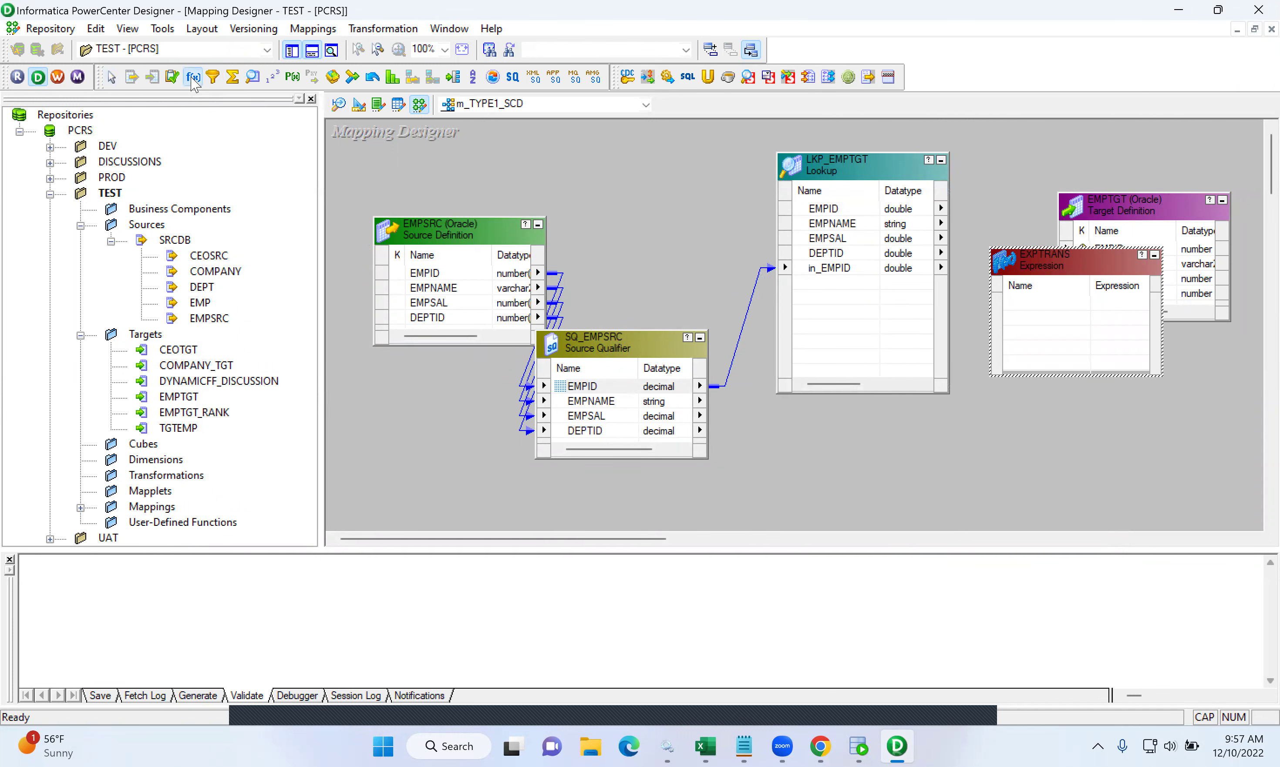
{"action": "left_click", "coordinate": [856, 446]}
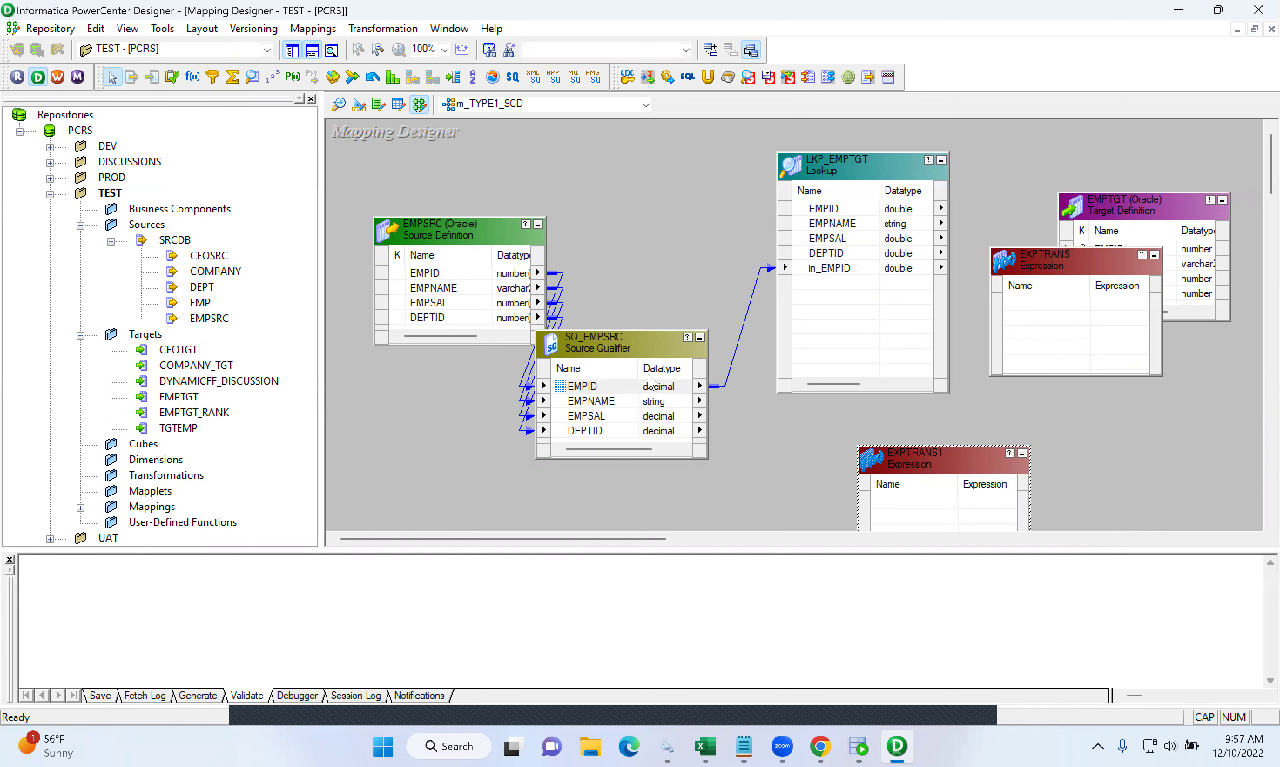
- Widen the canvas, move EMPTGT to the far right, and reposition EXPTRANS and EXPTRANS1
{"action": "left_click", "coordinate": [312, 50]}
{"action": "left_click", "coordinate": [292, 50]}
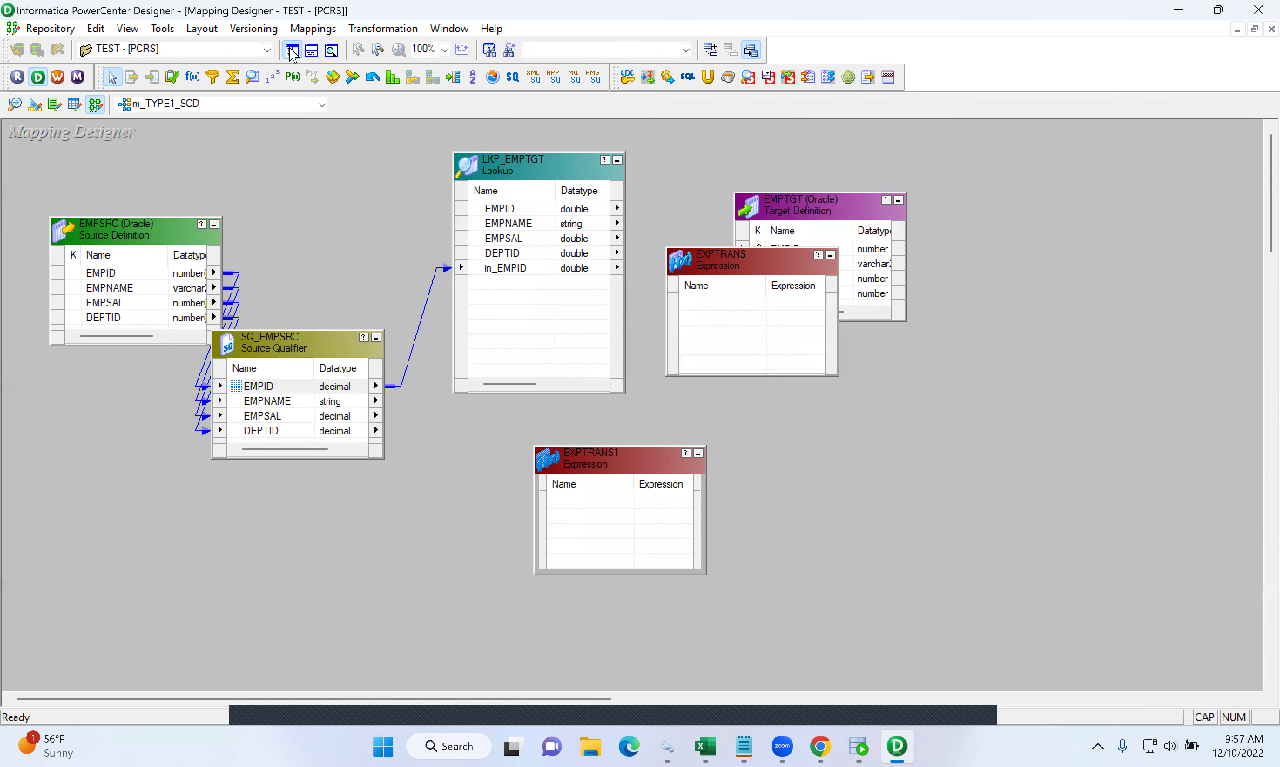
{"action": "left_click_drag", "start_coordinate": [834, 199], "coordinate": [1181, 206]}
{"action": "left_click_drag", "start_coordinate": [754, 257], "coordinate": [773, 185]}
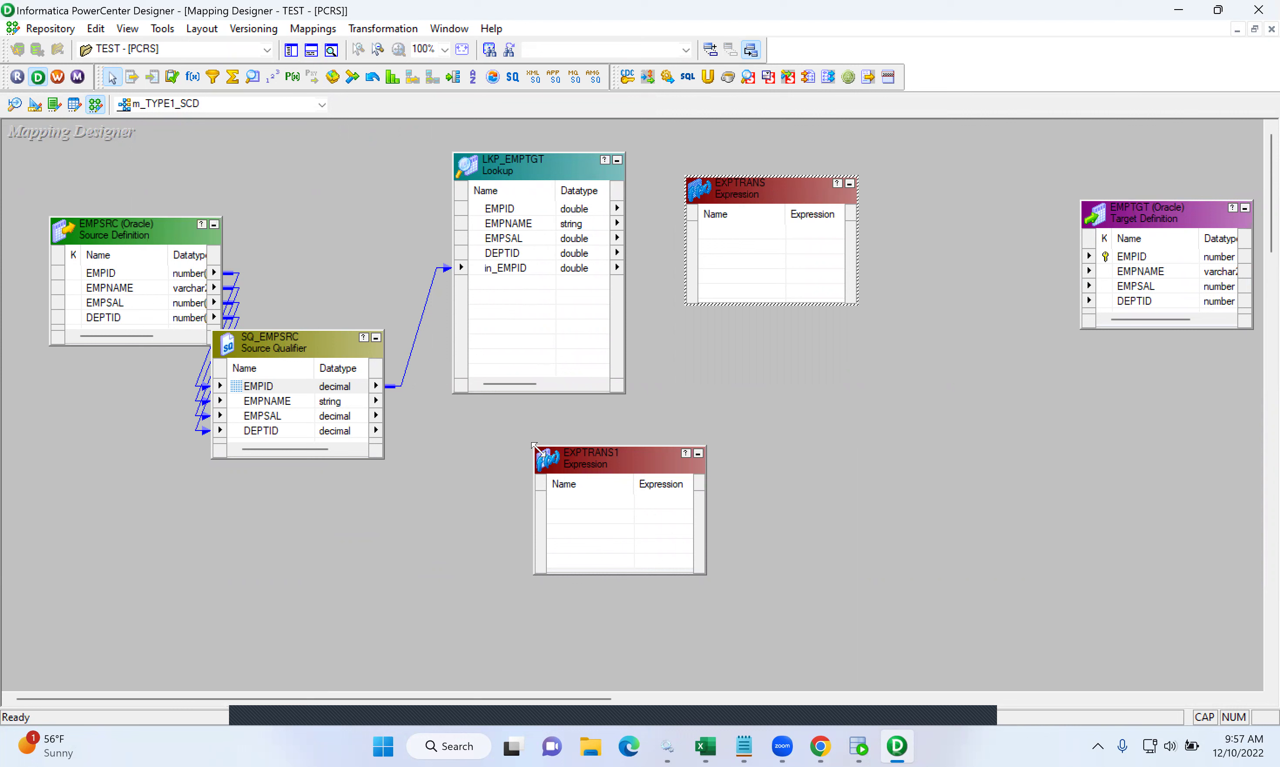
{"action": "left_click_drag", "start_coordinate": [534, 446], "coordinate": [502, 403]}
{"action": "left_click", "coordinate": [234, 386]}
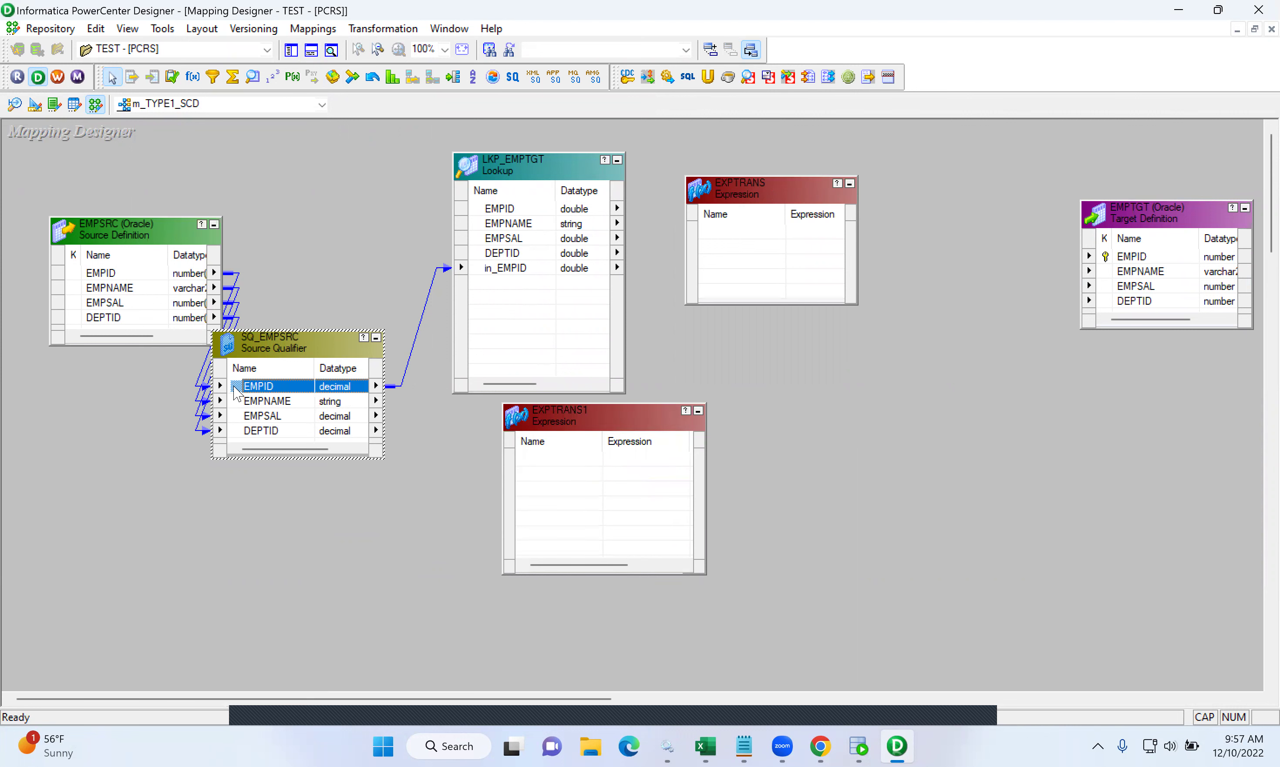
{"action": "key", "text": "Caps_Lock"}
{"action": "key", "text": "shift+Down"}
{"action": "key", "text": "shift+Down"}
{"action": "key", "text": "shift+Down"}
- Link the four SQ_EMPSRC ports into EXPTRANS1 and the four LKP_EMPTGT ports into EXPTRANS
{"action": "left_click_drag", "start_coordinate": [236, 393], "coordinate": [581, 488]}
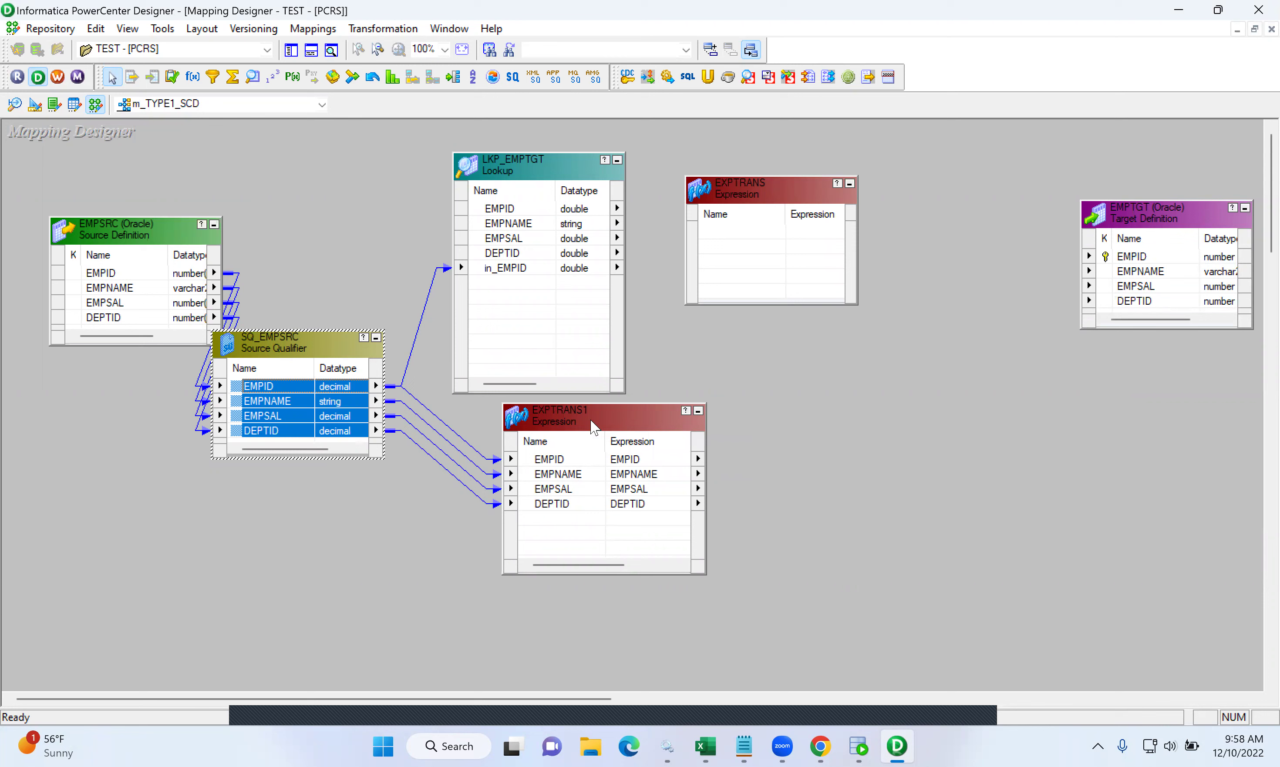
{"action": "left_click", "coordinate": [507, 210]}
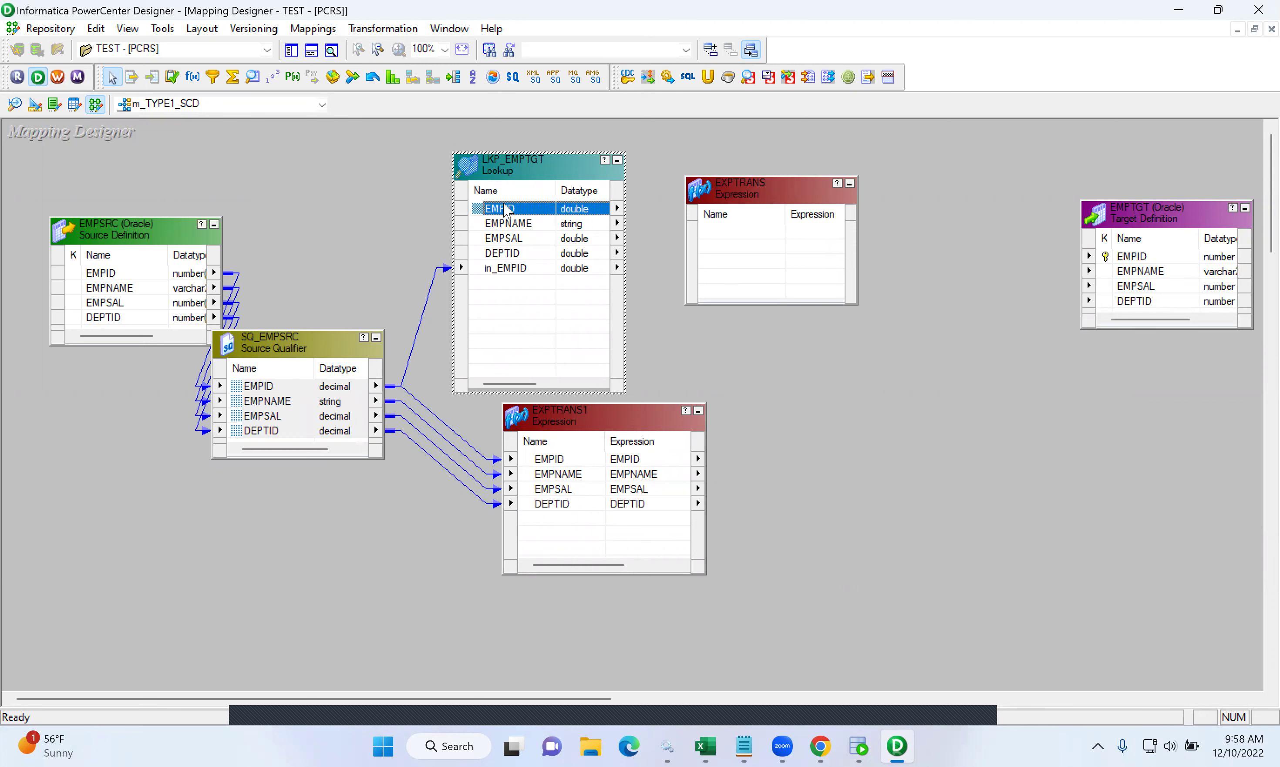
{"action": "key", "text": "shift+Down"}
{"action": "key", "text": "shift+Down"}
{"action": "key", "text": "shift+Down"}
{"action": "left_click_drag", "start_coordinate": [492, 210], "coordinate": [764, 263]}
{"action": "double_click", "coordinate": [602, 410]}
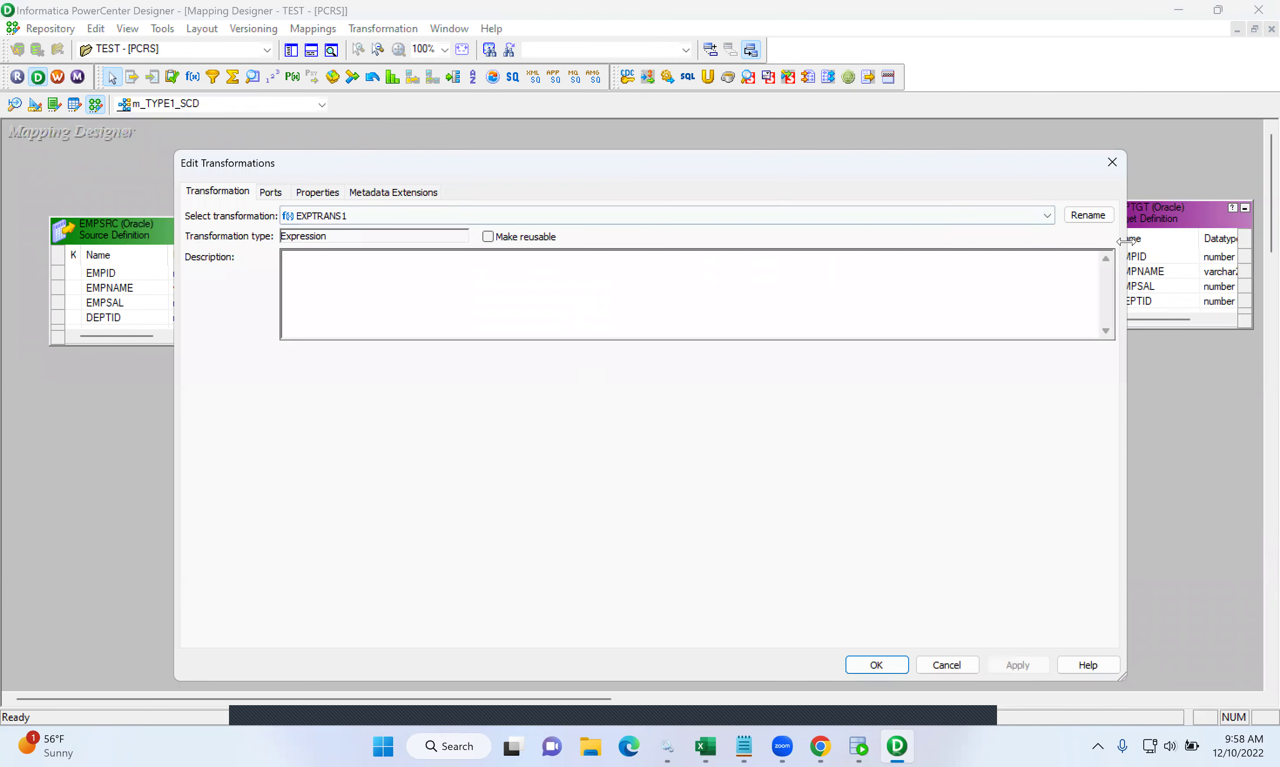
- Rename EXPTRANS1 to EXPTRANs_MD5SRC and apply the change
{"action": "left_click", "coordinate": [1090, 215]}
{"action": "left_click", "coordinate": [610, 431]}
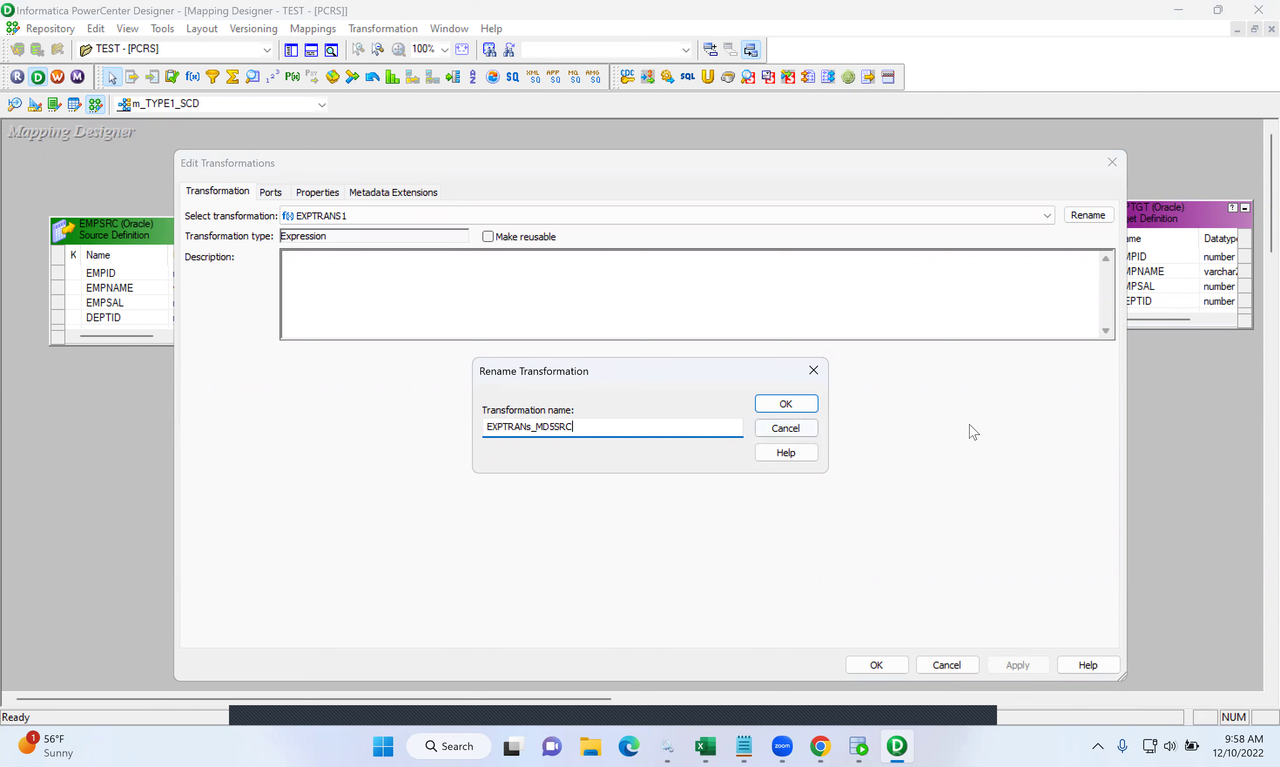
{"action": "left_click", "coordinate": [805, 405]}
{"action": "left_click", "coordinate": [1008, 667]}
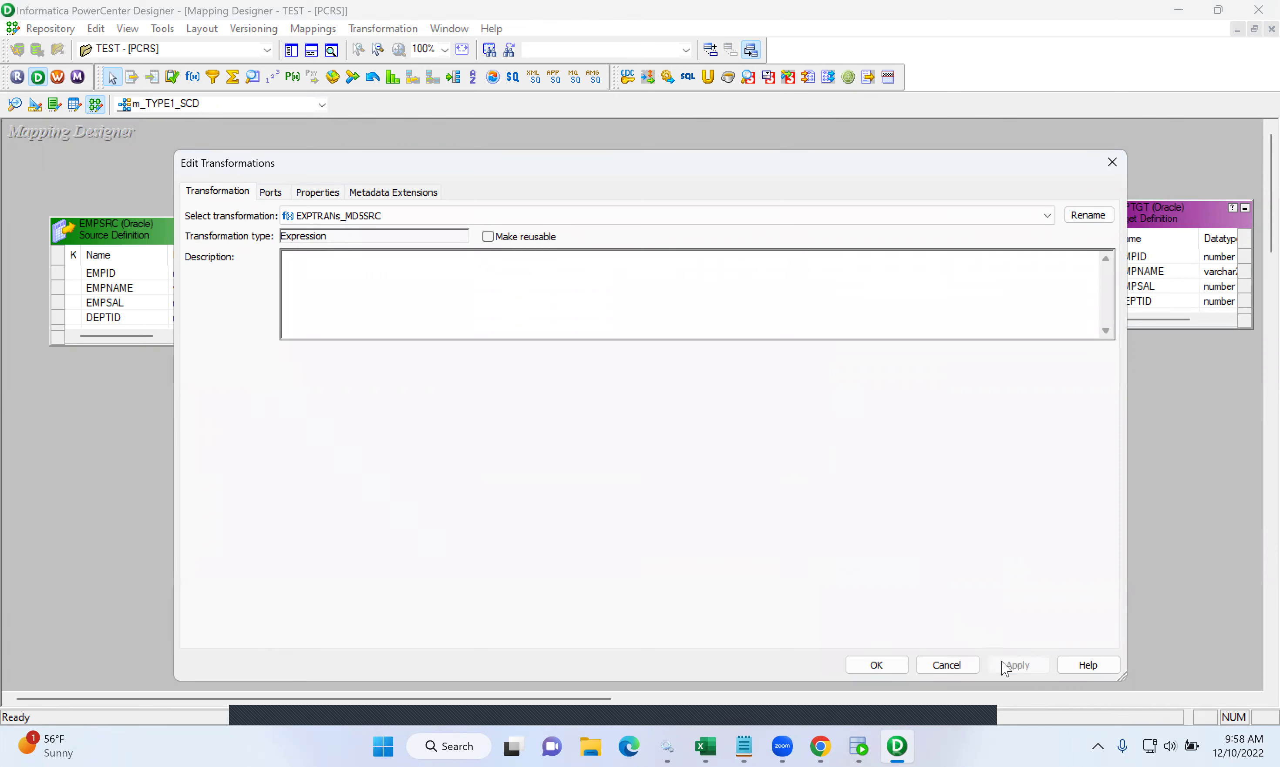
{"action": "left_click", "coordinate": [888, 666]}
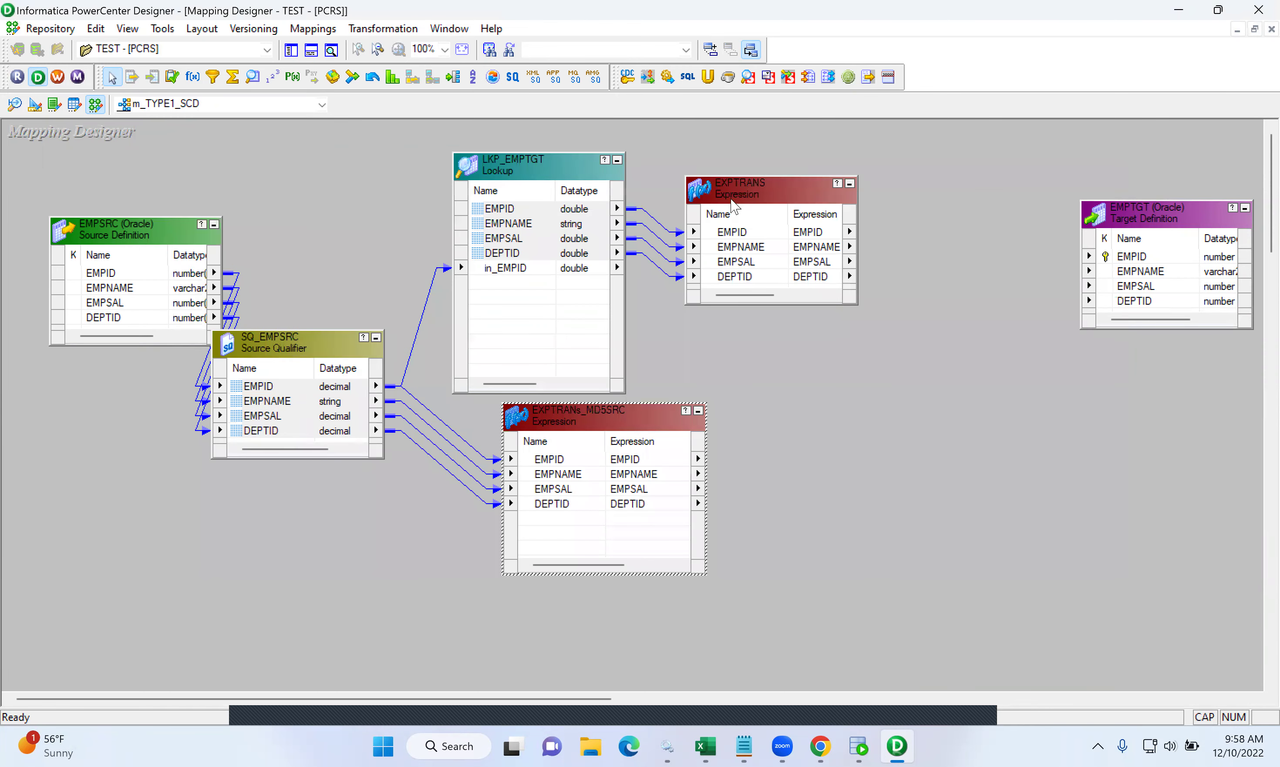
- Rename EXPTRANS to EXPTRANS_MD5TGT and apply the change
{"action": "double_click", "coordinate": [743, 190]}
{"action": "left_click", "coordinate": [1089, 215]}
{"action": "left_click", "coordinate": [558, 429]}
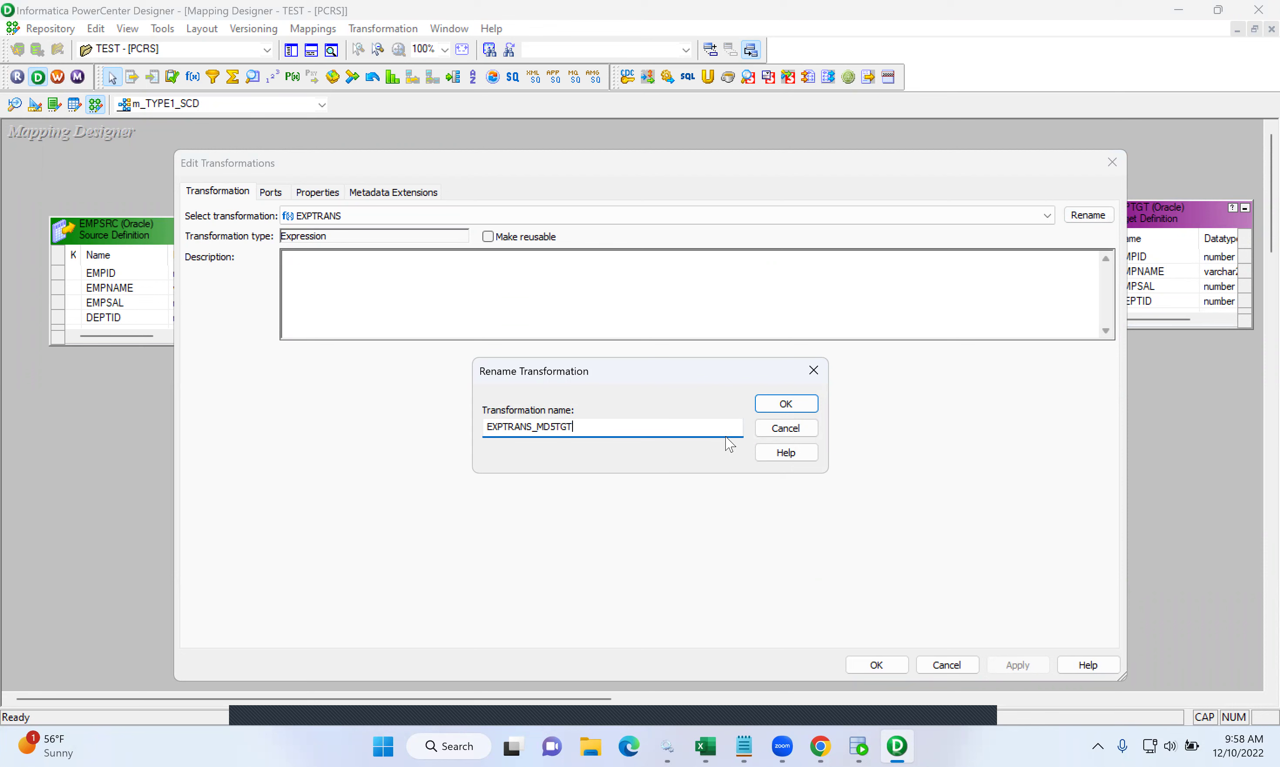
{"action": "left_click", "coordinate": [780, 405]}
{"action": "left_click", "coordinate": [1017, 664]}
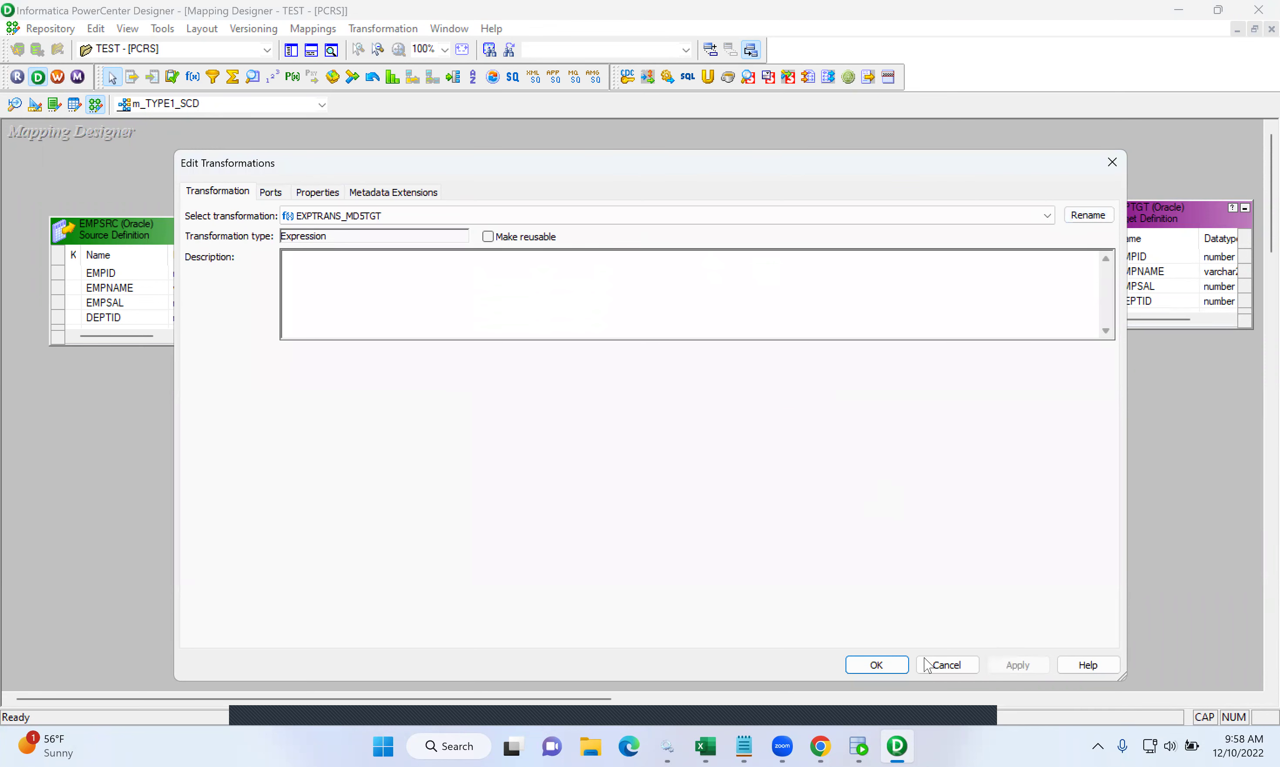
{"action": "left_click", "coordinate": [881, 668]}
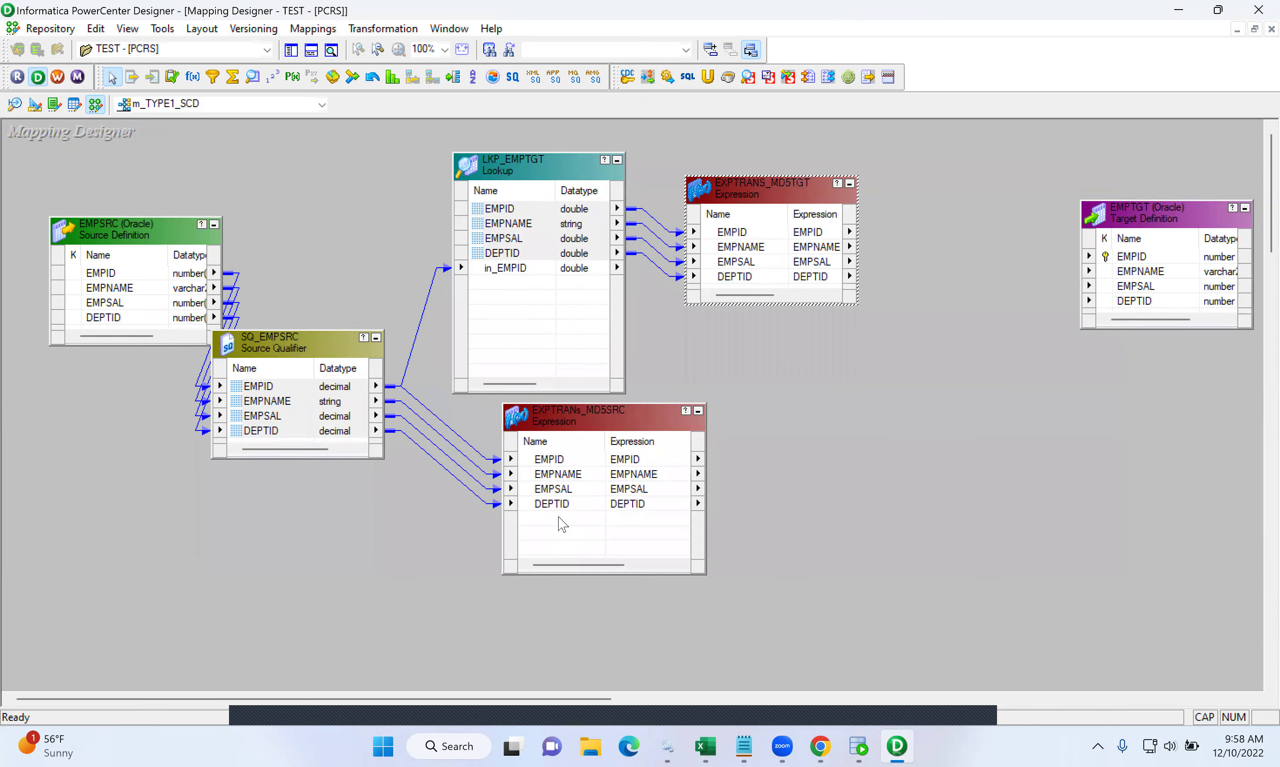
{"action": "double_click", "coordinate": [560, 523]}
- Add an output-only port MD5SRC with precision 1000 after DEPTID
{"action": "left_click", "coordinate": [343, 319]}
{"action": "left_click", "coordinate": [986, 239]}
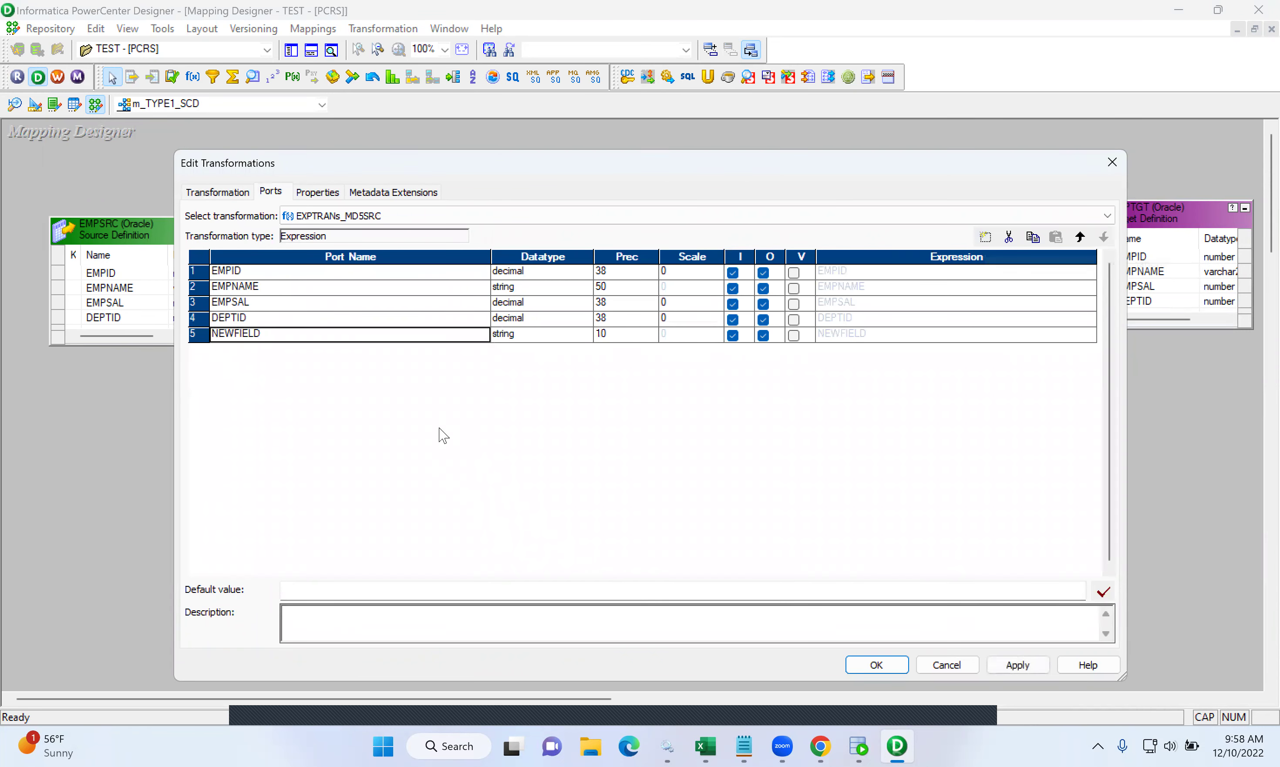
{"action": "left_click", "coordinate": [263, 331]}
{"action": "left_click_drag", "start_coordinate": [273, 340], "coordinate": [164, 347]}
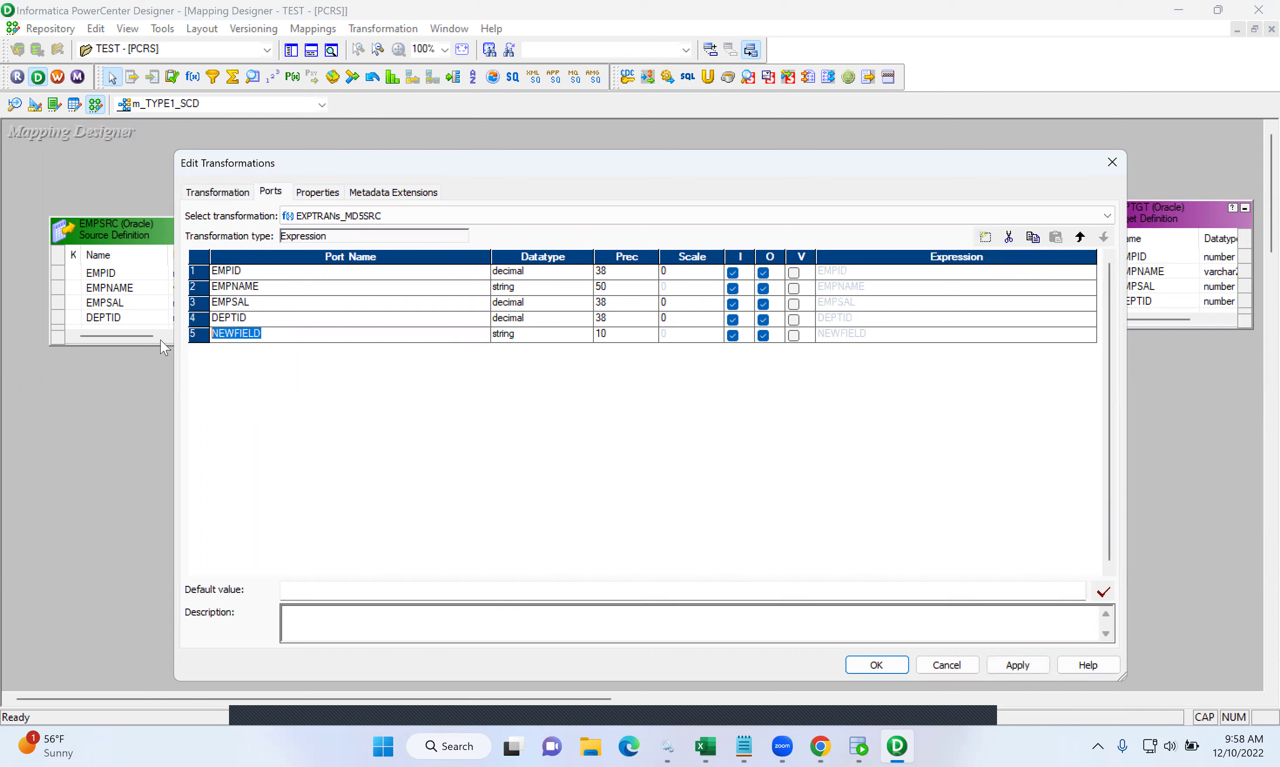
{"action": "type", "text": "MD5SRC"}
{"action": "left_click", "coordinate": [608, 334]}
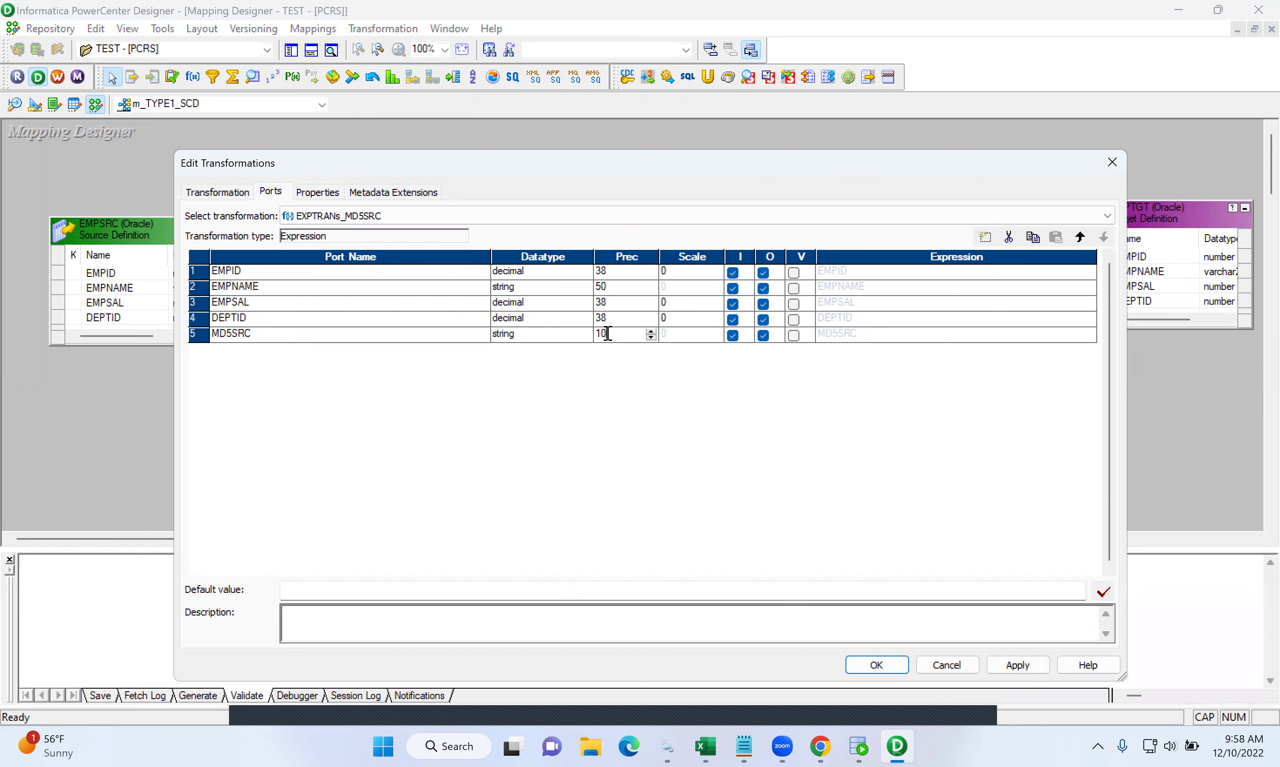
{"action": "left_click", "coordinate": [731, 336]}
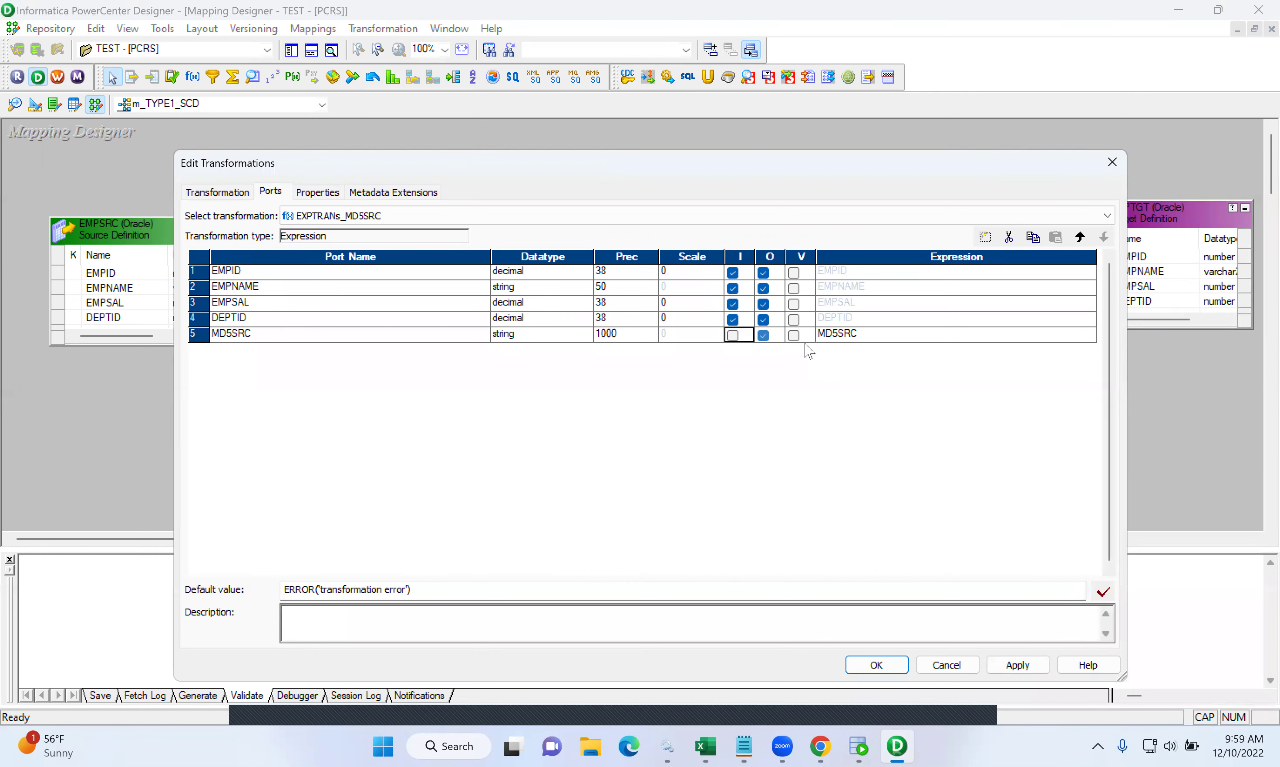
- Clear MD5SRC's default expression and insert the MD5 function from All Functions
{"action": "left_click", "coordinate": [895, 335]}
{"action": "left_click", "coordinate": [1089, 335]}
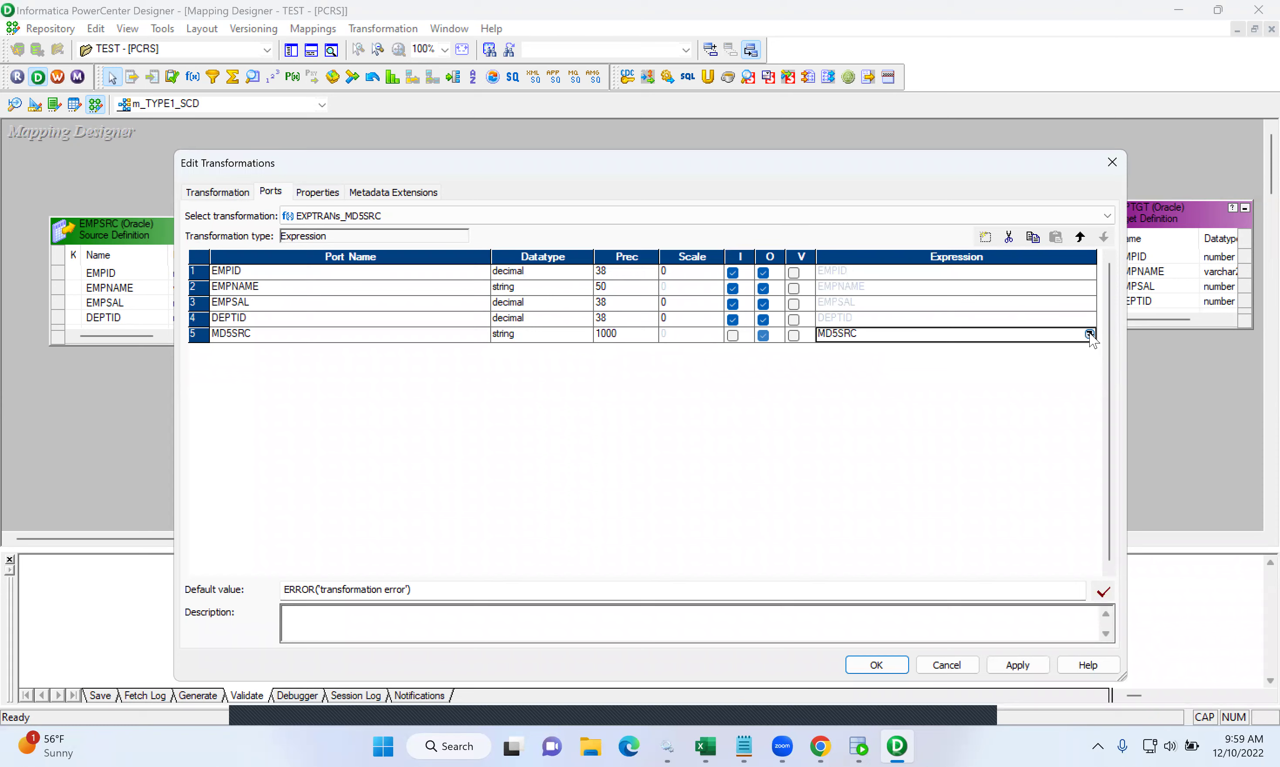
{"action": "key", "text": "ctrl+a"}
{"action": "key", "text": "Delete"}
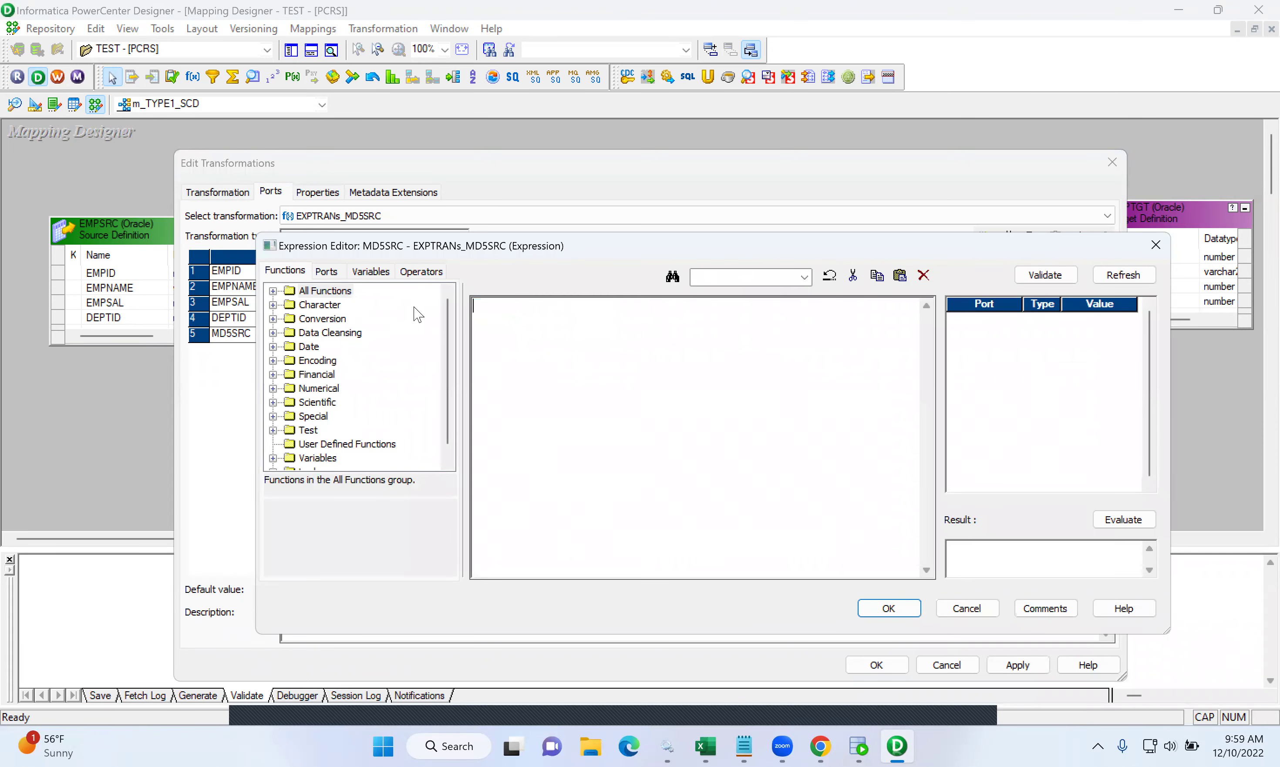
{"action": "type", "text": "MD5"}
{"action": "key", "text": "BackSpace"}
{"action": "left_click", "coordinate": [272, 289]}
{"action": "left_click", "coordinate": [272, 292]}
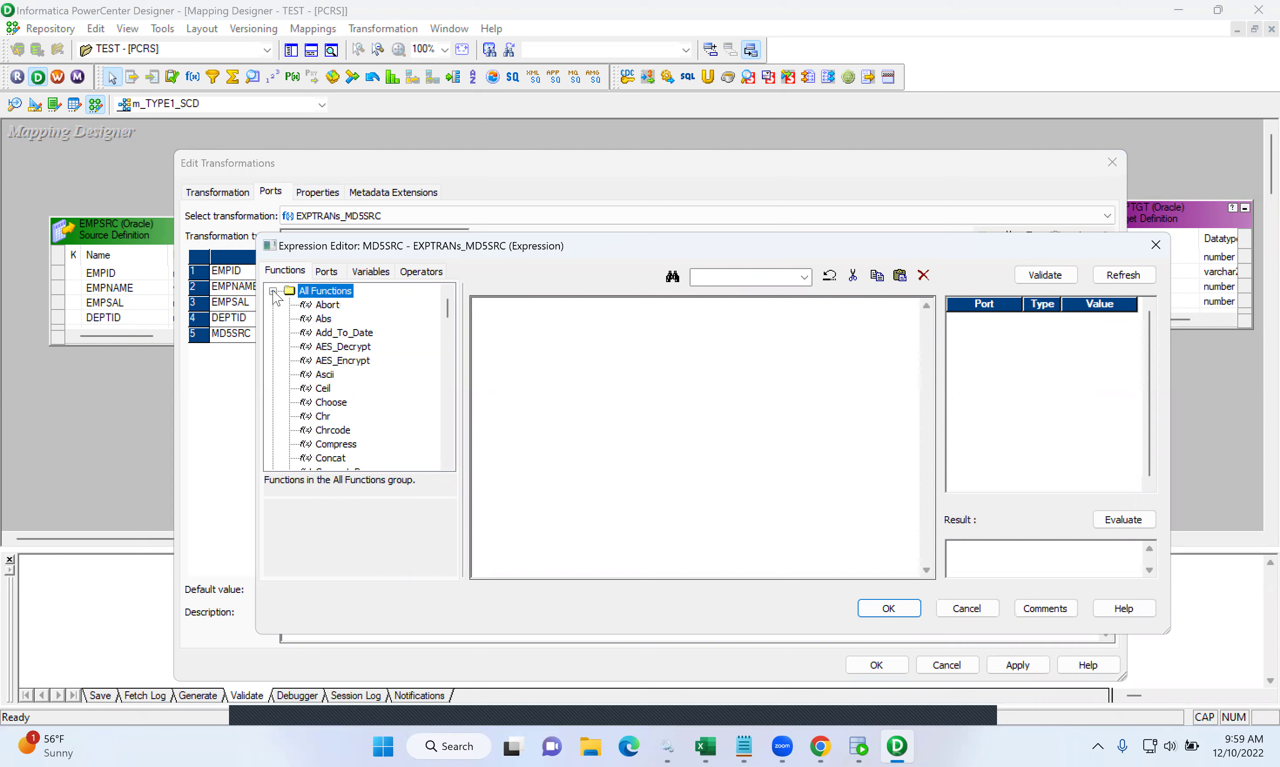
{"action": "scroll", "coordinate": [341, 410], "scroll_direction": "down", "scroll_amount": 10}
{"action": "scroll", "coordinate": [340, 411], "scroll_direction": "down", "scroll_amount": 3}
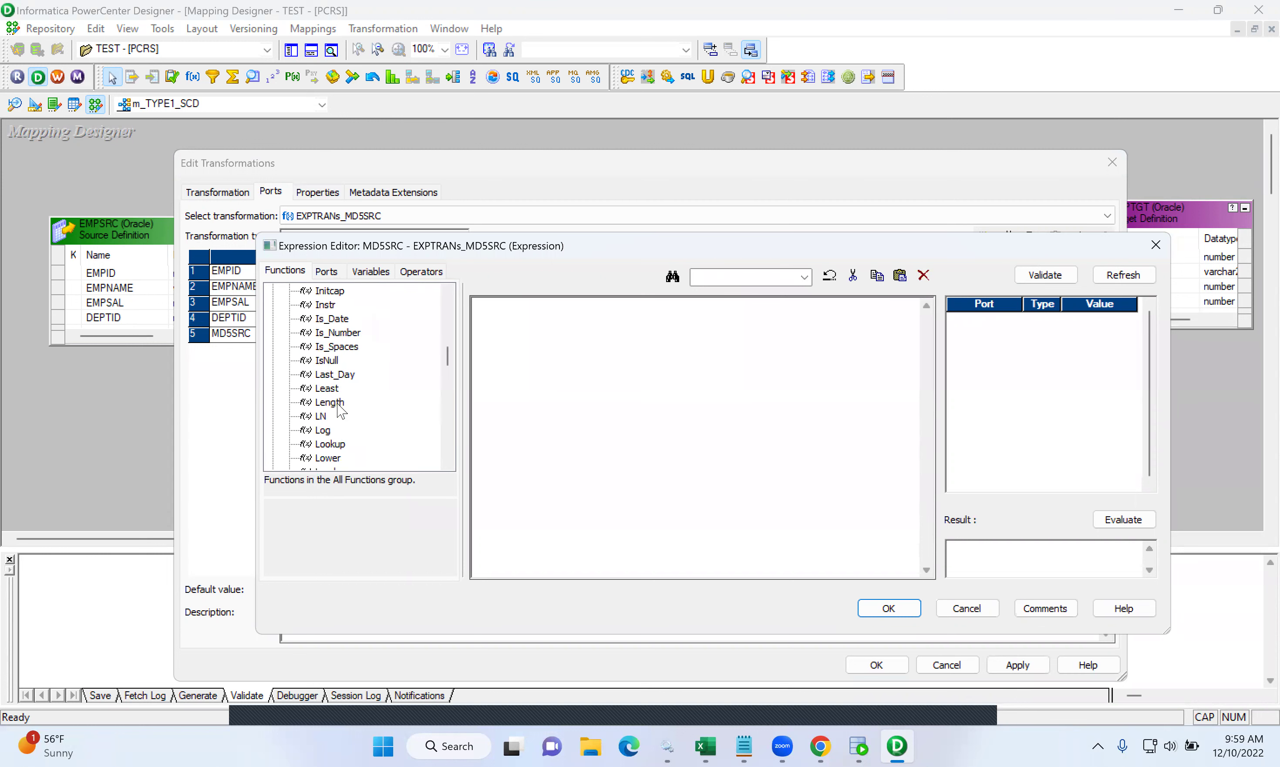
{"action": "scroll", "coordinate": [341, 410], "scroll_direction": "down", "scroll_amount": 3}
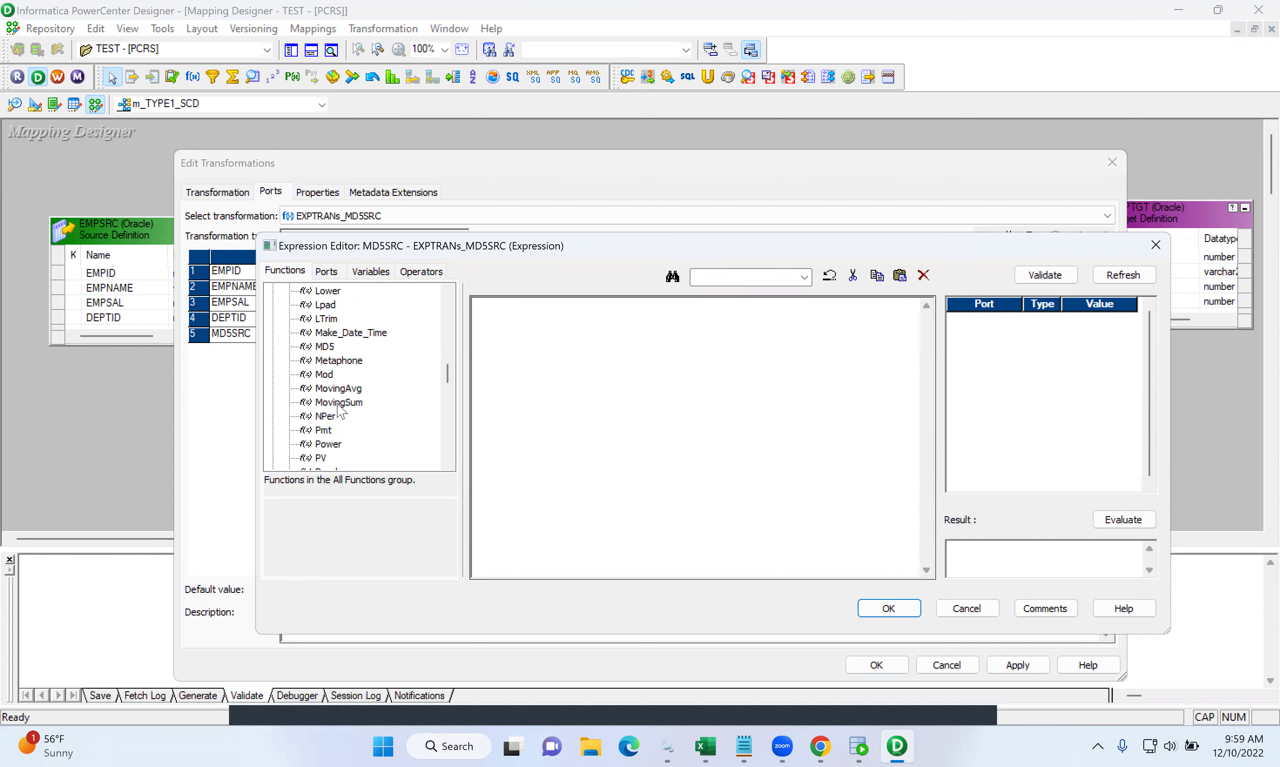
{"action": "double_click", "coordinate": [325, 346]}
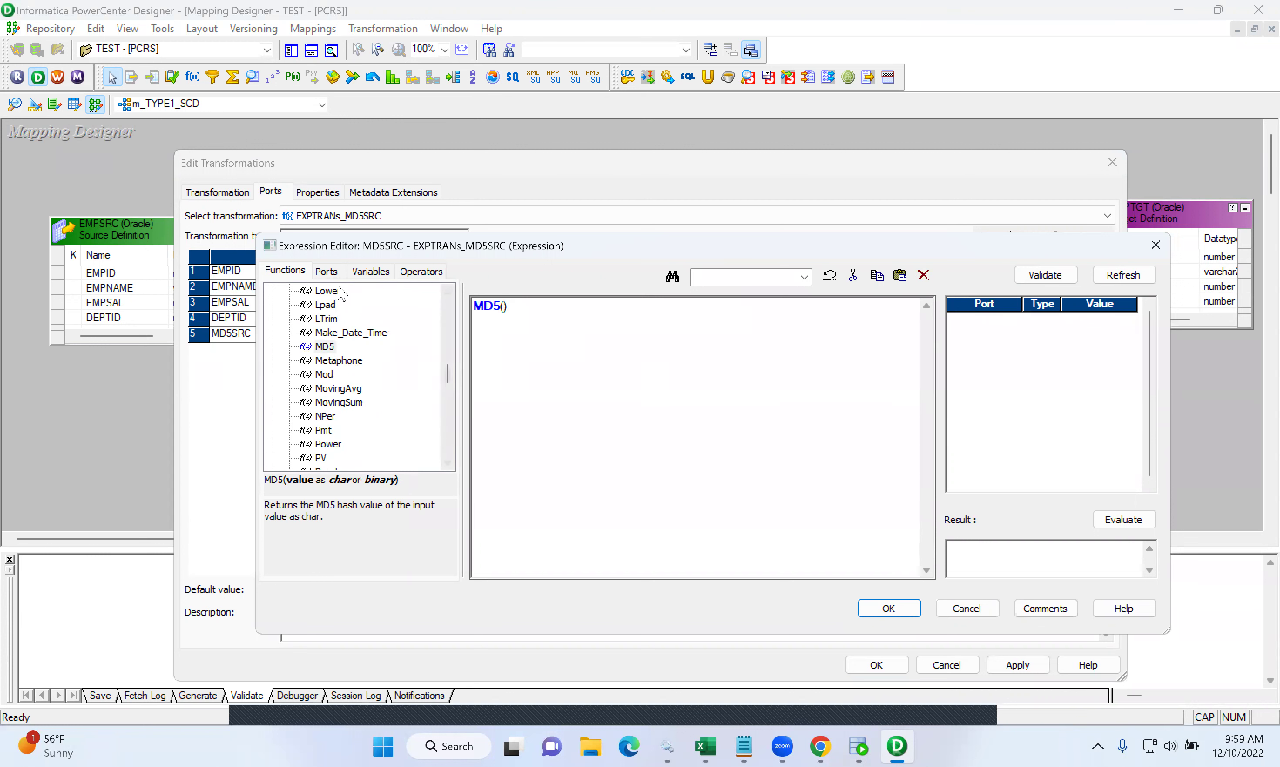
- Fill the MD5 call with EMPNAME||EMPSAL||DEPTID from the port list
{"action": "left_click", "coordinate": [326, 271]}
{"action": "double_click", "coordinate": [336, 319]}
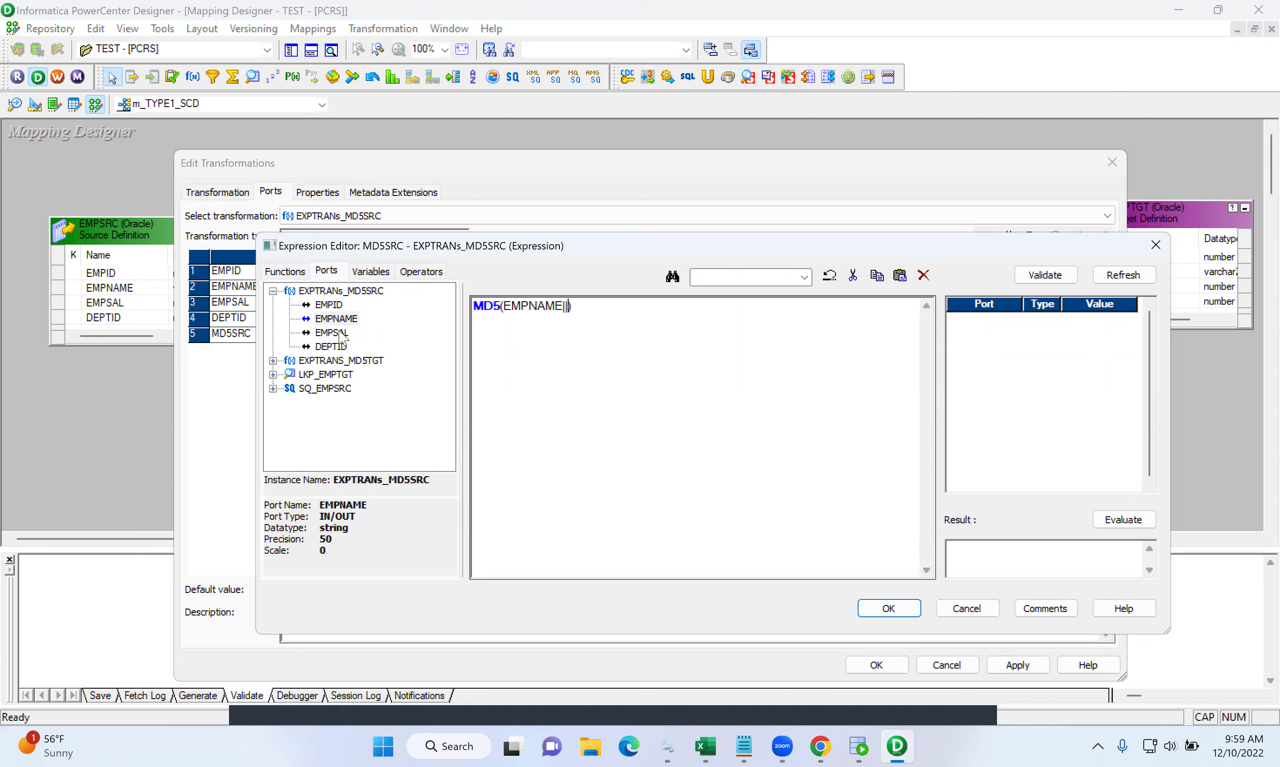
{"action": "left_click", "coordinate": [342, 334]}
{"action": "double_click", "coordinate": [336, 336]}
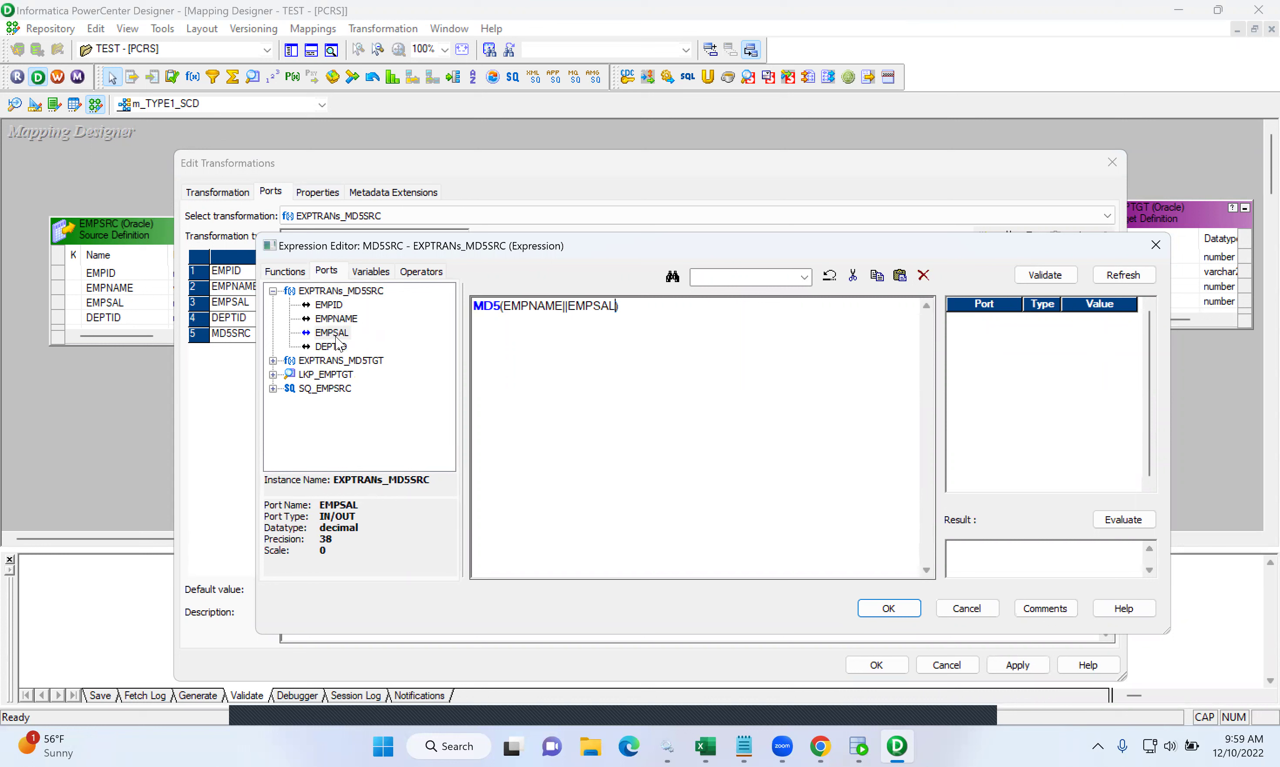
{"action": "type", "text": "||"}
{"action": "double_click", "coordinate": [338, 347]}
- Validate MD5(EMPNAME||EMPSAL||DEPTID), accept it and apply the port changes
{"action": "left_click", "coordinate": [1045, 275]}
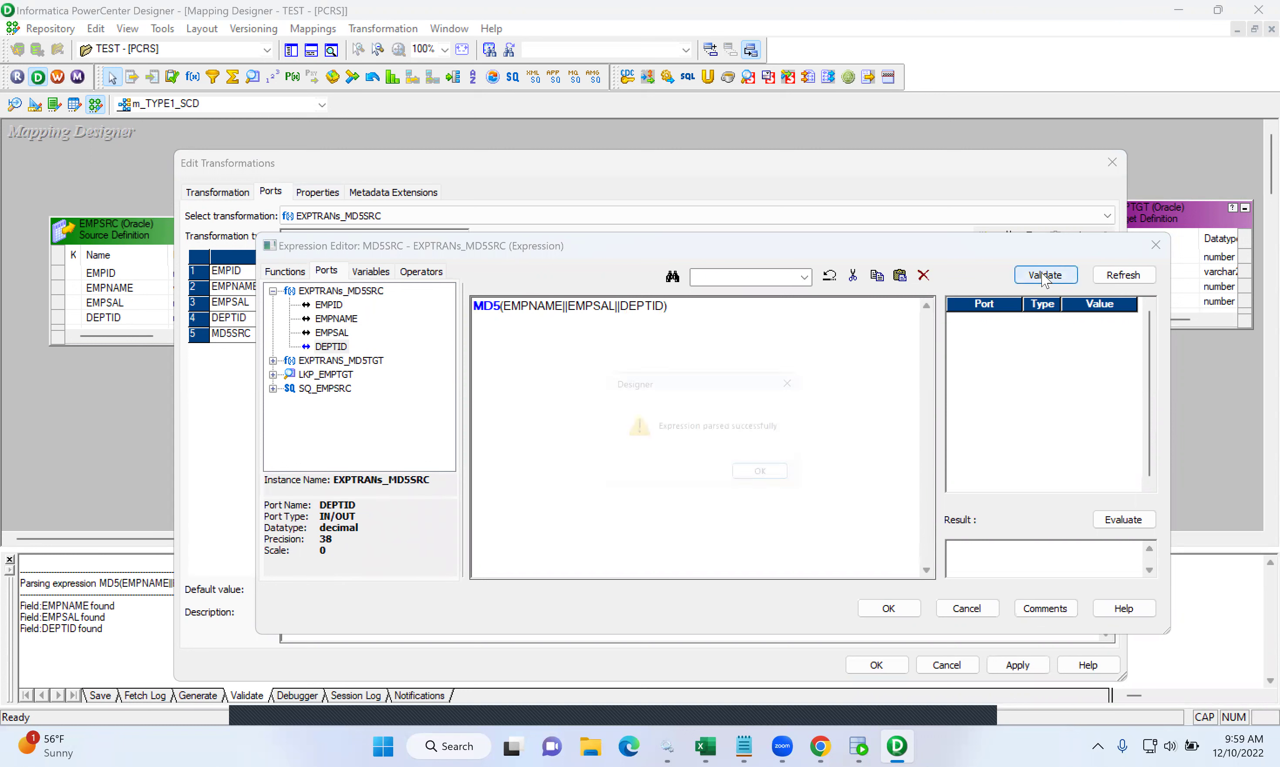
{"action": "left_click", "coordinate": [780, 477]}
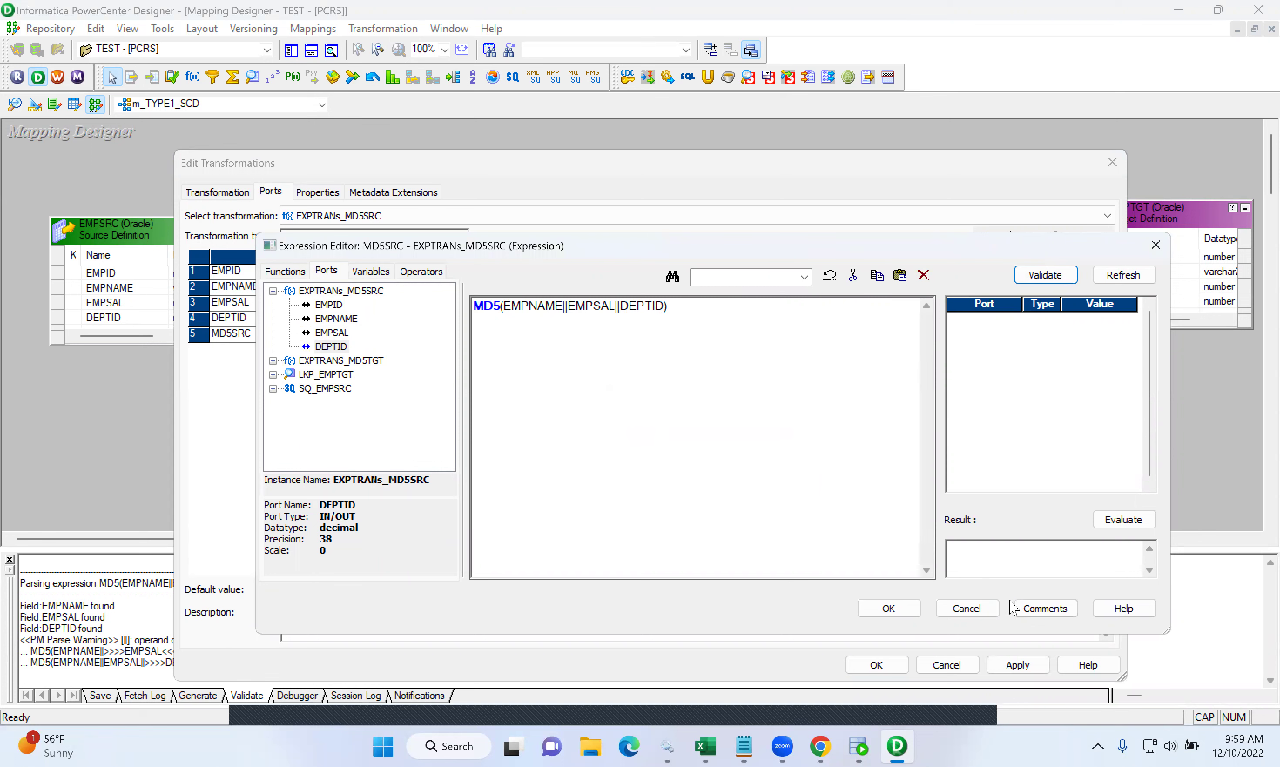
{"action": "left_click", "coordinate": [887, 608]}
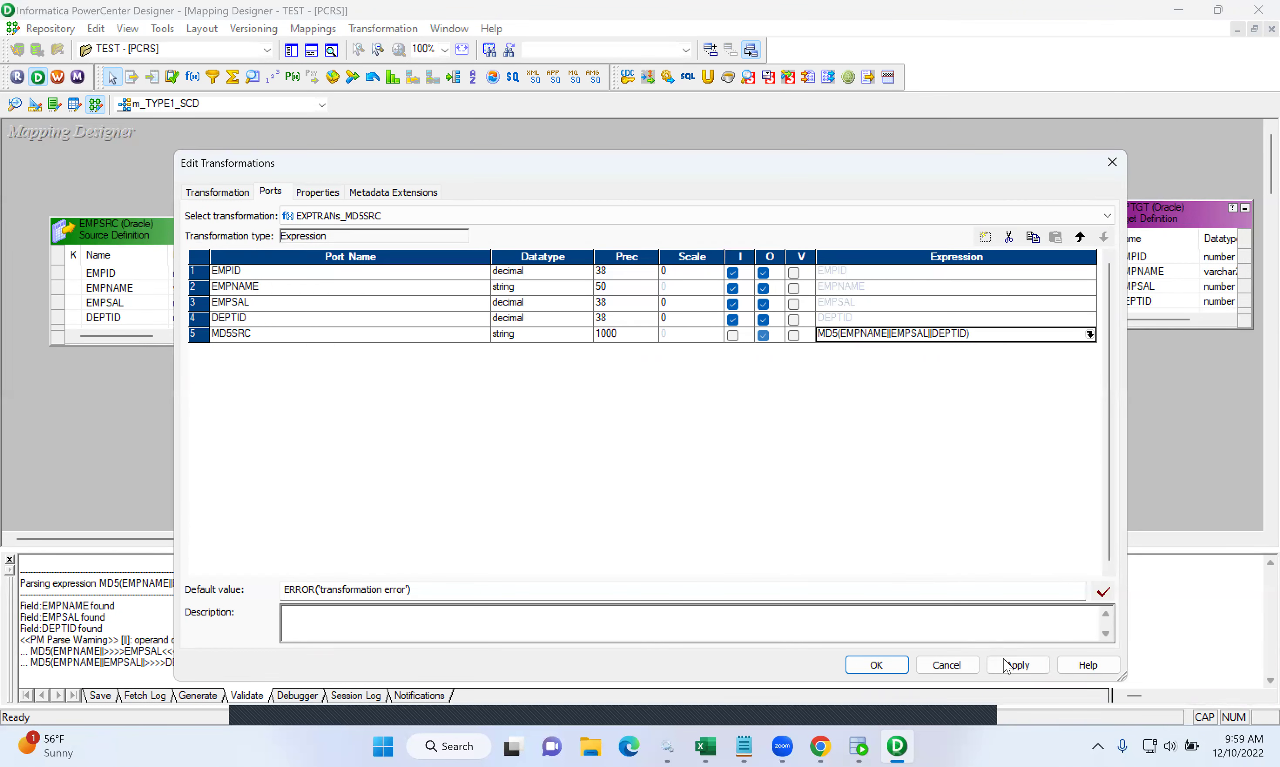
{"action": "left_click", "coordinate": [1014, 666]}
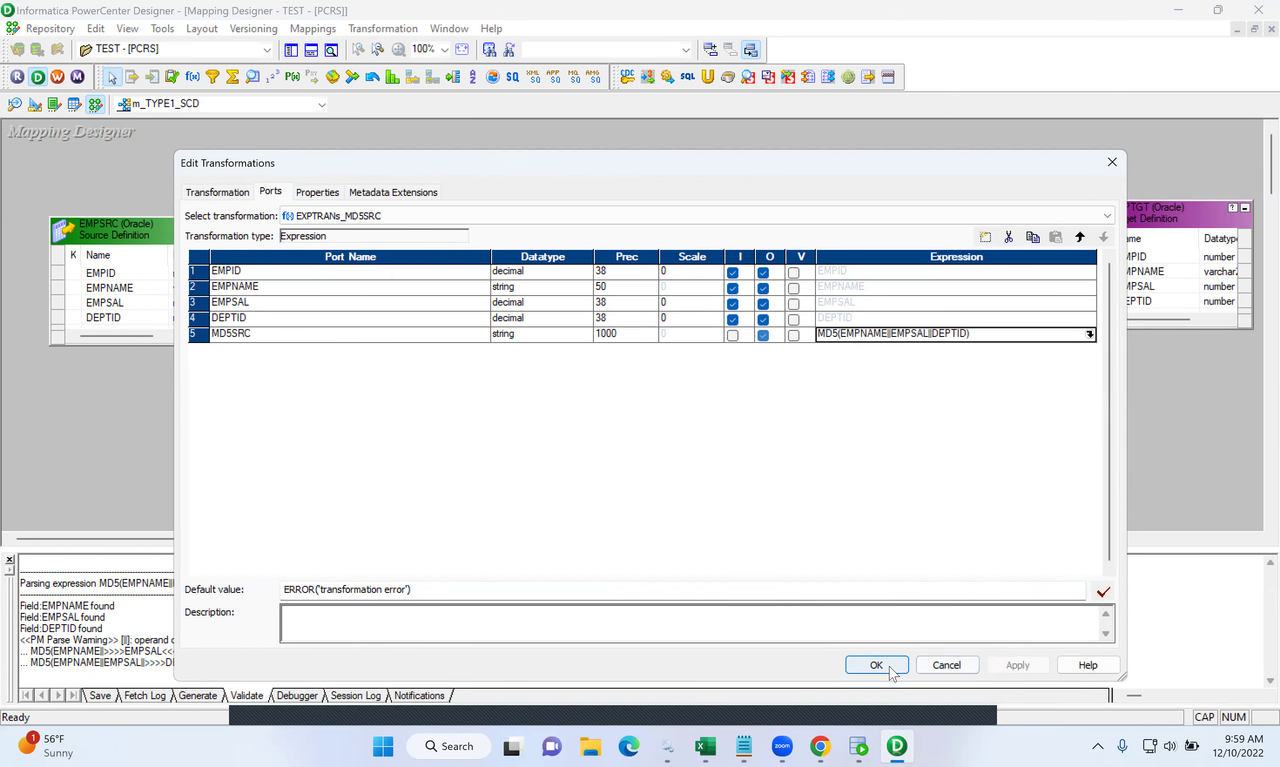
{"action": "left_click", "coordinate": [877, 666]}
- In EXPTRANS_MD5TGT, add an output-only port MD5TGT after DEPTID
{"action": "double_click", "coordinate": [789, 183]}
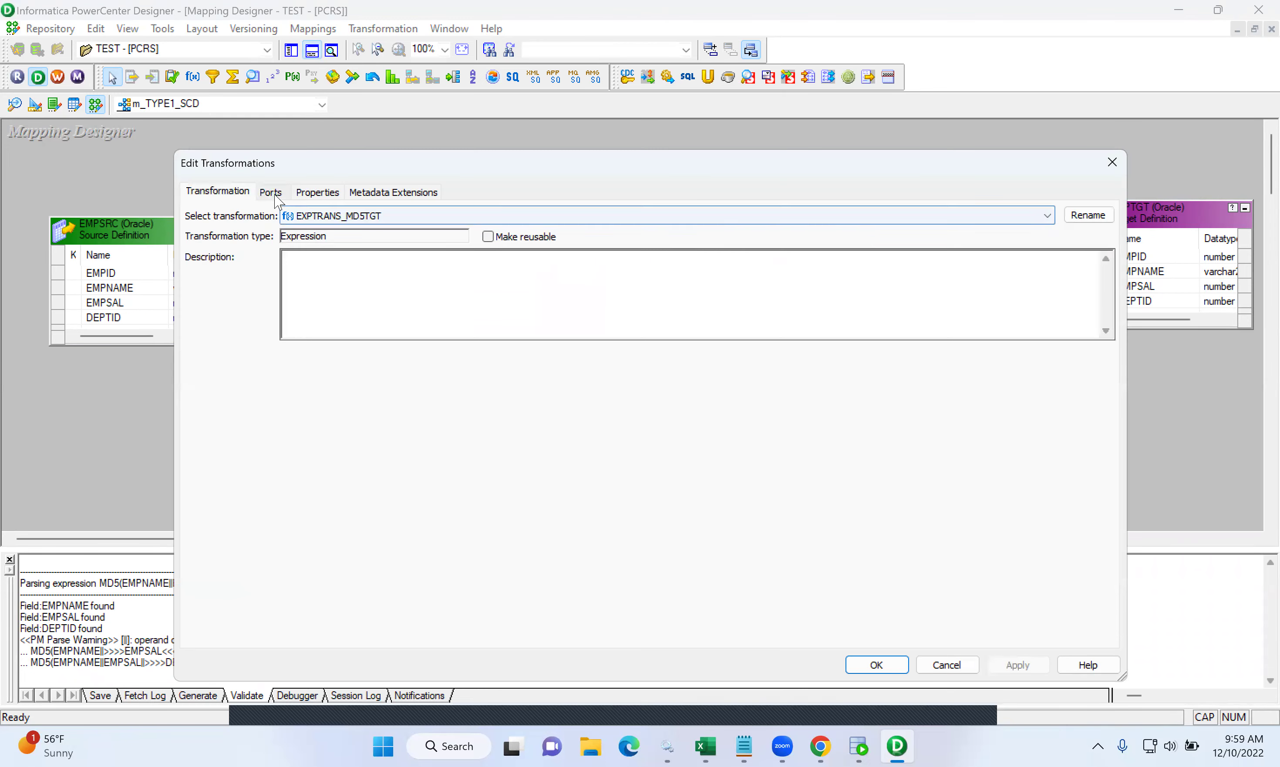
{"action": "left_click", "coordinate": [271, 192]}
{"action": "left_click", "coordinate": [294, 319]}
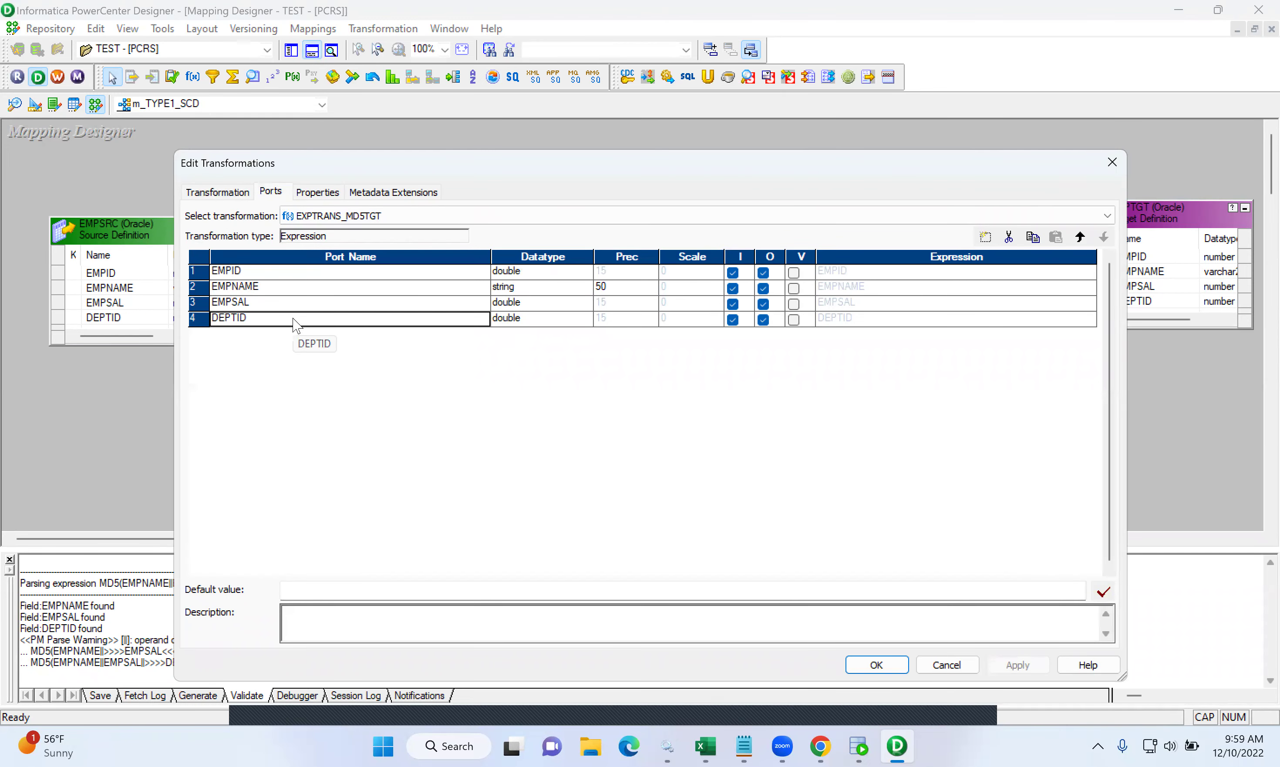
{"action": "left_click", "coordinate": [985, 238]}
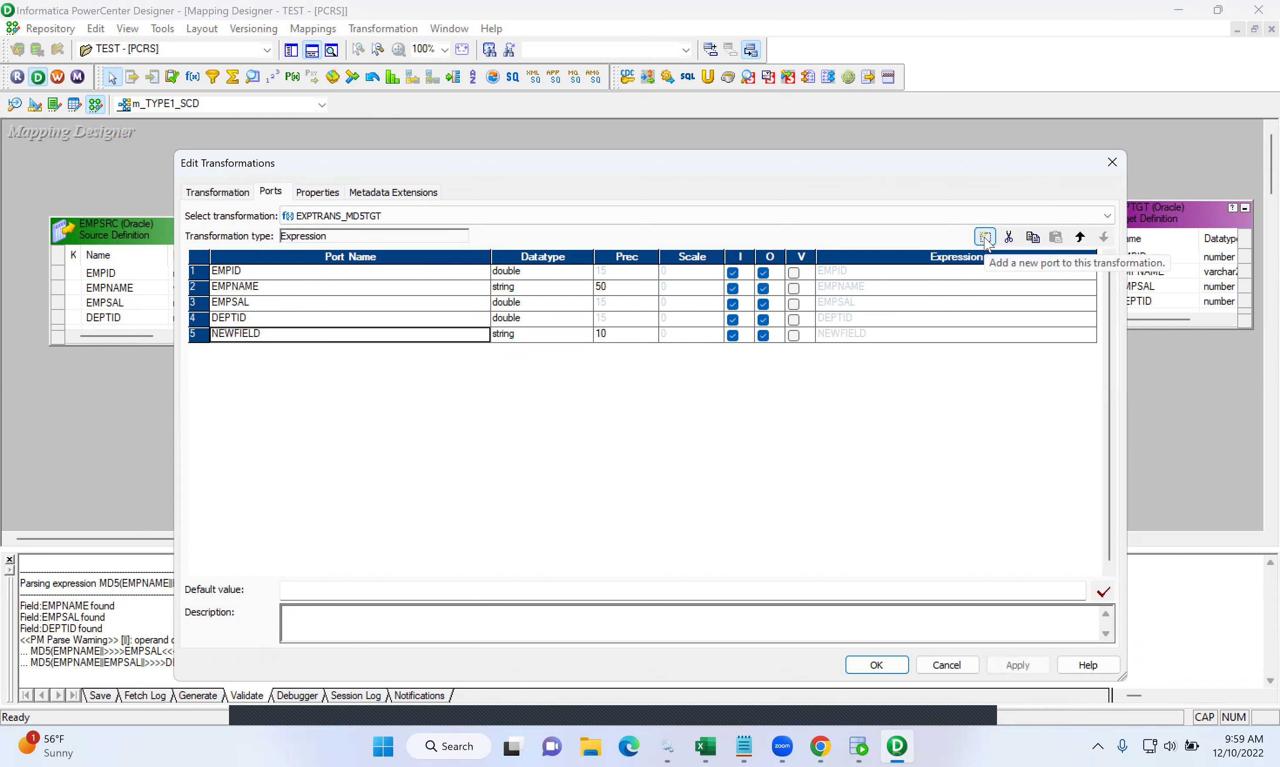
{"action": "left_click", "coordinate": [282, 337]}
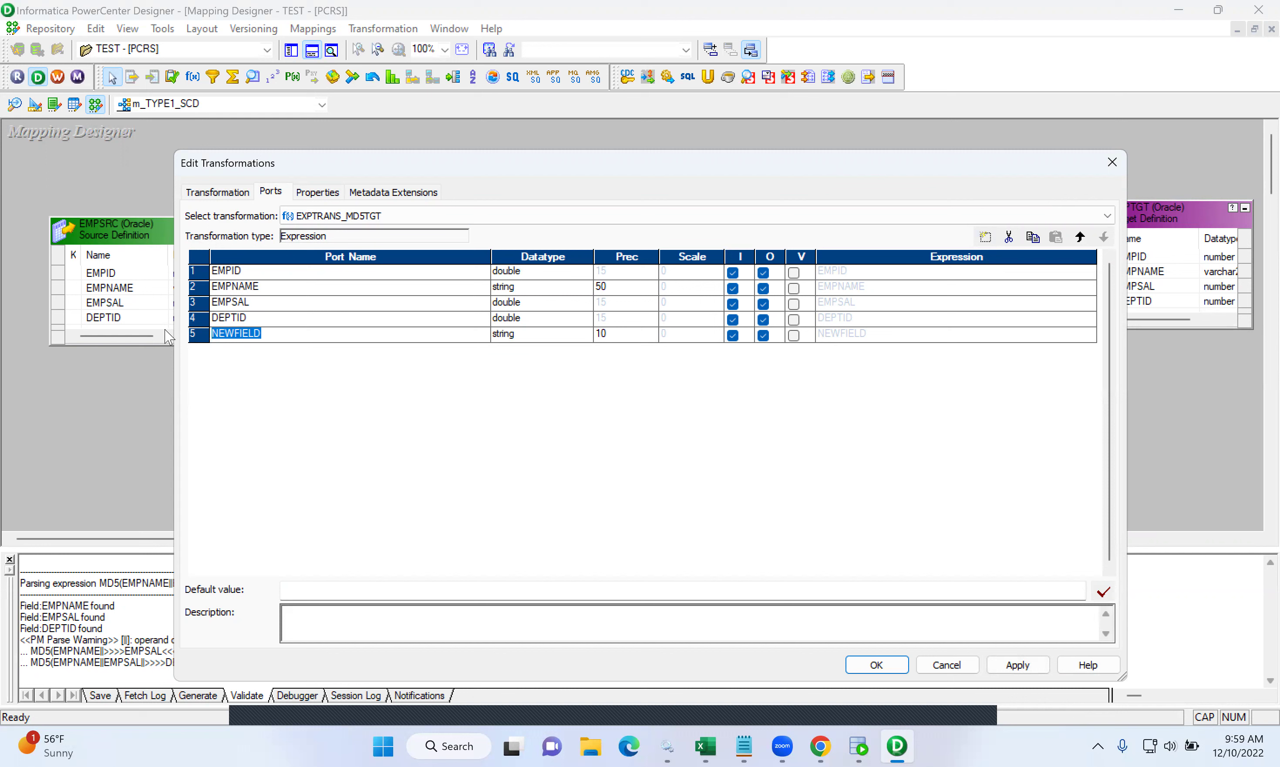
{"action": "type", "text": "MD5TGT"}
{"action": "left_click", "coordinate": [605, 337]}
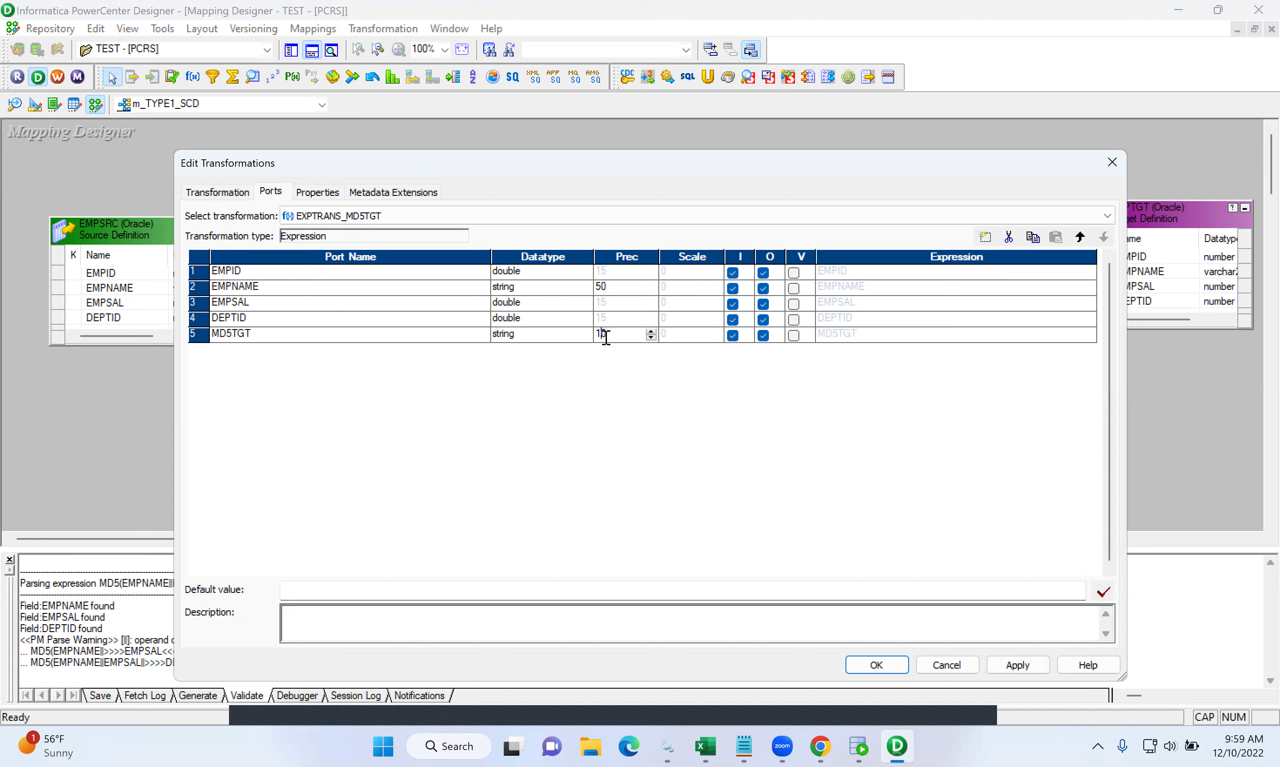
{"action": "left_click", "coordinate": [734, 336]}
- Replace MD5TGT's default expression with MD5(EMPNAME||EMPSAL||DEPTID)
{"action": "left_click", "coordinate": [863, 335]}
{"action": "left_click", "coordinate": [1090, 337]}
{"action": "left_click_drag", "start_coordinate": [671, 327], "coordinate": [410, 319]}
{"action": "key", "text": "Delete"}
{"action": "type", "text": "MD5"}
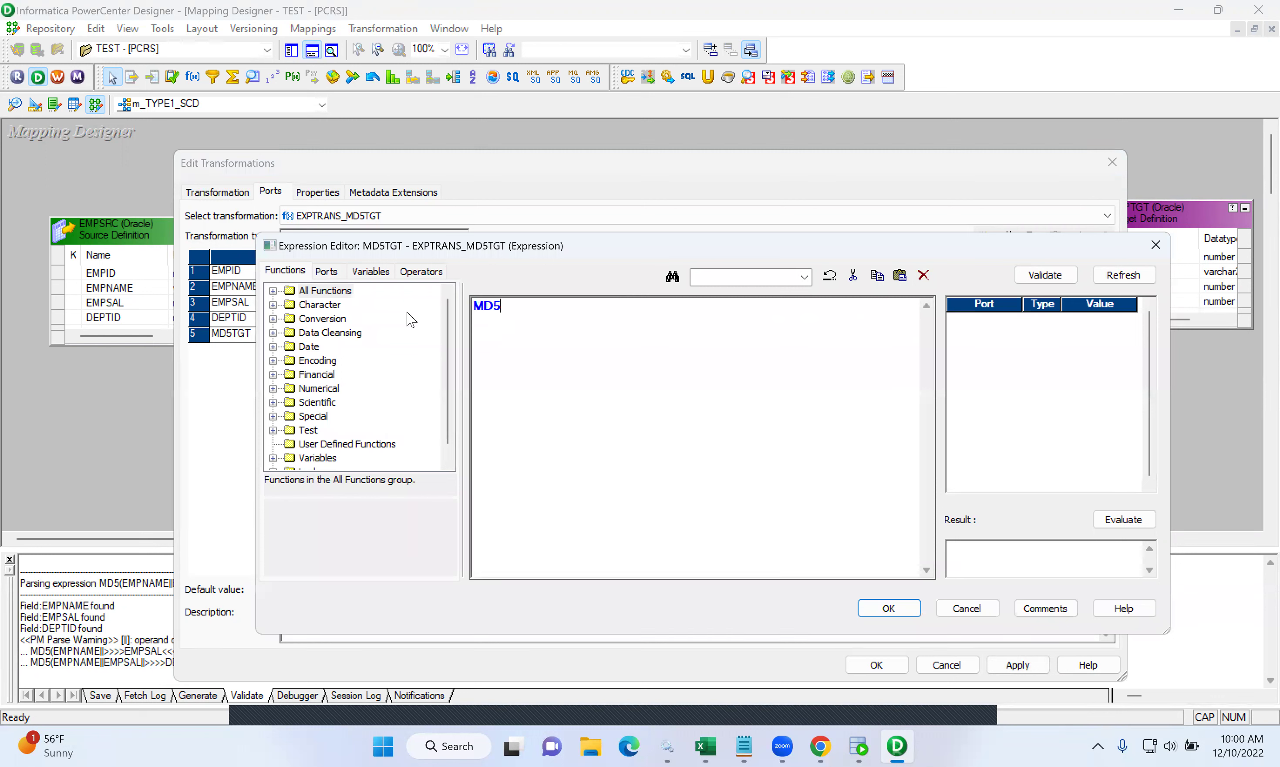
{"action": "type", "text": "(EMPNAME||EMPS"}
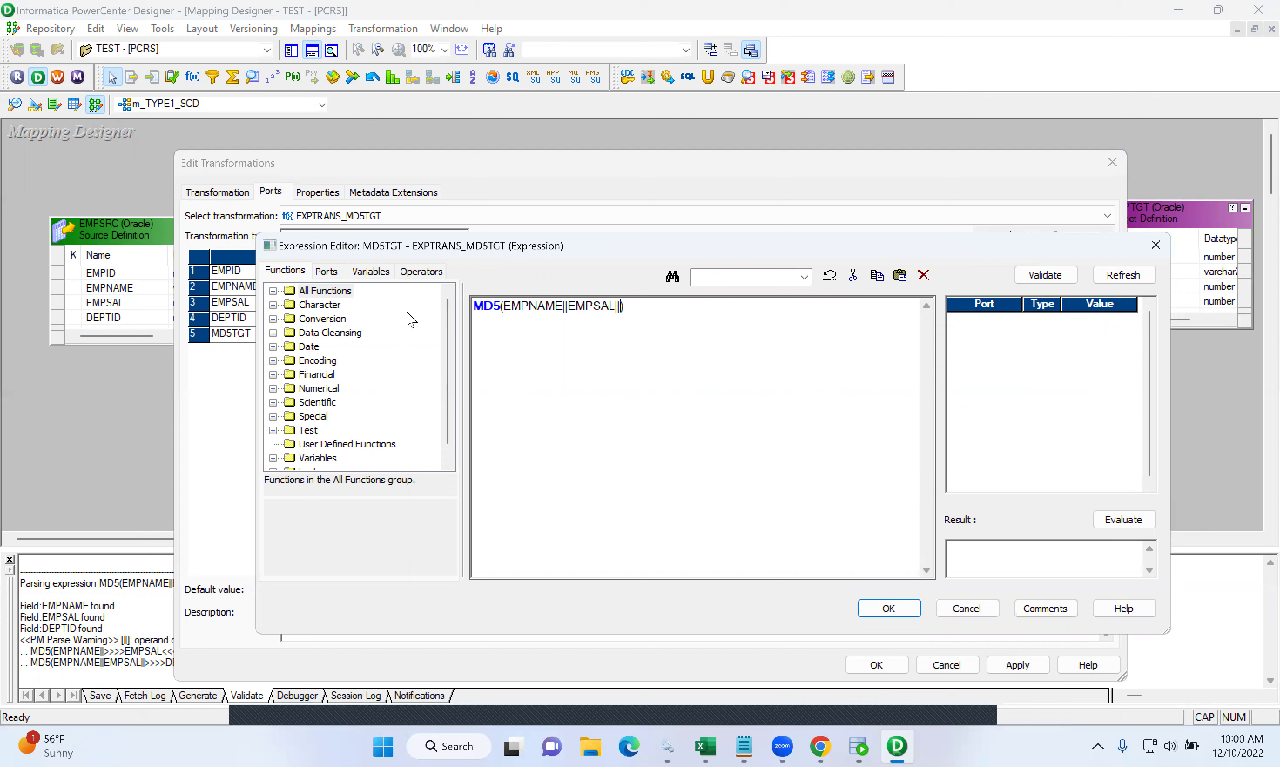
{"action": "type", "text": "AL||DEPTID"}
{"action": "left_click", "coordinate": [333, 271]}
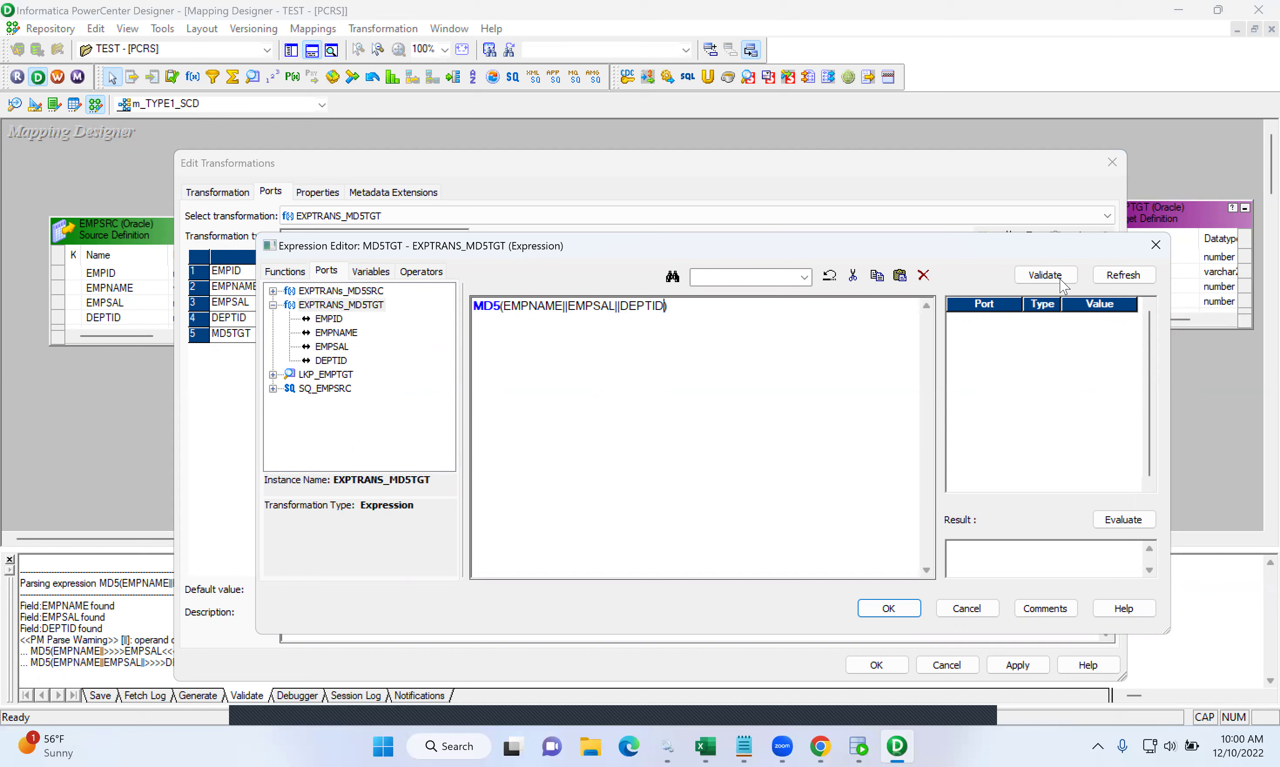
- Validate the MD5TGT expression and confirm both dialogs with OK
{"action": "left_click", "coordinate": [1045, 275]}
{"action": "left_click", "coordinate": [753, 481]}
{"action": "left_click", "coordinate": [888, 609]}
{"action": "left_click", "coordinate": [876, 666]}
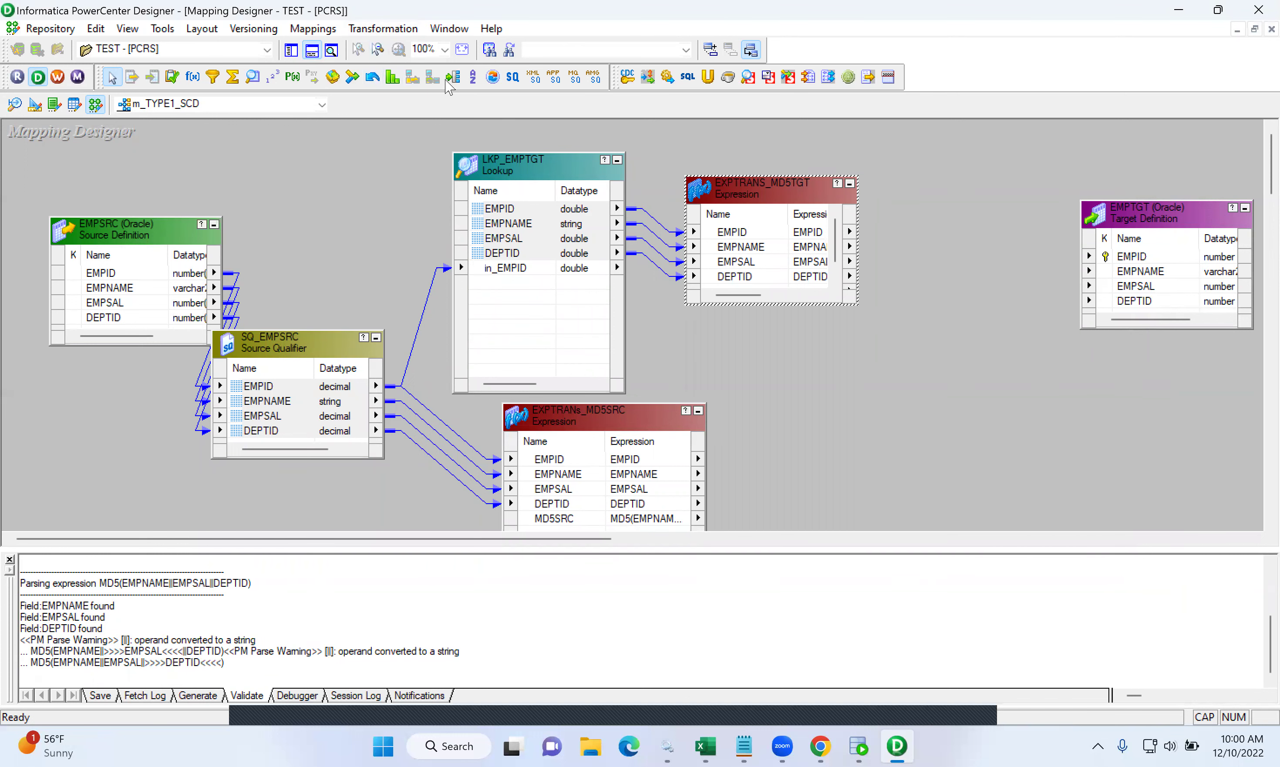
- Place and enlarge the RTRTRANS router on the mapping, hiding the Output window
{"action": "left_click", "coordinate": [459, 83]}
{"action": "left_click", "coordinate": [886, 228]}
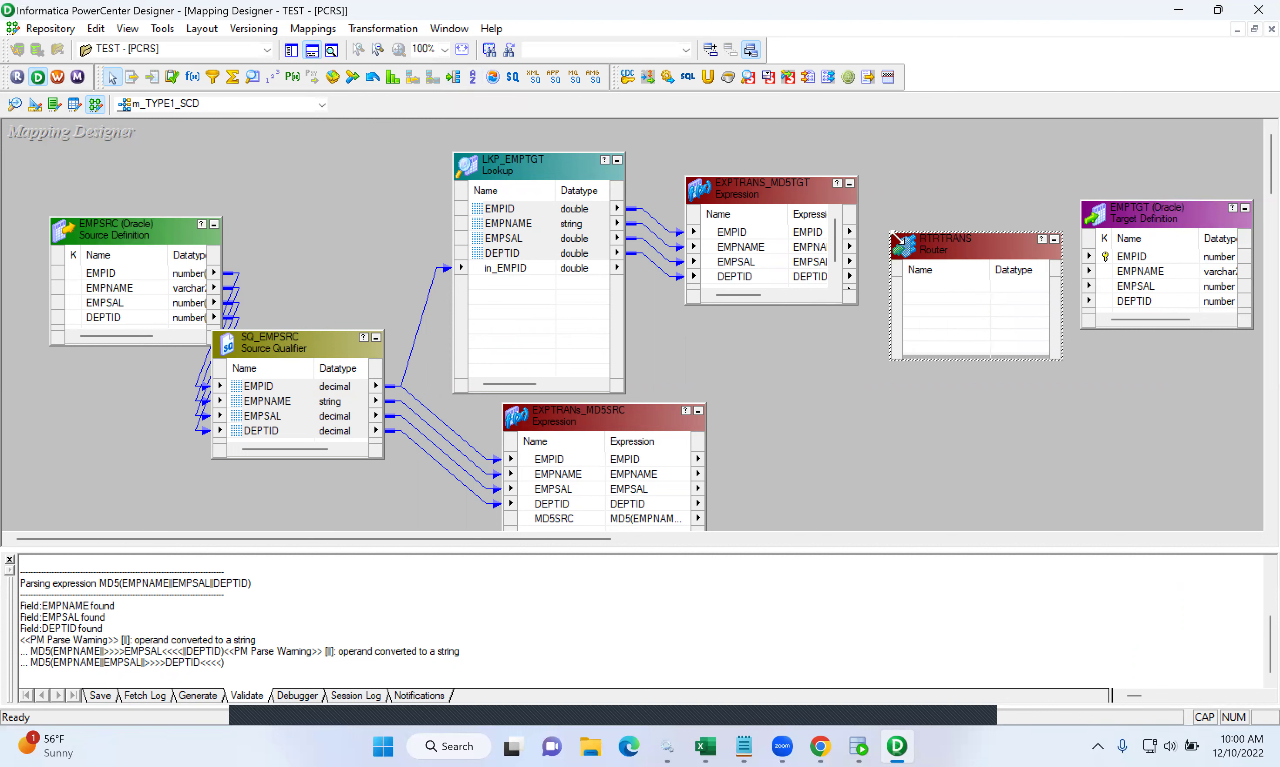
{"action": "left_click_drag", "start_coordinate": [895, 237], "coordinate": [922, 339]}
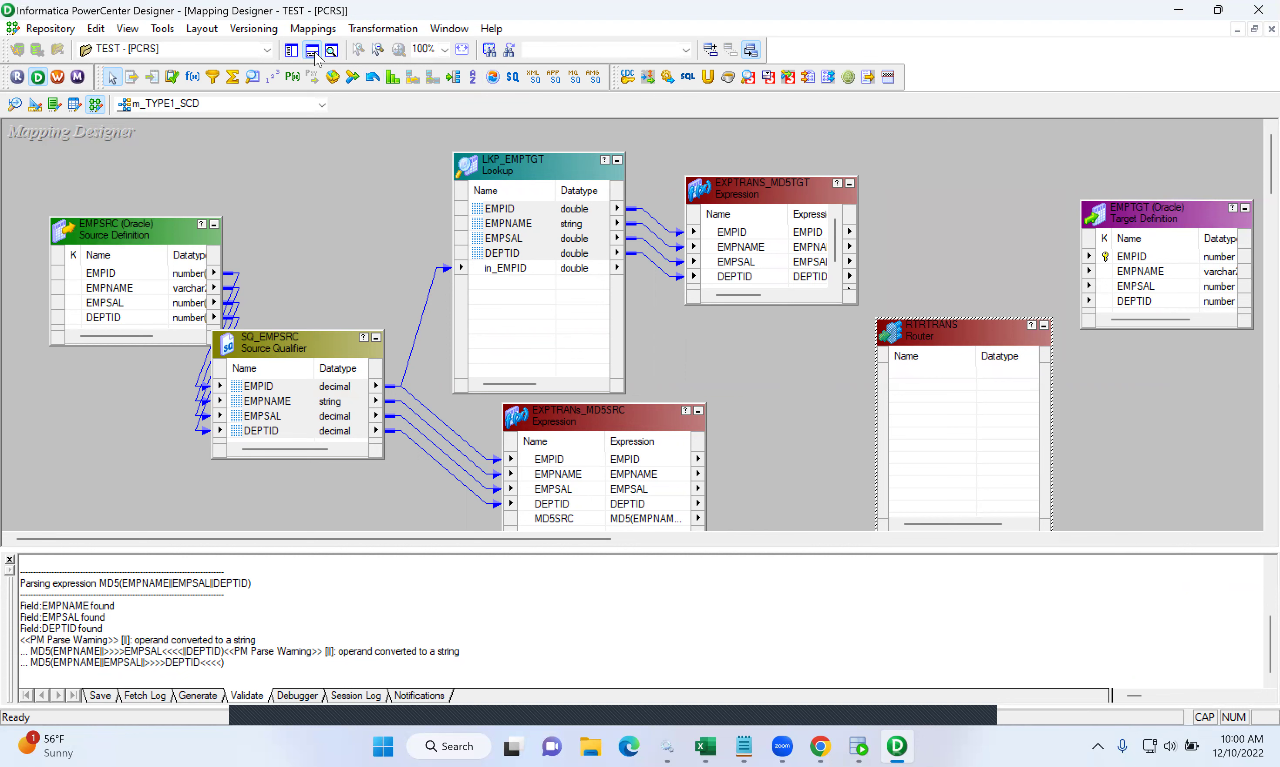
{"action": "left_click", "coordinate": [313, 51]}
- Link all EXPTRANs_MD5SRC ports, EMPID through MD5SRC, into RTRTRANS
{"action": "left_click", "coordinate": [527, 459]}
{"action": "key", "text": "shift+Down"}
{"action": "key", "text": "shift+Down"}
{"action": "key", "text": "shift+Down"}
{"action": "key", "text": "shift+Down"}
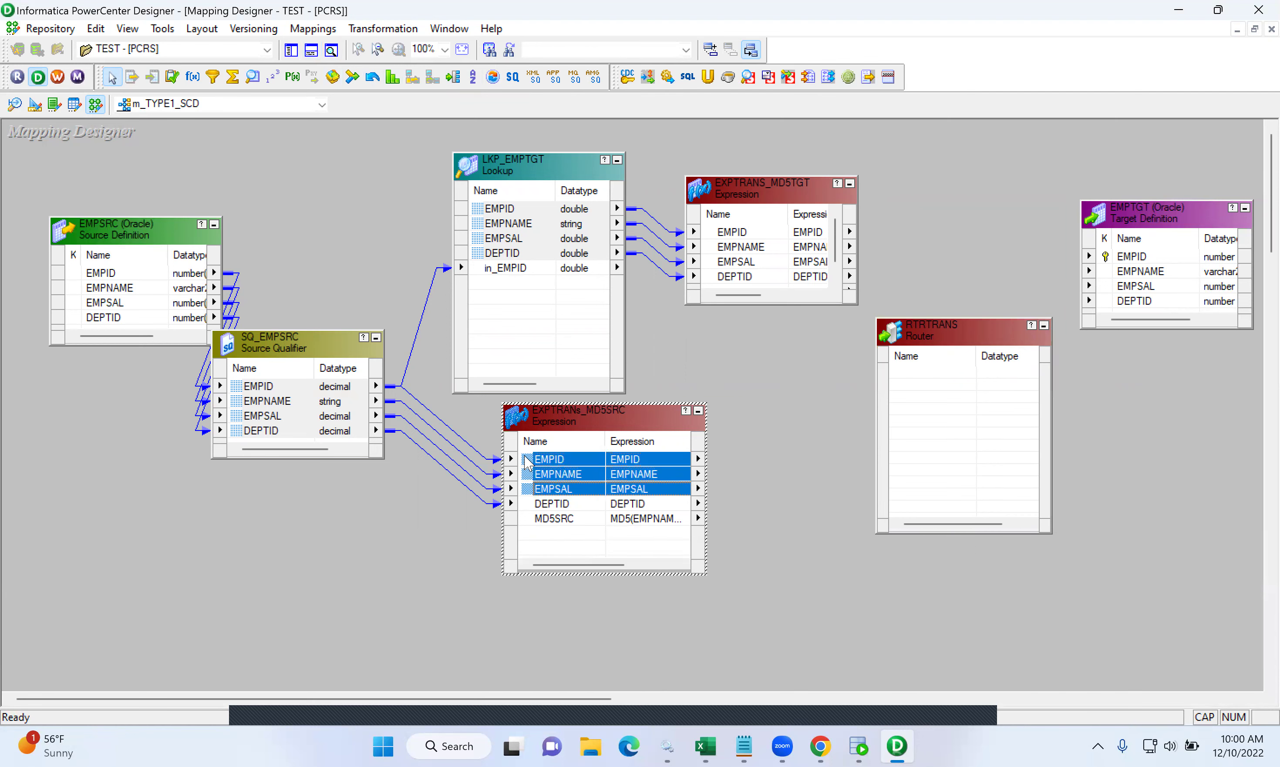
{"action": "left_click_drag", "start_coordinate": [531, 468], "coordinate": [915, 403]}
{"action": "left_click_drag", "start_coordinate": [917, 397], "coordinate": [939, 389]}
{"action": "left_click", "coordinate": [743, 237]}
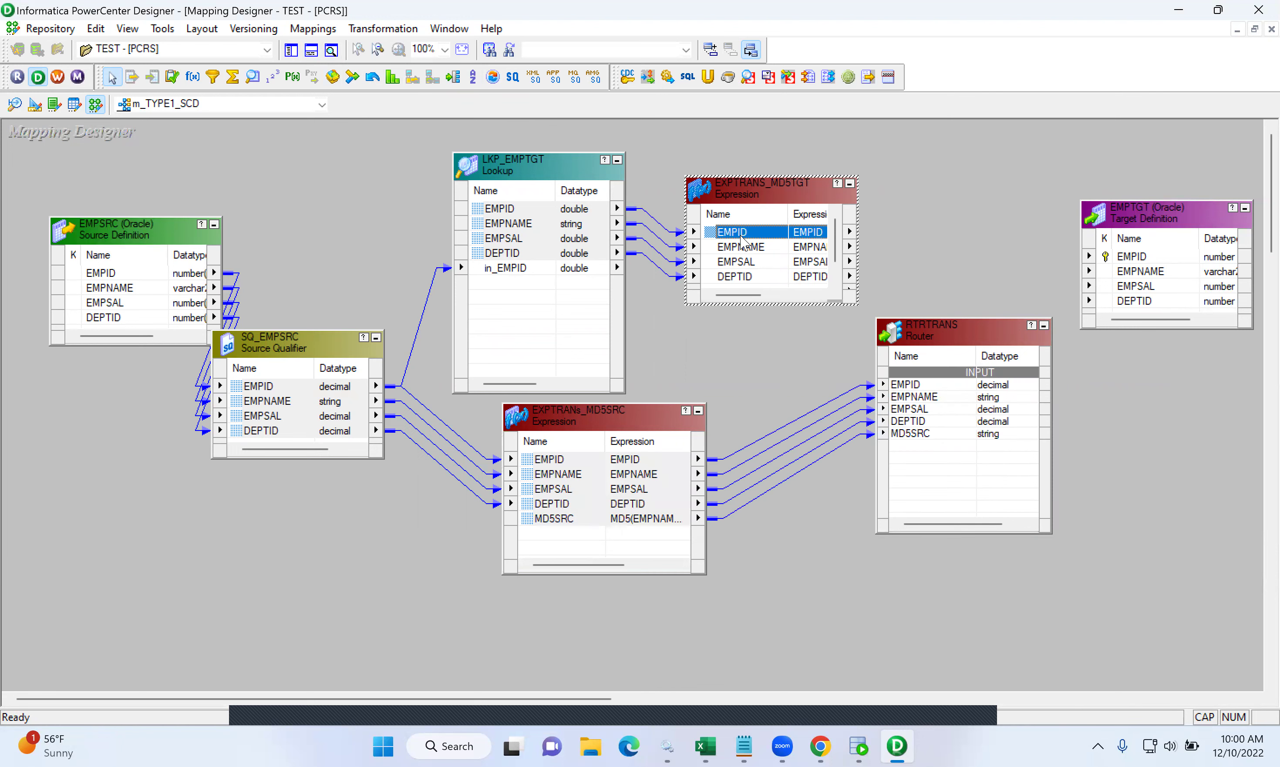
{"action": "double_click", "coordinate": [730, 238]}
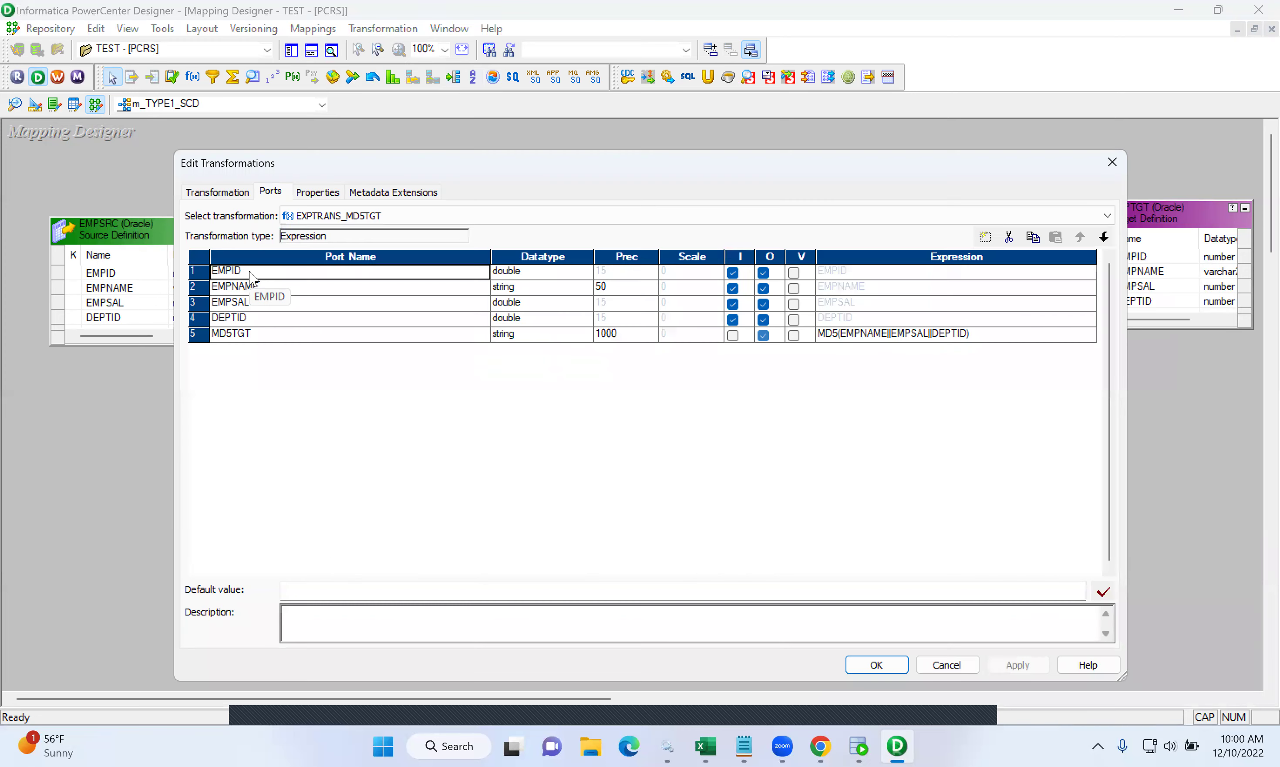
- Rename EXPTRANS_MD5TGT's EMPID port to EMPID_LKP
{"action": "left_click", "coordinate": [243, 272]}
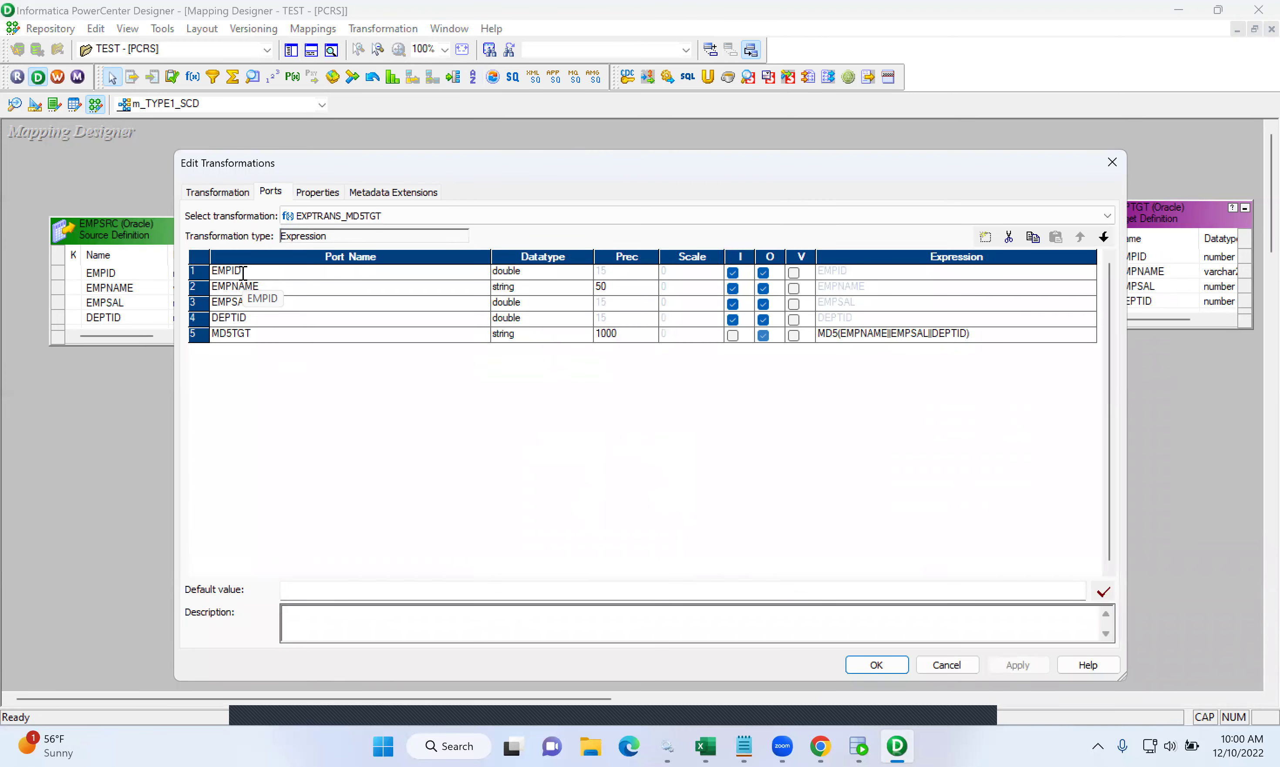
{"action": "type", "text": "_LKP"}
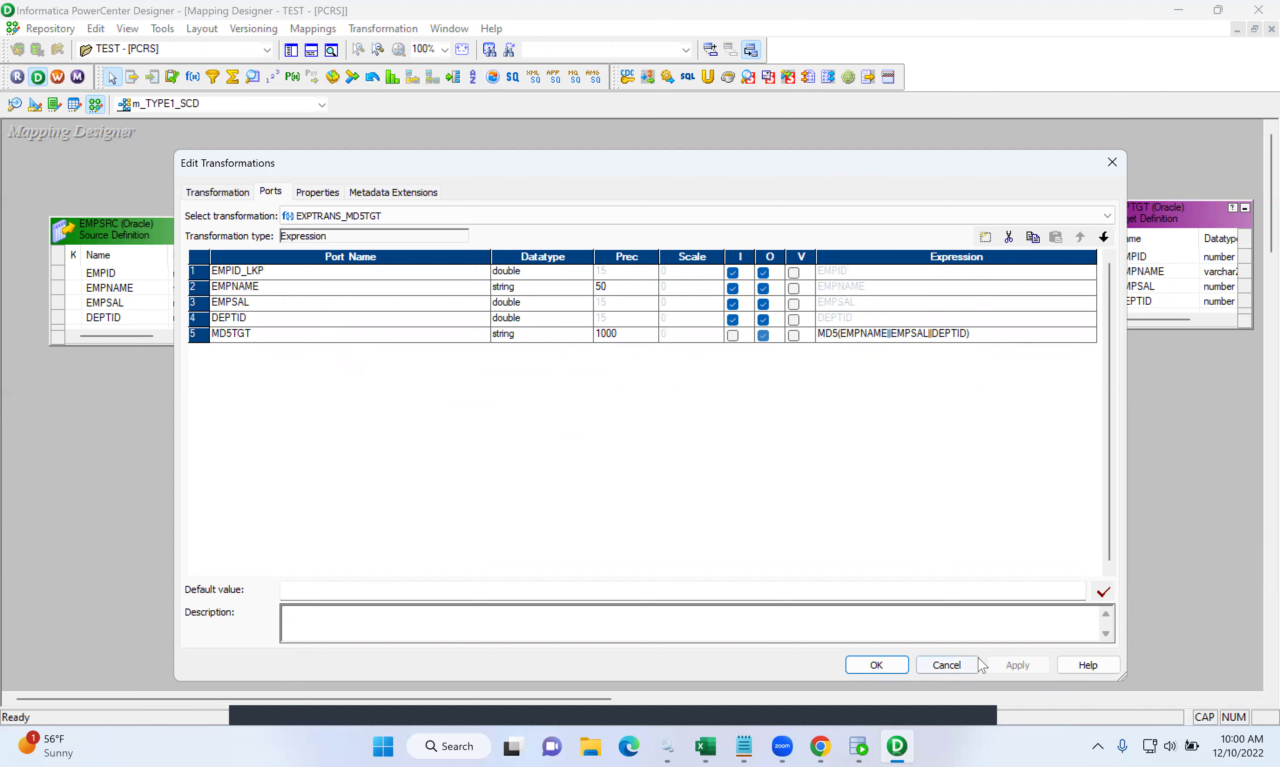
{"action": "left_click", "coordinate": [895, 665]}
- Link EMPID_LKP and MD5TGT into the RTRTRANS router
{"action": "left_click_drag", "start_coordinate": [732, 232], "coordinate": [920, 458]}
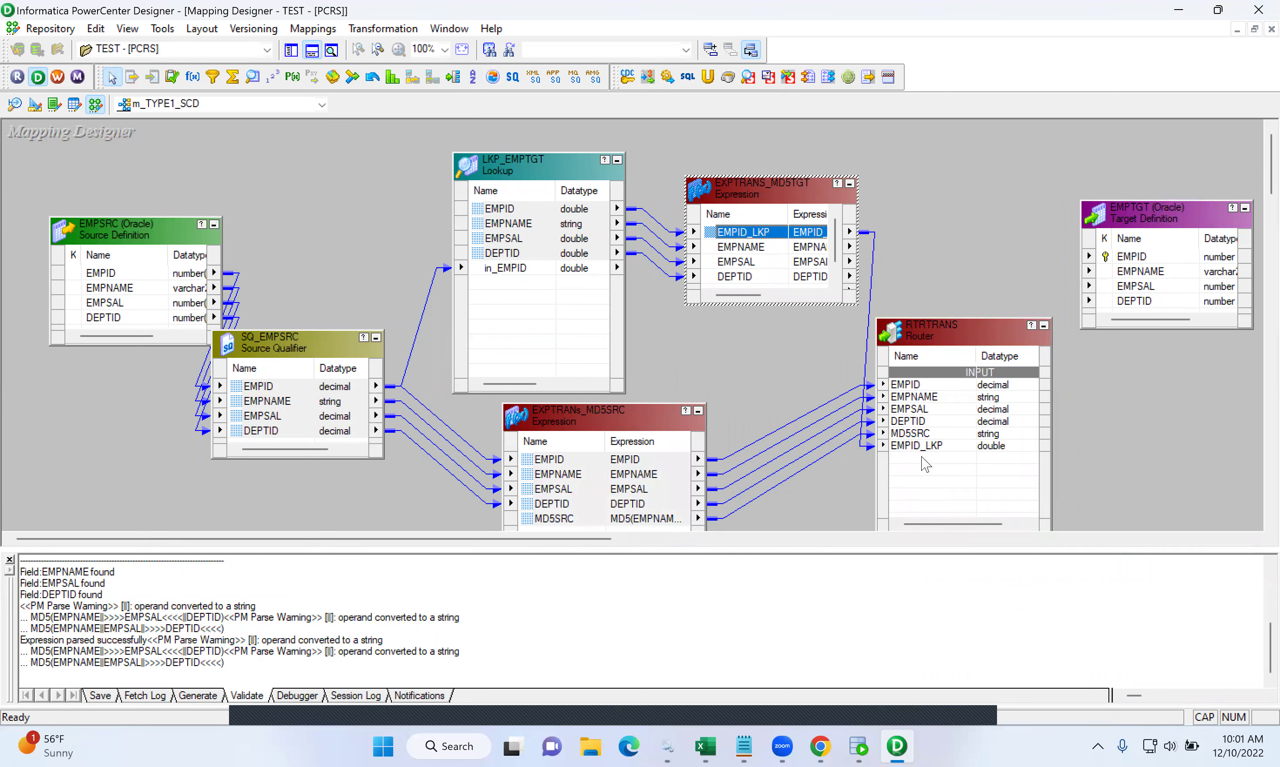
{"action": "left_click", "coordinate": [959, 341]}
{"action": "left_click_drag", "start_coordinate": [958, 341], "coordinate": [973, 284]}
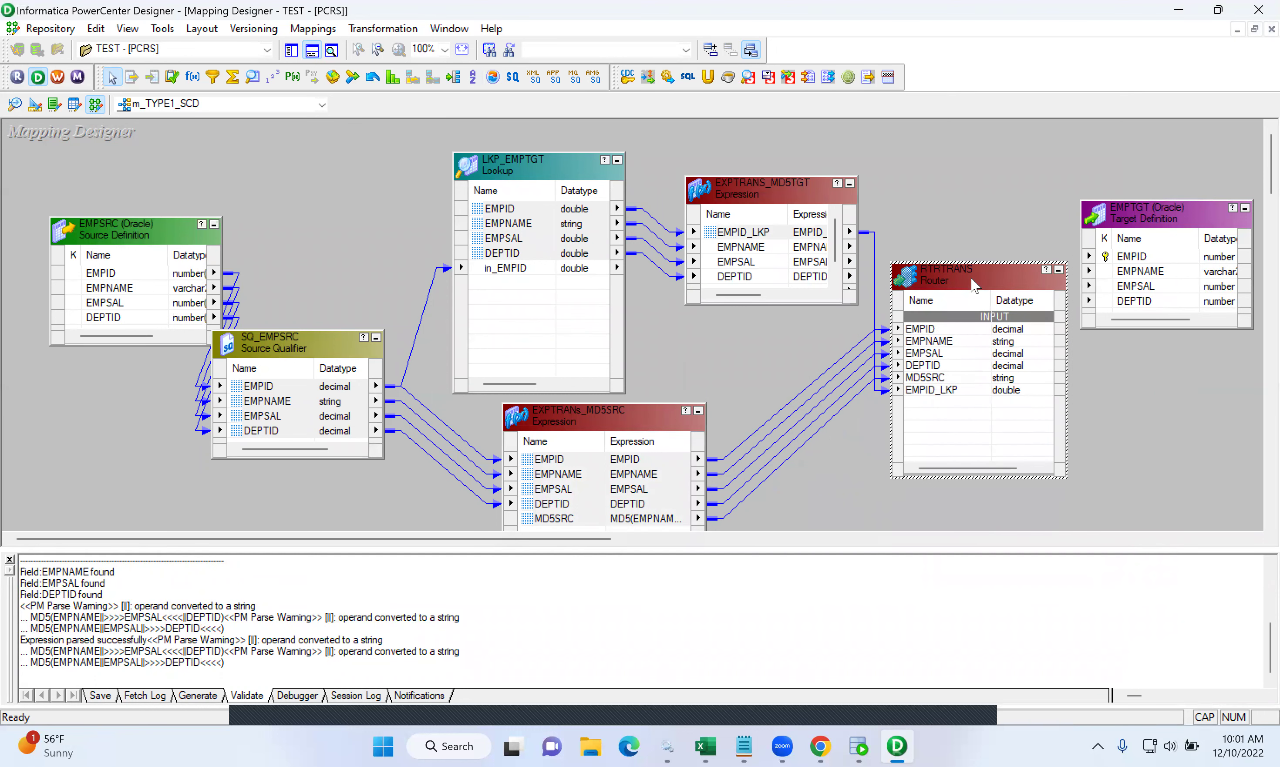
{"action": "left_click_drag", "start_coordinate": [835, 236], "coordinate": [835, 266]}
{"action": "left_click_drag", "start_coordinate": [724, 279], "coordinate": [944, 431]}
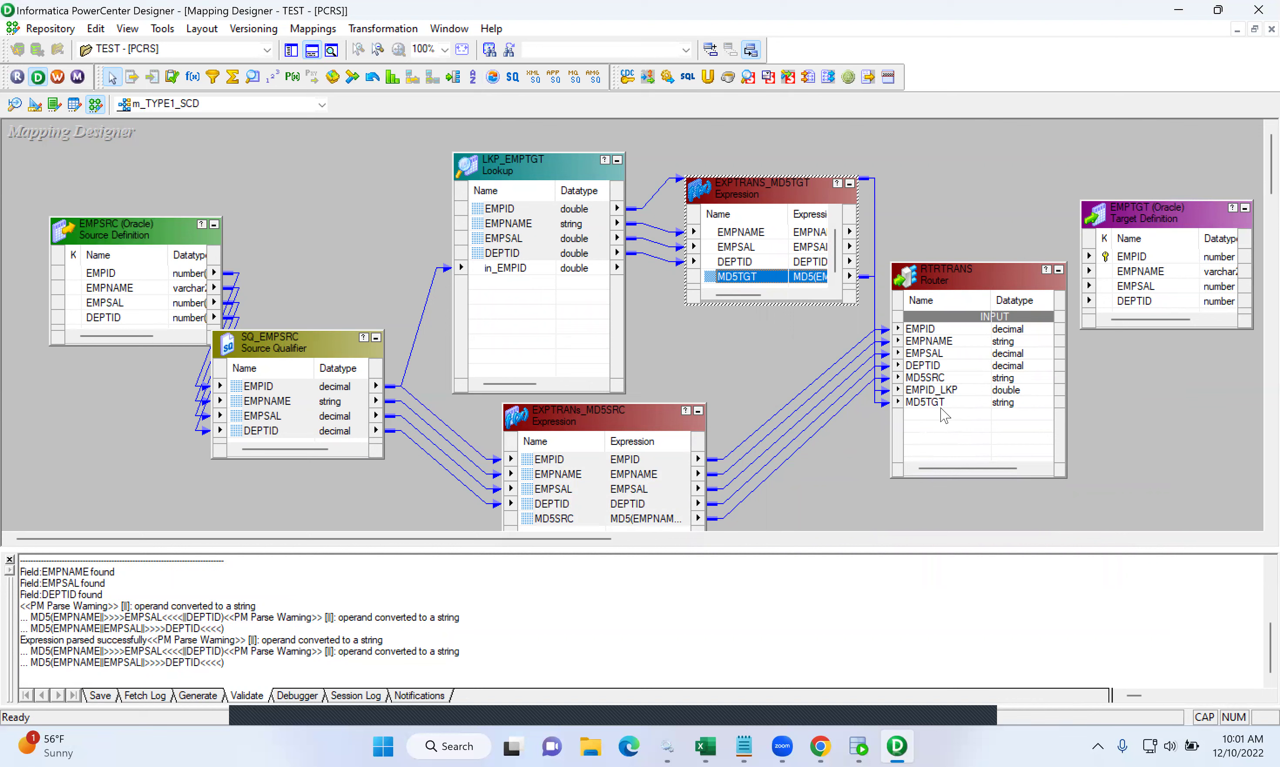
{"action": "double_click", "coordinate": [982, 288]}
- Add two router groups named INSERT and UPDATE
{"action": "left_click", "coordinate": [373, 193]}
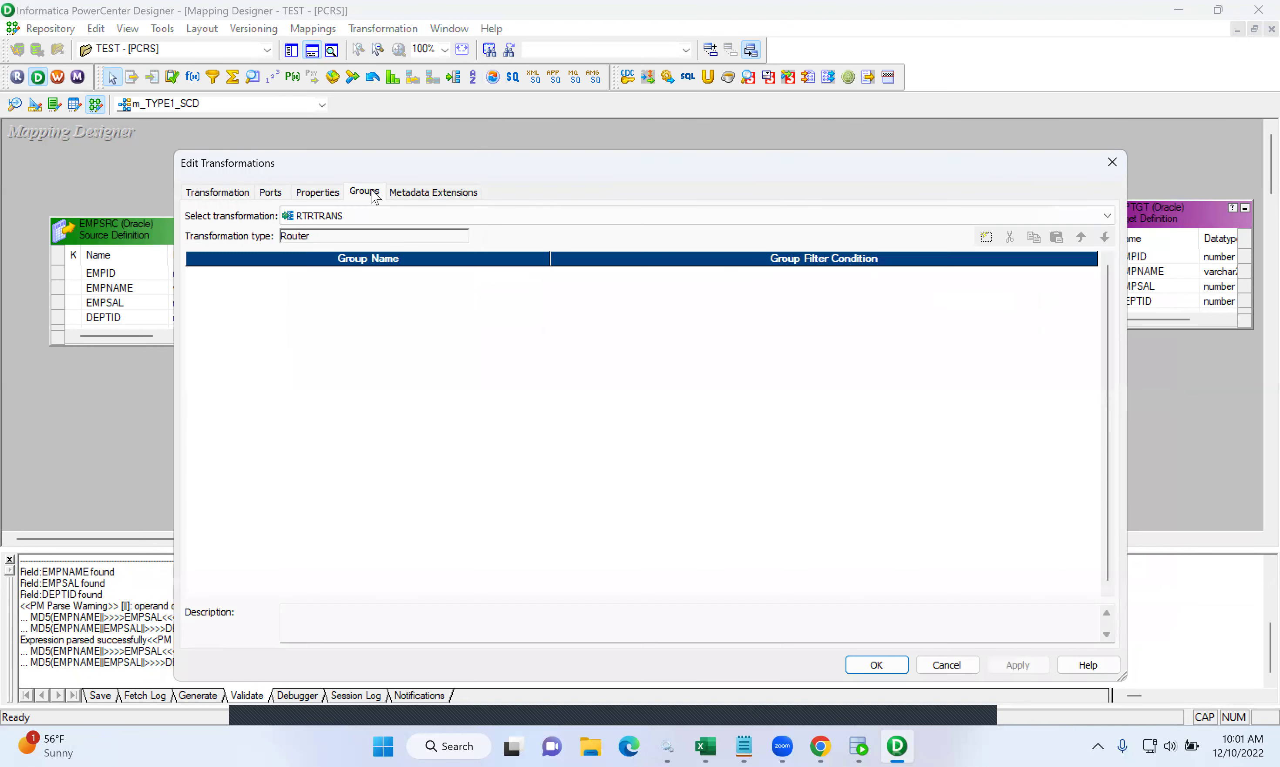
{"action": "left_click", "coordinate": [986, 237]}
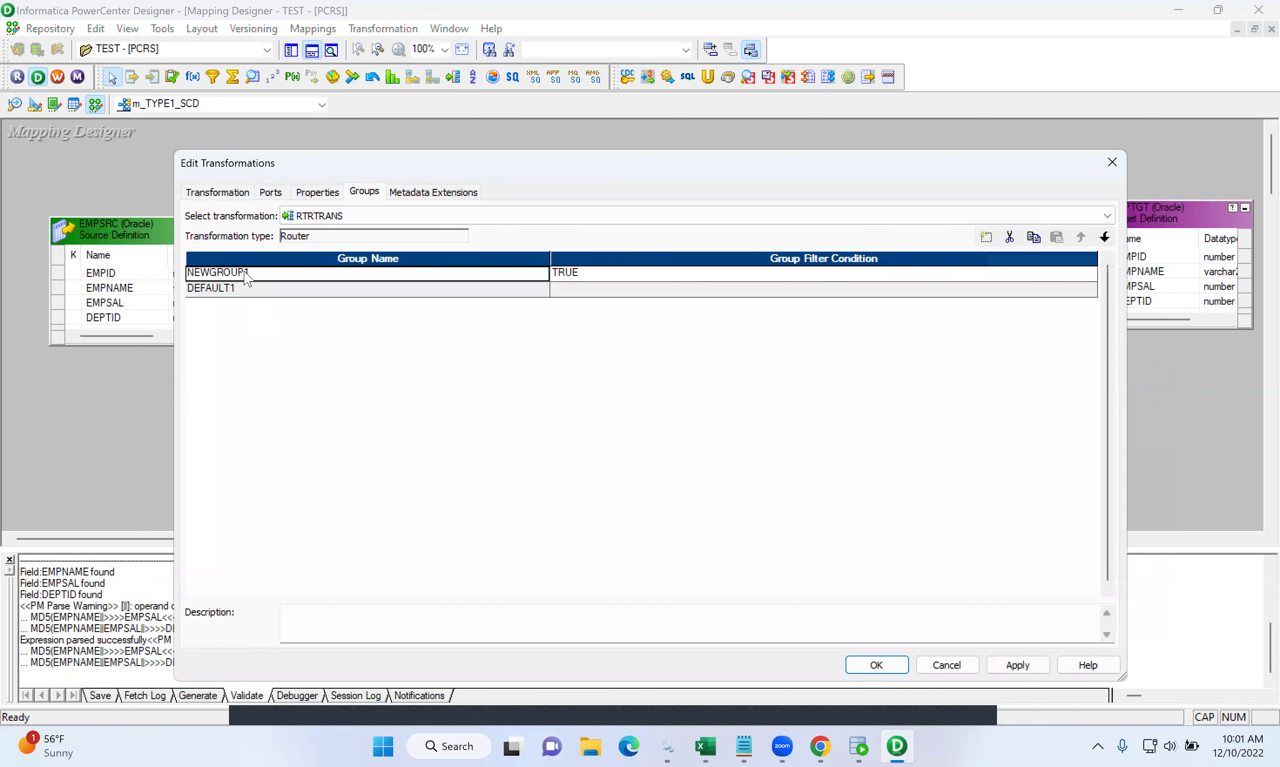
{"action": "left_click_drag", "start_coordinate": [263, 273], "coordinate": [178, 279]}
{"action": "type", "text": "INSERT"}
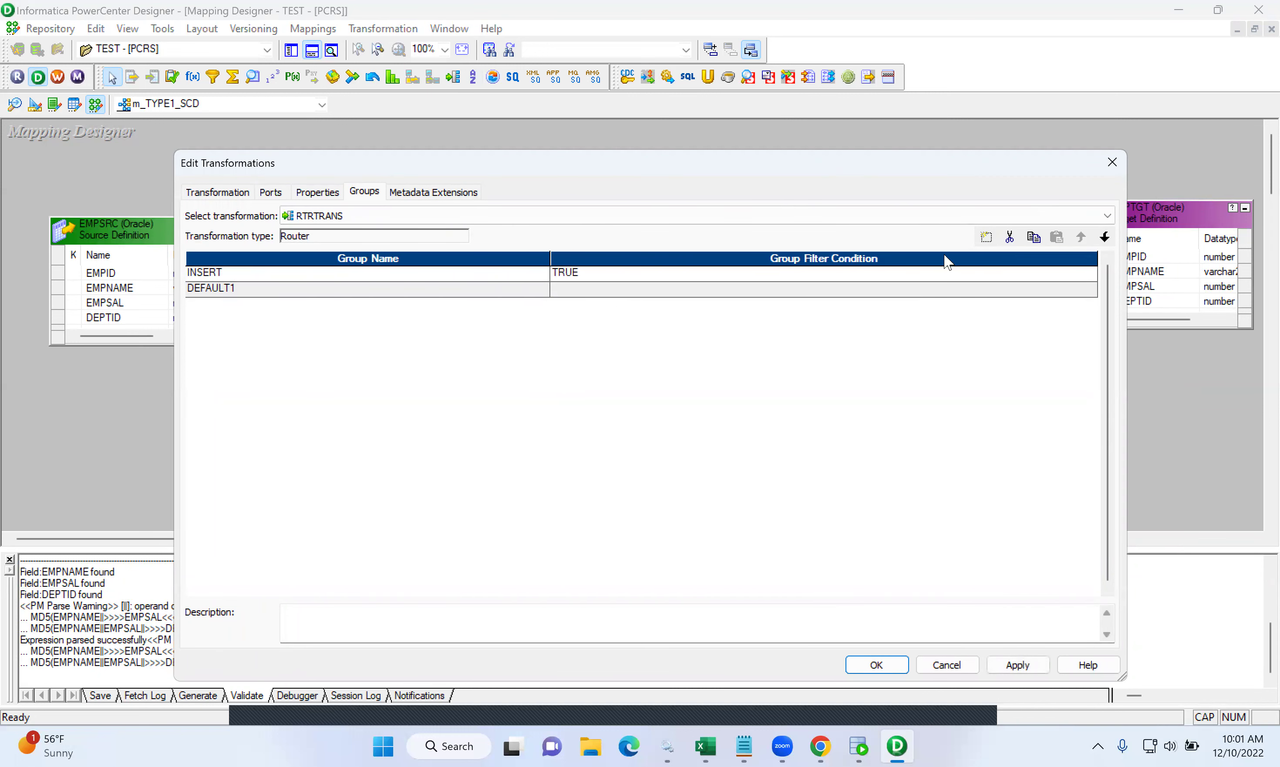
{"action": "left_click", "coordinate": [986, 237]}
{"action": "left_click", "coordinate": [268, 287]}
{"action": "left_click_drag", "start_coordinate": [268, 287], "coordinate": [107, 295]}
{"action": "type", "text": "UPDATE"}
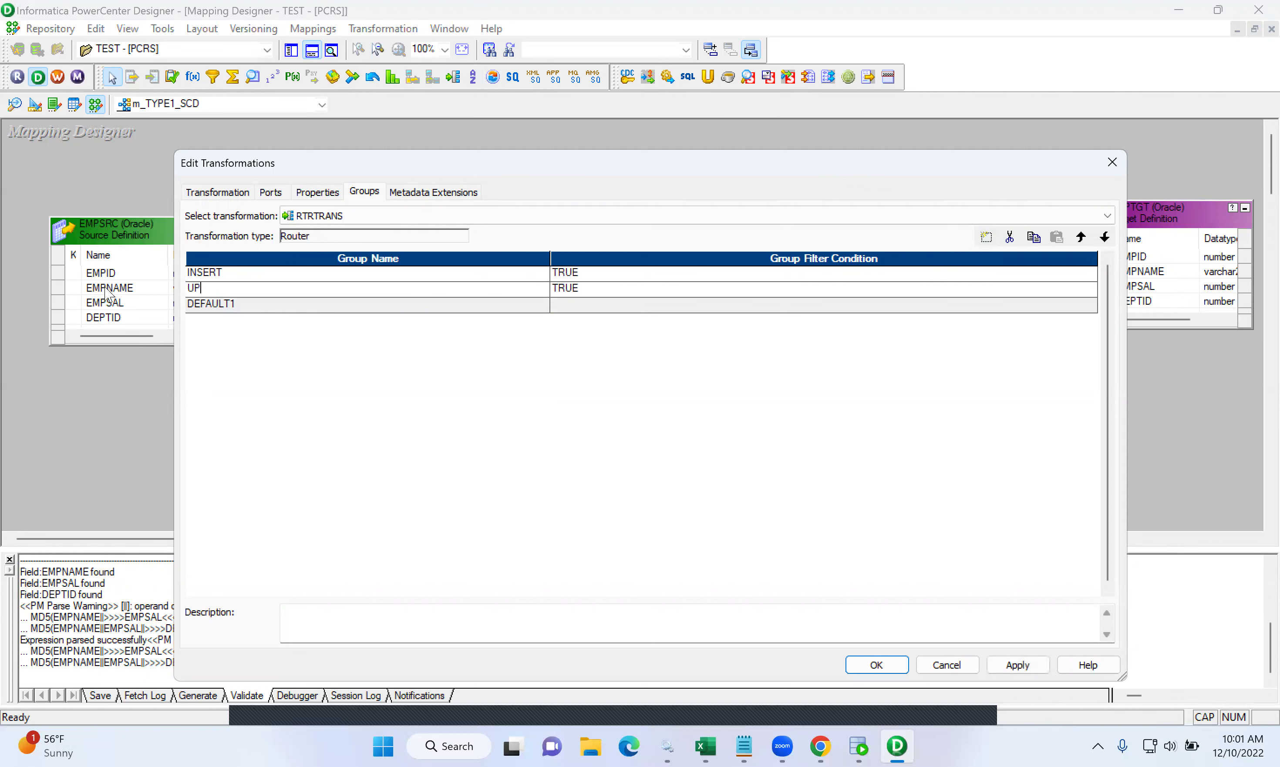
- Clear the INSERT group's default TRUE condition in the Expression Editor
{"action": "left_click", "coordinate": [771, 280]}
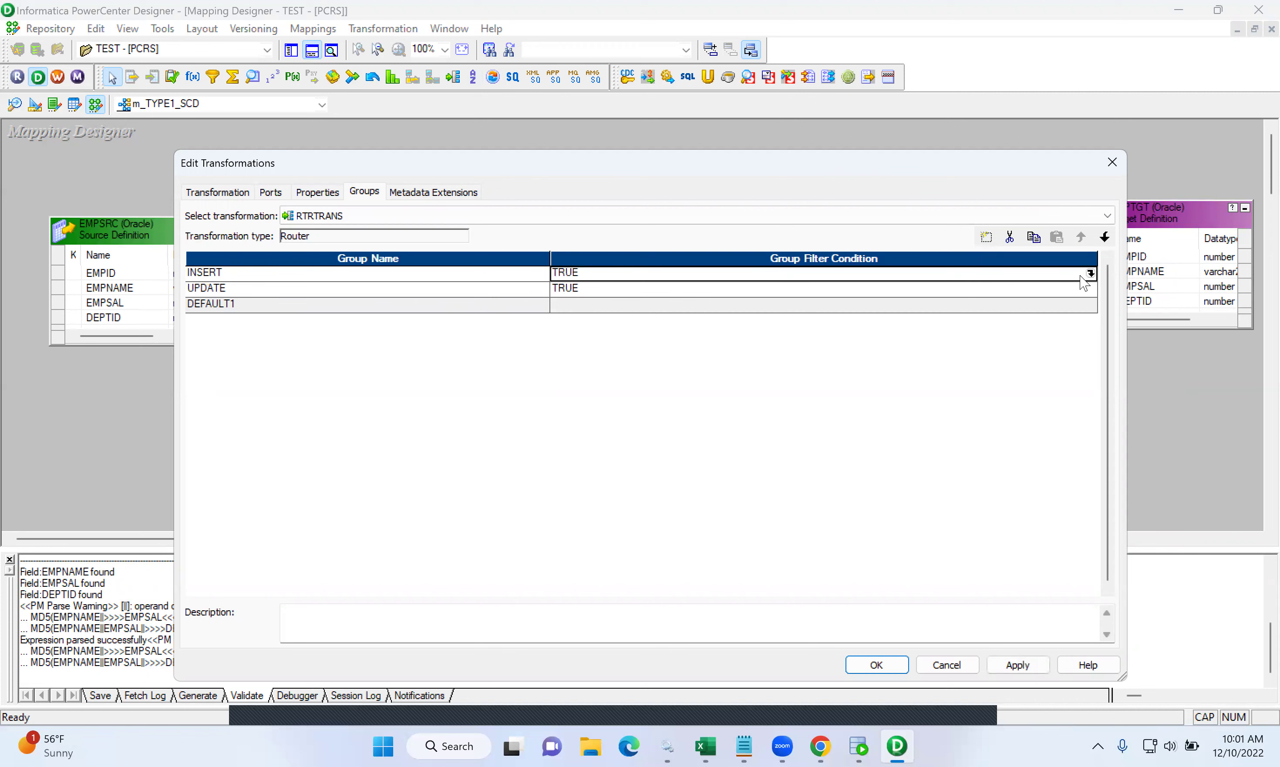
{"action": "left_click", "coordinate": [1089, 274]}
{"action": "key", "text": "ctrl+a"}
{"action": "key", "text": "Delete"}
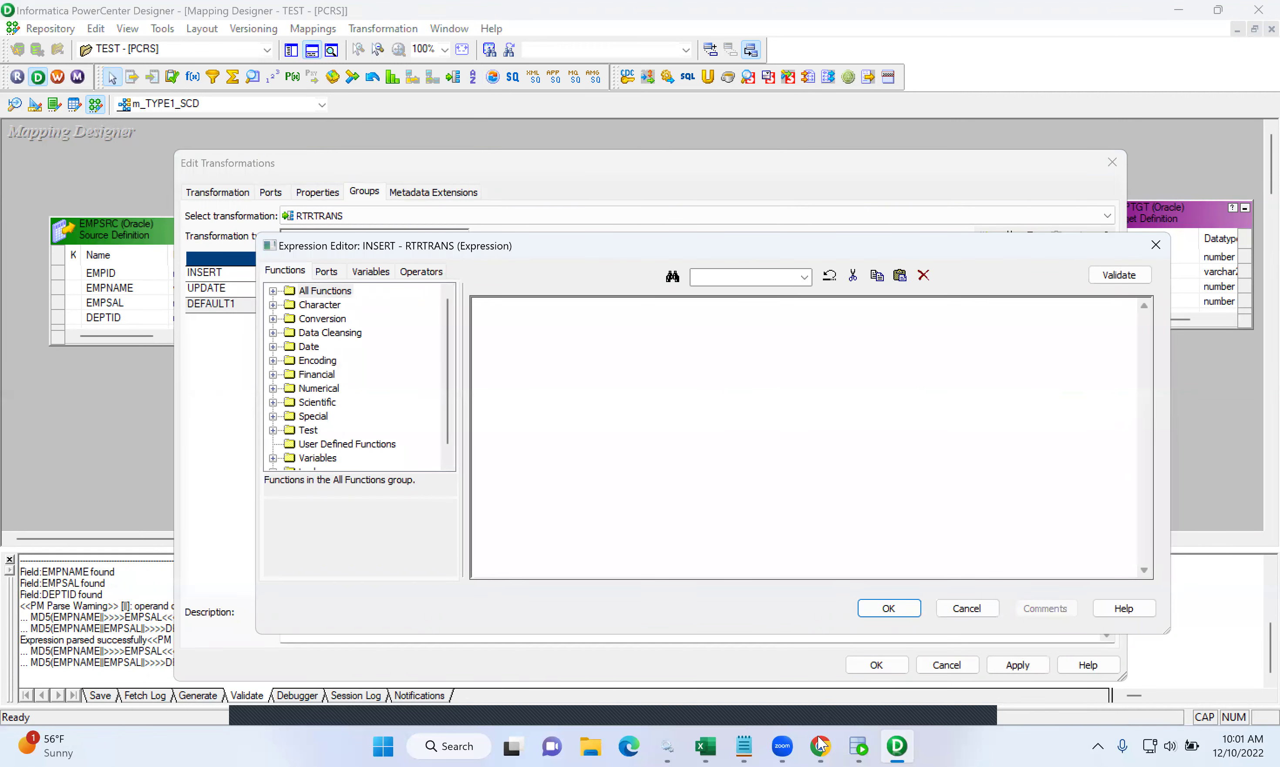
- Check the ISNULL(LKP_EMPID) line in the SCD Type 1 Notepad notes
{"action": "left_click", "coordinate": [744, 747]}
{"action": "left_click", "coordinate": [406, 606]}
{"action": "left_click_drag", "start_coordinate": [380, 609], "coordinate": [150, 604]}
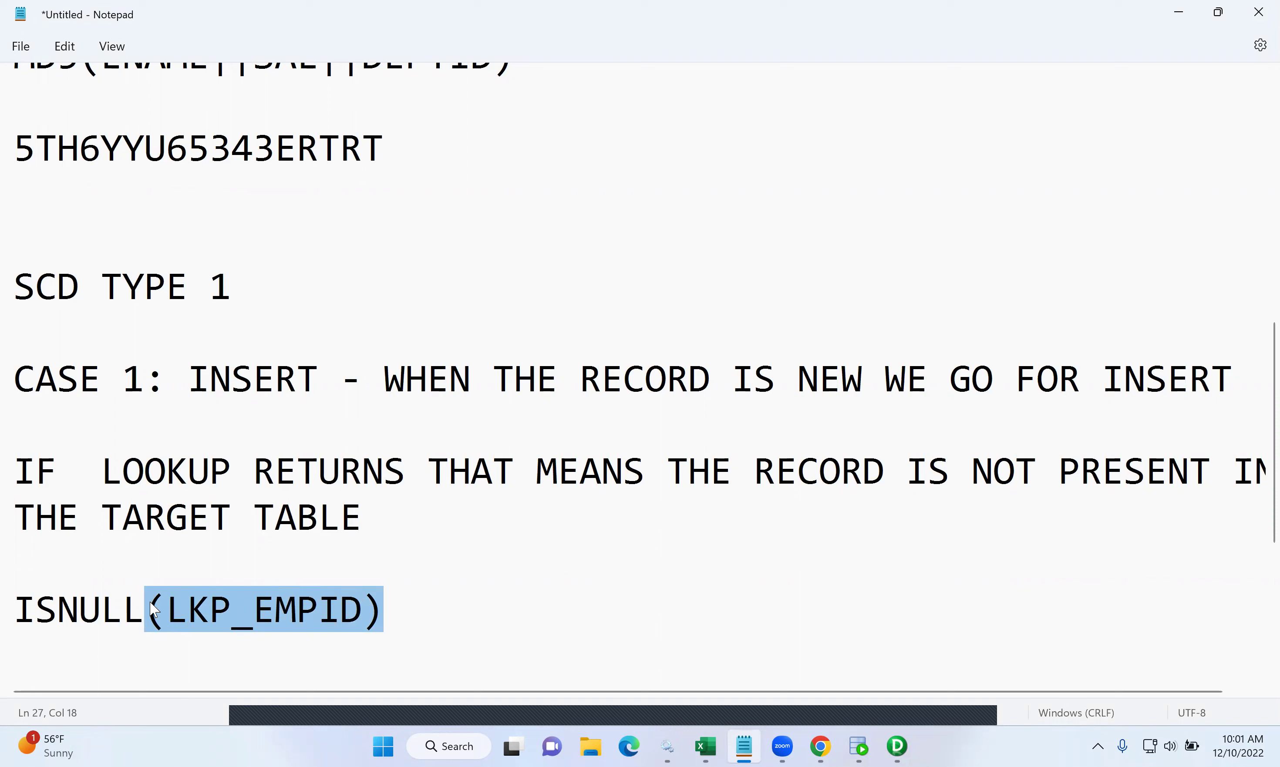
- Select the whole ISNULL(LKP_EMPID) line in the Notepad notes
{"action": "left_click", "coordinate": [505, 626]}
{"action": "left_click_drag", "start_coordinate": [385, 616], "coordinate": [12, 606]}
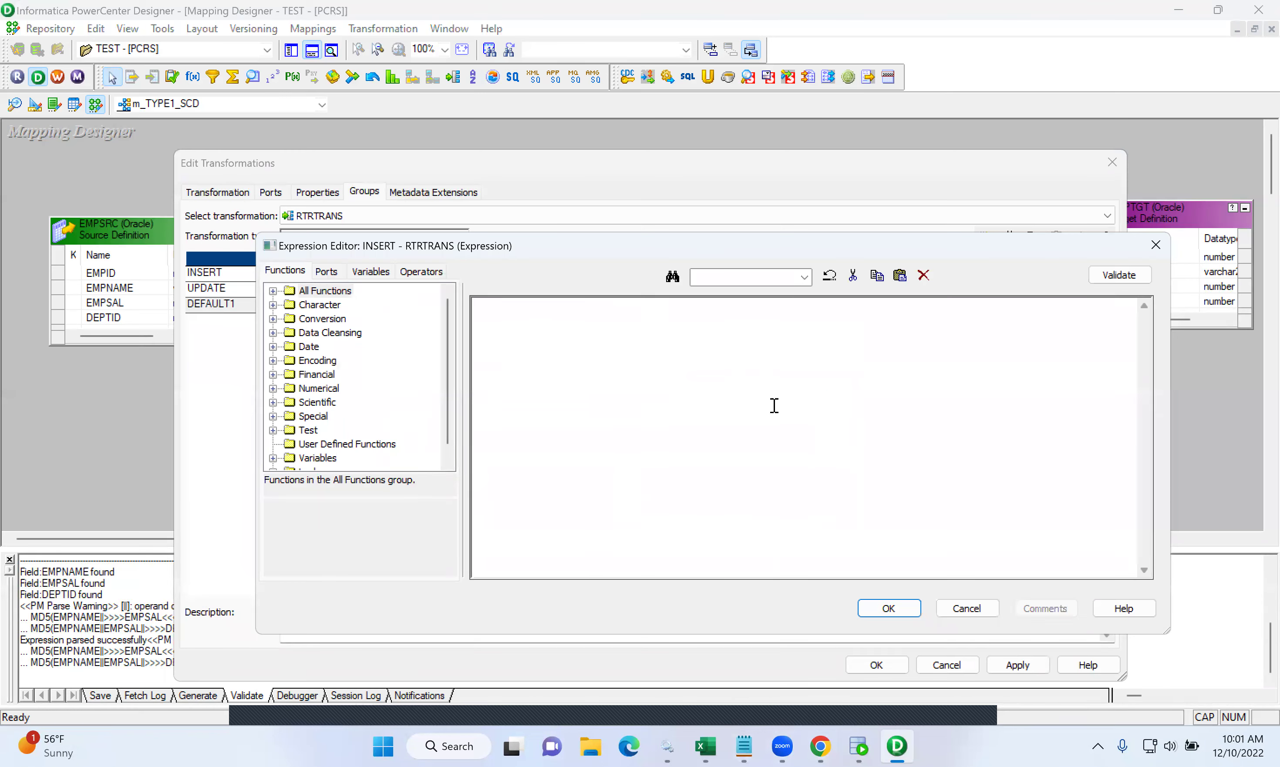
- Set the INSERT group condition to ISNULL(EMPID_LKP), validate and accept it
{"action": "type", "text": "ULL("}
{"action": "left_click", "coordinate": [327, 271]}
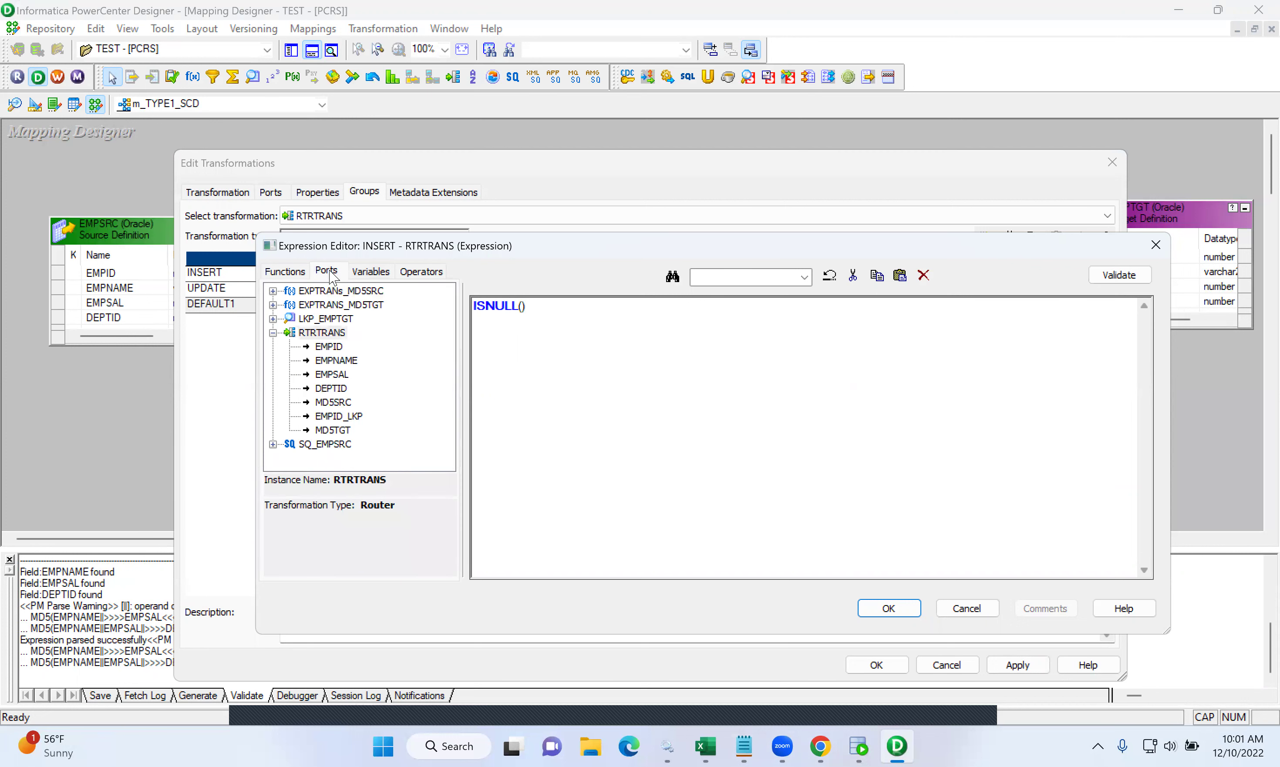
{"action": "double_click", "coordinate": [348, 416]}
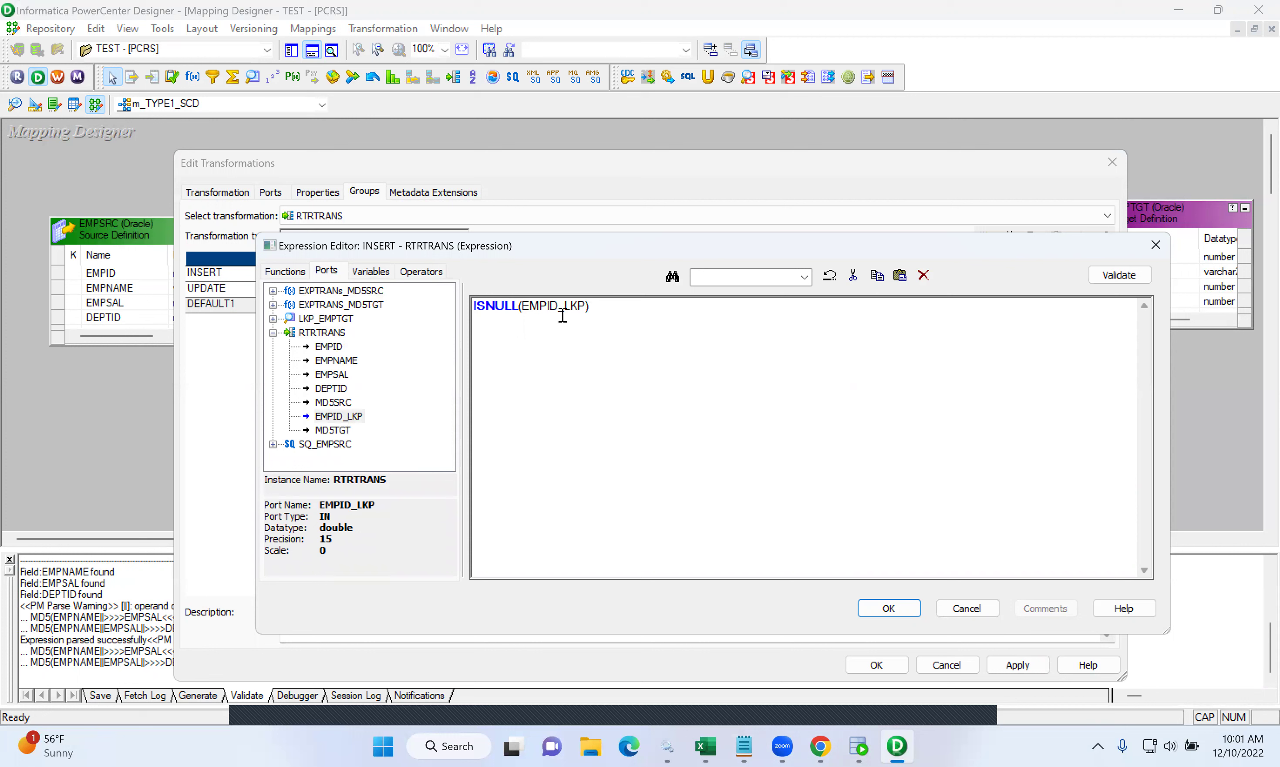
{"action": "left_click", "coordinate": [1119, 276]}
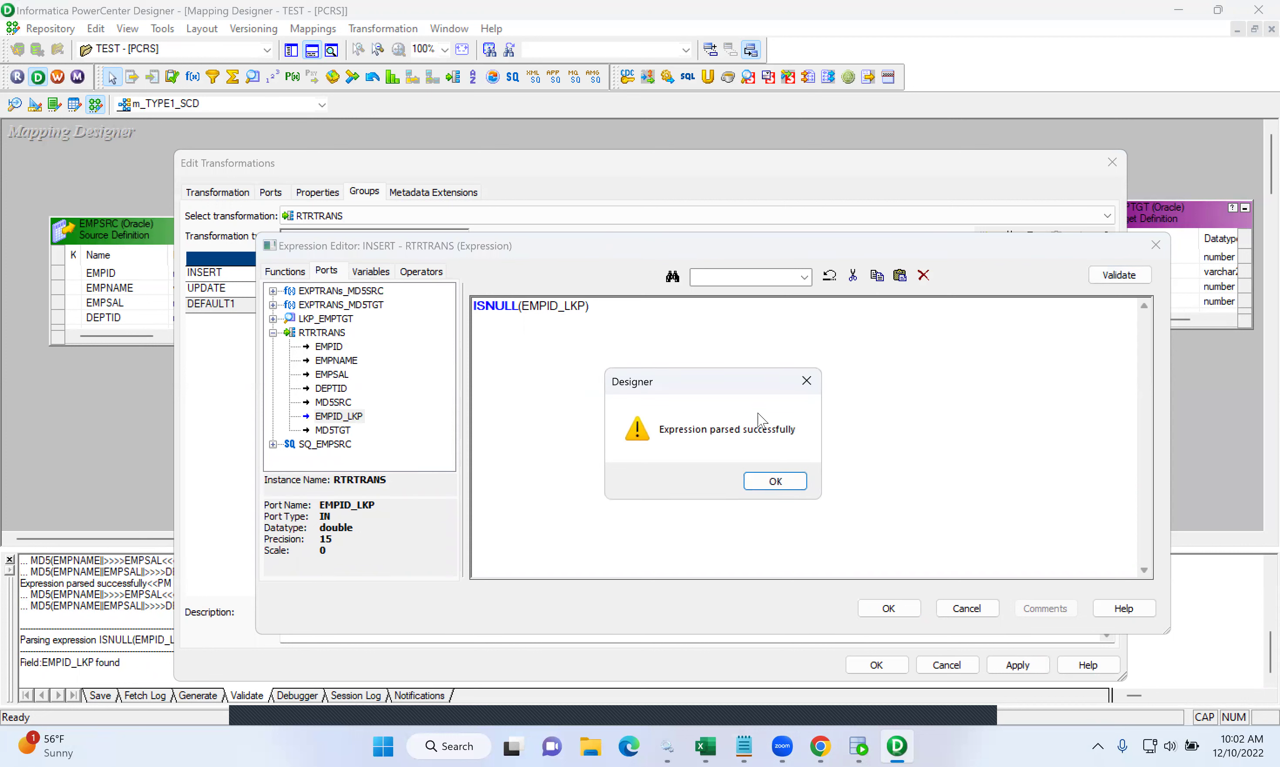
{"action": "left_click", "coordinate": [775, 481]}
{"action": "left_click", "coordinate": [889, 608]}
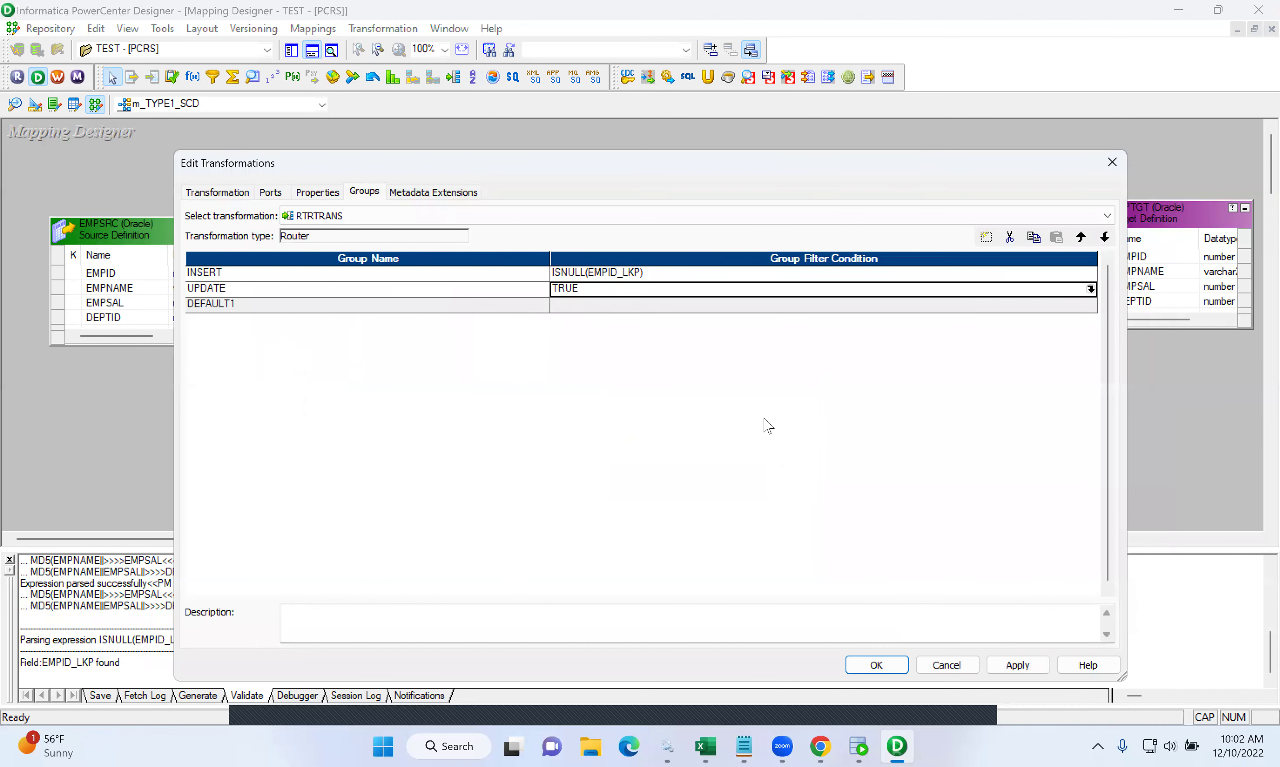
- Replace the UPDATE group's TRUE condition with NOT ISNULL(EMPID_LKP)
{"action": "left_click", "coordinate": [1089, 290]}
{"action": "key", "text": "Delete"}
{"action": "type", "text": "NOT ISNULL("}
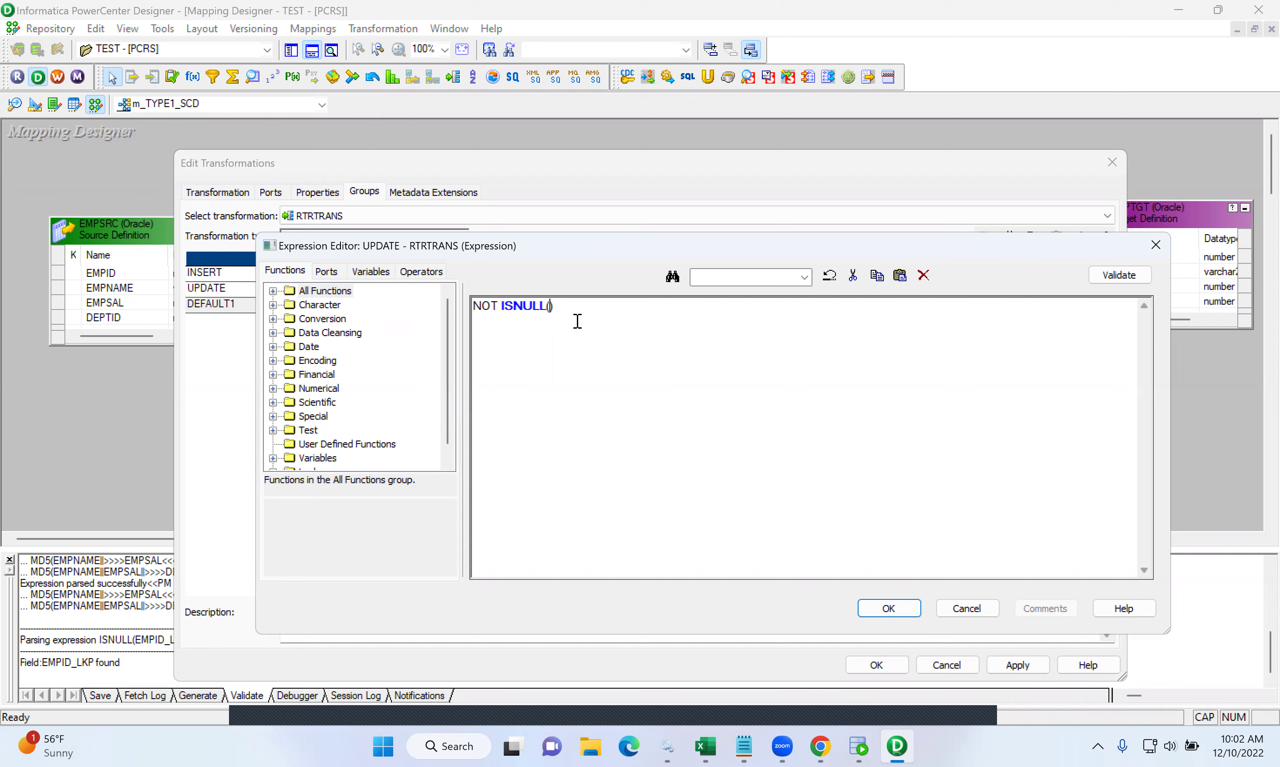
{"action": "left_click", "coordinate": [326, 271]}
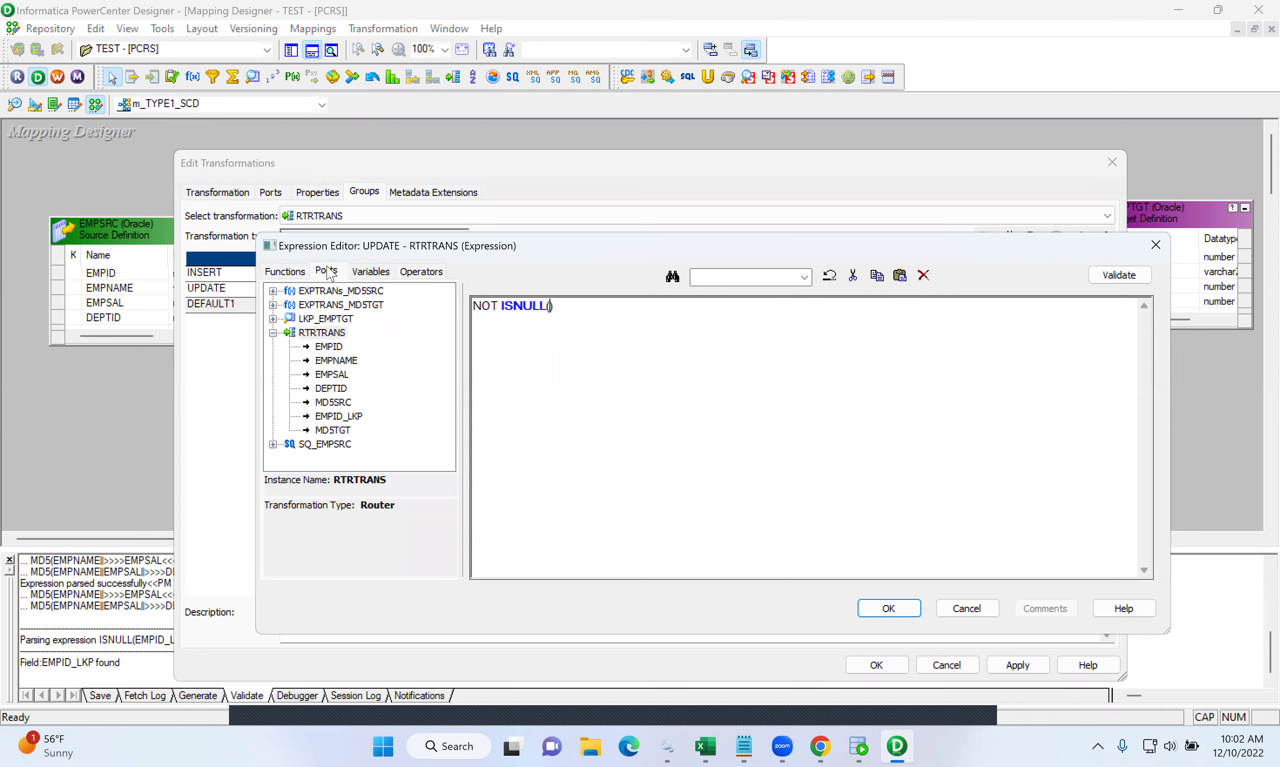
{"action": "double_click", "coordinate": [346, 416]}
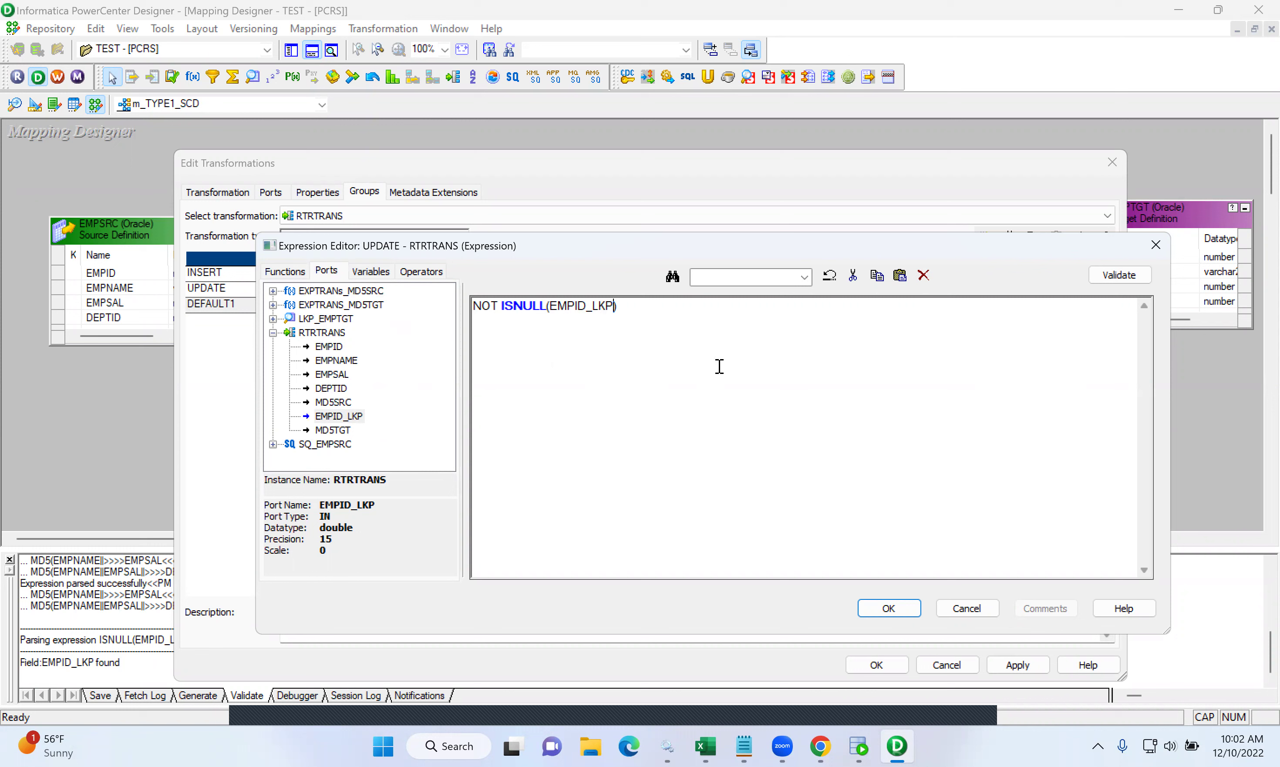
- Validate and accept NOT ISNULL(EMPID_LKP) as the UPDATE group's filter condition
{"action": "left_click", "coordinate": [1138, 276]}
{"action": "left_click", "coordinate": [795, 480]}
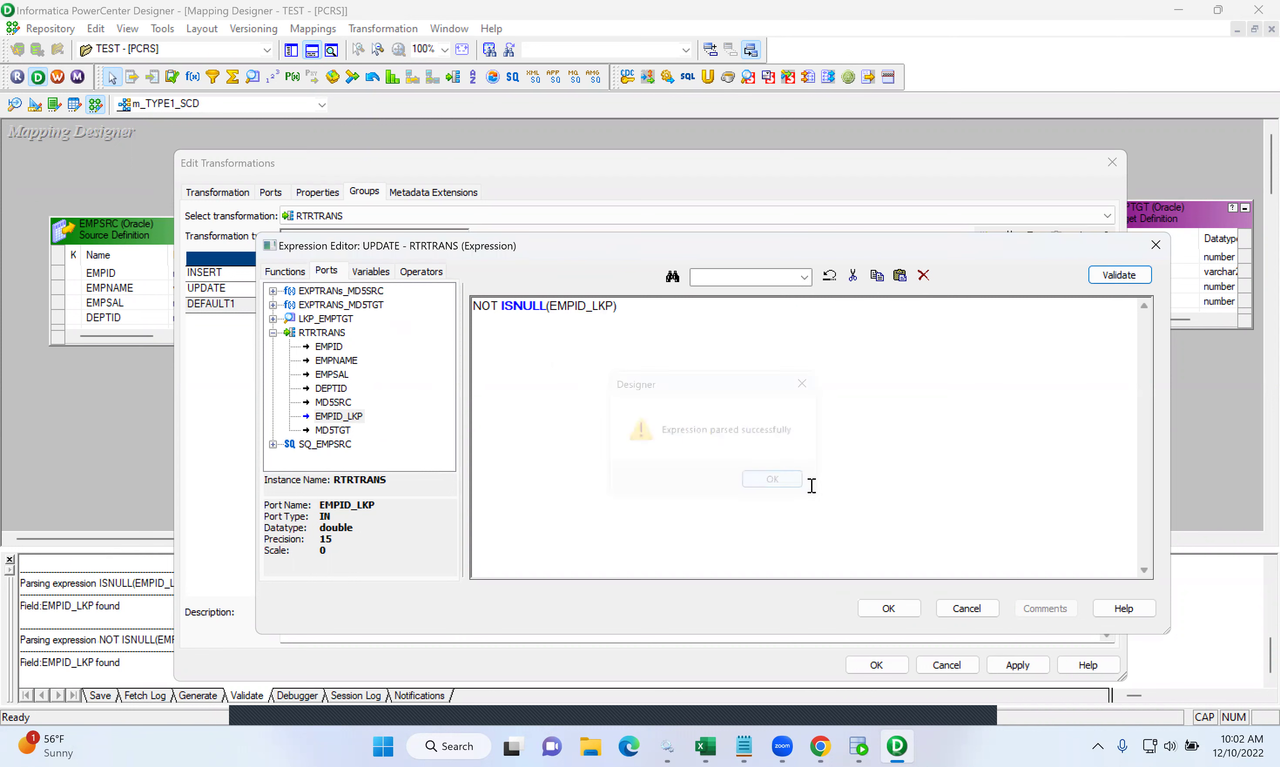
{"action": "left_click", "coordinate": [894, 608]}
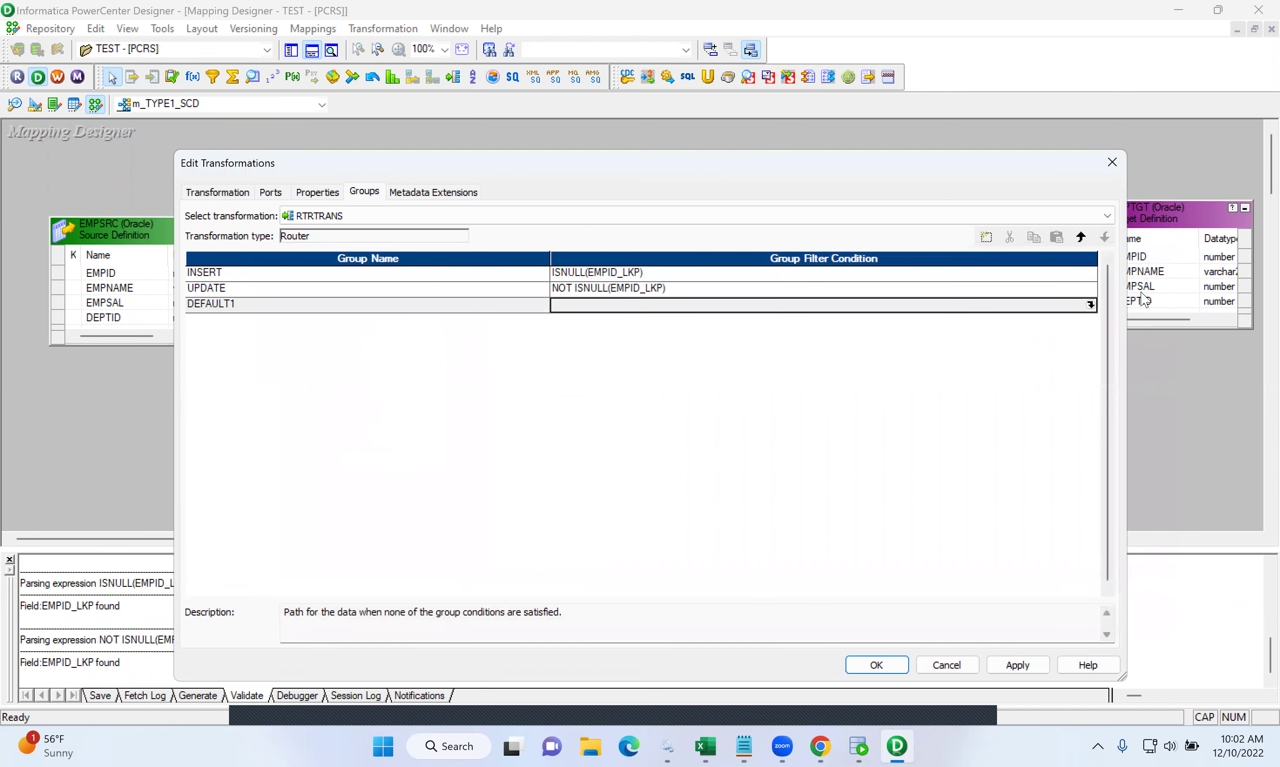
{"action": "left_click", "coordinate": [1087, 291]}
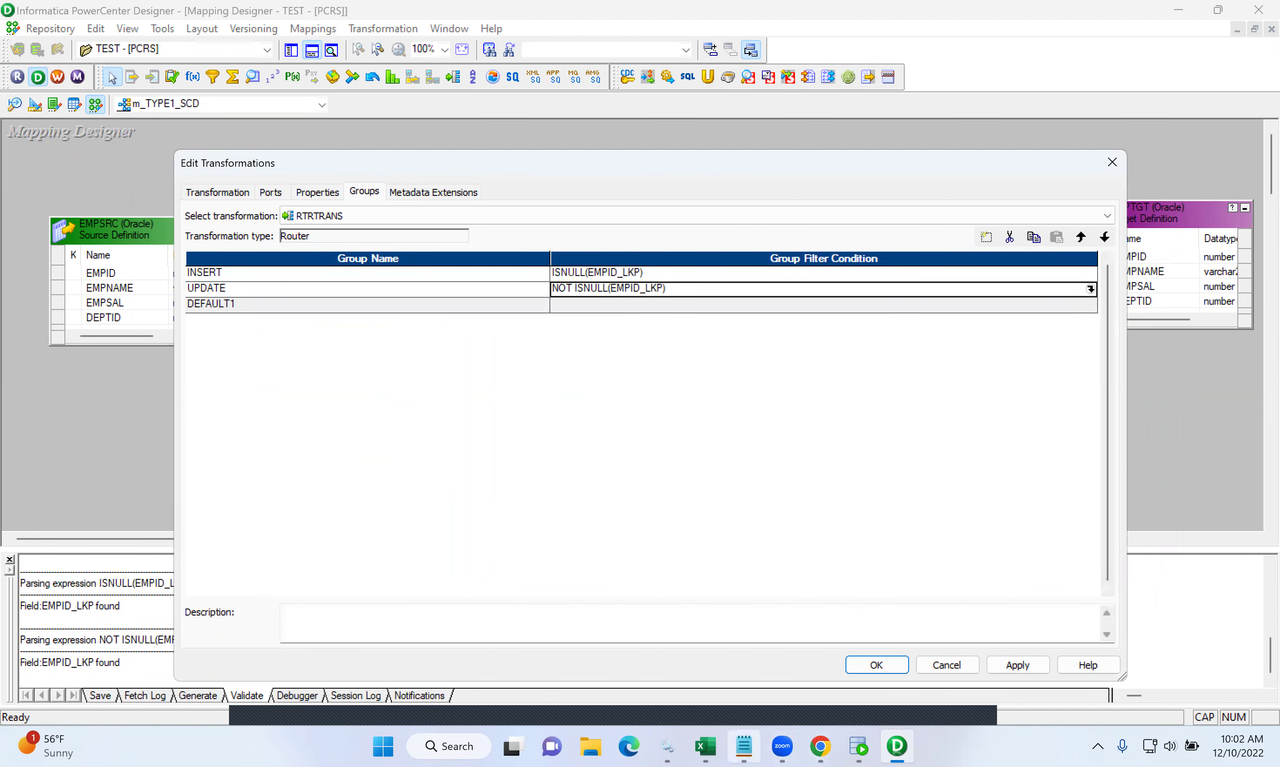
{"action": "left_click", "coordinate": [744, 746]}
- Reword the CASE 2 line to read 'IF IT CONTAINS'
{"action": "scroll", "coordinate": [592, 498], "scroll_direction": "down", "scroll_amount": 1}
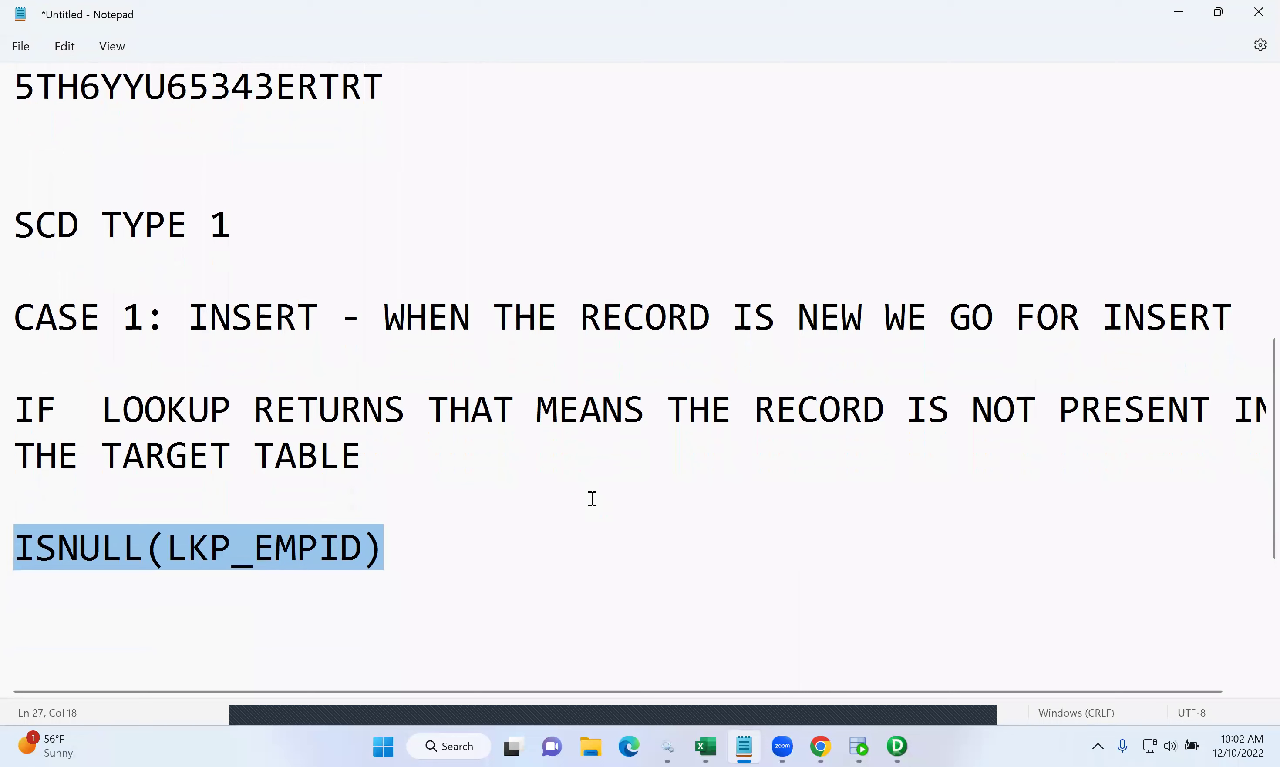
{"action": "scroll", "coordinate": [592, 498], "scroll_direction": "down", "scroll_amount": 2}
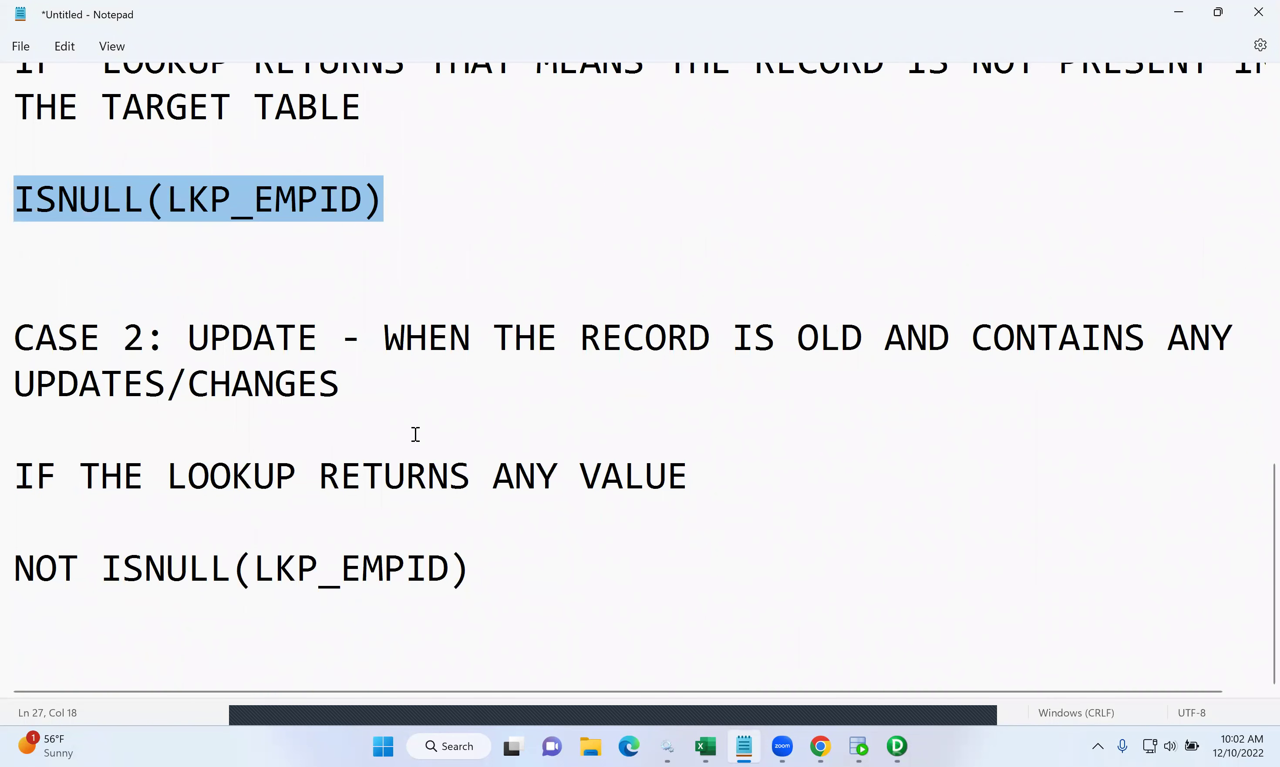
{"action": "left_click", "coordinate": [355, 387]}
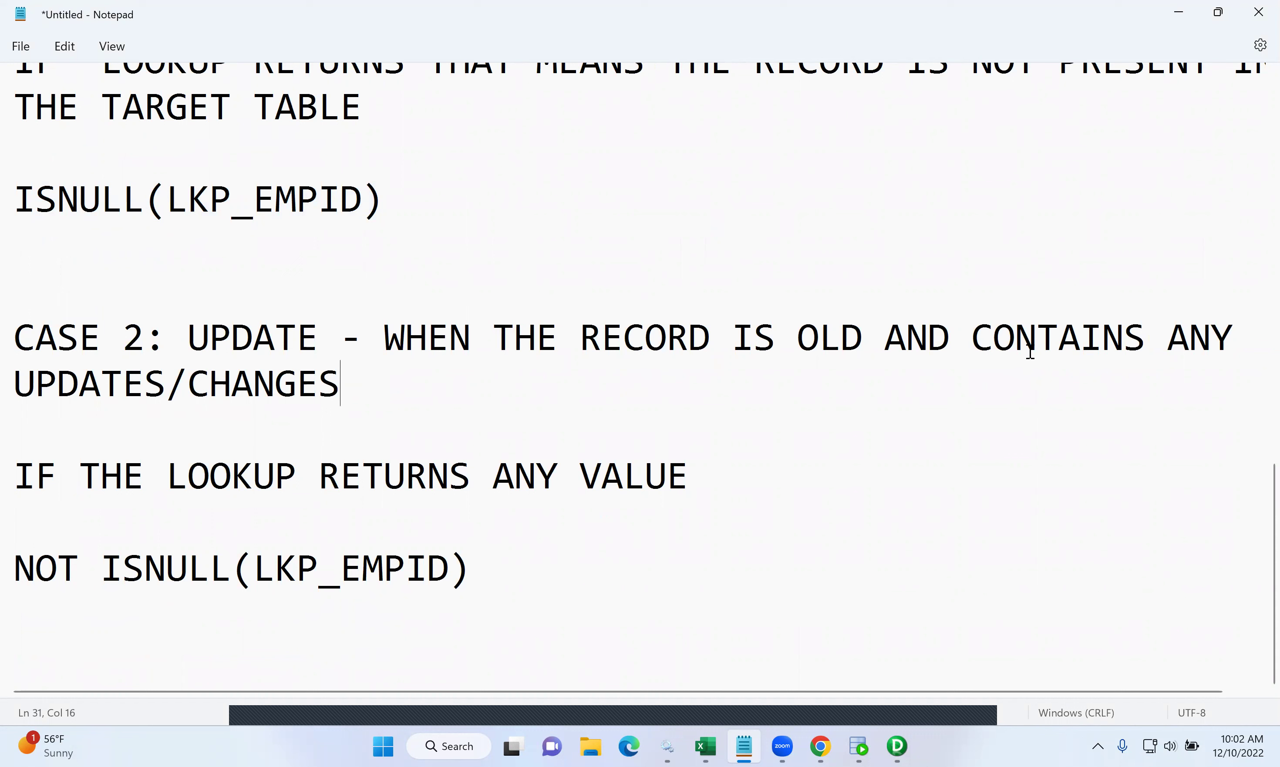
{"action": "left_click", "coordinate": [970, 335]}
{"action": "type", "text": "IF IT"}
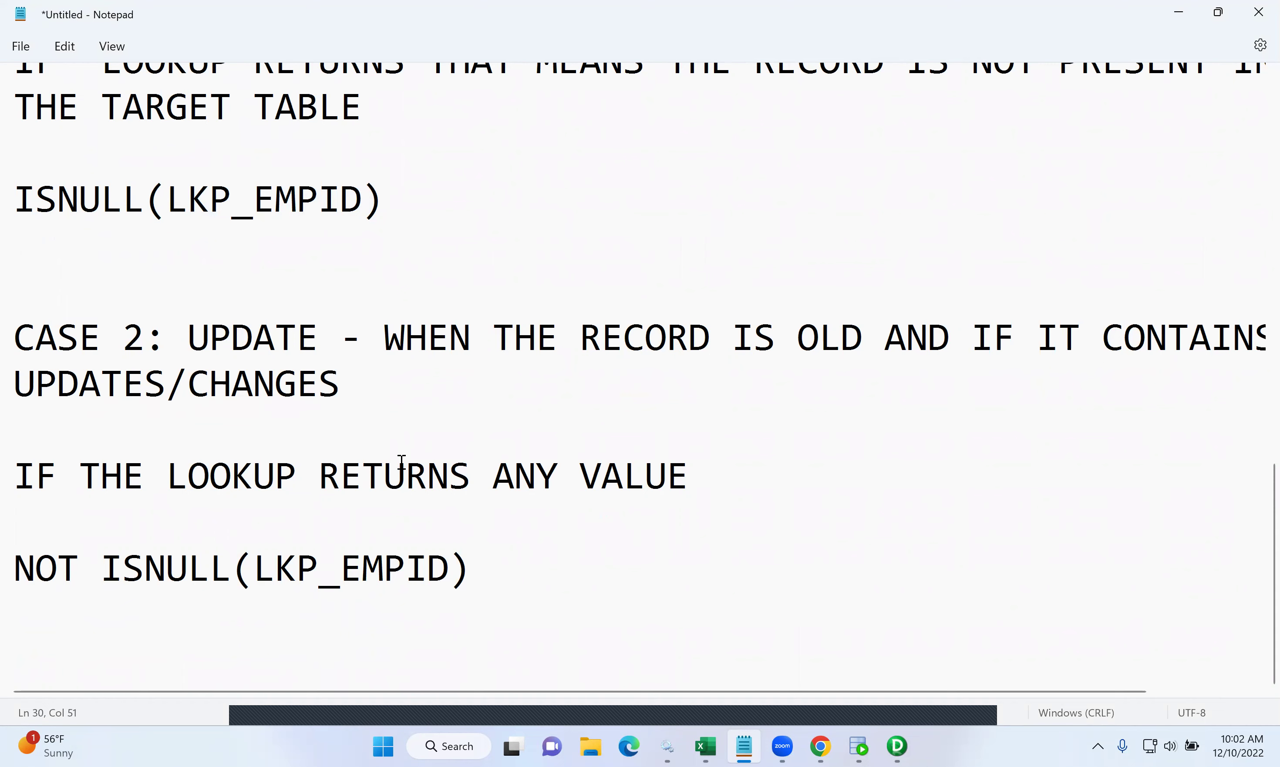
- Copy the EMPSRC sample block and paste it below the NOT ISNULL(LKP_EMPID) line
{"action": "scroll", "coordinate": [401, 462], "scroll_direction": "up", "scroll_amount": 2}
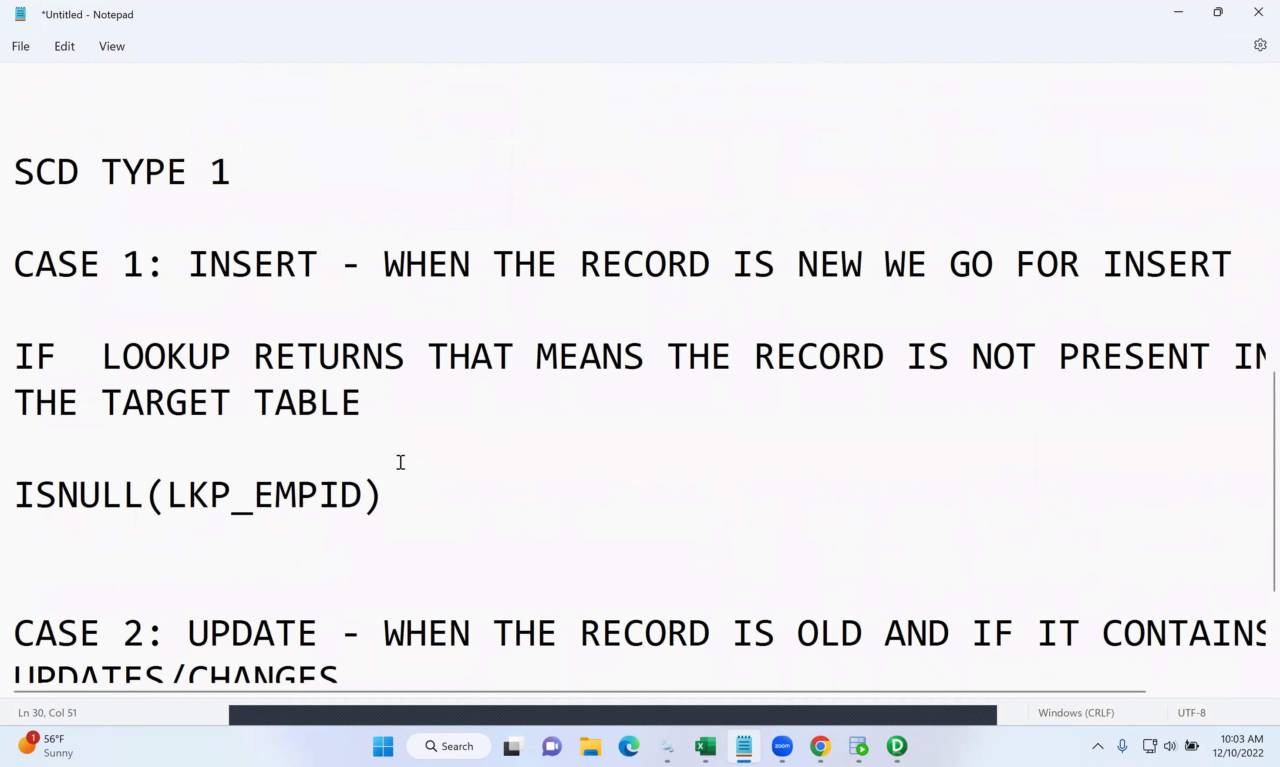
{"action": "scroll", "coordinate": [401, 461], "scroll_direction": "up", "scroll_amount": 4}
{"action": "left_click", "coordinate": [371, 235]}
{"action": "left_click_drag", "start_coordinate": [296, 233], "coordinate": [22, 228]}
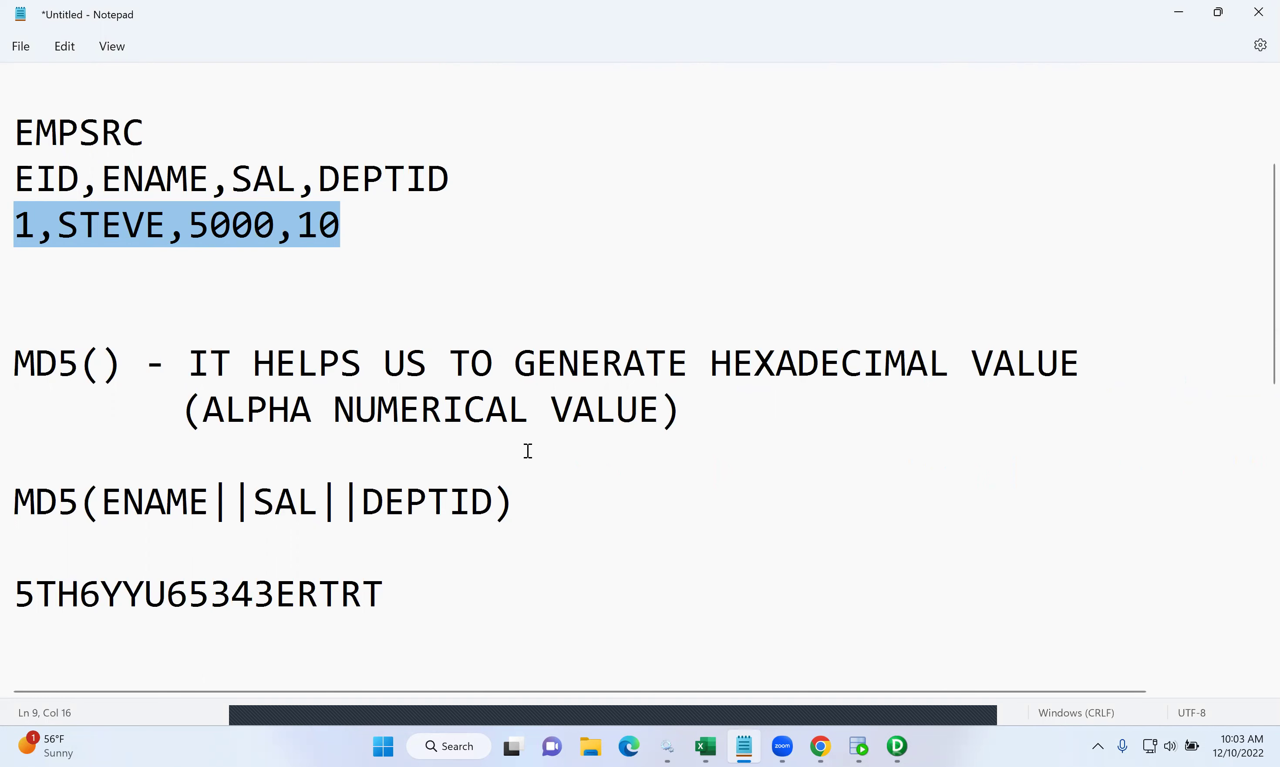
{"action": "scroll", "coordinate": [528, 450], "scroll_direction": "down", "scroll_amount": 6}
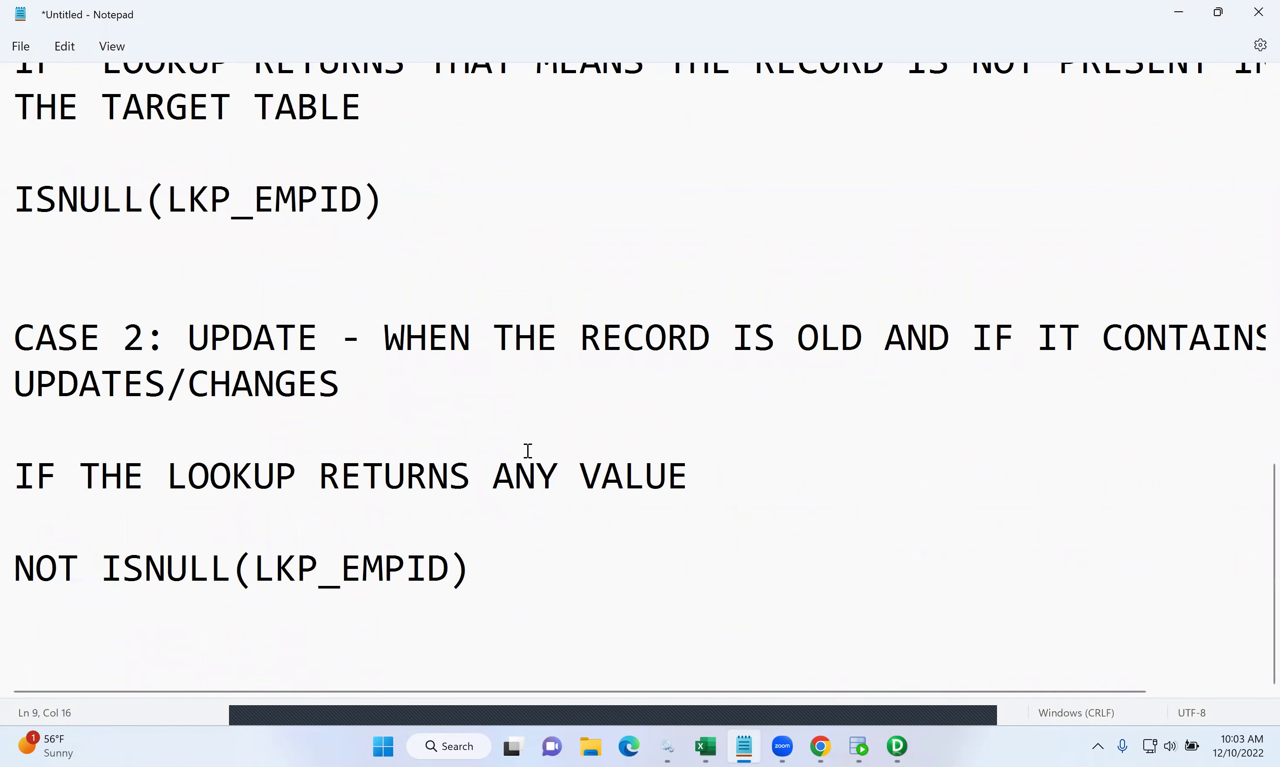
{"action": "left_click", "coordinate": [531, 566]}
{"action": "key", "text": "Return"}
{"action": "key", "text": "Return"}
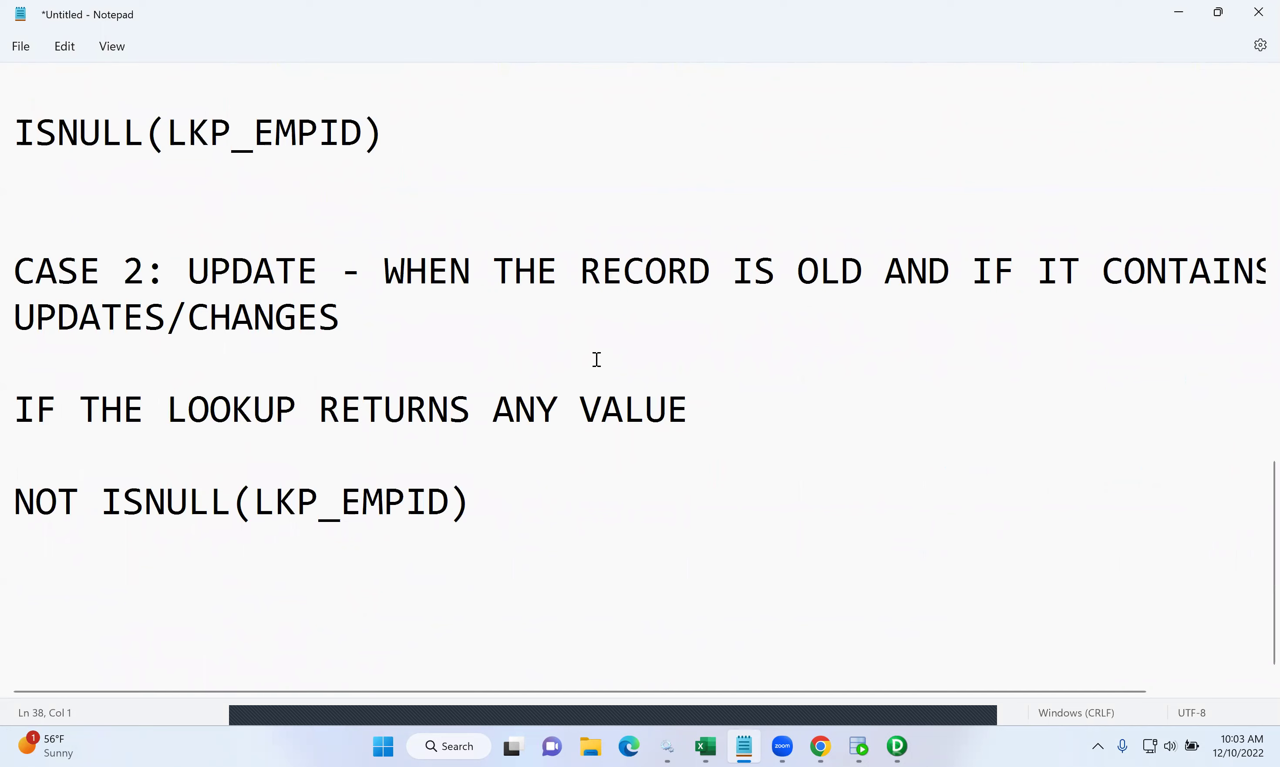
{"action": "scroll", "coordinate": [597, 359], "scroll_direction": "up", "scroll_amount": 15}
{"action": "scroll", "coordinate": [594, 360], "scroll_direction": "right", "scroll_amount": 2}
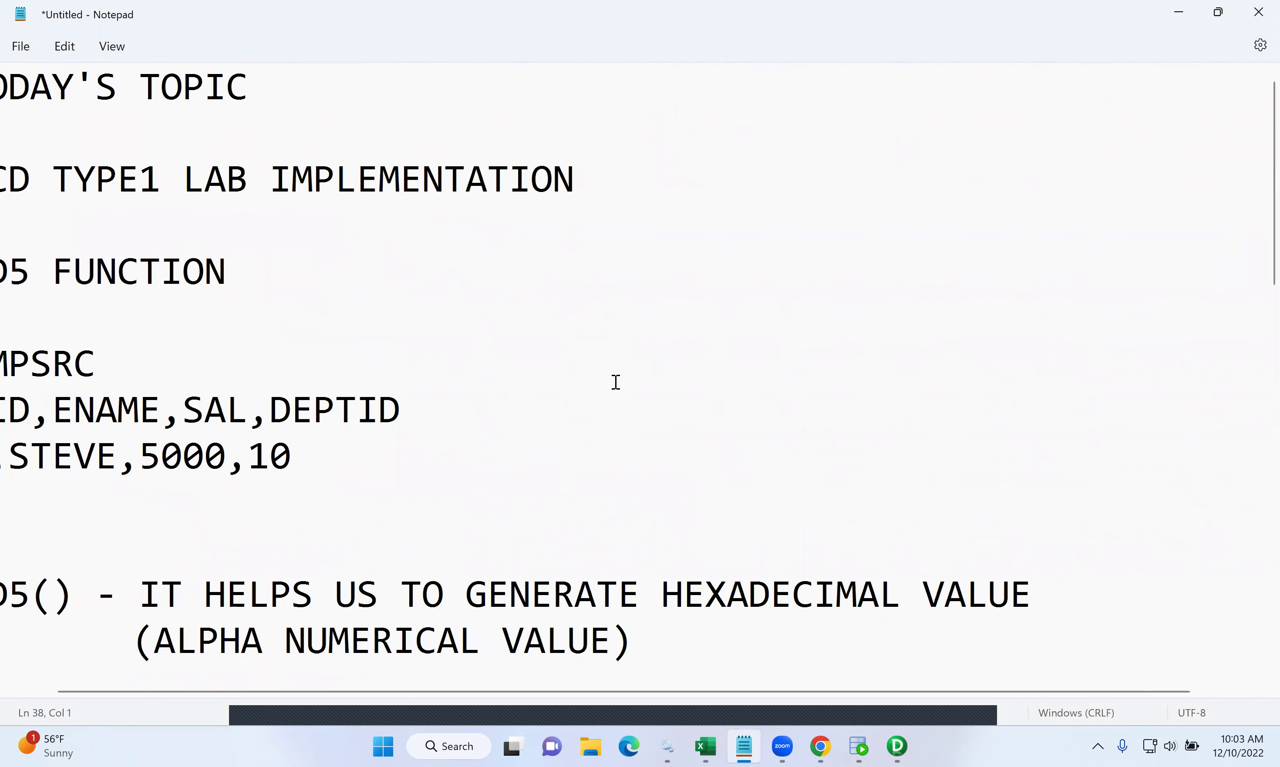
{"action": "scroll", "coordinate": [616, 382], "scroll_direction": "left", "scroll_amount": 2}
{"action": "left_click_drag", "start_coordinate": [341, 470], "coordinate": [23, 372]}
{"action": "key", "text": "ctrl+c"}
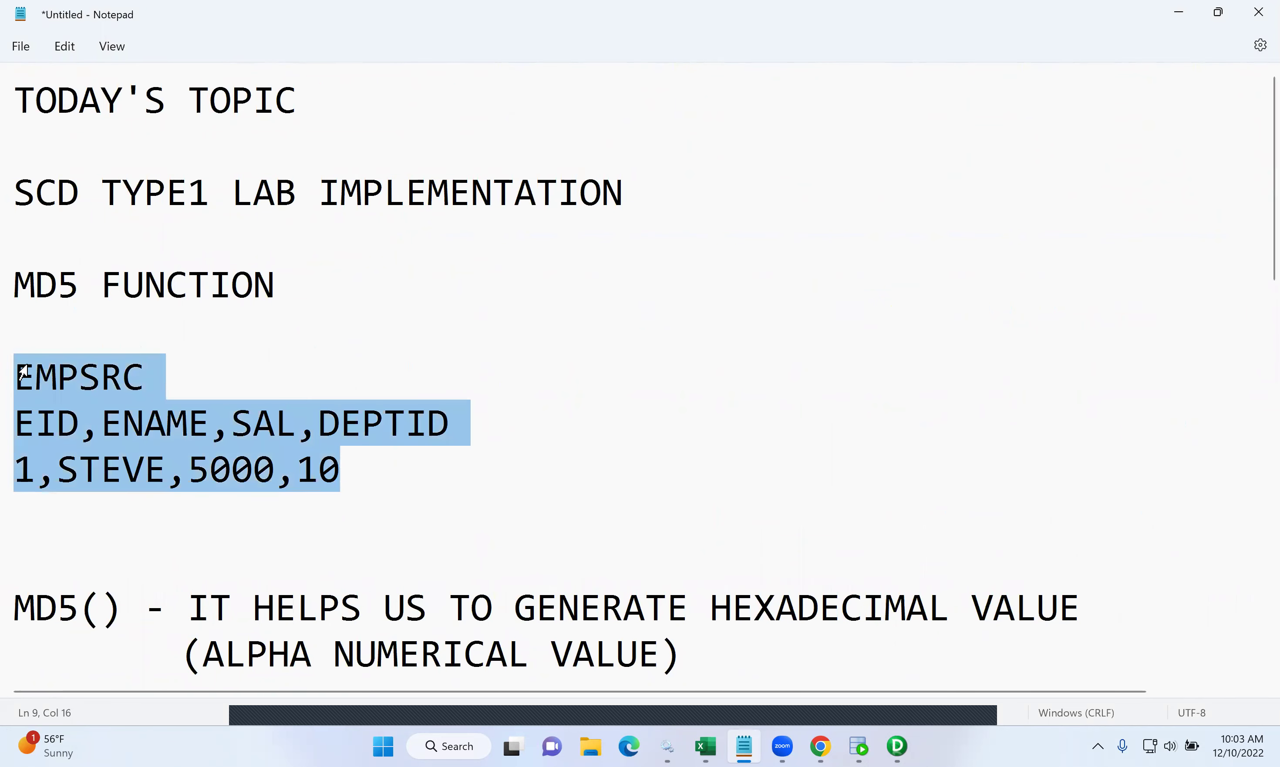
{"action": "scroll", "coordinate": [162, 450], "scroll_direction": "down", "scroll_amount": 15}
{"action": "left_click", "coordinate": [488, 462]}
{"action": "key", "text": "Return"}
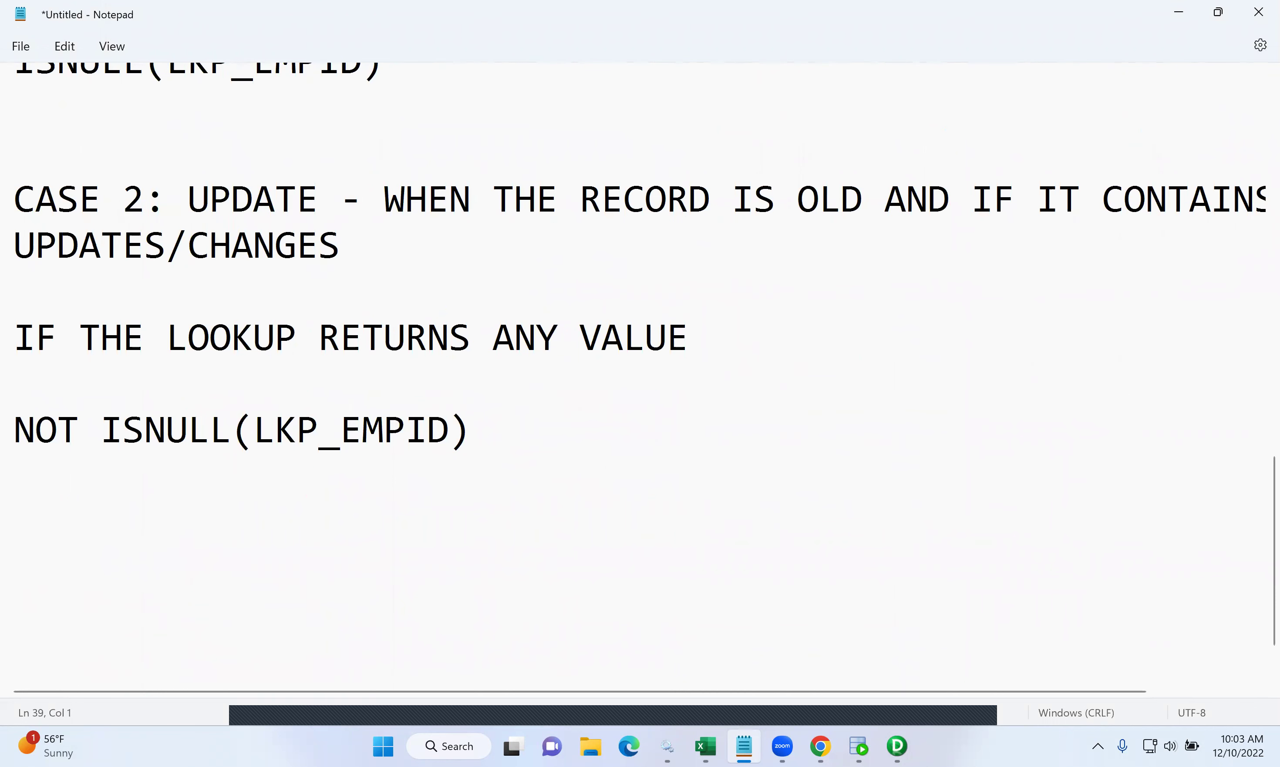
{"action": "key", "text": "ctrl+v"}
- Label the pasted block SOURCE and add a second copy labelled TARGET, renamed EMPTGT
{"action": "left_click", "coordinate": [17, 514]}
{"action": "type", "text": "S"}
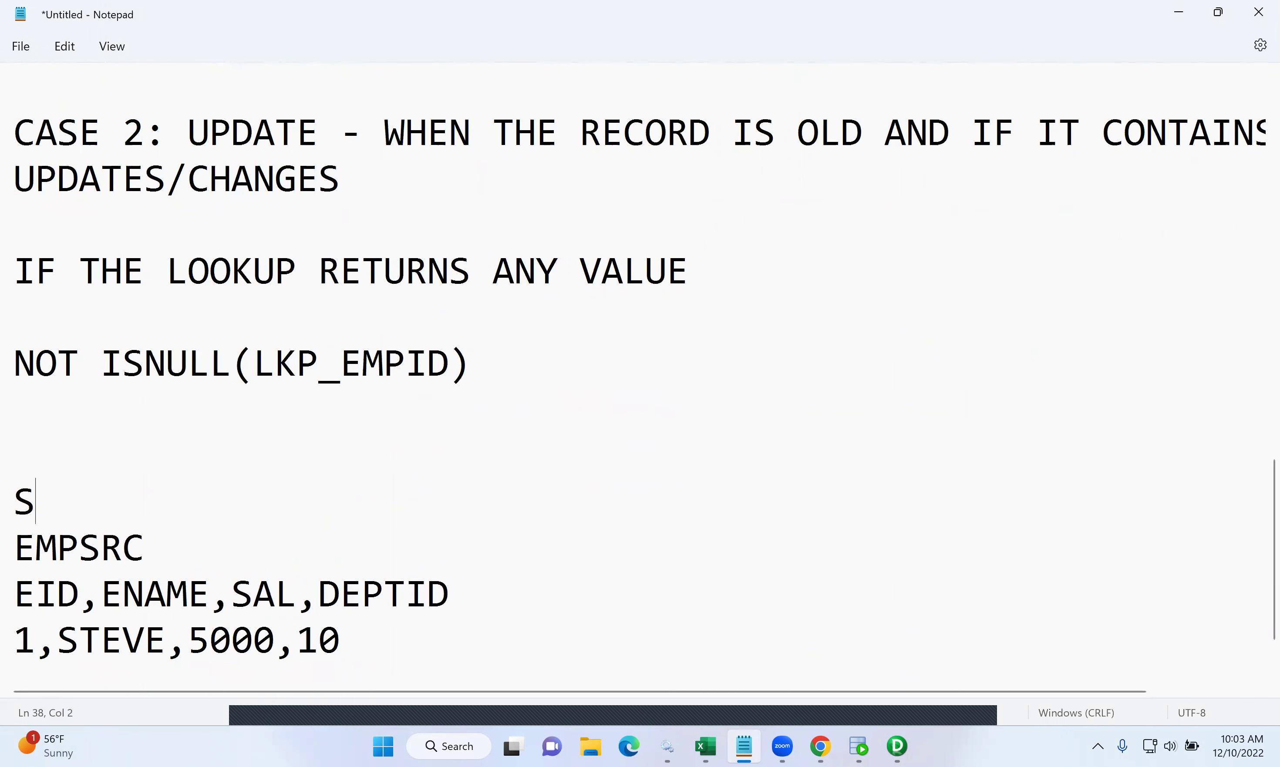
{"action": "type", "text": "OURCE"}
{"action": "scroll", "coordinate": [446, 517], "scroll_direction": "down", "scroll_amount": 1}
{"action": "key", "text": "Down"}
{"action": "key", "text": "Down"}
{"action": "key", "text": "Down"}
{"action": "key", "text": "Down"}
{"action": "key", "text": "Down"}
{"action": "key", "text": "Return"}
{"action": "key", "text": "ctrl+v"}
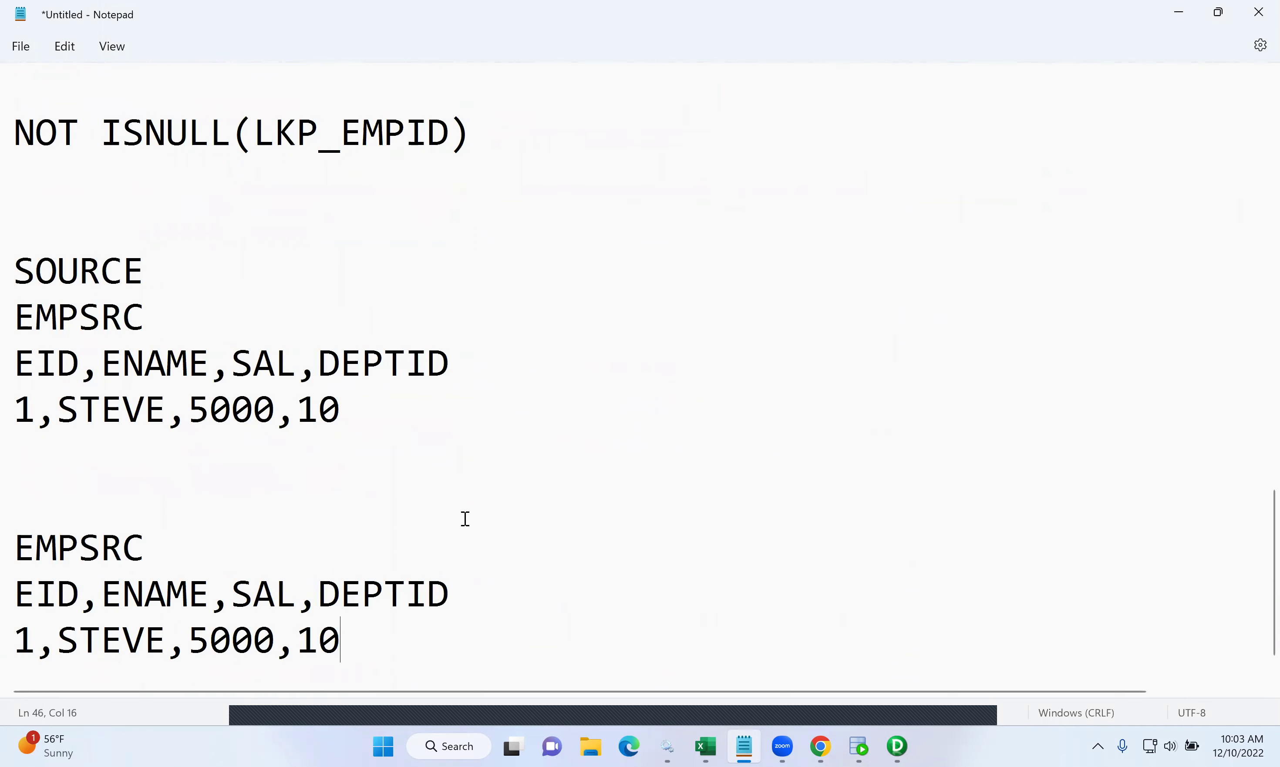
{"action": "left_click", "coordinate": [145, 547]}
{"action": "key", "text": "BackSpace"}
{"action": "key", "text": "BackSpace"}
{"action": "key", "text": "BackSpace"}
{"action": "type", "text": "TGT"}
{"action": "key", "text": "Up"}
{"action": "type", "text": "TARGET"}
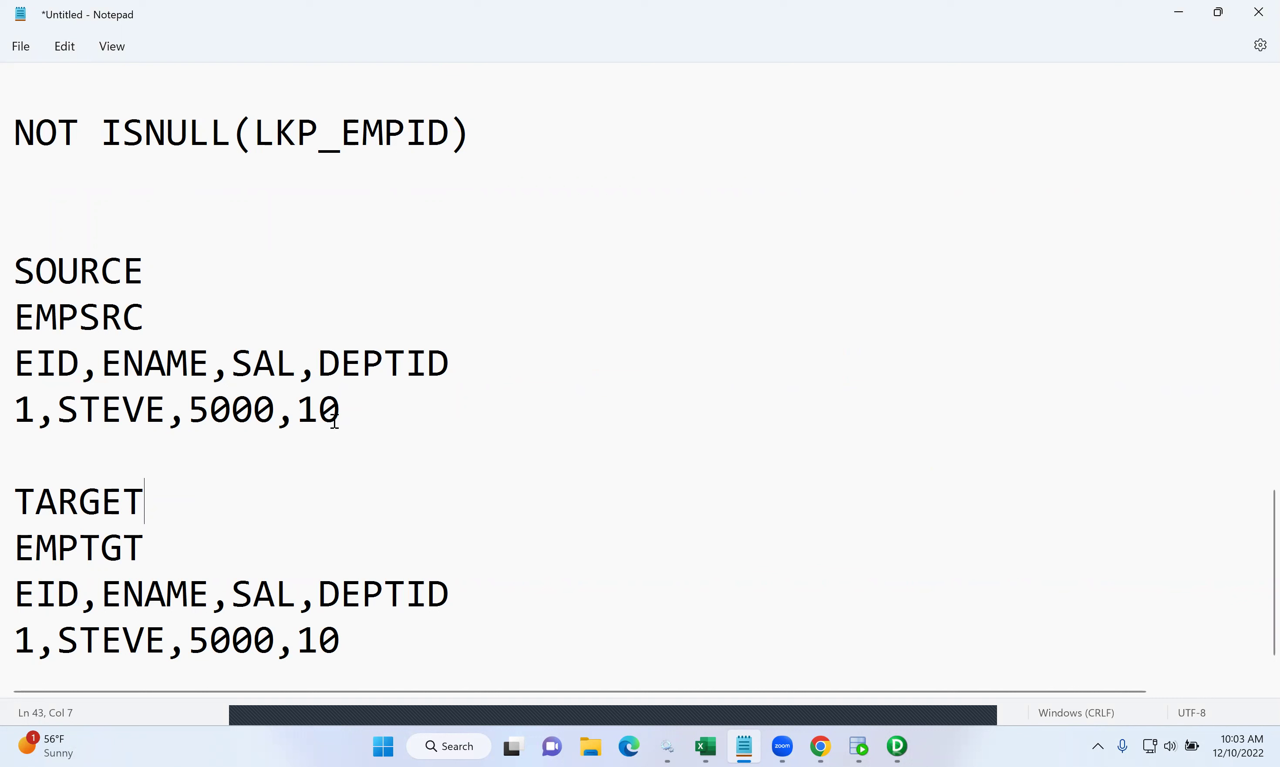
- Change the source row's salary from 5000 to 15000, leaving the target at 5000
{"action": "left_click", "coordinate": [197, 411]}
{"action": "type", "text": "1"}
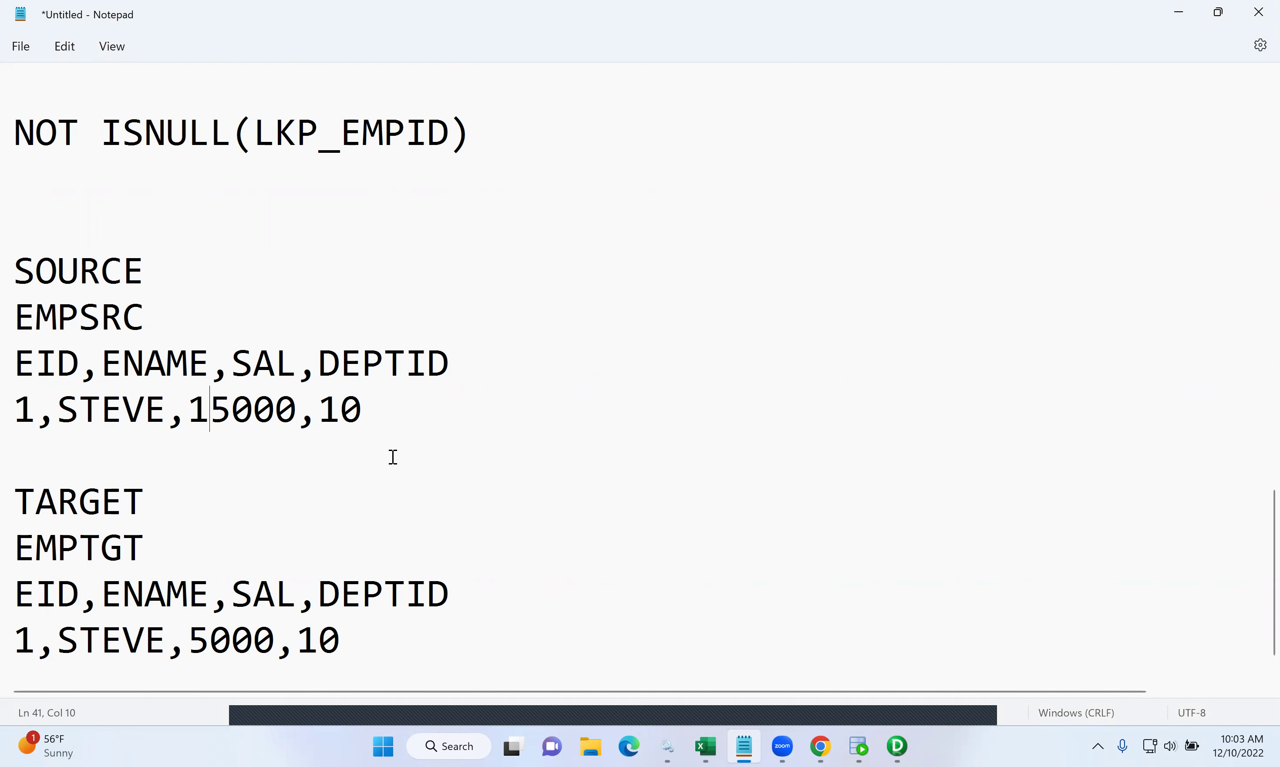
{"action": "scroll", "coordinate": [336, 503], "scroll_direction": "down", "scroll_amount": 1}
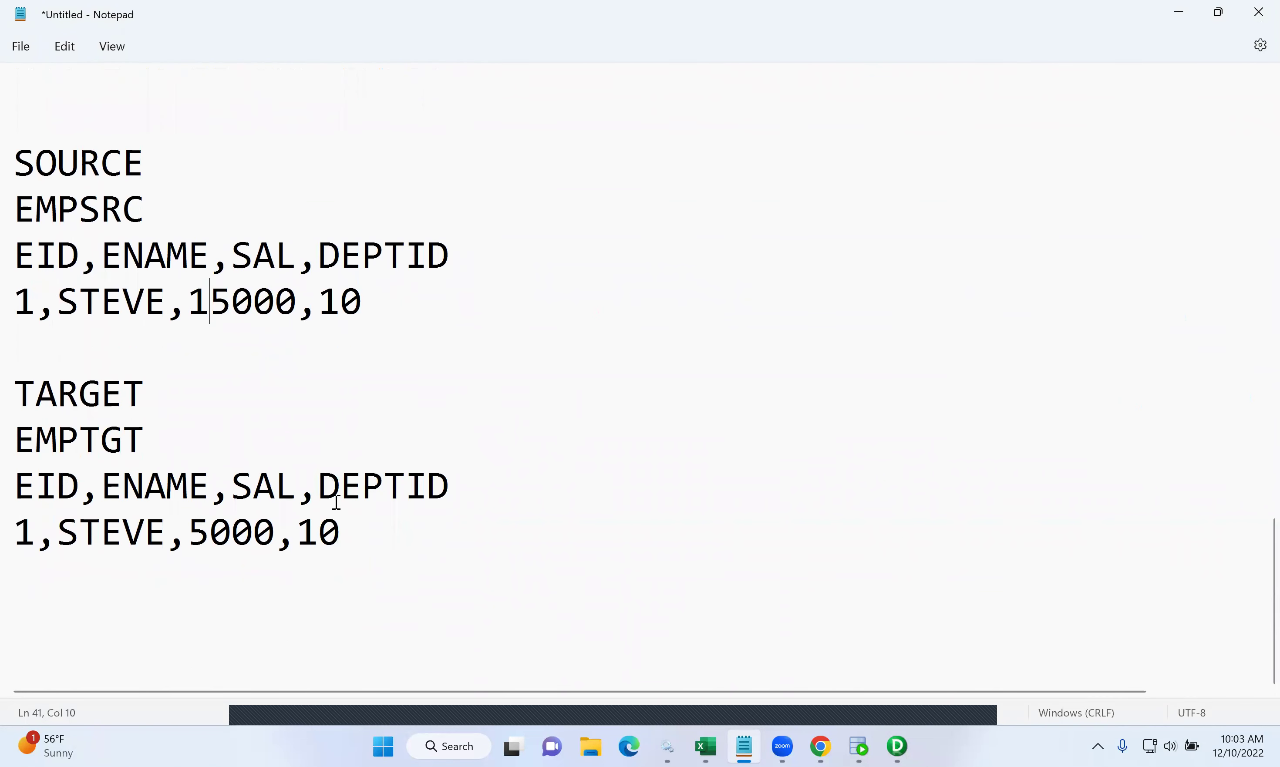
{"action": "left_click_drag", "start_coordinate": [374, 515], "coordinate": [12, 527]}
{"action": "left_click", "coordinate": [310, 301]}
{"action": "left_click_drag", "start_coordinate": [311, 301], "coordinate": [192, 304]}
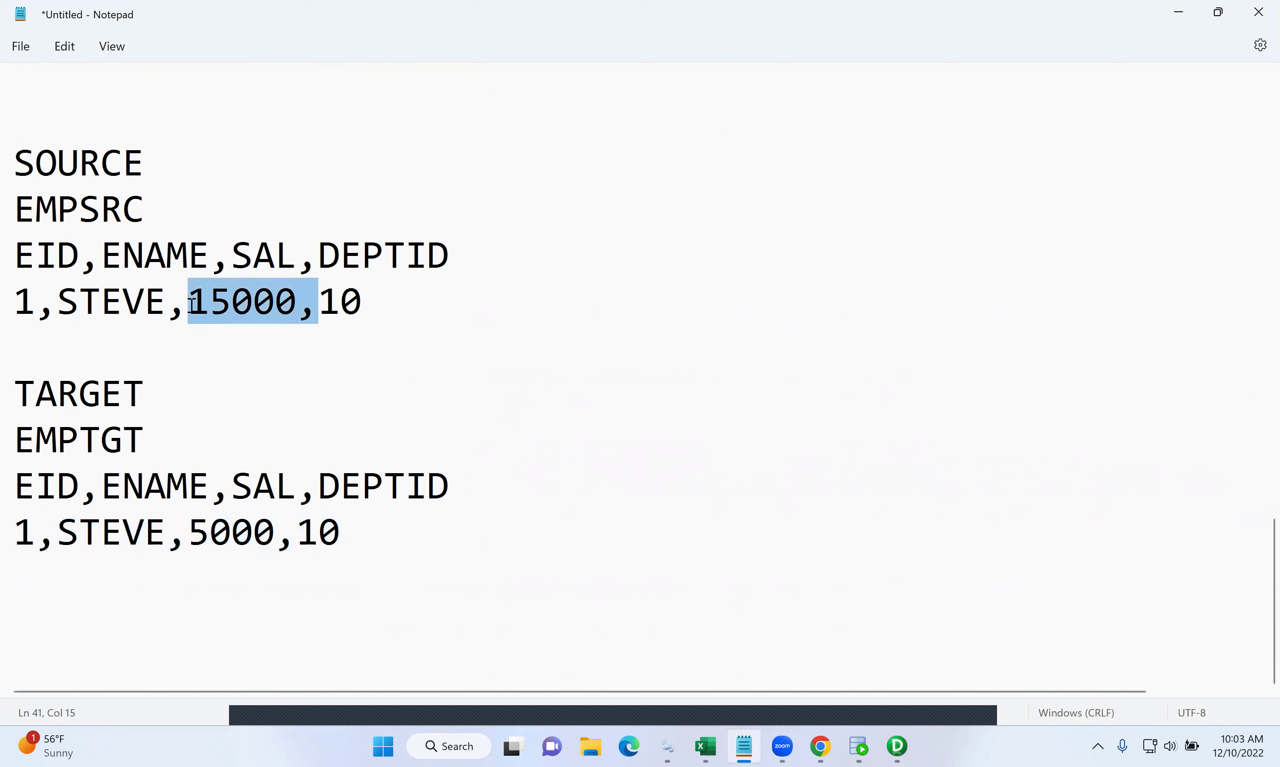
{"action": "left_click_drag", "start_coordinate": [403, 529], "coordinate": [13, 541]}
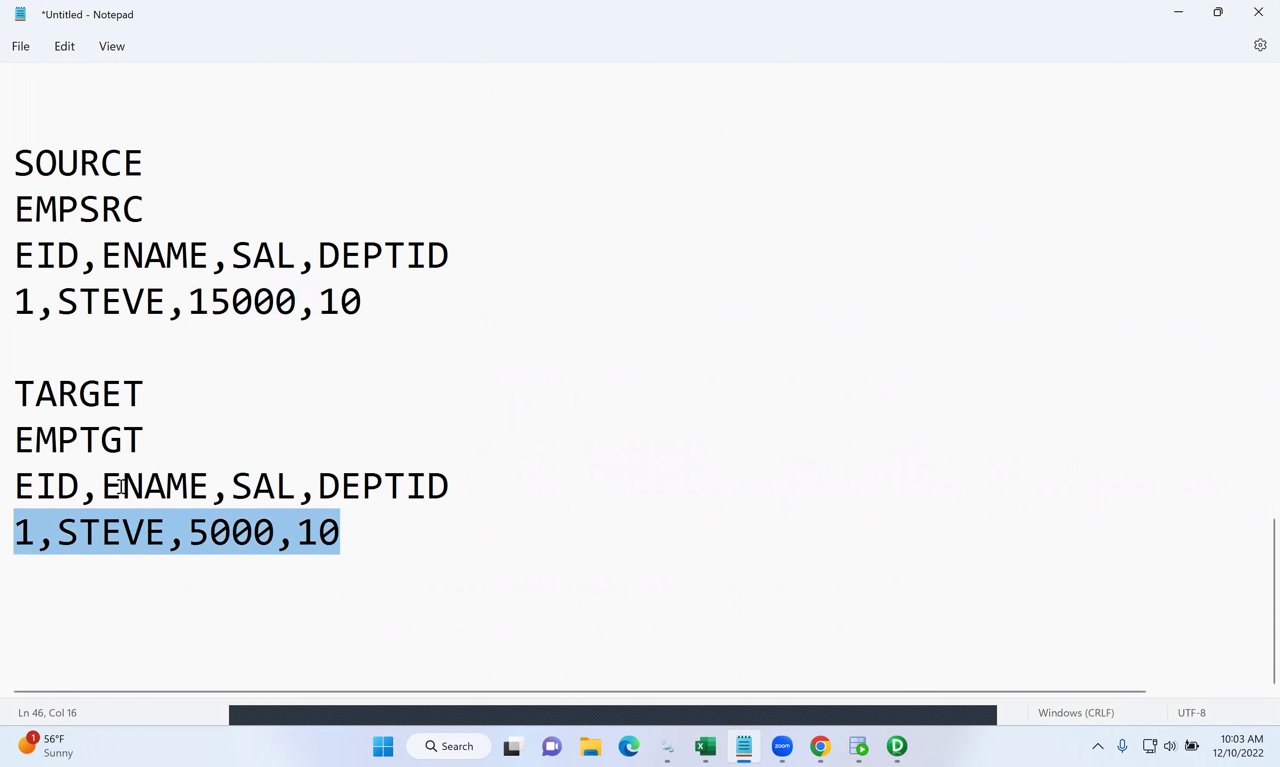
- Add an MD5() line beneath the source data row
{"action": "left_click", "coordinate": [401, 323]}
{"action": "key", "text": "Return"}
{"action": "type", "text": "MD5"}
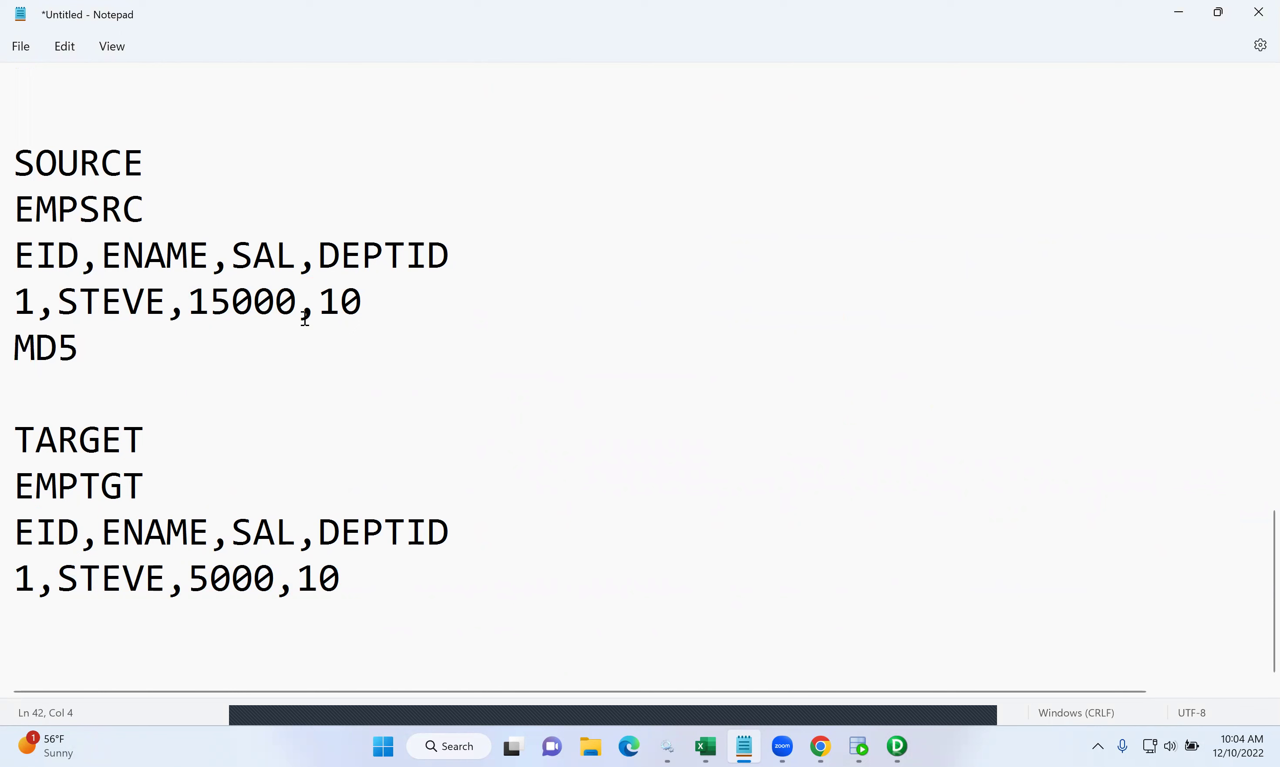
{"action": "type", "text": "()"}
- Complete the source line as MD5(ENAME||SAL||DEPTID) and add sample hash 5TR43FT5 below it
{"action": "left_click", "coordinate": [102, 348]}
{"action": "type", "text": "ENAME||S"}
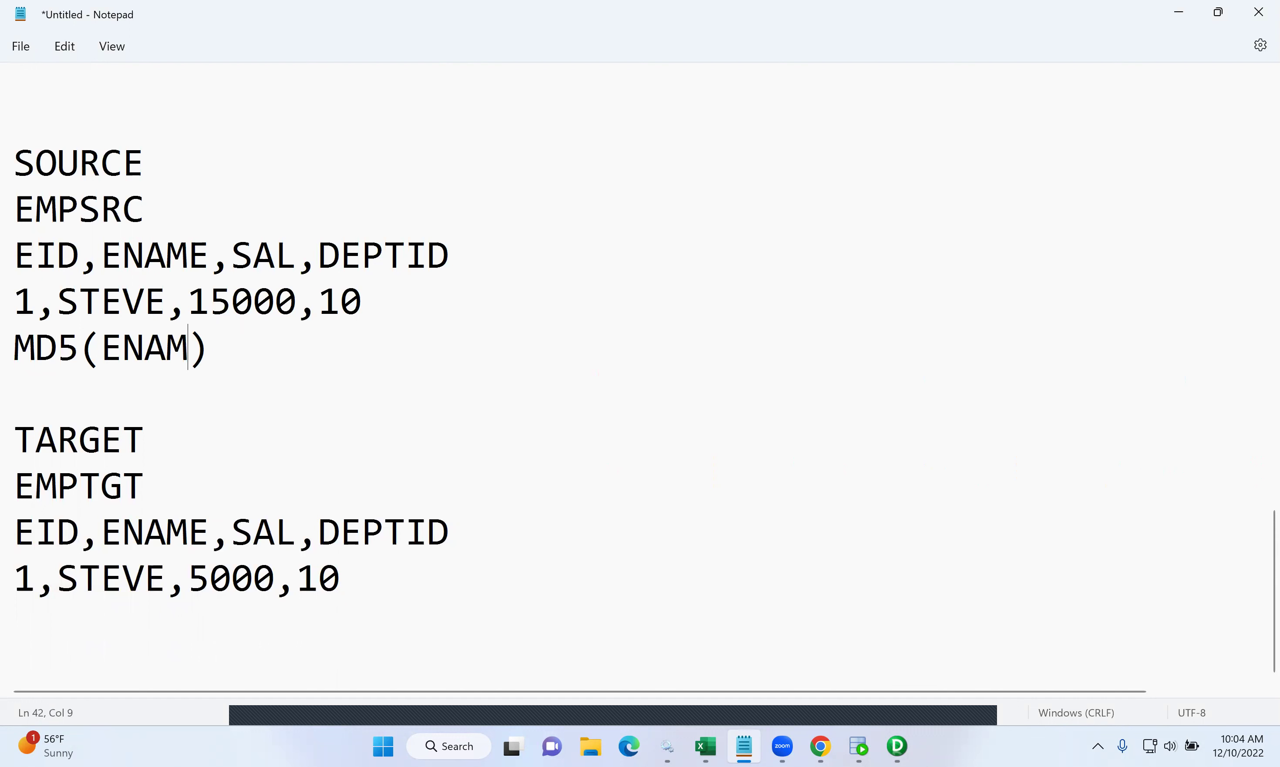
{"action": "type", "text": "AL||DEPT"}
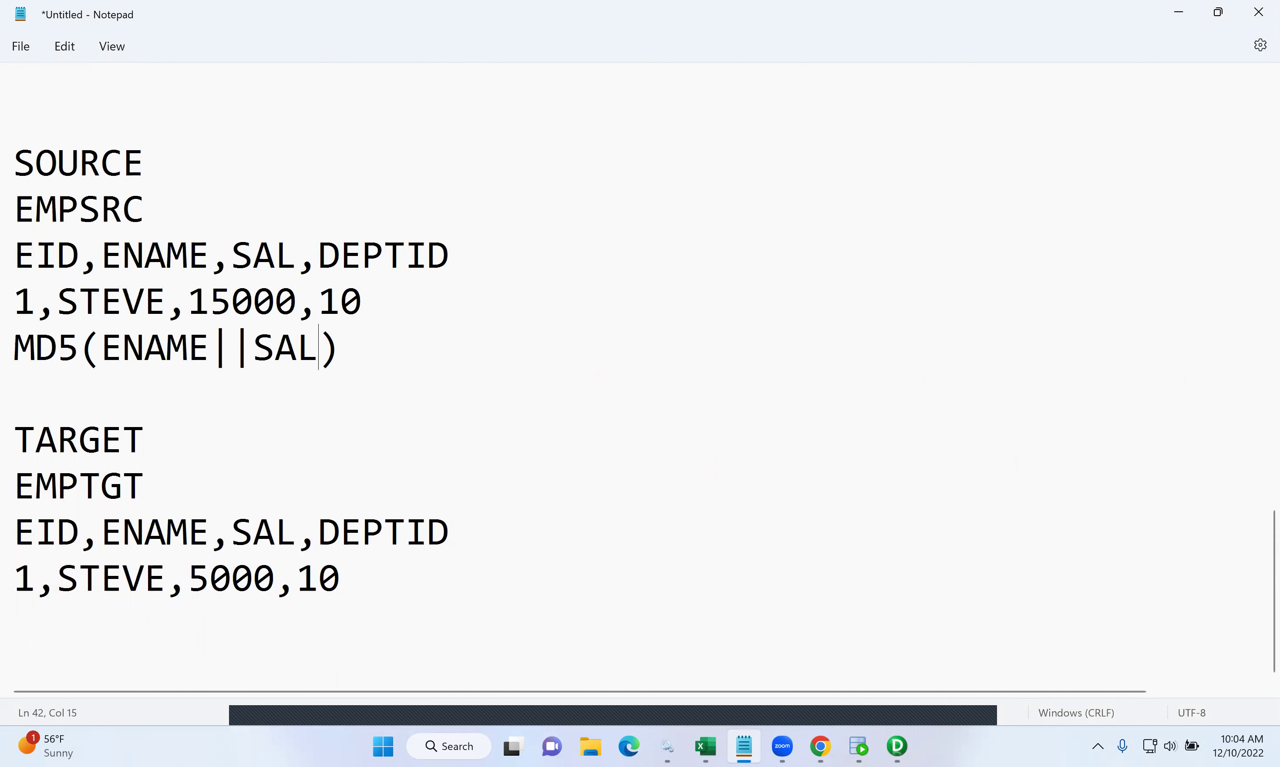
{"action": "type", "text": "ID"}
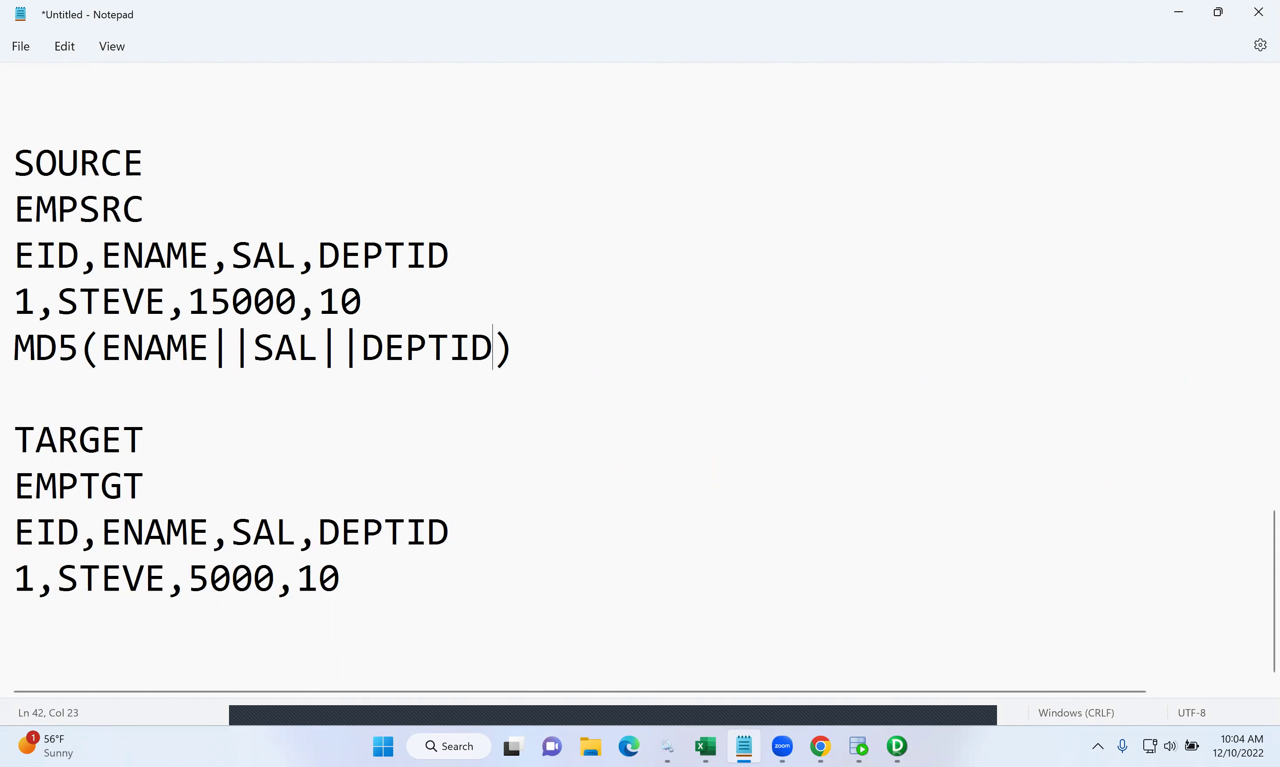
{"action": "left_click_drag", "start_coordinate": [554, 354], "coordinate": [10, 365]}
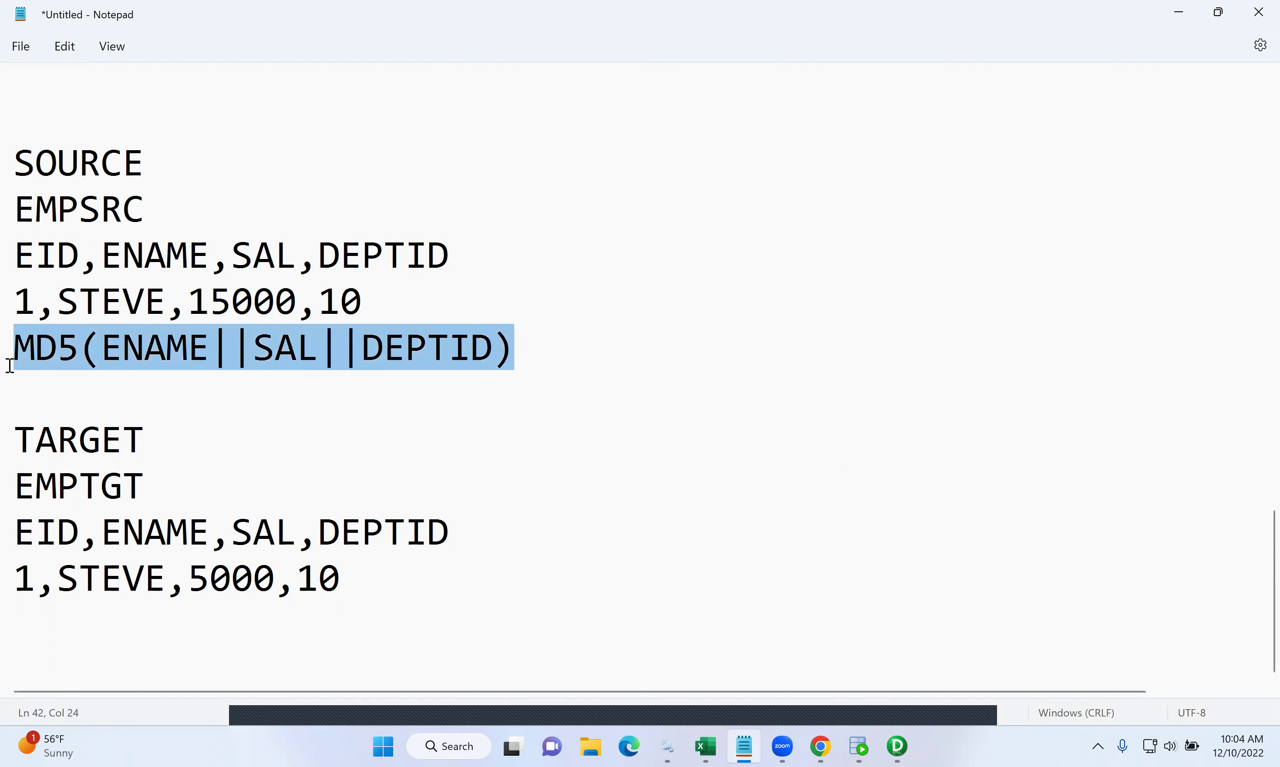
{"action": "left_click", "coordinate": [541, 335]}
{"action": "key", "text": "Return"}
{"action": "key", "text": "Return"}
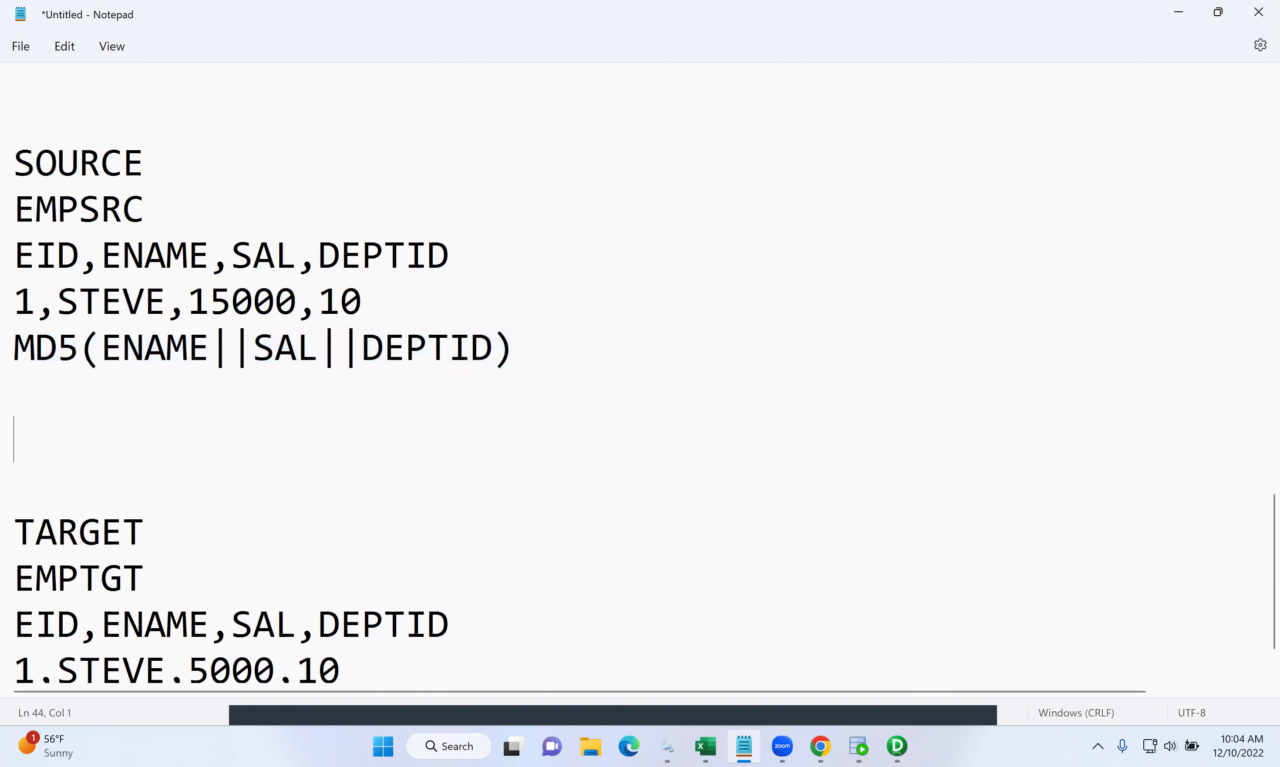
{"action": "type", "text": "5TR43"}
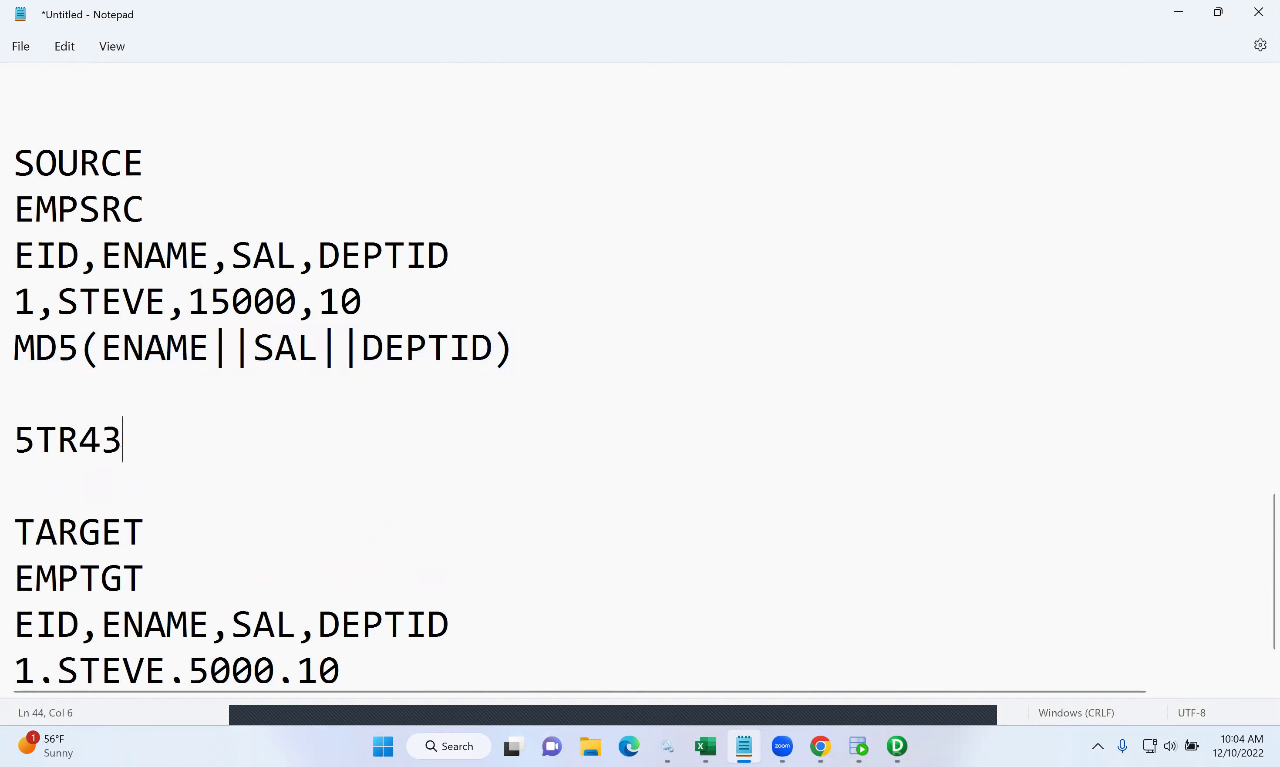
{"action": "type", "text": "FT5"}
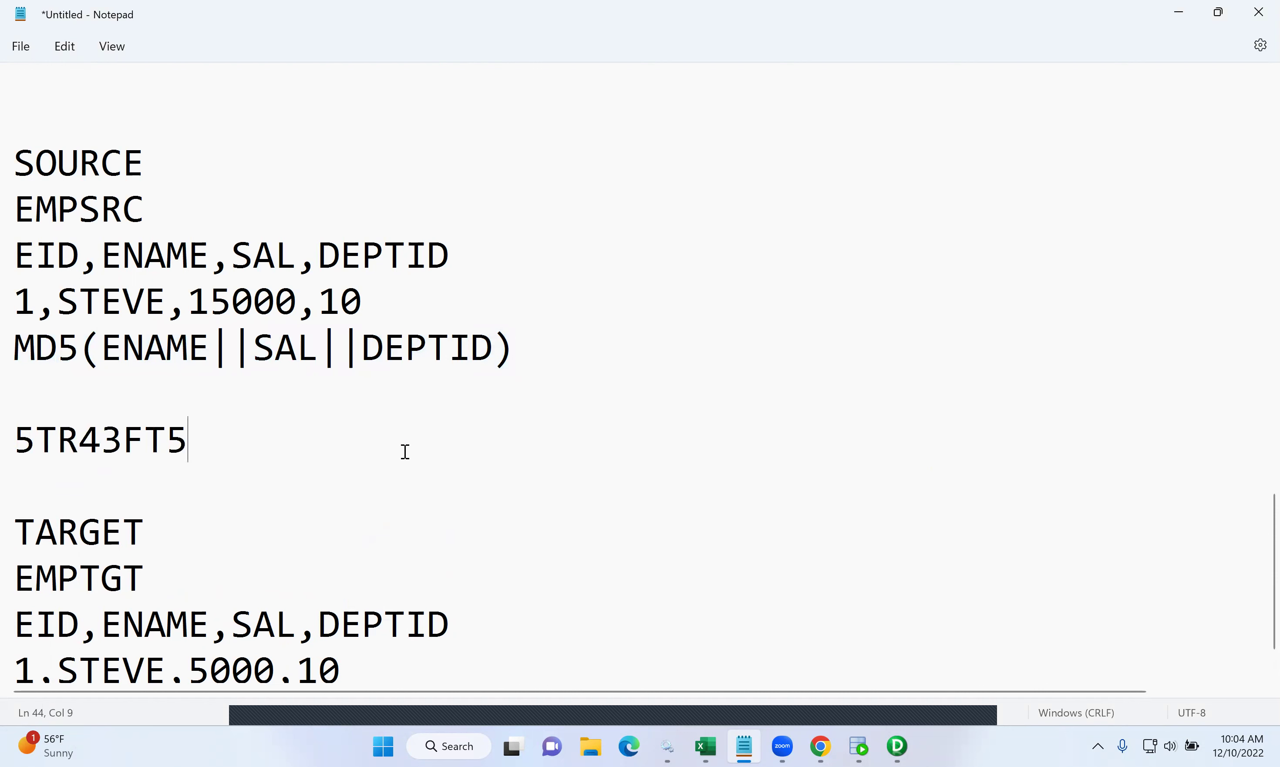
- Paste the MD5(ENAME||SAL||DEPTID) expression under the EMPTGT target row
{"action": "scroll", "coordinate": [292, 463], "scroll_direction": "down", "scroll_amount": 1}
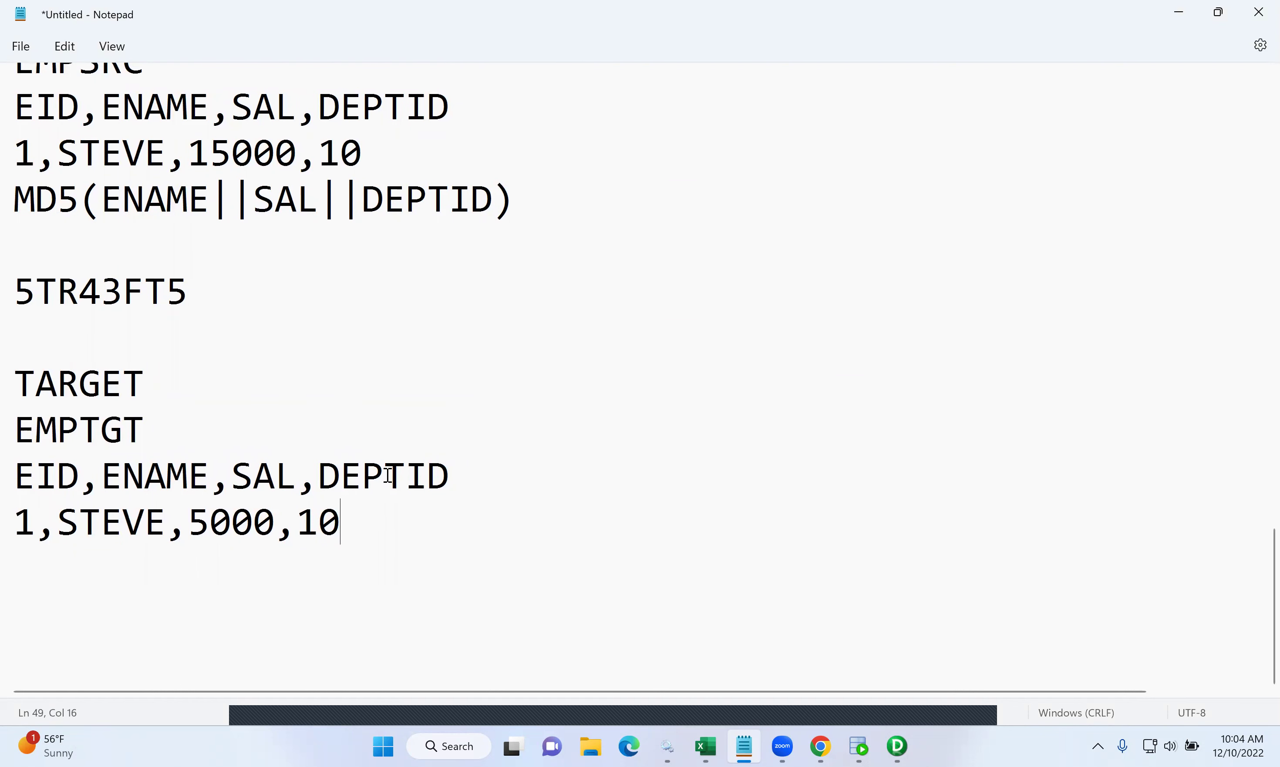
{"action": "left_click_drag", "start_coordinate": [465, 478], "coordinate": [30, 473]}
{"action": "left_click_drag", "start_coordinate": [545, 205], "coordinate": [22, 217]}
{"action": "key", "text": "ctrl+c"}
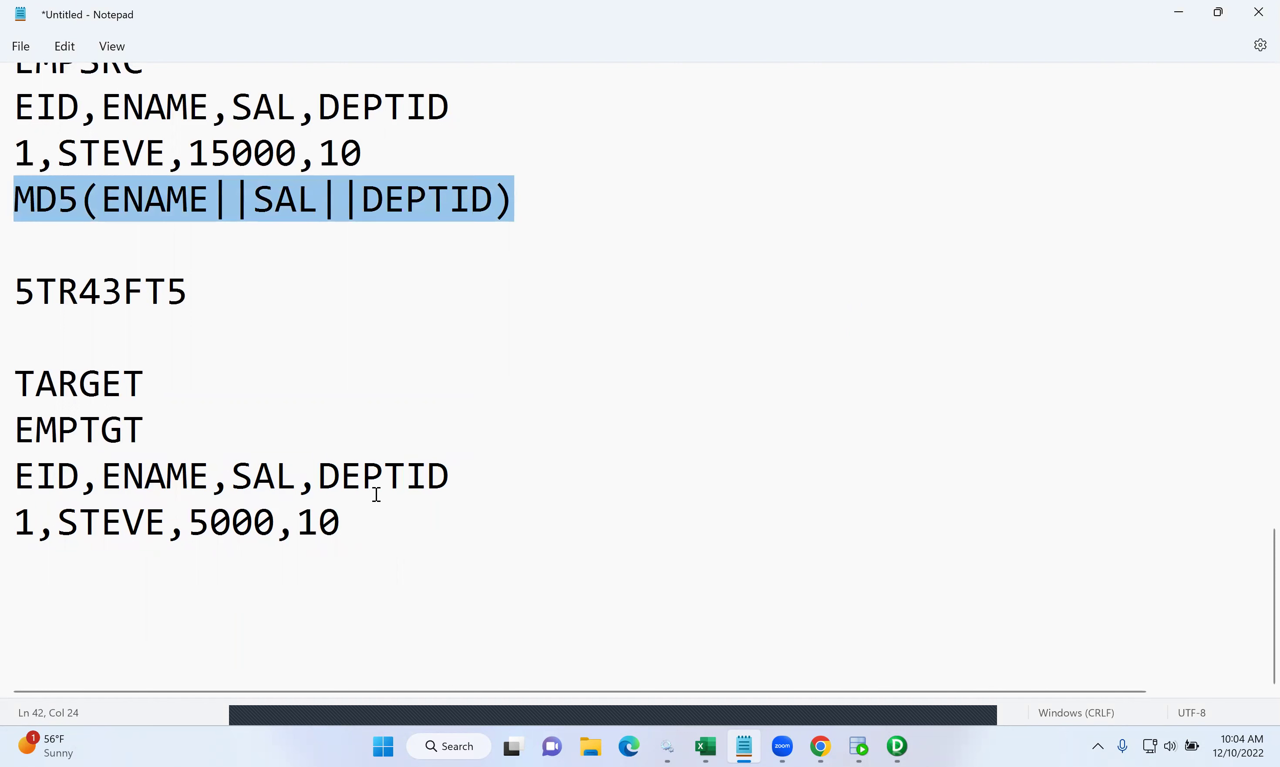
{"action": "left_click", "coordinate": [374, 515]}
{"action": "key", "text": "Return"}
{"action": "key", "text": "Return"}
{"action": "key", "text": "ctrl+v"}
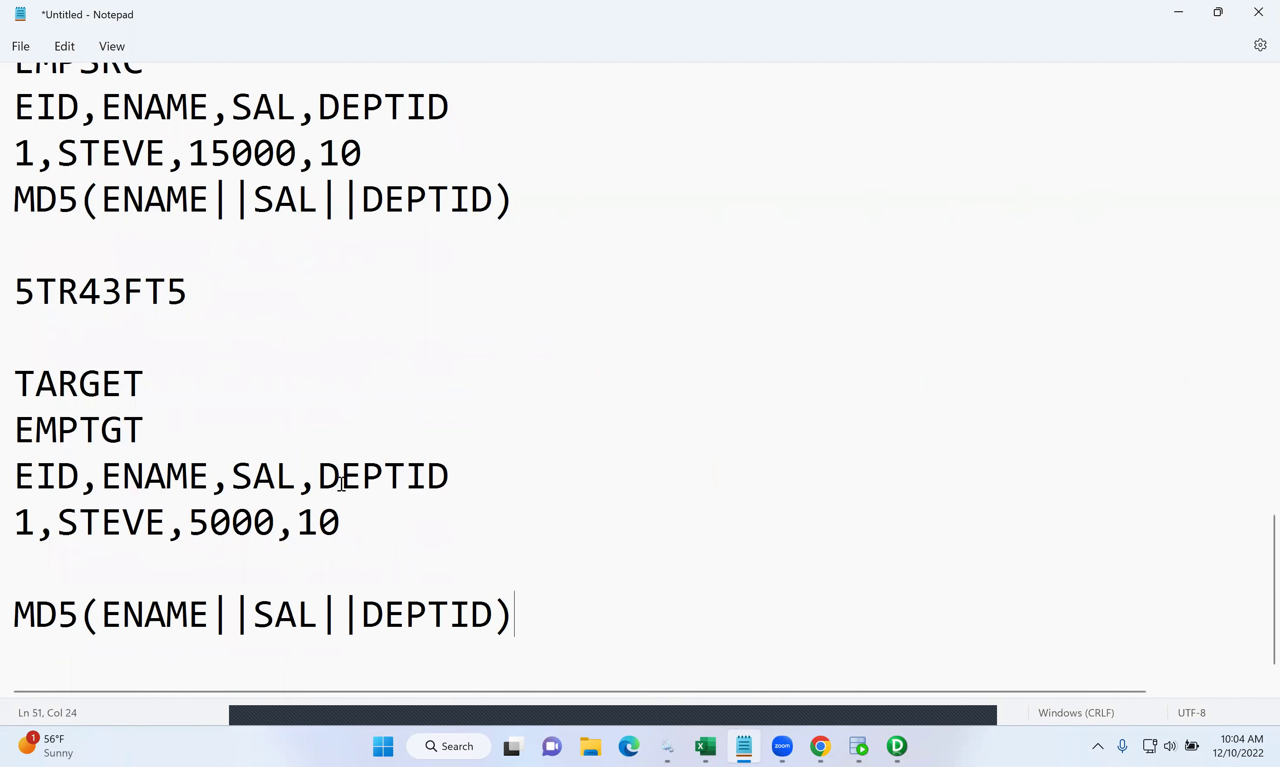
- Add a differing target hash, 5TR43RE6, under the target MD5 line
{"action": "left_click", "coordinate": [188, 293]}
{"action": "double_click", "coordinate": [107, 291]}
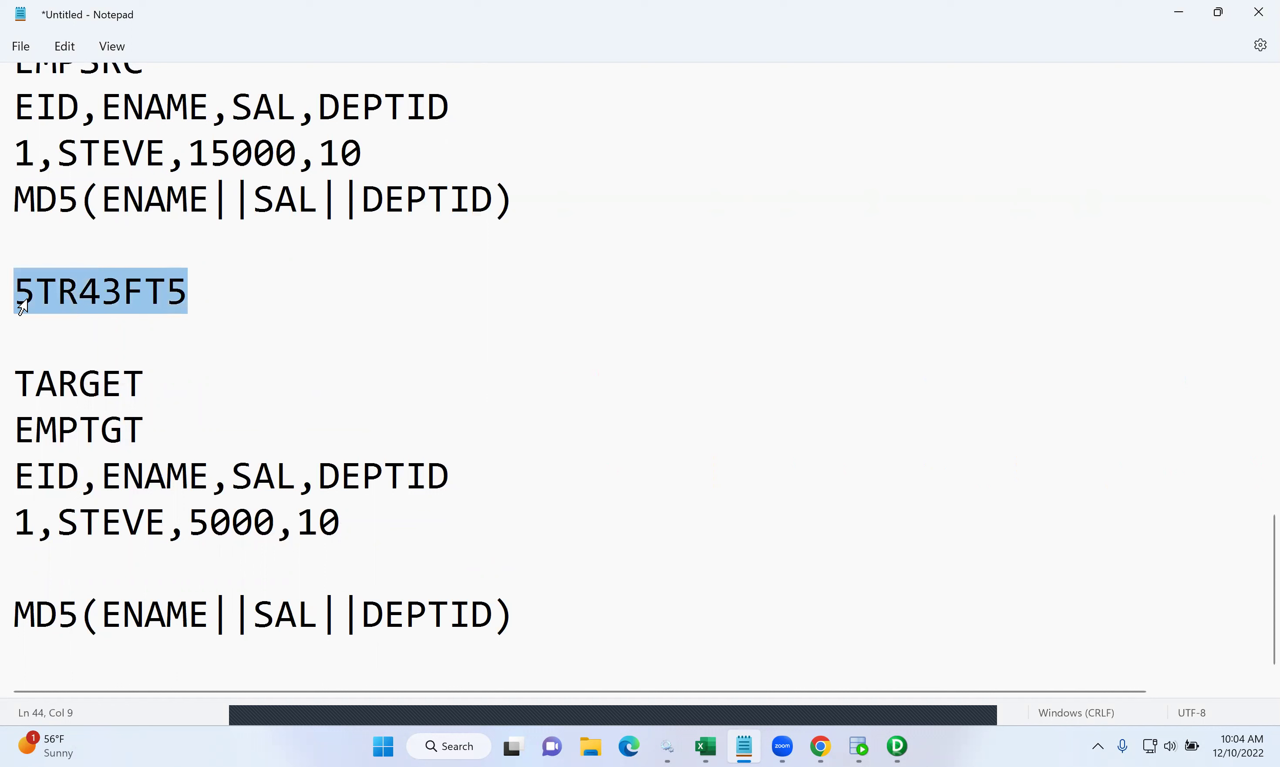
{"action": "key", "text": "BackSpace"}
{"action": "key", "text": "ctrl+z"}
{"action": "key", "text": "ctrl+c"}
{"action": "left_click", "coordinate": [524, 594]}
{"action": "key", "text": "Return"}
{"action": "key", "text": "Return"}
{"action": "key", "text": "ctrl+v"}
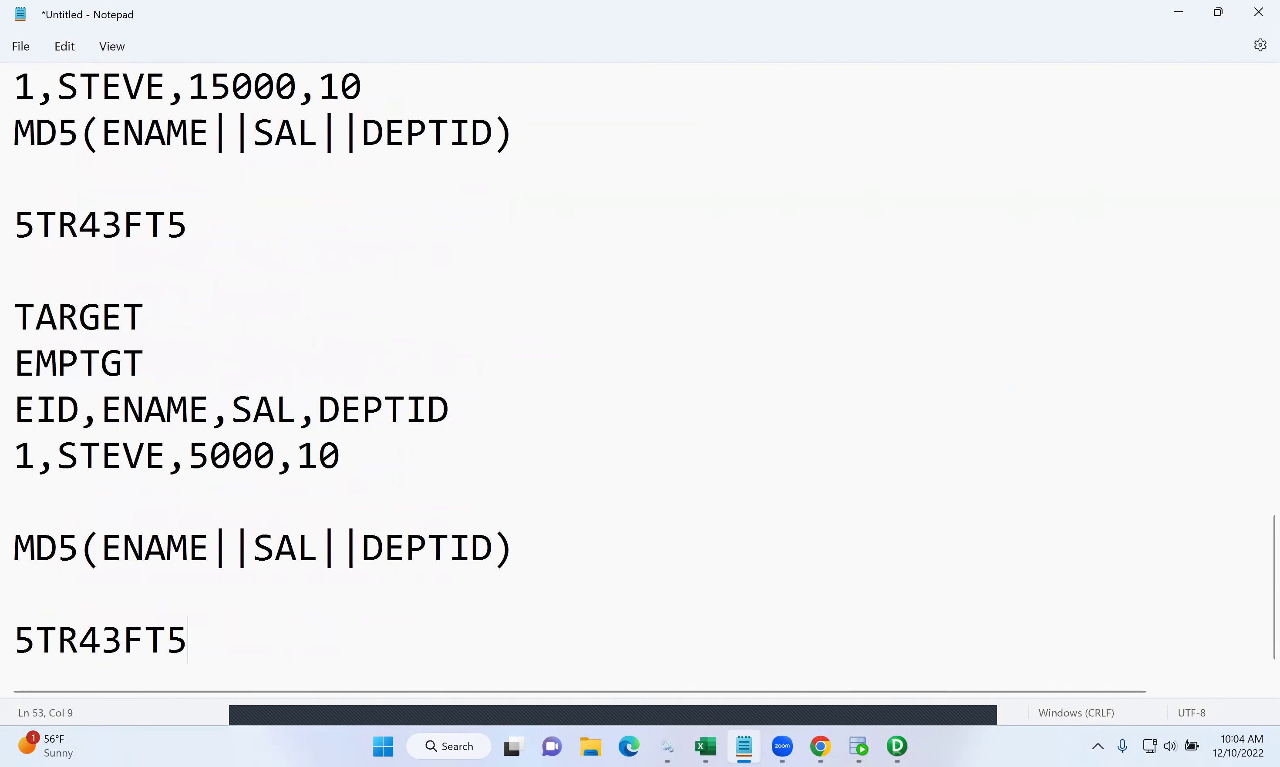
{"action": "key", "text": "BackSpace"}
{"action": "key", "text": "BackSpace"}
{"action": "key", "text": "BackSpace"}
{"action": "type", "text": "RE6"}
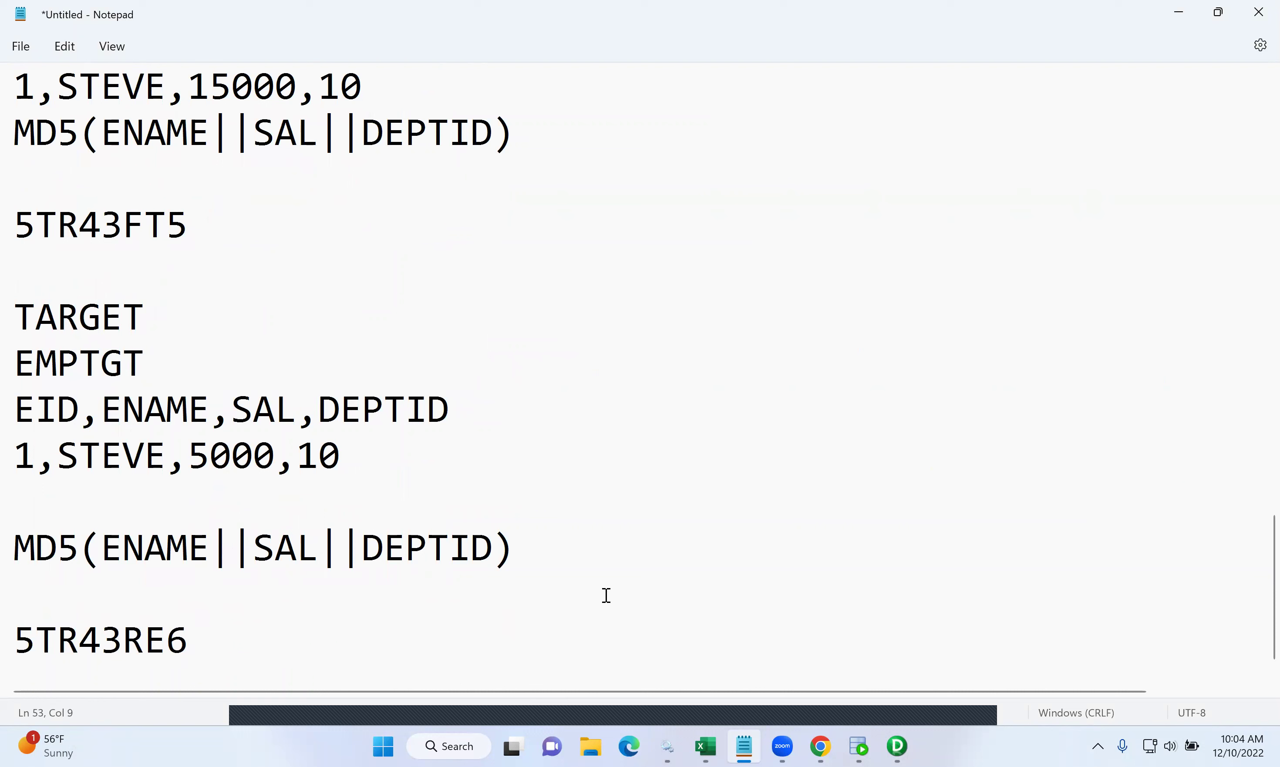
{"action": "left_click", "coordinate": [202, 224]}
{"action": "left_click_drag", "start_coordinate": [191, 637], "coordinate": [9, 638]}
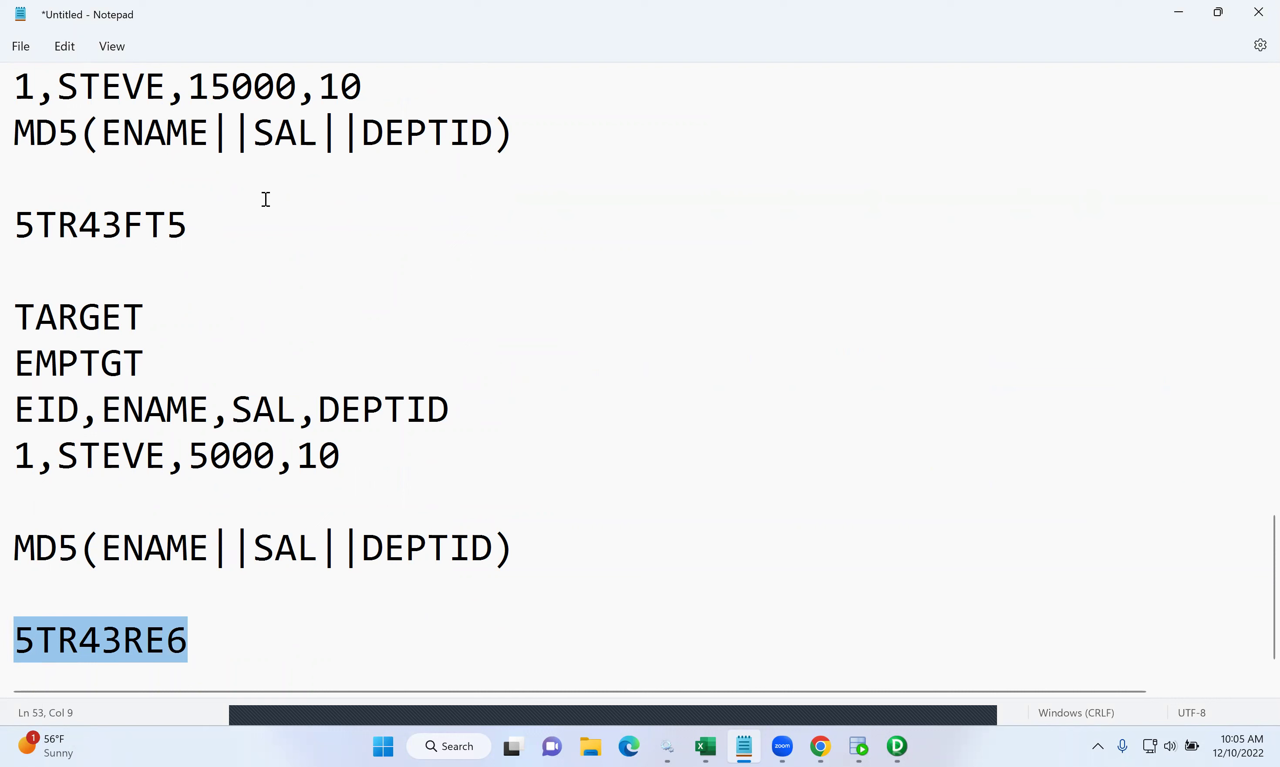
{"action": "scroll", "coordinate": [283, 206], "scroll_direction": "up", "scroll_amount": 1}
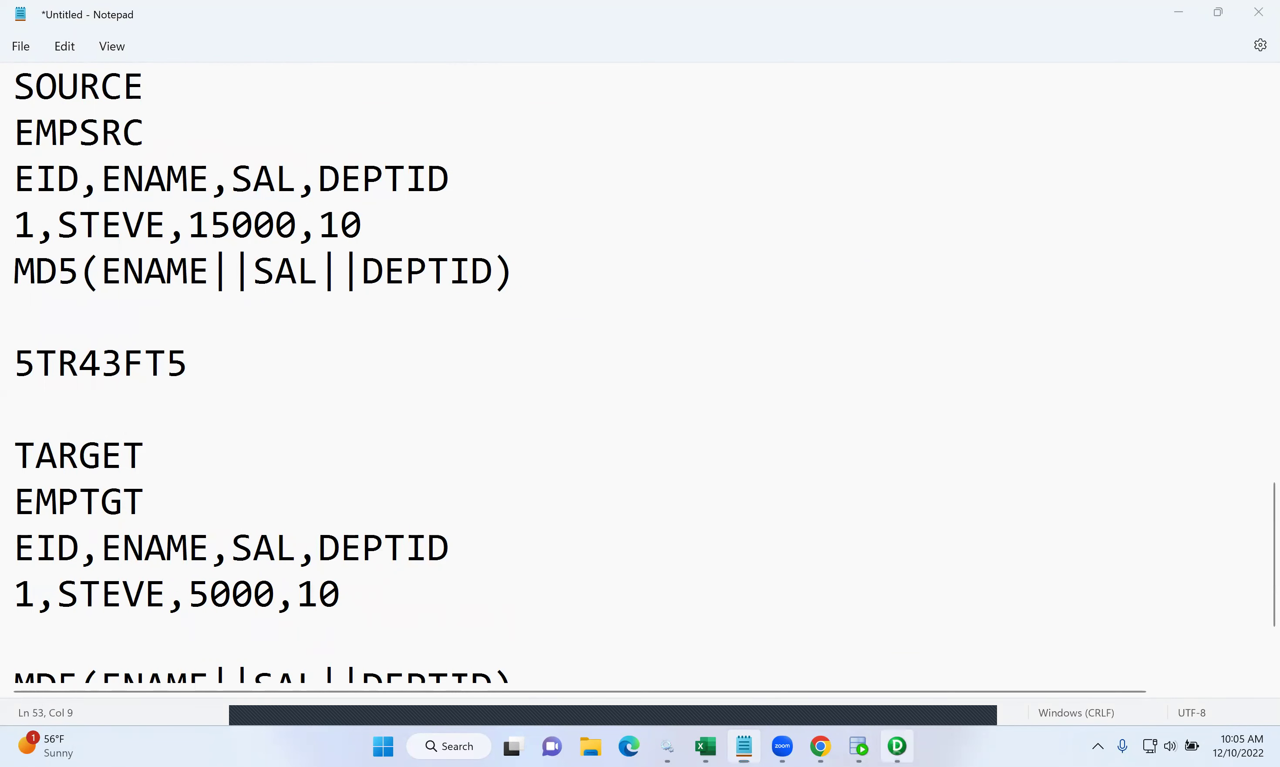
{"action": "left_click", "coordinate": [897, 746]}
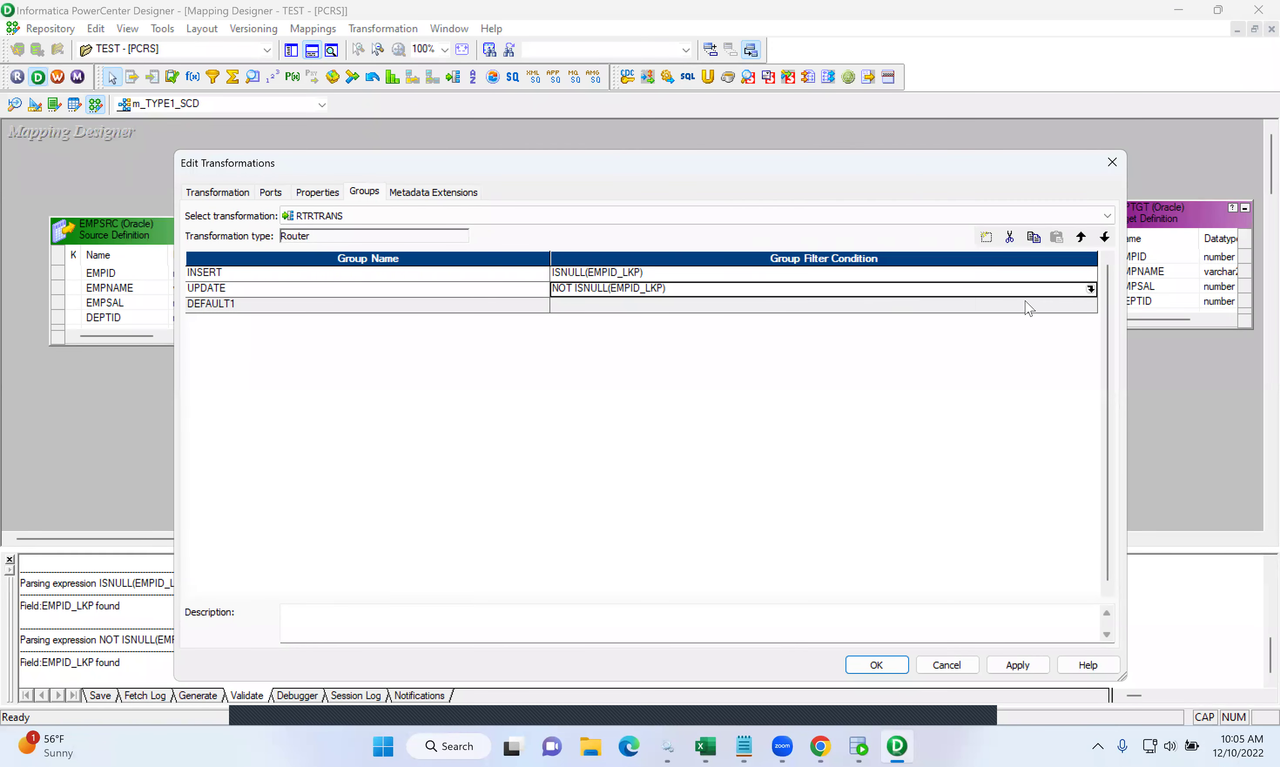
- Append AND MD5SRC<>MD5TGT to the UPDATE condition, validate it, and apply the router changes
{"action": "left_click", "coordinate": [1090, 289]}
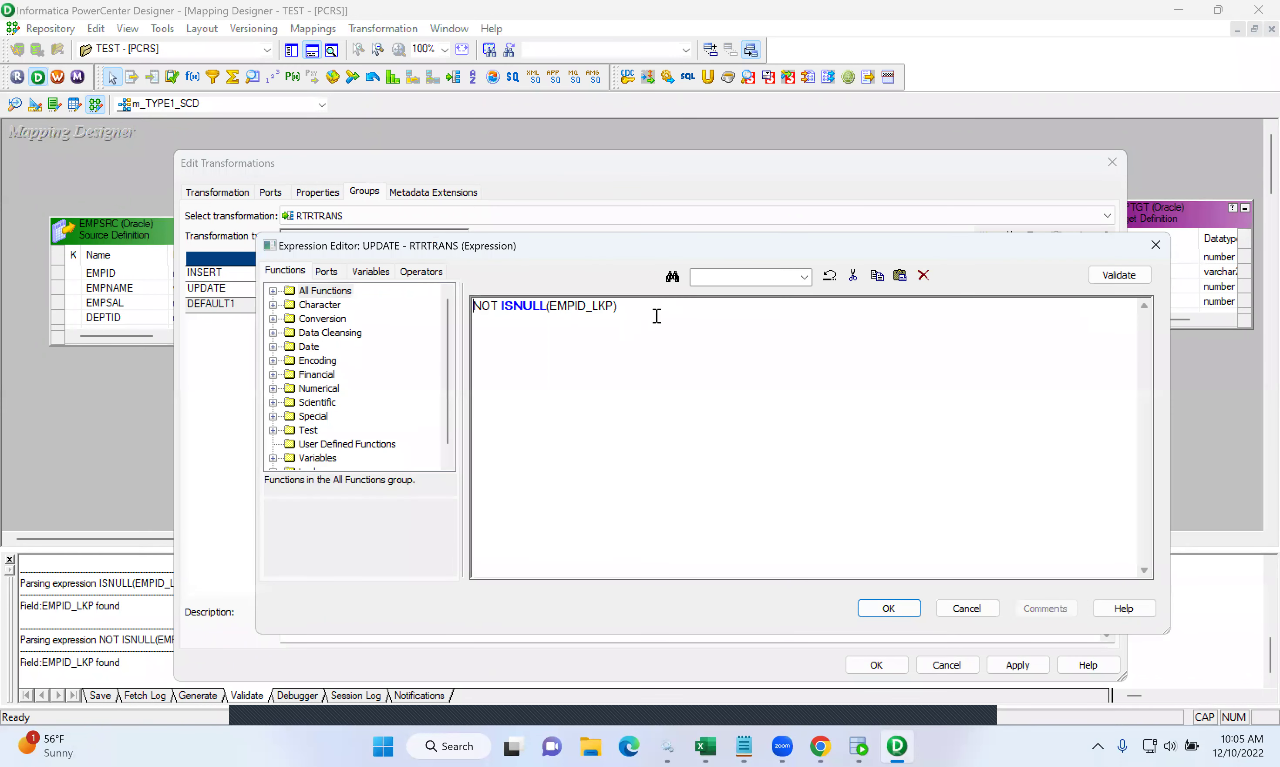
{"action": "type", "text": "AND MD5SRC<>MD5TGT"}
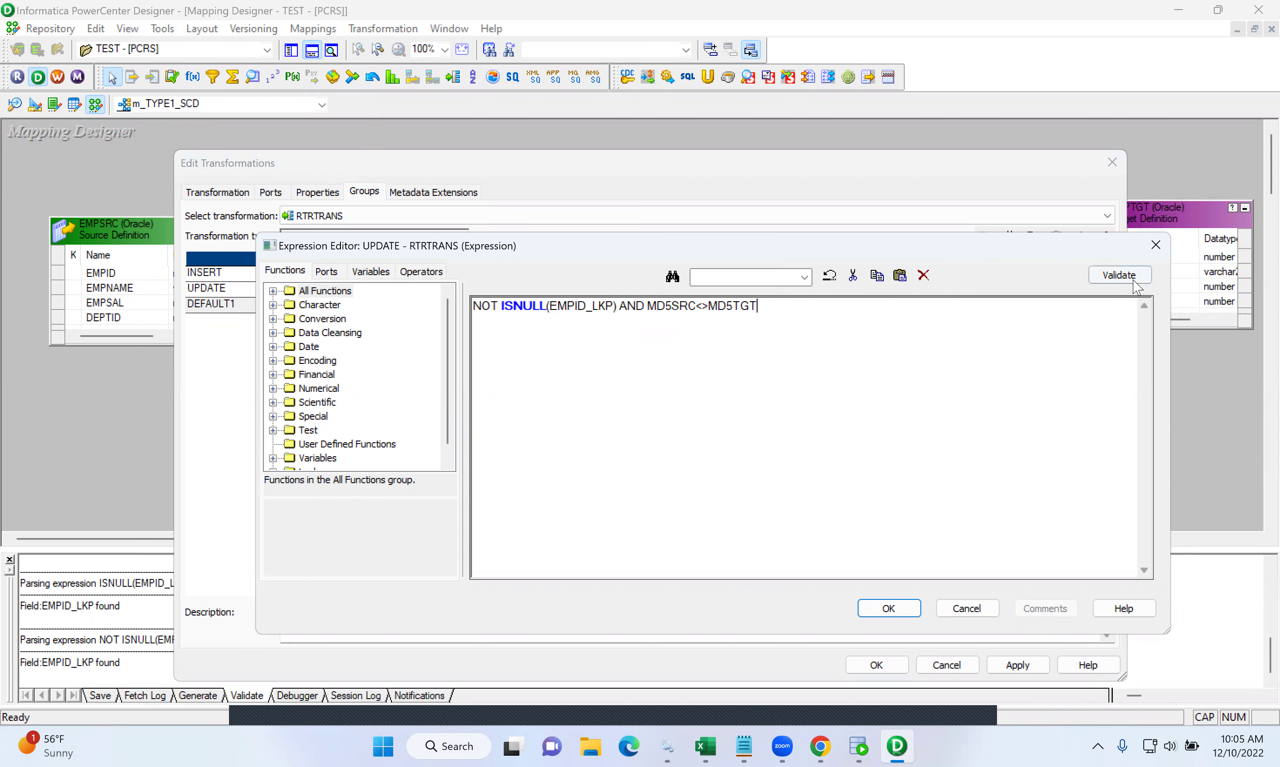
{"action": "left_click", "coordinate": [1119, 274]}
{"action": "left_click", "coordinate": [773, 484]}
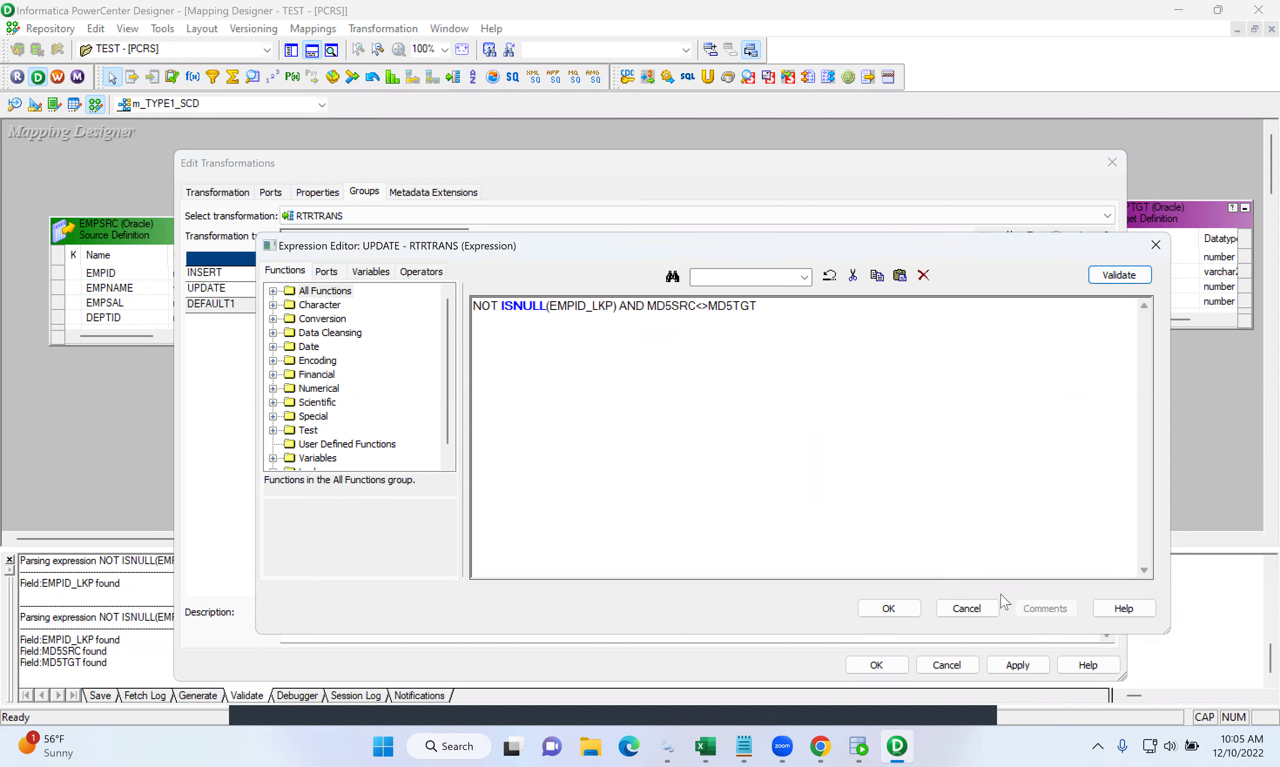
{"action": "left_click", "coordinate": [888, 609]}
{"action": "left_click", "coordinate": [1017, 665]}
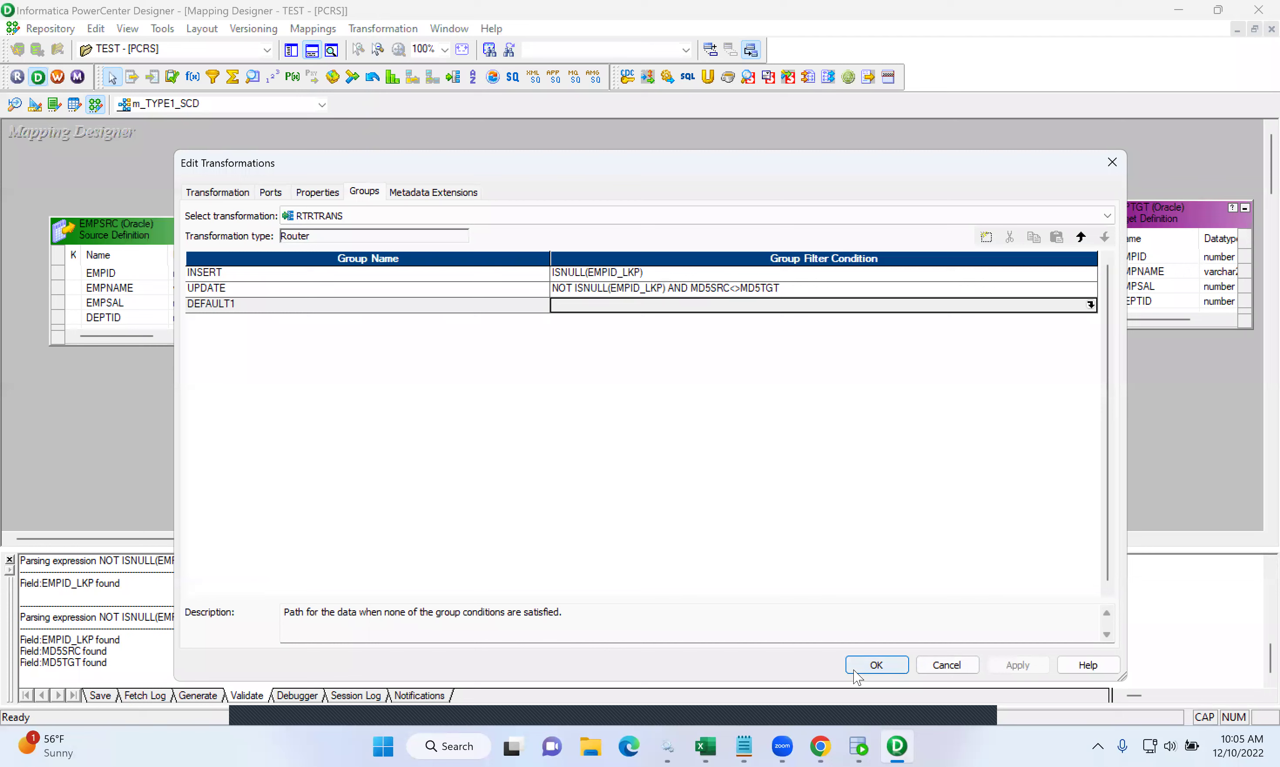
{"action": "left_click", "coordinate": [877, 665]}
- Add Update Strategy UPDTRANS fed by the router's INSERT group ports, and rearrange the canvas
{"action": "left_click_drag", "start_coordinate": [947, 290], "coordinate": [874, 179]}
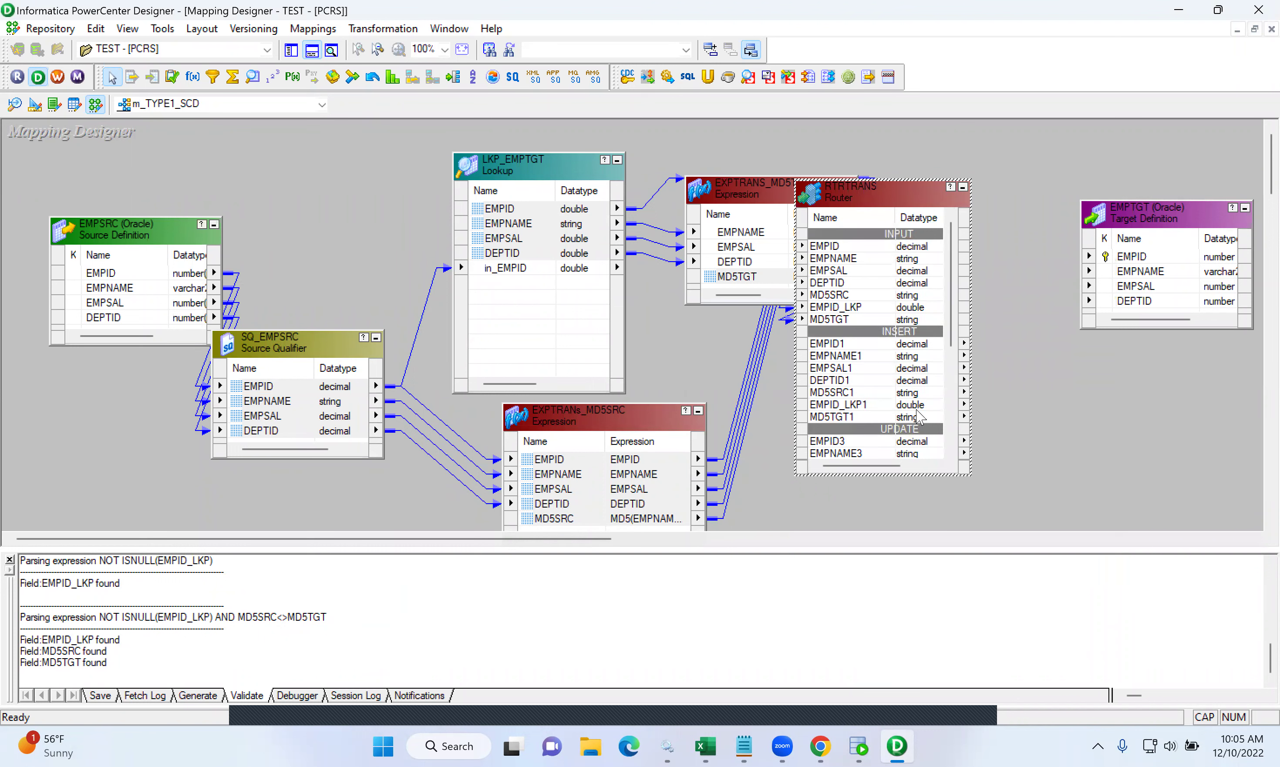
{"action": "left_click", "coordinate": [173, 78]}
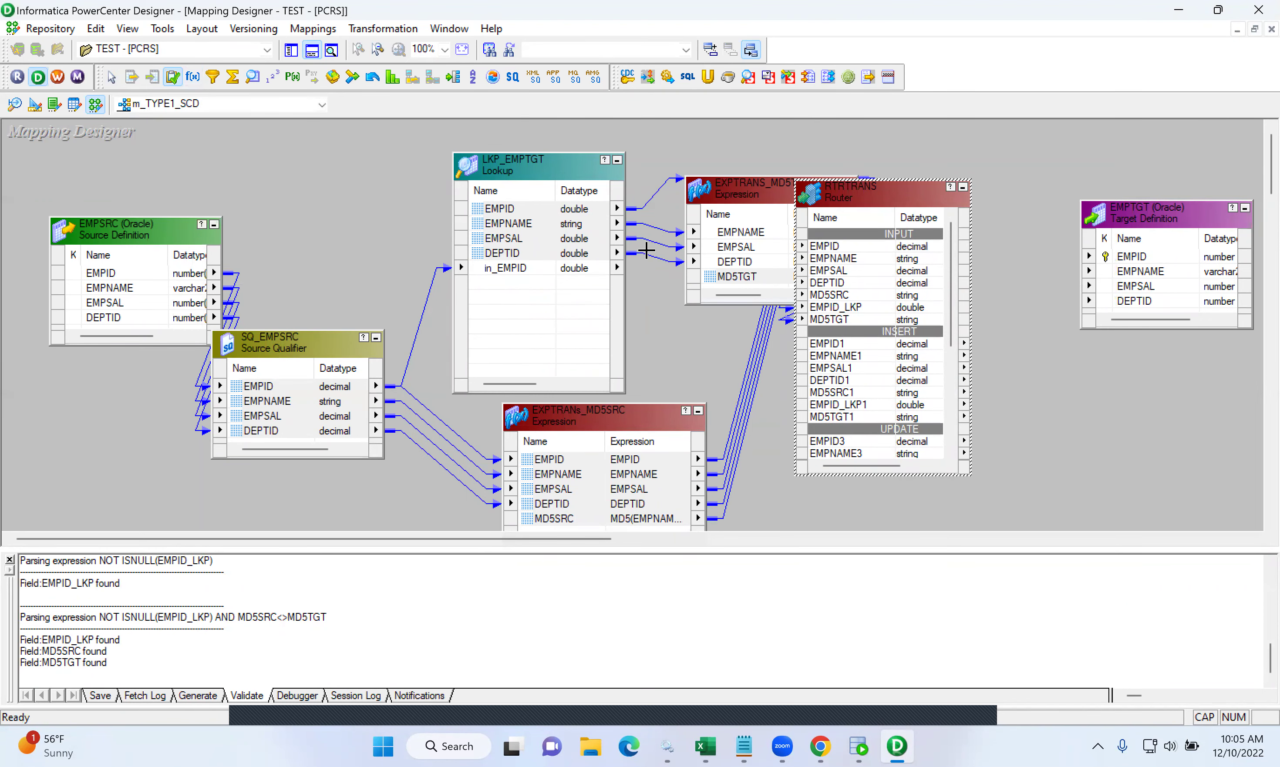
{"action": "left_click", "coordinate": [1023, 364]}
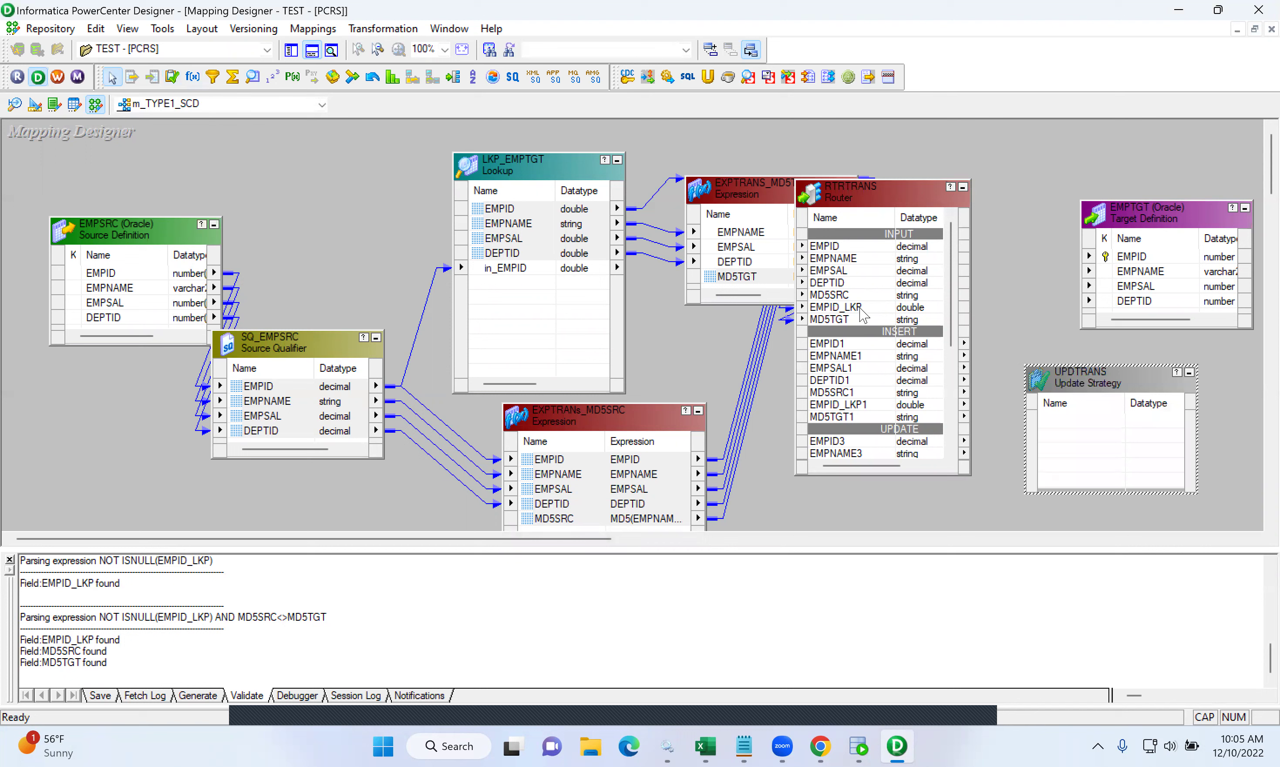
{"action": "left_click", "coordinate": [831, 345]}
{"action": "key", "text": "shift+Down"}
{"action": "key", "text": "shift+Down"}
{"action": "key", "text": "shift+Down"}
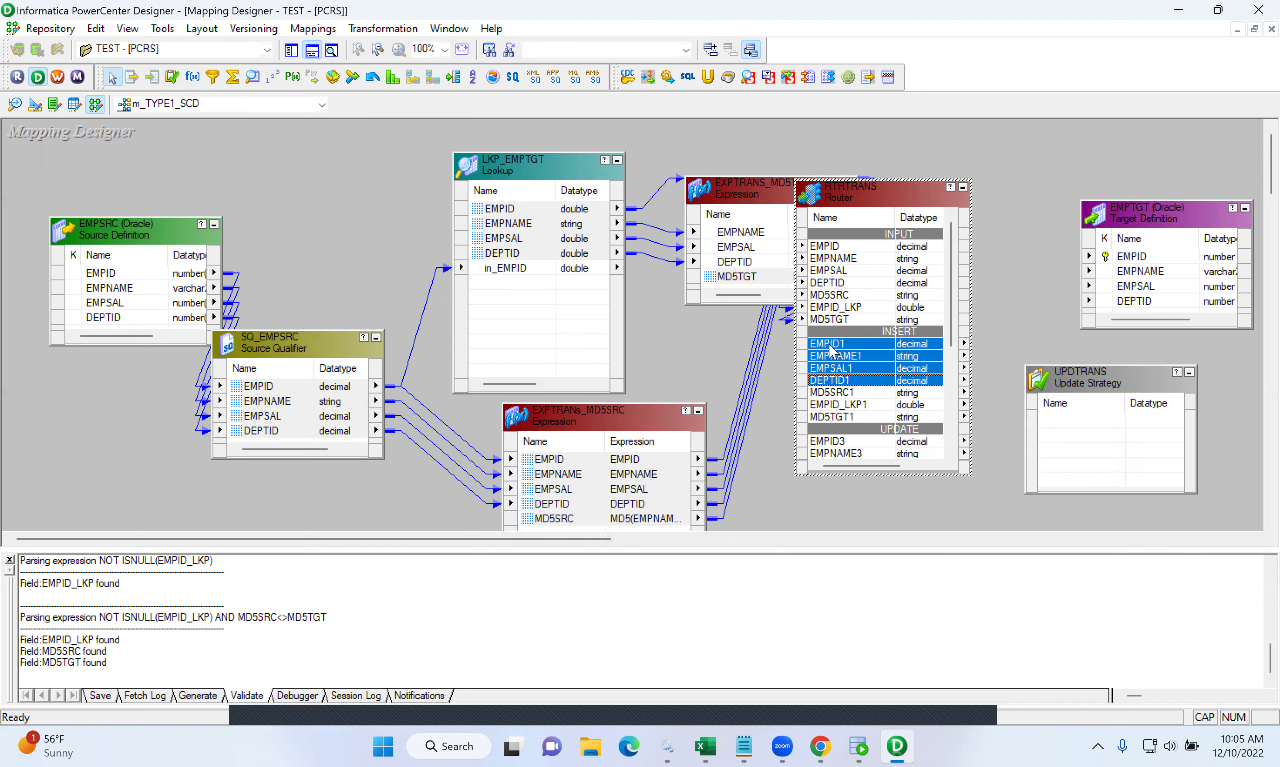
{"action": "left_click_drag", "start_coordinate": [847, 353], "coordinate": [1071, 437]}
{"action": "left_click_drag", "start_coordinate": [1076, 388], "coordinate": [999, 250]}
{"action": "left_click_drag", "start_coordinate": [536, 153], "coordinate": [397, 133]}
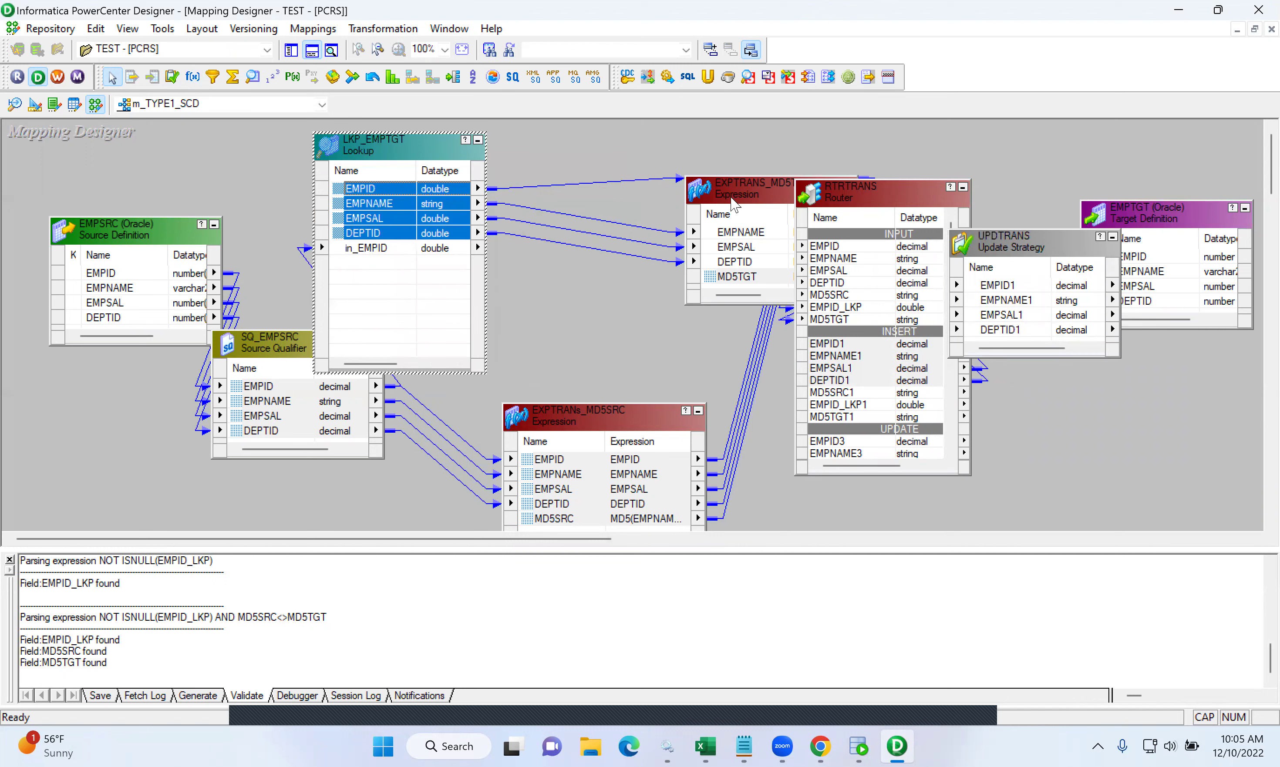
{"action": "left_click_drag", "start_coordinate": [744, 201], "coordinate": [609, 197]}
{"action": "left_click_drag", "start_coordinate": [829, 204], "coordinate": [778, 177]}
{"action": "left_click_drag", "start_coordinate": [1164, 228], "coordinate": [1237, 233]}
- Add UPDTRANS1 fed by the UPDATE ports EMPID3, EMPNAME3, EMPSAL3 and DEPTID3
{"action": "left_click", "coordinate": [173, 78]}
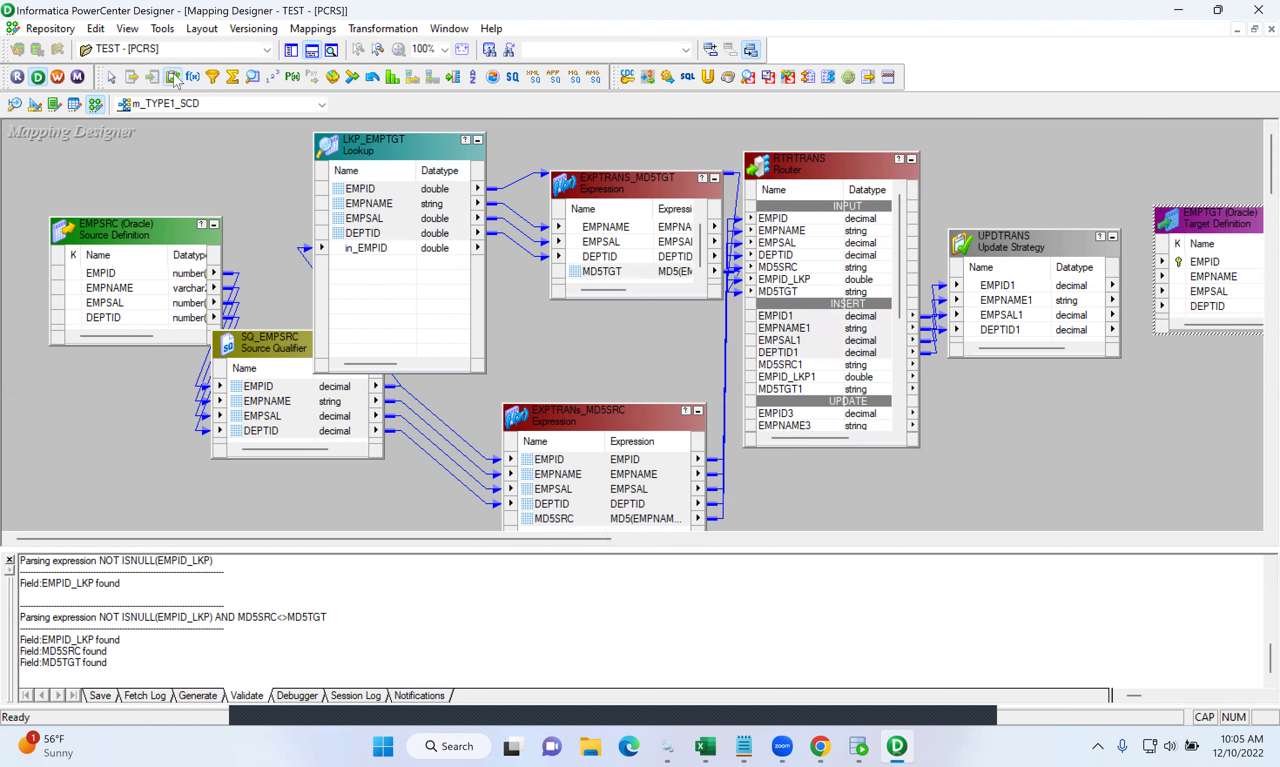
{"action": "left_click", "coordinate": [997, 421]}
{"action": "left_click_drag", "start_coordinate": [780, 316], "coordinate": [779, 352]}
{"action": "scroll", "coordinate": [779, 348], "scroll_direction": "down", "scroll_amount": 3}
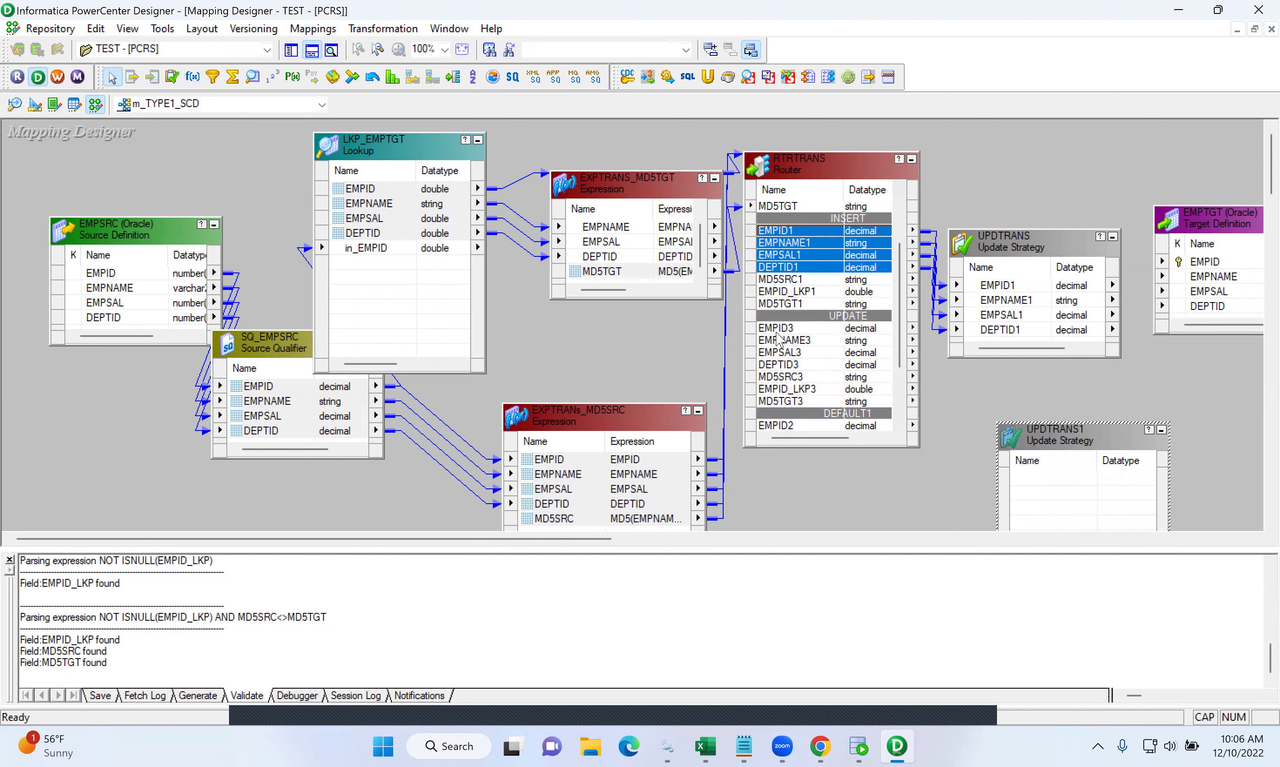
{"action": "left_click", "coordinate": [779, 331]}
{"action": "key", "text": "shift+Down"}
{"action": "key", "text": "shift+Down"}
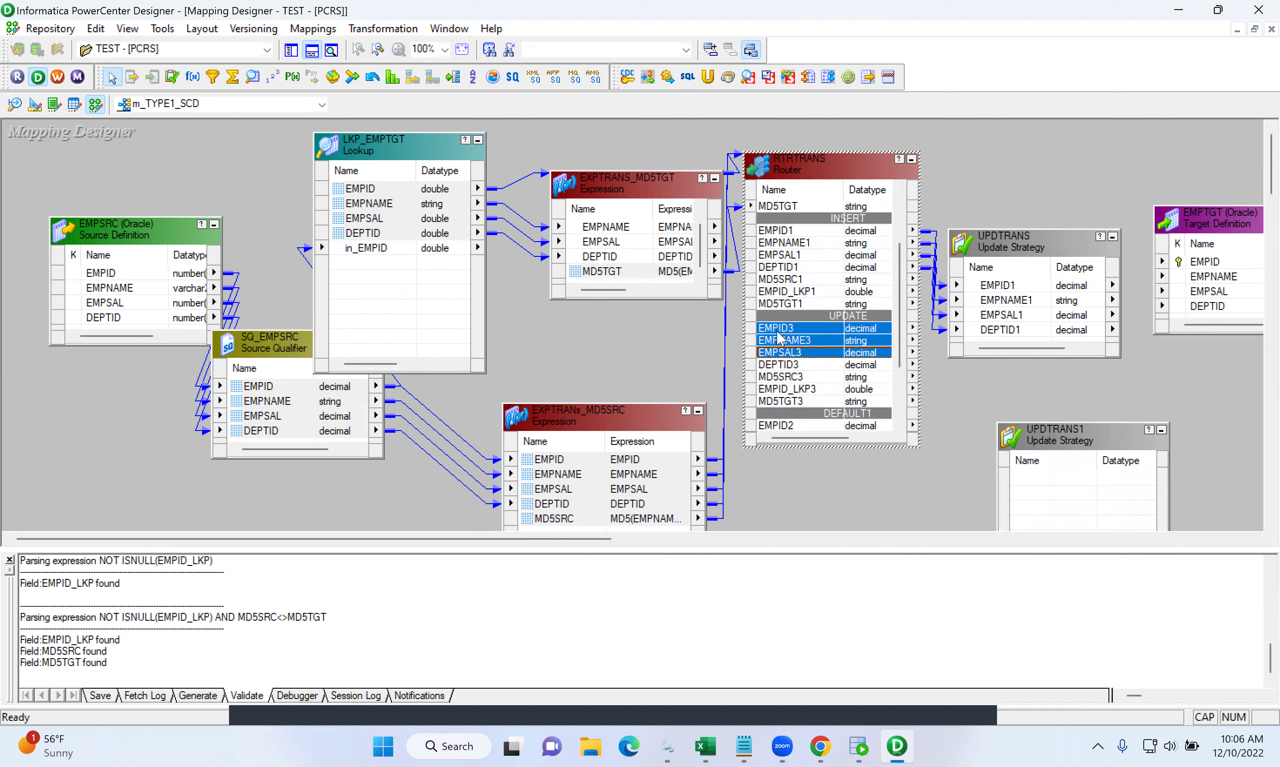
{"action": "key", "text": "shift+Down"}
{"action": "left_click_drag", "start_coordinate": [779, 333], "coordinate": [1056, 498]}
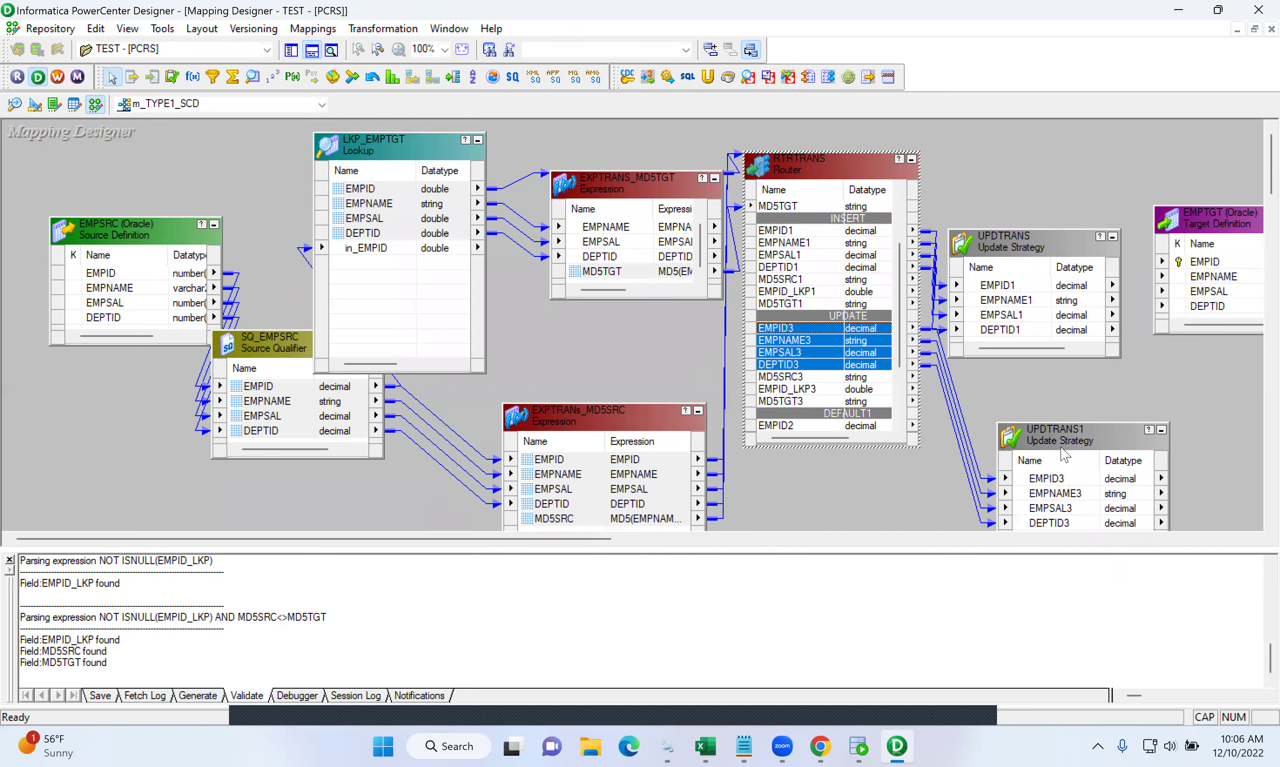
{"action": "left_click_drag", "start_coordinate": [1051, 440], "coordinate": [989, 405]}
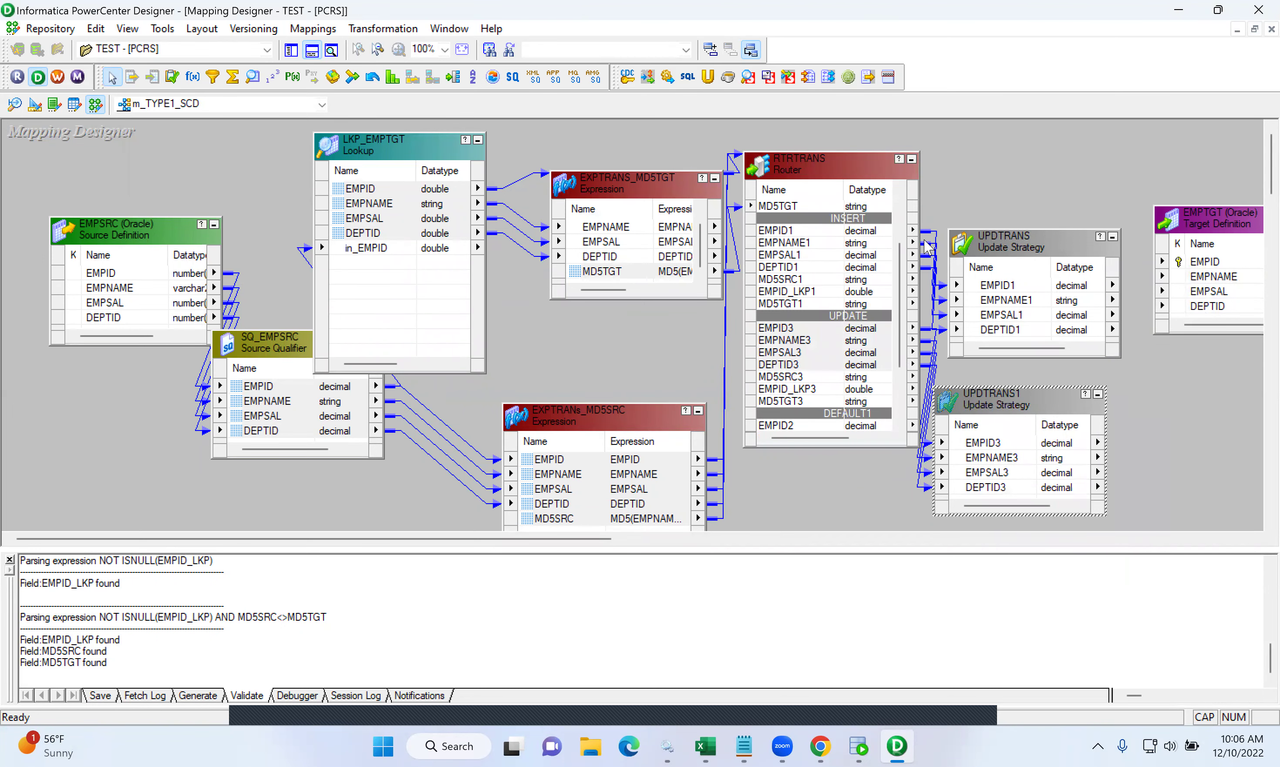
- Add a second EMPTGT target instance, EMPTGT1, placed beneath EMPTGT
{"action": "left_click", "coordinate": [291, 51]}
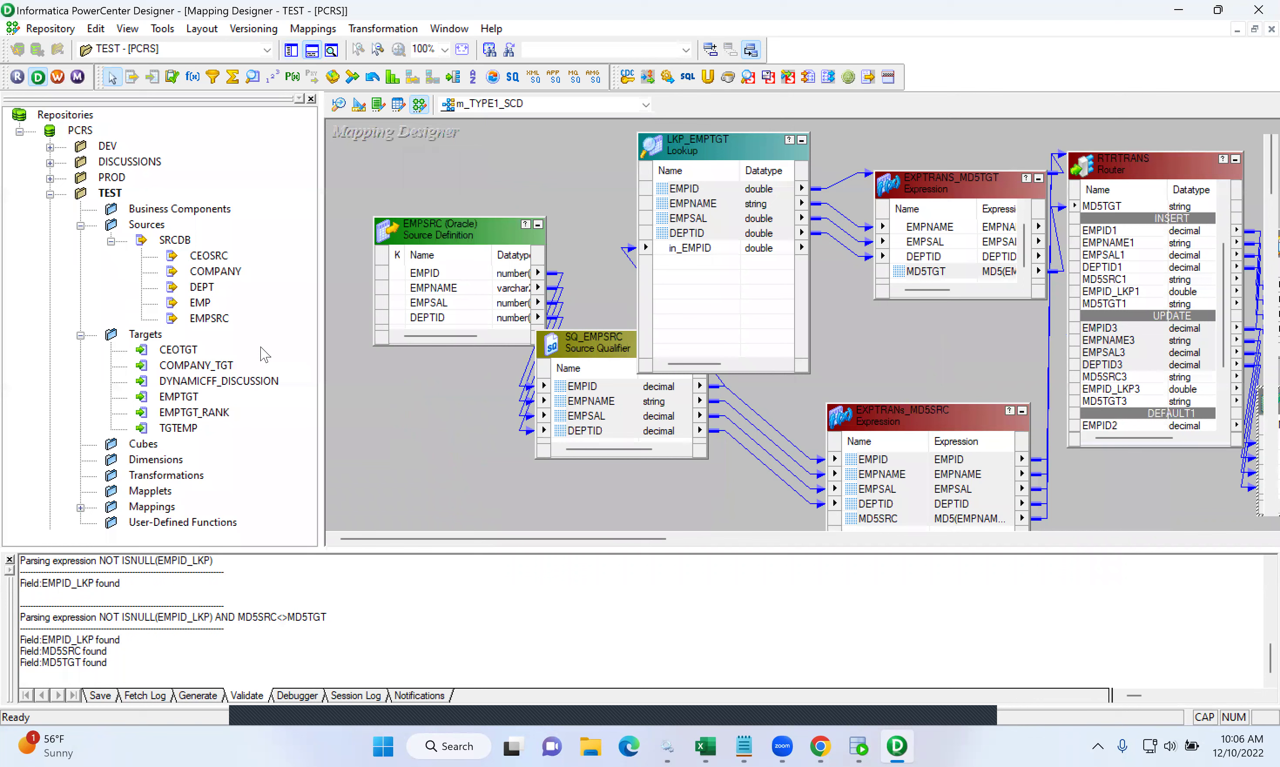
{"action": "left_click_drag", "start_coordinate": [190, 397], "coordinate": [1167, 489]}
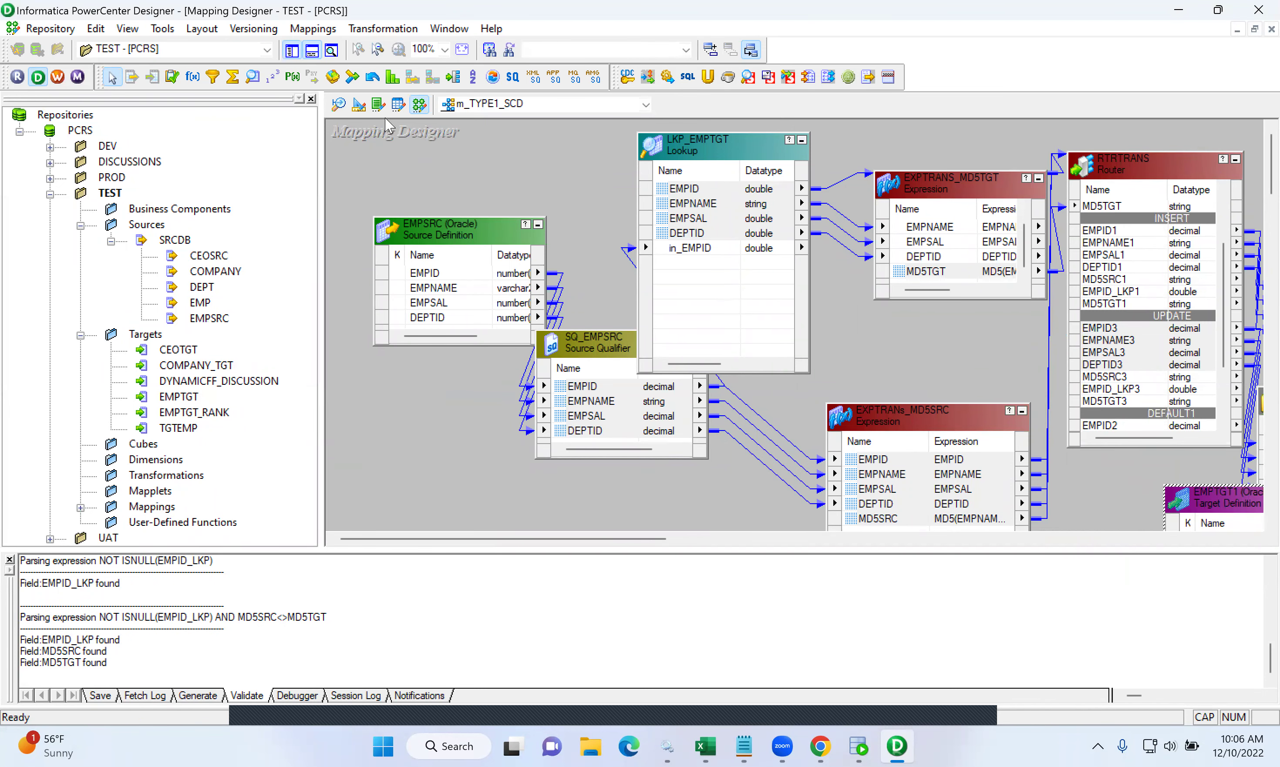
{"action": "left_click", "coordinate": [312, 50]}
{"action": "left_click", "coordinate": [291, 50]}
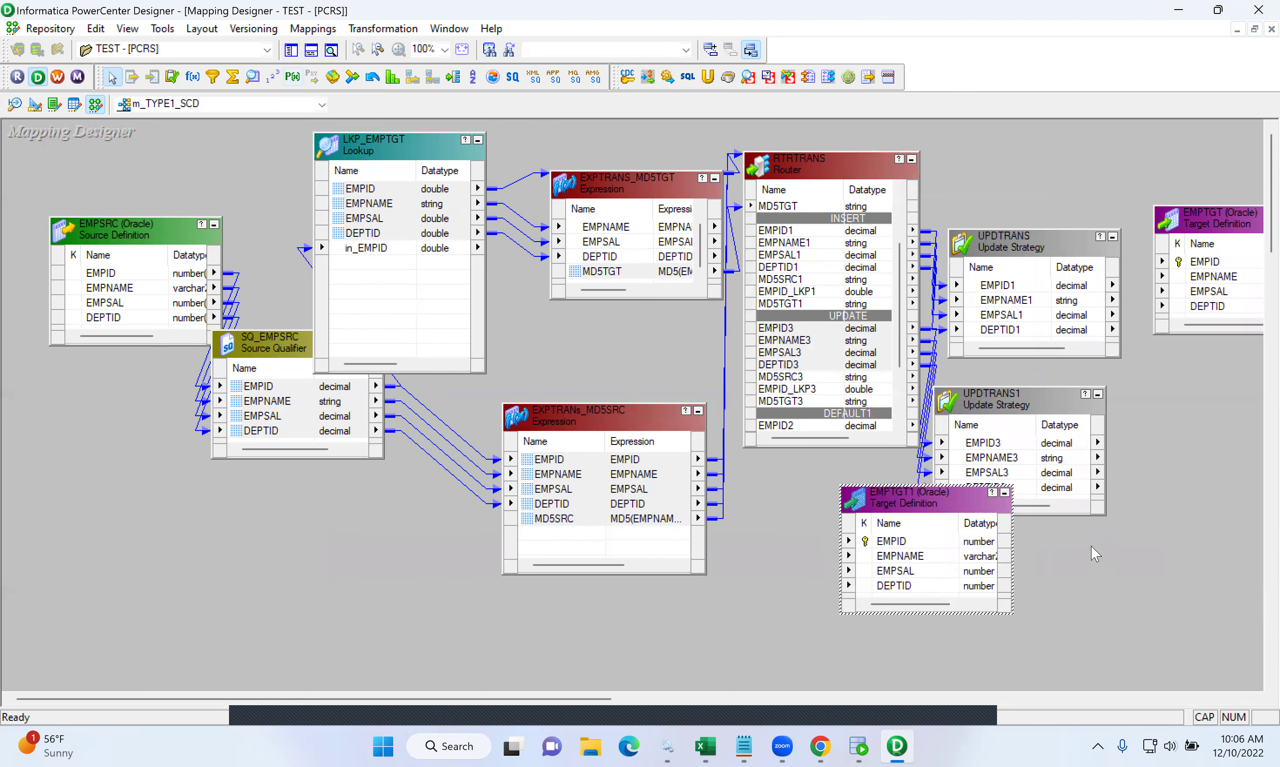
{"action": "left_click_drag", "start_coordinate": [939, 499], "coordinate": [1241, 422]}
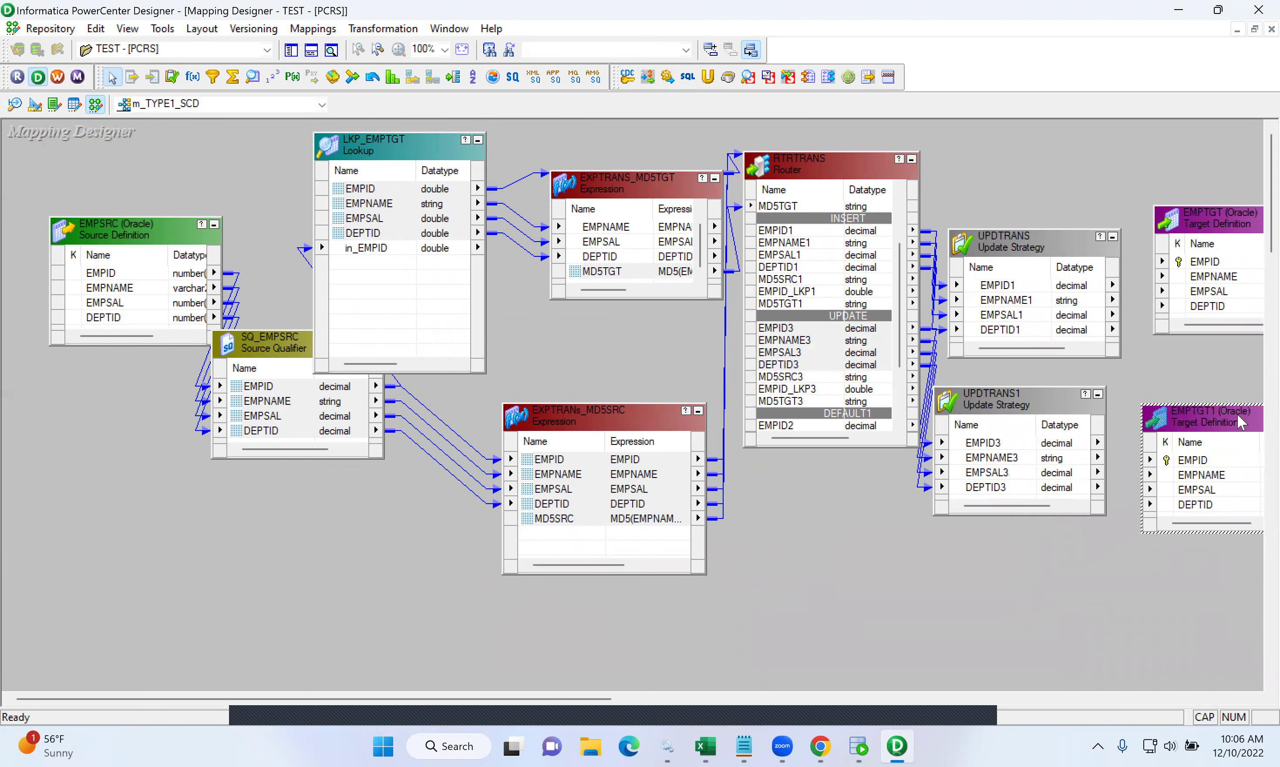
{"action": "left_click_drag", "start_coordinate": [595, 696], "coordinate": [826, 697]}
{"action": "left_click", "coordinate": [907, 229]}
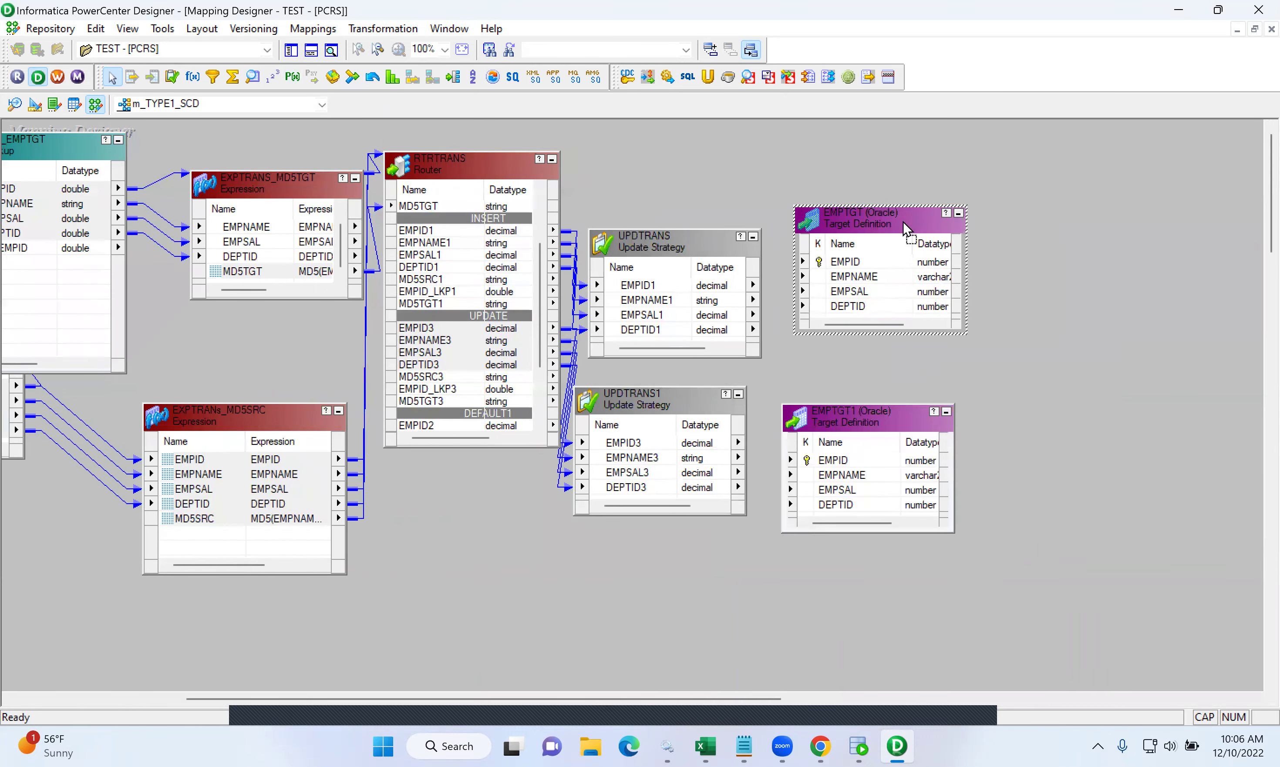
{"action": "left_click_drag", "start_coordinate": [907, 229], "coordinate": [1031, 230]}
{"action": "left_click_drag", "start_coordinate": [880, 418], "coordinate": [1038, 410]}
- Link UPDTRANS's four ports to EMPTGT and UPDTRANS1's four ports to EMPTGT1
{"action": "left_click", "coordinate": [641, 287]}
{"action": "key", "text": "shift+Down"}
{"action": "key", "text": "shift+Down"}
{"action": "key", "text": "shift+Down"}
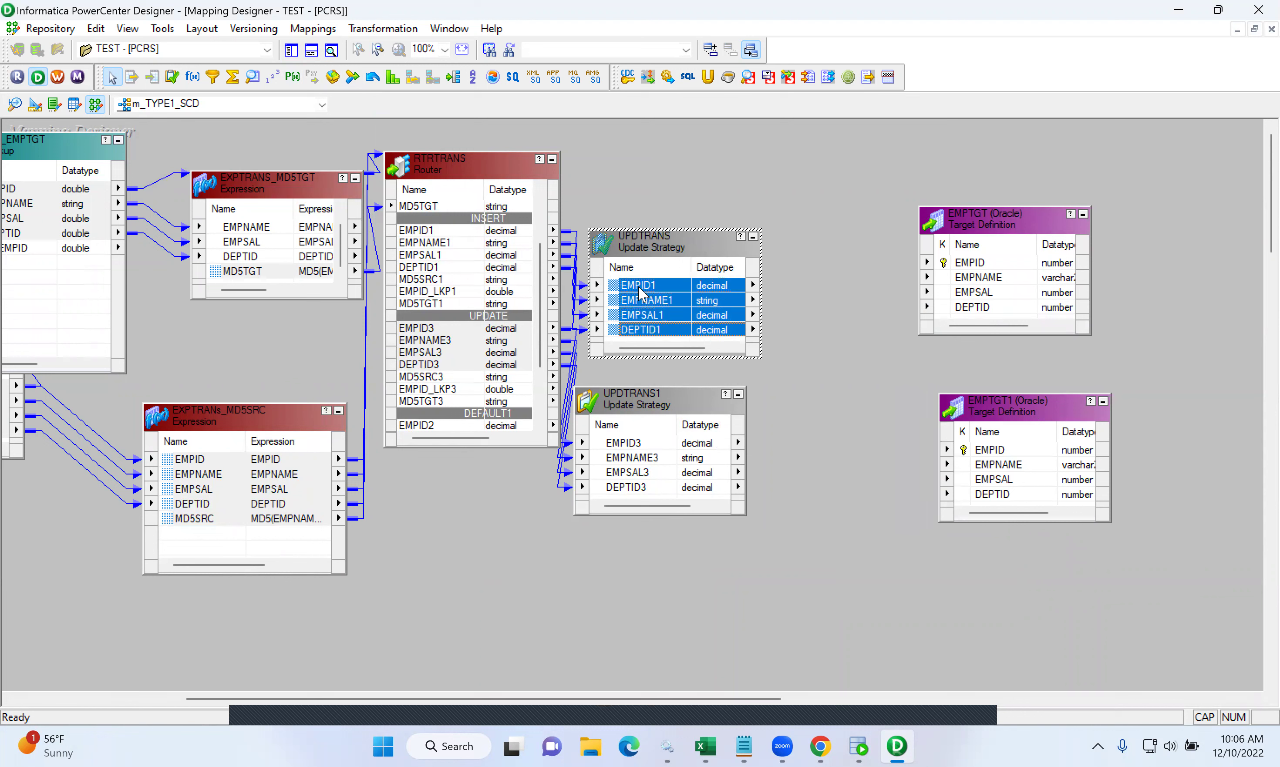
{"action": "left_click_drag", "start_coordinate": [613, 292], "coordinate": [945, 264]}
{"action": "left_click", "coordinate": [623, 446]}
{"action": "left_click", "coordinate": [615, 453]}
{"action": "key", "text": "shift+Down"}
{"action": "key", "text": "shift+Down"}
{"action": "left_click", "coordinate": [613, 453]}
{"action": "key", "text": "Up"}
{"action": "key", "text": "shift+Down"}
{"action": "key", "text": "shift+Down"}
{"action": "key", "text": "shift+Down"}
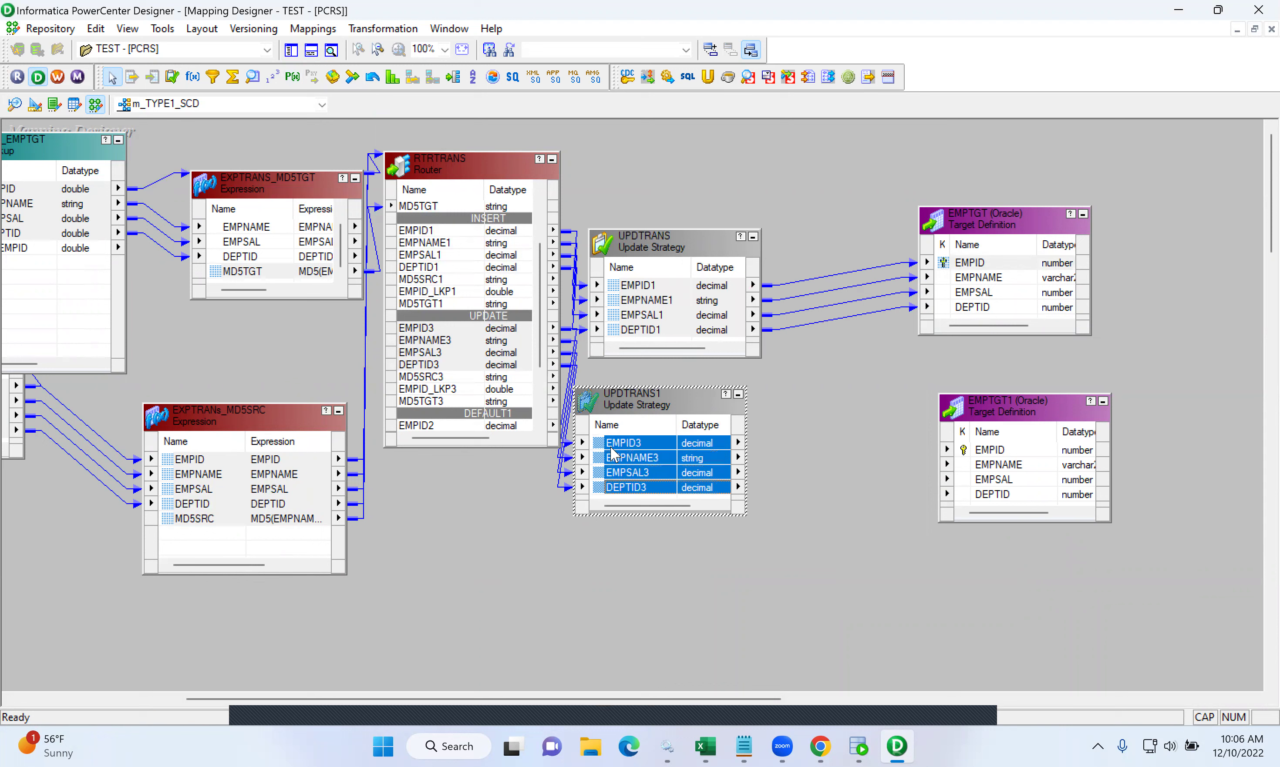
{"action": "left_click_drag", "start_coordinate": [602, 448], "coordinate": [970, 456]}
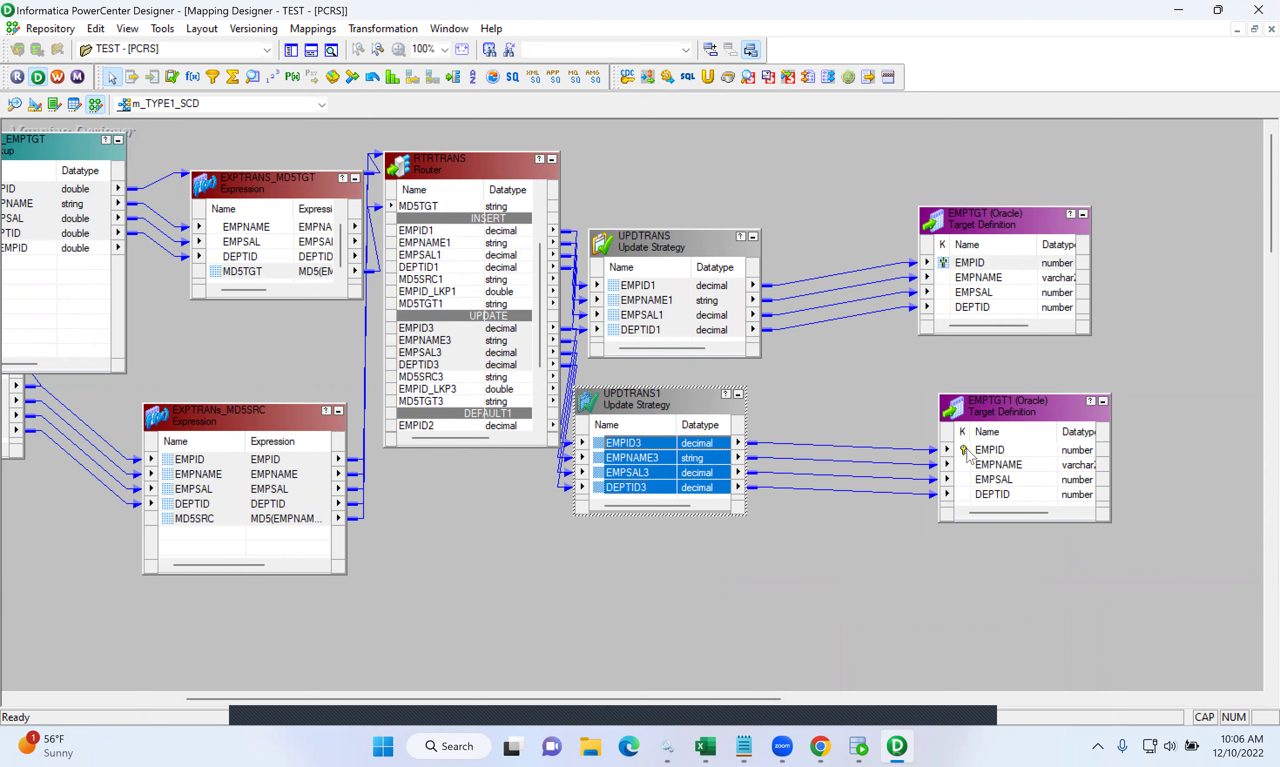
{"action": "left_click", "coordinate": [693, 248]}
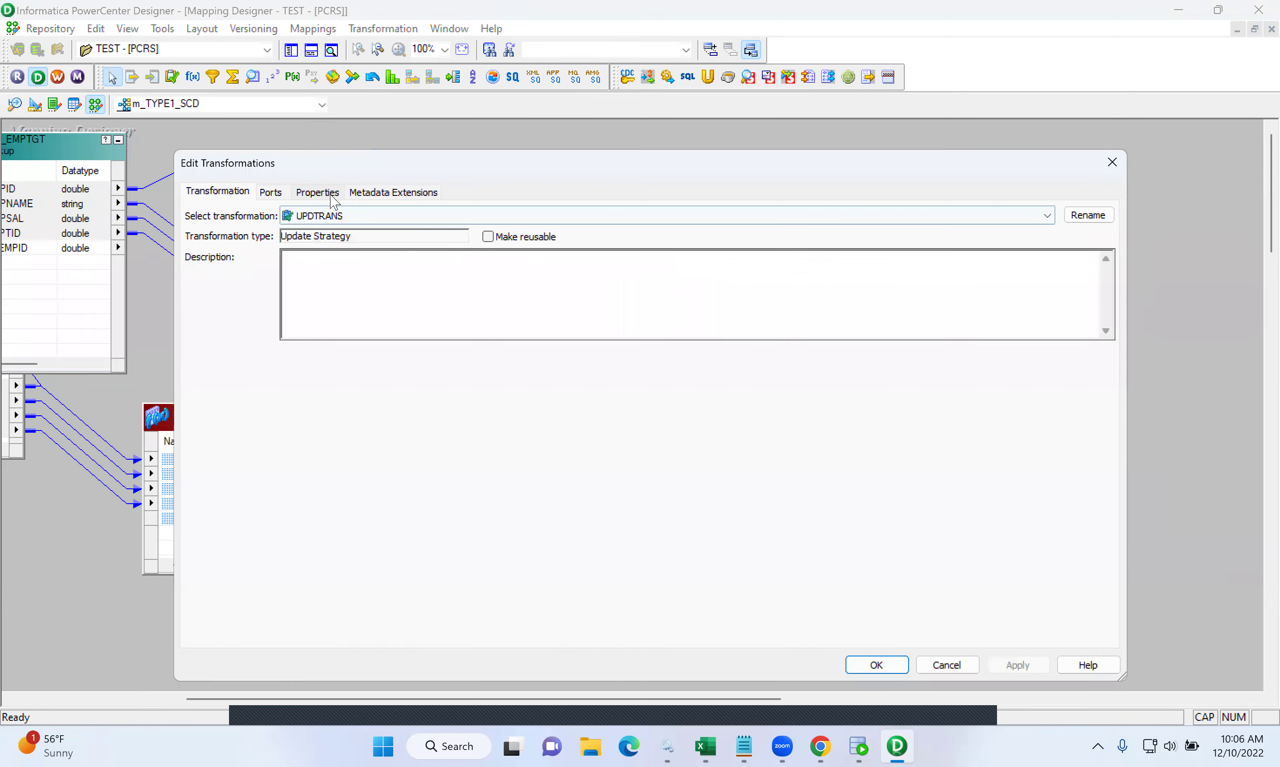
- Set UPDTRANS's update strategy expression to DD_INSERT
{"action": "left_click", "coordinate": [333, 192]}
{"action": "left_click", "coordinate": [1094, 268]}
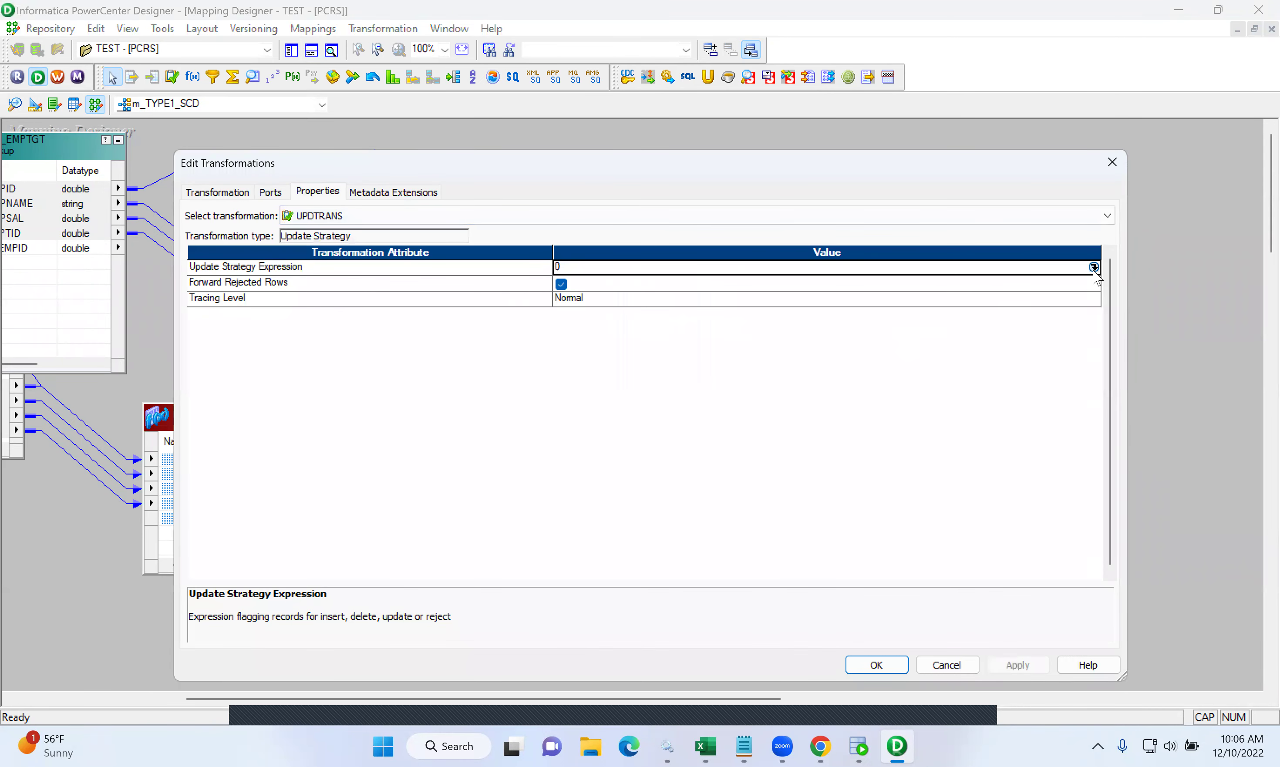
{"action": "key", "text": "BackSpace"}
{"action": "type", "text": "DD_INSERT"}
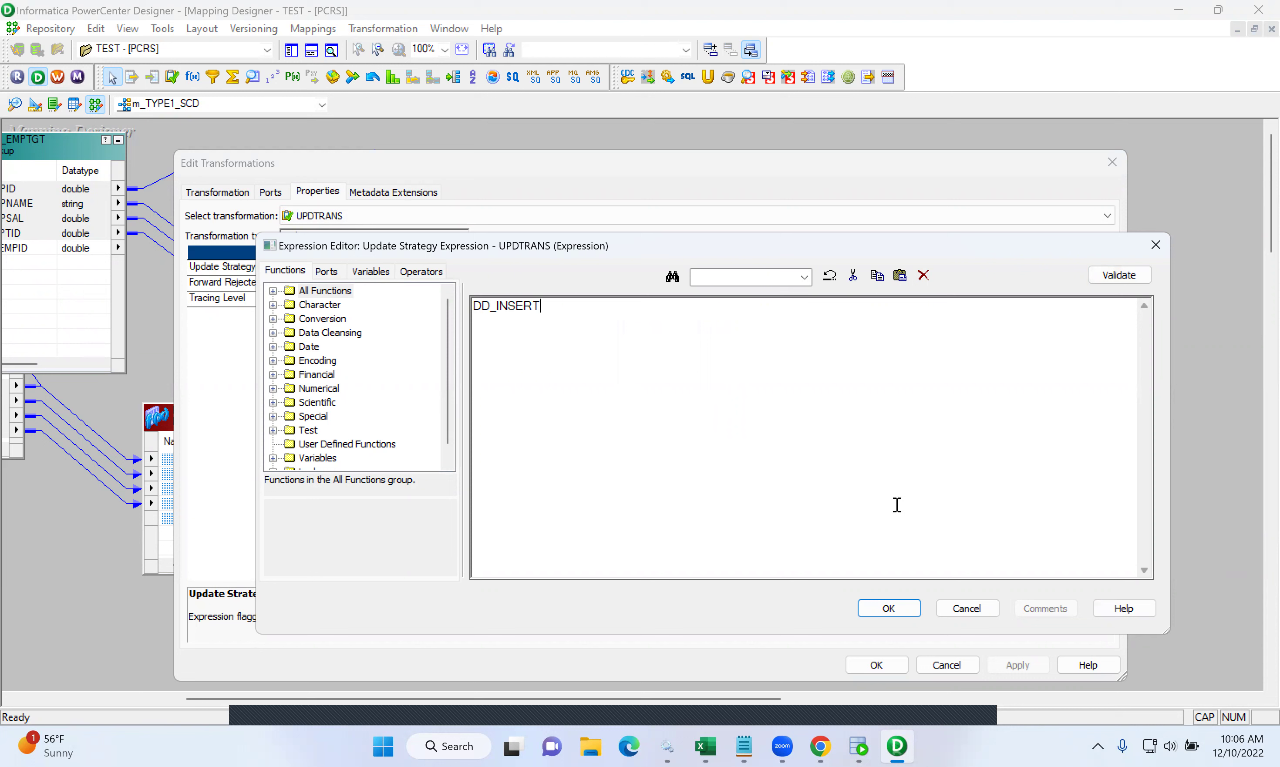
{"action": "left_click", "coordinate": [890, 609]}
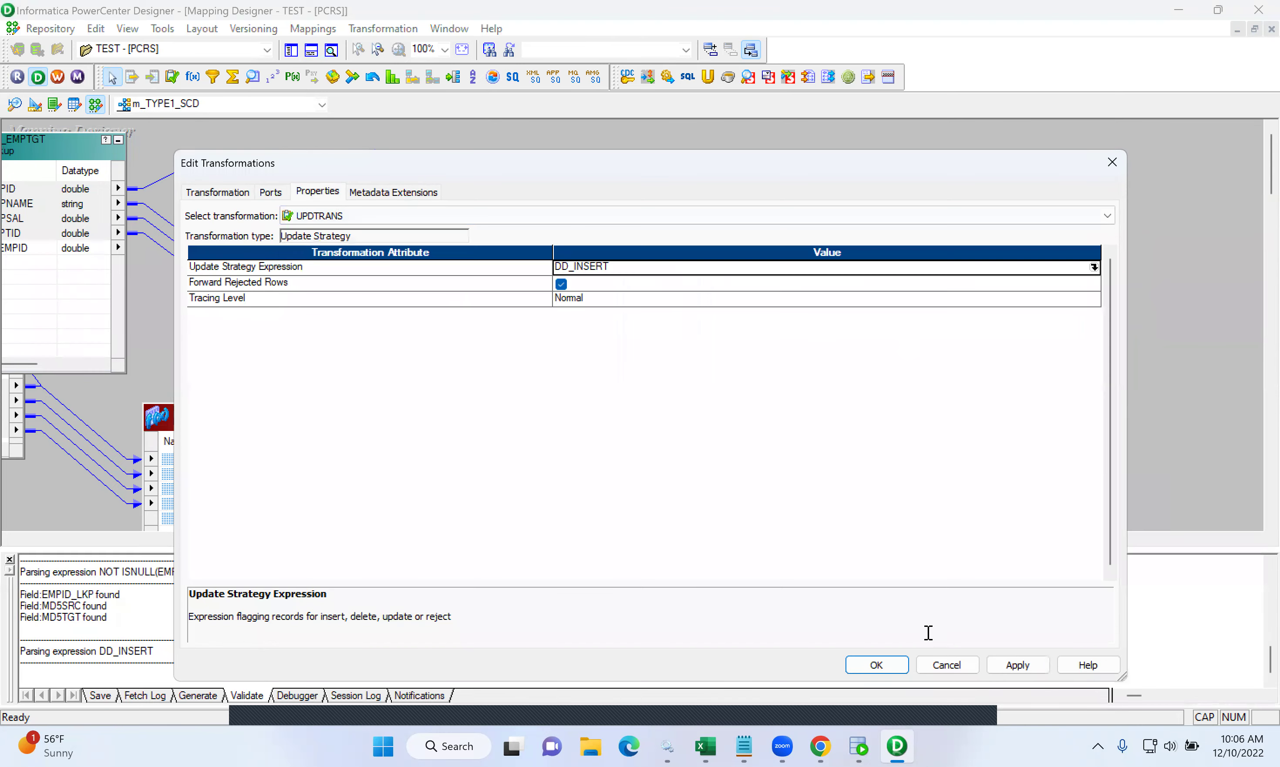
{"action": "left_click", "coordinate": [866, 673]}
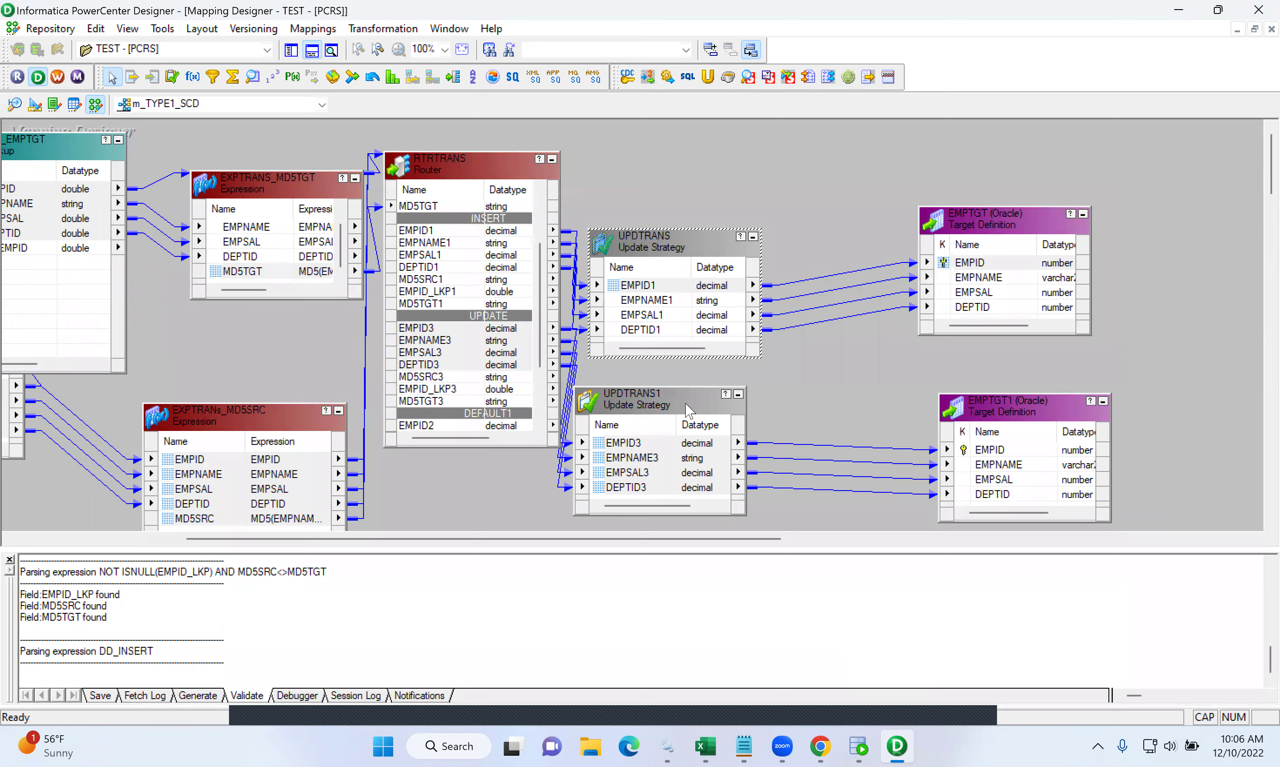
- Rename UPDTRANS1 to UPDTRANS_UPDATE and set its update strategy expression to DD_UPDATE
{"action": "double_click", "coordinate": [689, 410]}
{"action": "left_click", "coordinate": [1089, 214]}
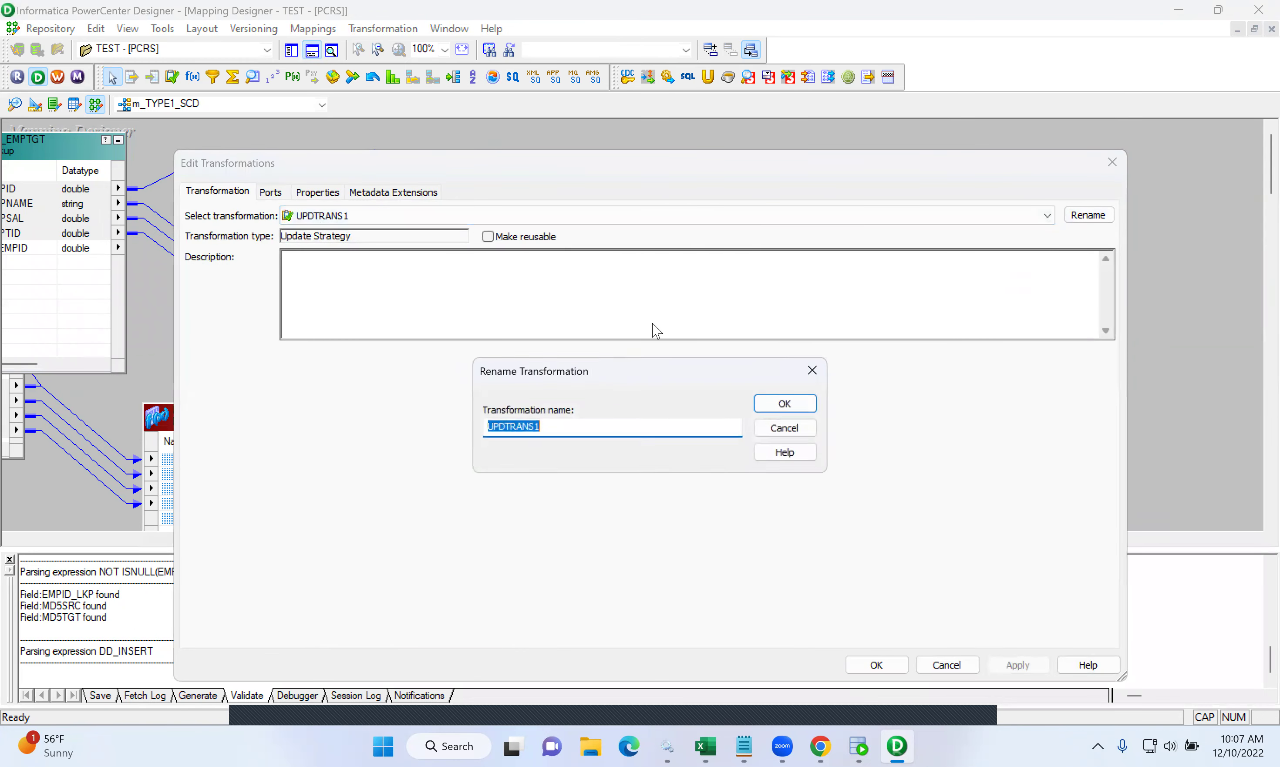
{"action": "left_click", "coordinate": [579, 424]}
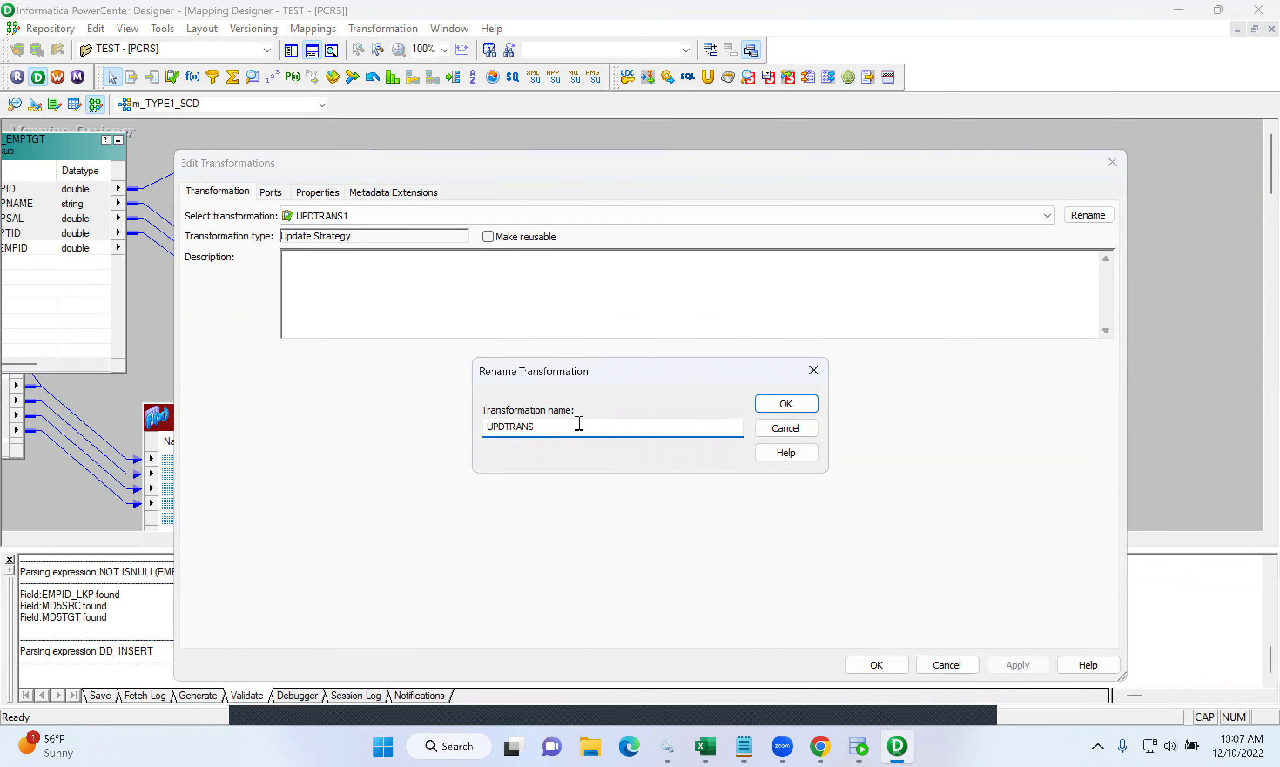
{"action": "left_click", "coordinate": [785, 404]}
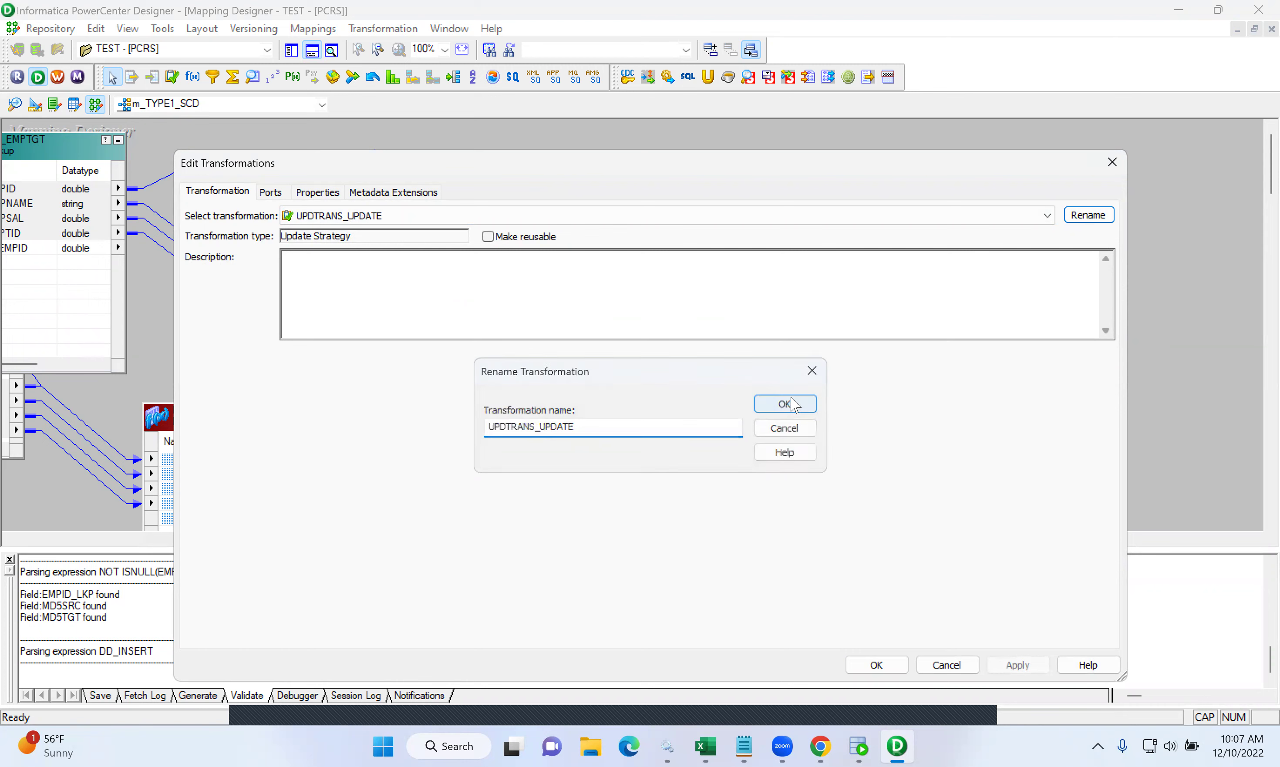
{"action": "left_click", "coordinate": [327, 193]}
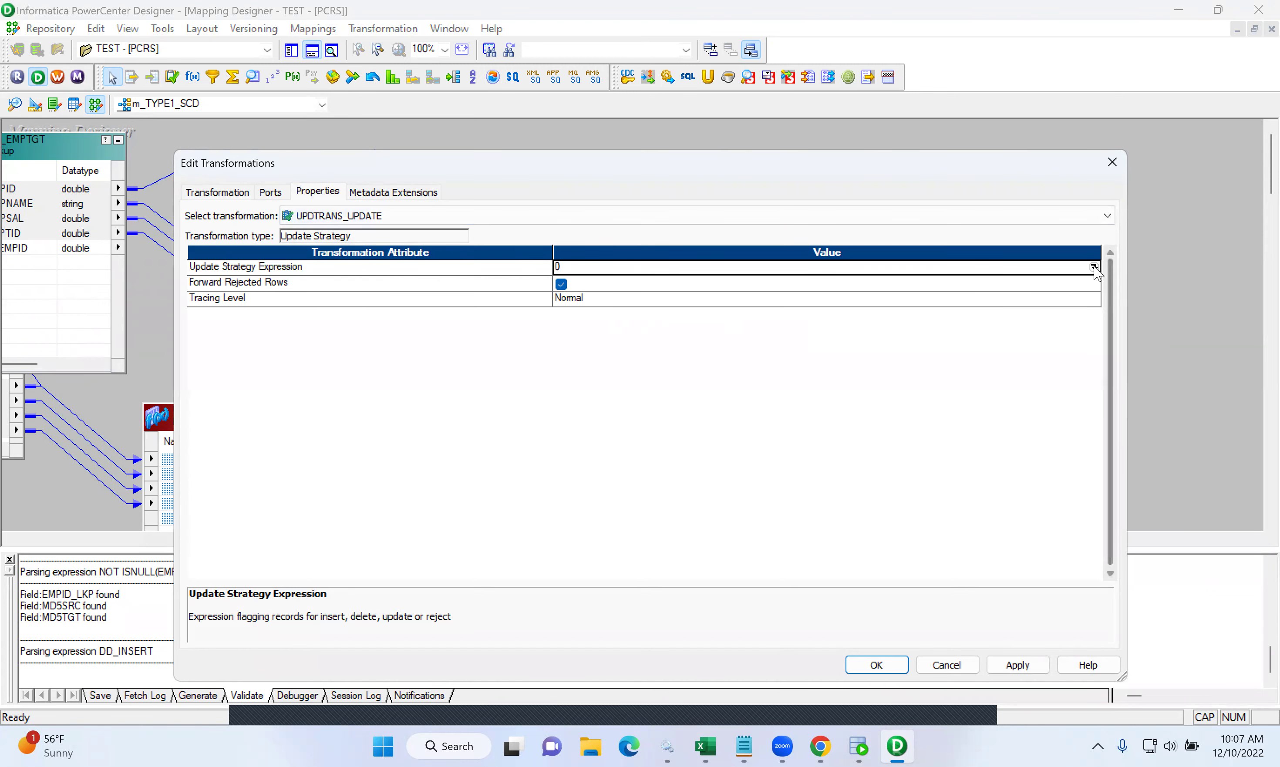
{"action": "left_click", "coordinate": [1095, 267]}
{"action": "left_click_drag", "start_coordinate": [580, 330], "coordinate": [434, 302]}
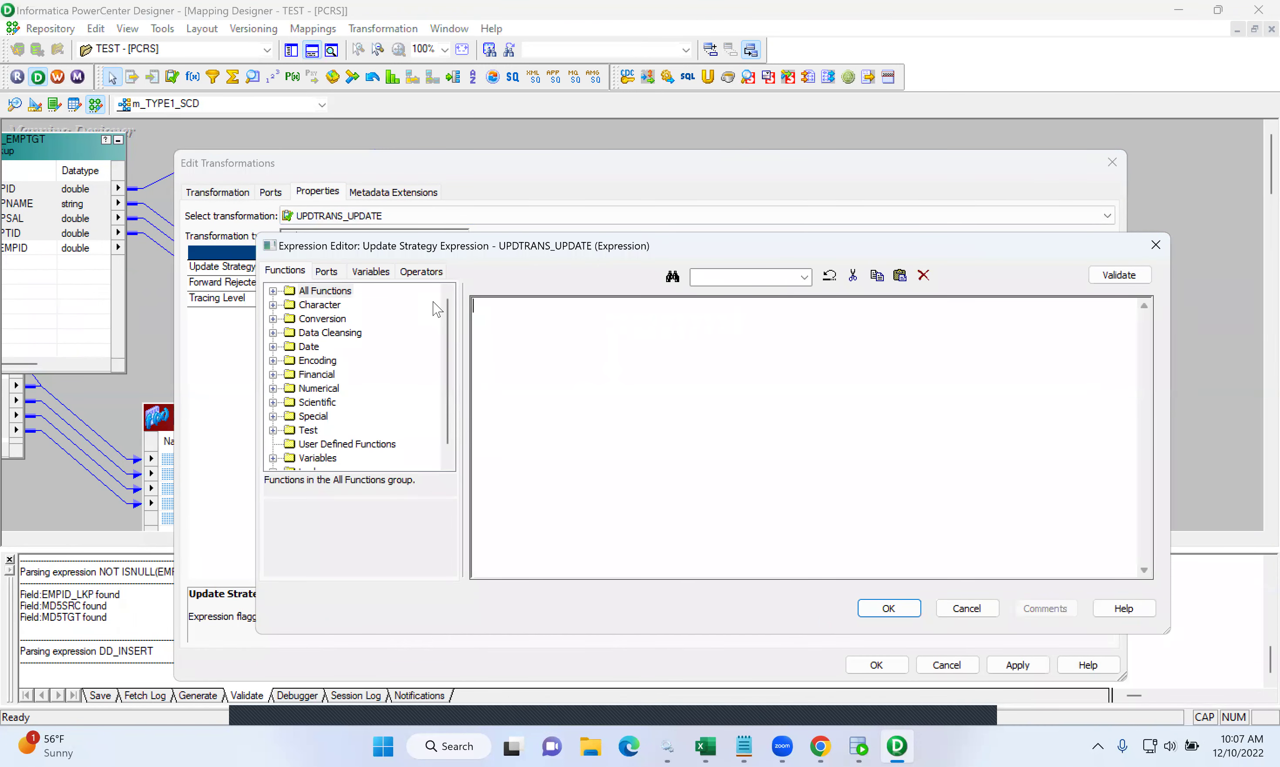
{"action": "type", "text": "DD_UPDATE"}
{"action": "left_click", "coordinate": [885, 614]}
{"action": "left_click", "coordinate": [1024, 671]}
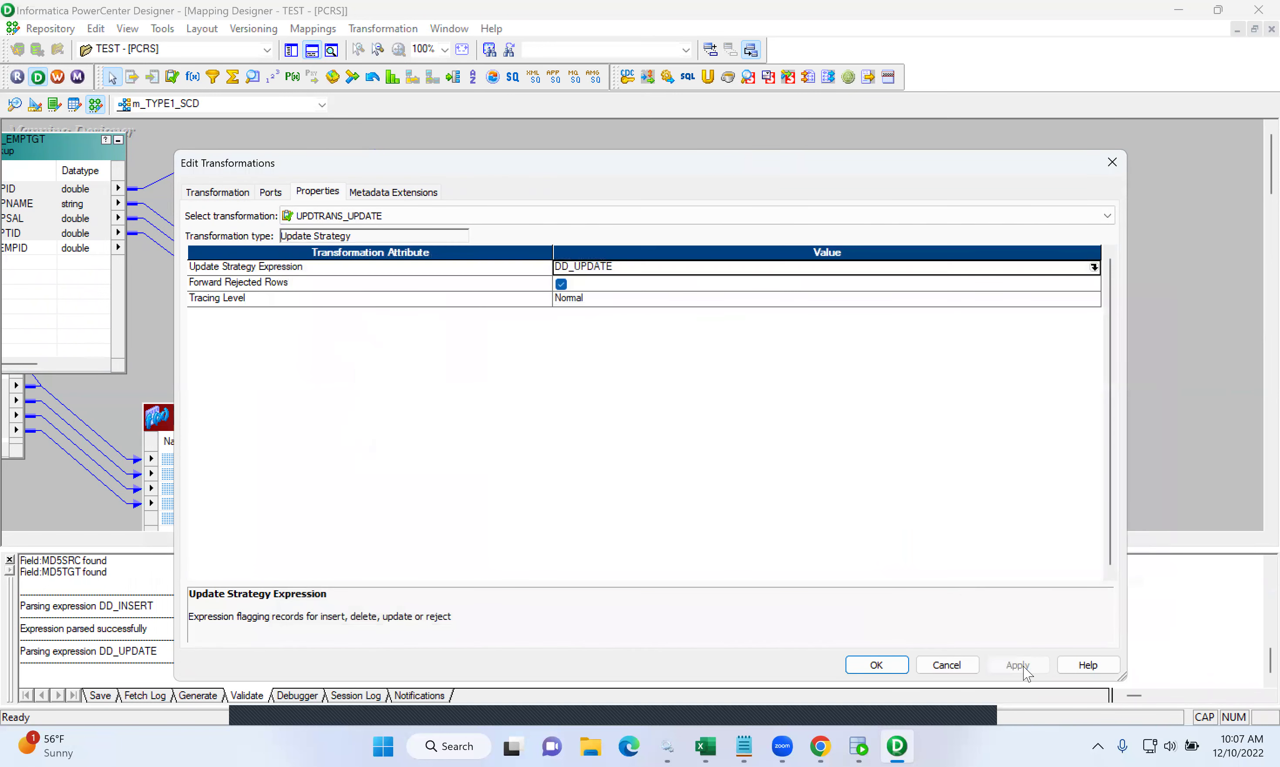
{"action": "left_click", "coordinate": [863, 671]}
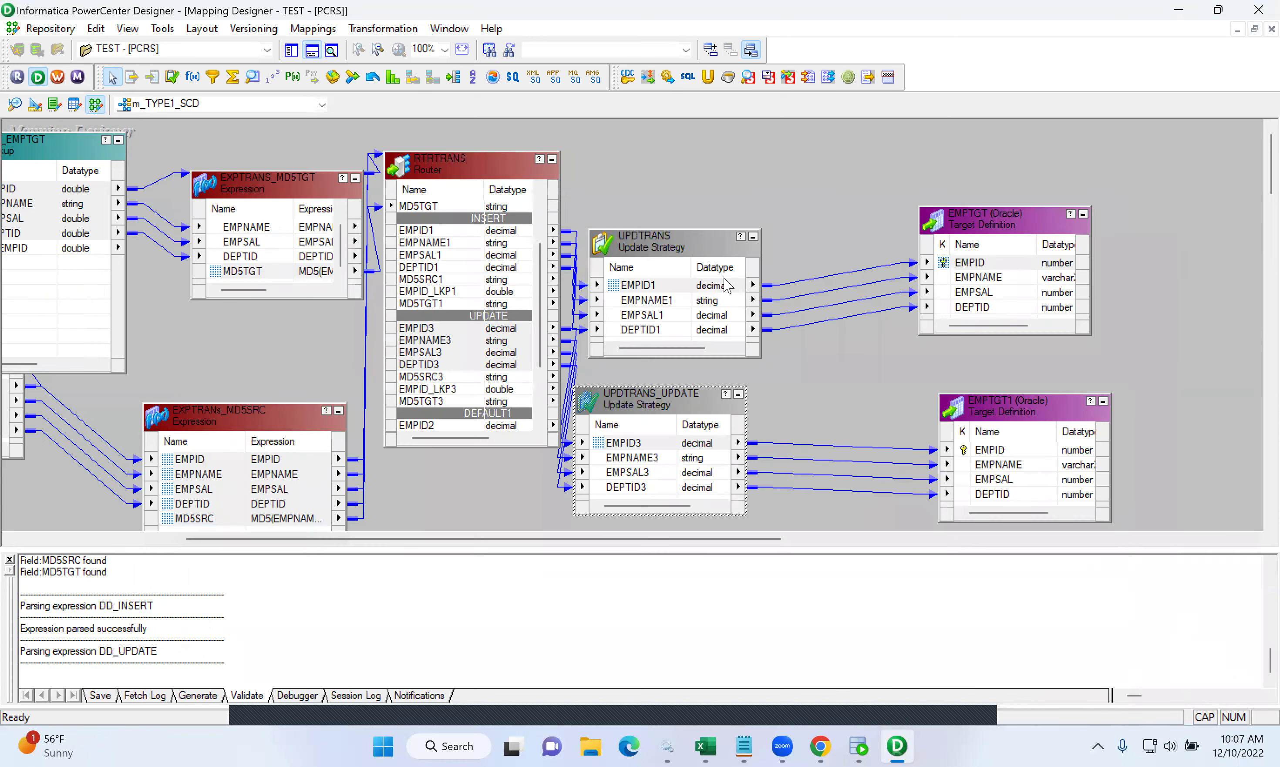
- Rename the UPDTRANS update strategy to UPDTRANS_INSERT
{"action": "double_click", "coordinate": [644, 242]}
{"action": "left_click", "coordinate": [1089, 215]}
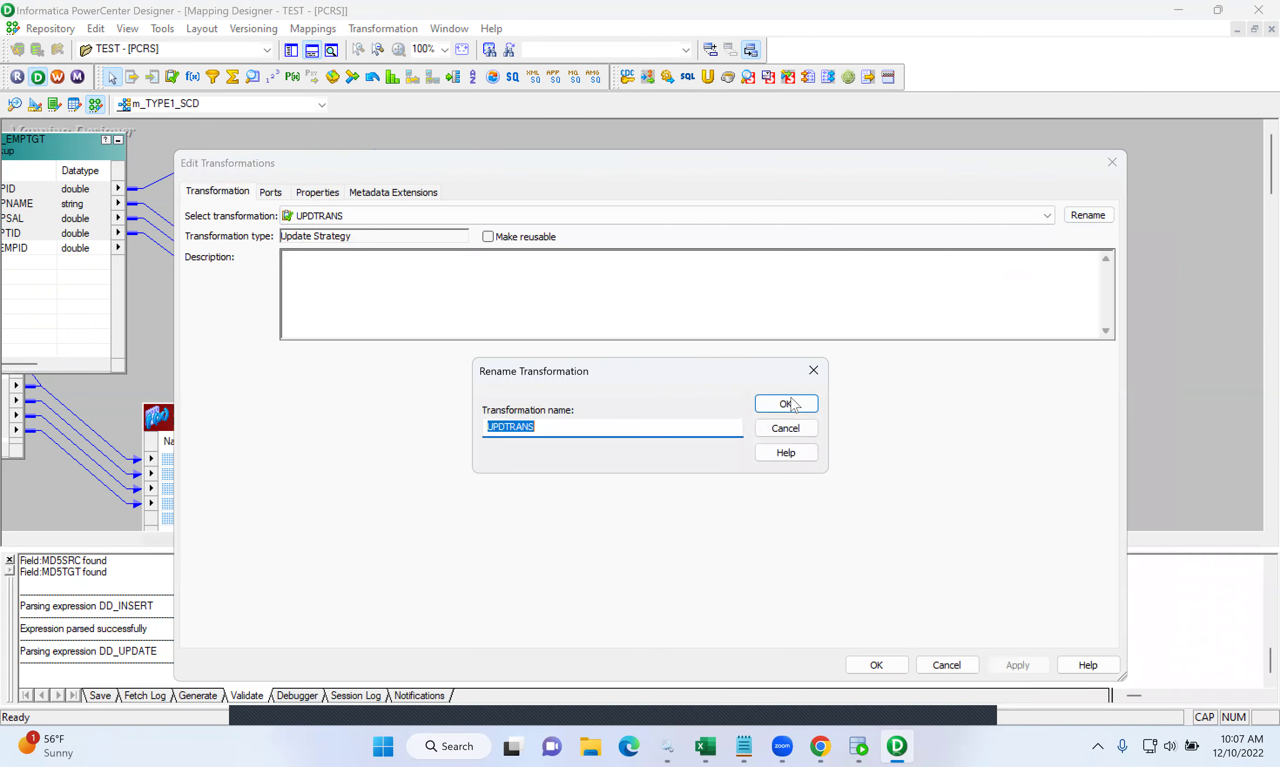
{"action": "left_click", "coordinate": [644, 426]}
{"action": "left_click", "coordinate": [800, 408]}
{"action": "left_click", "coordinate": [1003, 665]}
{"action": "left_click", "coordinate": [876, 665]}
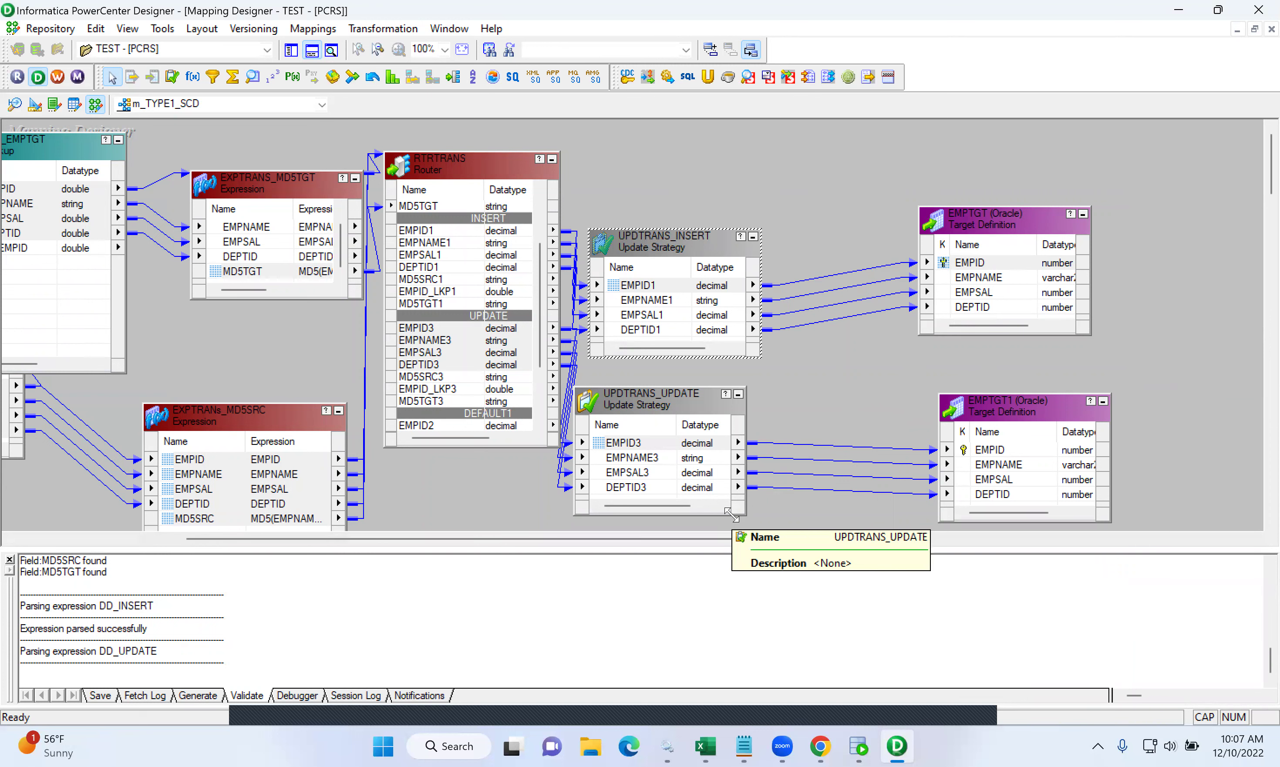
- Rename the EMPTGT target instance to EMPTGT_INSERT
{"action": "double_click", "coordinate": [993, 220]}
{"action": "left_click", "coordinate": [1089, 215]}
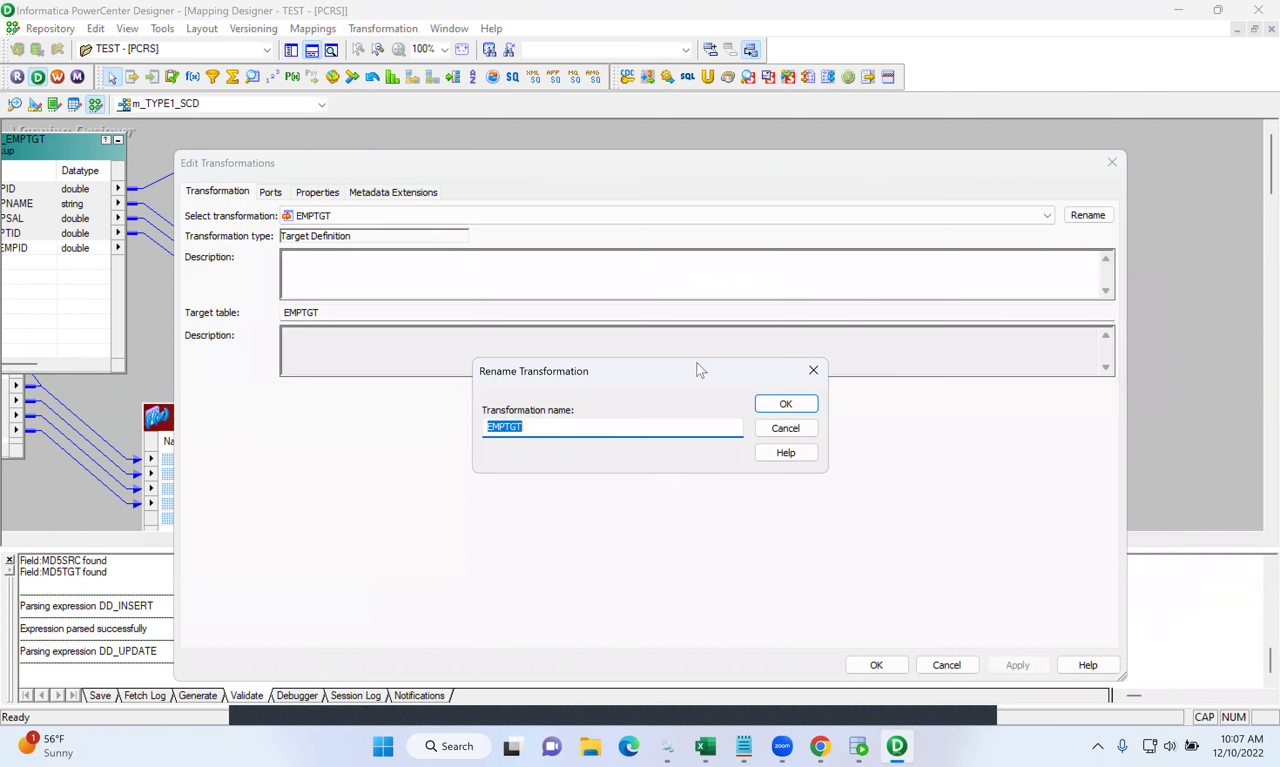
{"action": "left_click", "coordinate": [639, 426]}
{"action": "type", "text": "_INSERT"}
{"action": "left_click", "coordinate": [805, 405]}
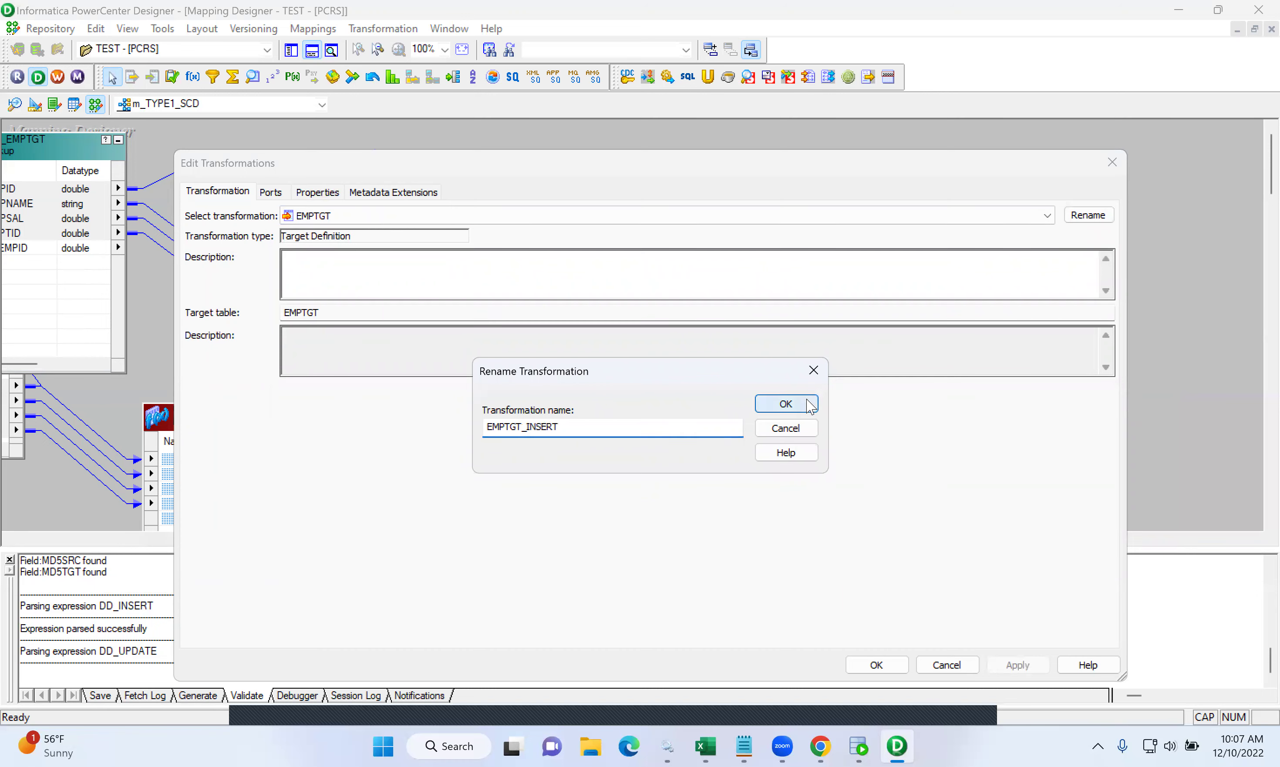
{"action": "left_click", "coordinate": [1008, 667]}
{"action": "left_click", "coordinate": [878, 666]}
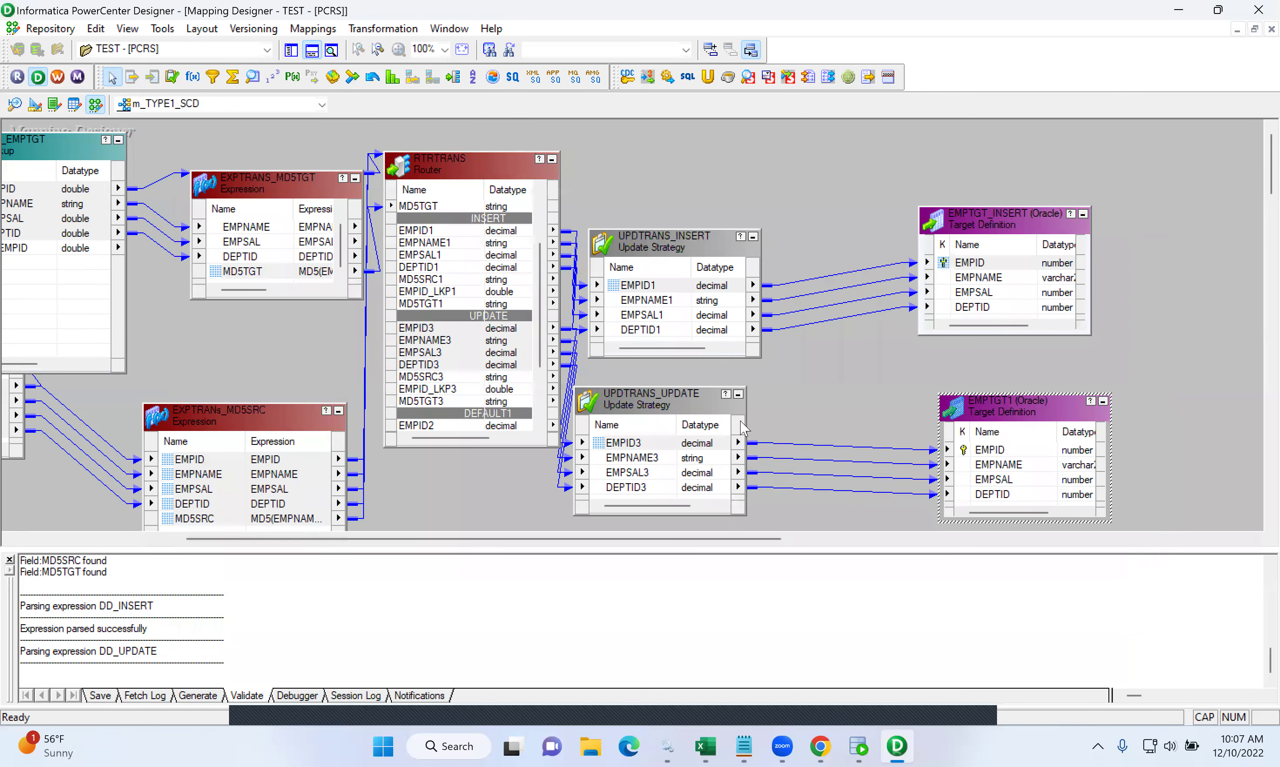
- Rename EMPTGT1 to EMPTGT_UPDATE and Arrange All objects on the mapping canvas
{"action": "double_click", "coordinate": [1018, 416]}
{"action": "left_click", "coordinate": [1089, 215]}
{"action": "left_click", "coordinate": [597, 427]}
{"action": "key", "text": "BackSpace"}
{"action": "type", "text": "_UPDATE"}
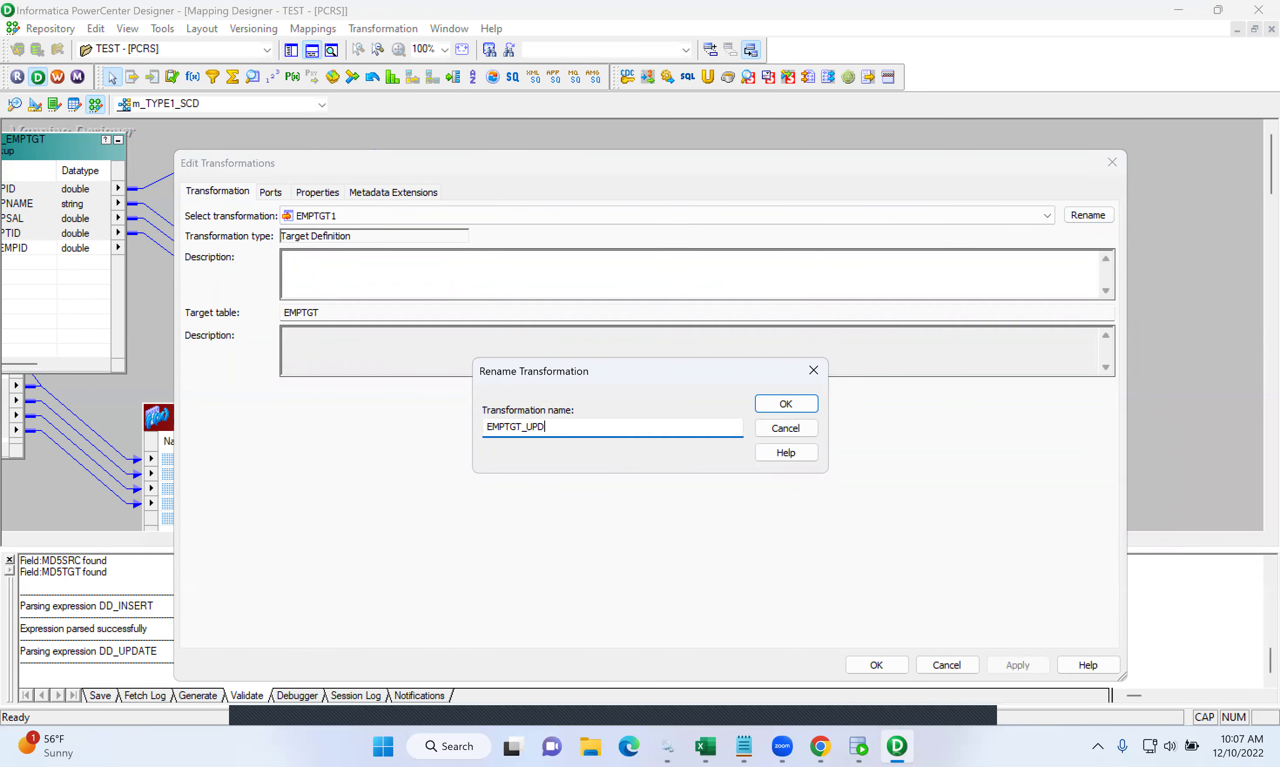
{"action": "left_click", "coordinate": [791, 408]}
{"action": "left_click", "coordinate": [1016, 667]}
{"action": "left_click", "coordinate": [889, 665]}
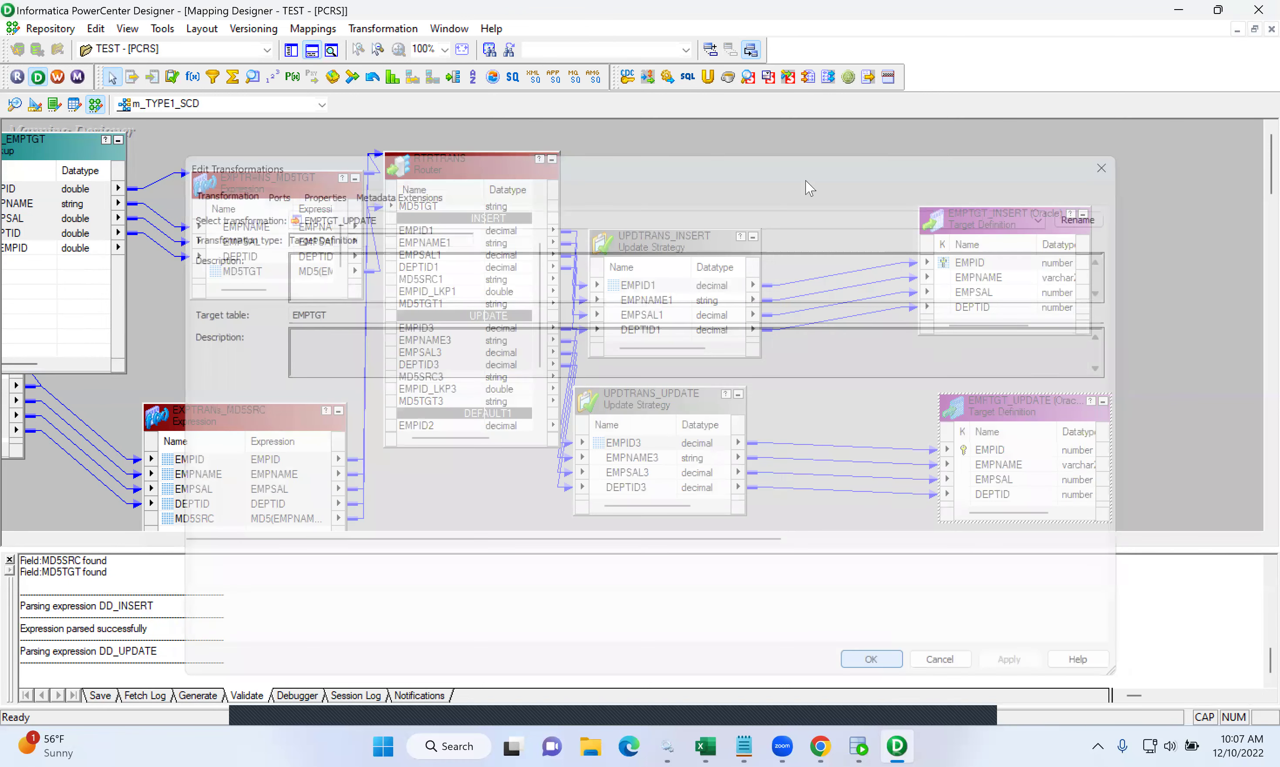
{"action": "right_click", "coordinate": [805, 182]}
{"action": "left_click", "coordinate": [871, 276]}
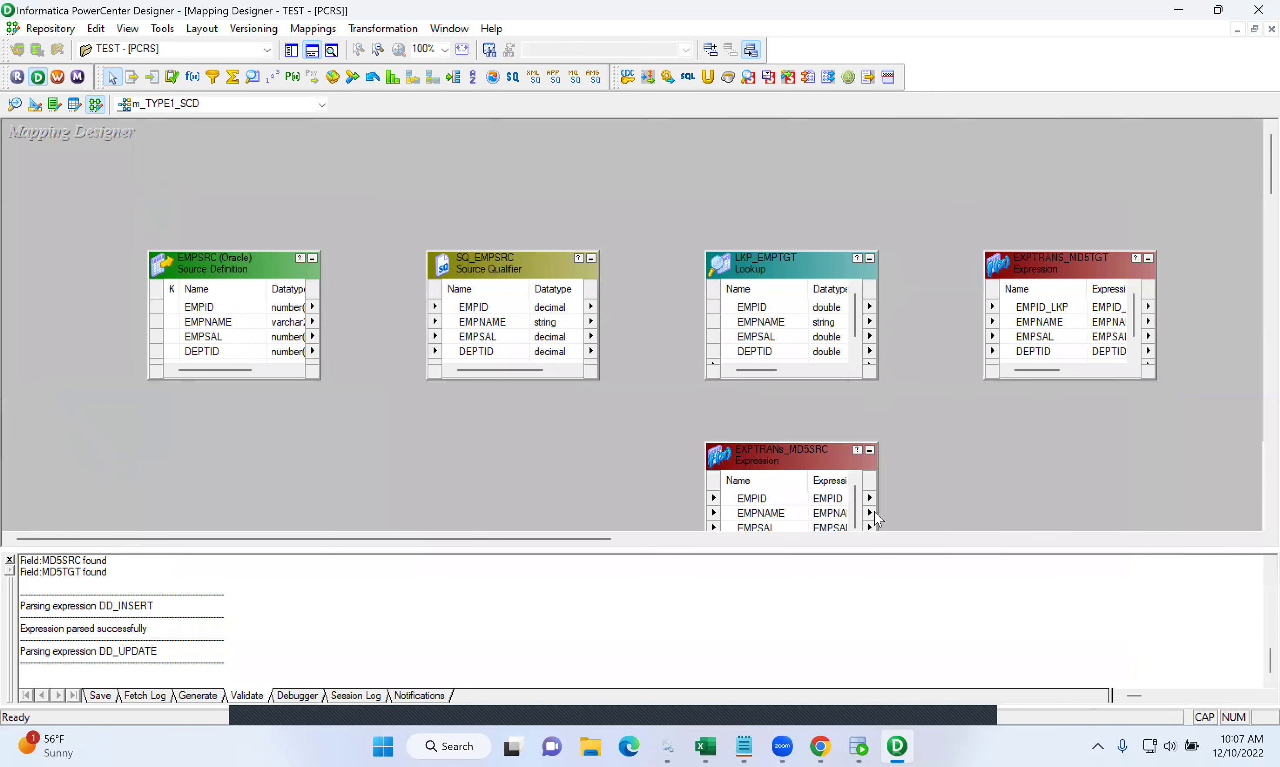
- Hide the output log and scroll across the mapping, selecting the LKP_EMPTGT lookup
{"action": "left_click", "coordinate": [311, 52]}
{"action": "left_click_drag", "start_coordinate": [468, 696], "coordinate": [844, 722]}
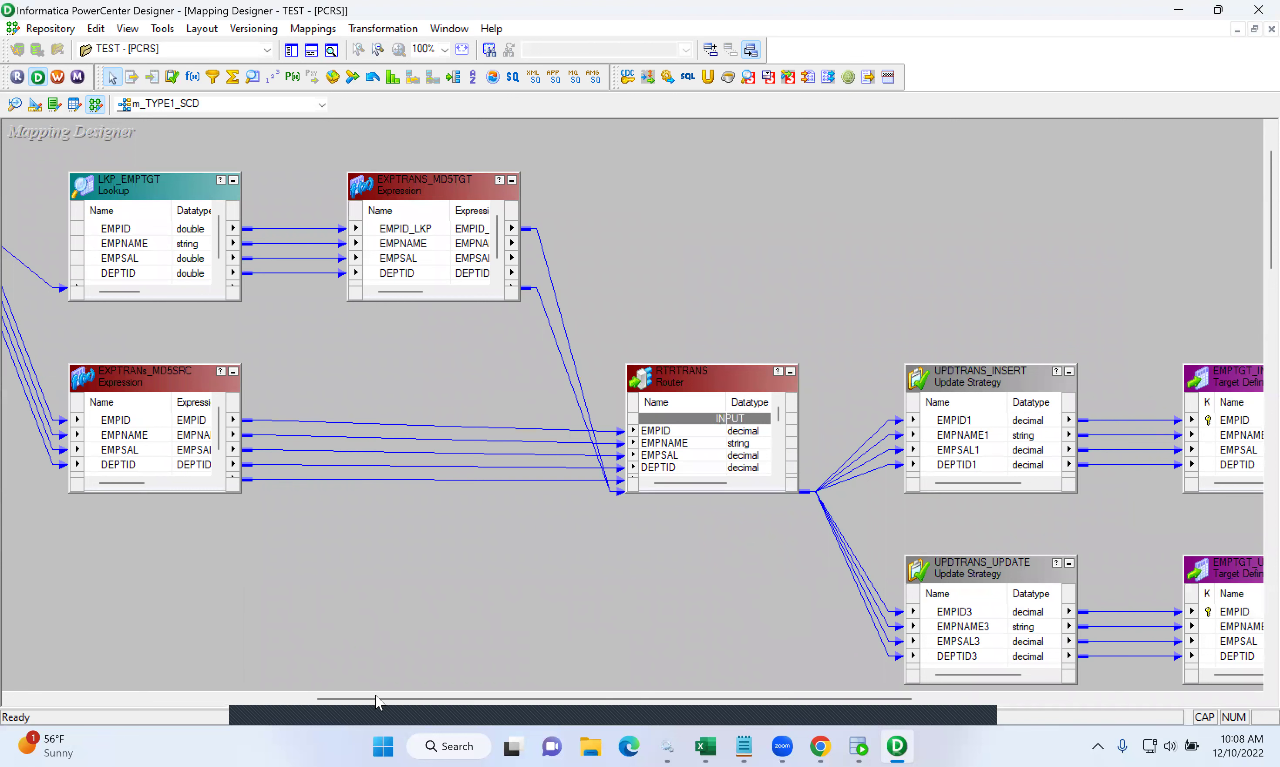
{"action": "left_click_drag", "start_coordinate": [378, 699], "coordinate": [195, 673]}
{"action": "left_click_drag", "start_coordinate": [119, 655], "coordinate": [119, 655]}
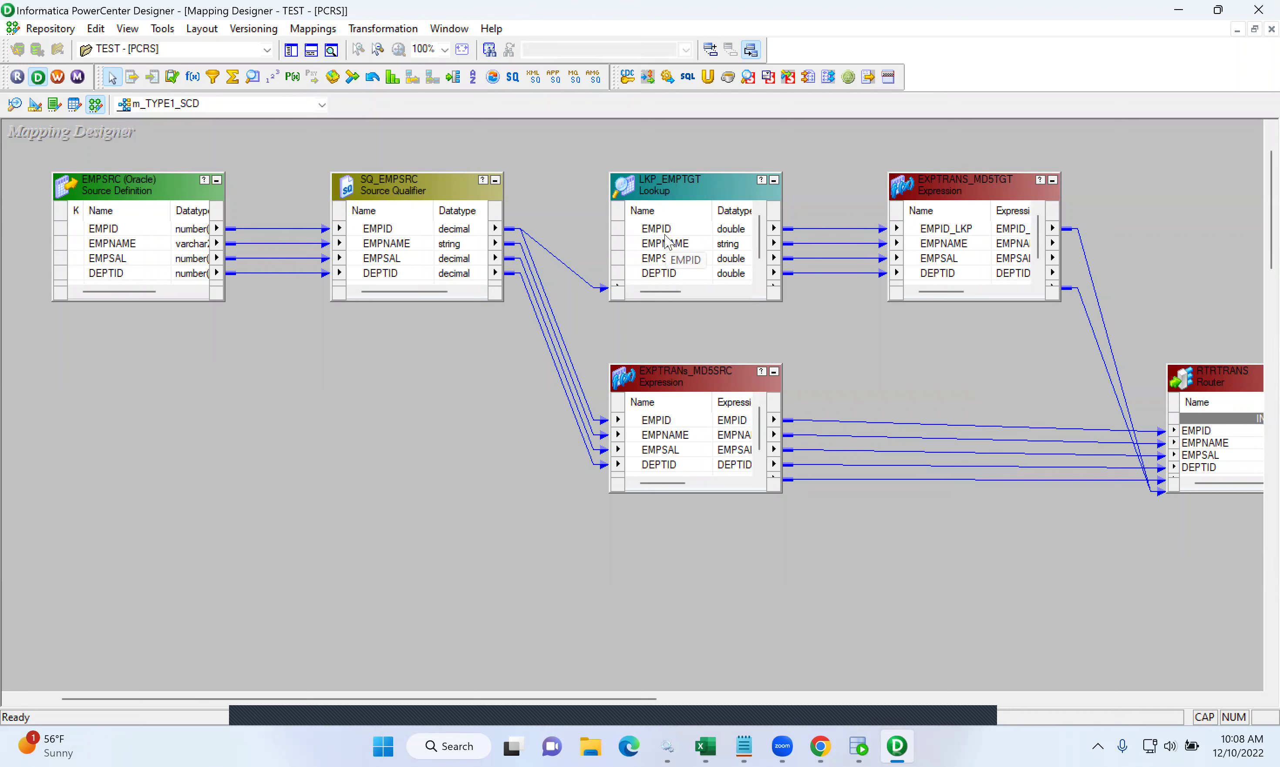
{"action": "left_click", "coordinate": [699, 183]}
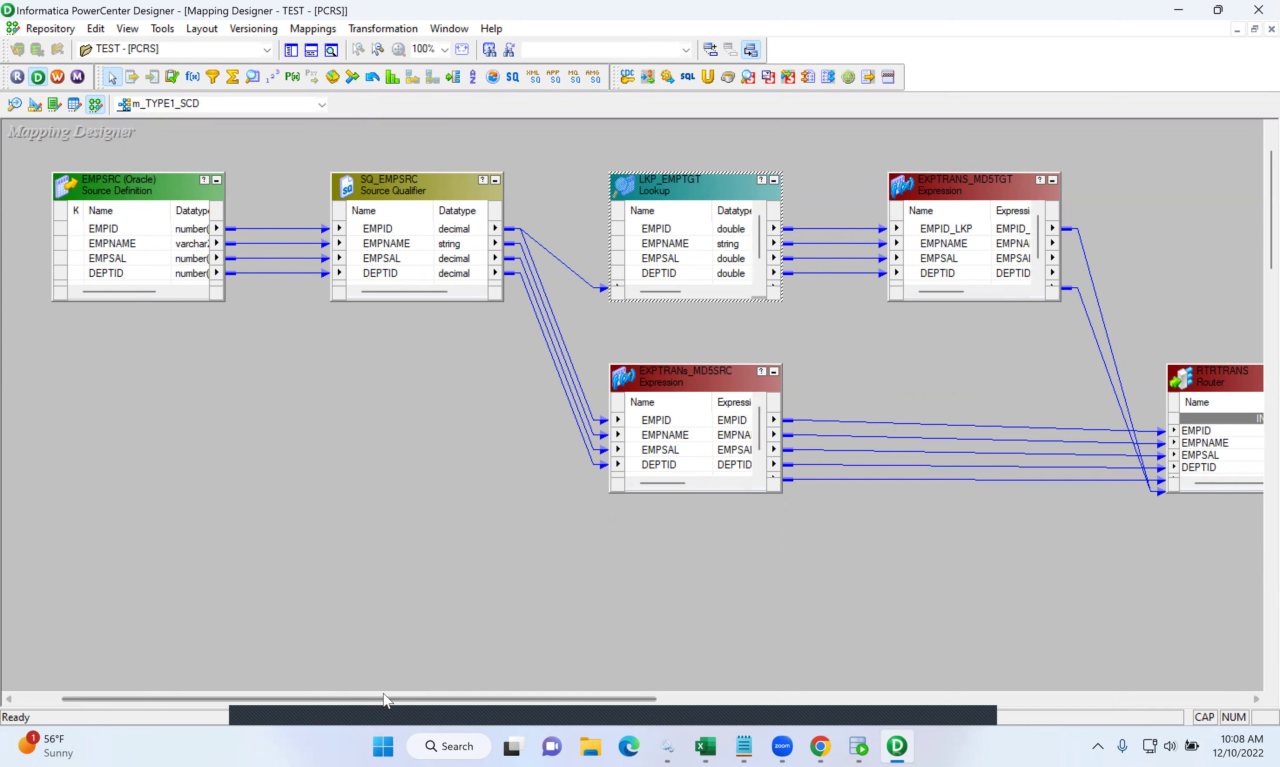
{"action": "left_click_drag", "start_coordinate": [388, 695], "coordinate": [616, 681]}
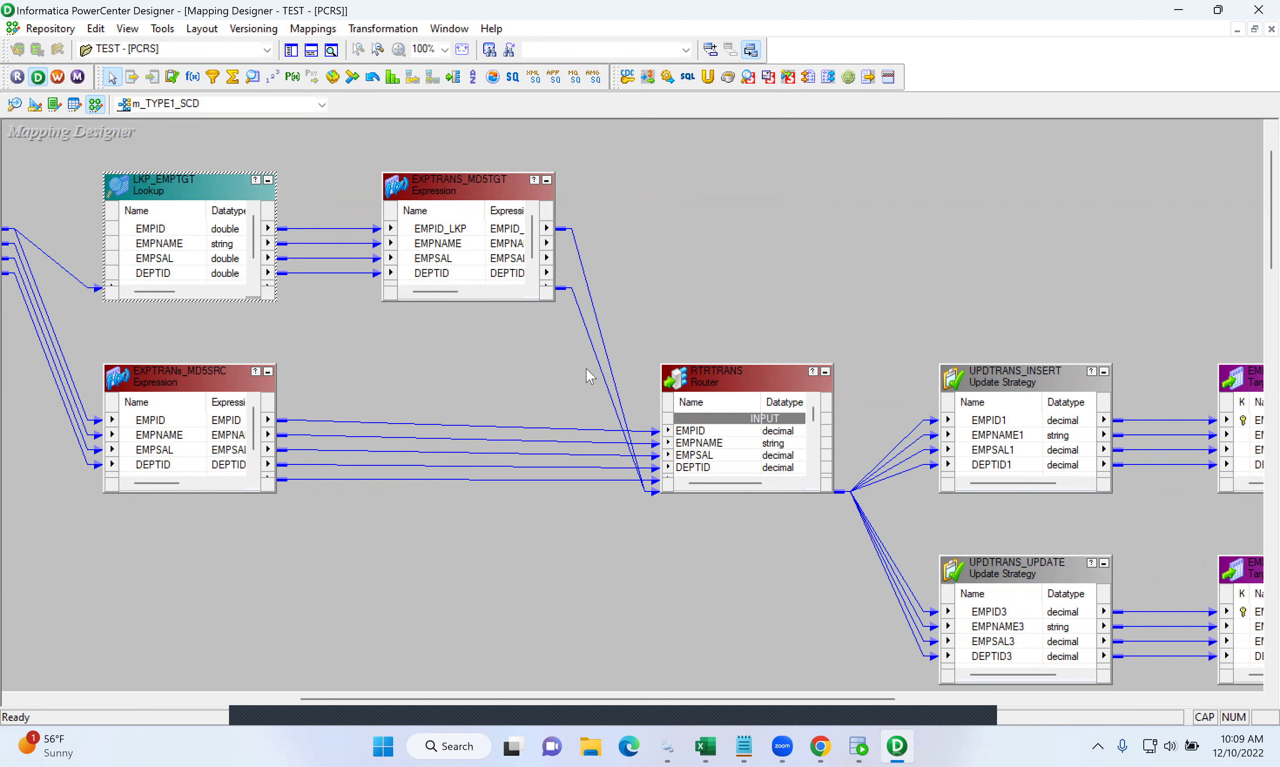
{"action": "double_click", "coordinate": [692, 376]}
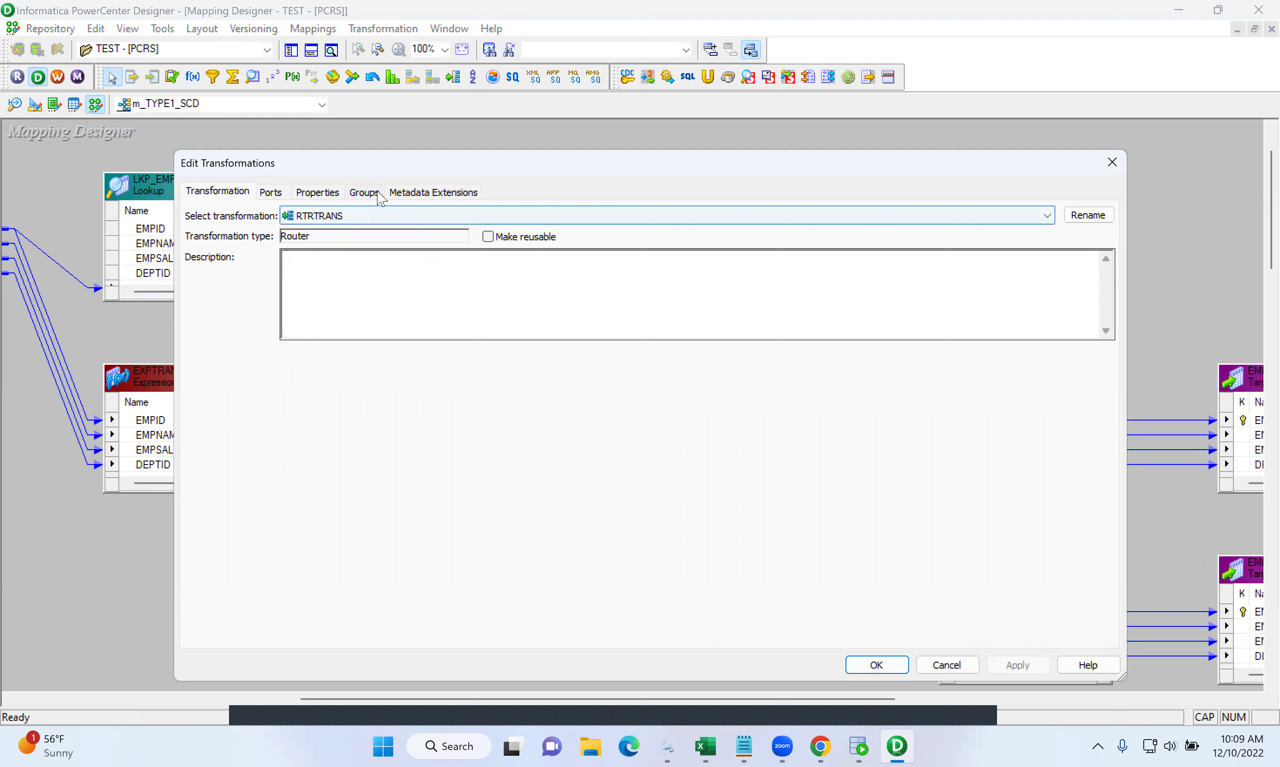
{"action": "left_click", "coordinate": [363, 193]}
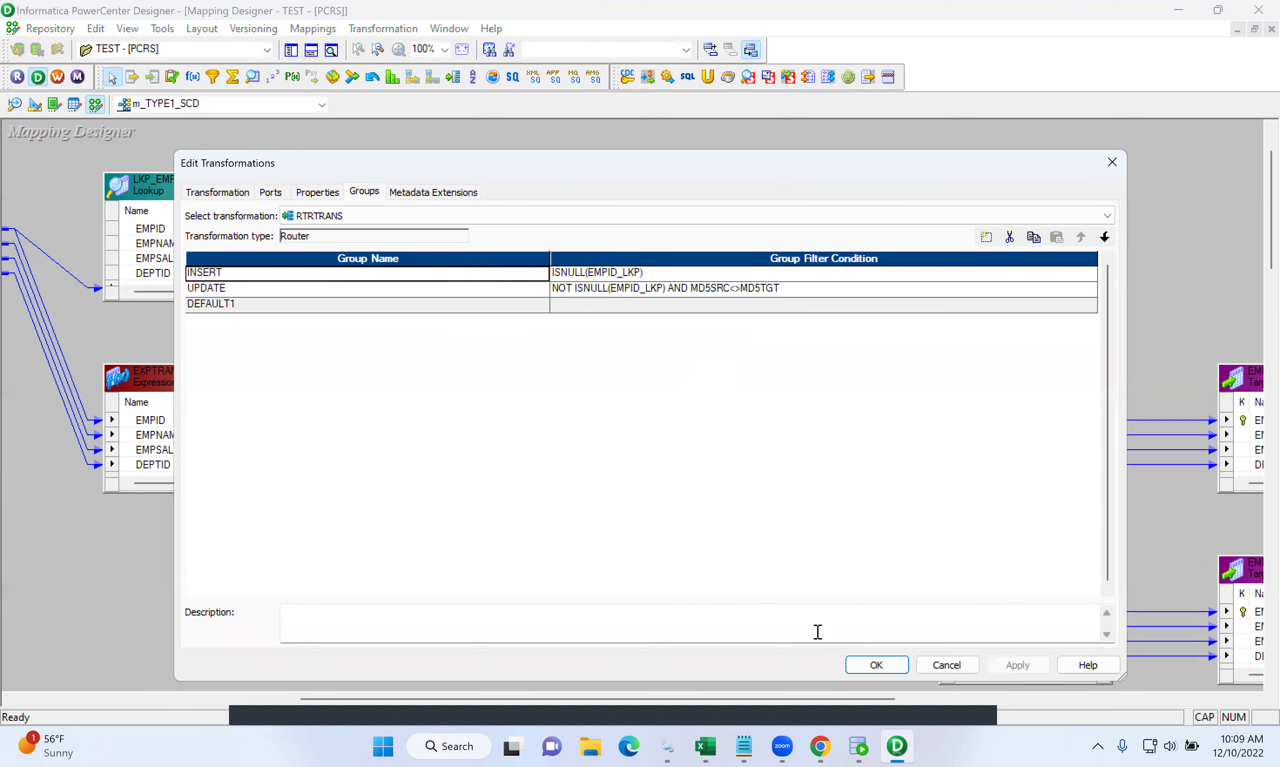
{"action": "left_click", "coordinate": [878, 666]}
{"action": "left_click_drag", "start_coordinate": [926, 699], "coordinate": [1038, 699]}
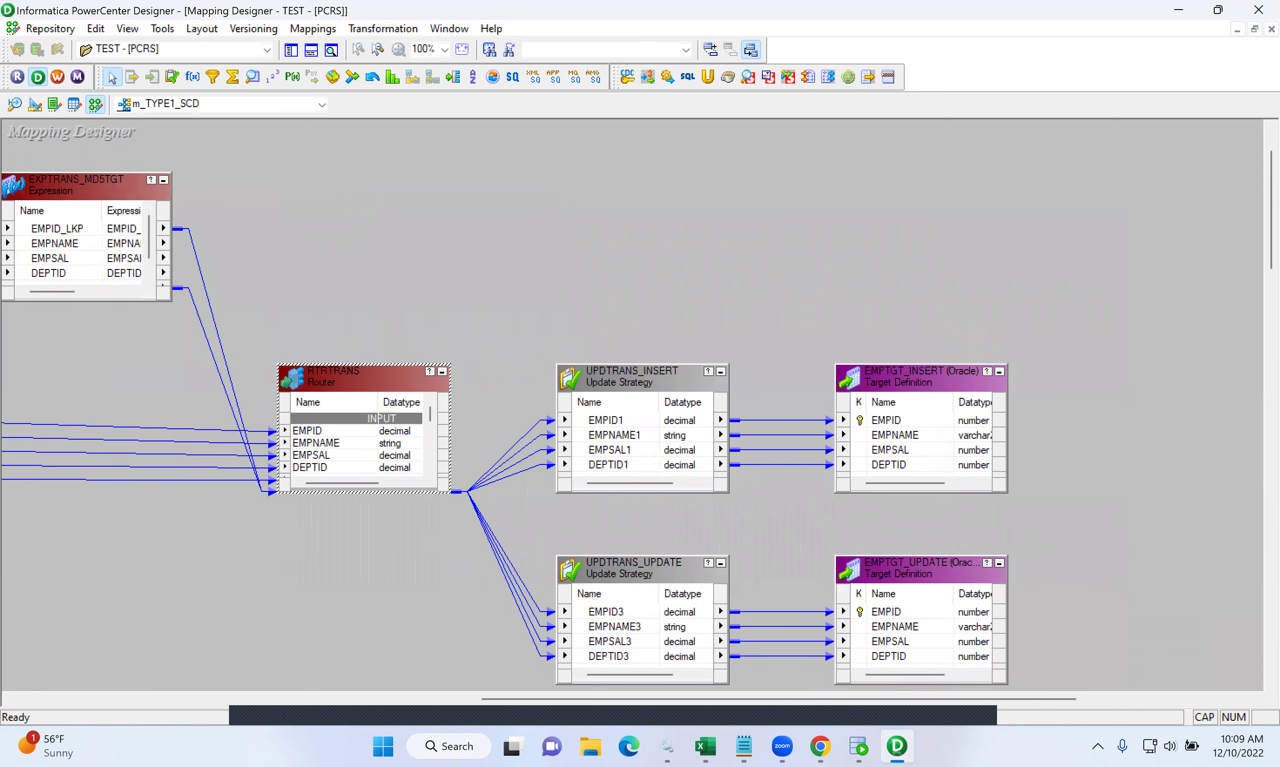
- Scroll through the mapping and select UPDTRANS_INSERT with its links
{"action": "scroll", "coordinate": [829, 222], "scroll_direction": "down", "scroll_amount": 3}
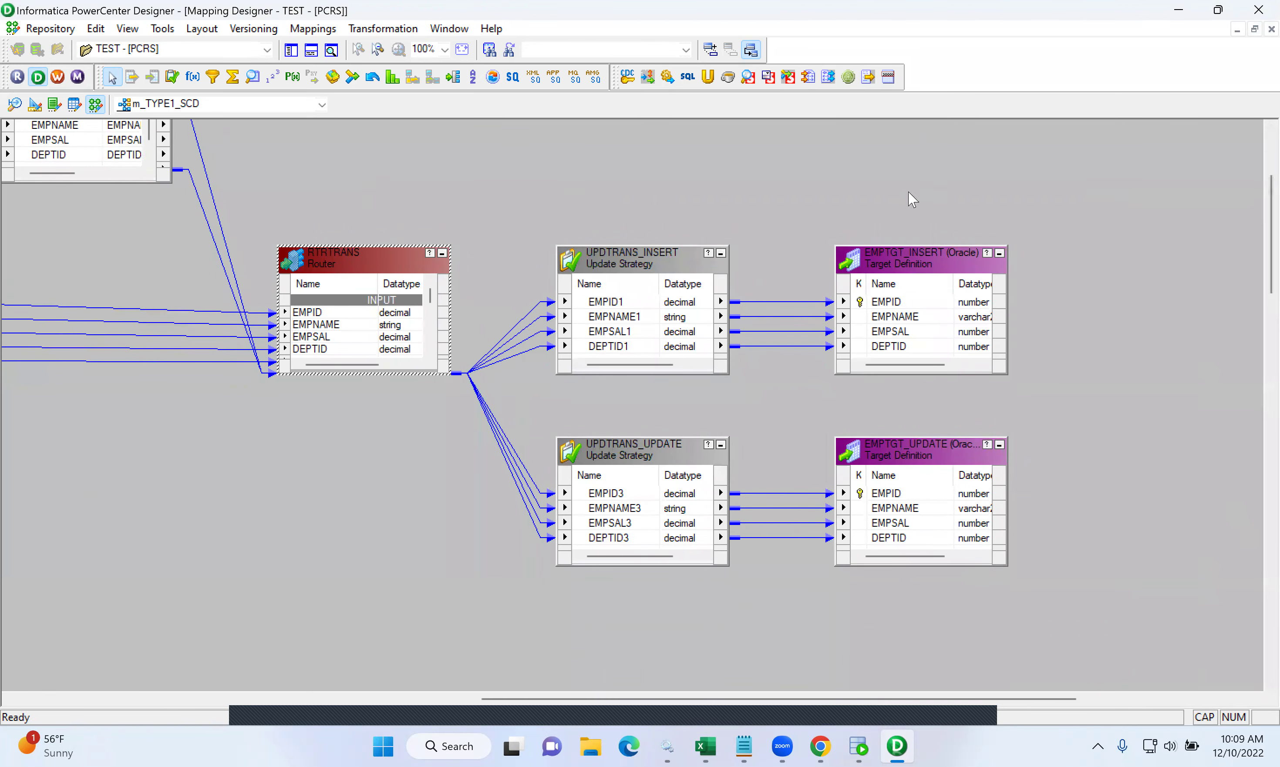
{"action": "left_click_drag", "start_coordinate": [591, 699], "coordinate": [402, 686]}
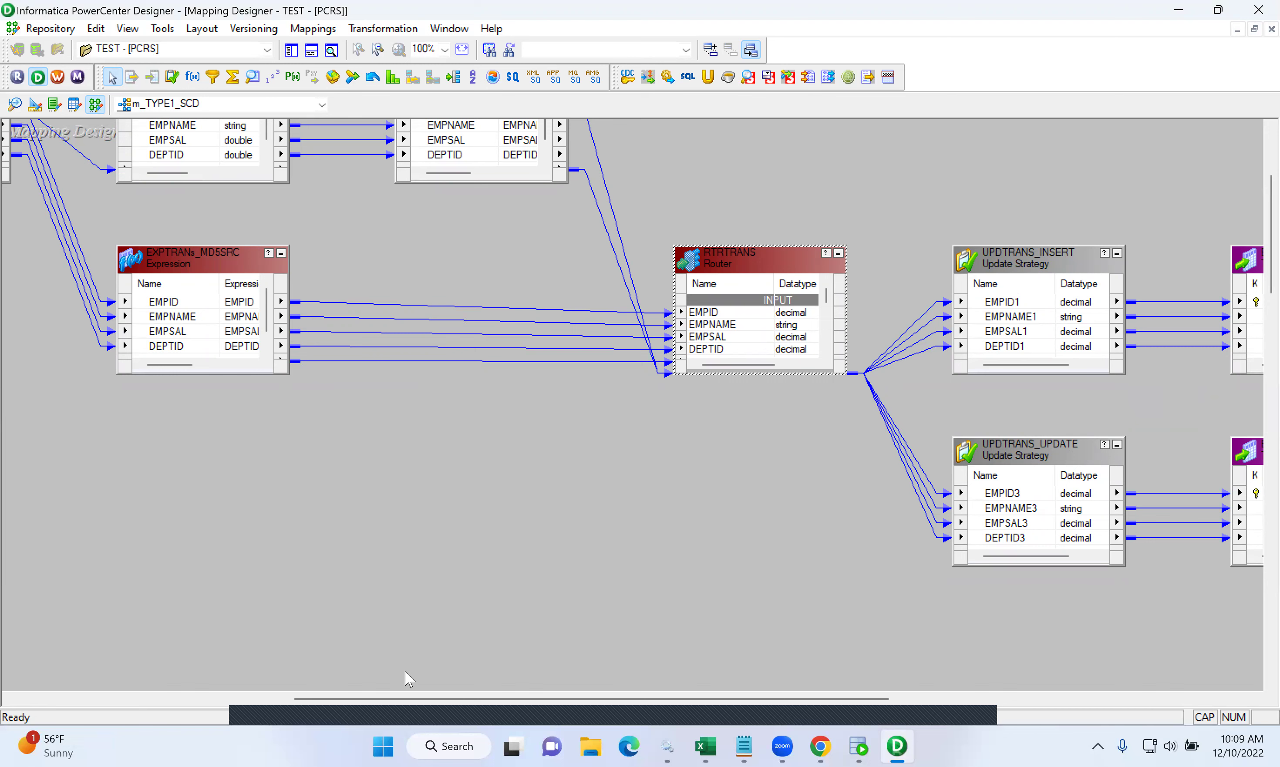
{"action": "left_click_drag", "start_coordinate": [394, 697], "coordinate": [355, 696]}
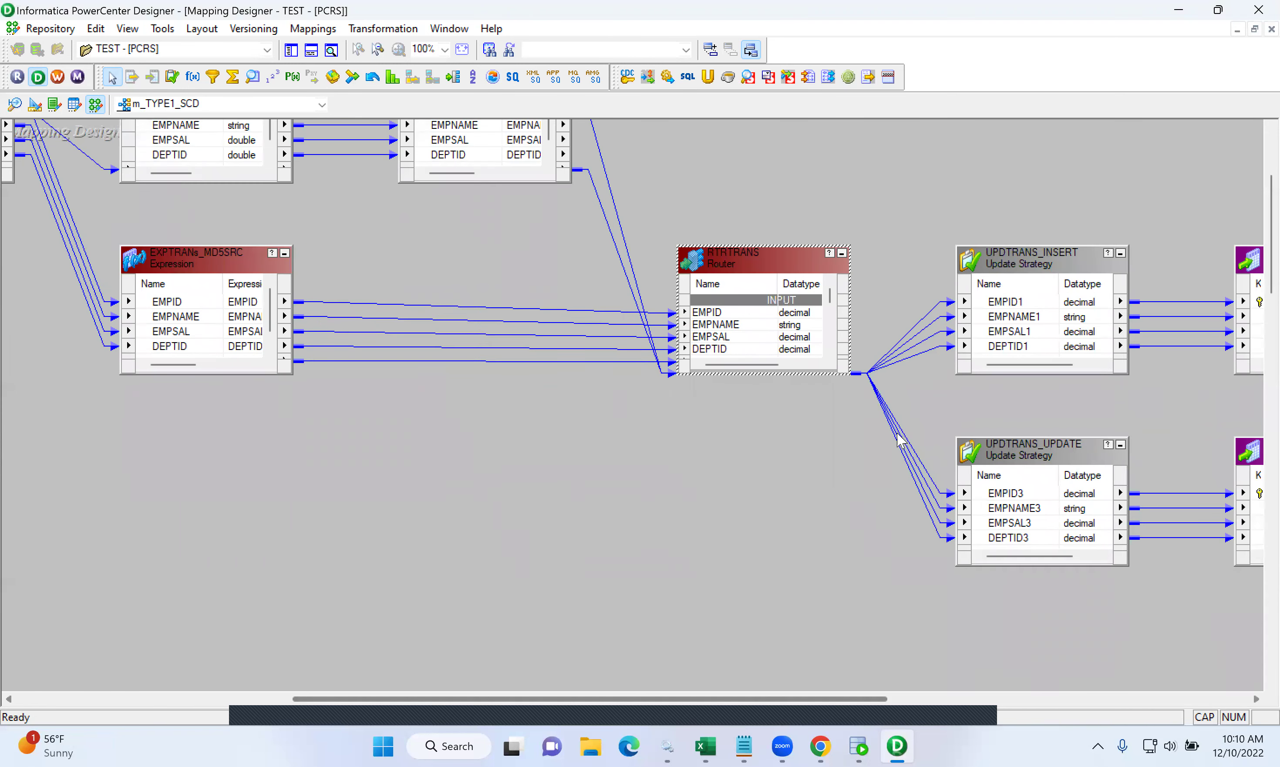
{"action": "left_click", "coordinate": [938, 315]}
{"action": "left_click_drag", "start_coordinate": [934, 217], "coordinate": [1140, 392]}
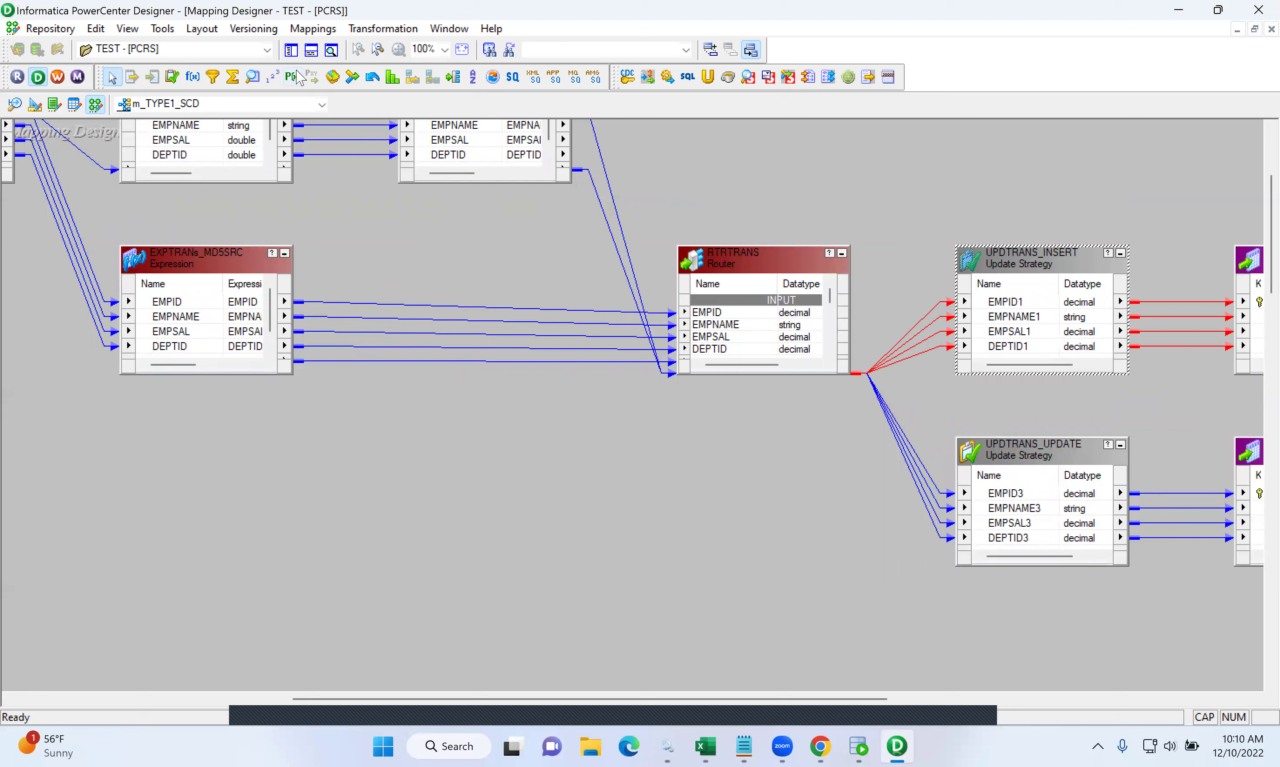
- Save the mapping to the repository and check the log reports it valid and updated
{"action": "left_click", "coordinate": [58, 29]}
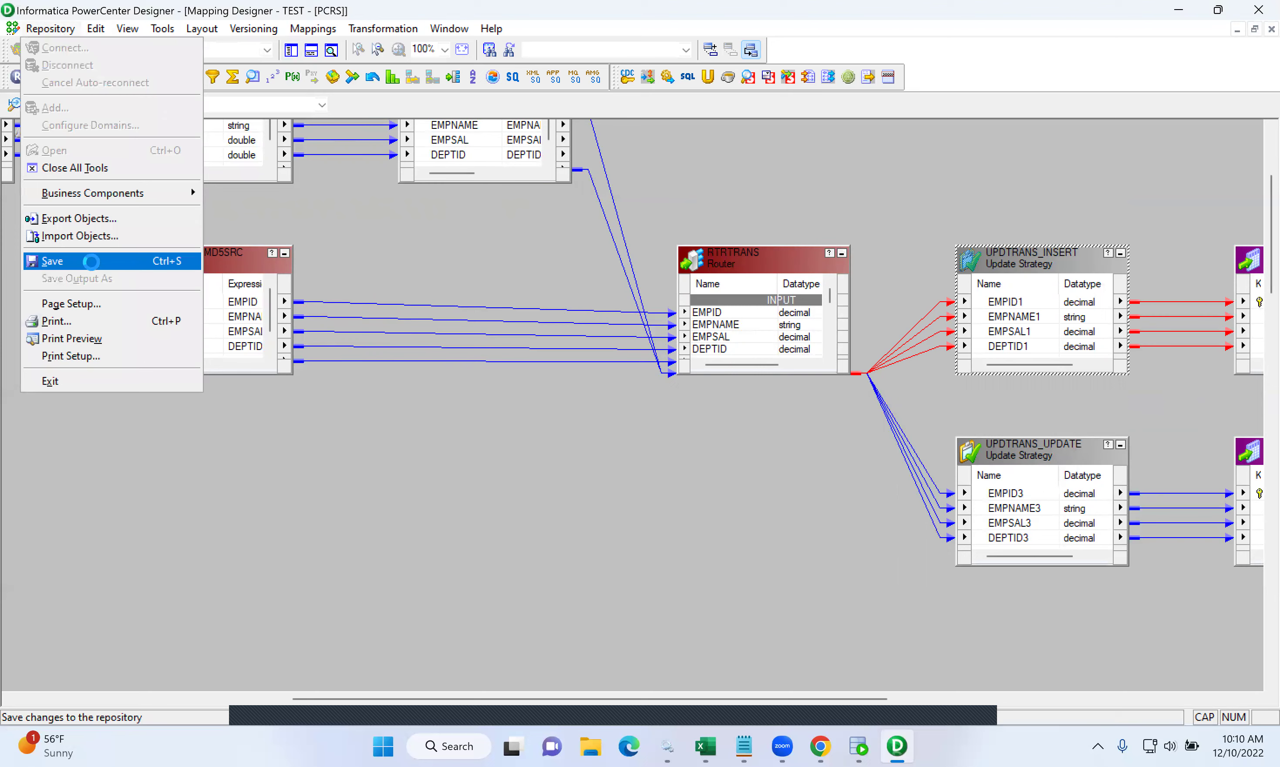
{"action": "left_click", "coordinate": [91, 262]}
{"action": "left_click_drag", "start_coordinate": [329, 661], "coordinate": [9, 635]}
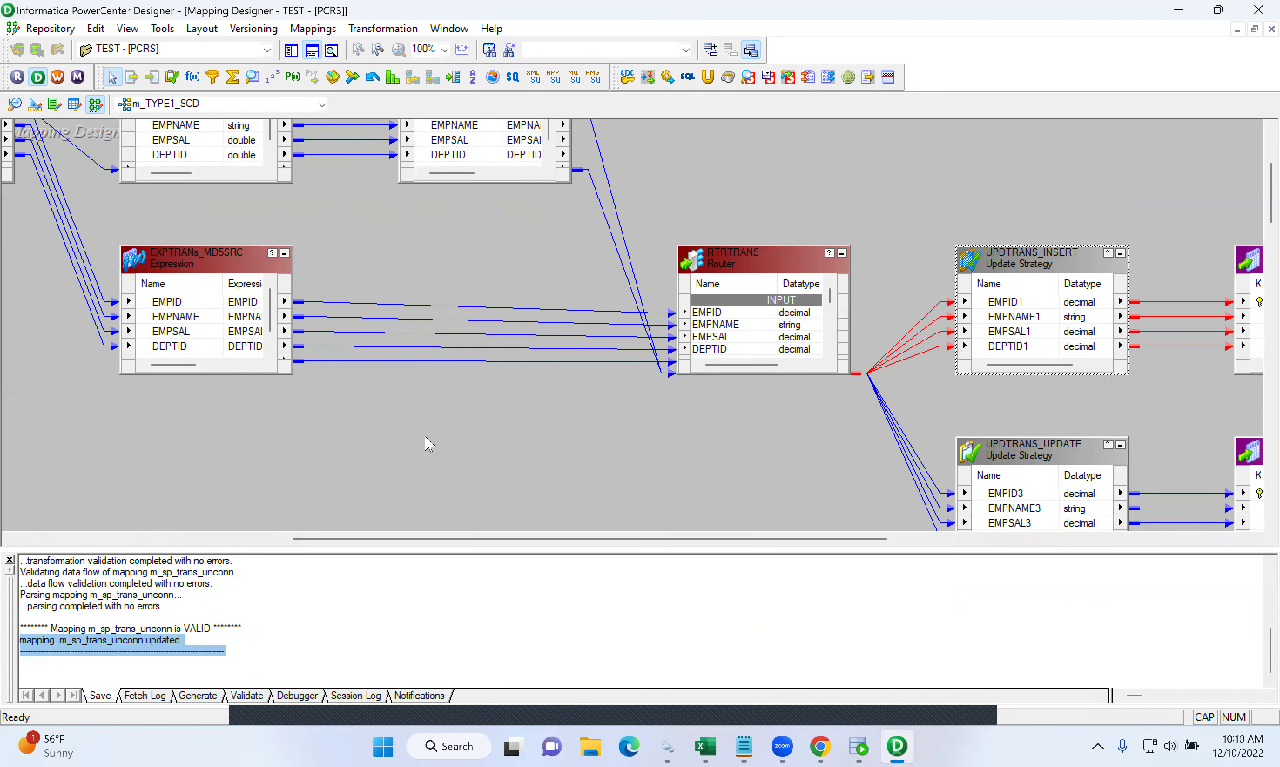
- Apply Arrange All Iconic to the m_TYPE1_SCD mapping canvas
{"action": "right_click", "coordinate": [503, 235]}
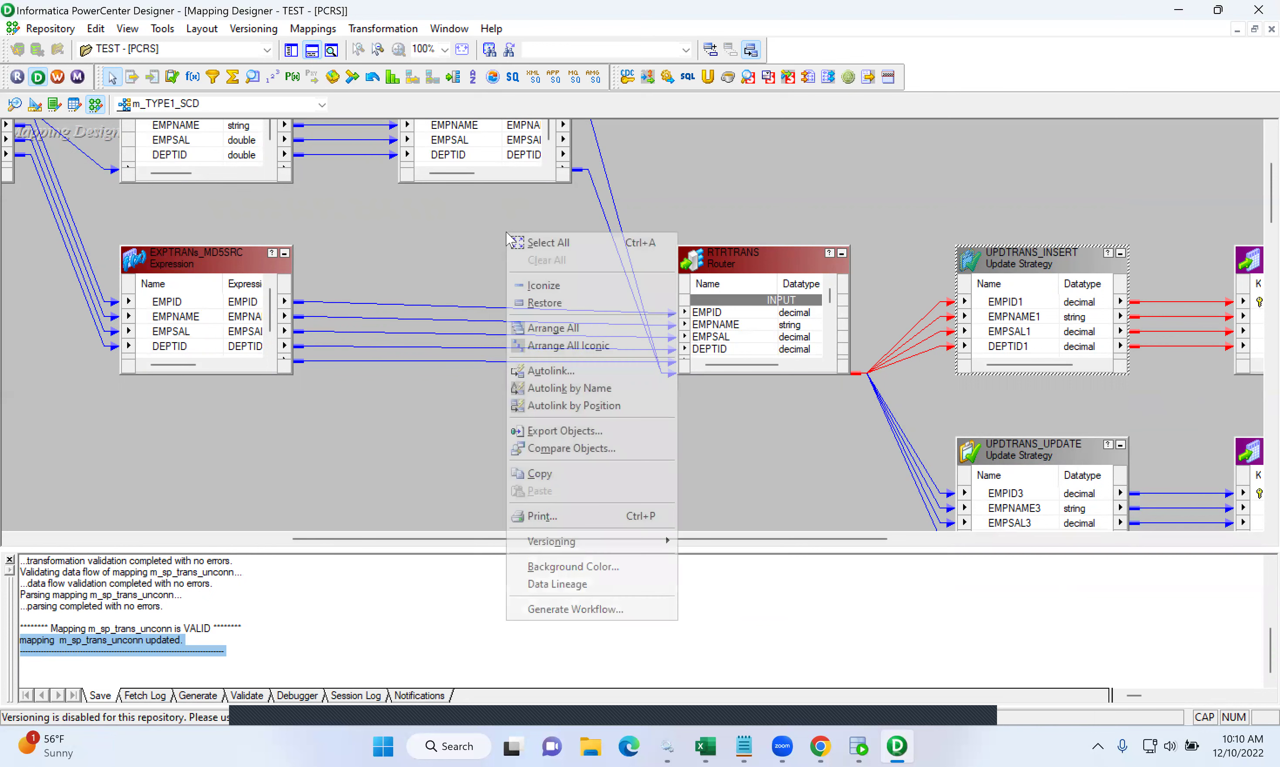
{"action": "left_click", "coordinate": [566, 344]}
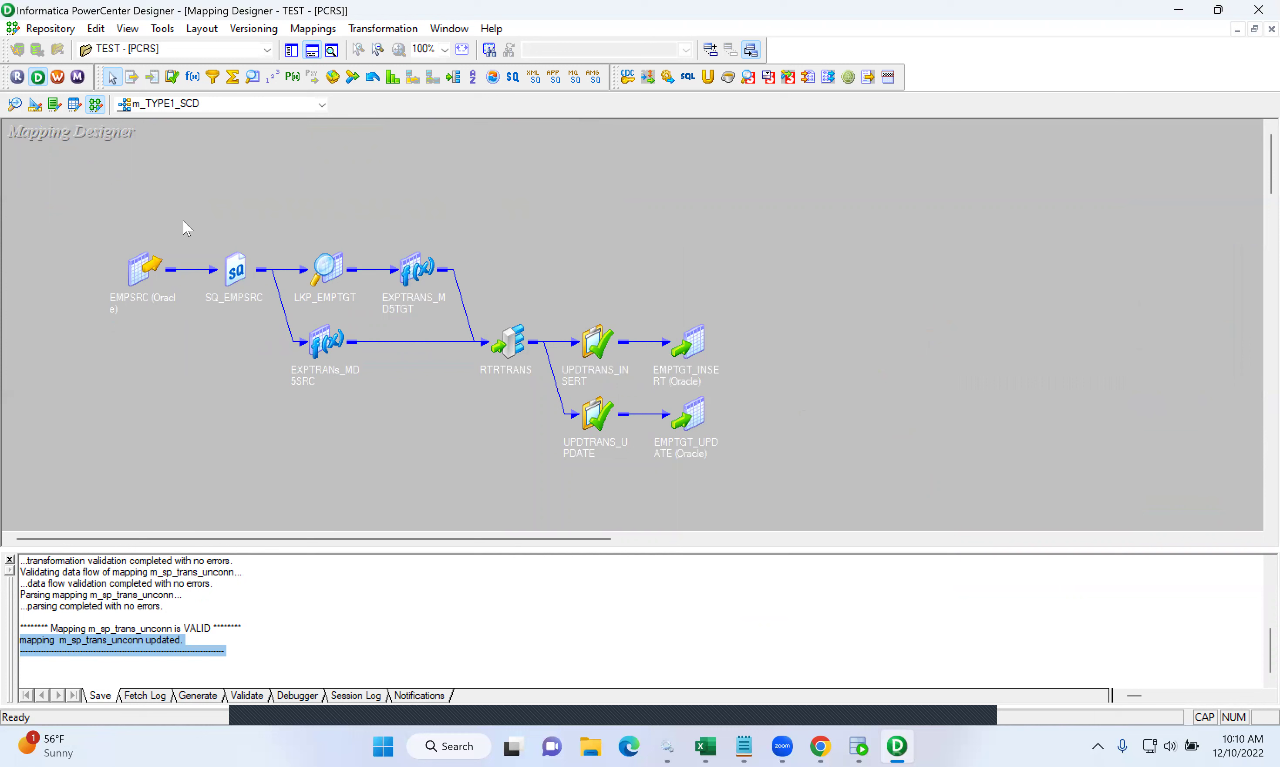
- Launch Workflow Manager and create a new workflow named wf_TYPE1_SCD
{"action": "left_click", "coordinate": [59, 78]}
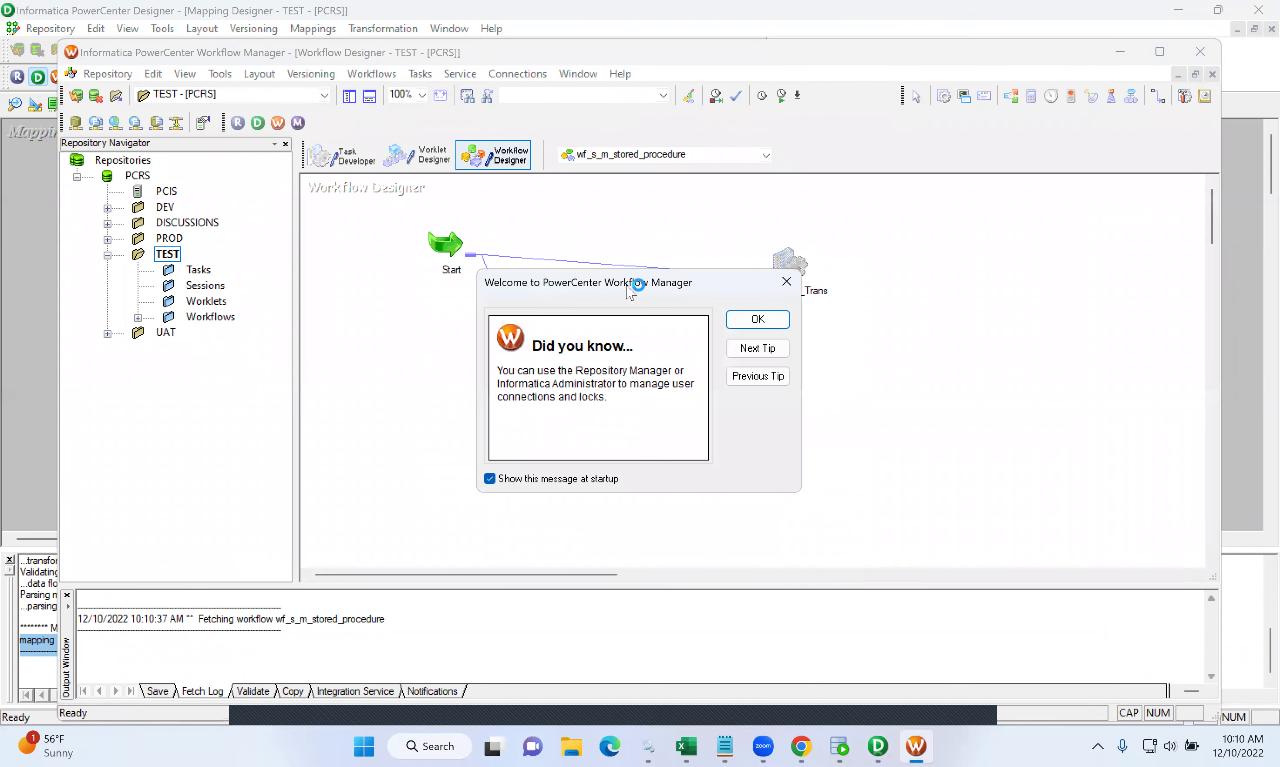
{"action": "left_click", "coordinate": [758, 318]}
{"action": "left_click", "coordinate": [381, 75]}
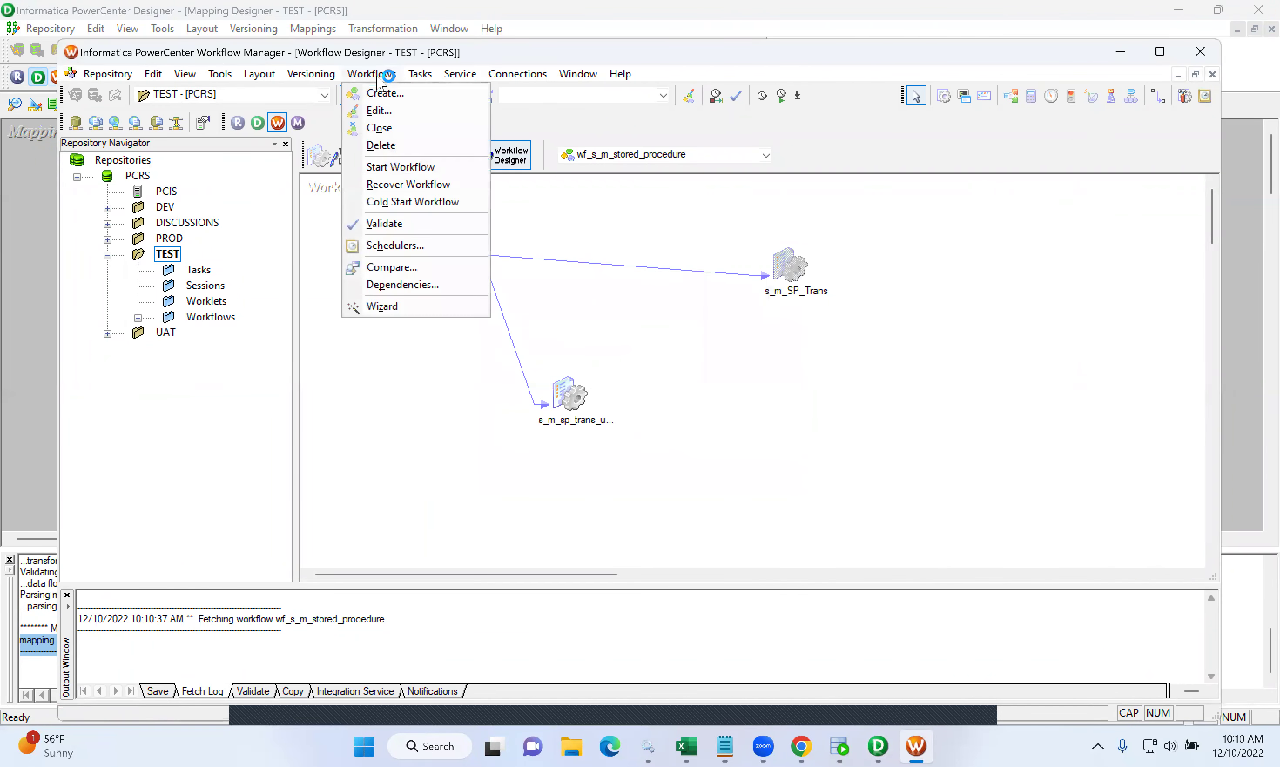
{"action": "left_click", "coordinate": [682, 294]}
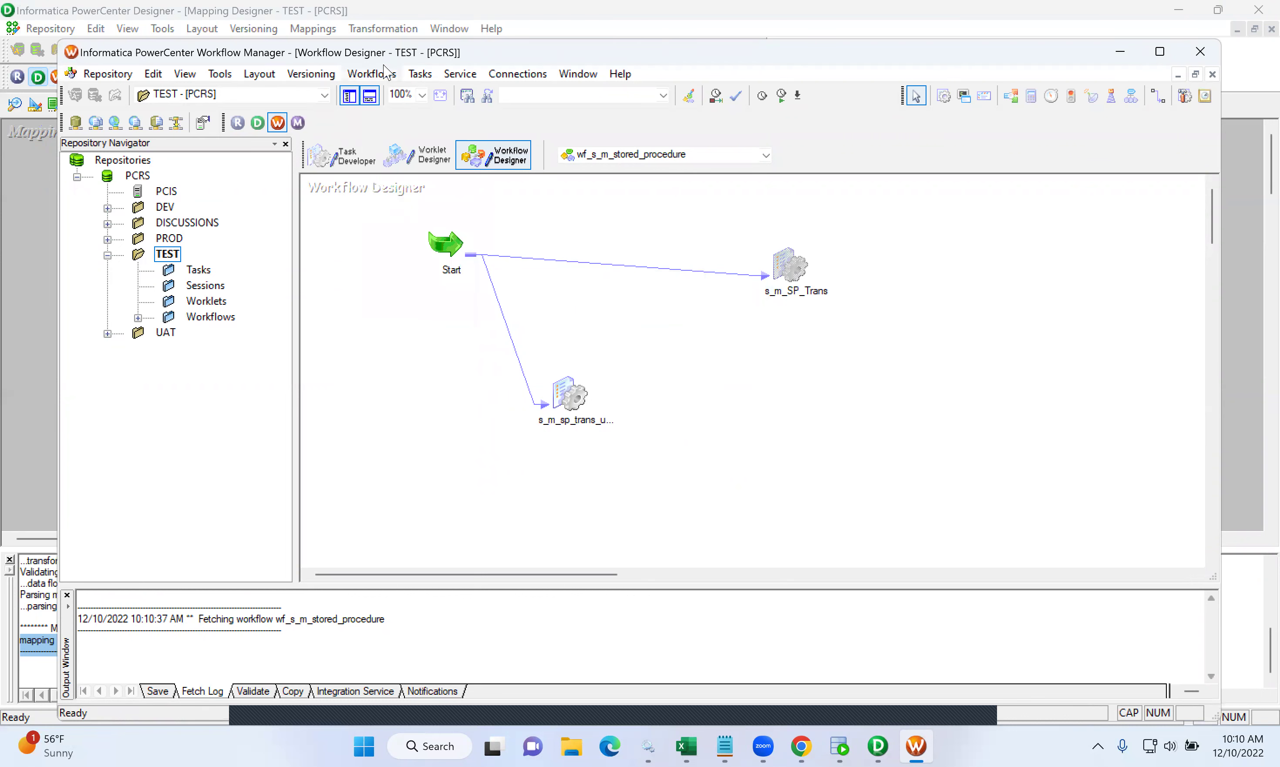
{"action": "left_click", "coordinate": [372, 74]}
{"action": "left_click", "coordinate": [382, 91]}
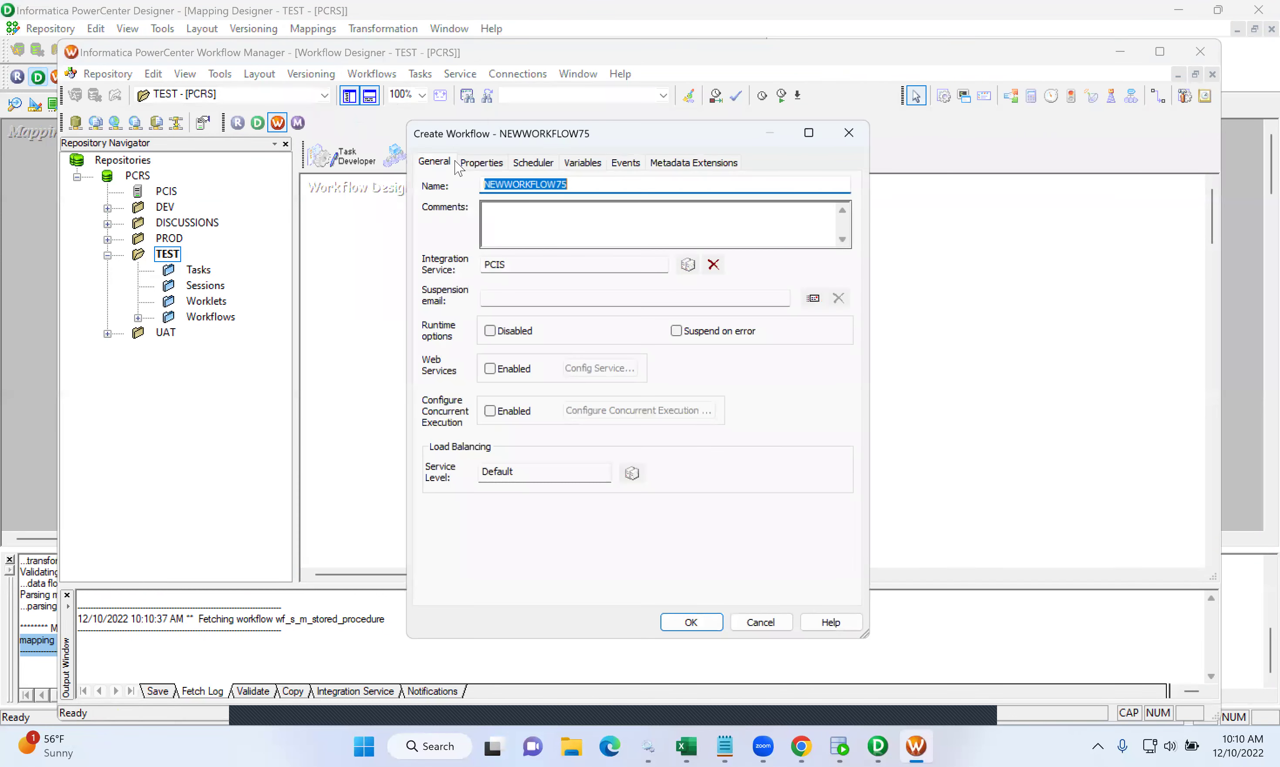
{"action": "type", "text": "wf"}
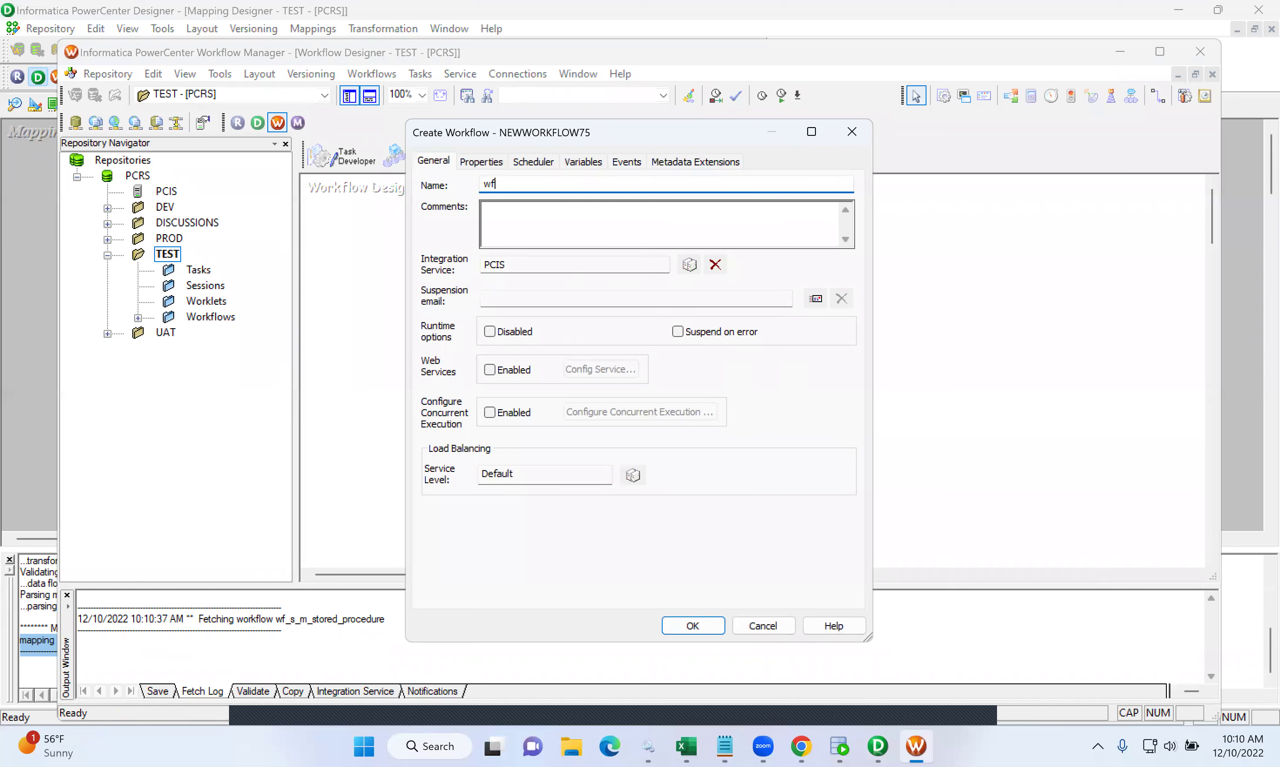
{"action": "type", "text": "_TYPE1_SCD"}
{"action": "left_click", "coordinate": [703, 626]}
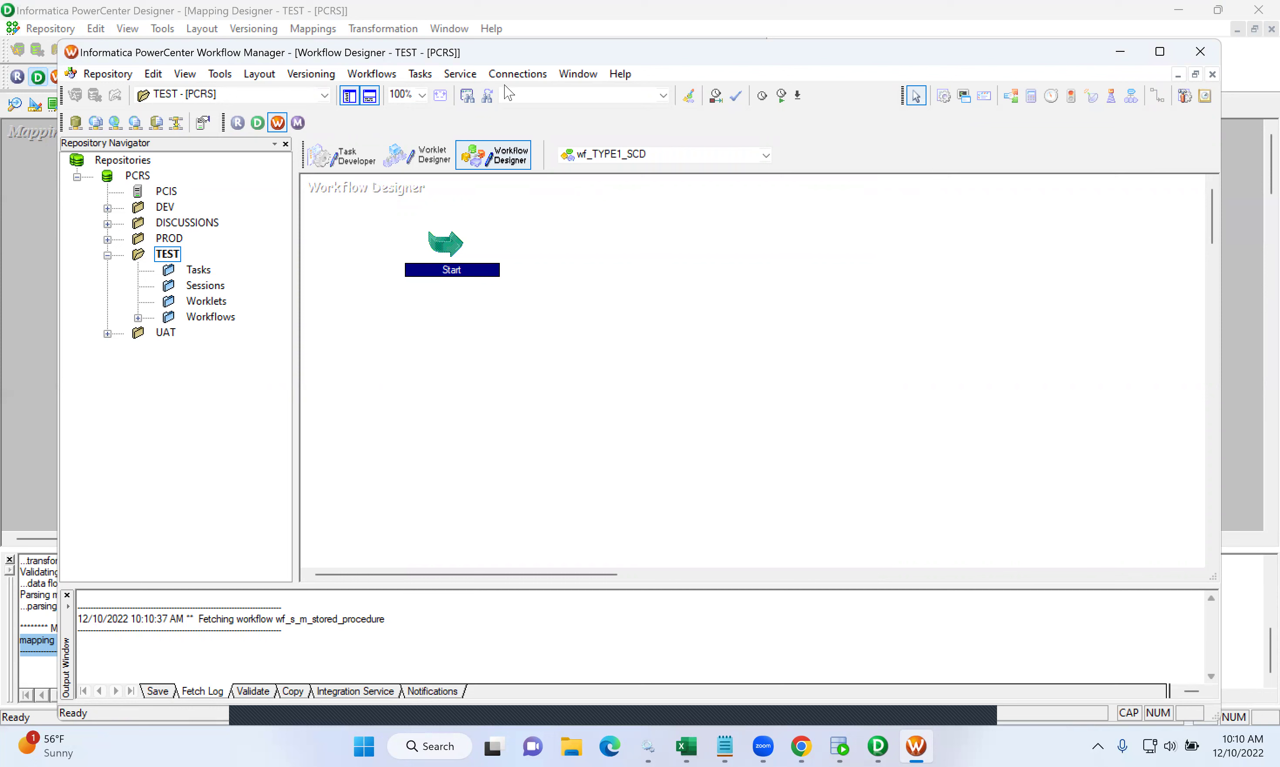
- Add session s_m_TYPE1_SCD using mapping m_TYPE1_SCD and place it next to Start
{"action": "left_click", "coordinate": [422, 75]}
{"action": "left_click", "coordinate": [438, 96]}
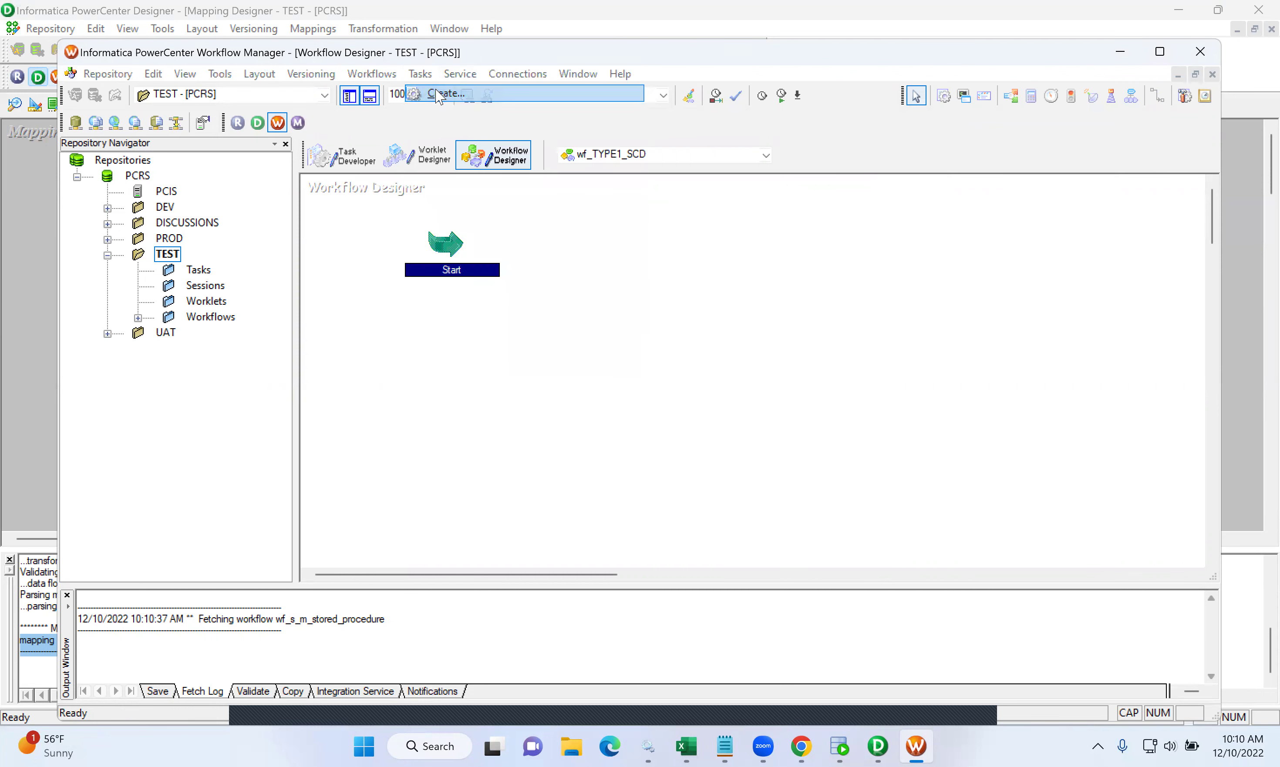
{"action": "left_click", "coordinate": [873, 405]}
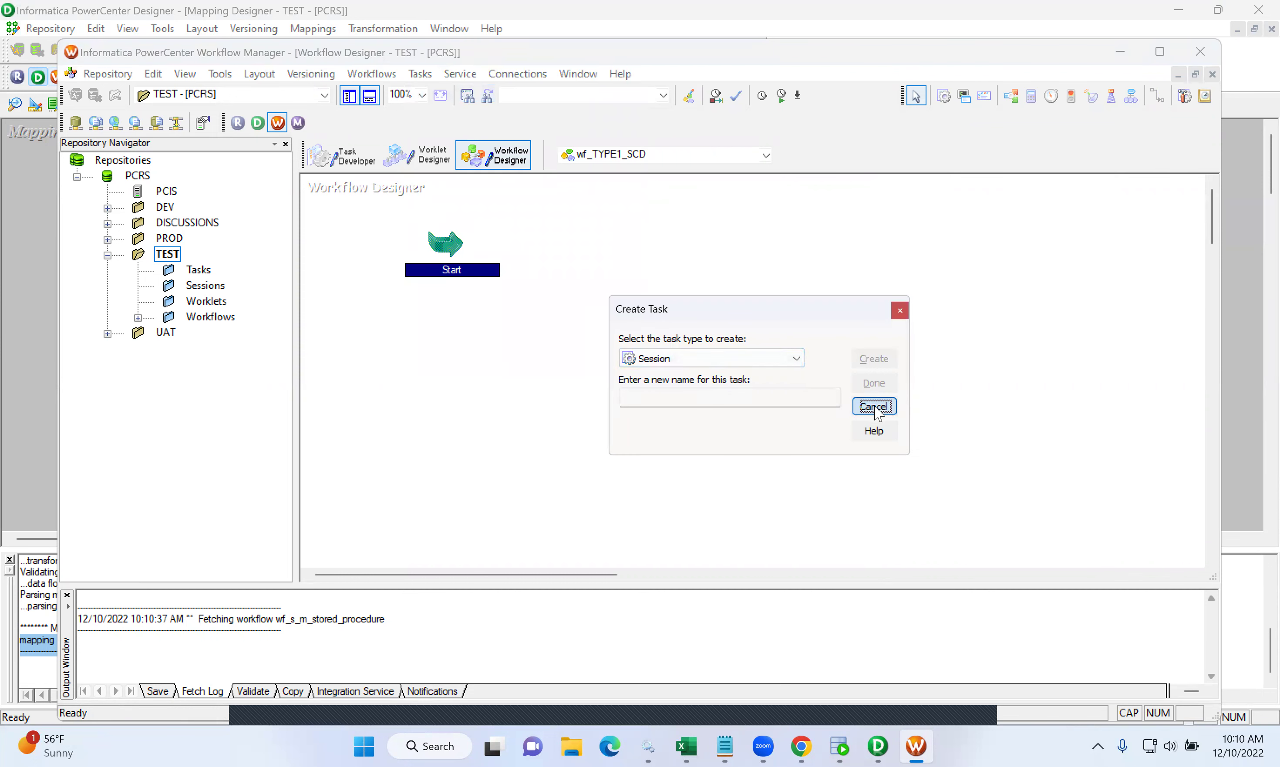
{"action": "left_click", "coordinate": [944, 97]}
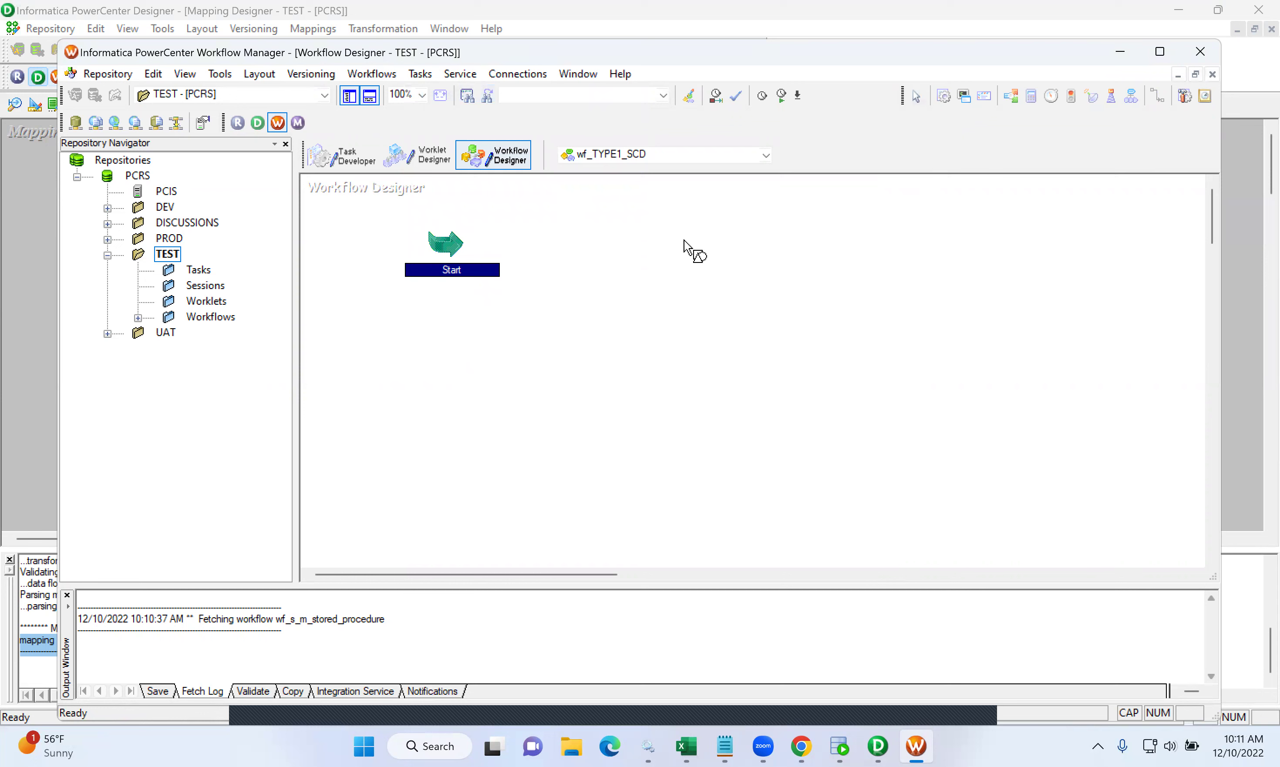
{"action": "left_click", "coordinate": [691, 250]}
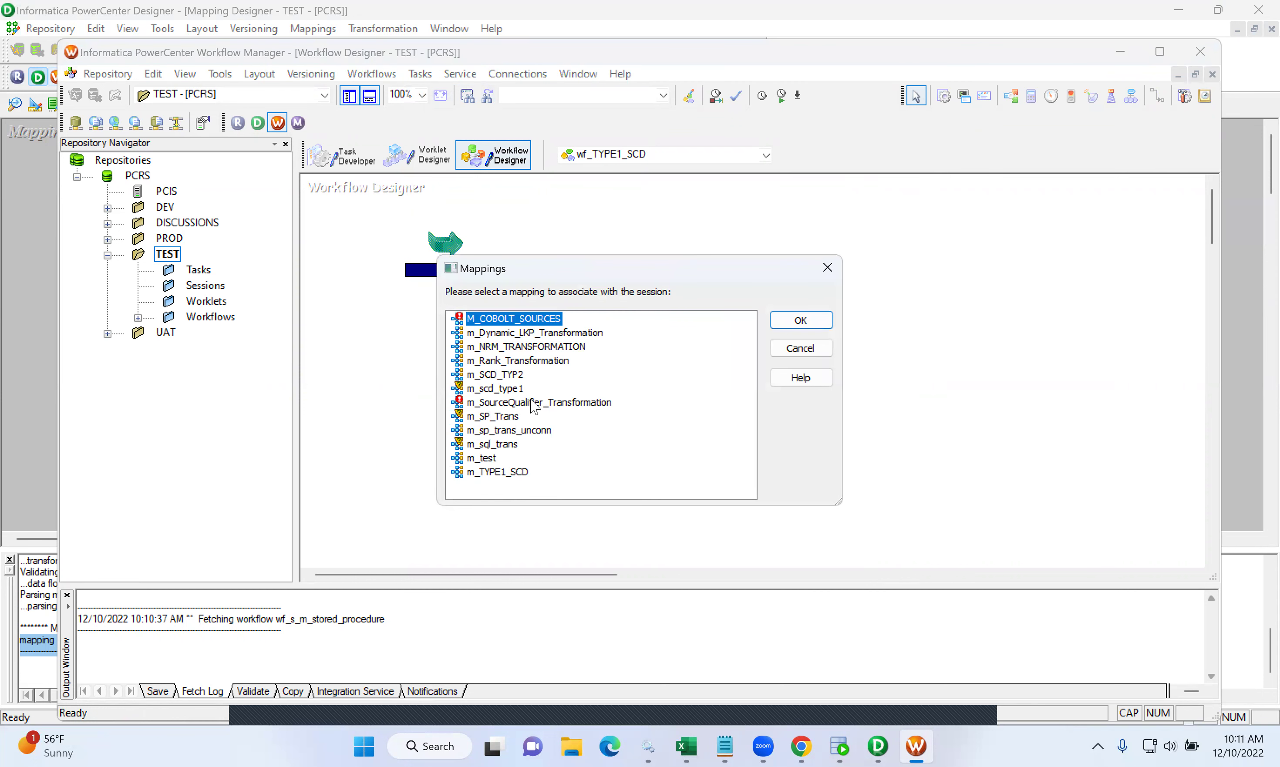
{"action": "left_click", "coordinate": [507, 473]}
{"action": "left_click", "coordinate": [823, 320]}
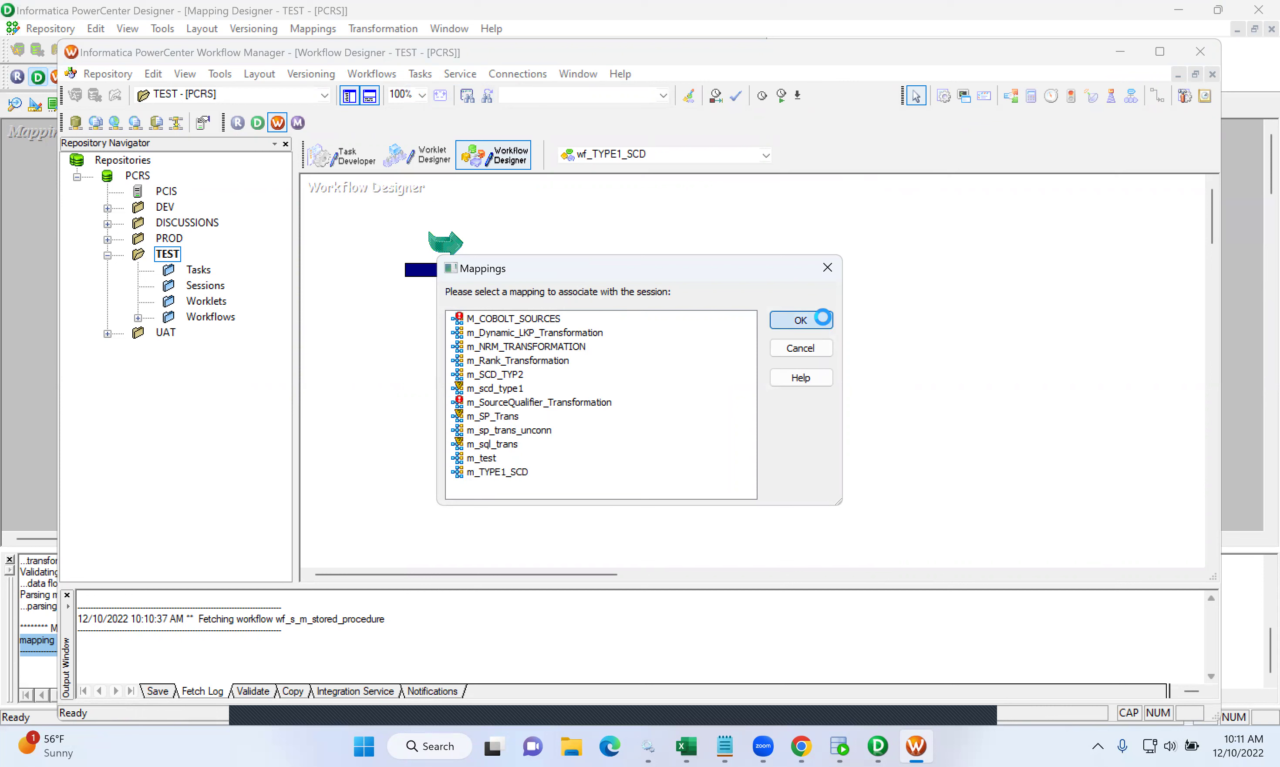
{"action": "left_click_drag", "start_coordinate": [722, 261], "coordinate": [648, 248]}
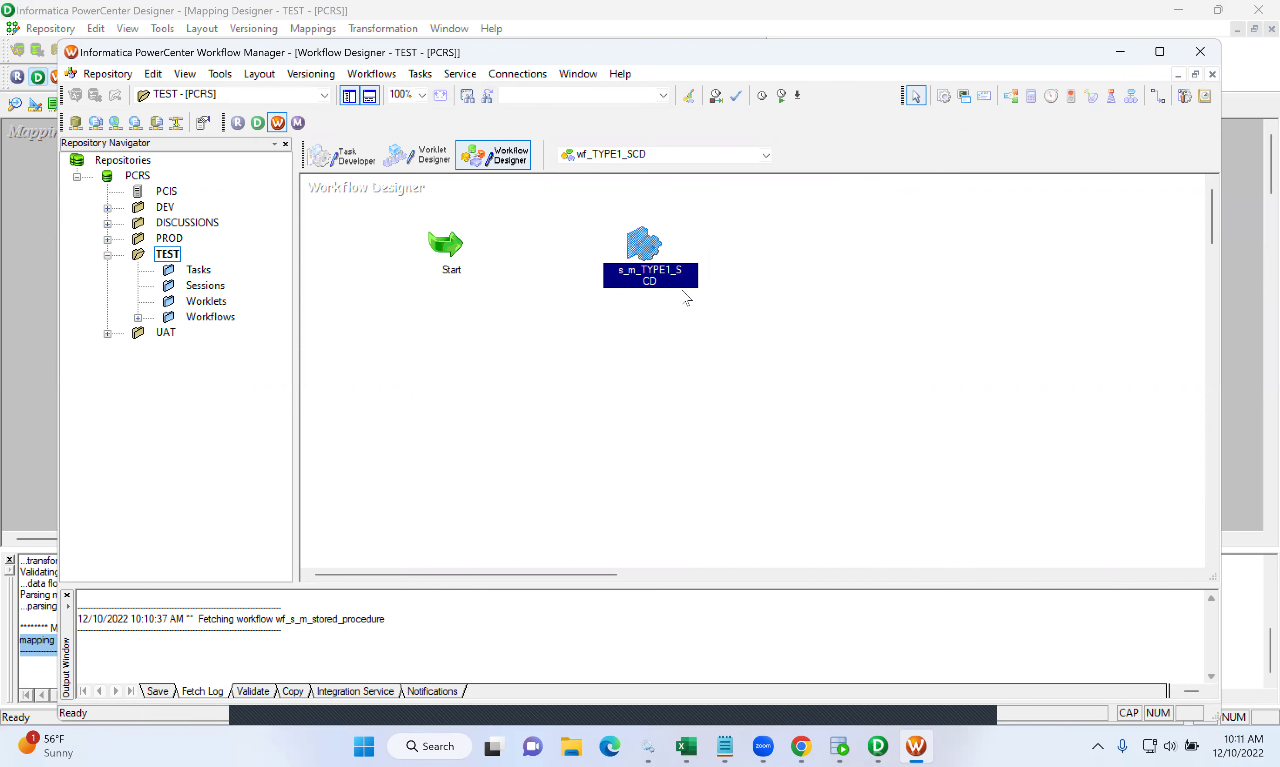
- Set the SQ_EMPSRC source connection to Oracle_SRCDB in the session's mapping settings
{"action": "double_click", "coordinate": [643, 245]}
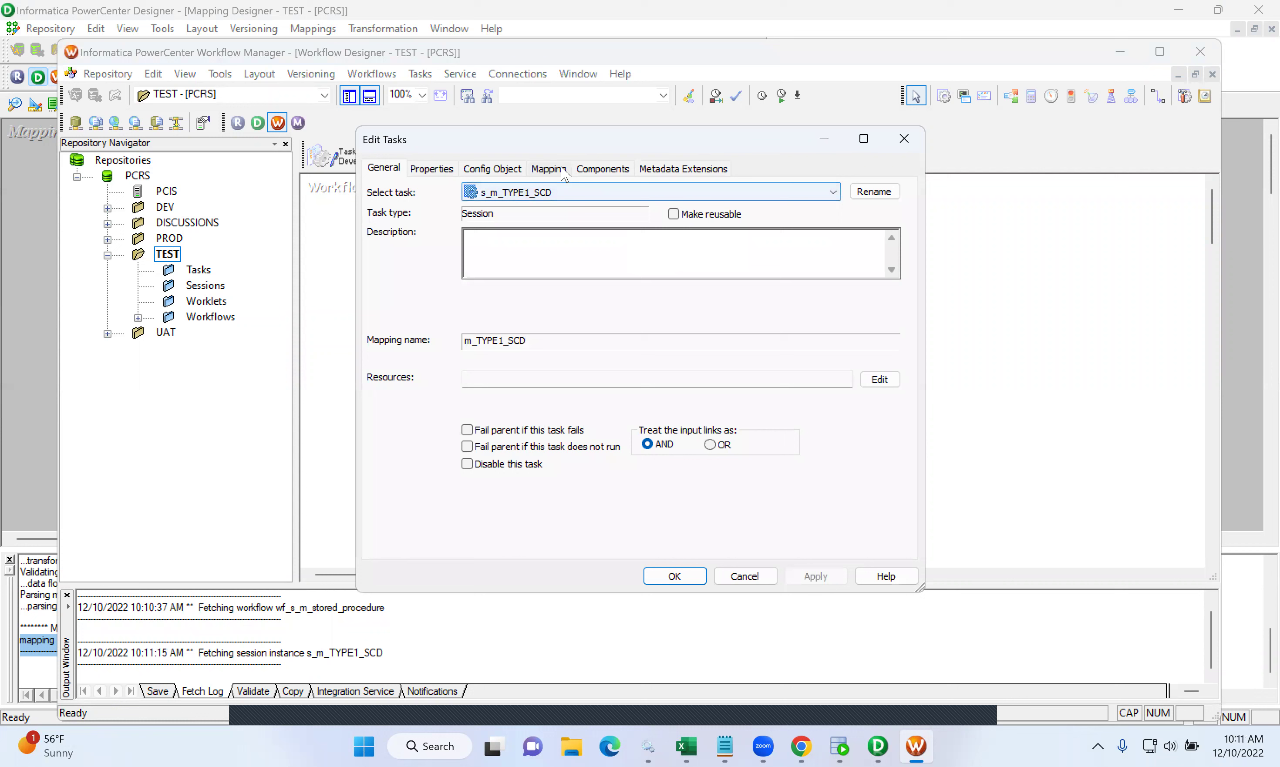
{"action": "left_click", "coordinate": [561, 170]}
{"action": "left_click", "coordinate": [448, 305]}
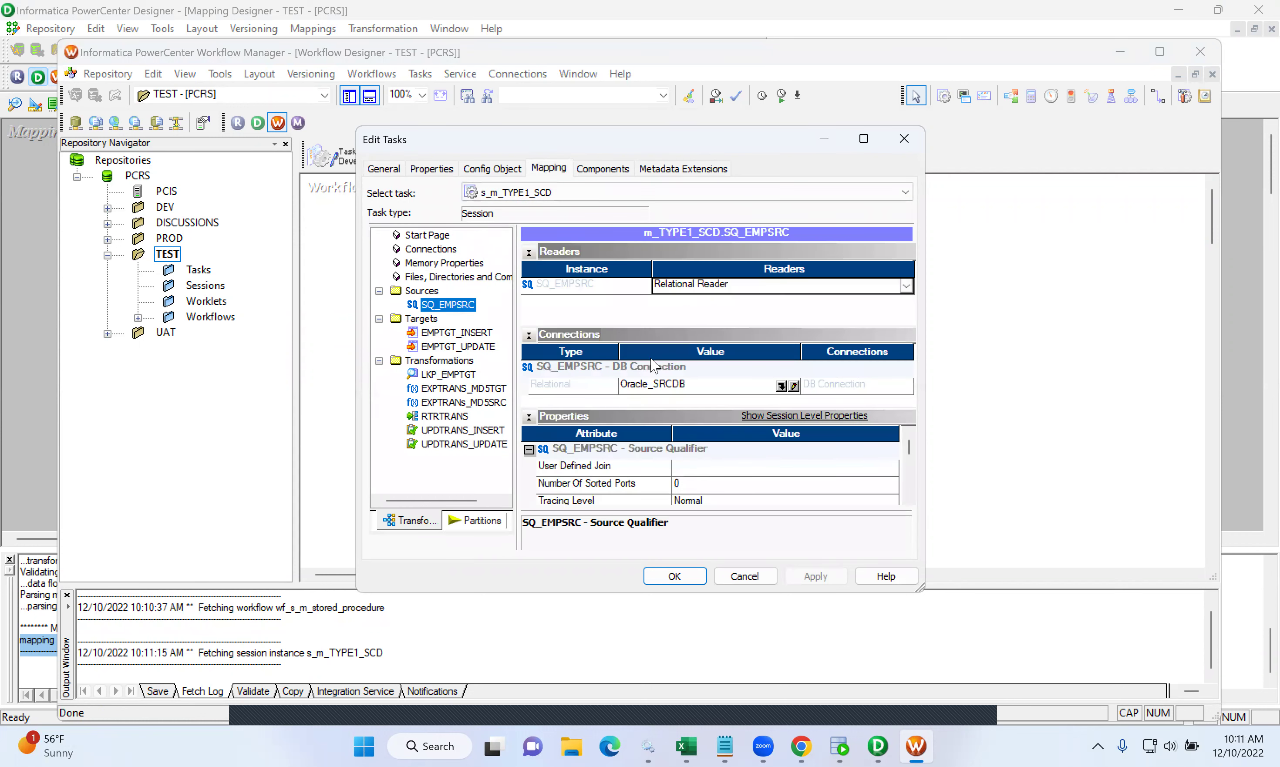
{"action": "left_click", "coordinate": [781, 386]}
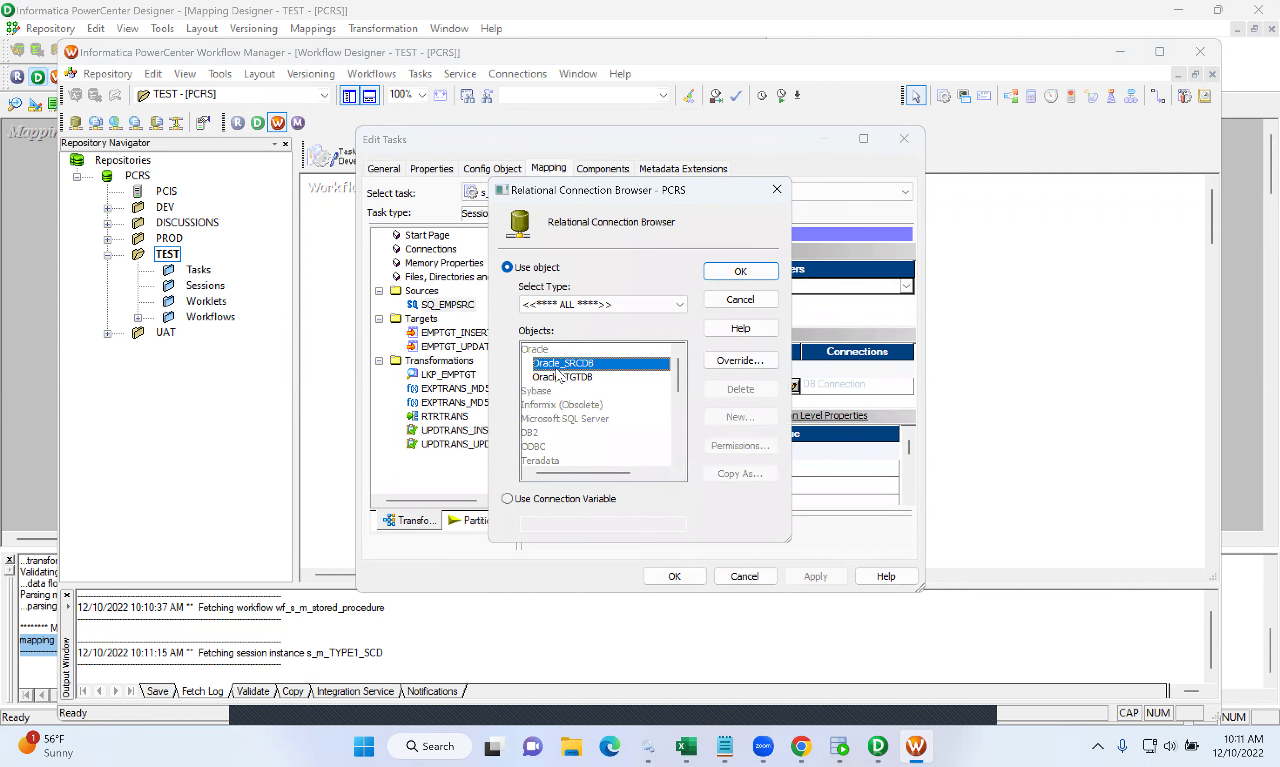
{"action": "double_click", "coordinate": [572, 363]}
- Point both targets, EMPTGT_INSERT and EMPTGT_UPDATE, at the Oracle_TGTDB connection
{"action": "left_click", "coordinate": [470, 333]}
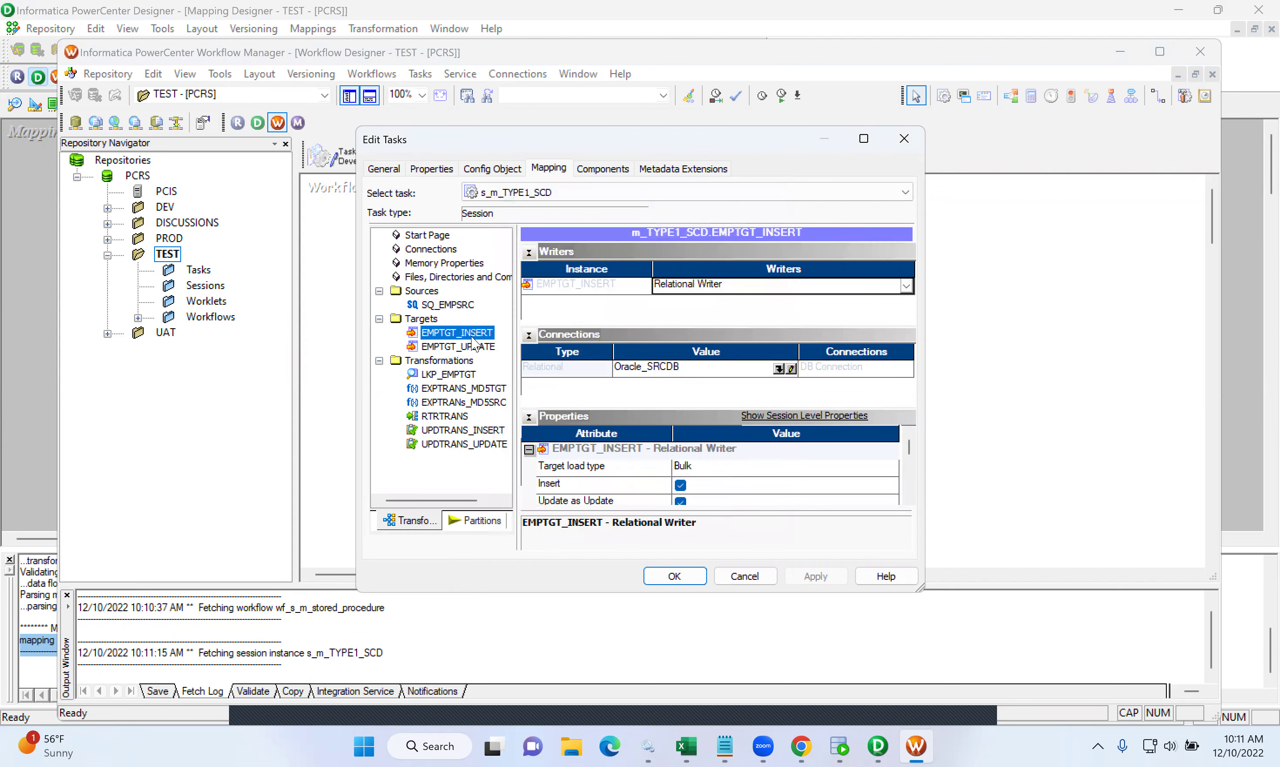
{"action": "left_click", "coordinate": [779, 369]}
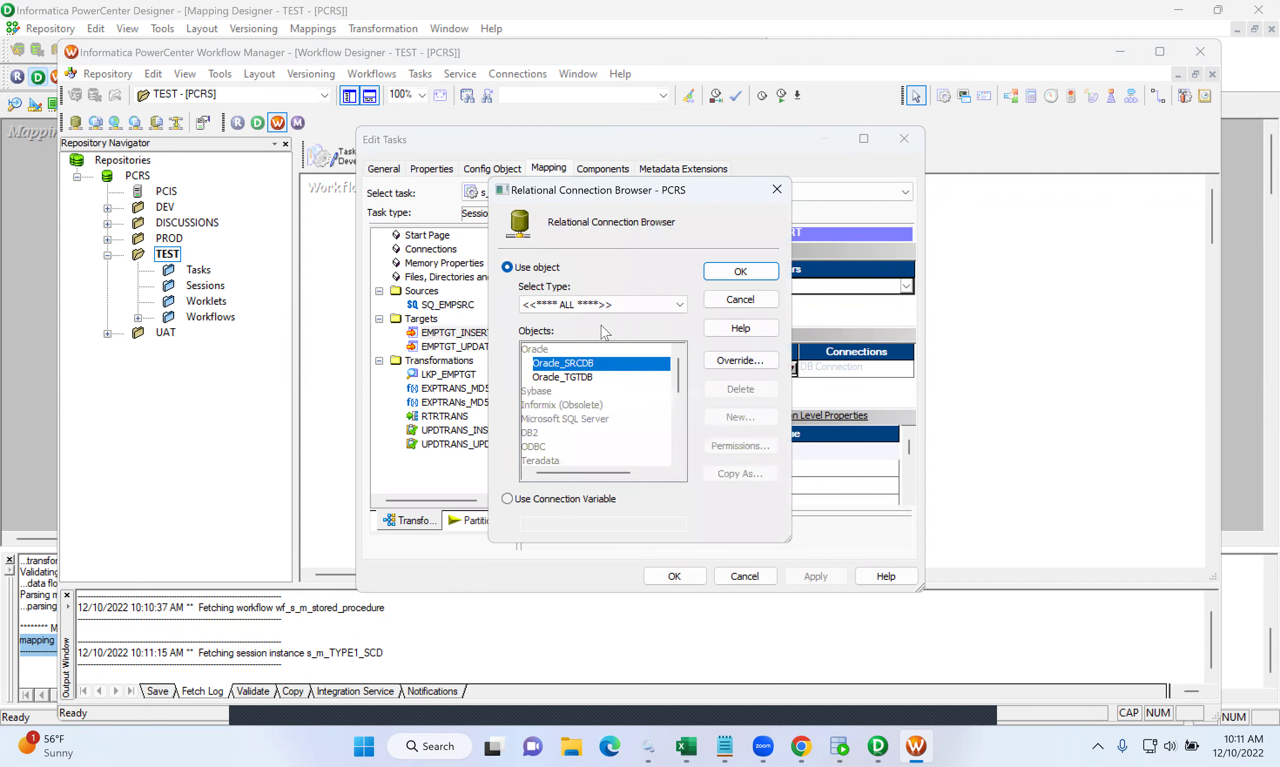
{"action": "left_click", "coordinate": [576, 378]}
{"action": "left_click", "coordinate": [726, 278]}
{"action": "left_click", "coordinate": [474, 346]}
{"action": "left_click", "coordinate": [779, 369]}
{"action": "left_click", "coordinate": [592, 377]}
{"action": "left_click", "coordinate": [740, 271]}
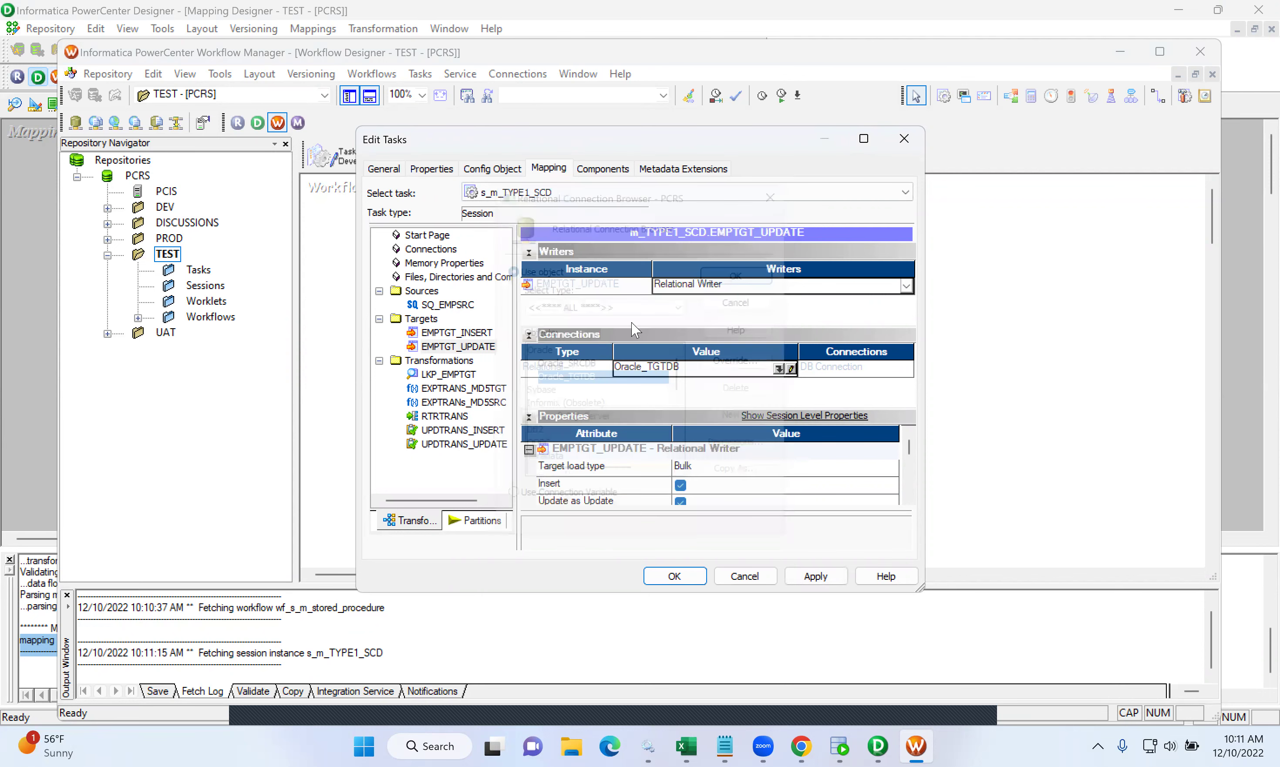
- Set the LKP_EMPTGT lookup connection to Oracle_TGTDB instead of $Target
{"action": "left_click", "coordinate": [448, 375]}
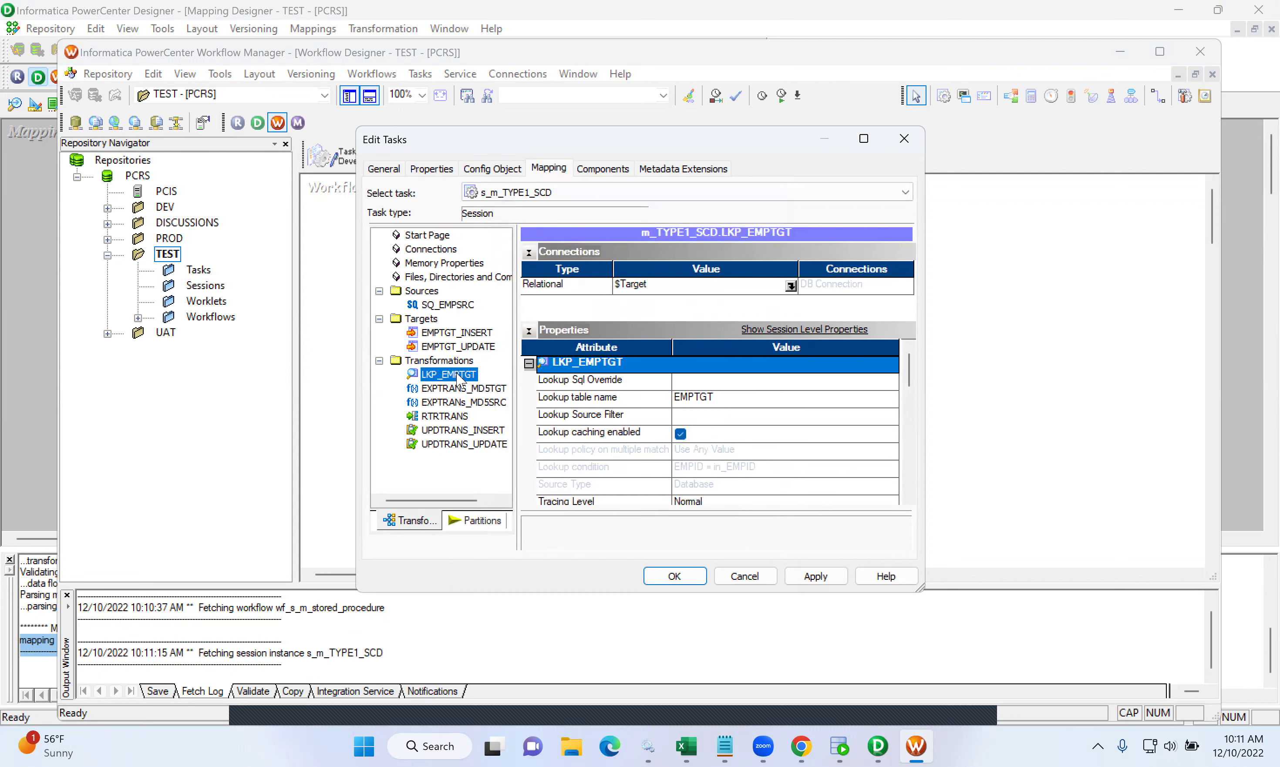
{"action": "left_click", "coordinate": [791, 286]}
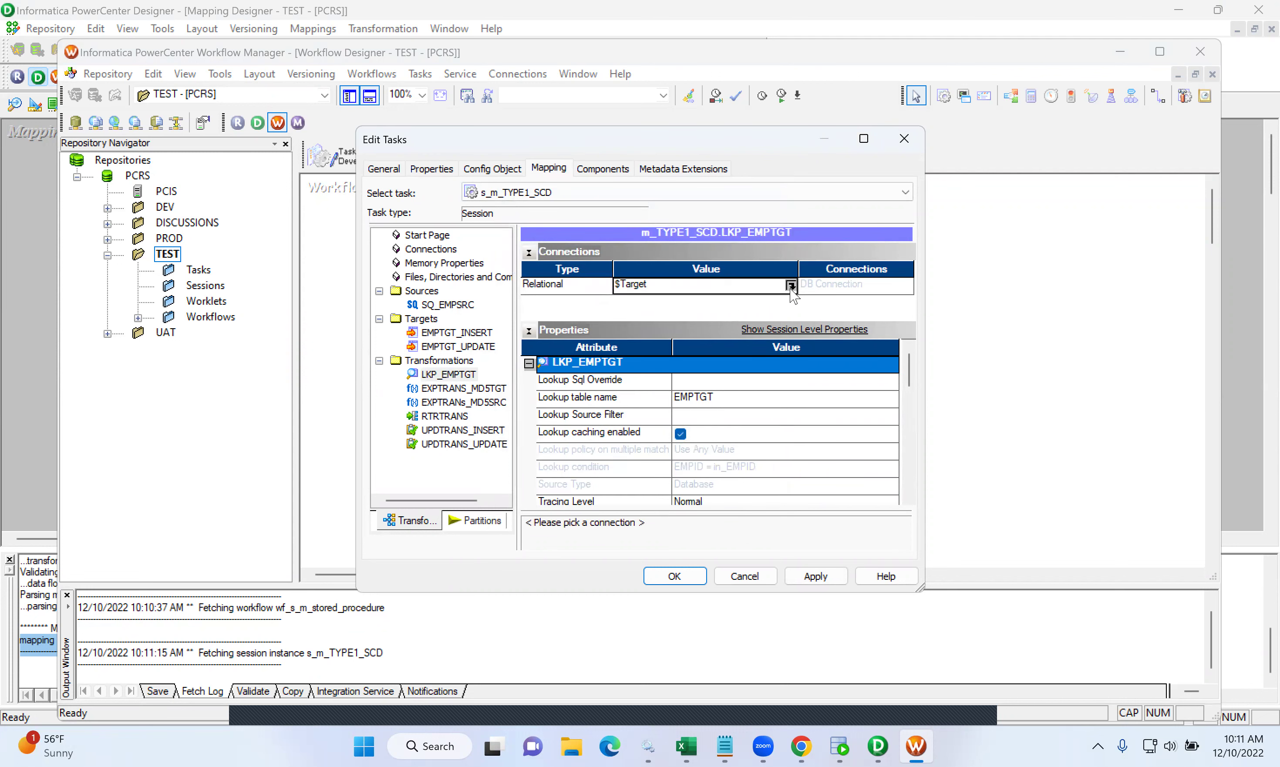
{"action": "left_click", "coordinate": [507, 268]}
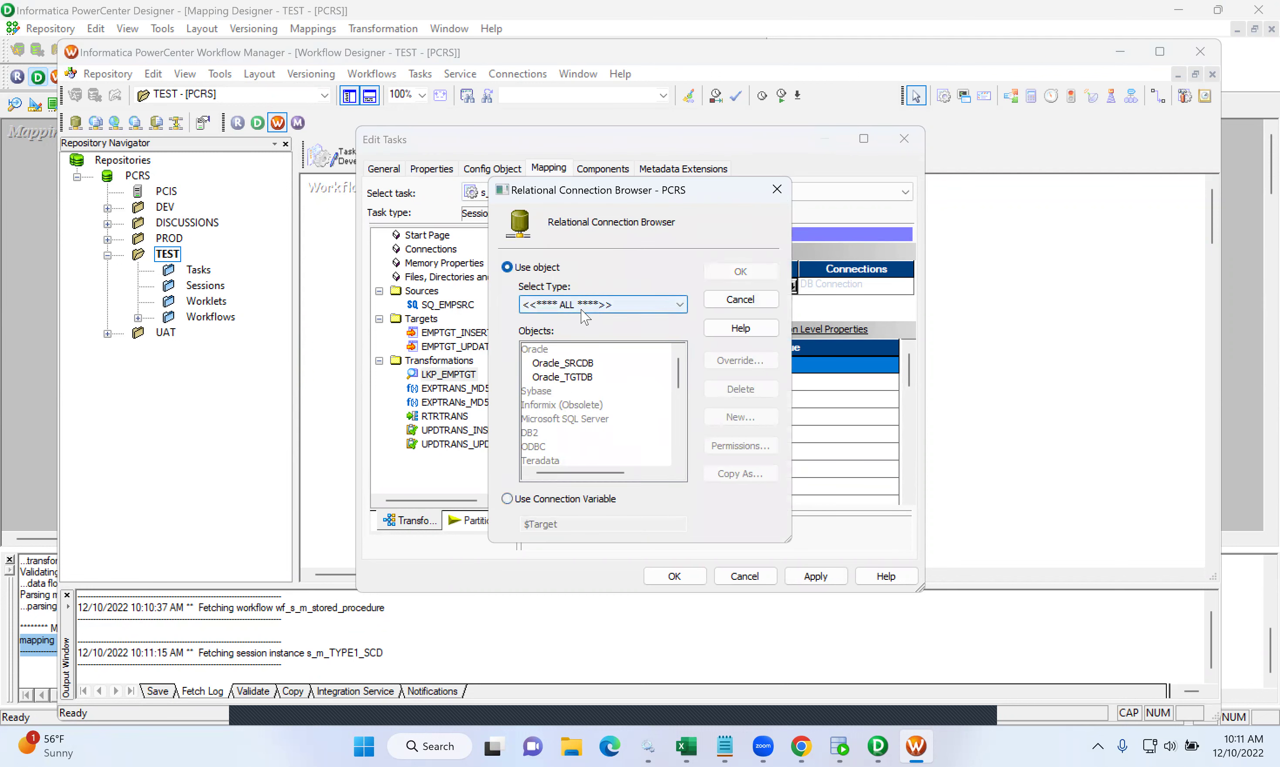
{"action": "left_click", "coordinate": [572, 378]}
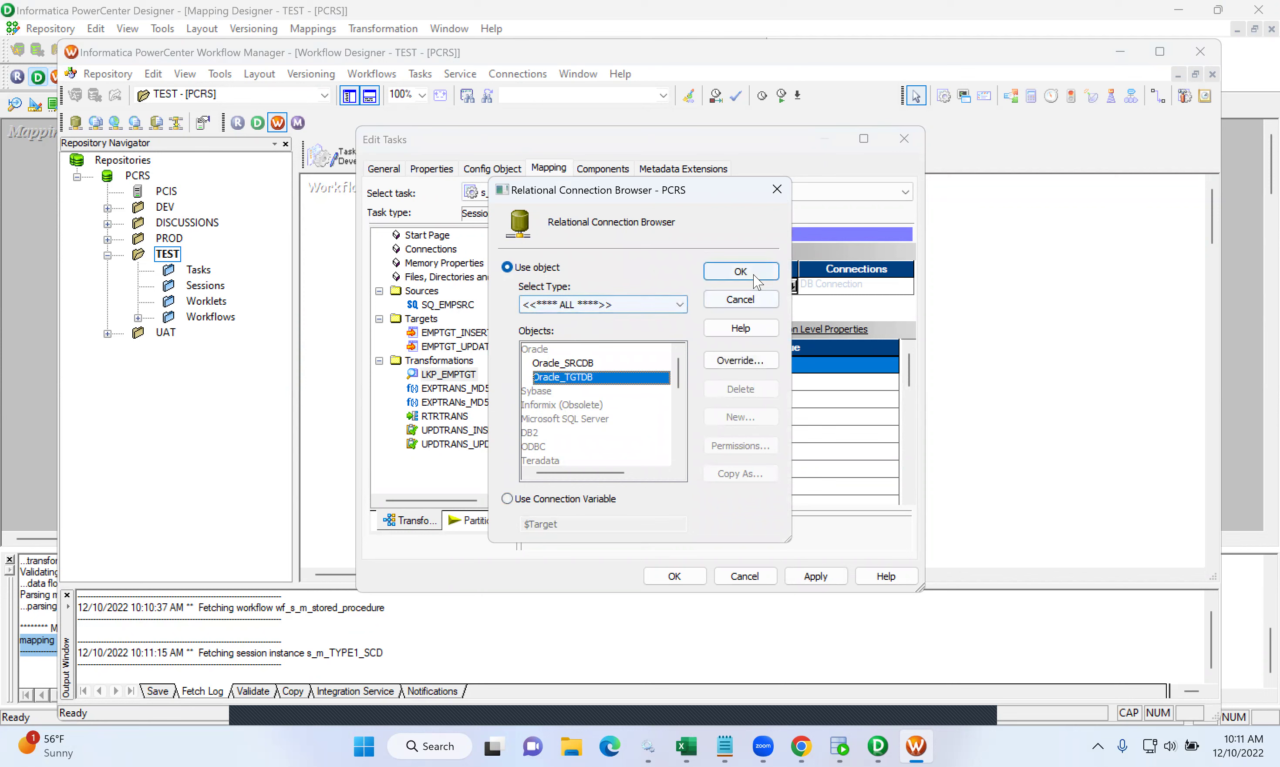
{"action": "left_click", "coordinate": [753, 274]}
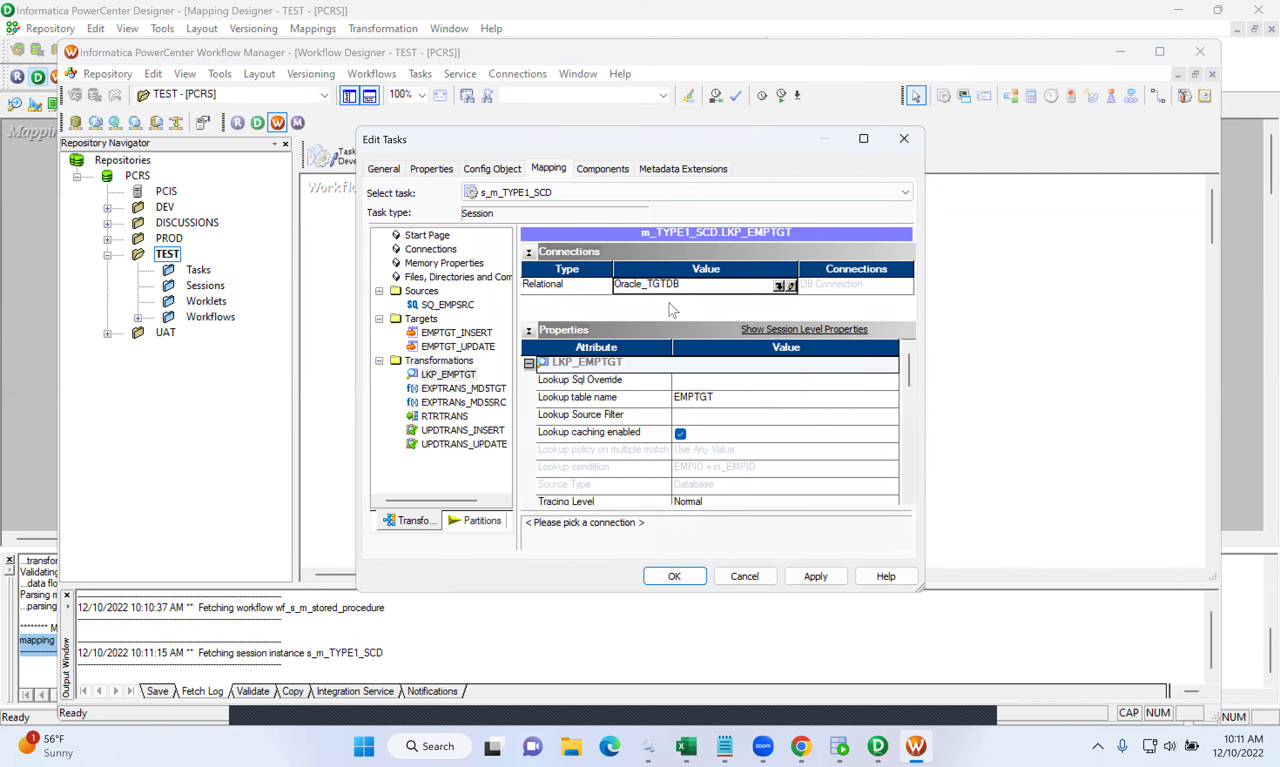
- Turn off Update as Update on the EMPTGT_INSERT target, leaving Delete unchecked
{"action": "left_click", "coordinate": [477, 335]}
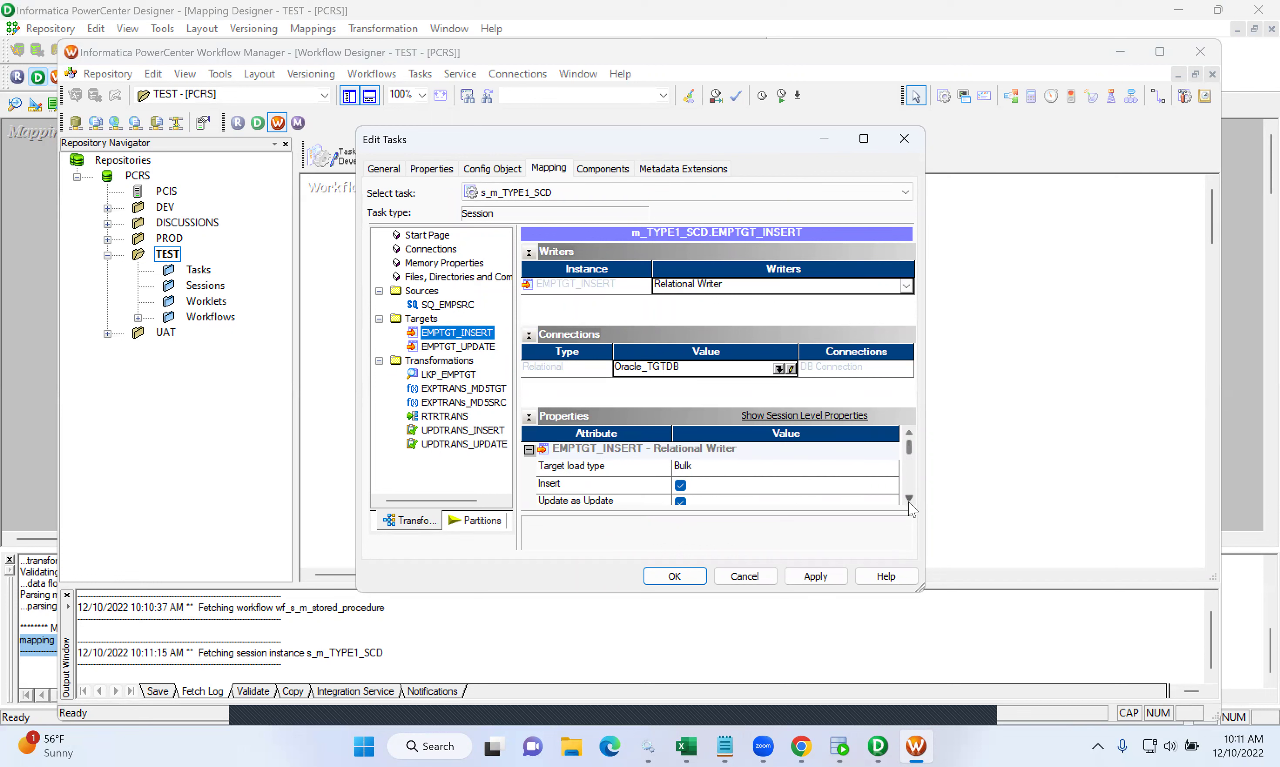
{"action": "scroll", "coordinate": [909, 505], "scroll_direction": "down", "scroll_amount": 1}
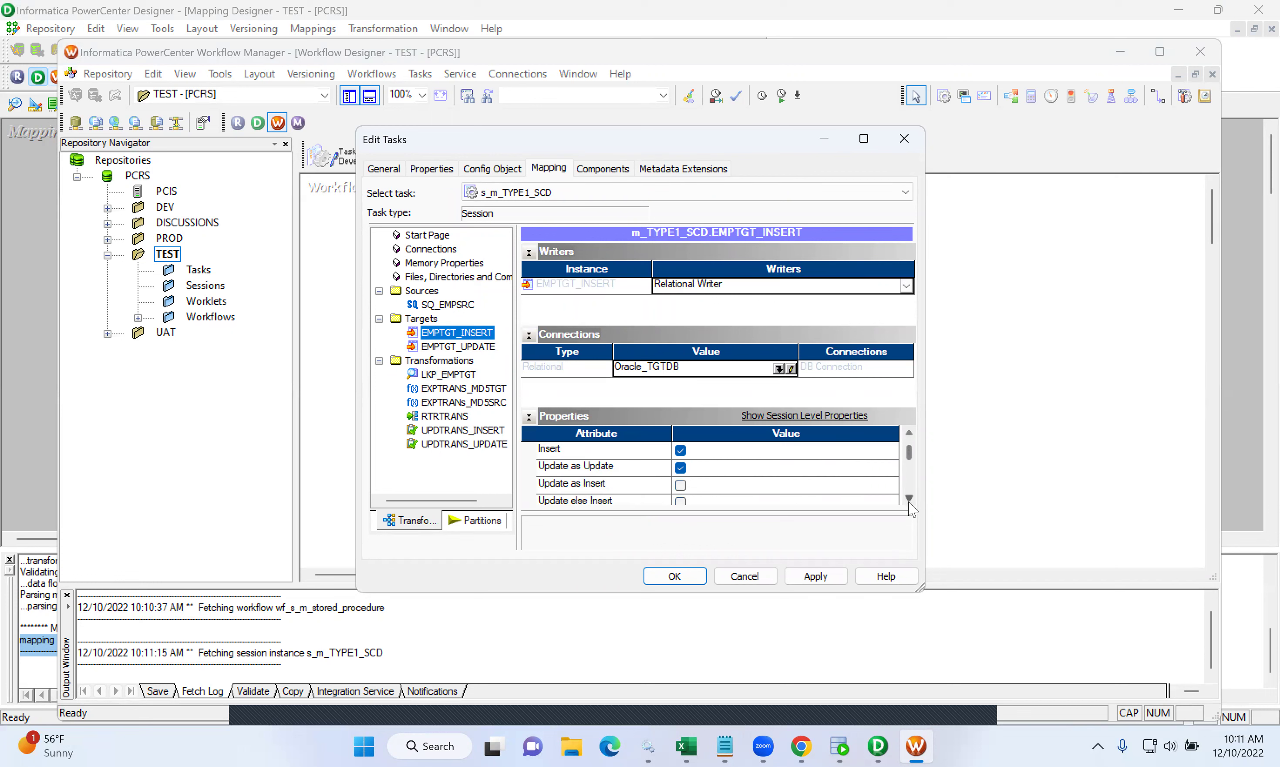
{"action": "left_click", "coordinate": [681, 468]}
{"action": "scroll", "coordinate": [909, 501], "scroll_direction": "down", "scroll_amount": 3}
{"action": "left_click", "coordinate": [681, 468]}
{"action": "left_click", "coordinate": [682, 469]}
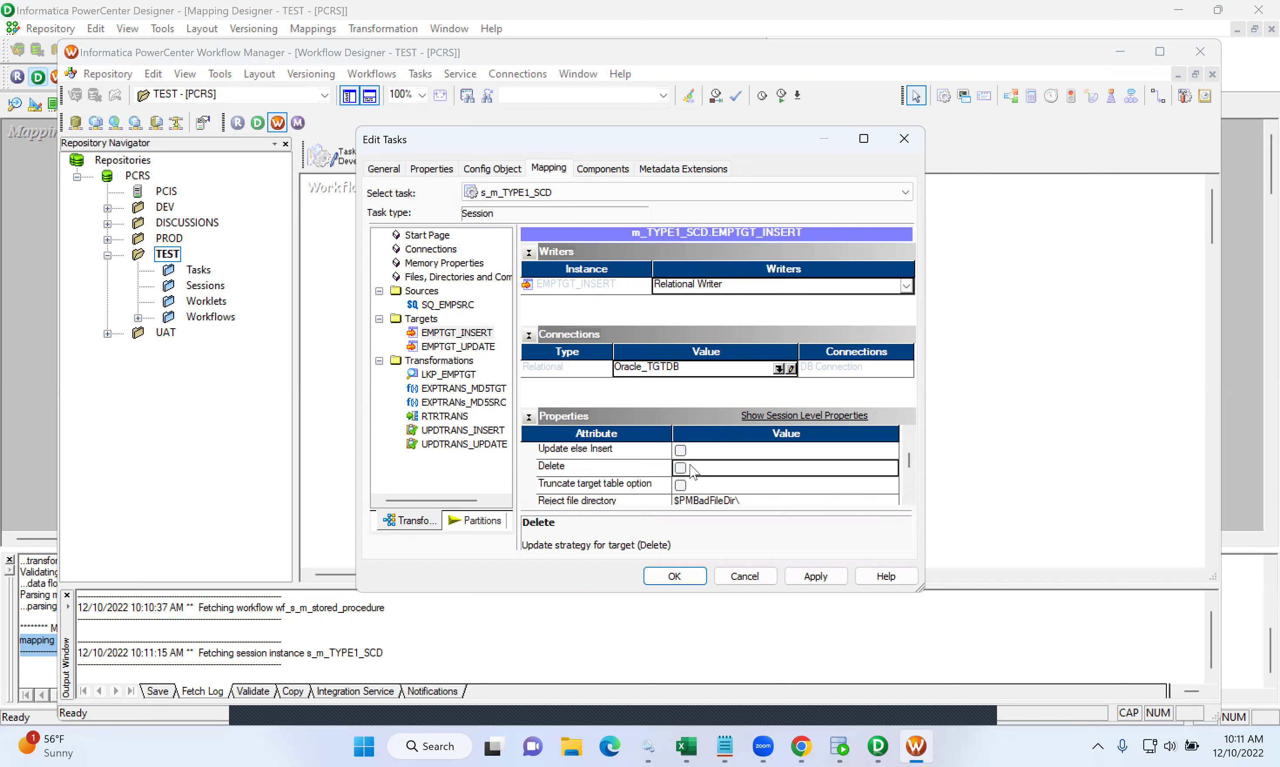
- Enable Update else Insert on EMPTGT_UPDATE, then link Start to s_m_TYPE1_SCD
{"action": "left_click", "coordinate": [473, 347]}
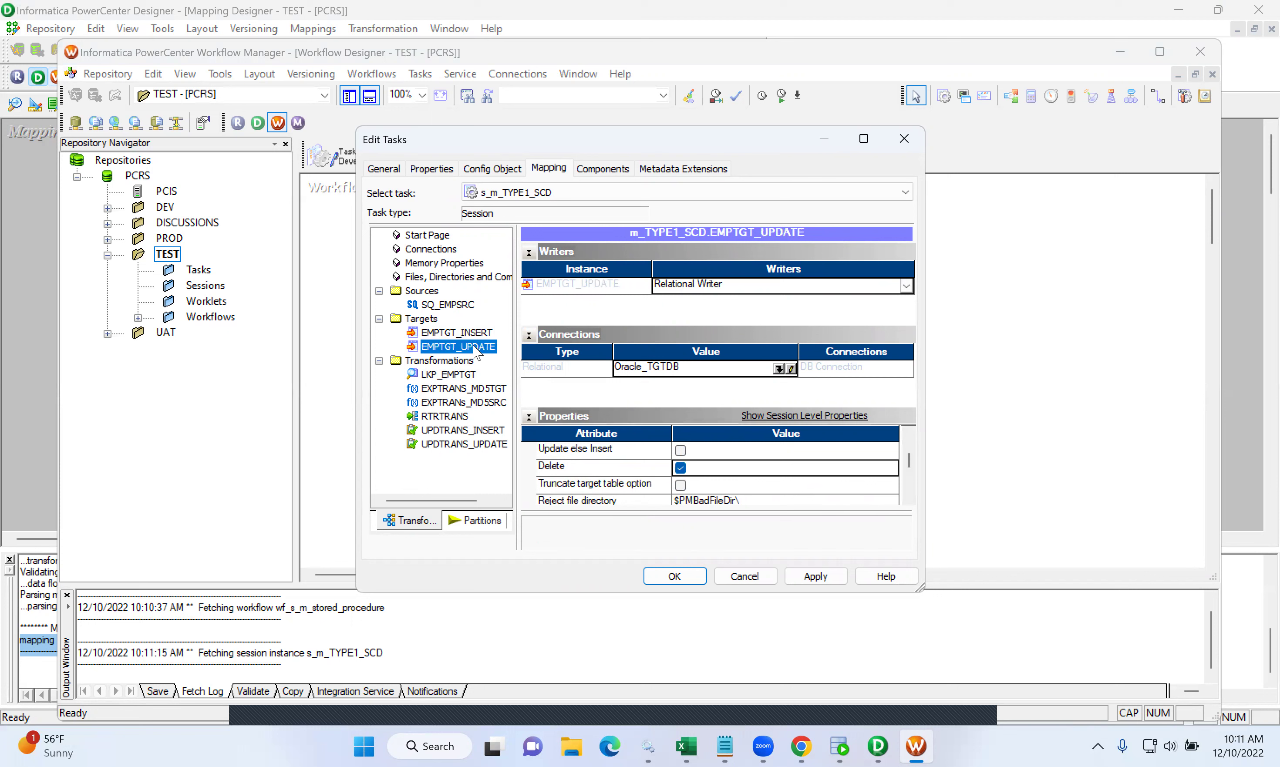
{"action": "left_click", "coordinate": [684, 469]}
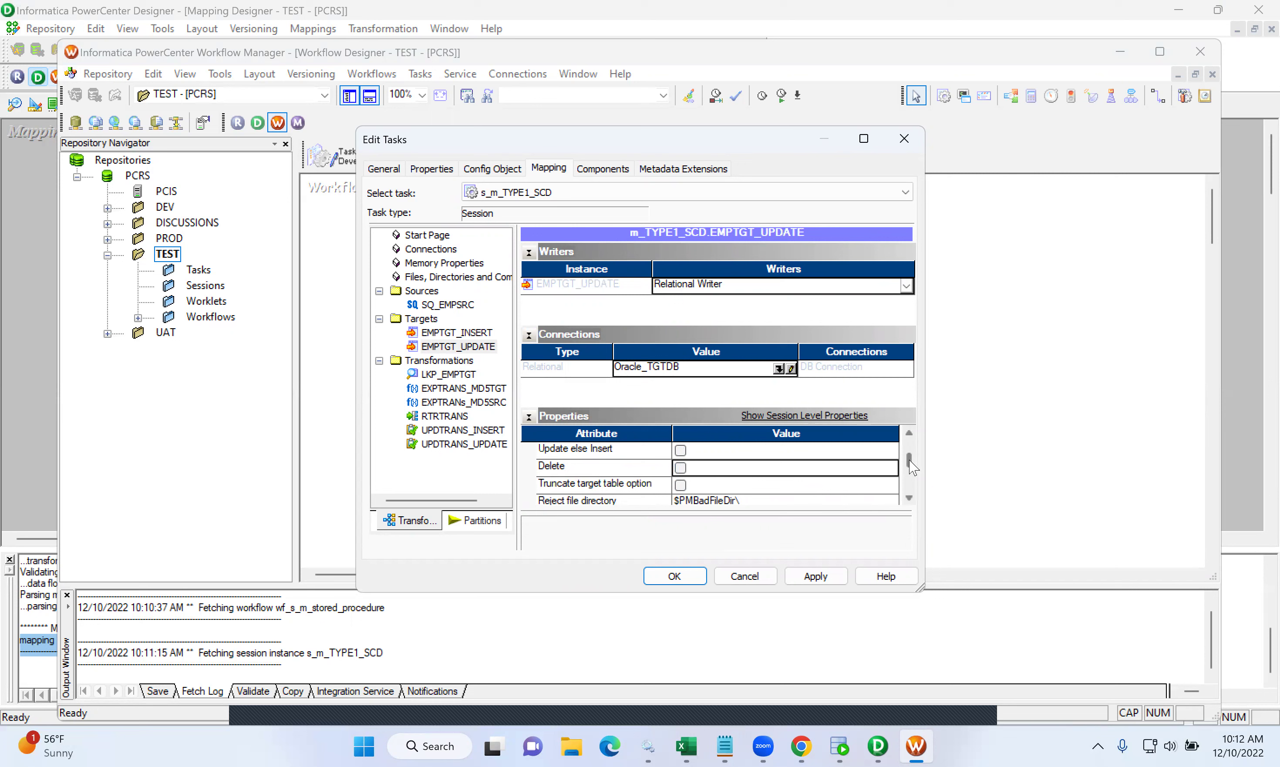
{"action": "left_click_drag", "start_coordinate": [913, 466], "coordinate": [913, 453]}
{"action": "left_click", "coordinate": [682, 486]}
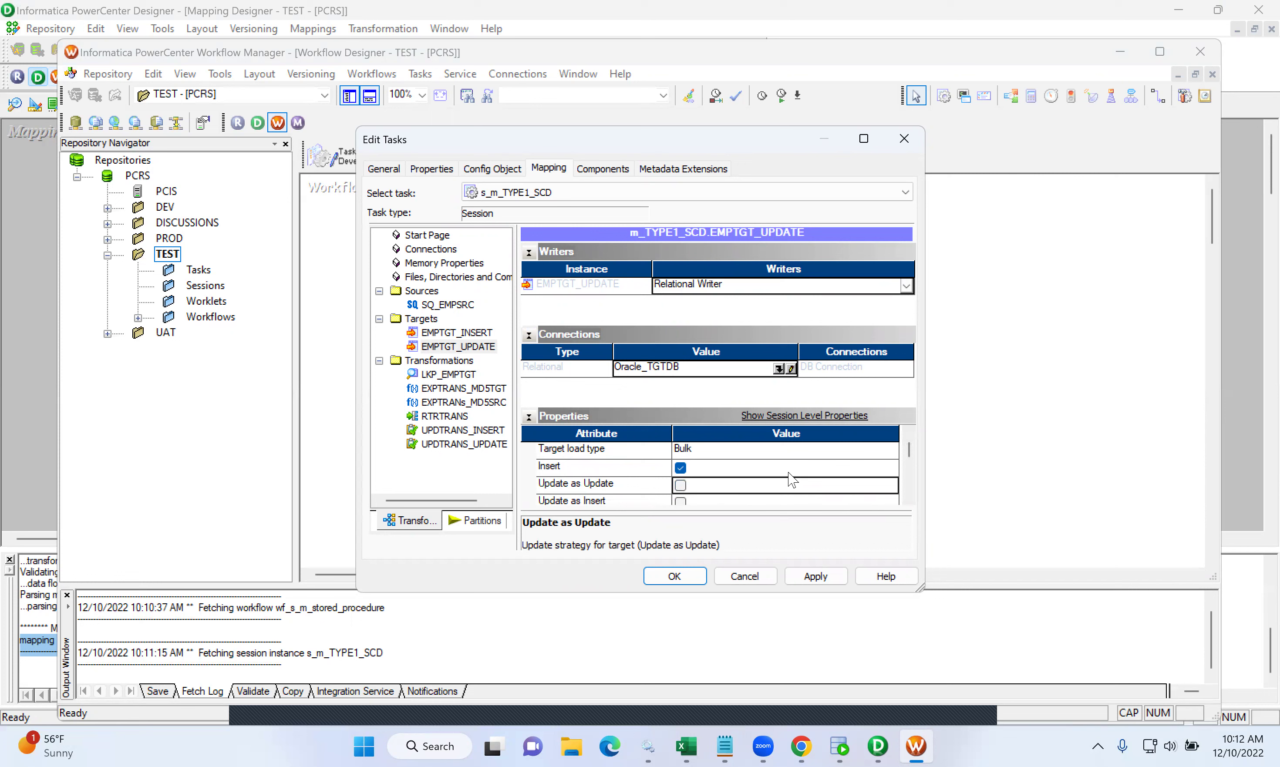
{"action": "left_click_drag", "start_coordinate": [913, 456], "coordinate": [913, 467]}
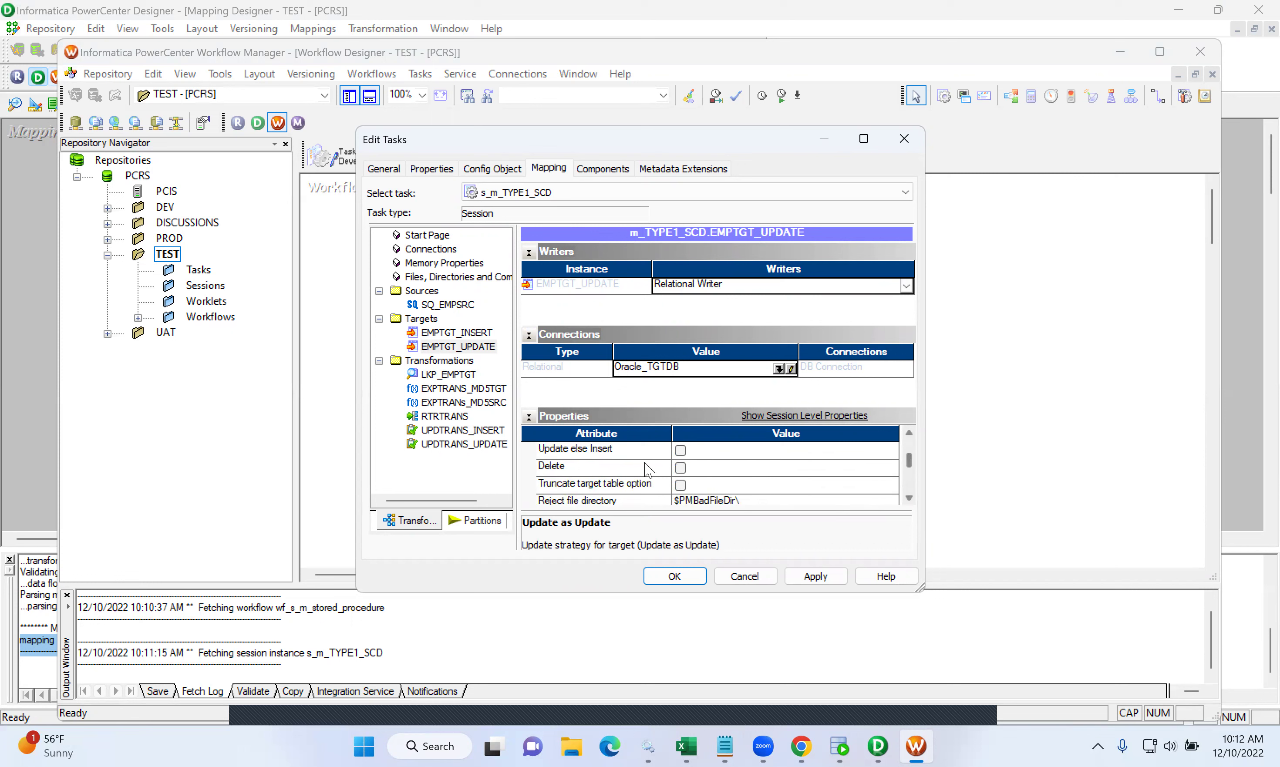
{"action": "left_click", "coordinate": [680, 451]}
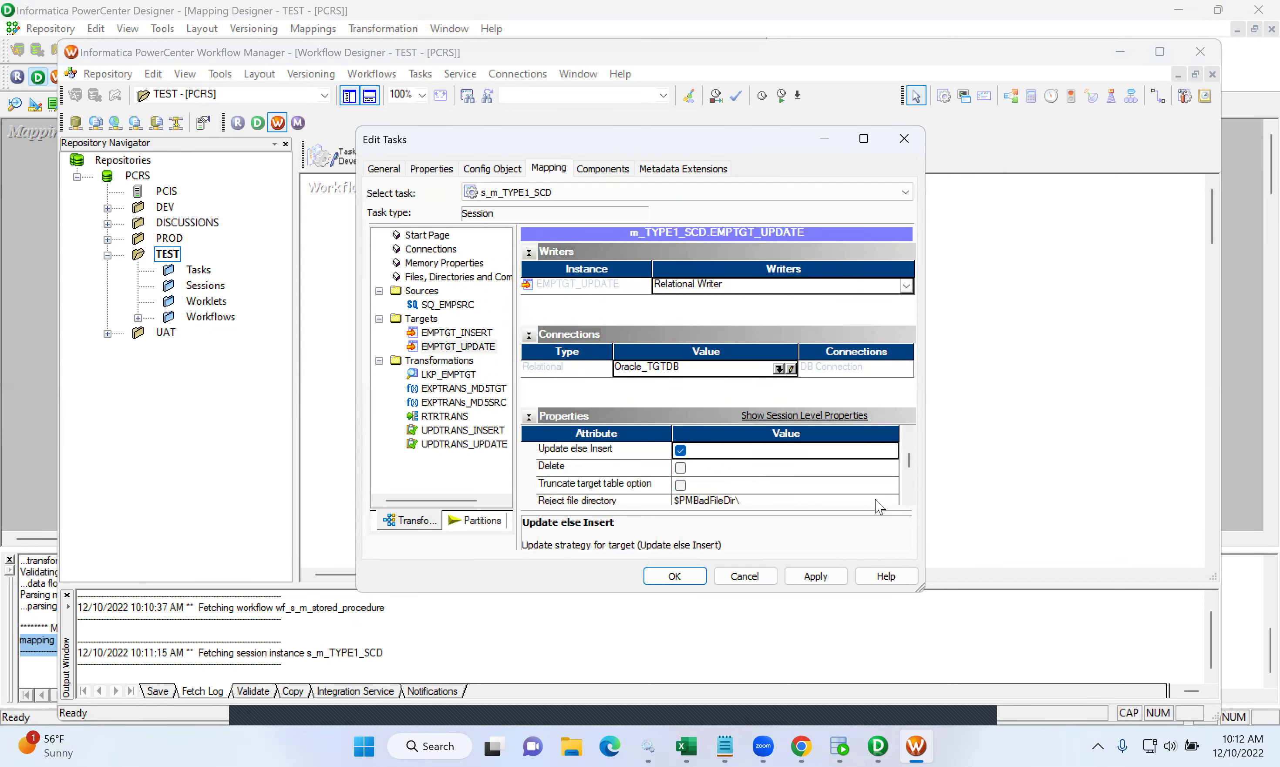
{"action": "left_click", "coordinate": [815, 576]}
{"action": "left_click", "coordinate": [674, 576]}
{"action": "left_click", "coordinate": [1163, 99]}
{"action": "left_click_drag", "start_coordinate": [450, 244], "coordinate": [657, 242]}
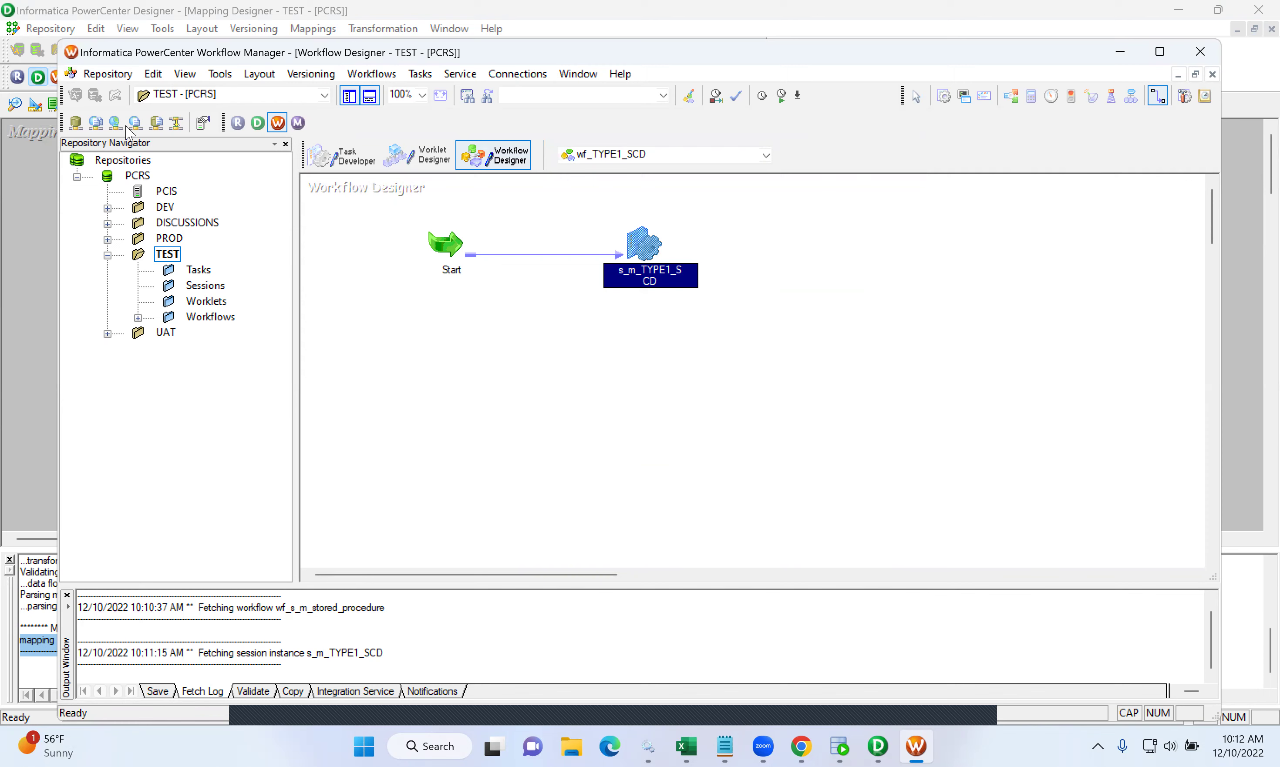
- Save wf_TYPE1_SCD to the repository and run the EMPTGT query in SQL Developer
{"action": "left_click", "coordinate": [108, 74]}
{"action": "left_click", "coordinate": [128, 268]}
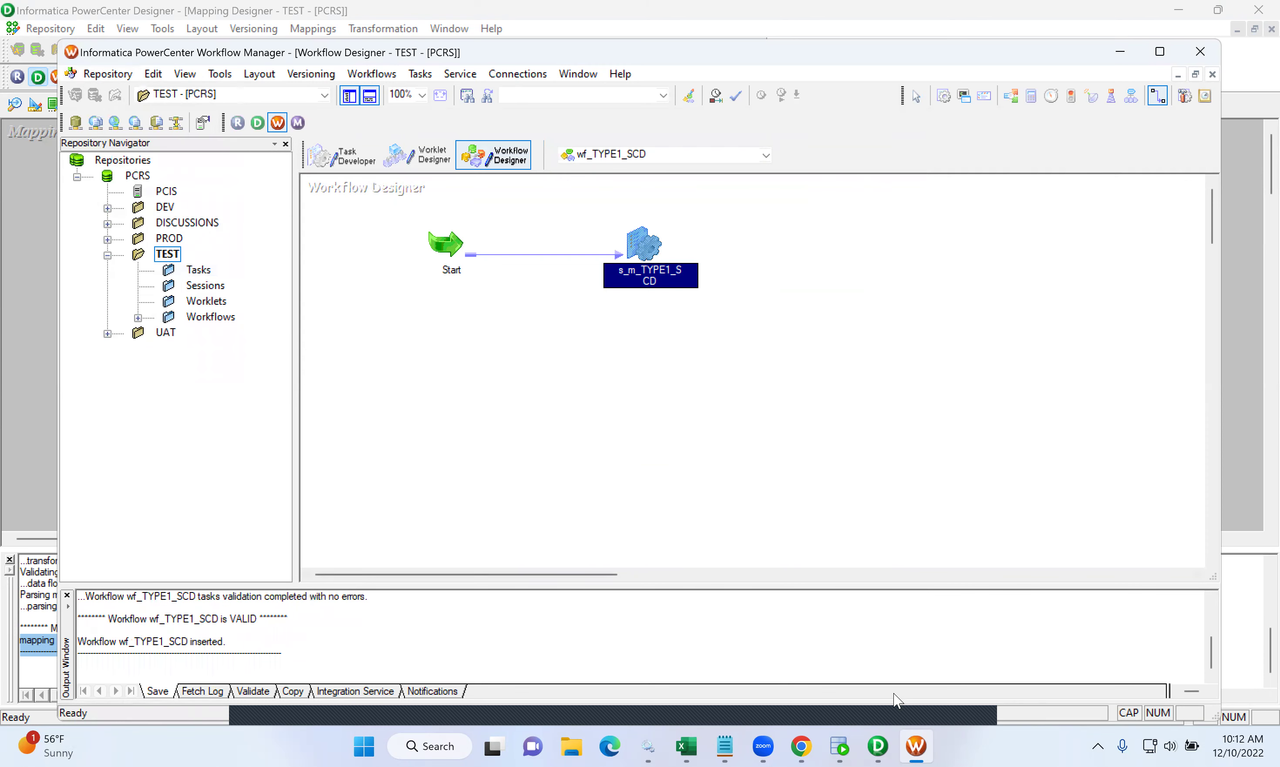
{"action": "left_click", "coordinate": [840, 746]}
{"action": "left_click_drag", "start_coordinate": [570, 152], "coordinate": [283, 150]}
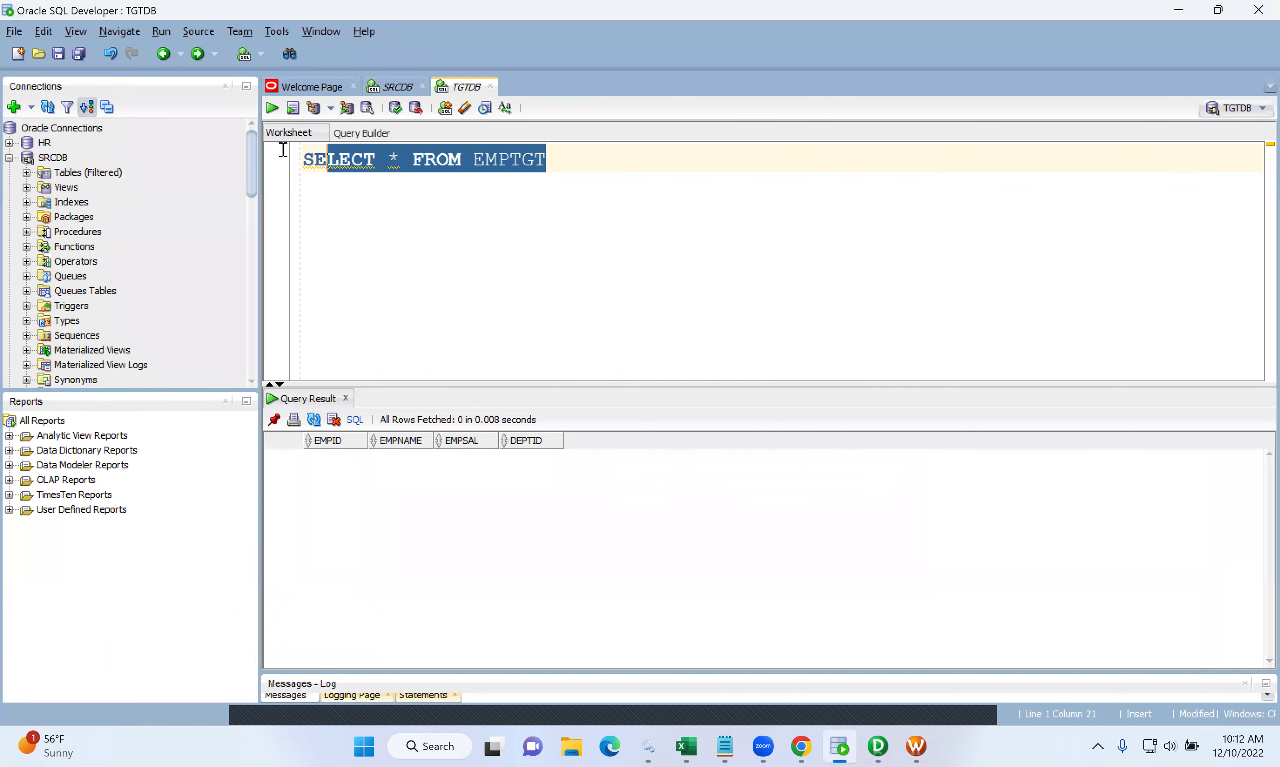
{"action": "left_click", "coordinate": [272, 107]}
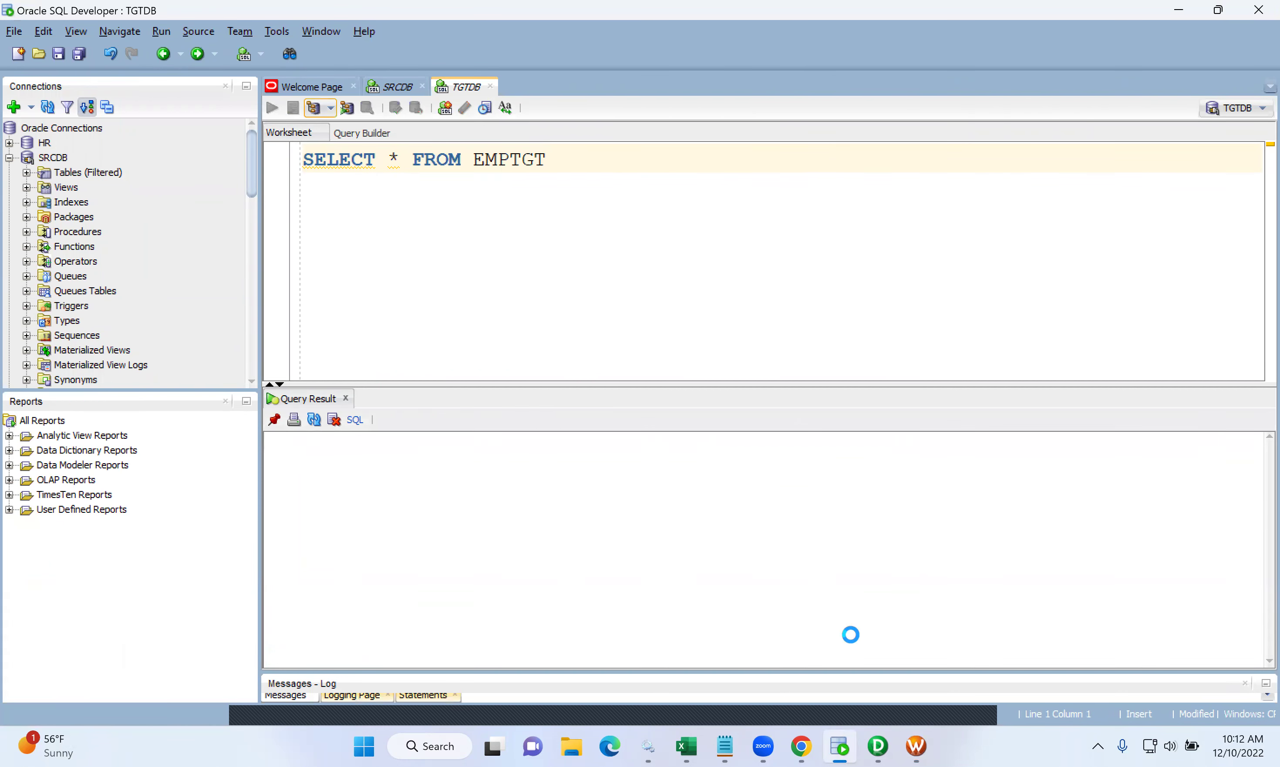
- Start the wf_TYPE1_SCD workflow from the Workflow Manager canvas
{"action": "left_click", "coordinate": [916, 747]}
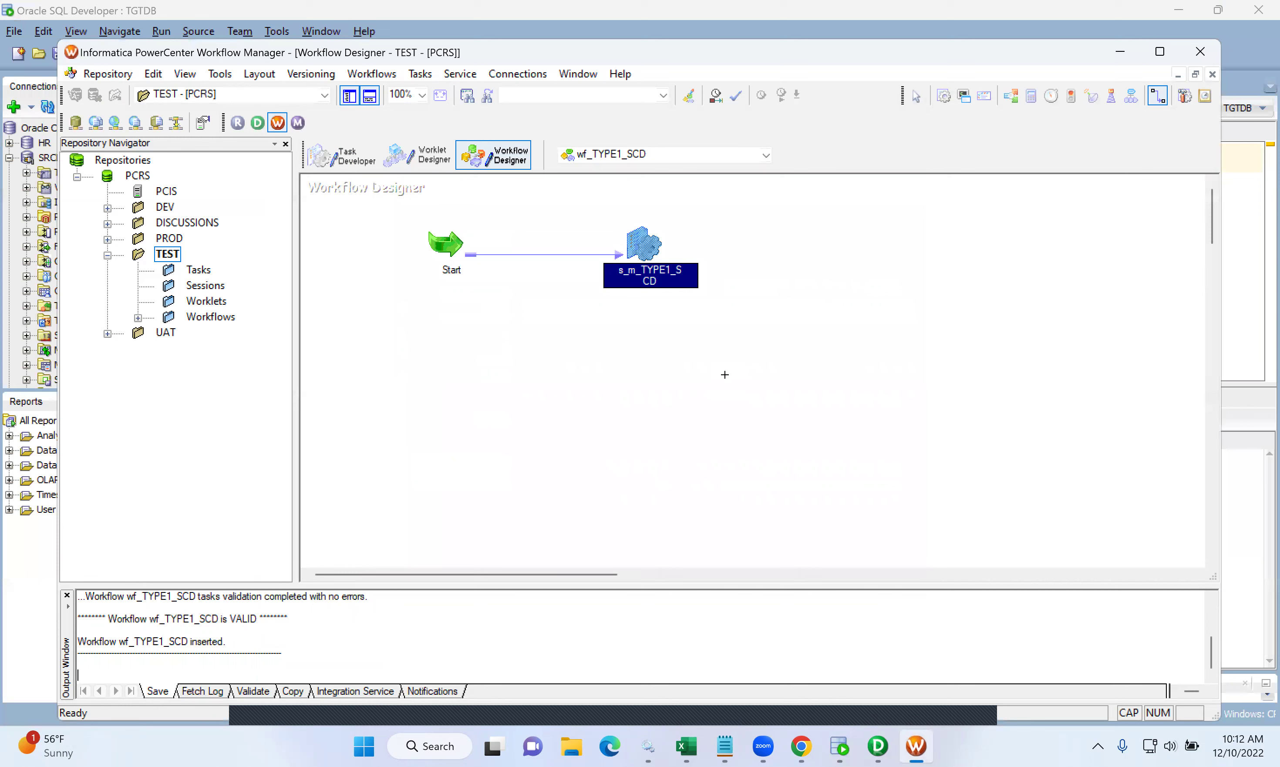
{"action": "right_click", "coordinate": [725, 372]}
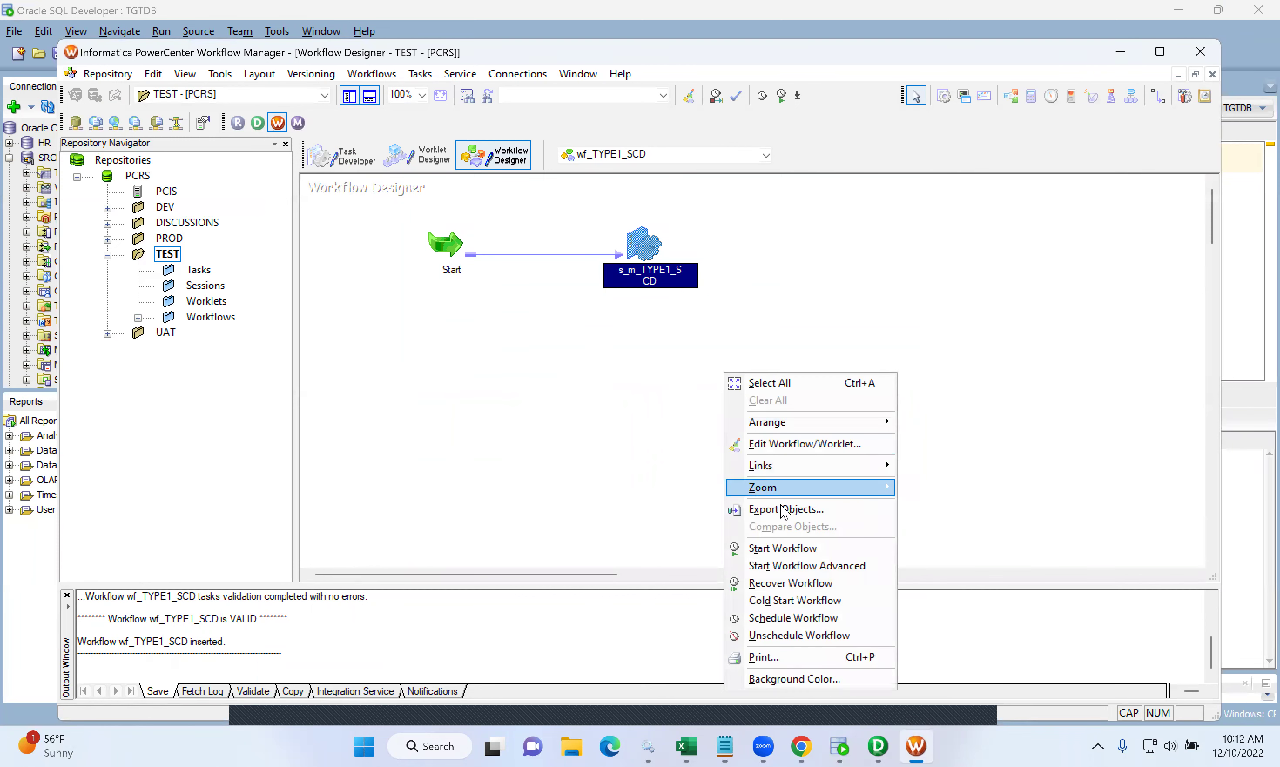
{"action": "left_click", "coordinate": [777, 546]}
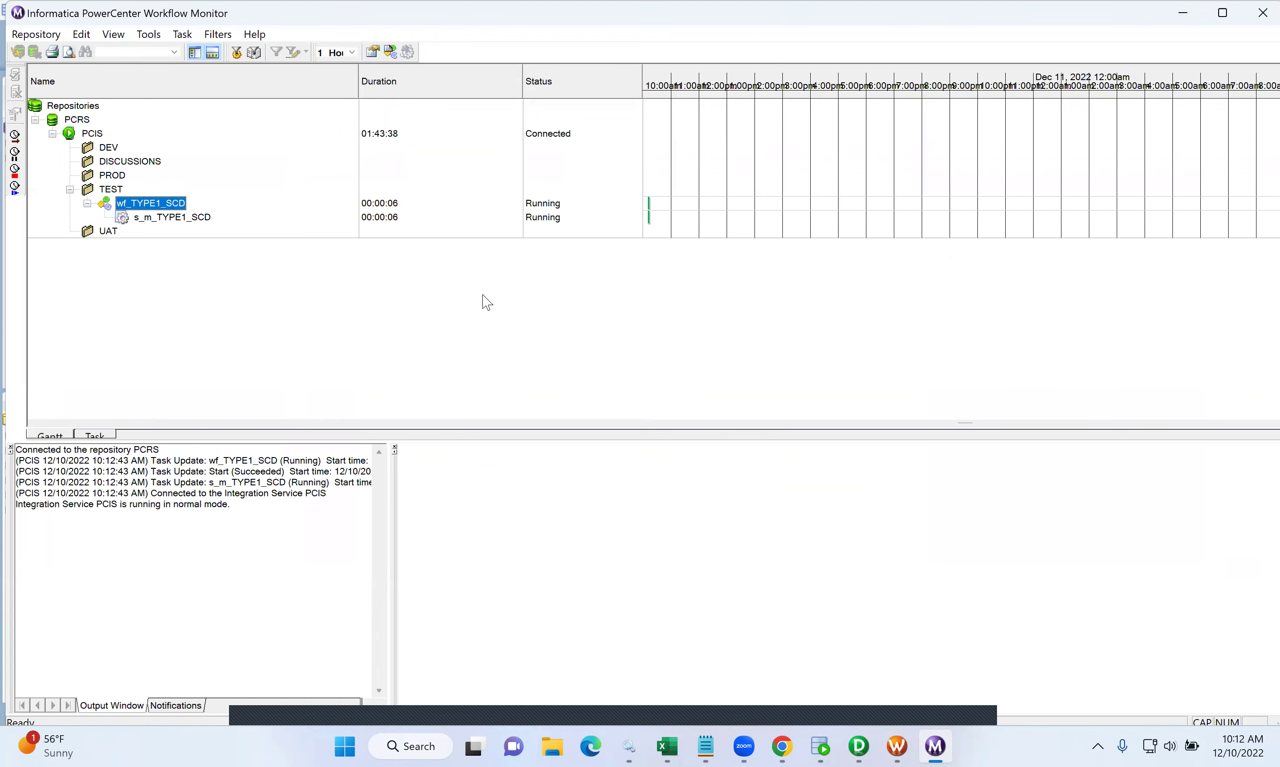
- Check the Source/Target Statistics for s_m_TYPE1_SCD show 6 rows into EMPTGT_INSERT, then rerun the EMPTGT query
{"action": "left_click", "coordinate": [205, 220]}
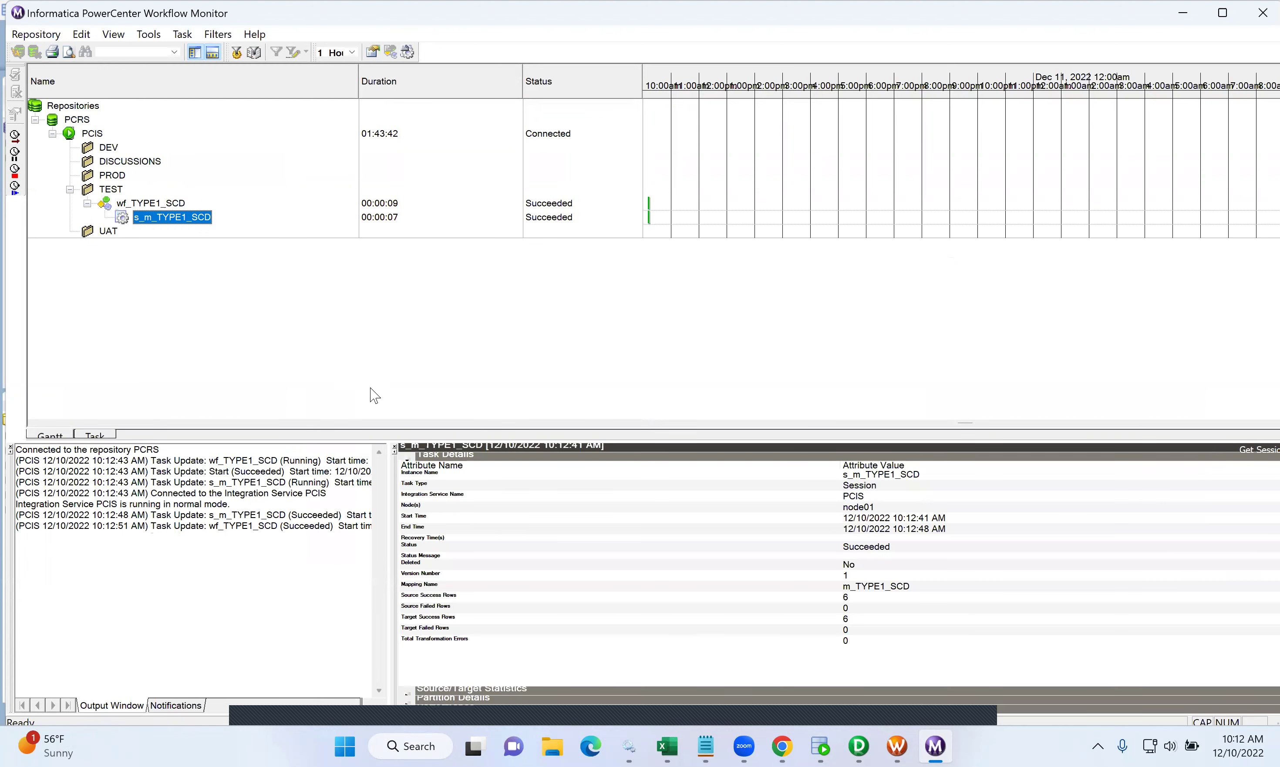
{"action": "left_click", "coordinate": [407, 457]}
{"action": "left_click", "coordinate": [408, 465]}
{"action": "left_click", "coordinate": [409, 466]}
{"action": "left_click", "coordinate": [409, 467]}
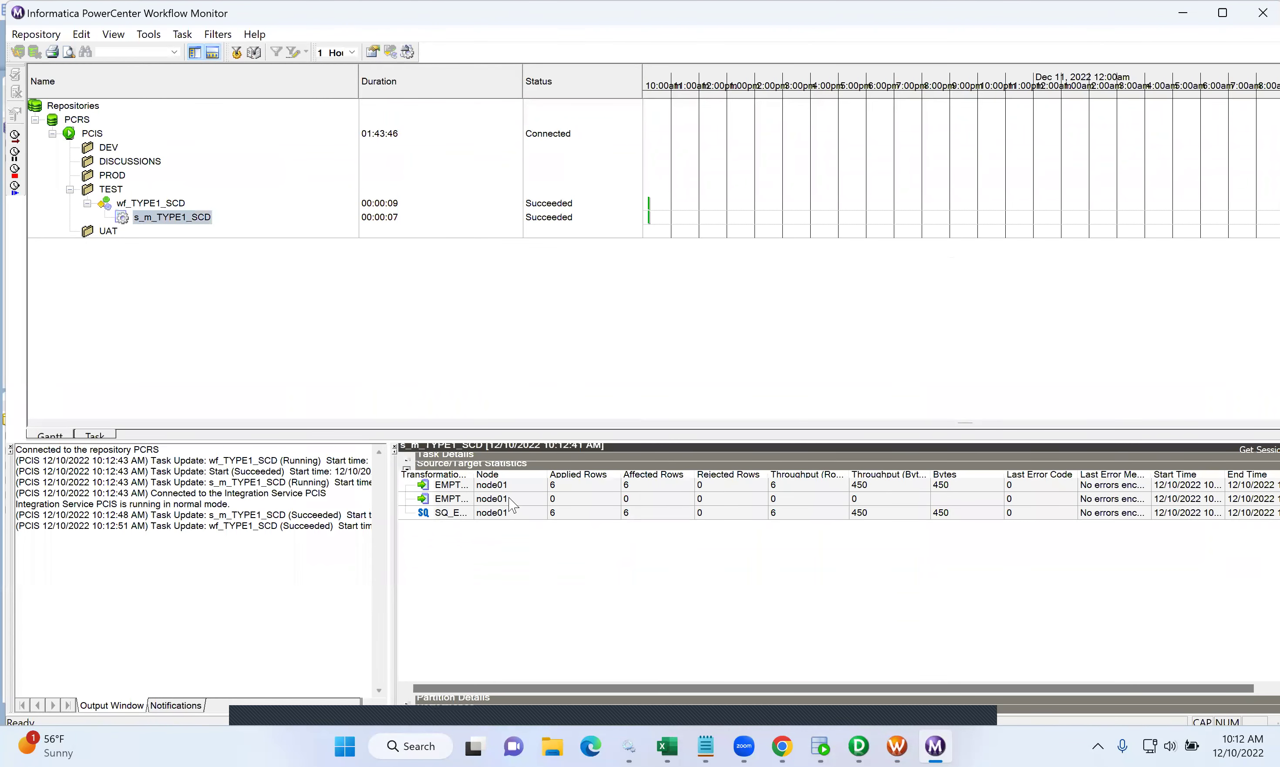
{"action": "left_click_drag", "start_coordinate": [473, 472], "coordinate": [638, 473]}
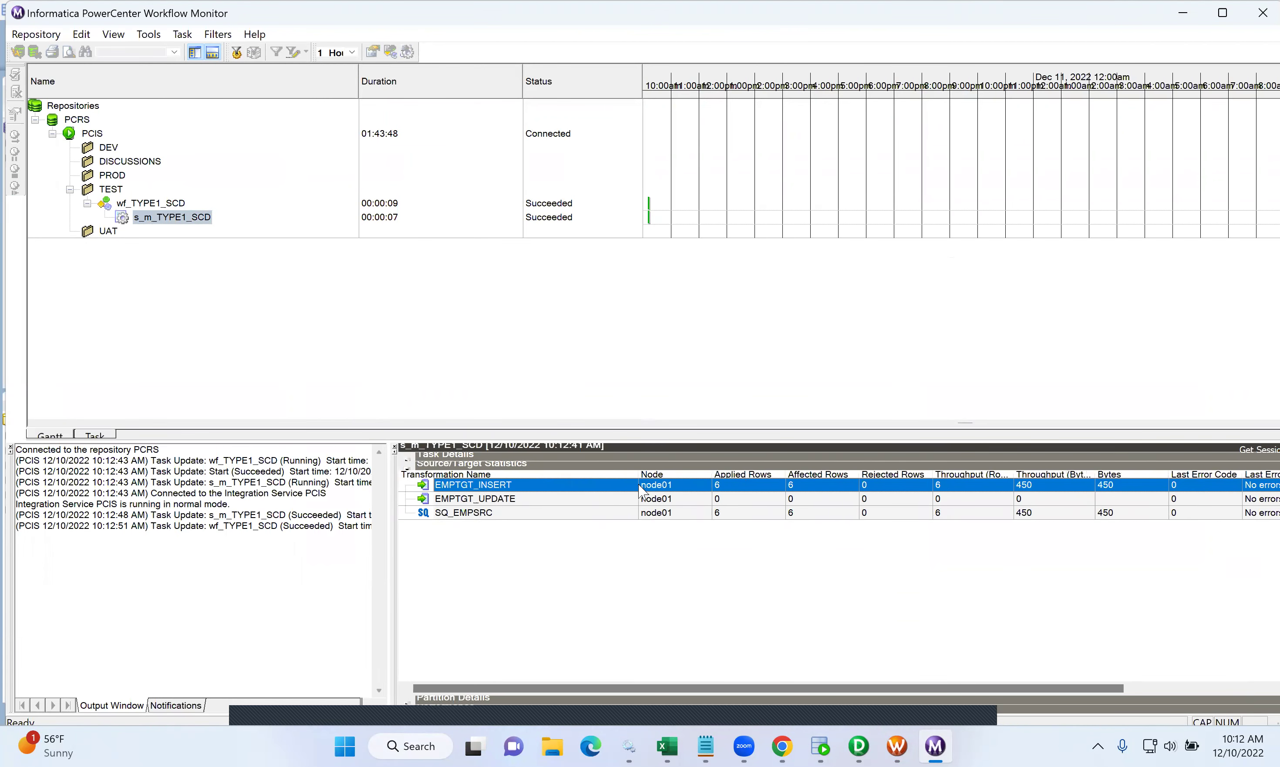
{"action": "left_click", "coordinate": [739, 514]}
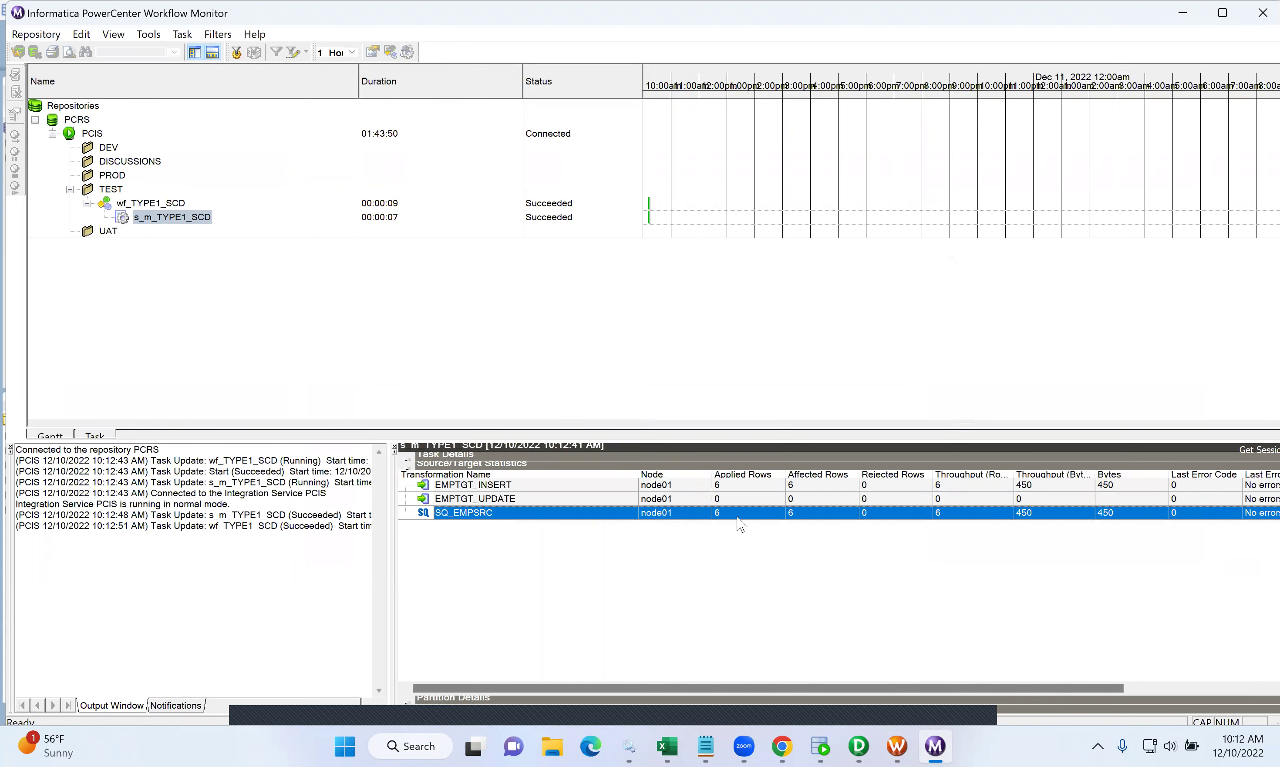
{"action": "left_click", "coordinate": [611, 485]}
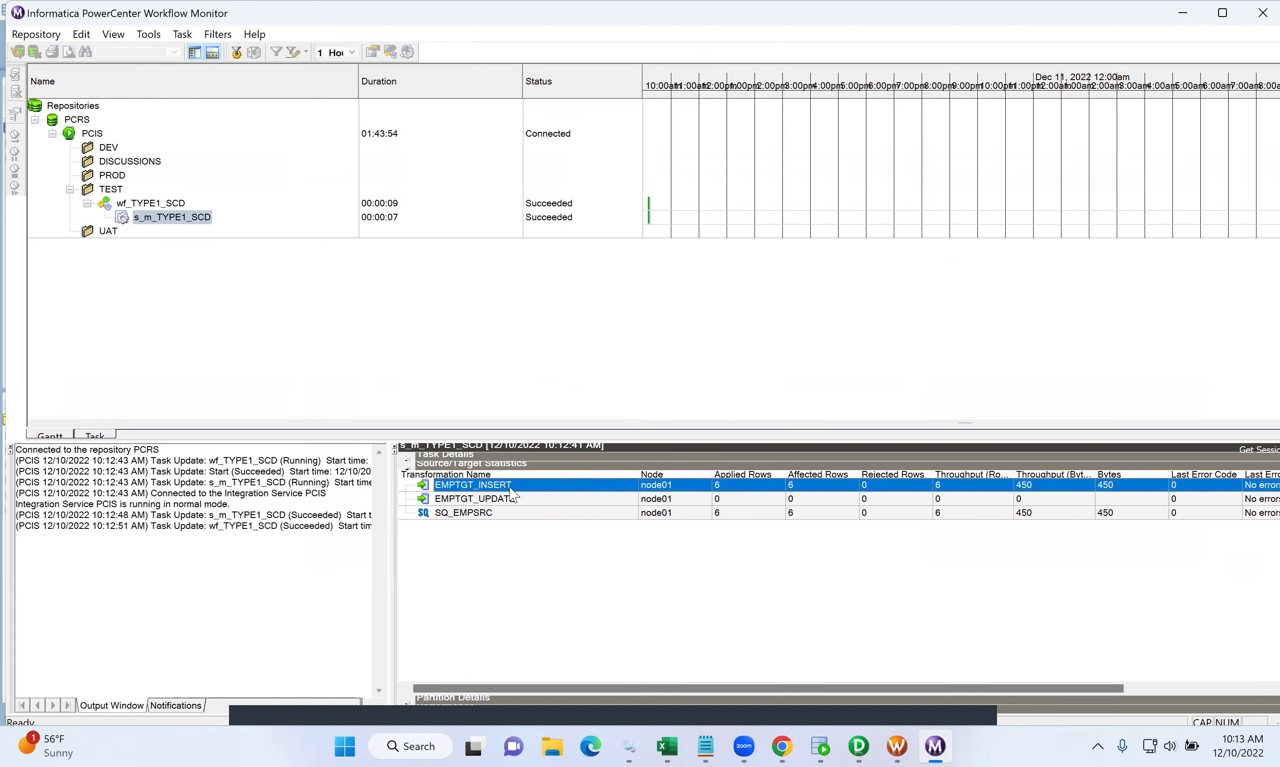
{"action": "left_click", "coordinate": [820, 747]}
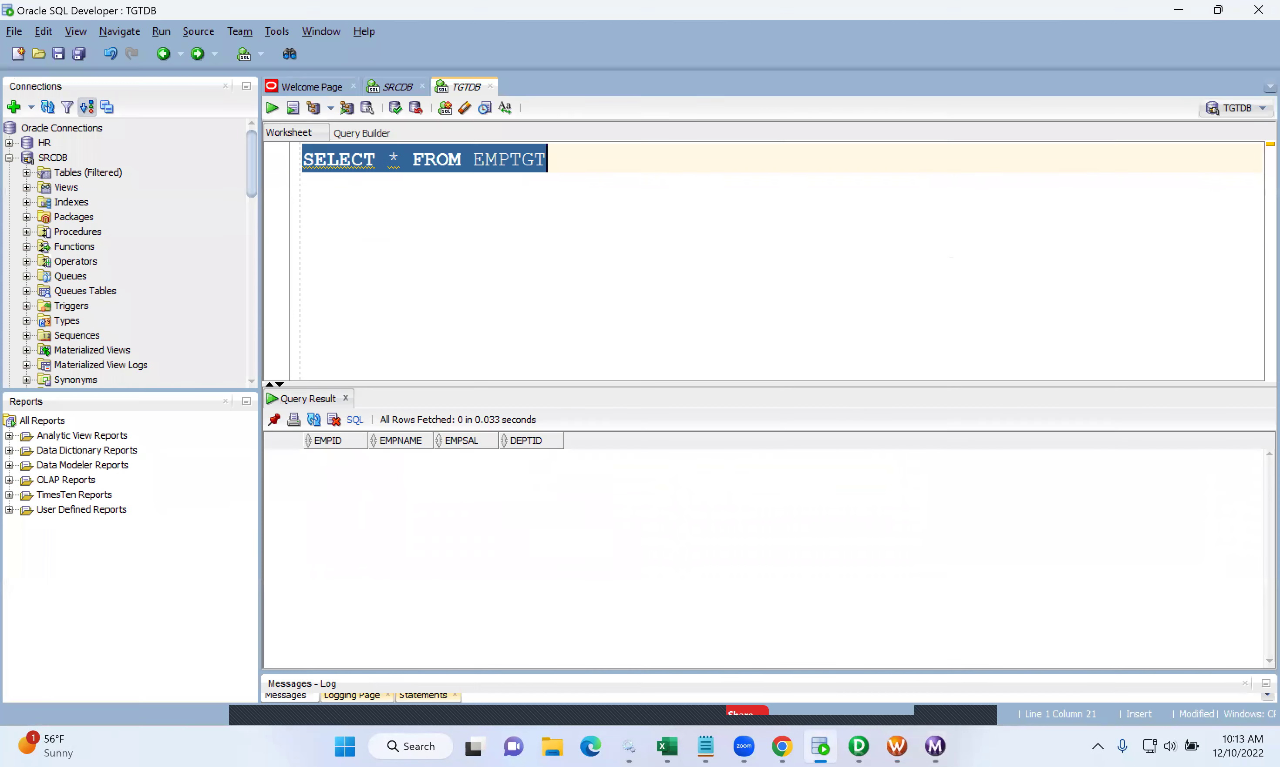
{"action": "left_click", "coordinate": [272, 108]}
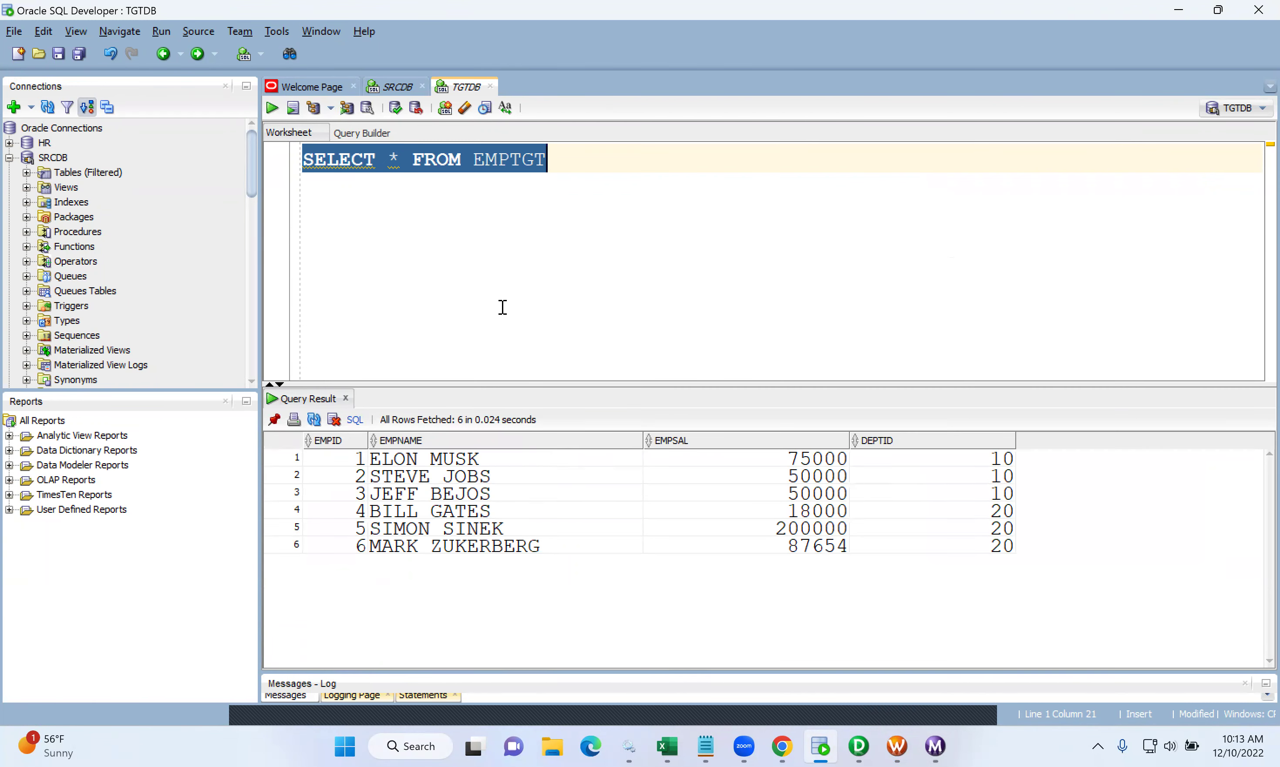
- In the SRCDB worksheet, run UPDATE EMPSRC SET EMPSAL=50000 WHERE EMPID=1
{"action": "left_click", "coordinate": [398, 80]}
{"action": "left_click", "coordinate": [594, 172]}
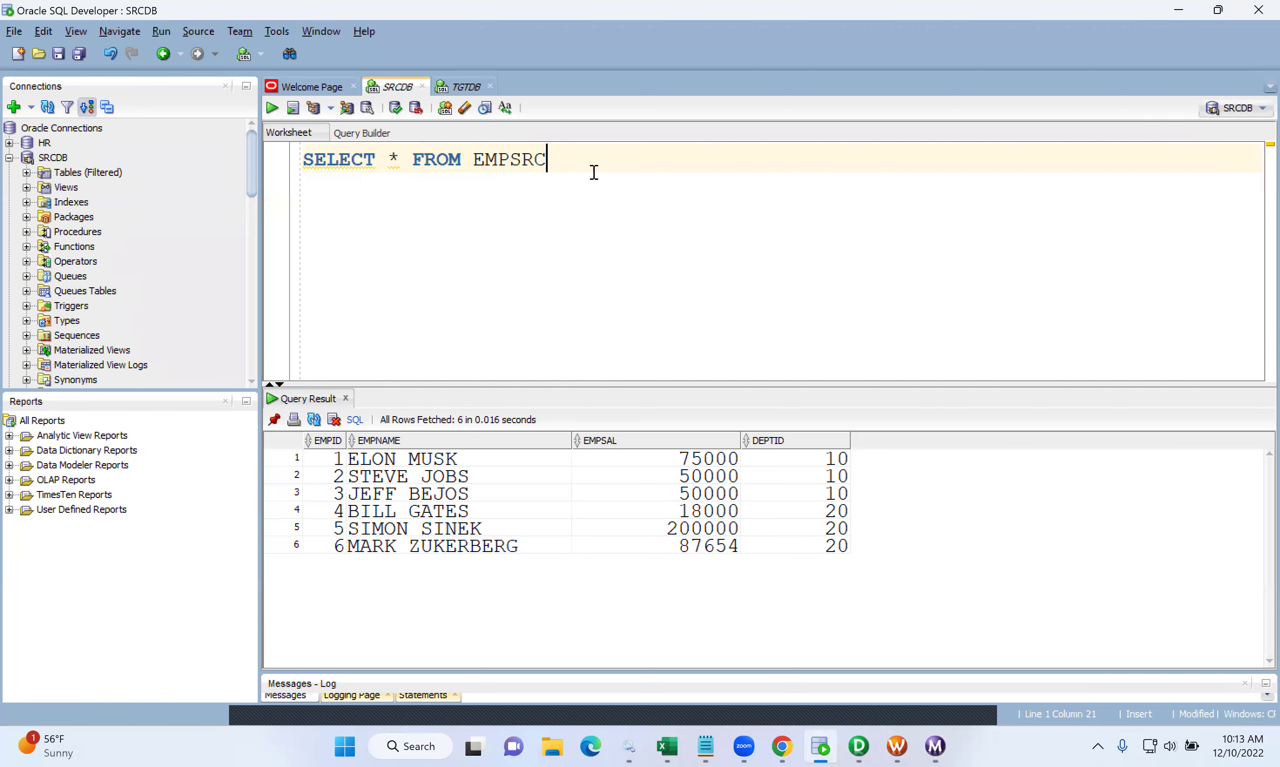
{"action": "key", "text": "Return"}
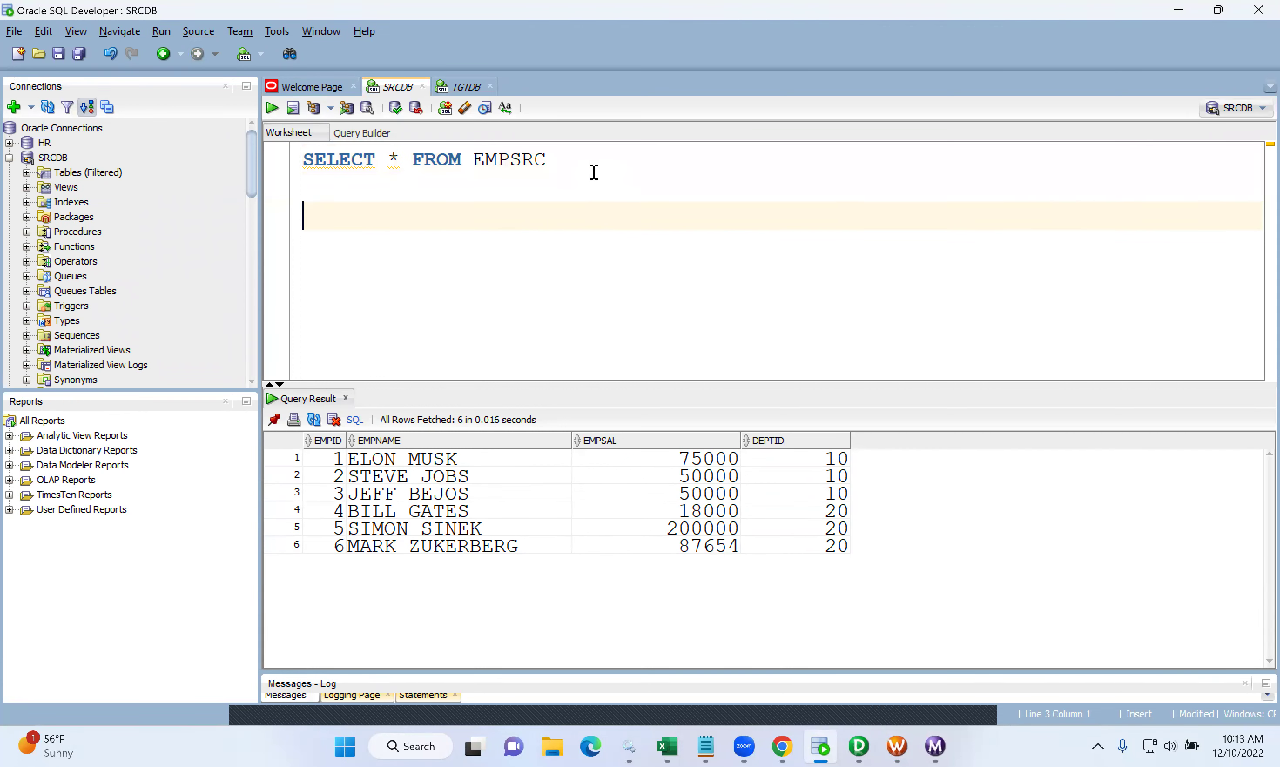
{"action": "type", "text": "UPDATE "}
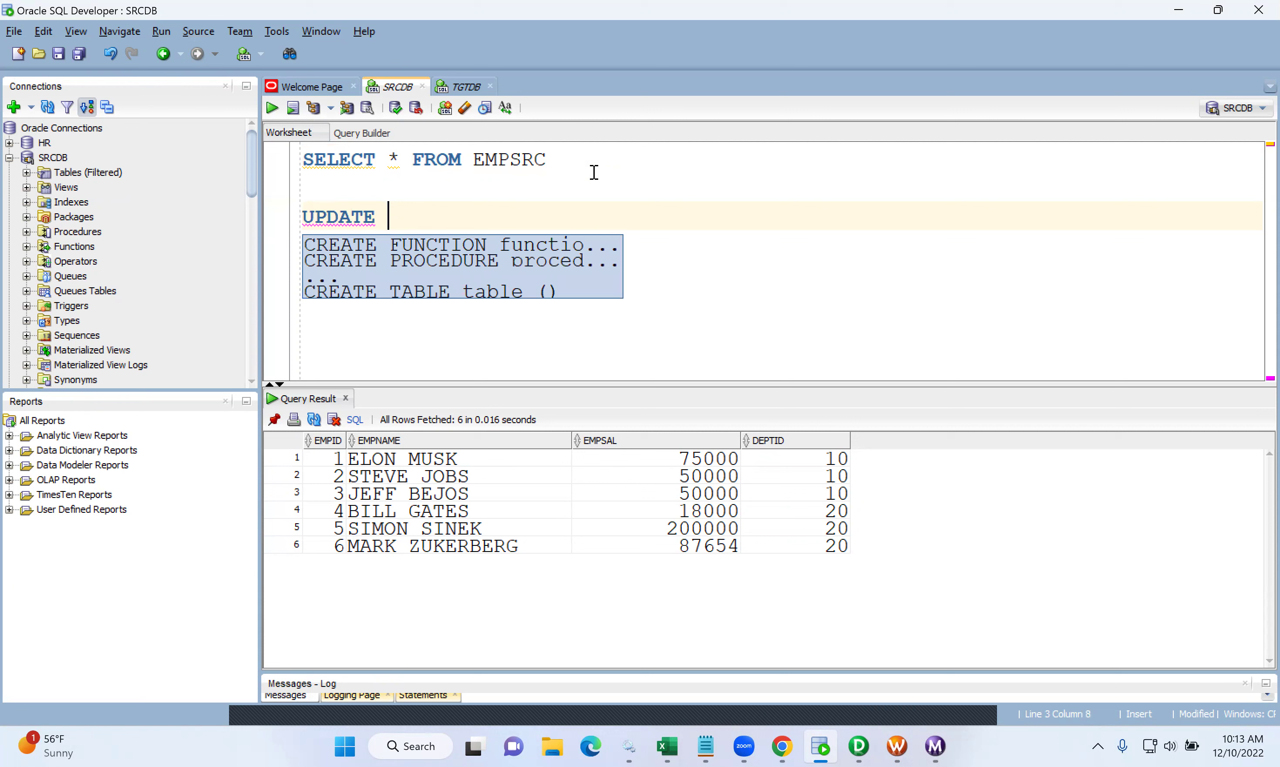
{"action": "type", "text": "EMPSRC"}
{"action": "key", "text": "Return"}
{"action": "type", "text": "S"}
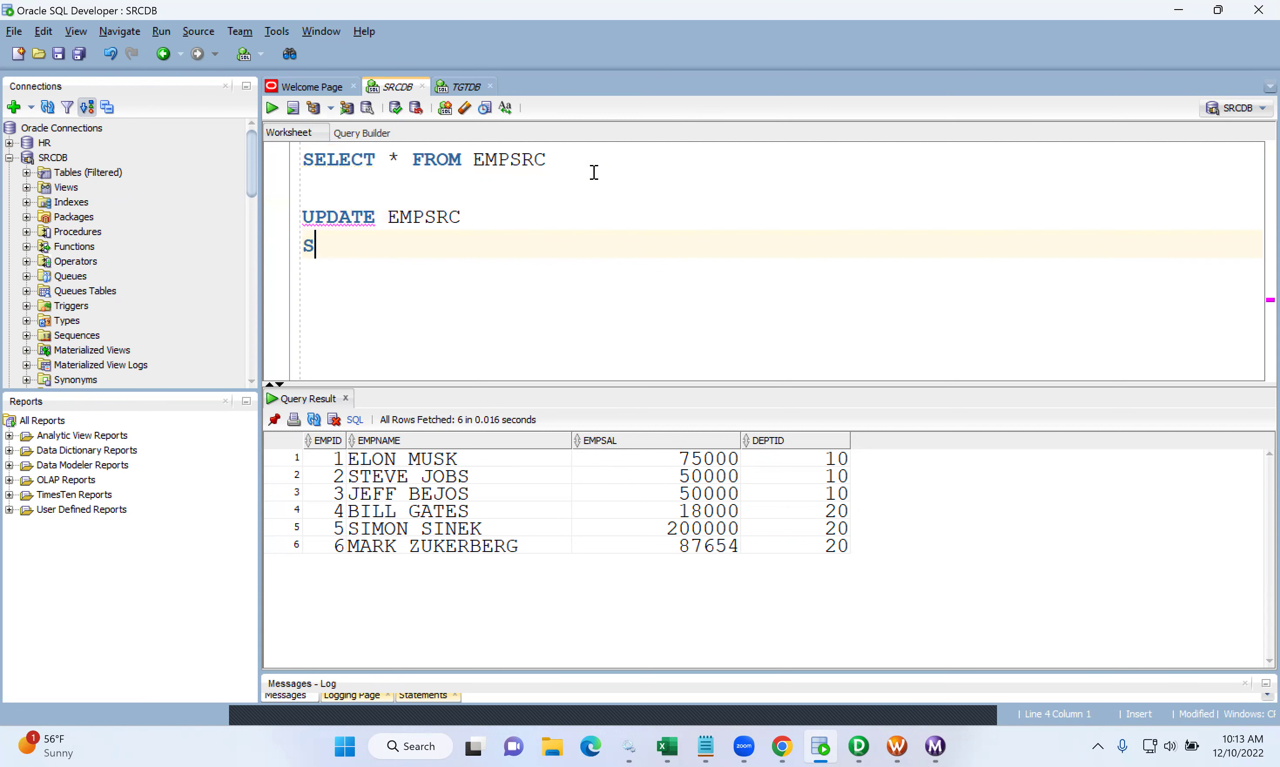
{"action": "type", "text": "ET EMPS"}
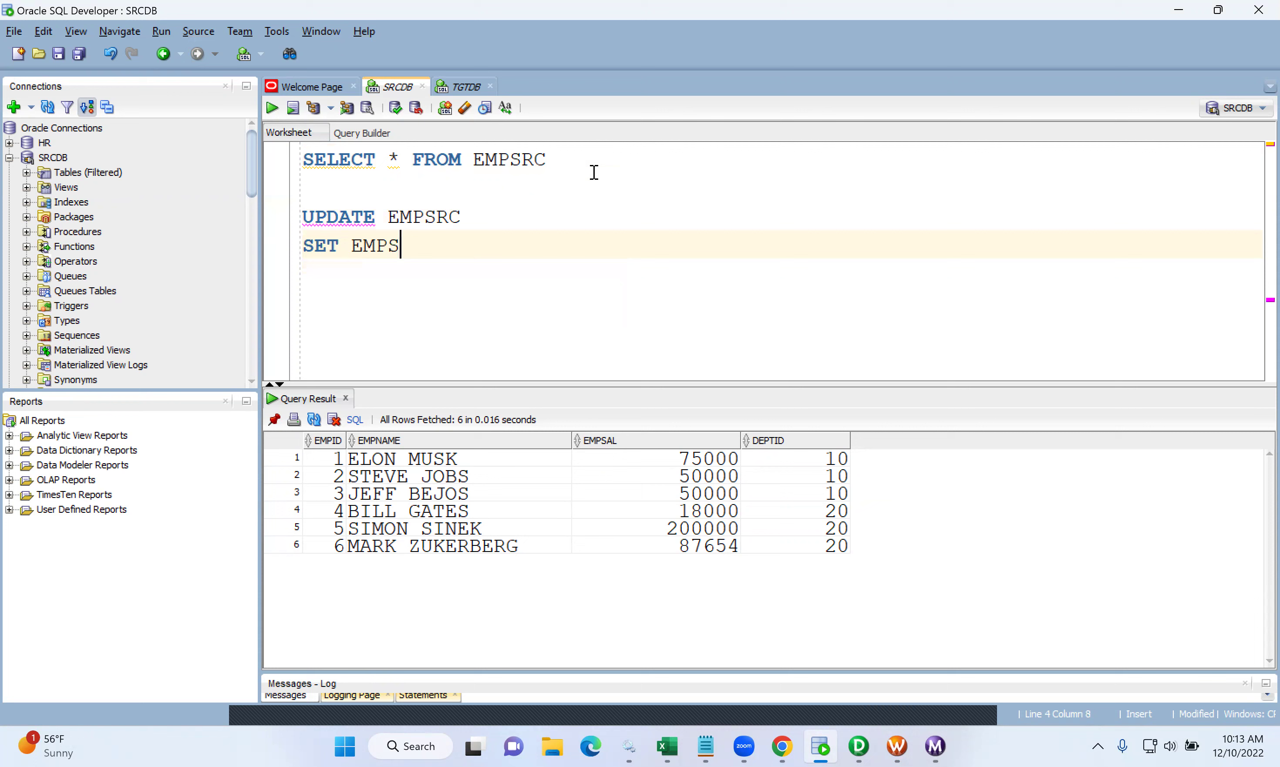
{"action": "type", "text": "AL="}
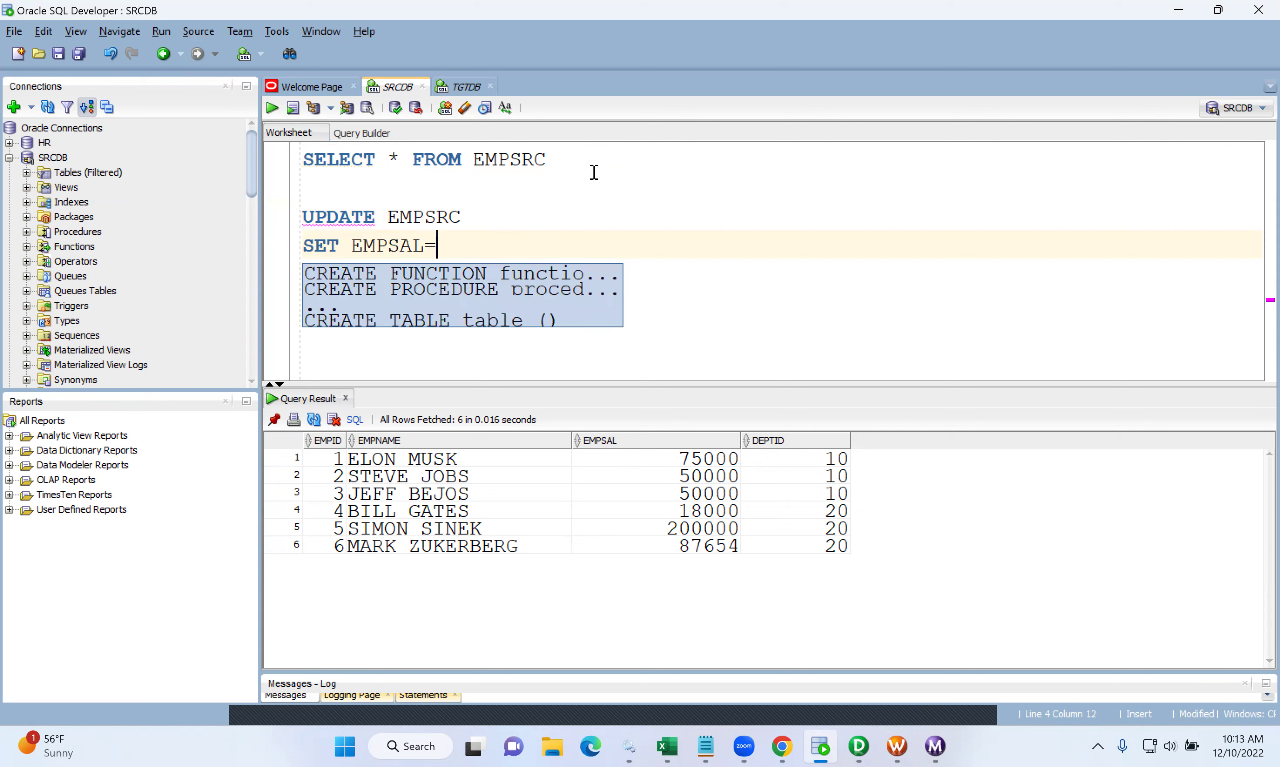
{"action": "type", "text": "5000"}
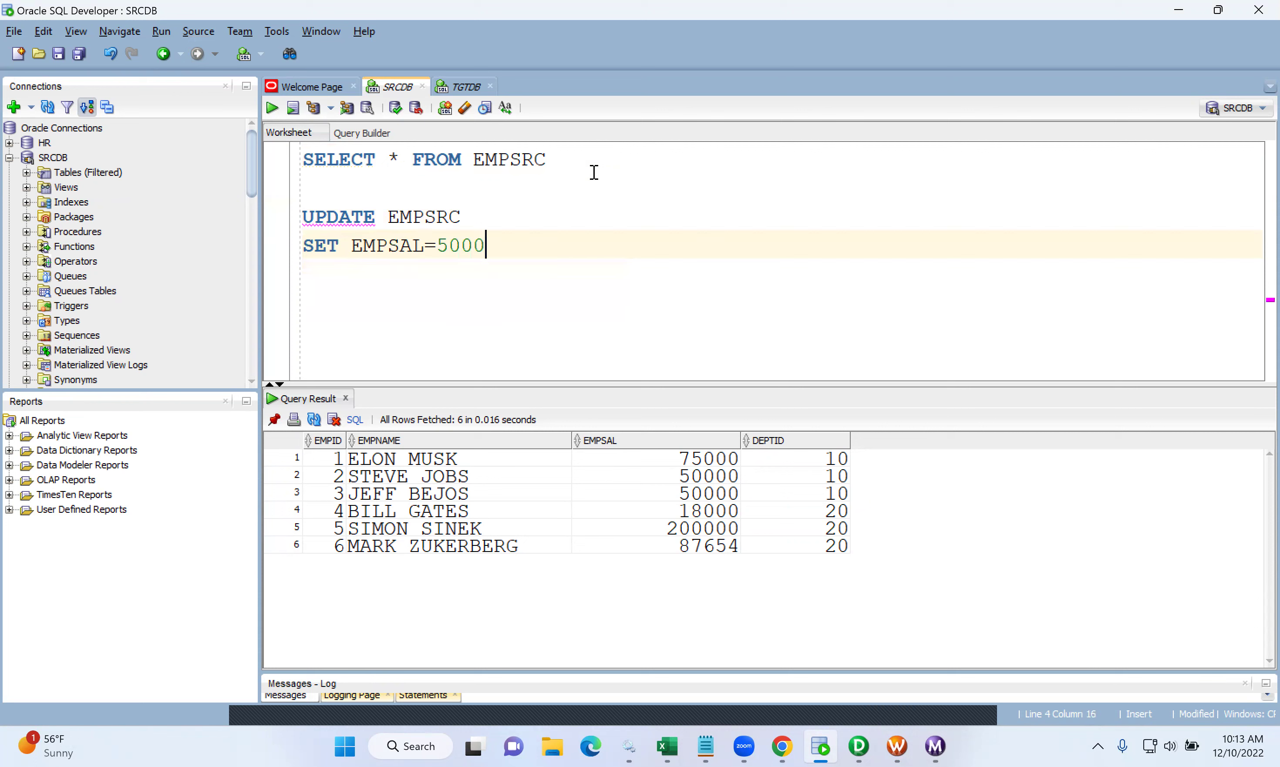
{"action": "type", "text": "0"}
{"action": "key", "text": "Return"}
{"action": "type", "text": "WHERE EMPID=1"}
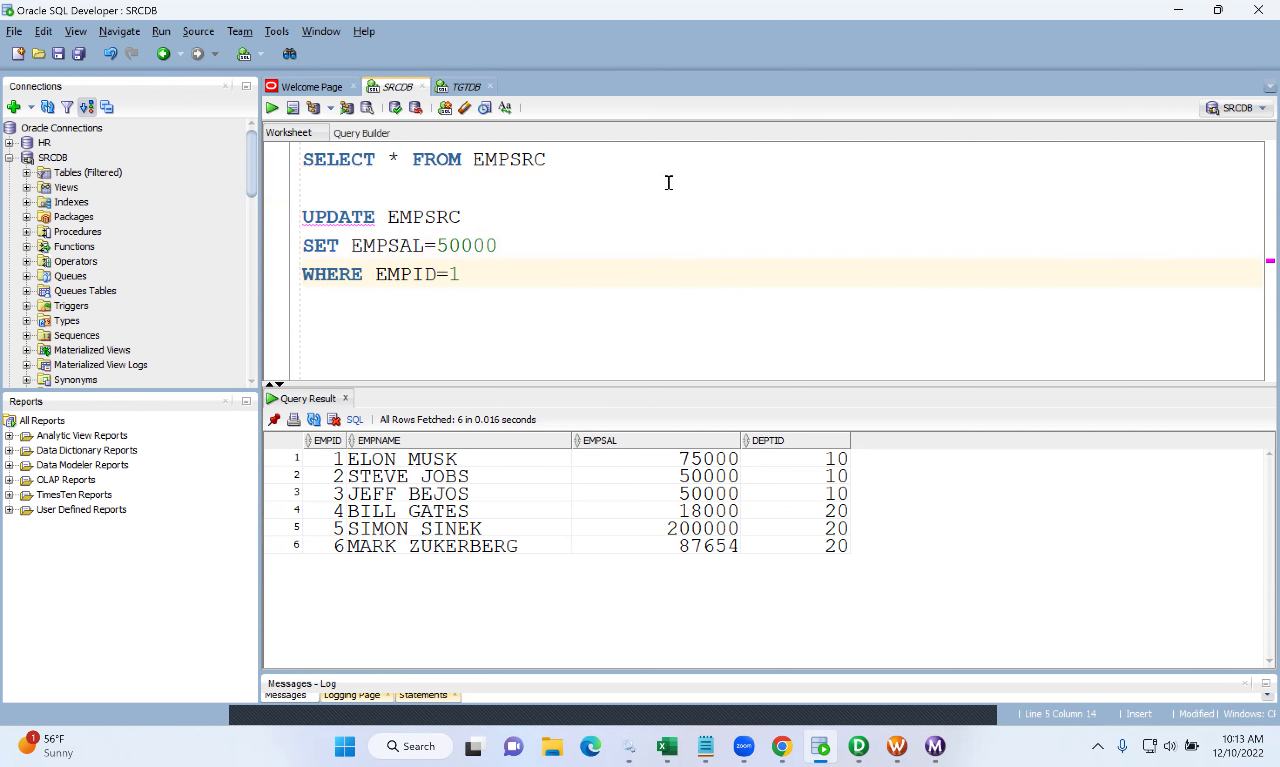
{"action": "left_click_drag", "start_coordinate": [470, 270], "coordinate": [299, 209]}
{"action": "left_click", "coordinate": [273, 113]}
- Run COMMIT; and rerun SELECT * FROM EMPSRC to verify the new salary
{"action": "left_click", "coordinate": [547, 321]}
{"action": "type", "text": "COMMIT;"}
{"action": "triple_click", "coordinate": [547, 322]}
{"action": "left_click", "coordinate": [272, 108]}
{"action": "left_click_drag", "start_coordinate": [571, 163], "coordinate": [272, 166]}
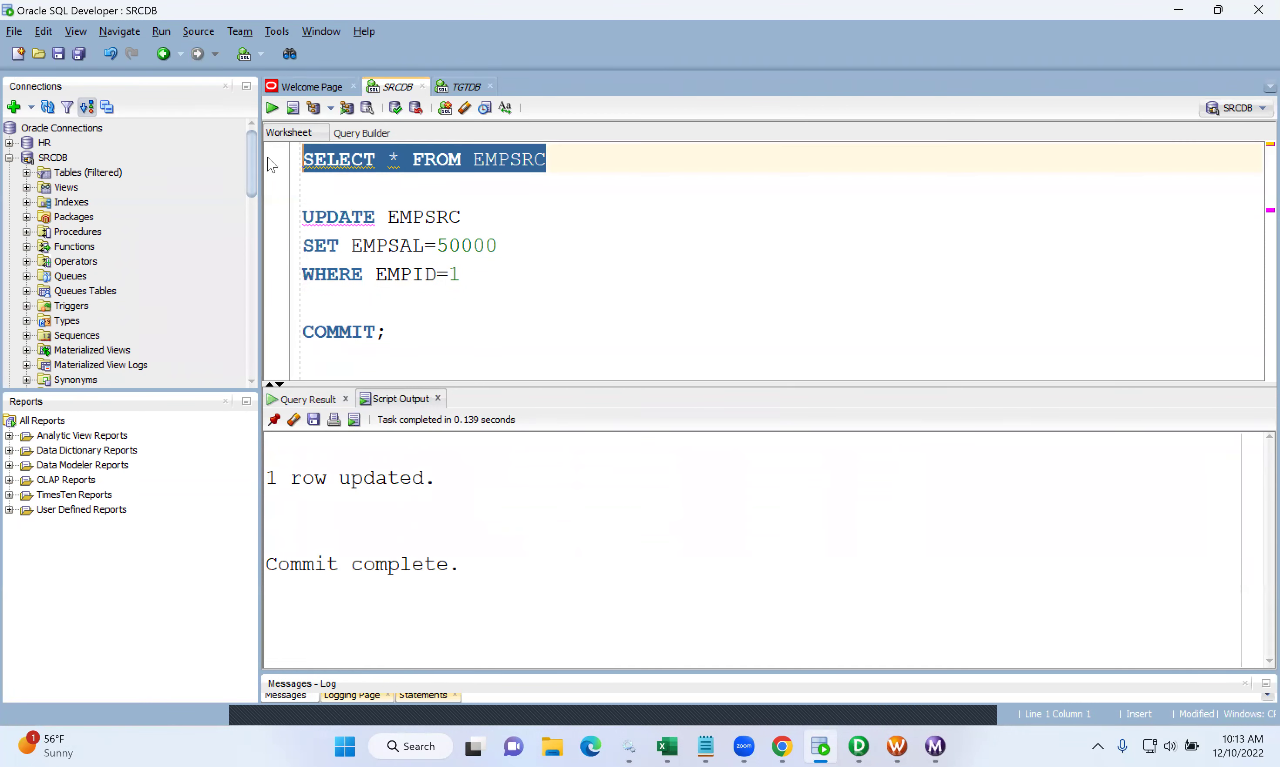
{"action": "left_click", "coordinate": [272, 108]}
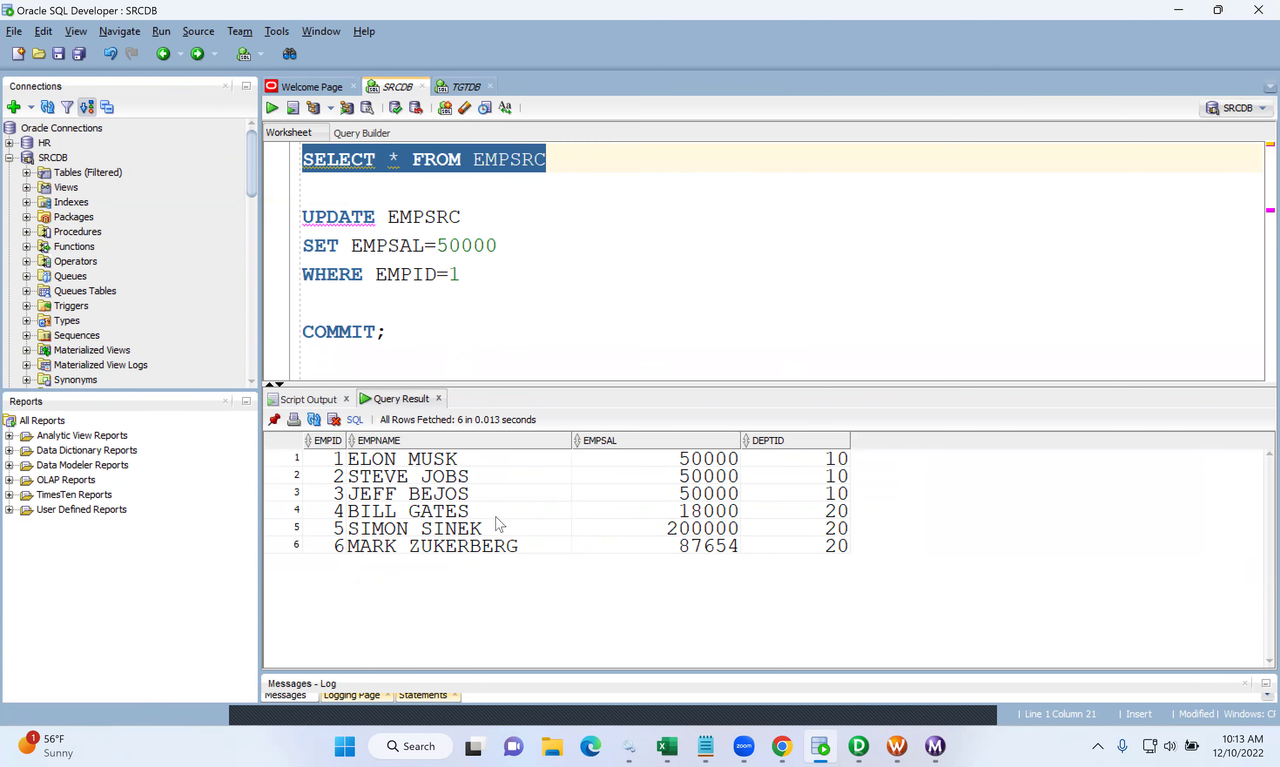
- Compare employee 1's salary: 50000 in EMPSRC but still 75000 in EMPTGT
{"action": "left_click", "coordinate": [526, 462]}
{"action": "left_click", "coordinate": [618, 461]}
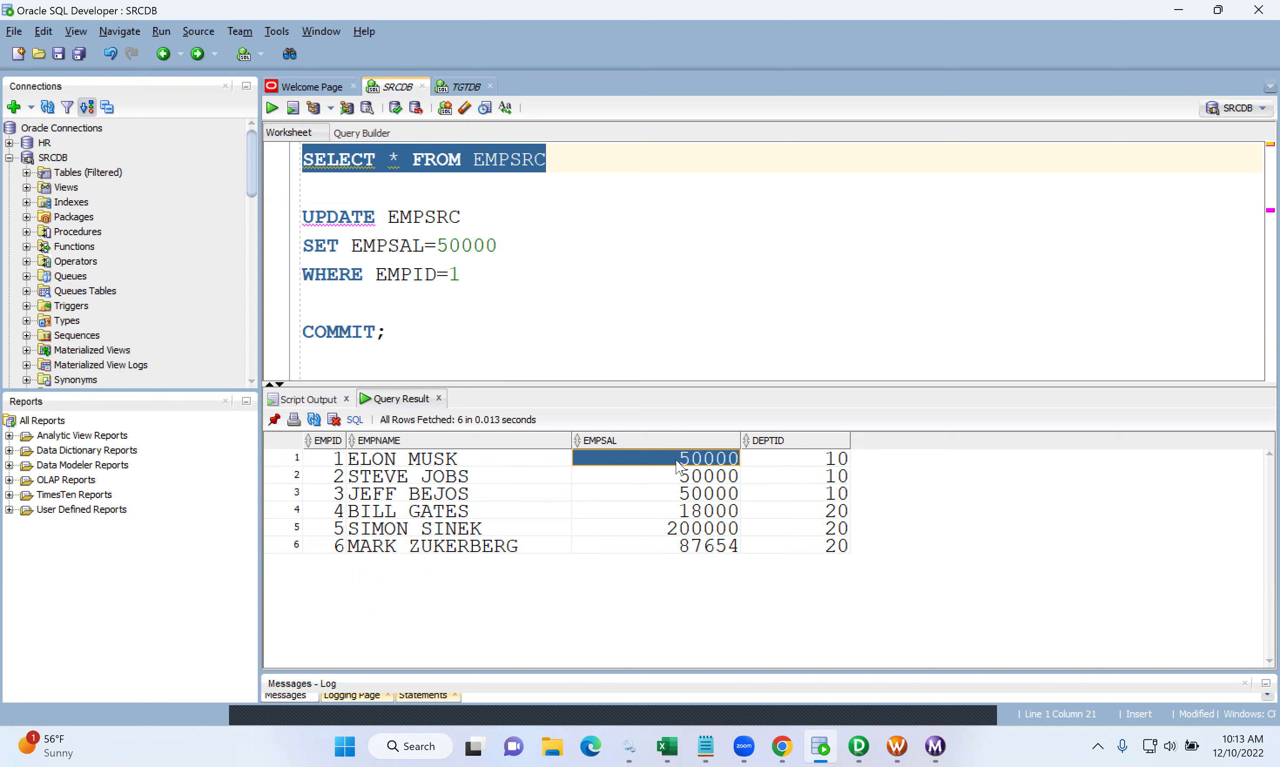
{"action": "left_click", "coordinate": [460, 87]}
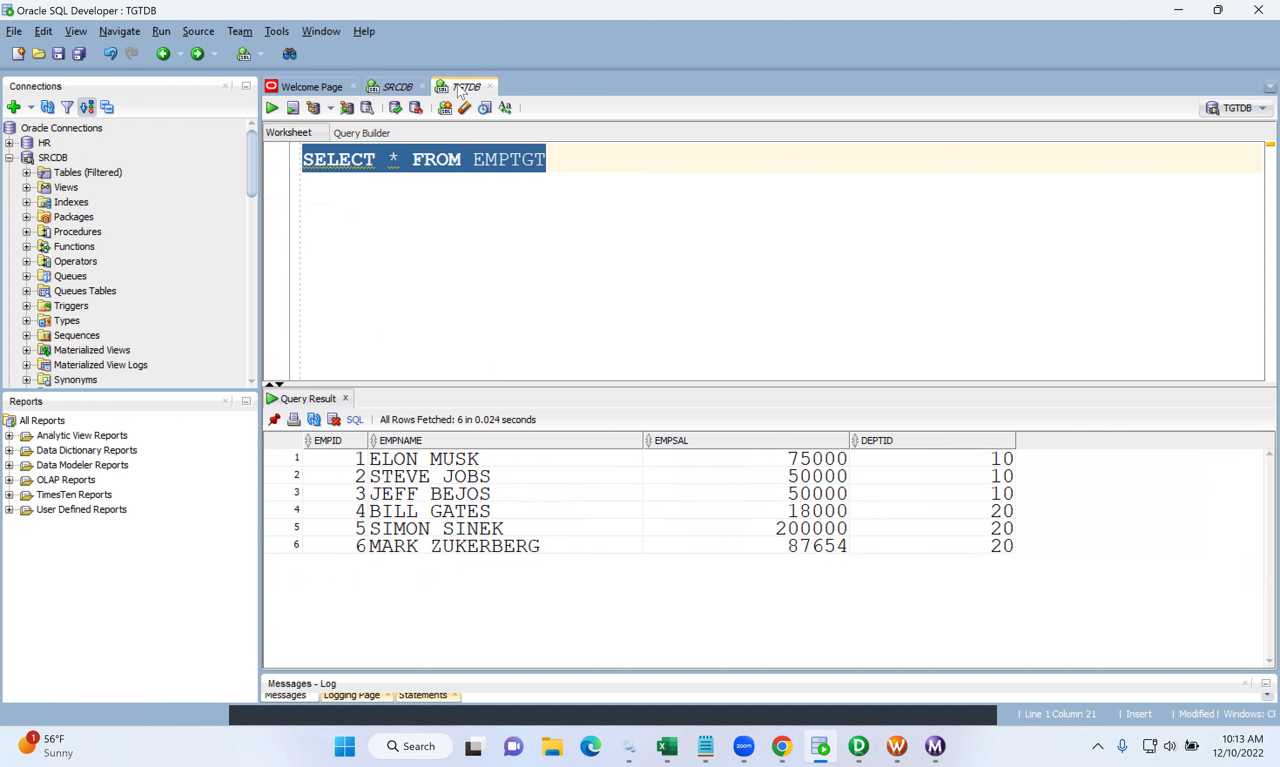
{"action": "left_click", "coordinate": [796, 464]}
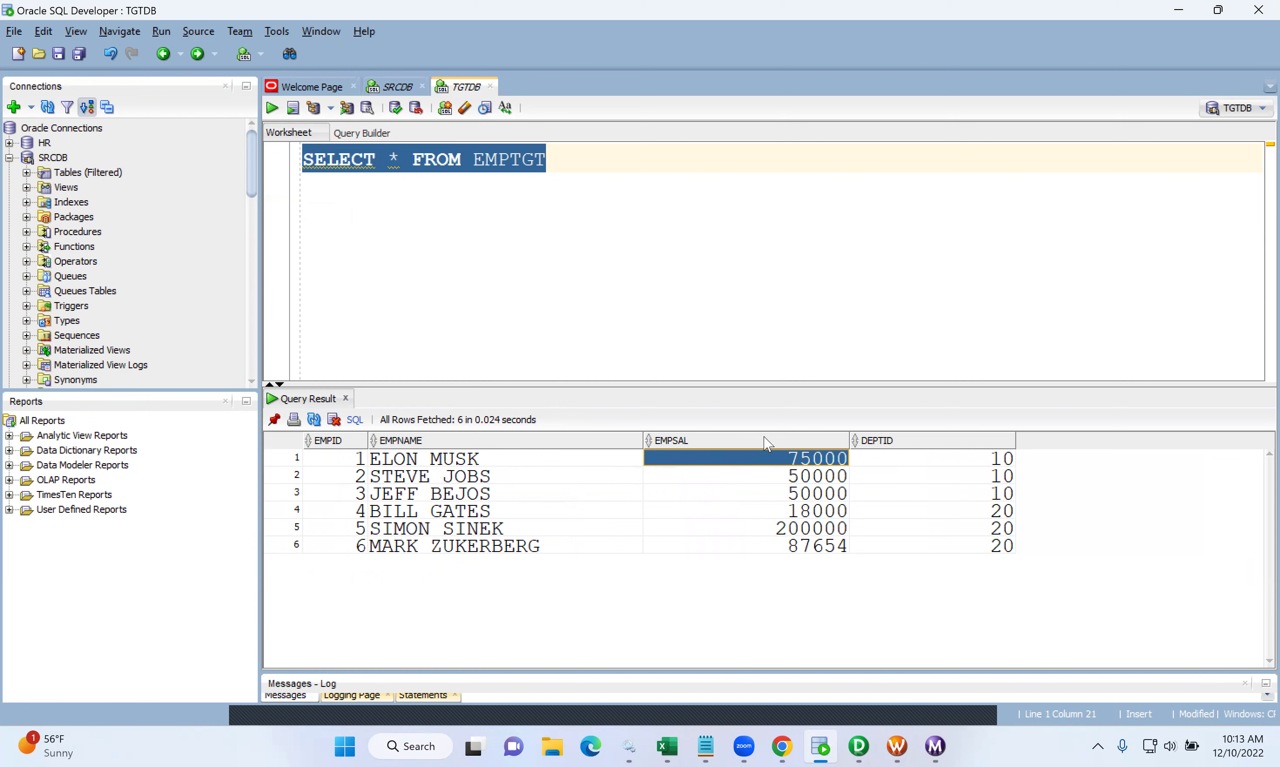
- Return to the SRCDB worksheet, then bring up the workflow actions menu in Workflow Manager
{"action": "left_click", "coordinate": [401, 86]}
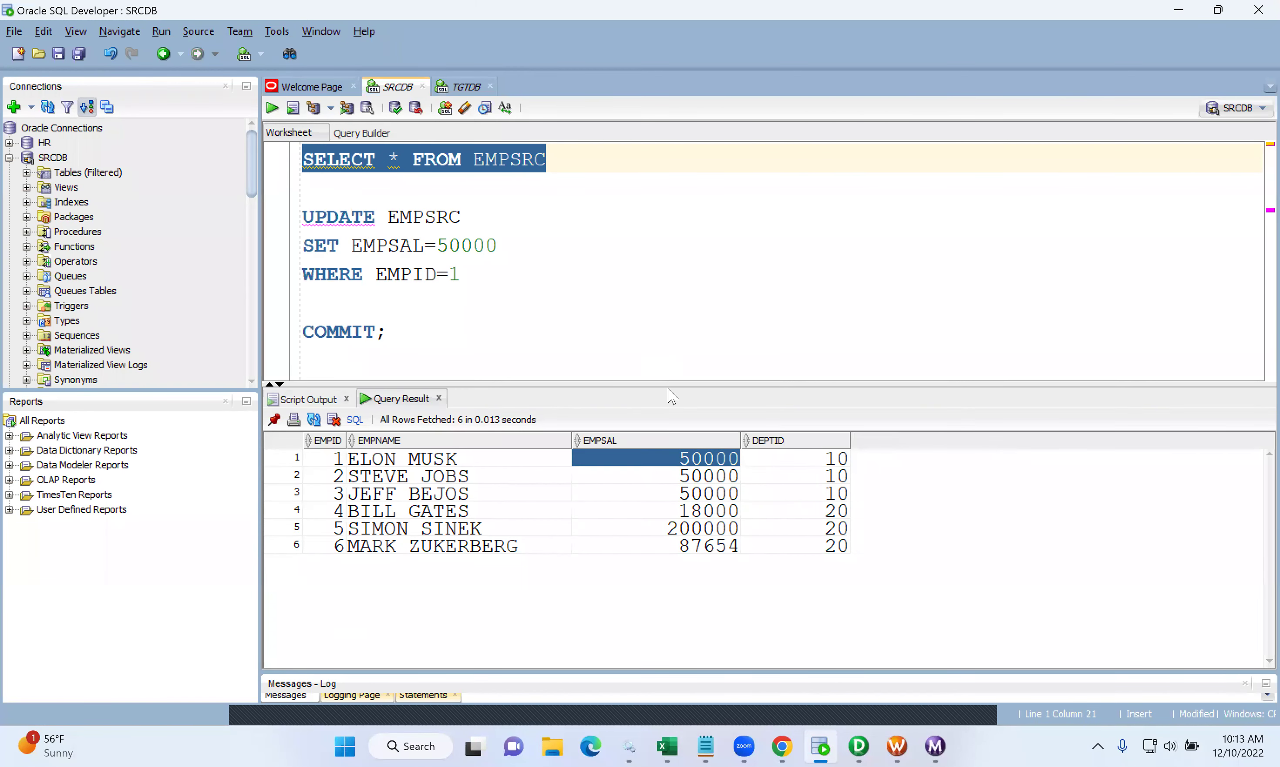
{"action": "left_click", "coordinate": [897, 747]}
{"action": "right_click", "coordinate": [635, 362]}
- Start wf_TYPE1_SCD again and confirm in Workflow Monitor that EMPTGT_UPDATE updated 1 row
{"action": "left_click", "coordinate": [722, 536]}
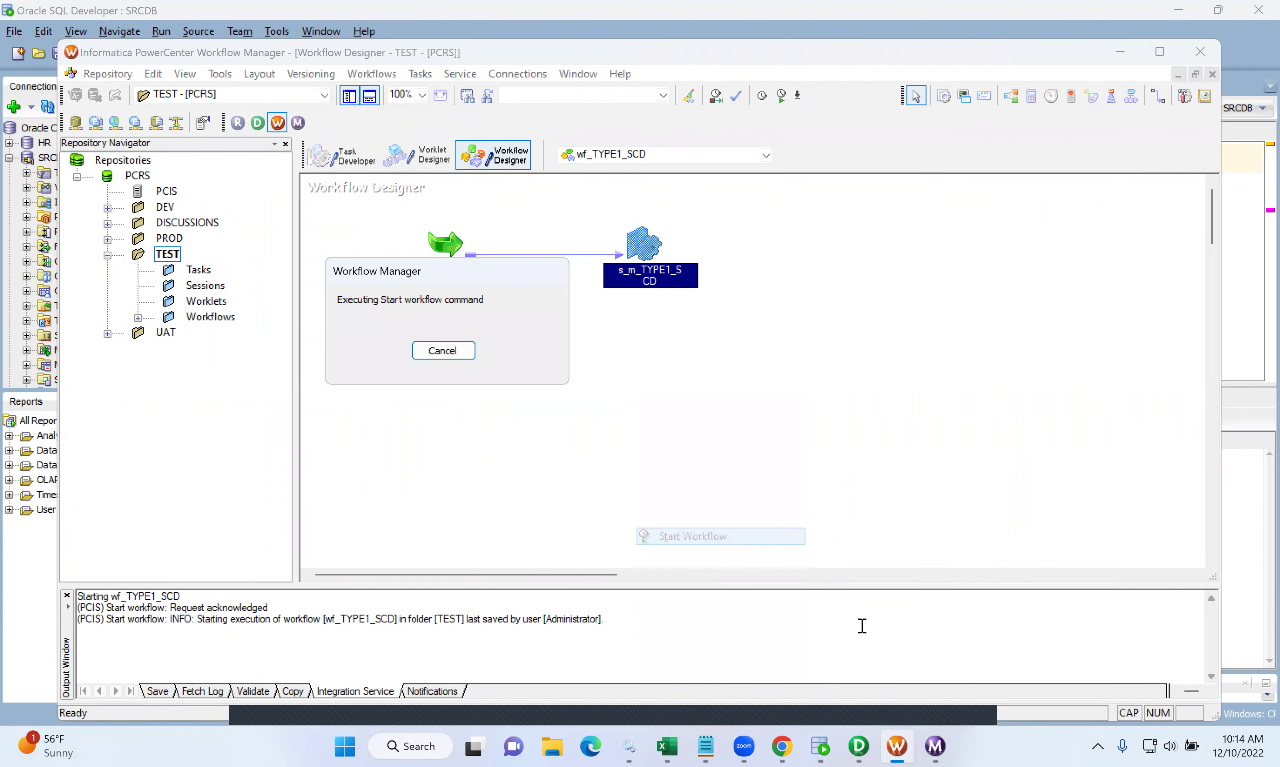
{"action": "left_click", "coordinate": [936, 743]}
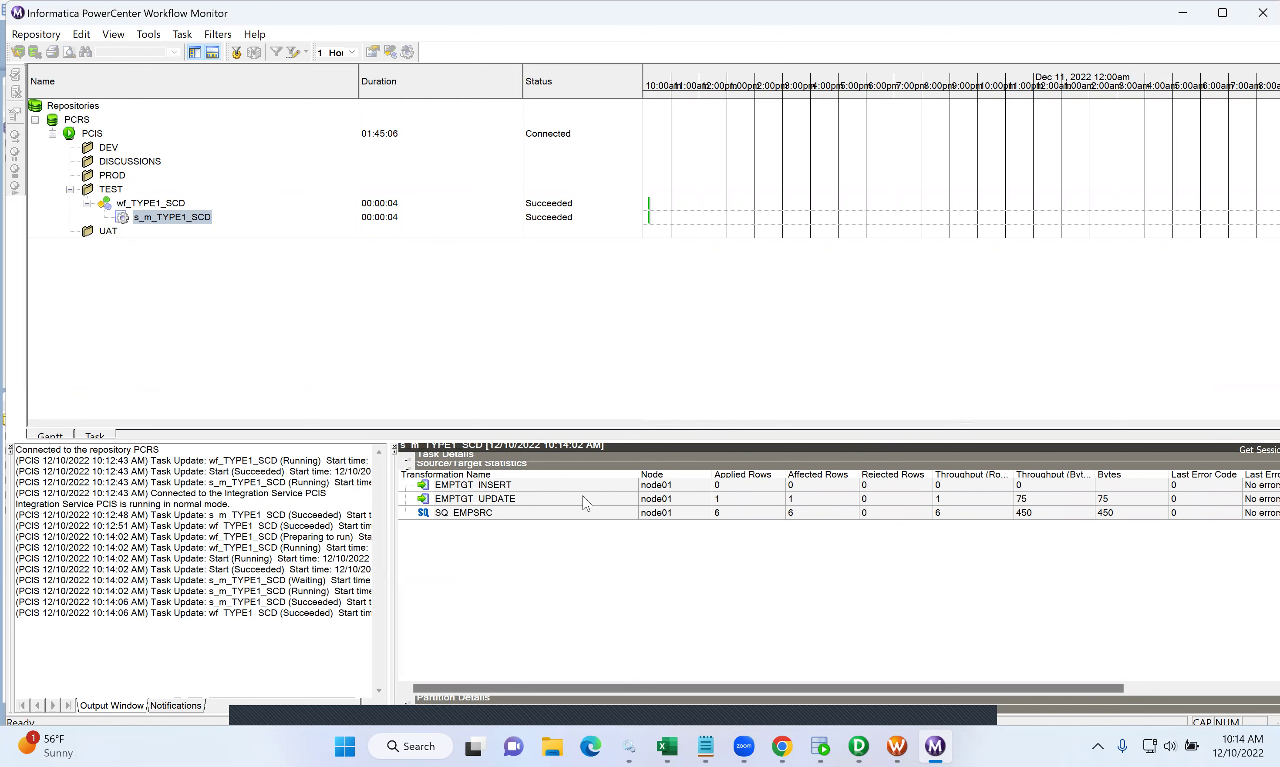
{"action": "left_click", "coordinate": [530, 504]}
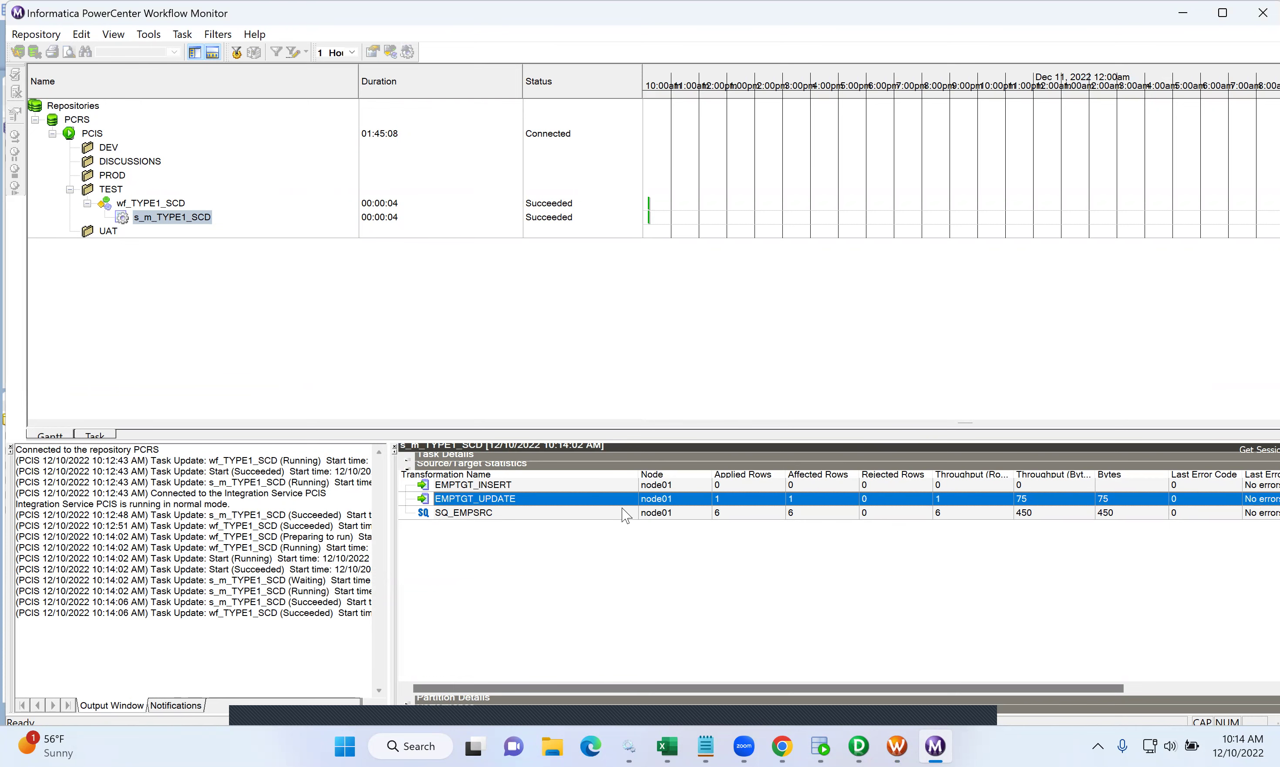
{"action": "left_click", "coordinate": [936, 746]}
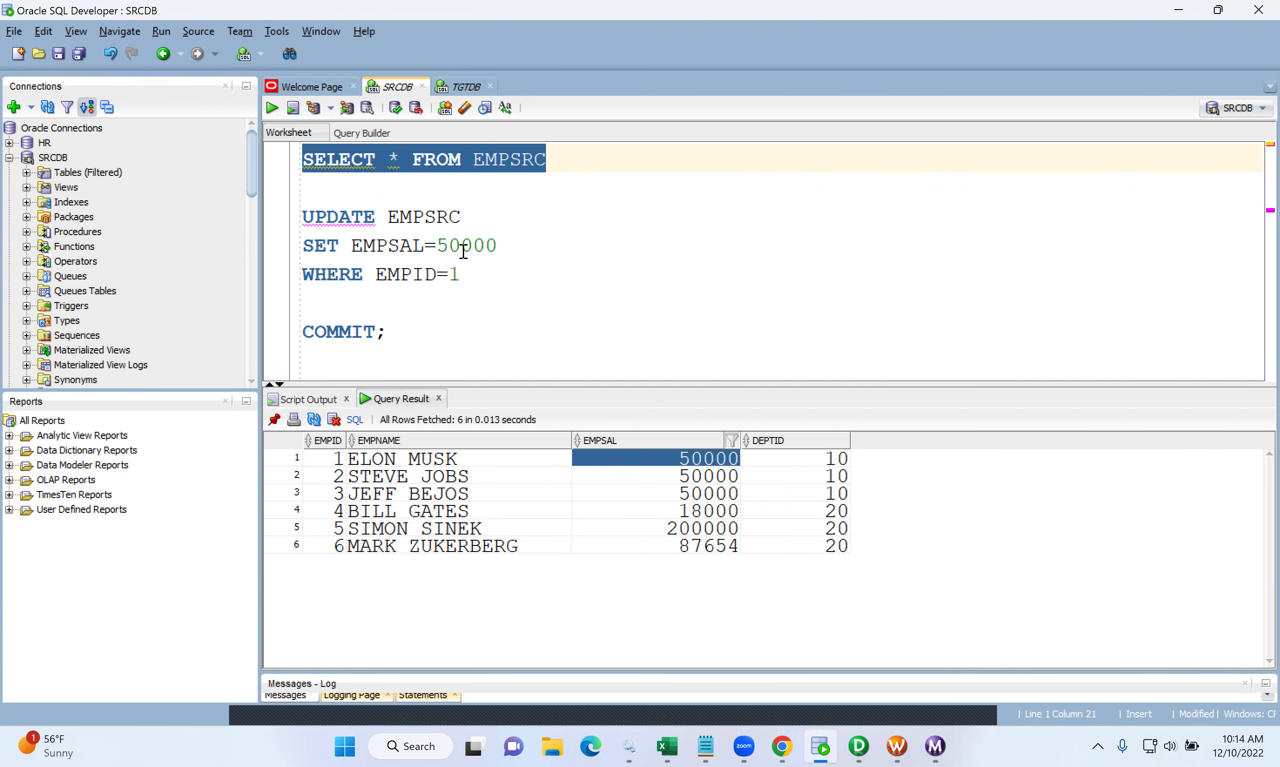
- Rerun SELECT * FROM EMPTGT on TGTDB to confirm employee 1's salary is now 50000
{"action": "left_click", "coordinate": [456, 87]}
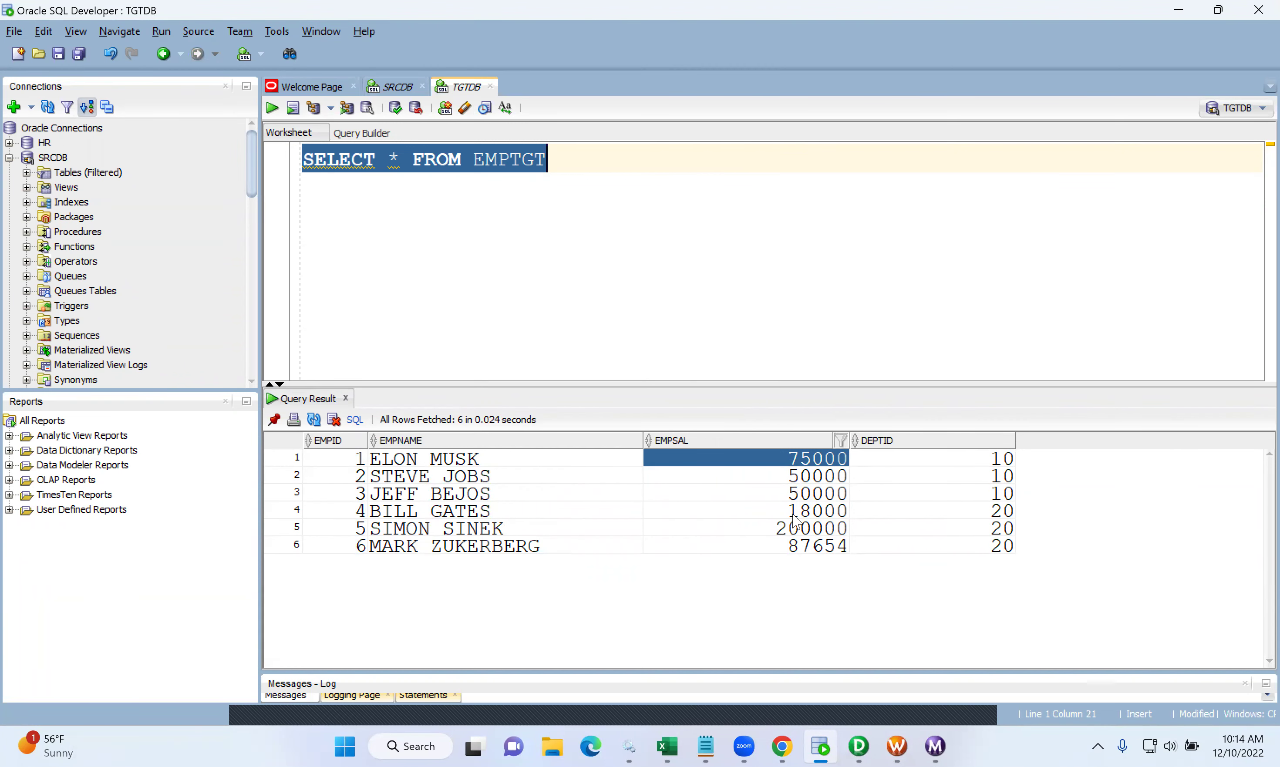
{"action": "left_click", "coordinate": [935, 746]}
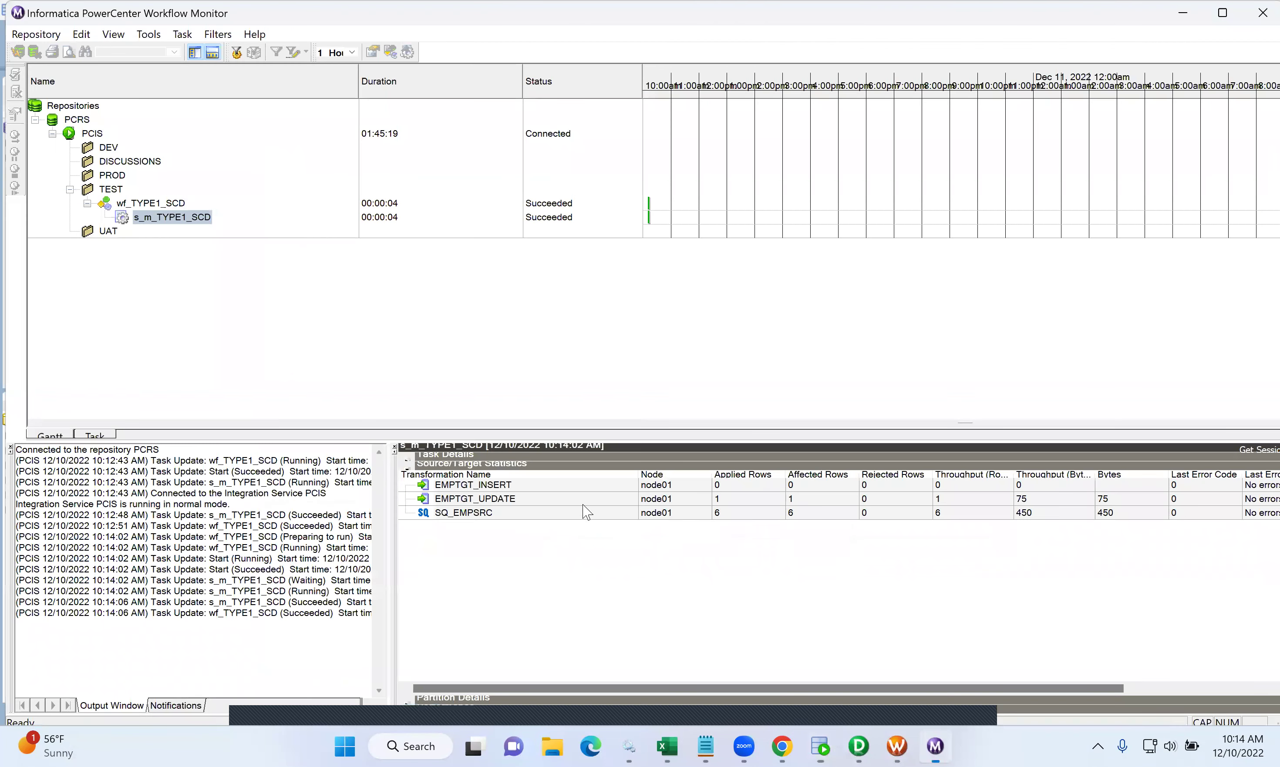
{"action": "left_click", "coordinate": [1185, 13]}
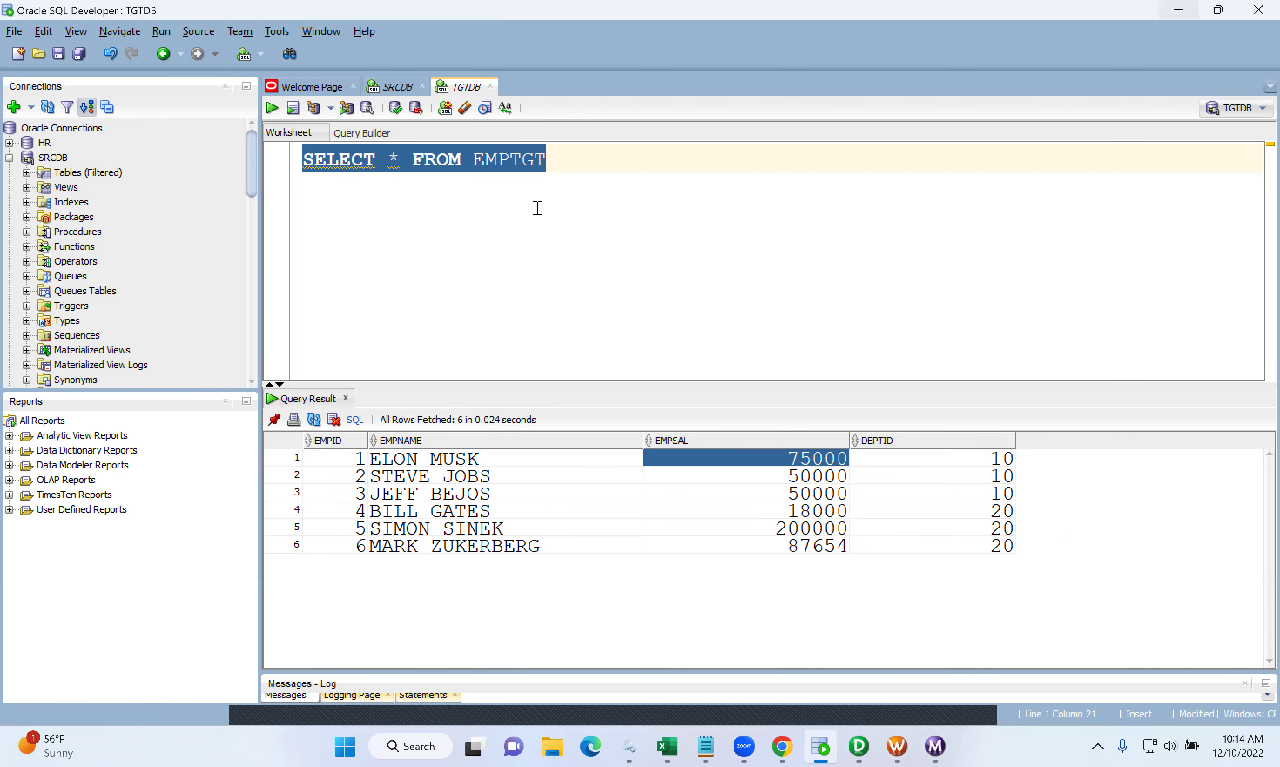
{"action": "left_click", "coordinate": [272, 109]}
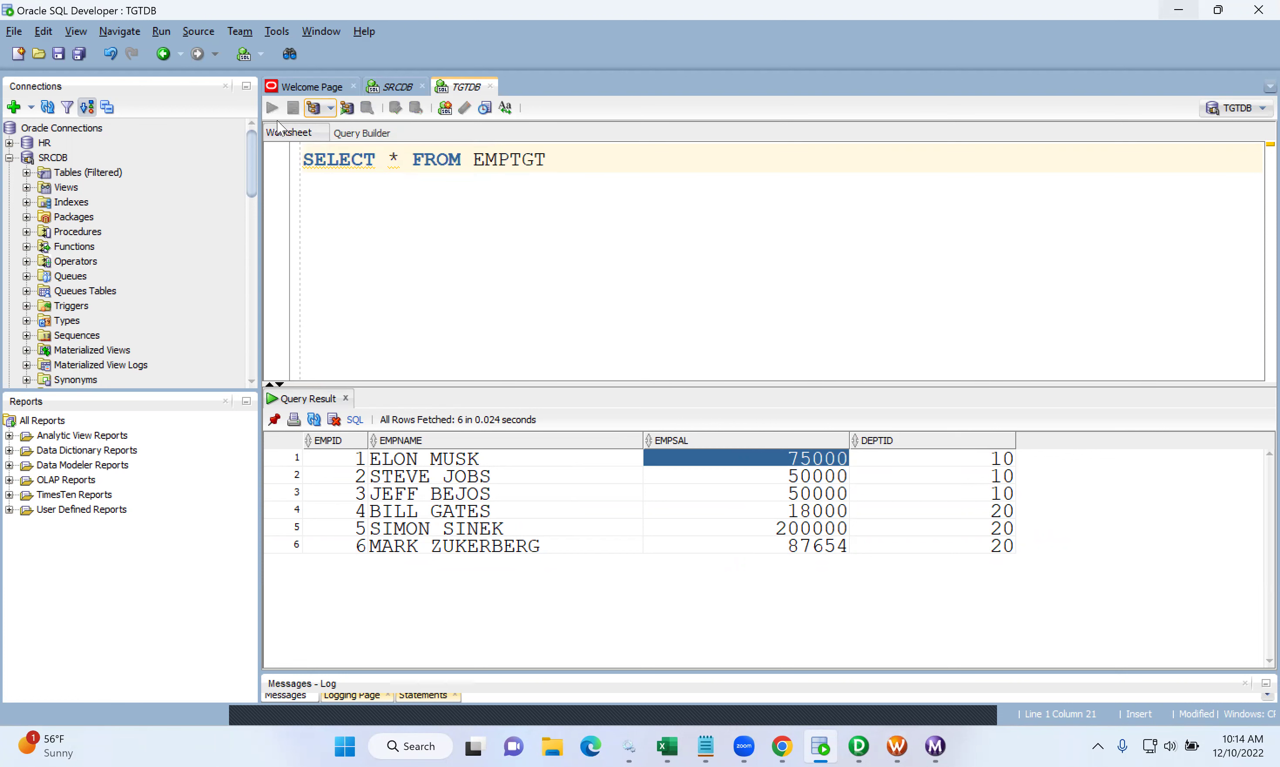
{"action": "left_click", "coordinate": [450, 462]}
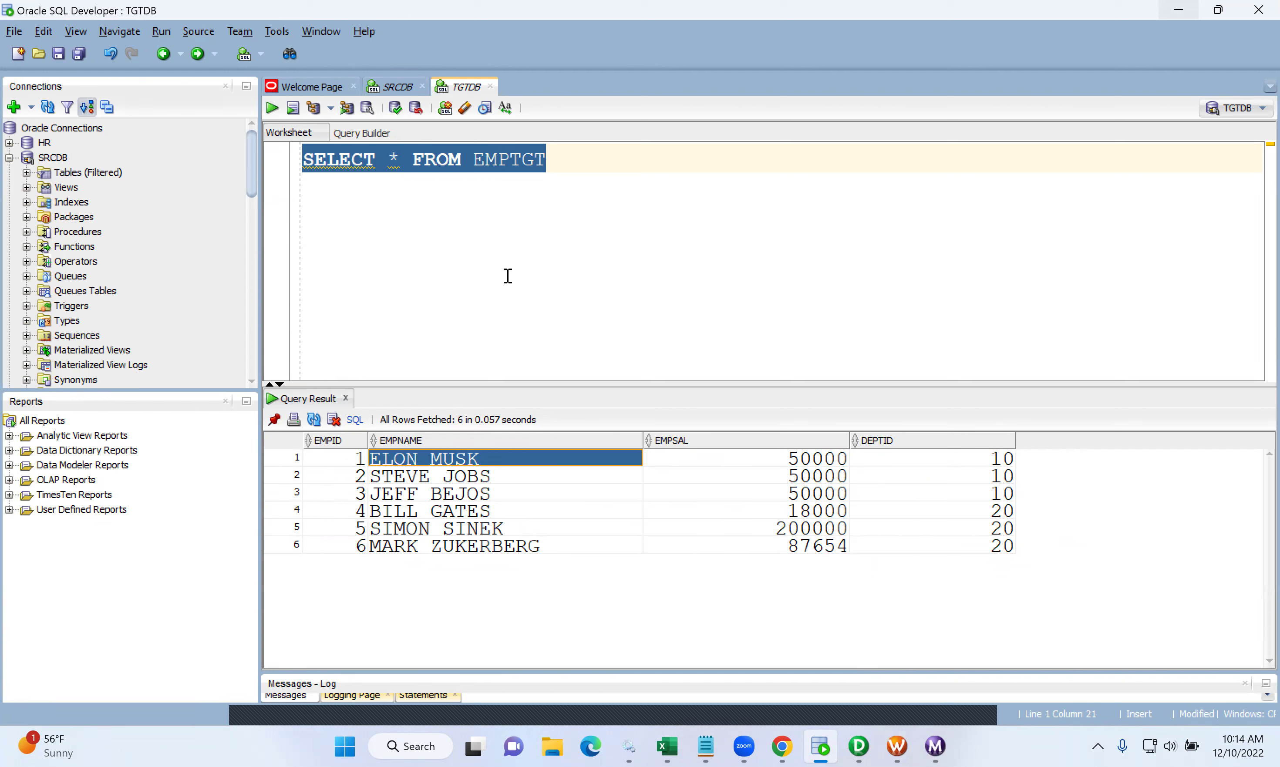
{"action": "left_click", "coordinate": [706, 746]}
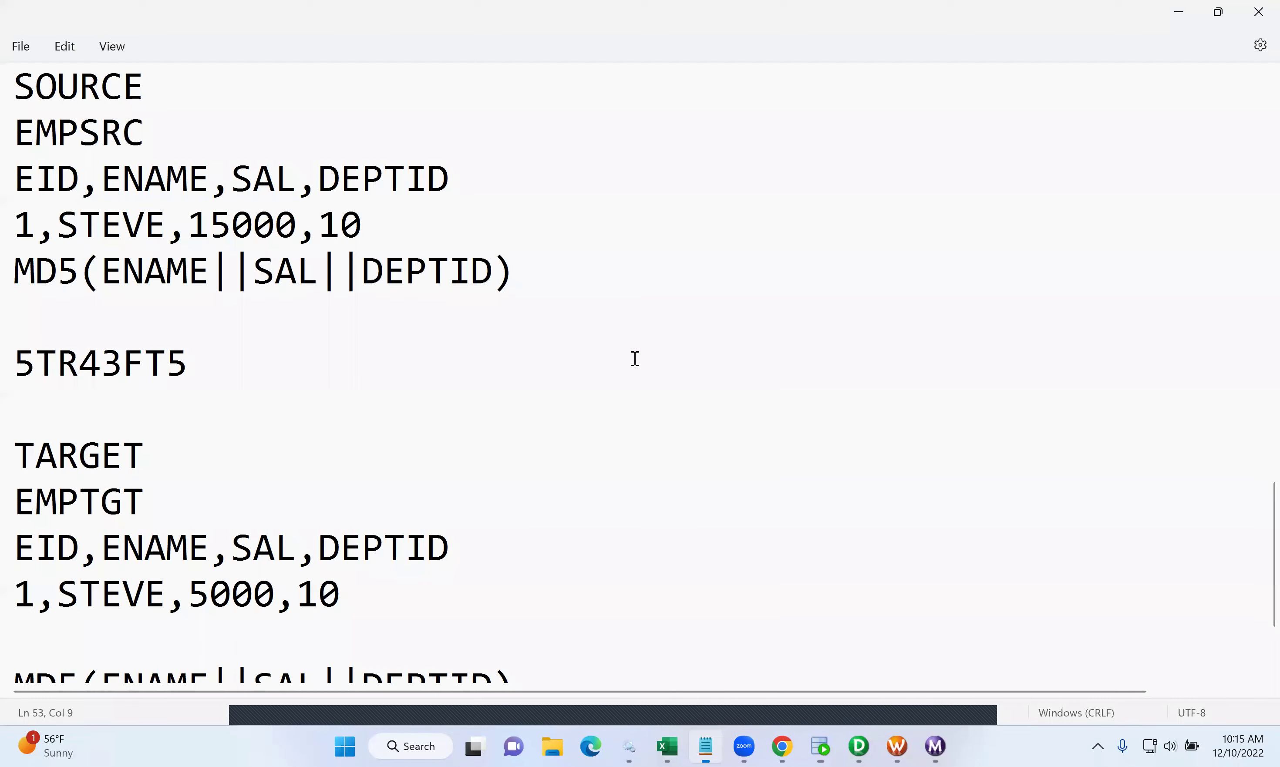
{"action": "scroll", "coordinate": [635, 359], "scroll_direction": "up", "scroll_amount": 4}
{"action": "scroll", "coordinate": [634, 359], "scroll_direction": "up", "scroll_amount": 10}
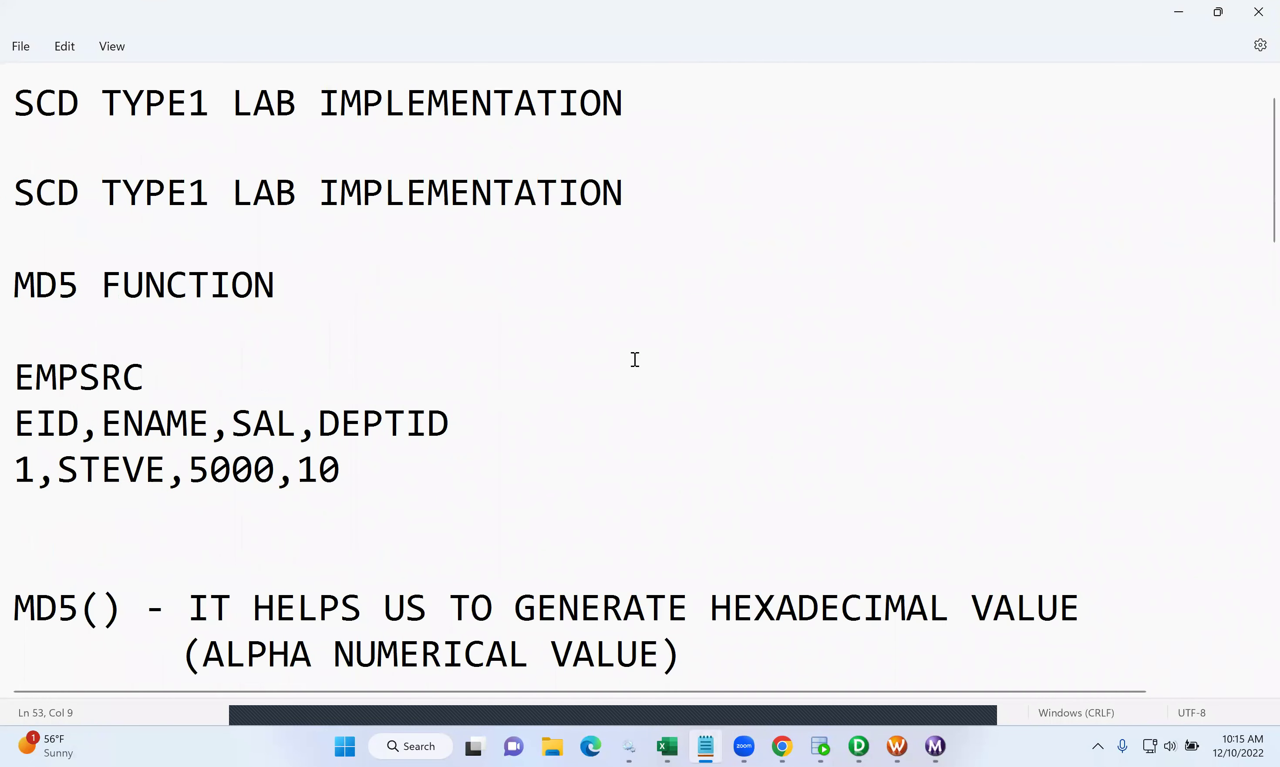
{"action": "scroll", "coordinate": [635, 359], "scroll_direction": "down", "scroll_amount": 3}
{"action": "scroll", "coordinate": [635, 359], "scroll_direction": "down", "scroll_amount": 5}
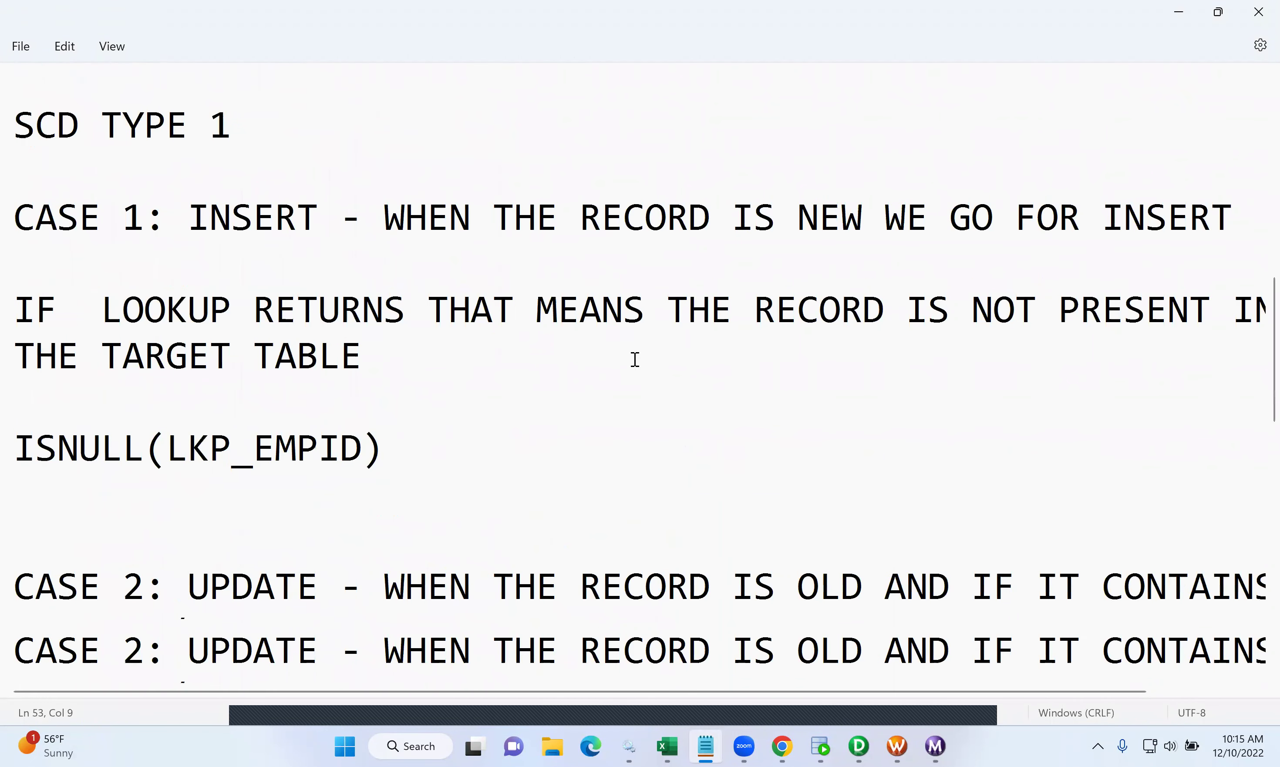
{"action": "scroll", "coordinate": [635, 359], "scroll_direction": "down", "scroll_amount": 3}
{"action": "scroll", "coordinate": [635, 359], "scroll_direction": "up", "scroll_amount": 8}
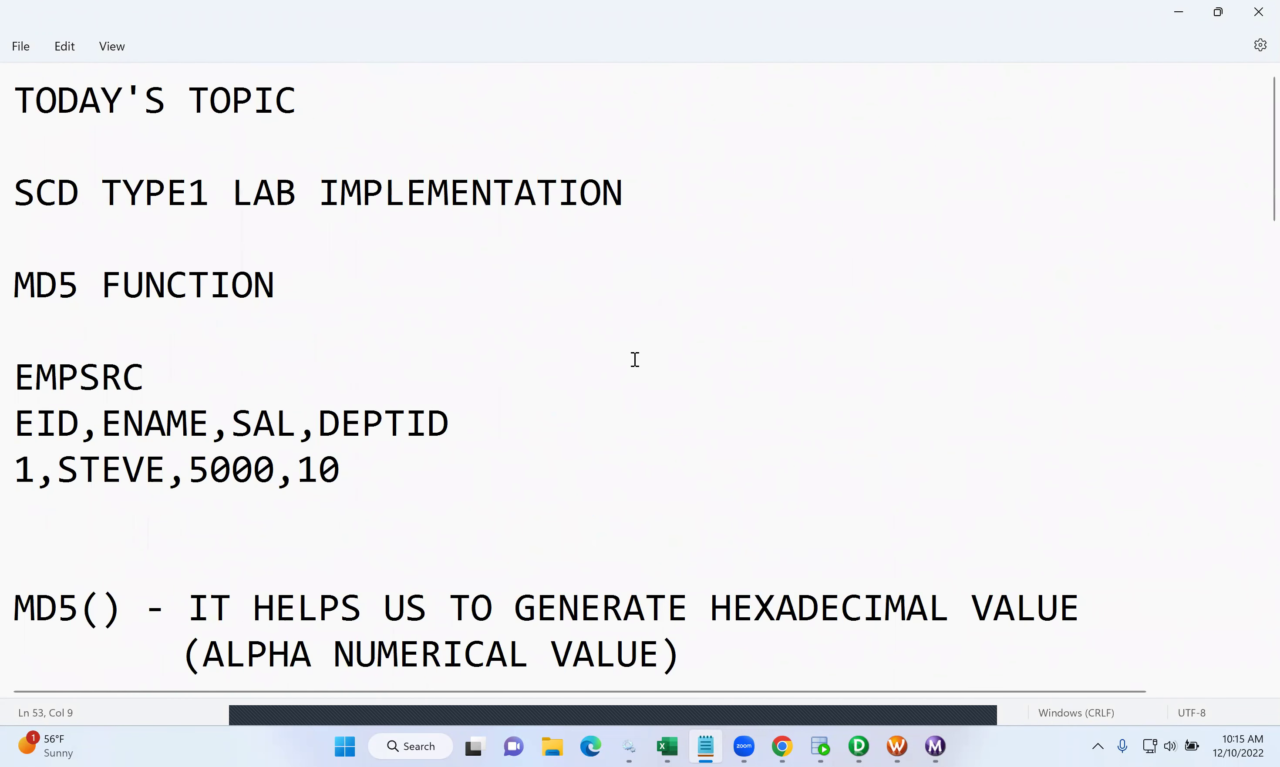
{"action": "left_click_drag", "start_coordinate": [210, 192], "coordinate": [23, 197]}
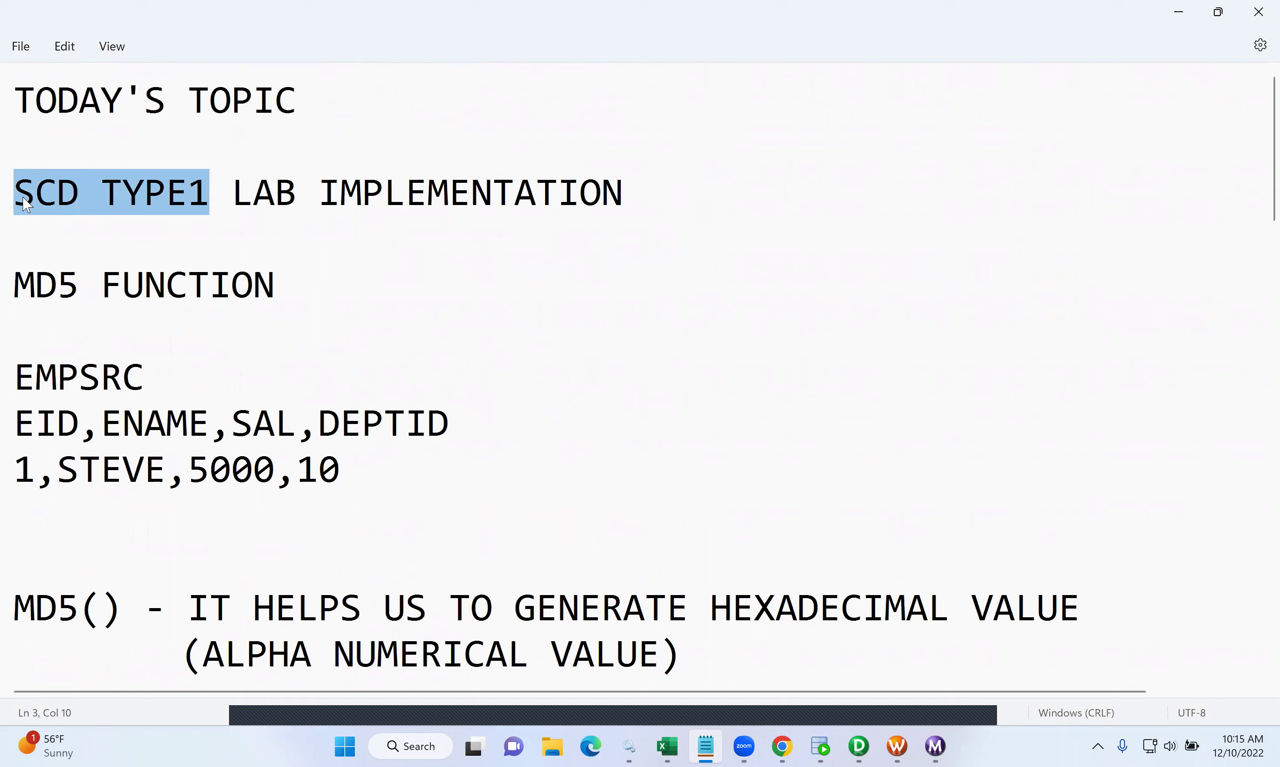
{"action": "left_click", "coordinate": [281, 244]}
{"action": "left_click_drag", "start_coordinate": [210, 196], "coordinate": [22, 196]}
{"action": "scroll", "coordinate": [338, 396], "scroll_direction": "down", "scroll_amount": 5}
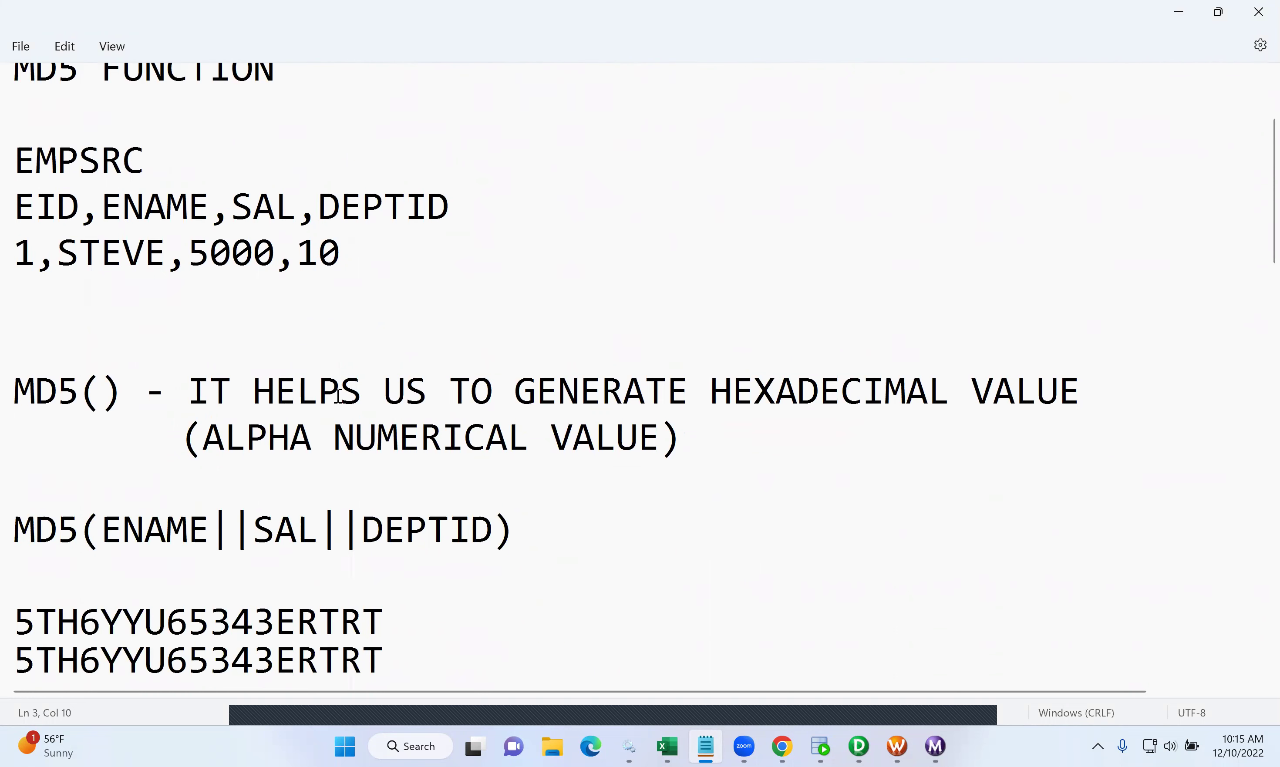
{"action": "scroll", "coordinate": [253, 313], "scroll_direction": "up", "scroll_amount": 5}
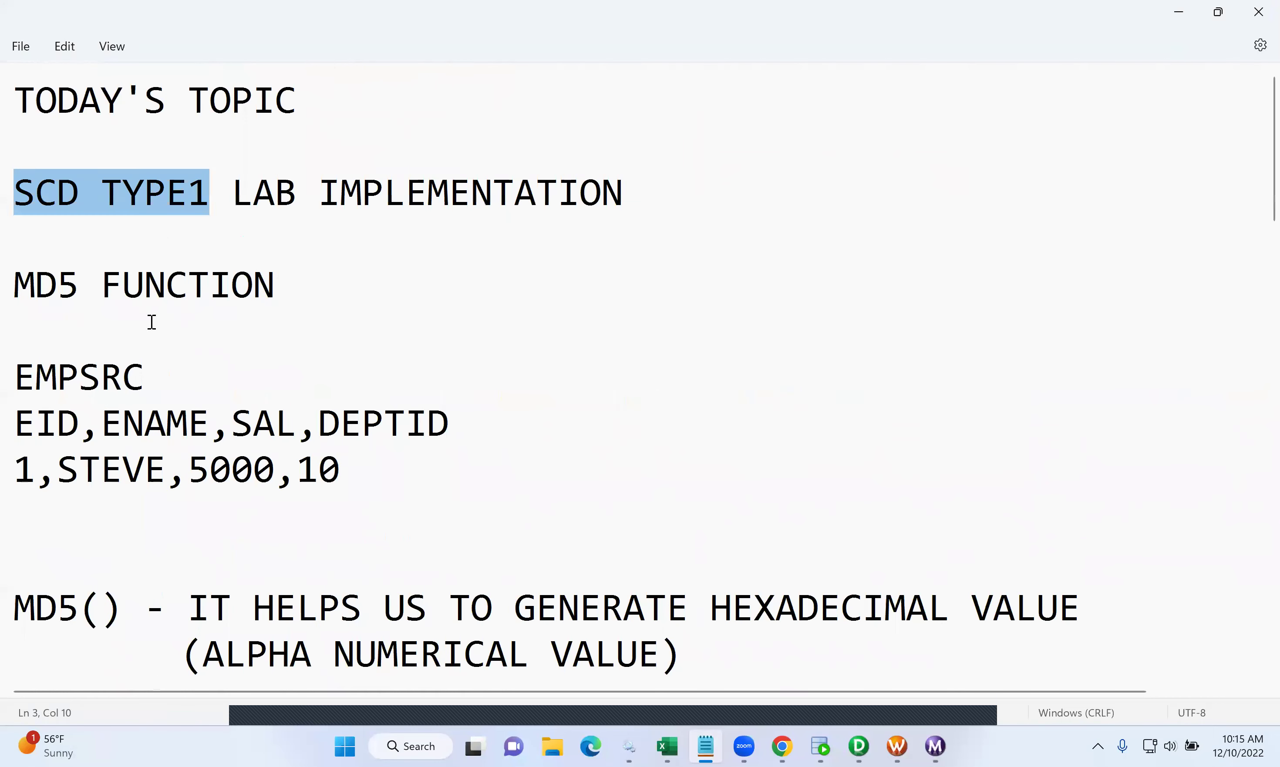
{"action": "left_click", "coordinate": [78, 291]}
{"action": "double_click", "coordinate": [51, 289]}
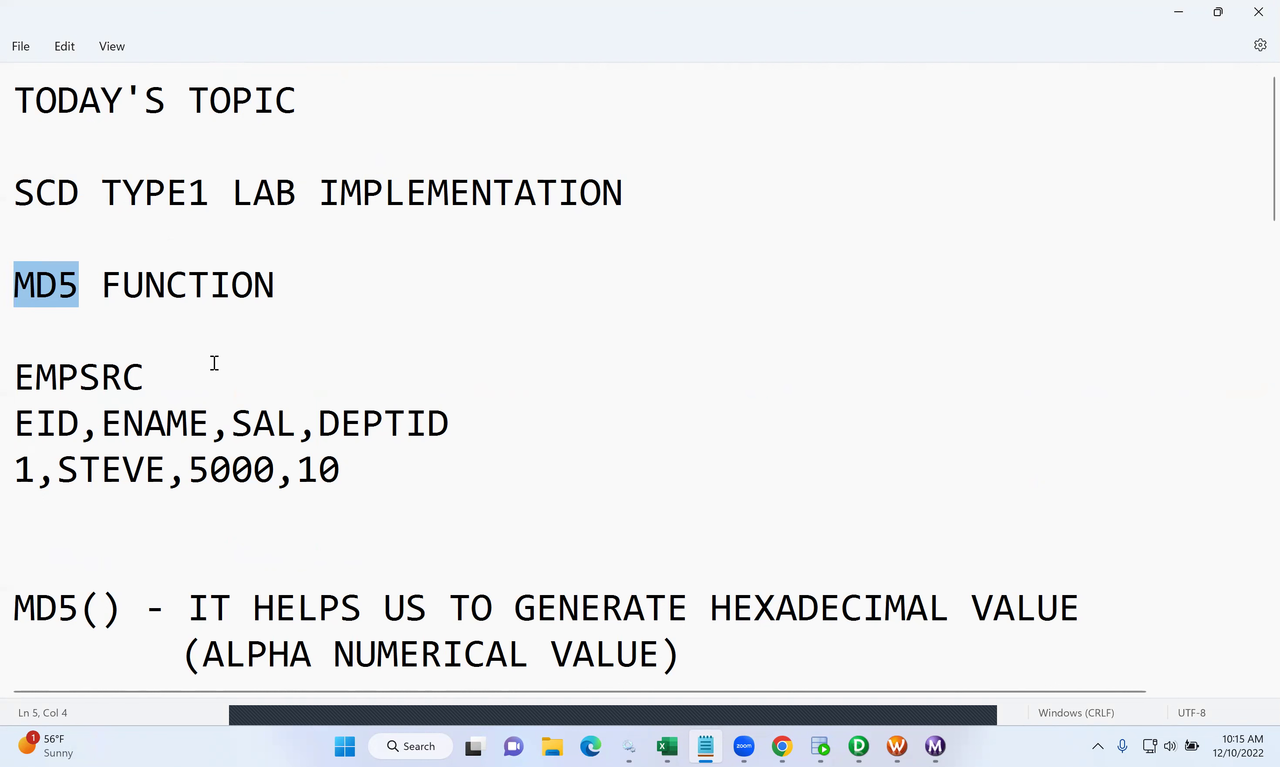
- Read through the CASE 1 insert and CASE 2 update notes, then return to the m_TYPE1_SCD mapping
{"action": "scroll", "coordinate": [215, 363], "scroll_direction": "down", "scroll_amount": 1}
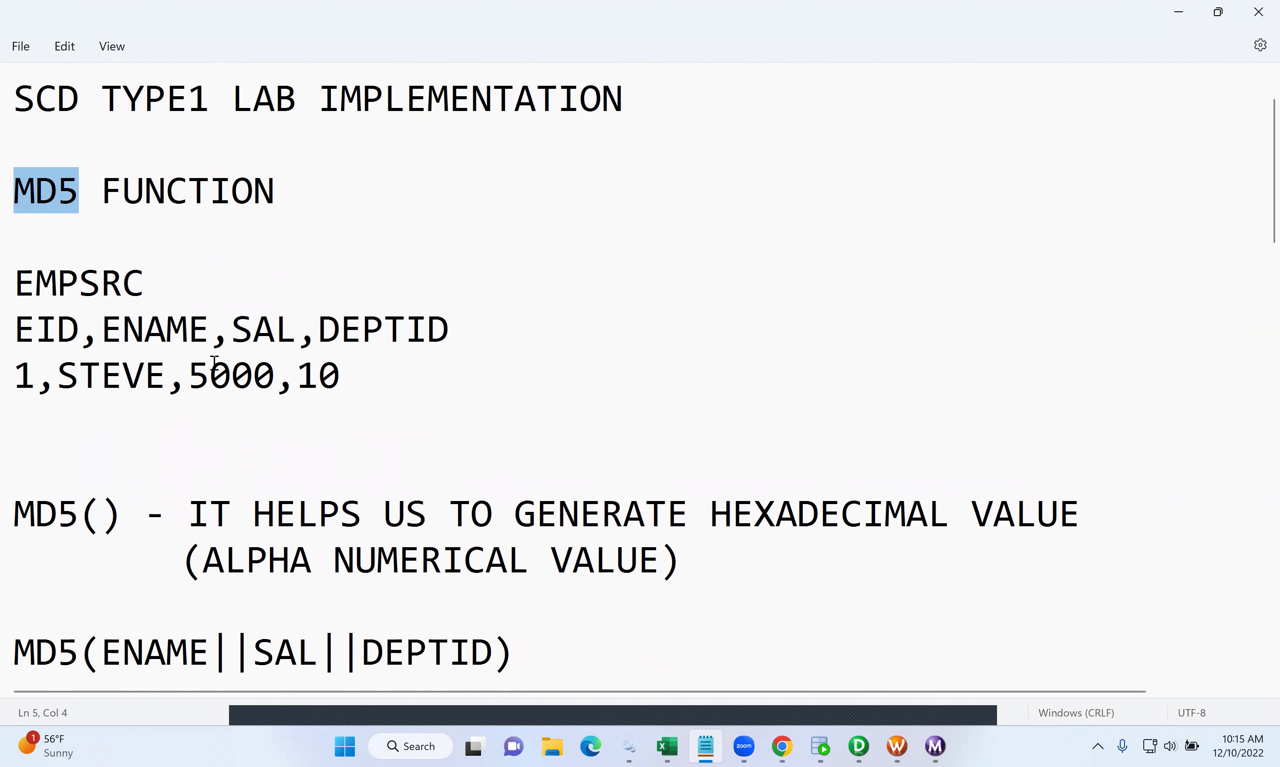
{"action": "scroll", "coordinate": [214, 362], "scroll_direction": "down", "scroll_amount": 3}
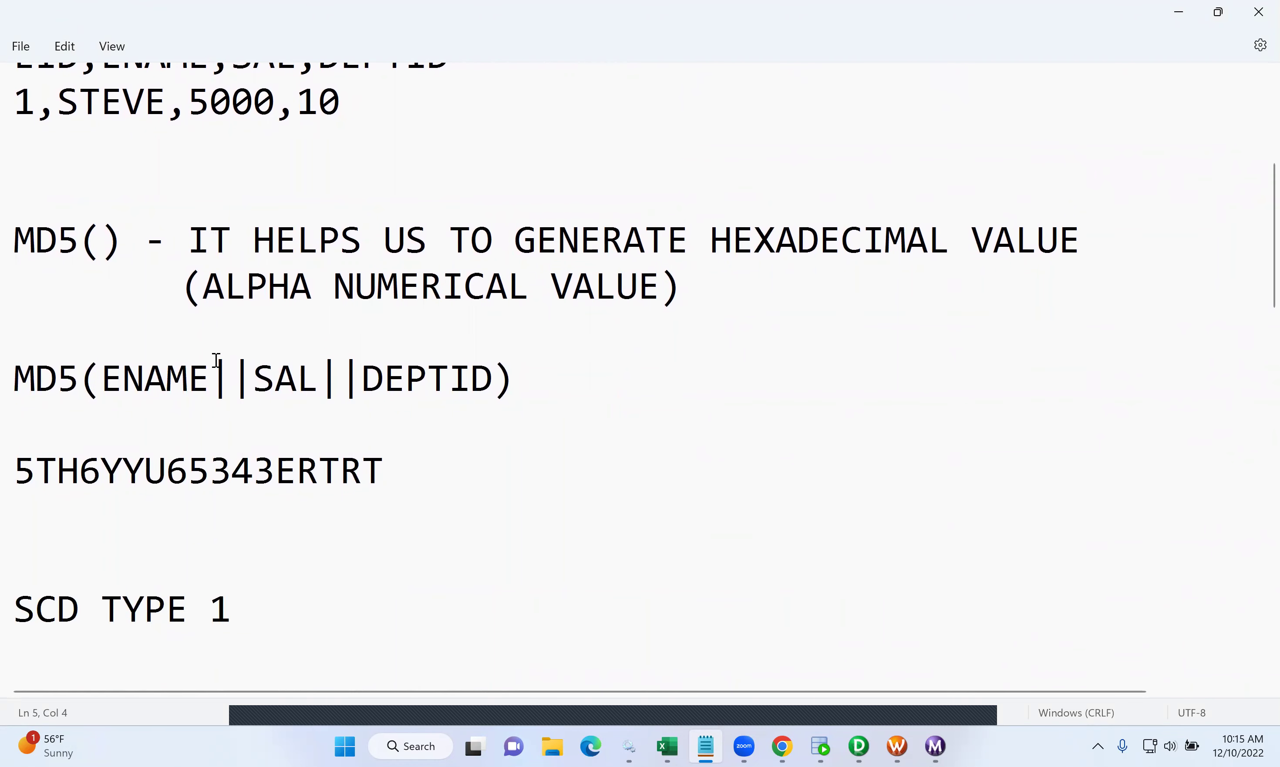
{"action": "scroll", "coordinate": [216, 360], "scroll_direction": "up", "scroll_amount": 1}
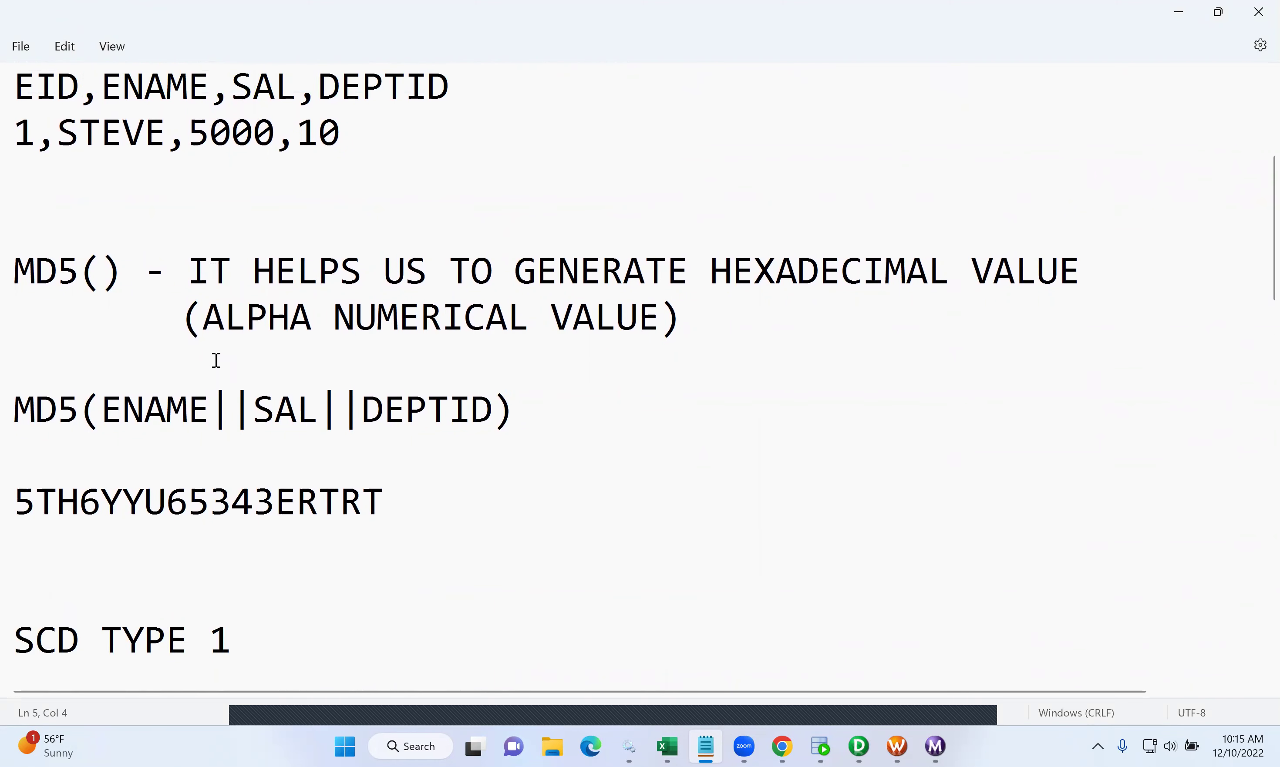
{"action": "scroll", "coordinate": [217, 360], "scroll_direction": "right", "scroll_amount": 1}
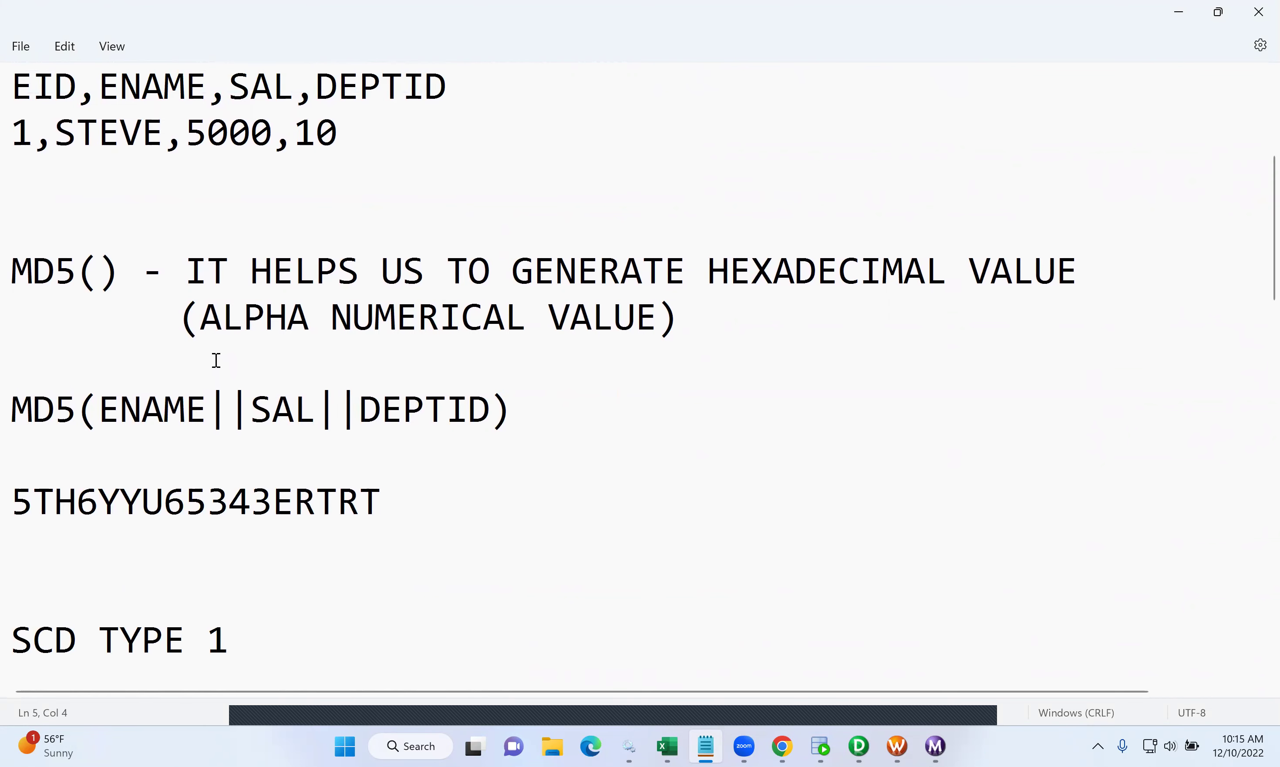
{"action": "scroll", "coordinate": [217, 361], "scroll_direction": "down", "scroll_amount": 2}
{"action": "scroll", "coordinate": [217, 360], "scroll_direction": "left", "scroll_amount": 1}
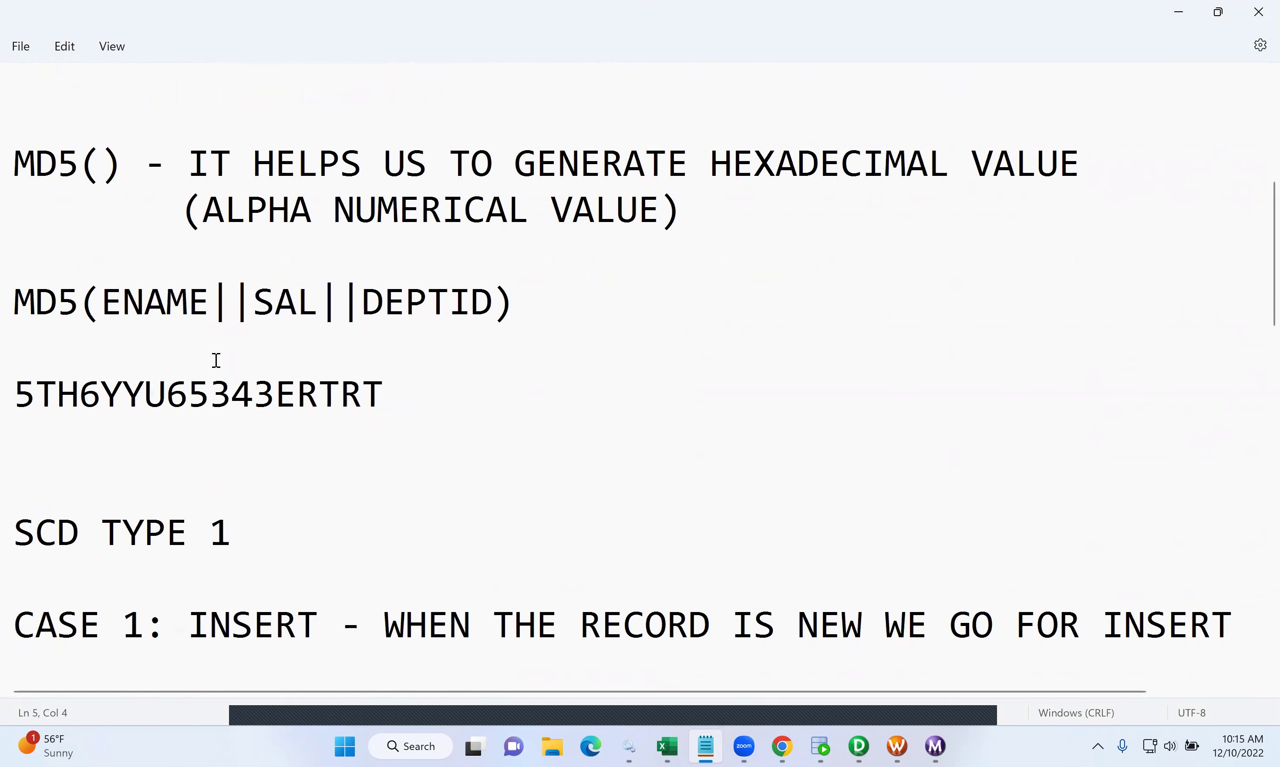
{"action": "scroll", "coordinate": [217, 360], "scroll_direction": "down", "scroll_amount": 2}
{"action": "scroll", "coordinate": [217, 360], "scroll_direction": "down", "scroll_amount": 3}
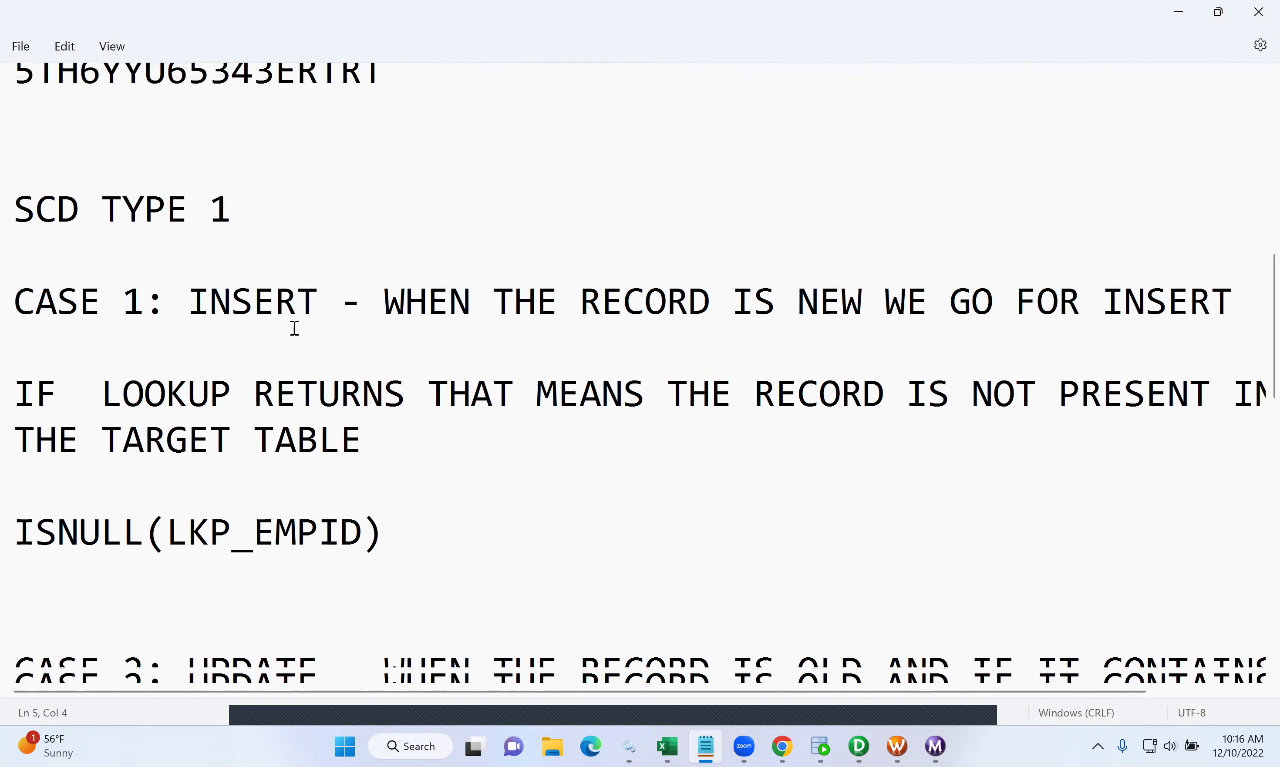
{"action": "scroll", "coordinate": [295, 327], "scroll_direction": "down", "scroll_amount": 1}
{"action": "scroll", "coordinate": [294, 328], "scroll_direction": "down", "scroll_amount": 2}
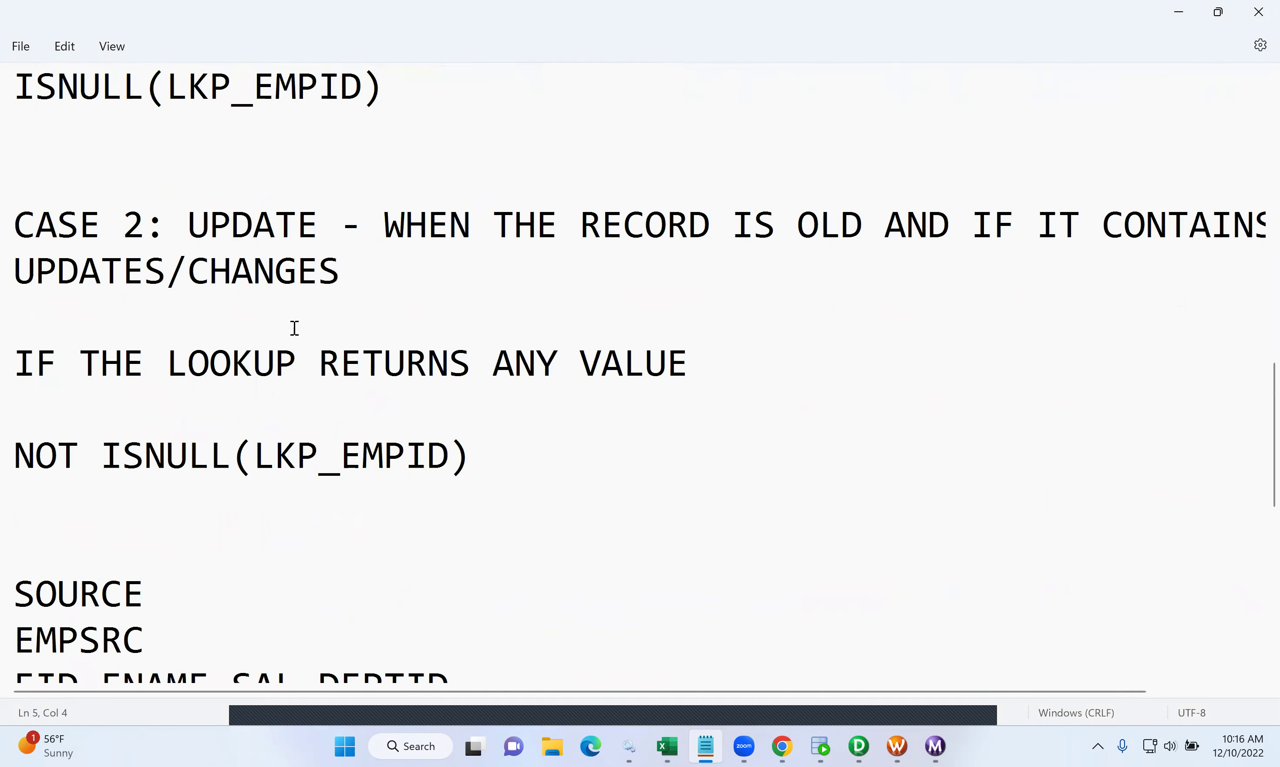
{"action": "scroll", "coordinate": [295, 328], "scroll_direction": "up", "scroll_amount": 1}
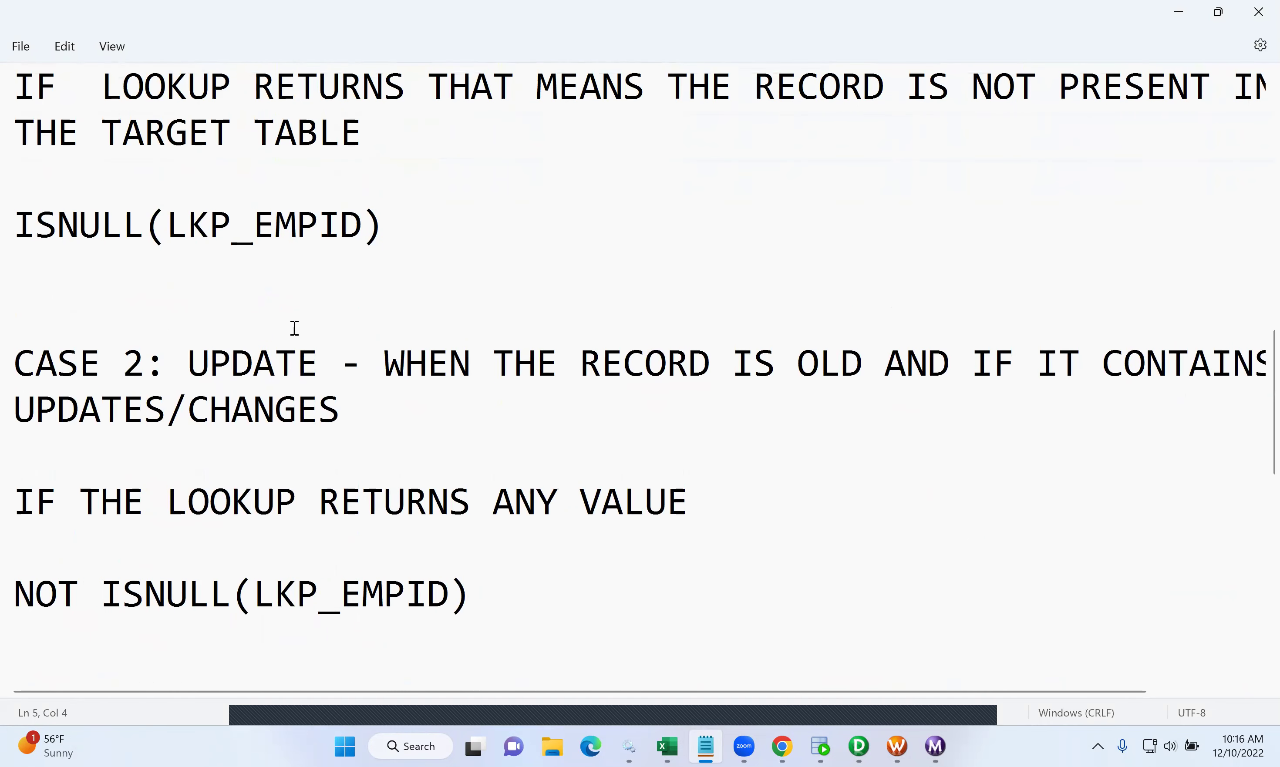
{"action": "scroll", "coordinate": [295, 328], "scroll_direction": "down", "scroll_amount": 3}
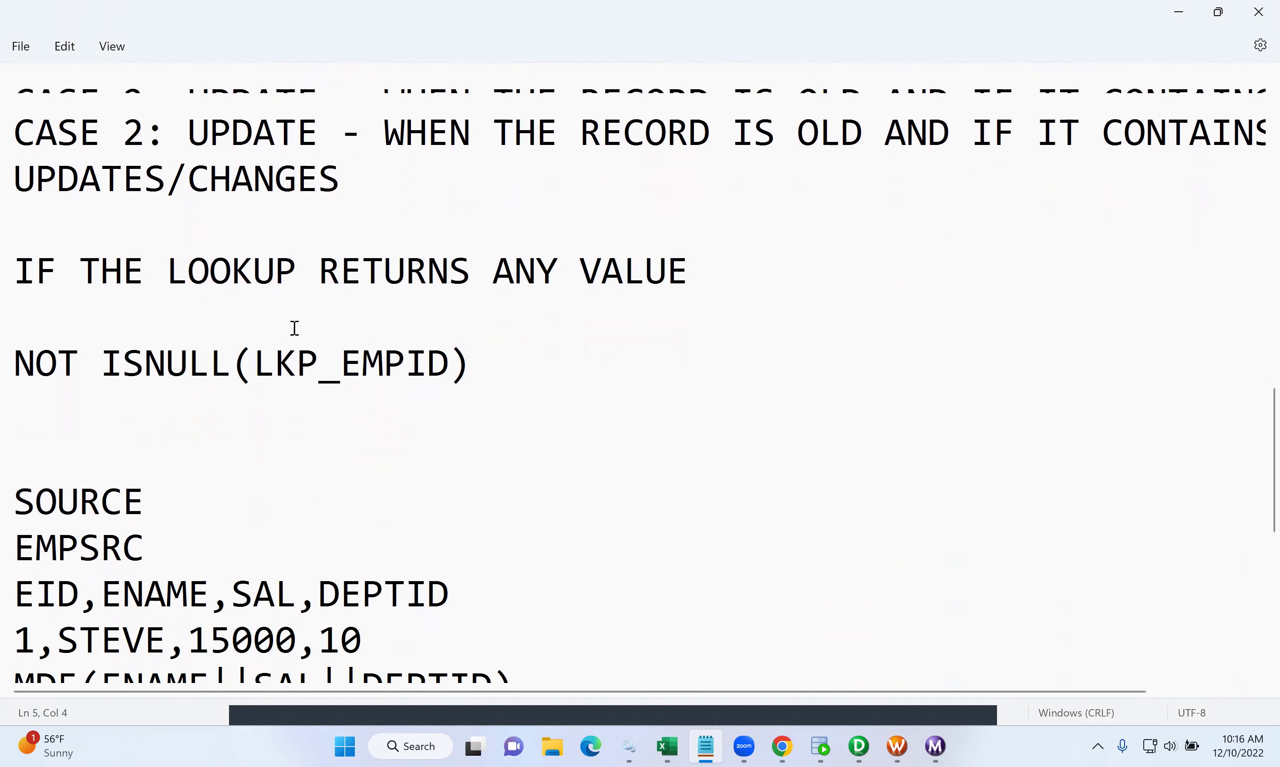
{"action": "scroll", "coordinate": [295, 327], "scroll_direction": "up", "scroll_amount": 2}
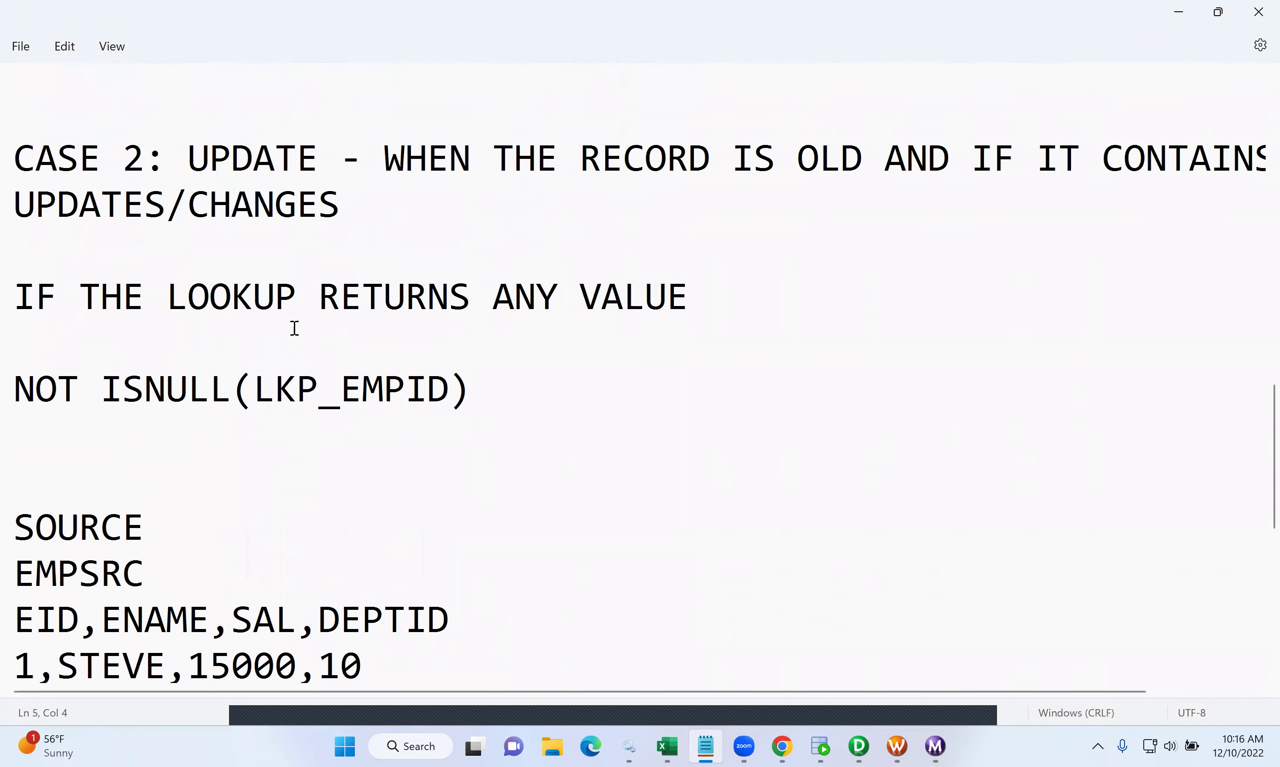
{"action": "scroll", "coordinate": [295, 328], "scroll_direction": "up", "scroll_amount": 5}
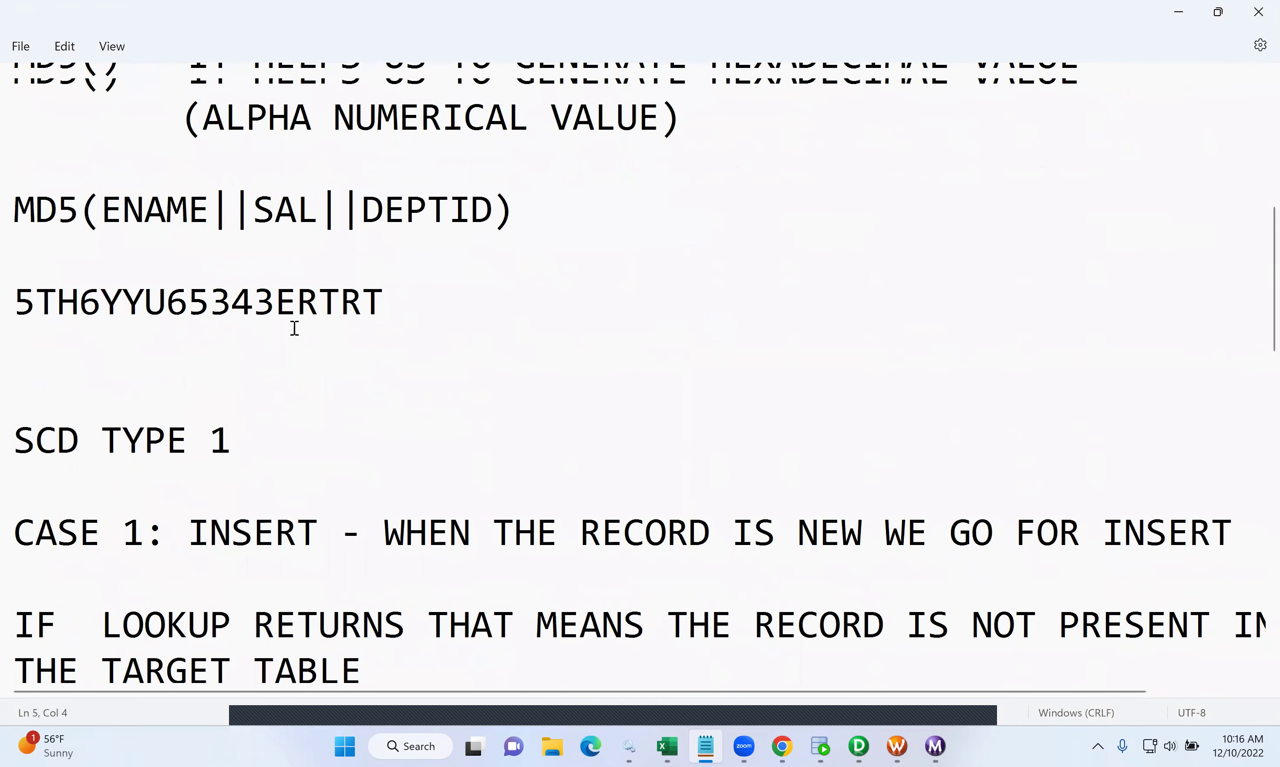
{"action": "scroll", "coordinate": [295, 328], "scroll_direction": "up", "scroll_amount": 4}
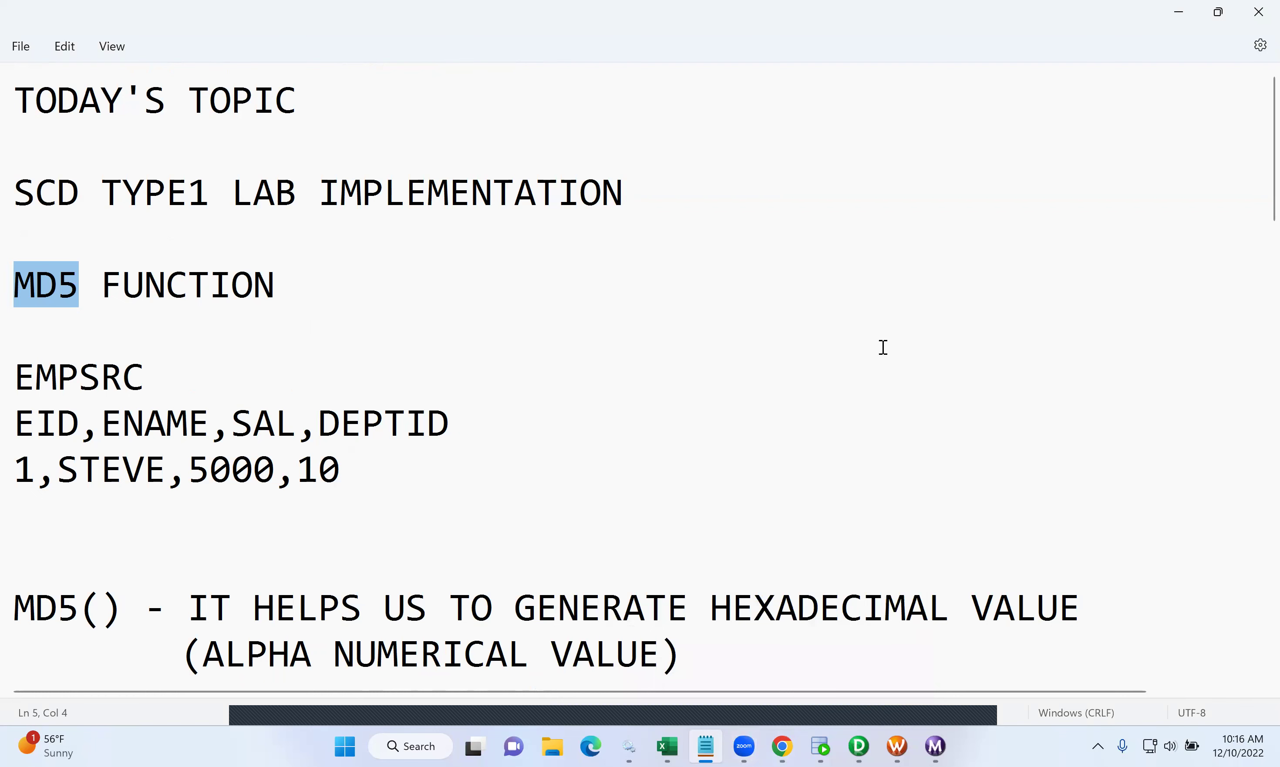
{"action": "left_click", "coordinate": [858, 747]}
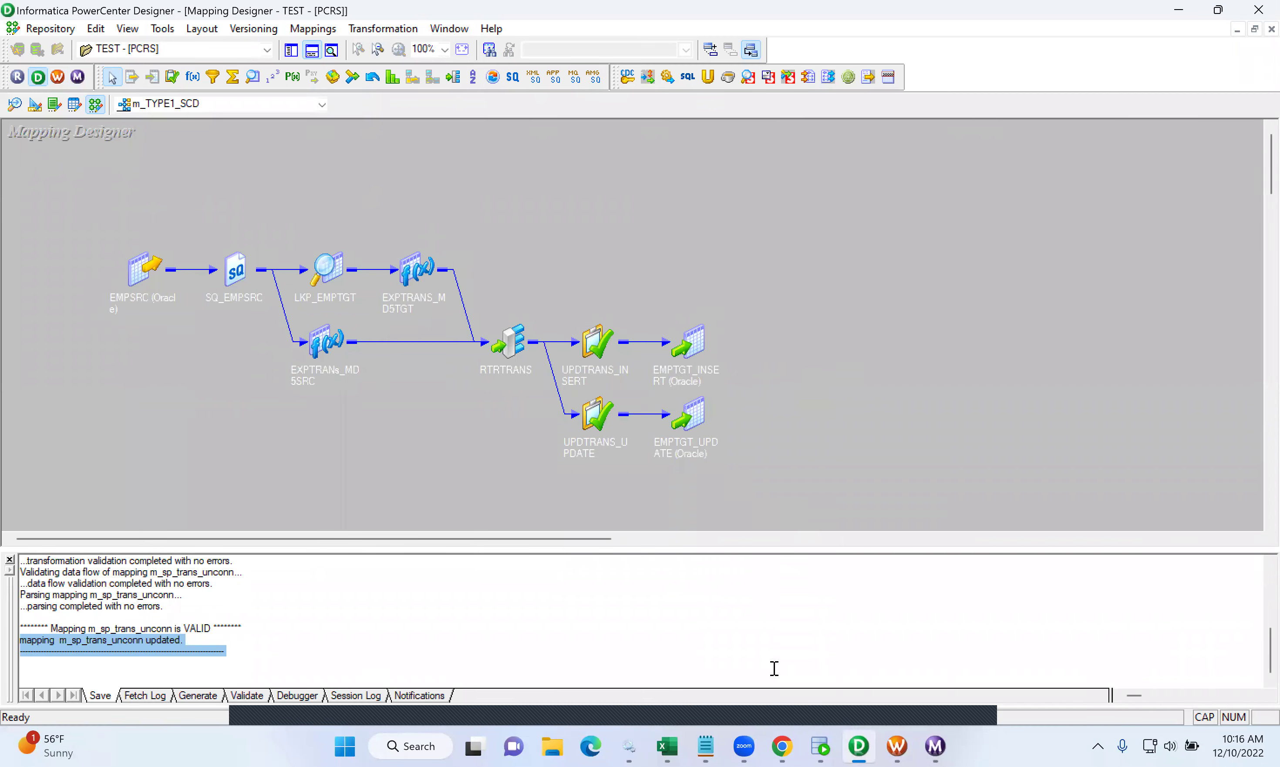
{"action": "mouse_move", "coordinate": [744, 746]}
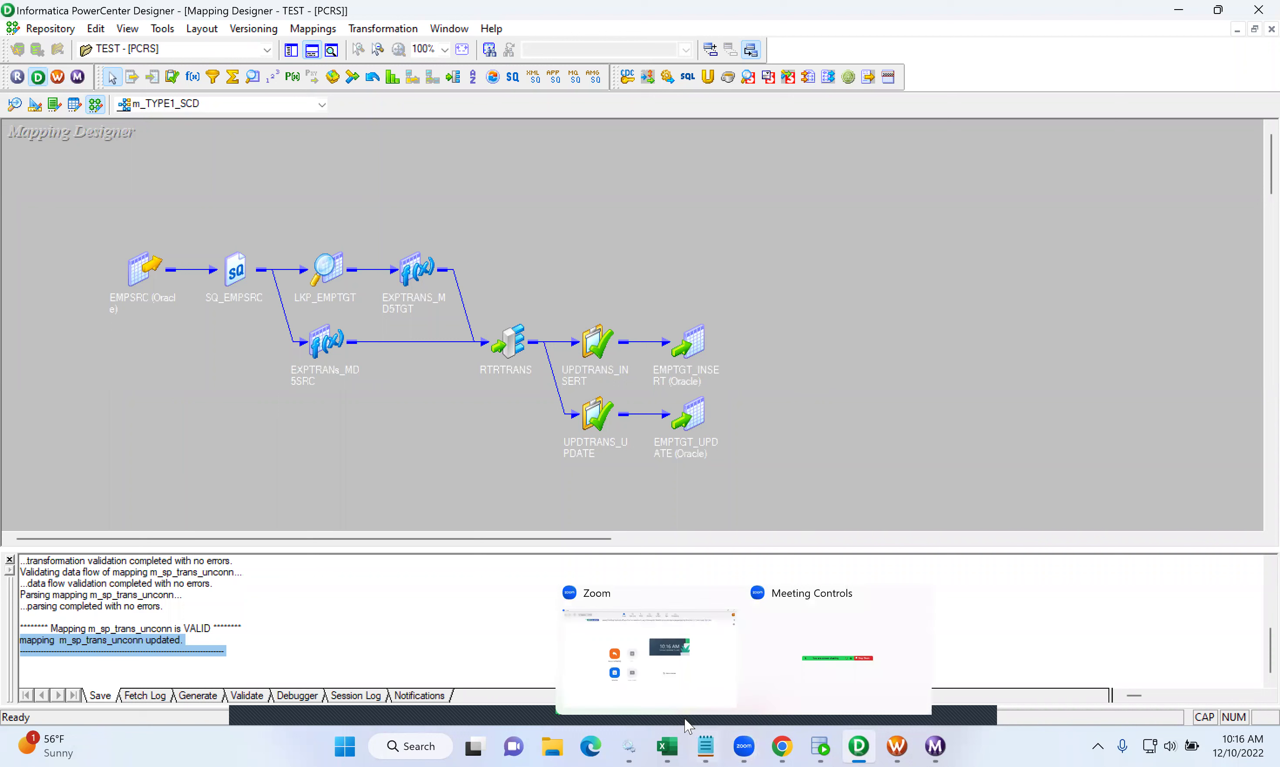